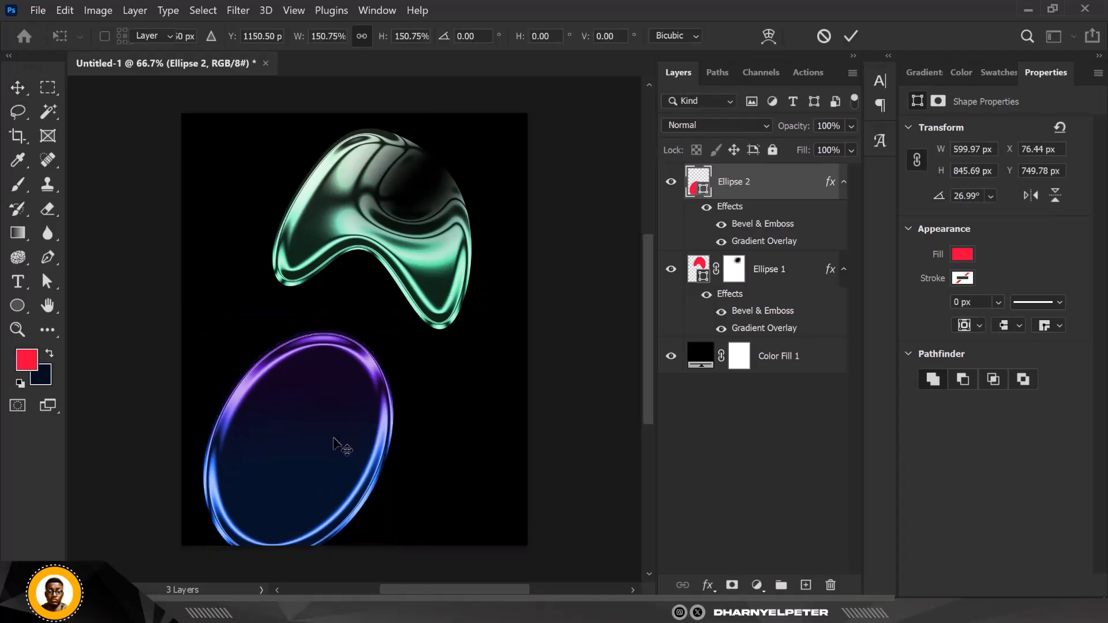
Step: Add a layer mask to the purple-blue Ellipse 2 and erase a soft spot inside the shape
key(Return)
click(732, 586)
key(e)
click(287, 442)
Step: Warp the purple-blue Ellipse 2 into a curved bean shape and move it slightly up and inward on the canvas
key(ctrl+t)
mouse_move(330, 560)
mouse_down()
mouse_move(316, 382)
mouse_move(328, 133)
mouse_up()
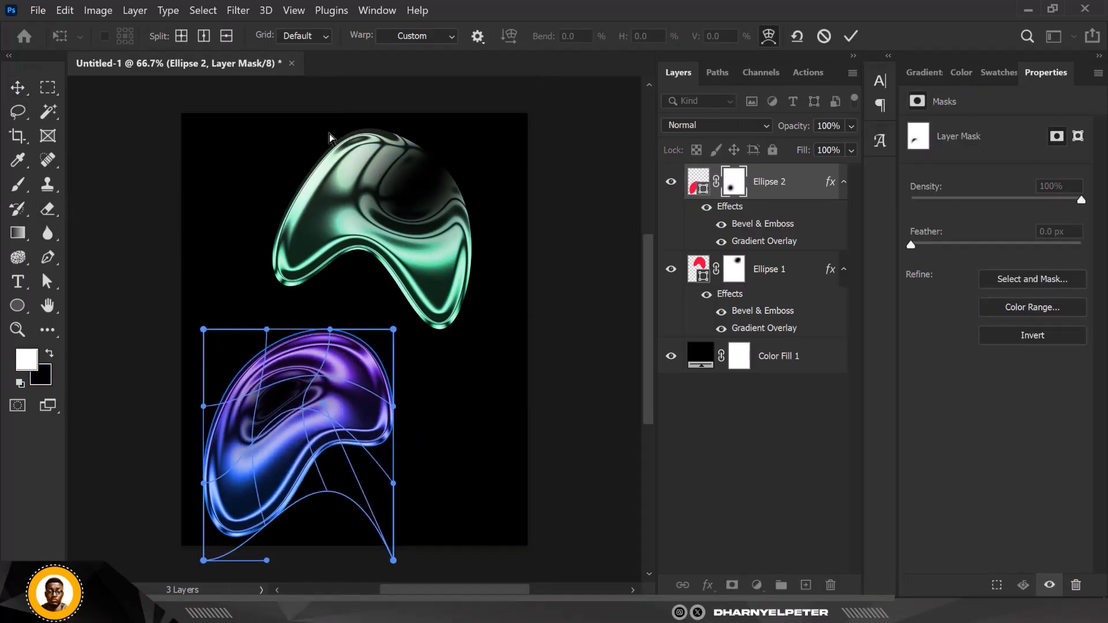
key(Return)
drag(300, 415, 320, 393)
Step: Enlarge the green Ellipse 1 shape slightly outward from its lower corner
click(769, 269)
key(ctrl+t)
drag(471, 329, 483, 337)
key(Return)
Step: Change Ellipse 1's Gradient Overlay from green to a red gradient
double_click(765, 328)
click(822, 154)
click(776, 228)
click(1037, 83)
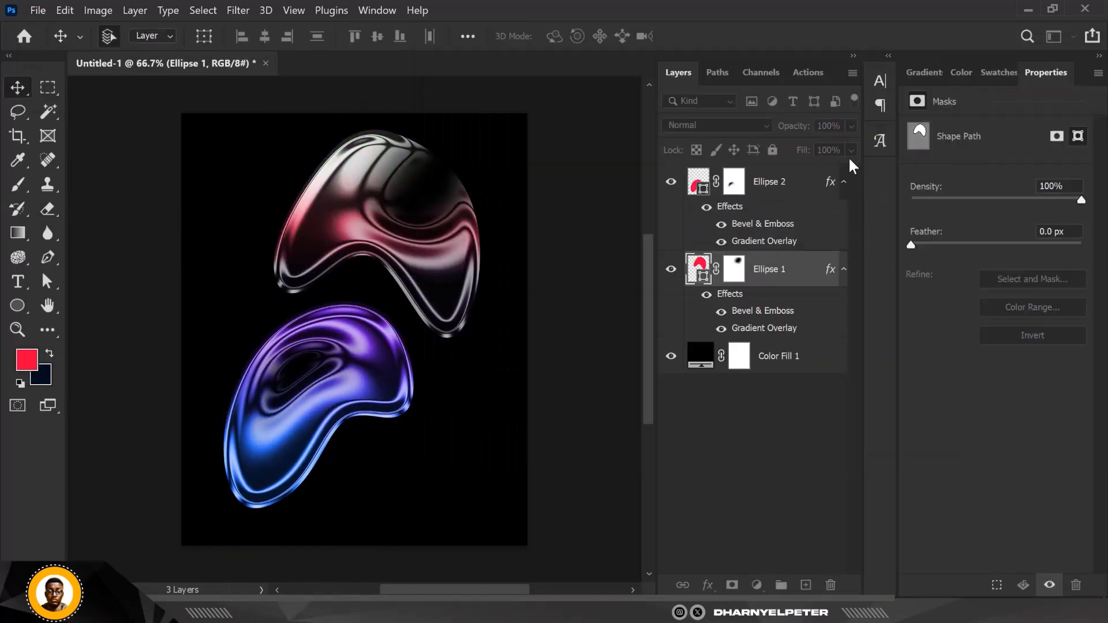
Step: Edit the colour of the Color Fill 1 background layer and apply a filter
click(779, 356)
double_click(699, 356)
click(1037, 118)
click(238, 10)
click(438, 284)
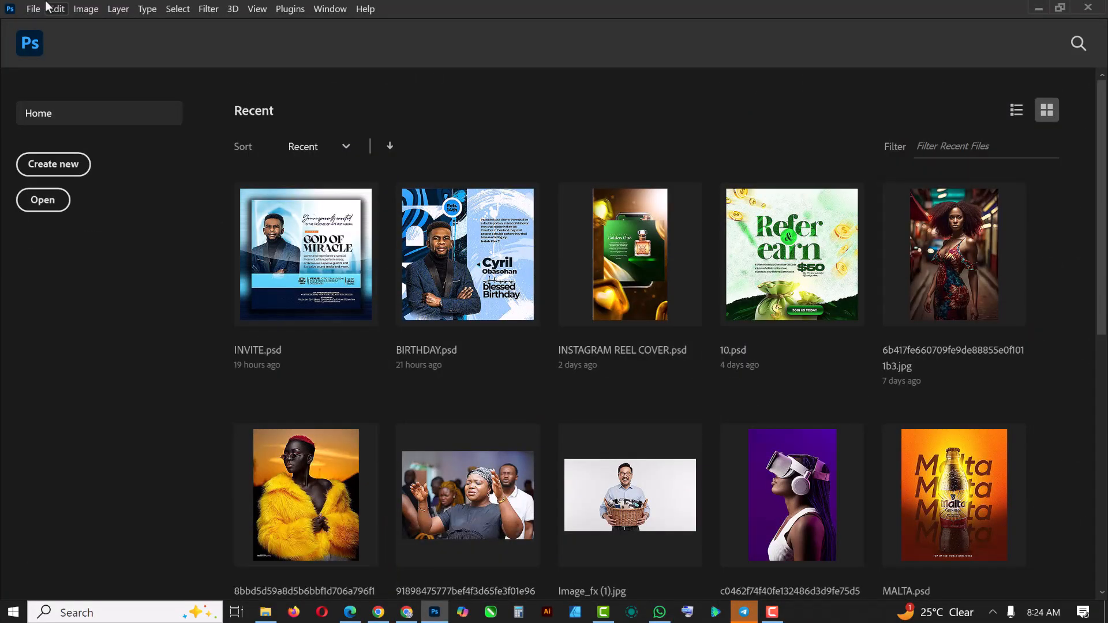
Step: Create a new 5 by 5 inch document at 300 pixels per inch
click(35, 9)
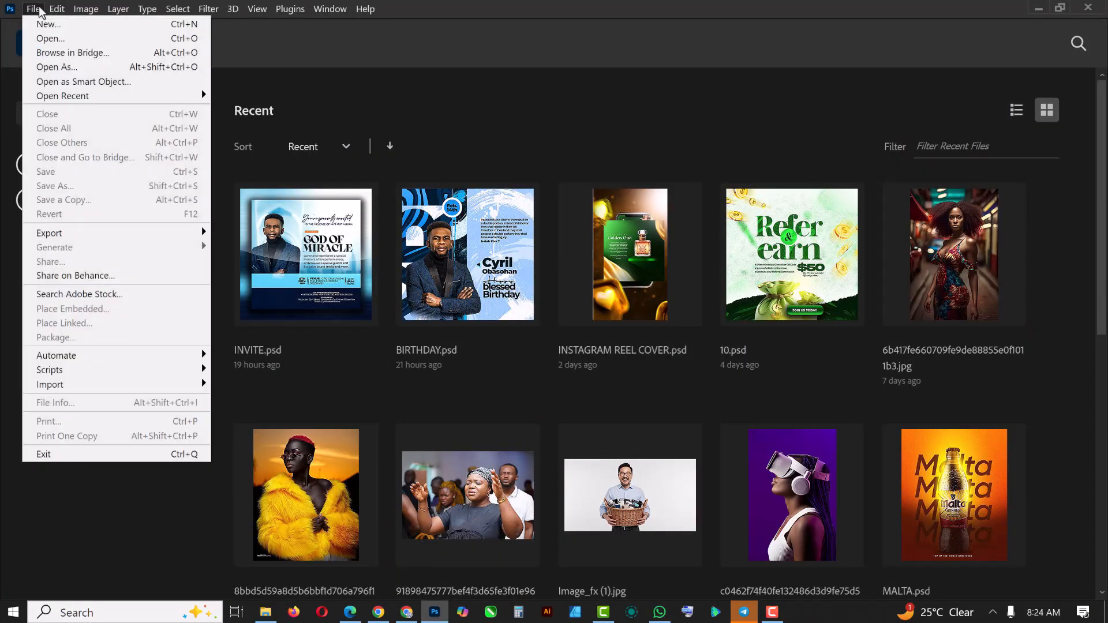
click(41, 25)
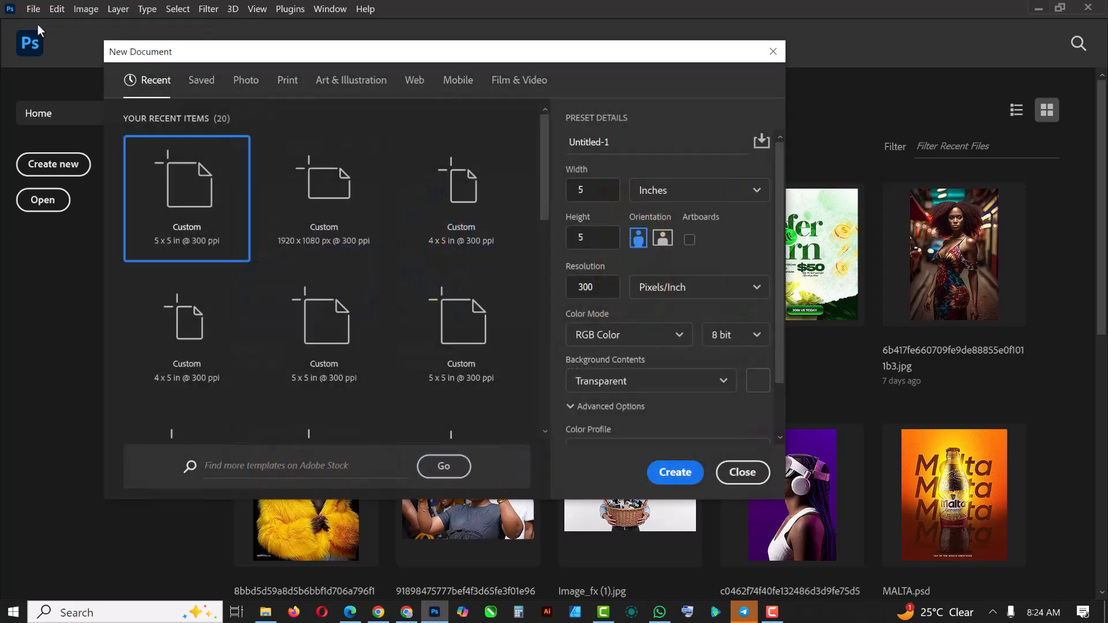
click(669, 192)
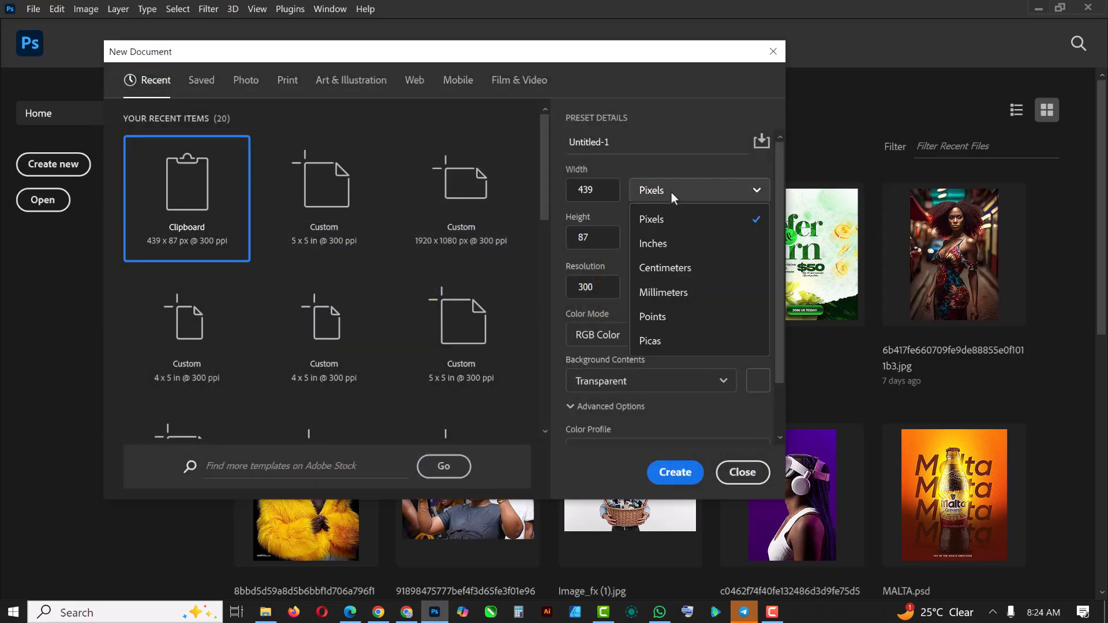
click(658, 239)
click(599, 190)
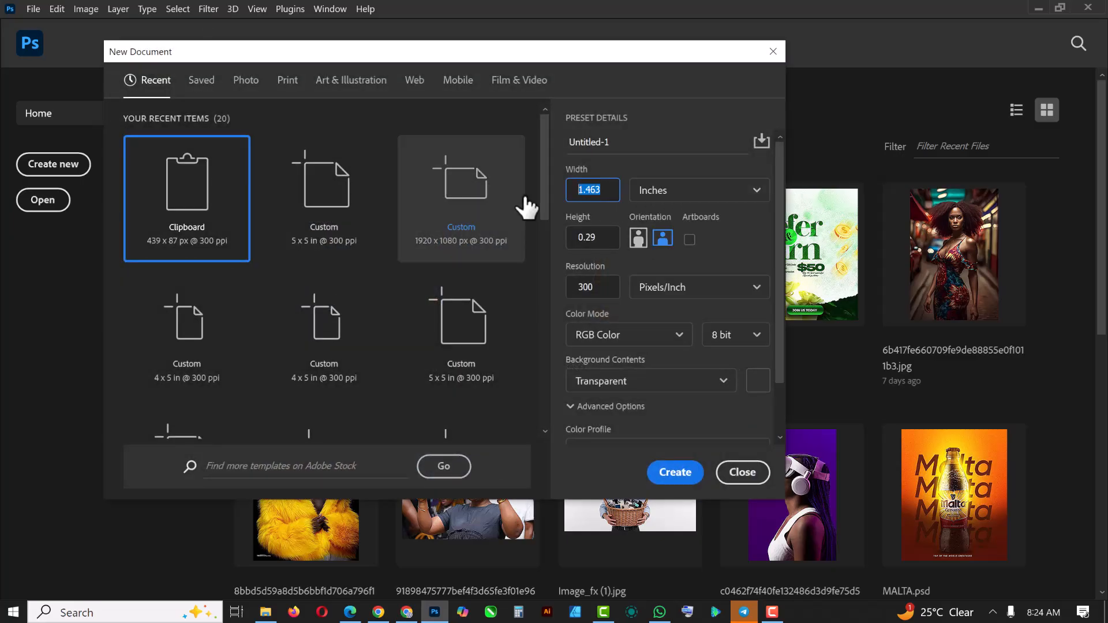
text(5)
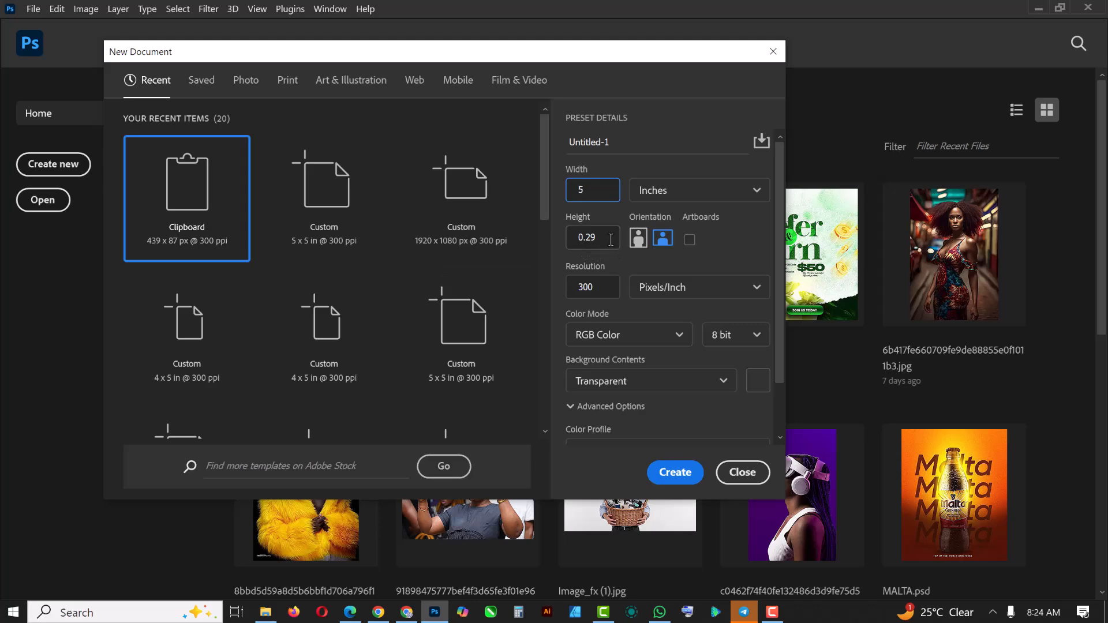
key(Tab)
text(5)
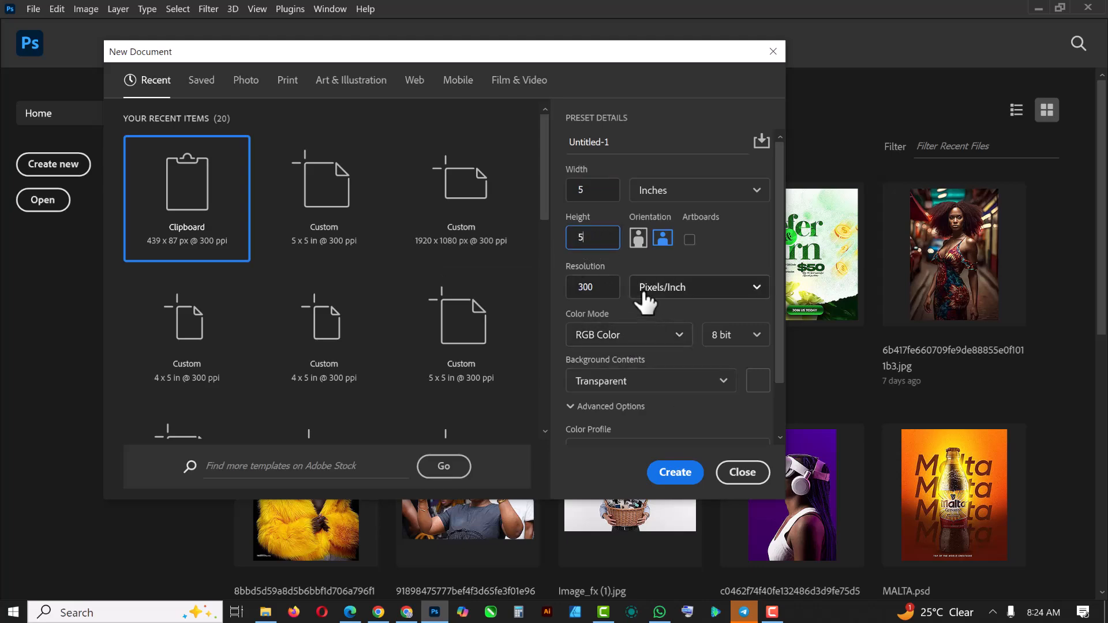
click(672, 474)
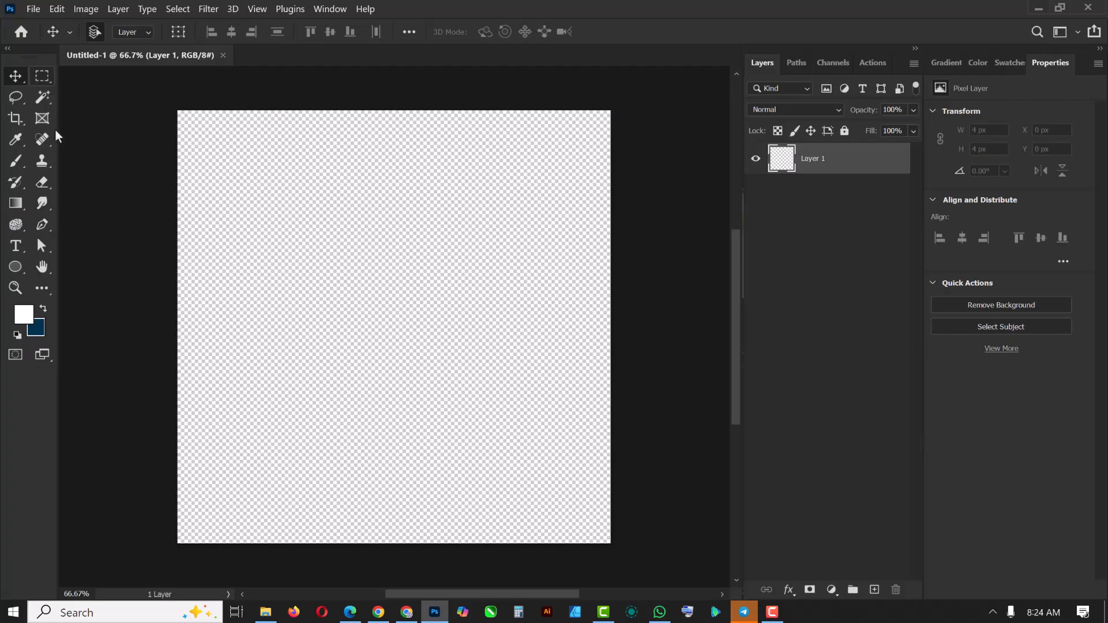
click(831, 590)
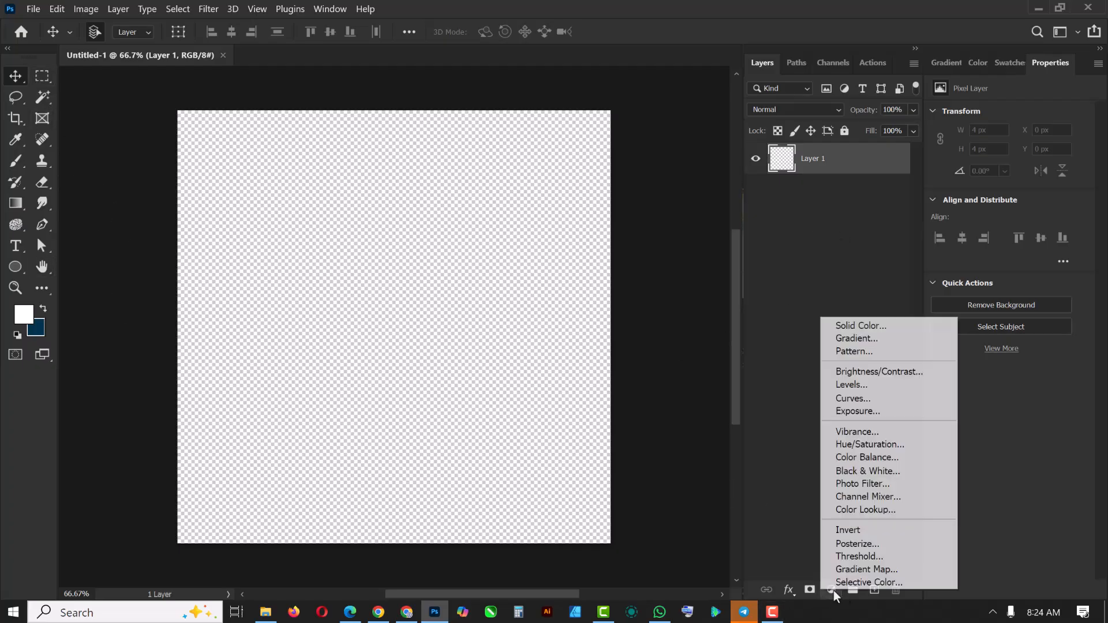
click(858, 338)
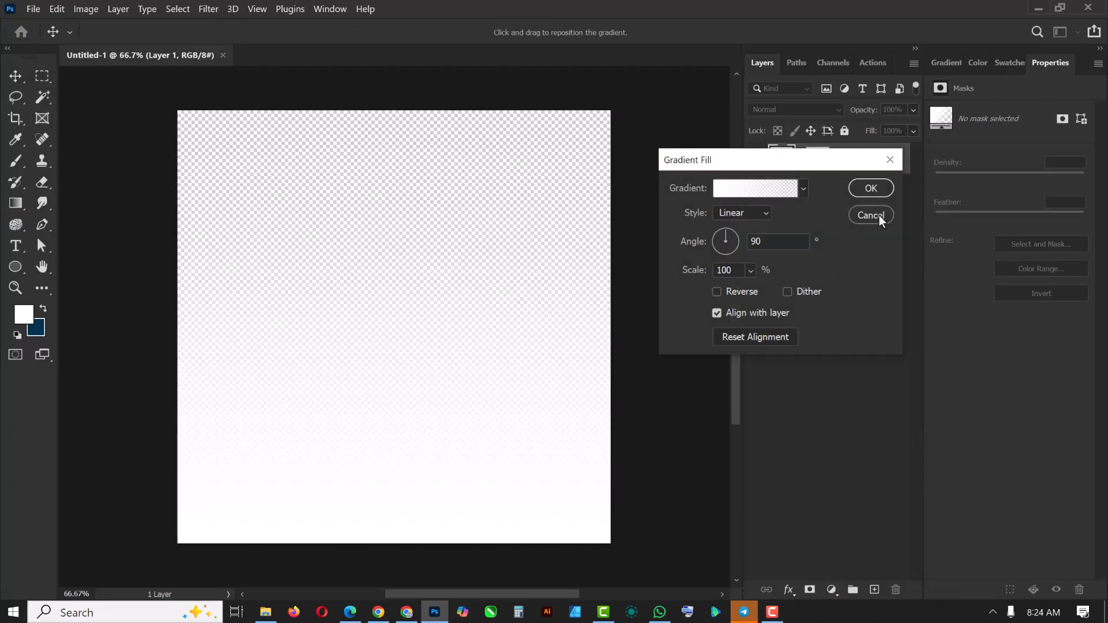
click(877, 216)
Step: Add a solid blue colour fill layer covering the whole canvas
click(831, 589)
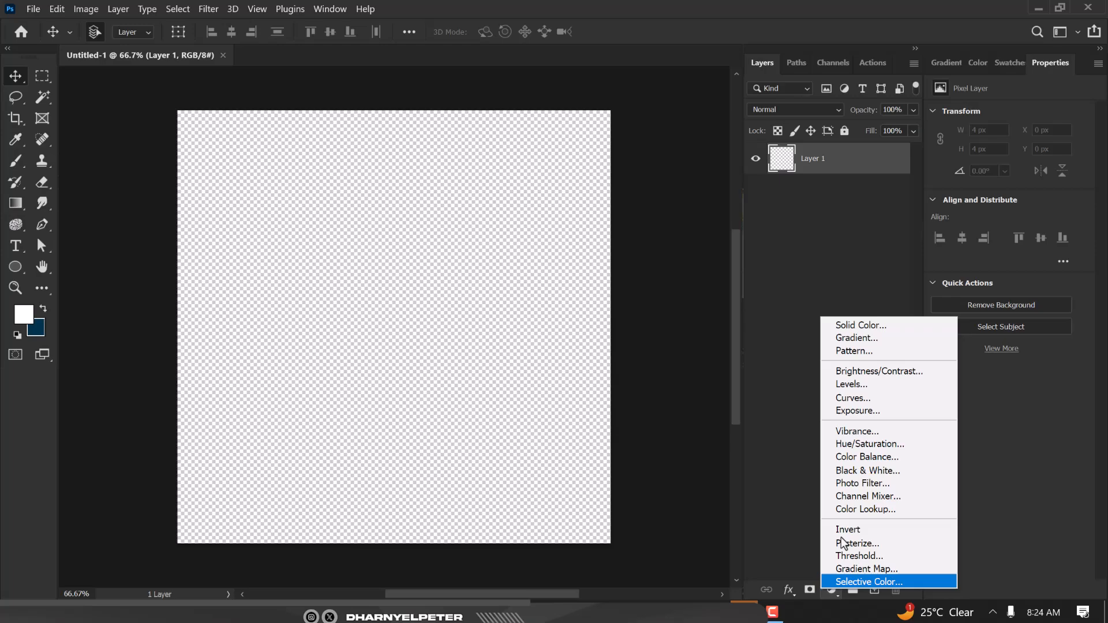
click(860, 325)
mouse_move(750, 148)
mouse_down()
mouse_move(832, 122)
mouse_move(826, 205)
mouse_move(855, 207)
mouse_move(834, 168)
mouse_up()
click(981, 114)
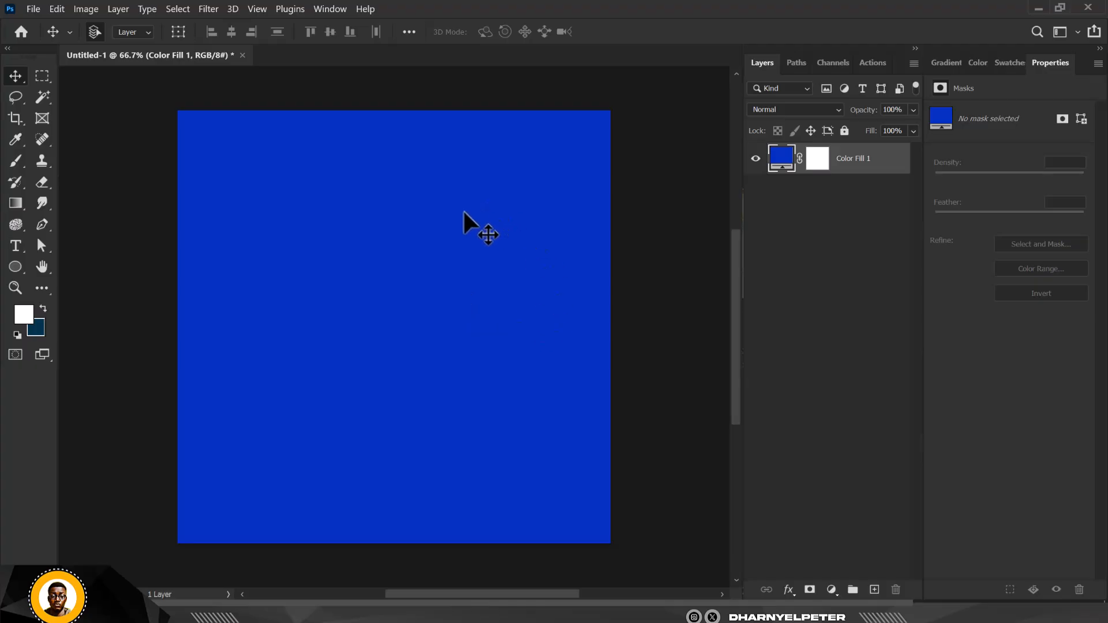
right_click(16, 81)
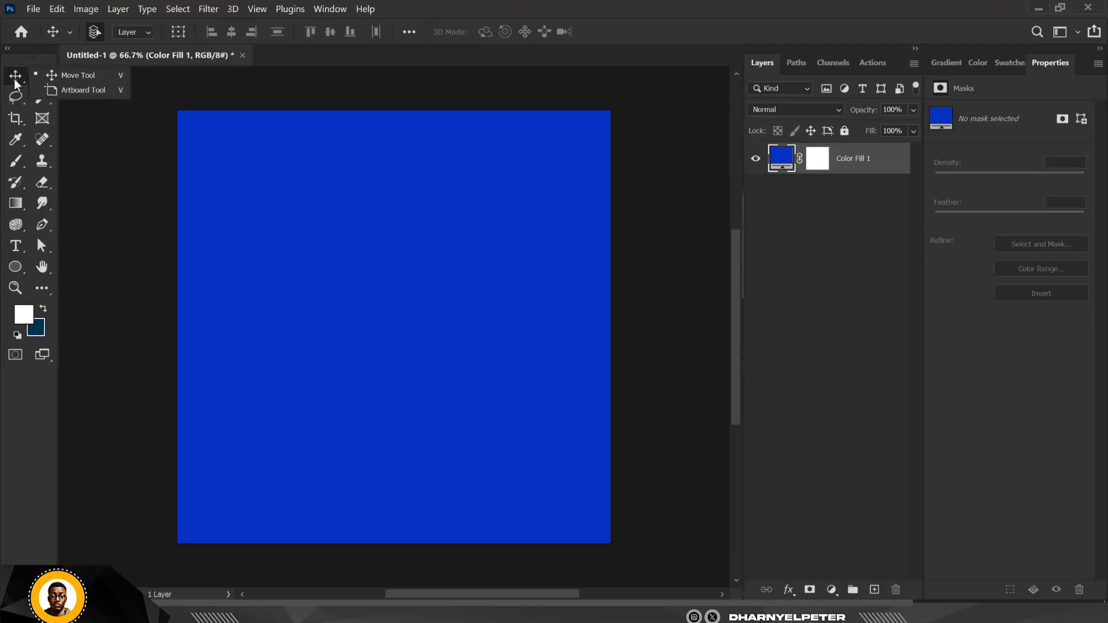
click(84, 80)
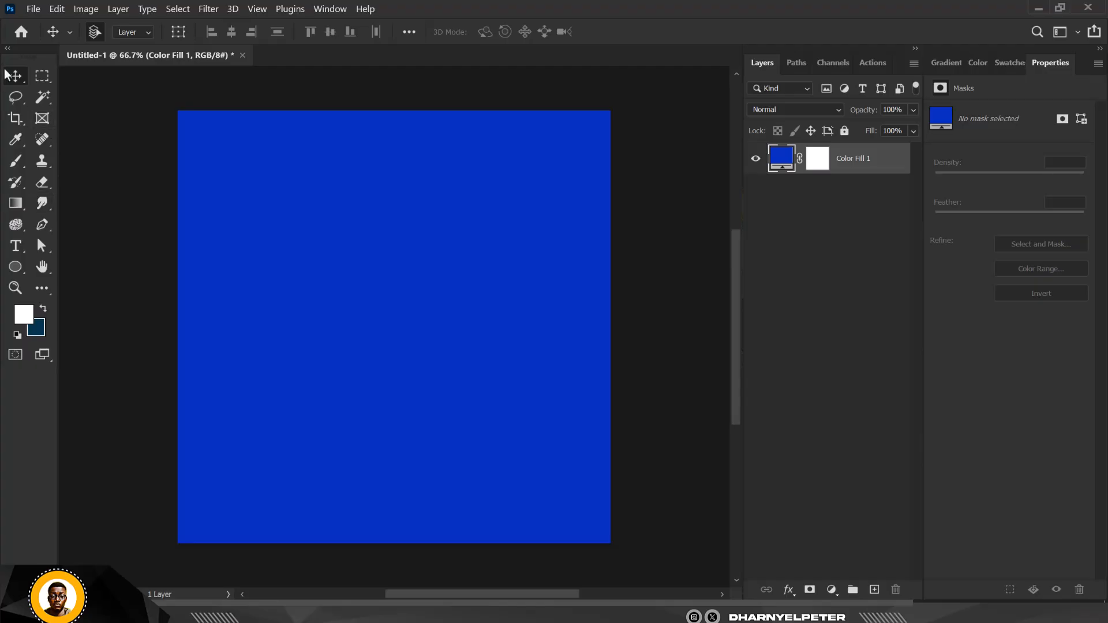
right_click(14, 82)
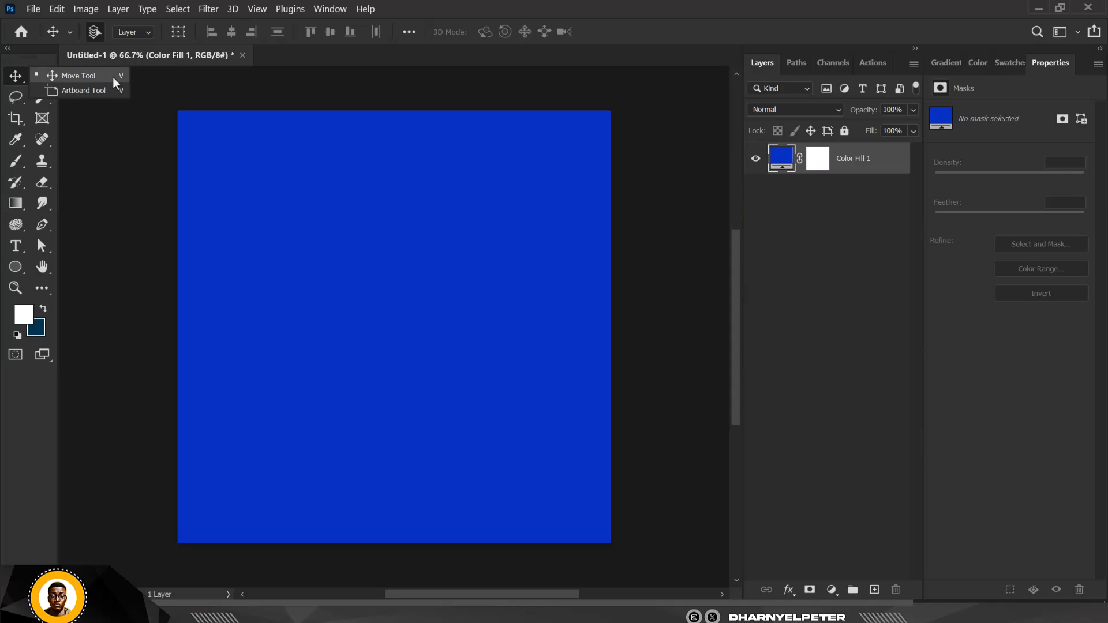
click(412, 154)
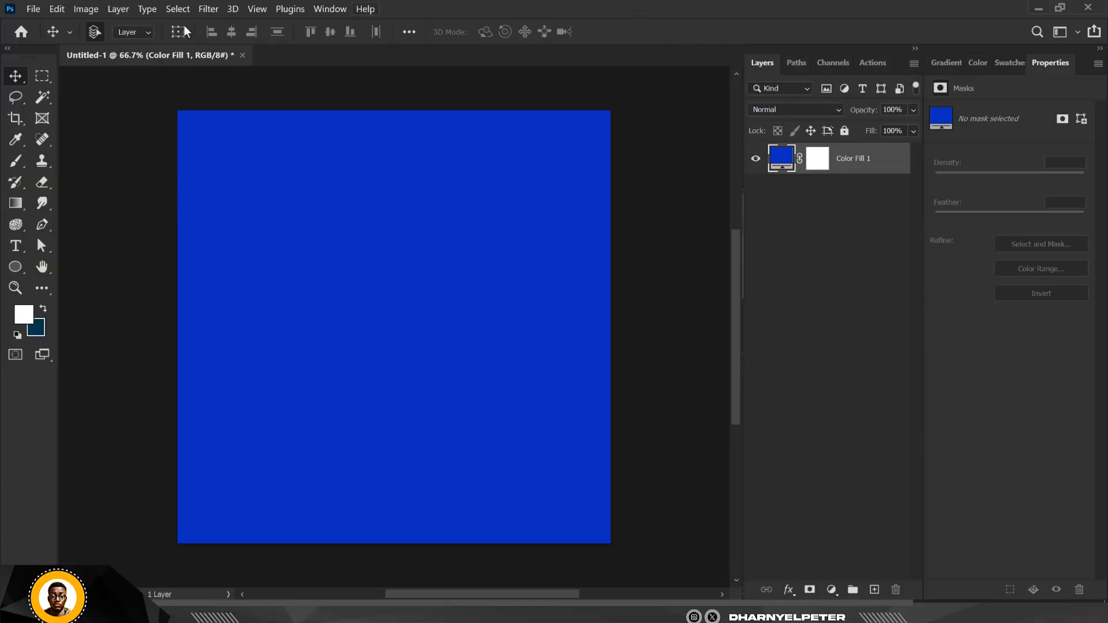
click(32, 10)
click(257, 9)
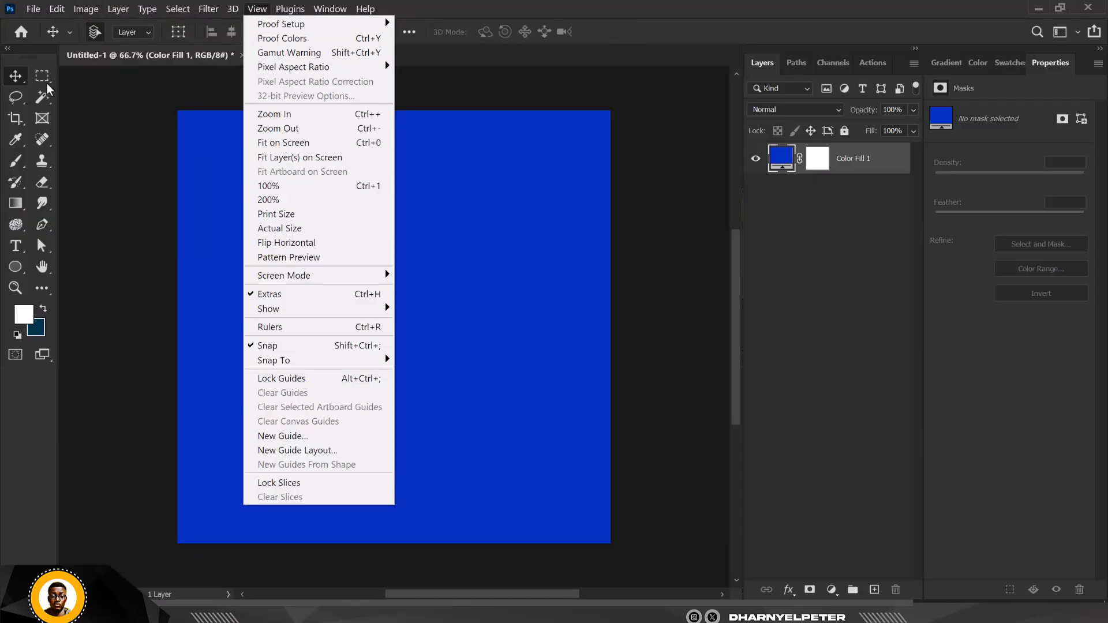
Step: Draw a white rectangle about 858 by 334 px in the upper half of the blue canvas
click(16, 266)
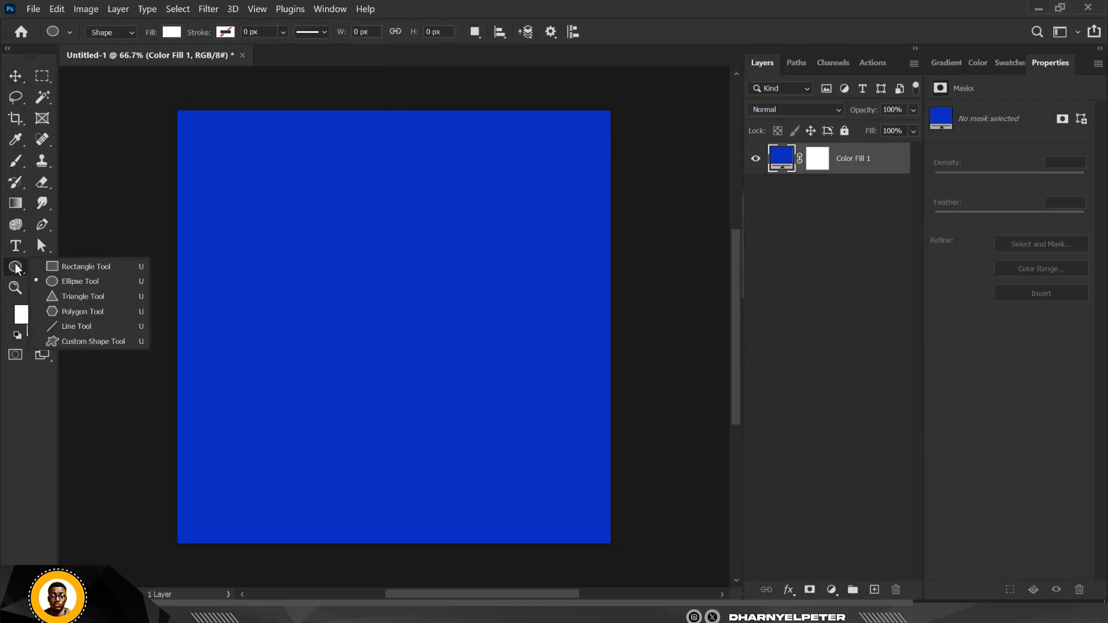
click(65, 266)
drag(264, 227, 510, 323)
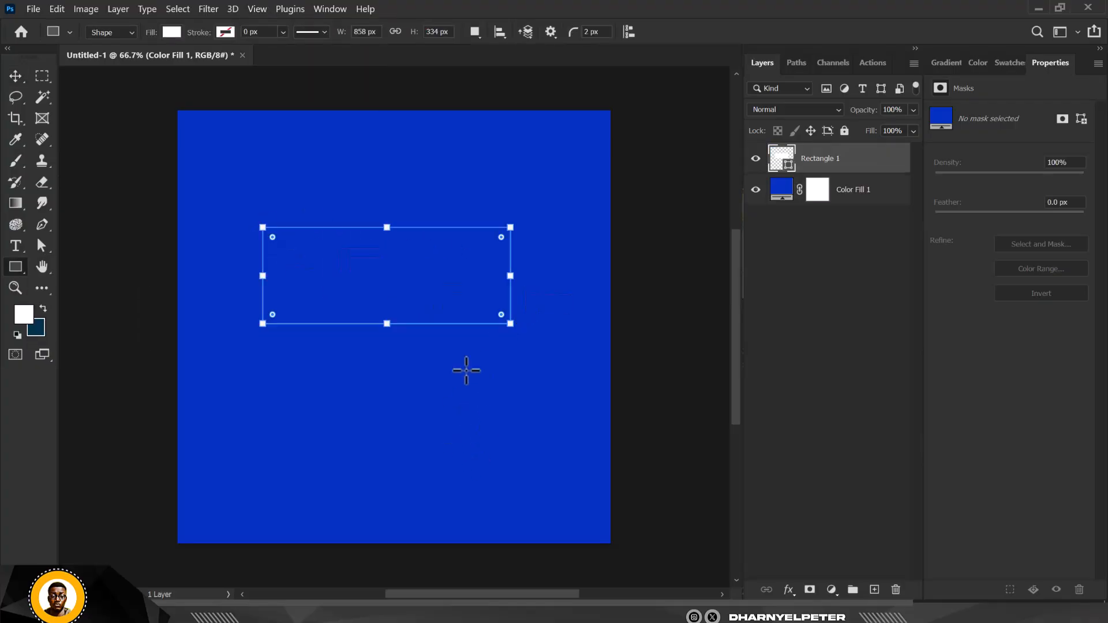
Step: Reposition the white rectangle with the Move tool, ending at about X 400 px and Y 395 px
click(15, 78)
drag(438, 292, 457, 225)
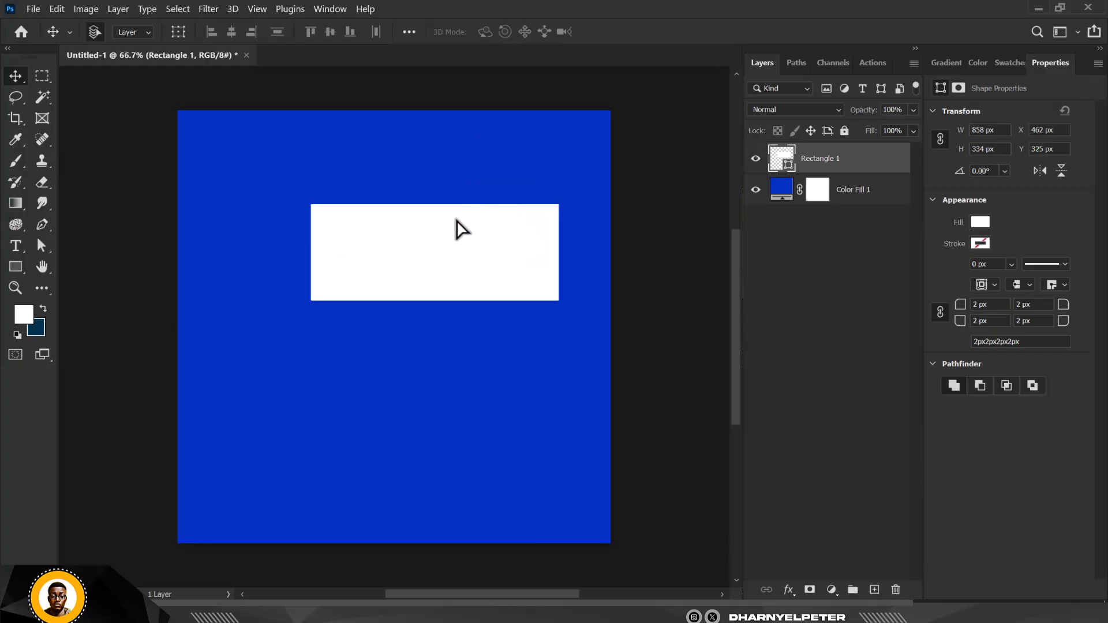
drag(478, 230, 472, 304)
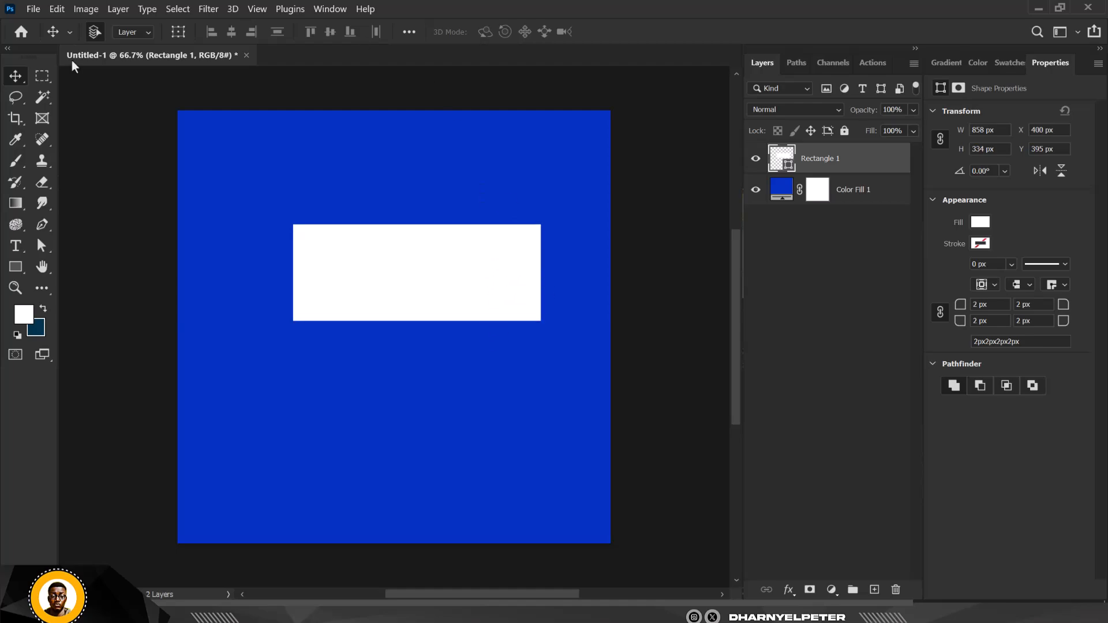
right_click(21, 81)
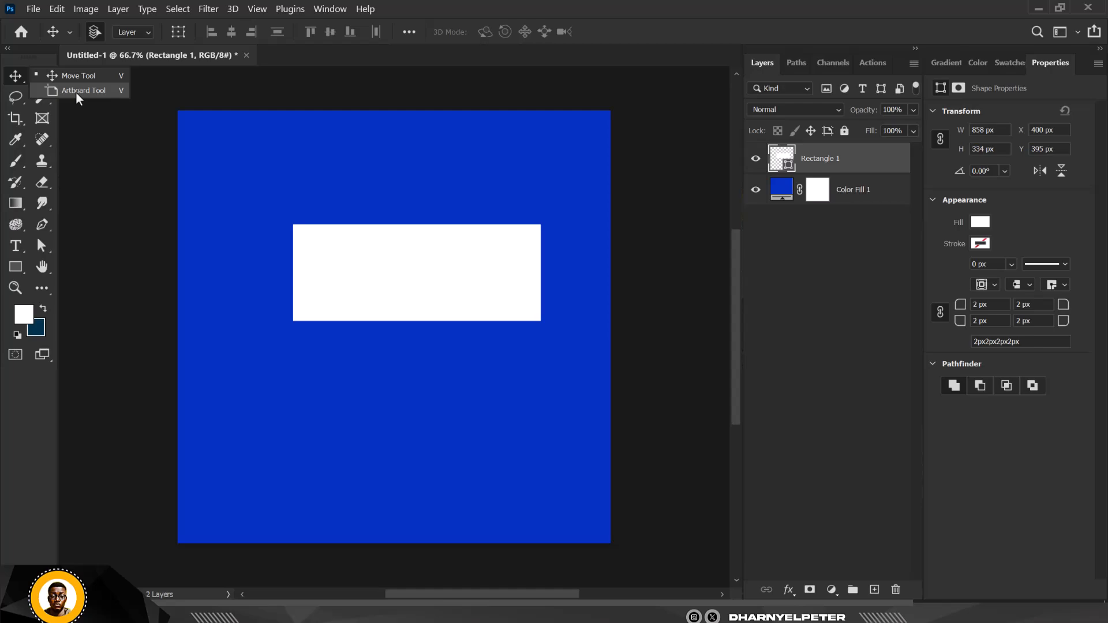
click(876, 162)
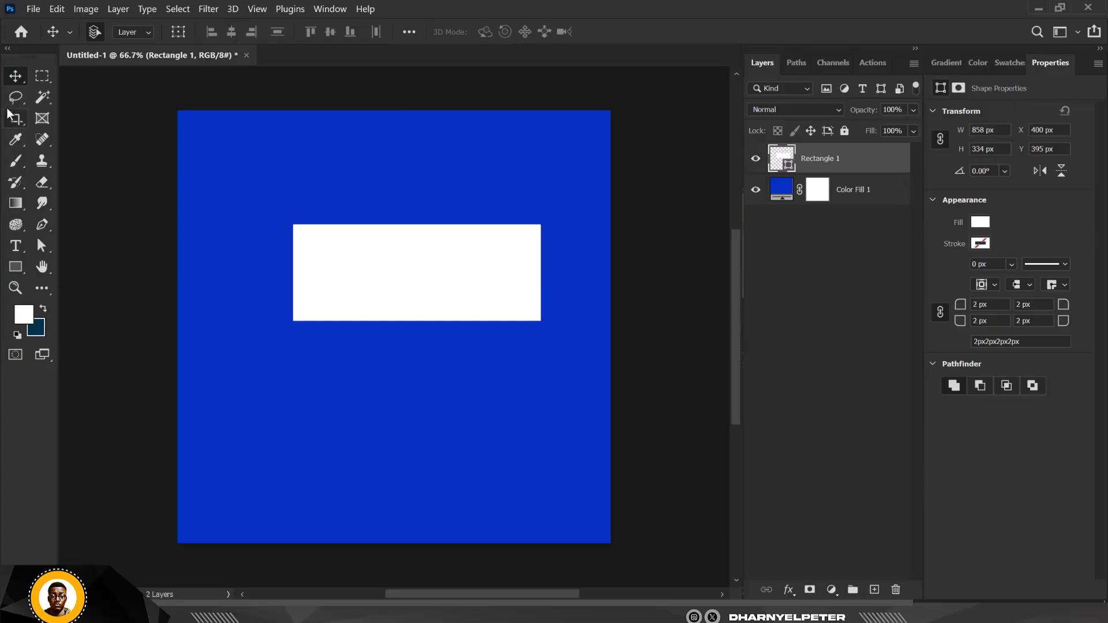
right_click(15, 85)
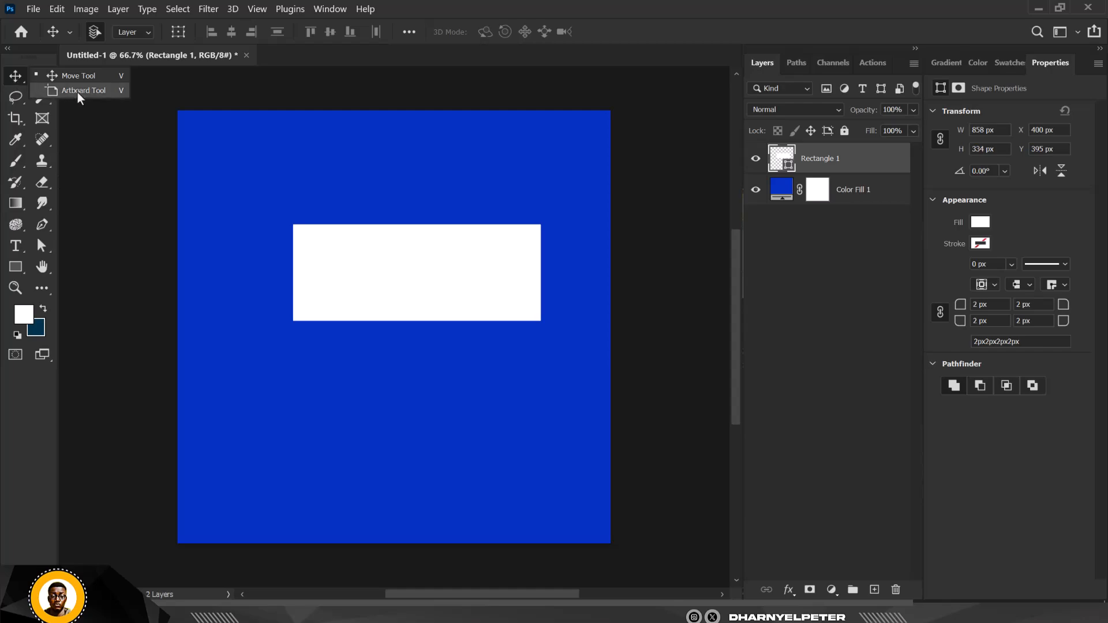
Step: Delete the white rectangle from the blue canvas
click(439, 264)
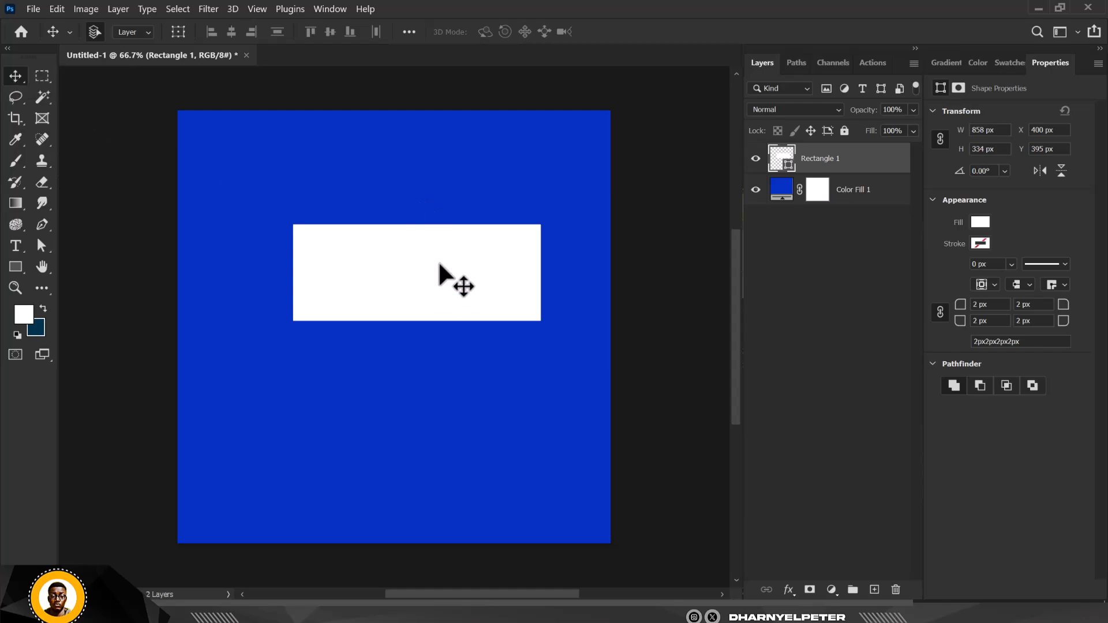
key(Delete)
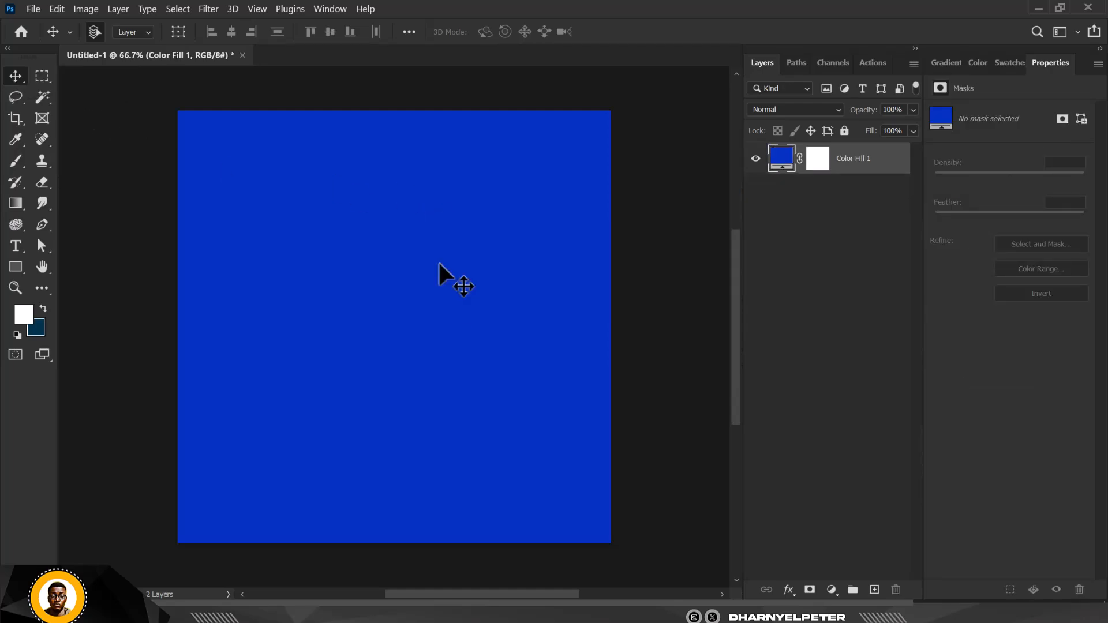
Step: Draw an artboard of about 1511 by 1500 px beside the blue canvas with the Artboard tool and collapse its layer group
right_click(18, 85)
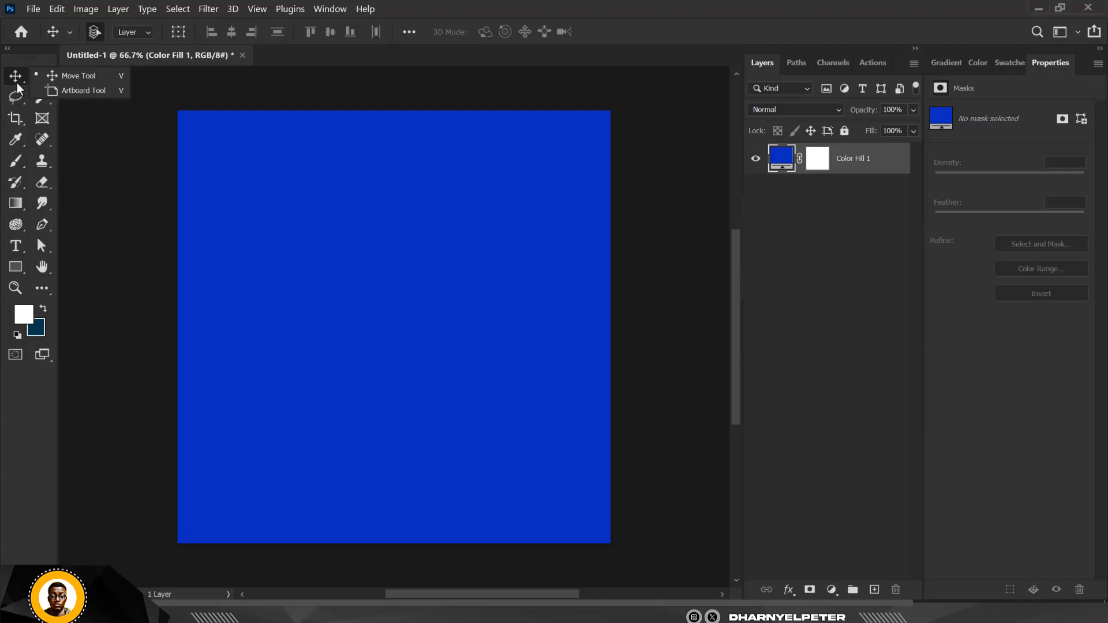
click(83, 91)
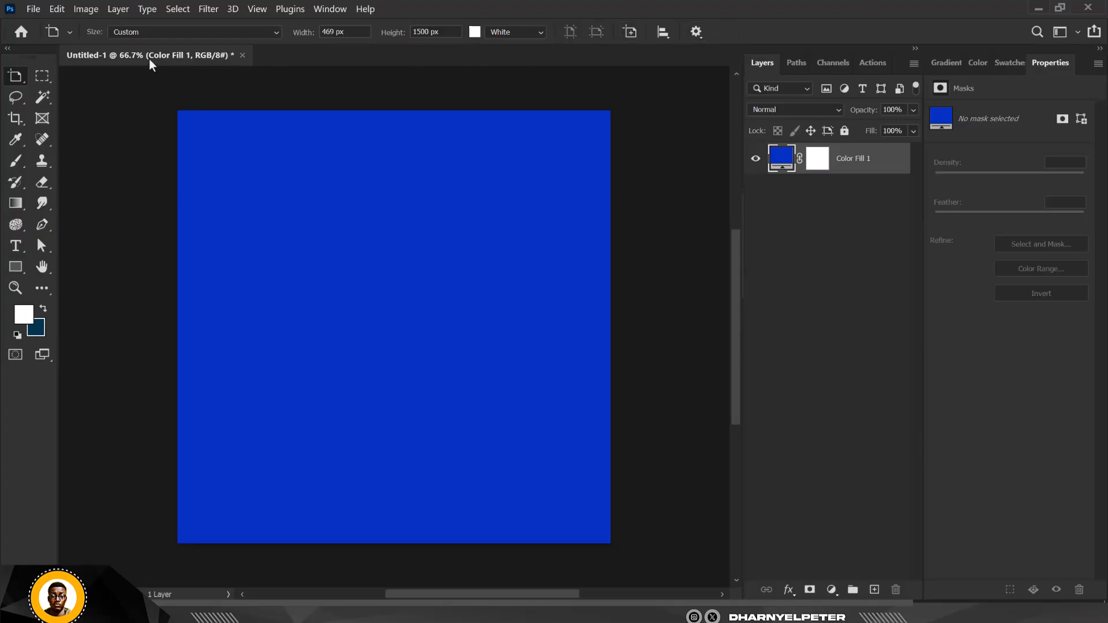
click(68, 33)
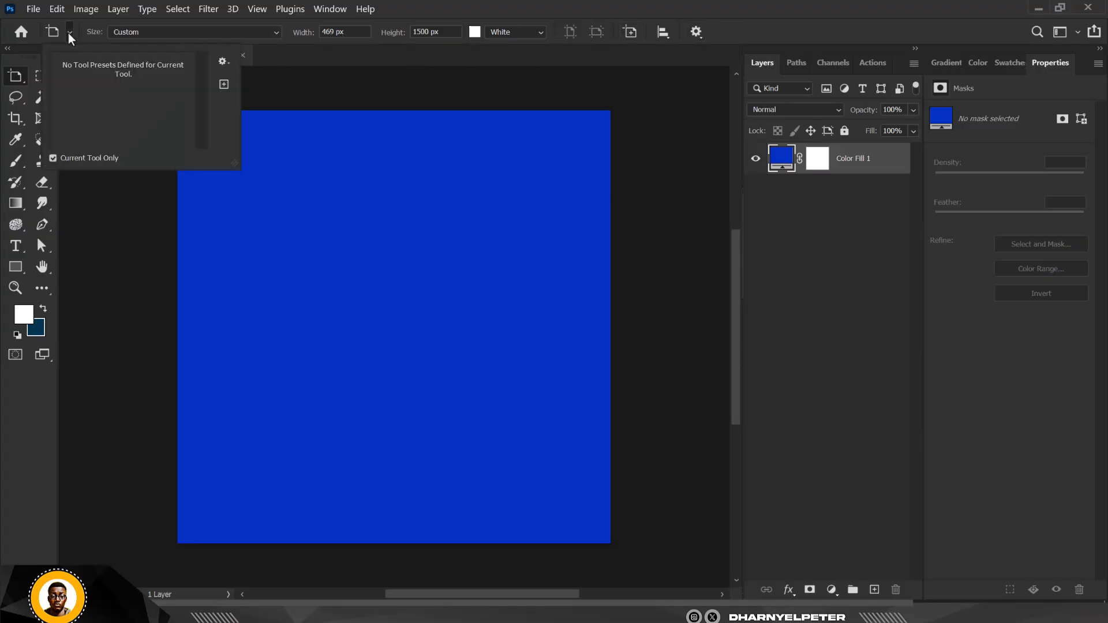
click(68, 33)
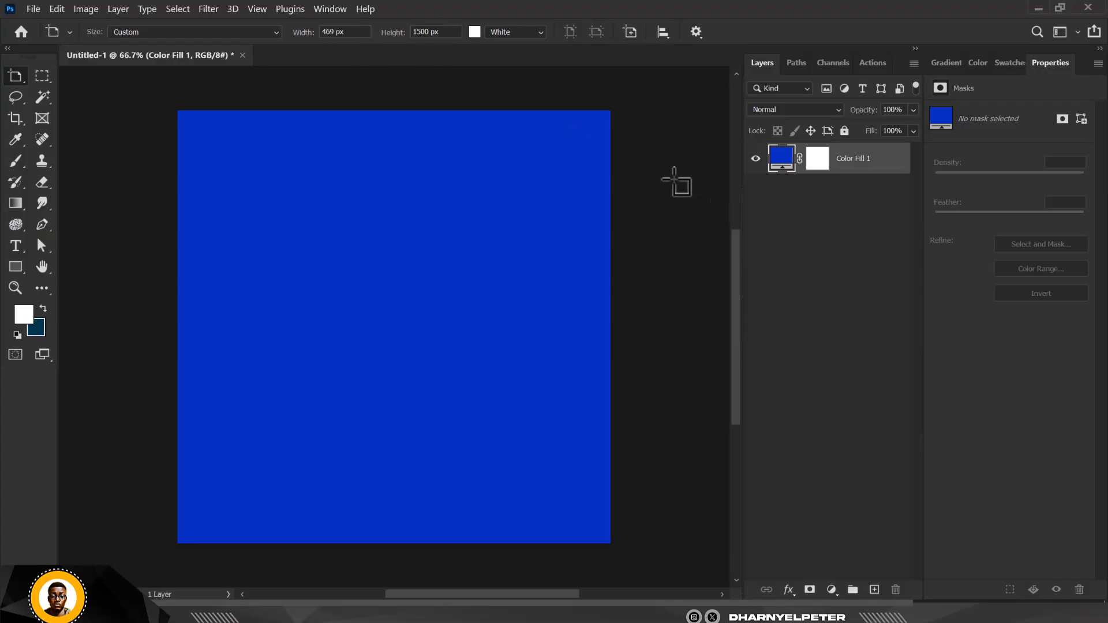
scroll(245, 245, down, 2)
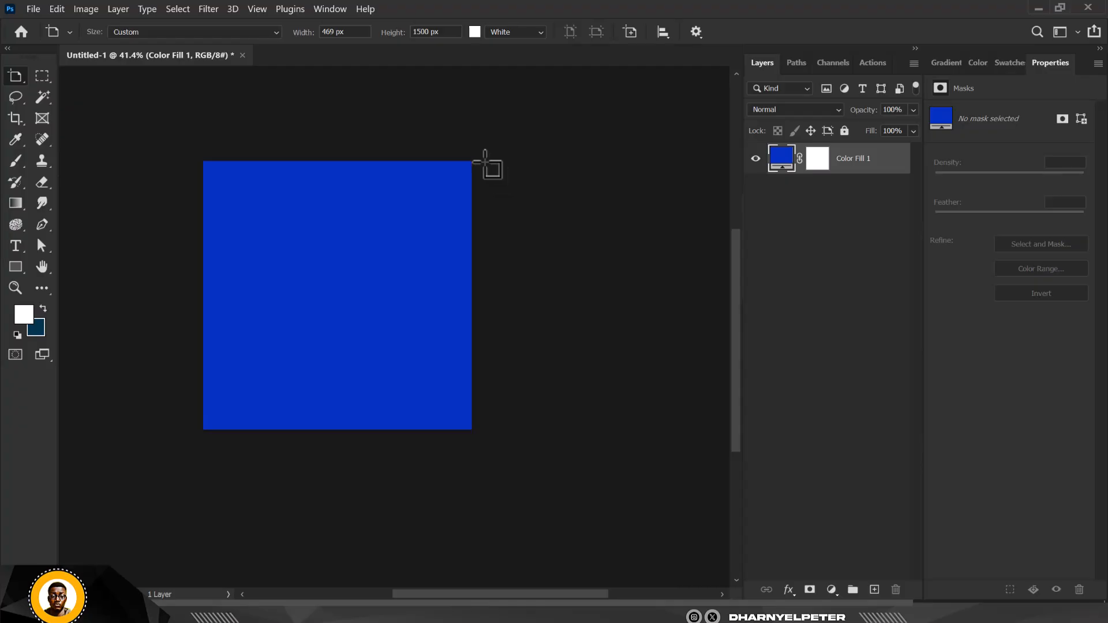
drag(495, 173, 702, 429)
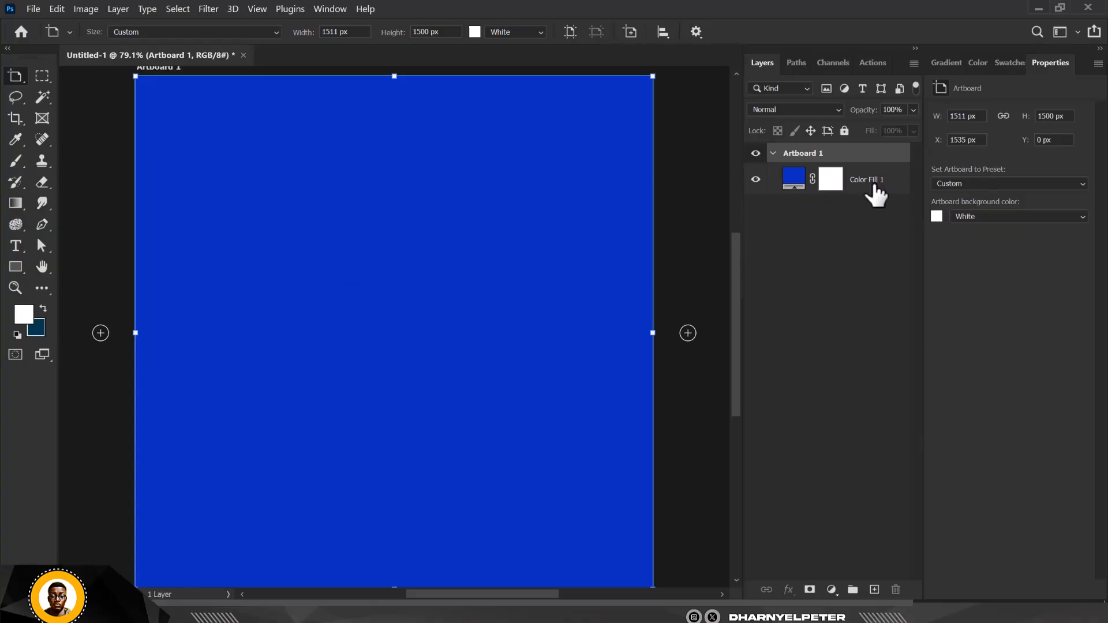
click(773, 153)
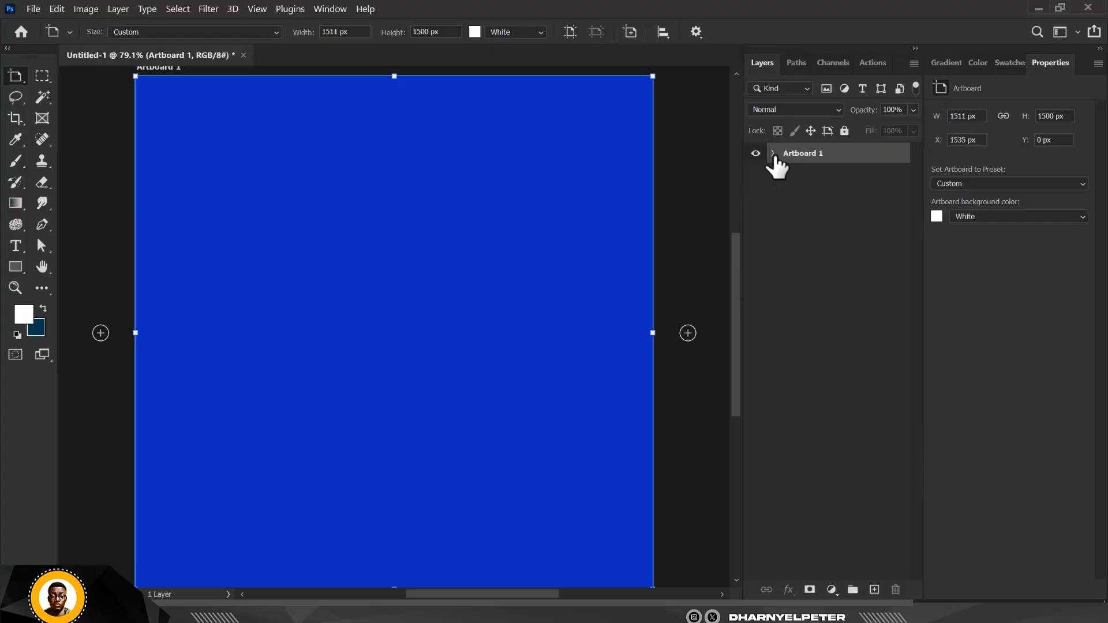
Step: Set the blue artboard's width to 1500 px
scroll(499, 248, down, 4)
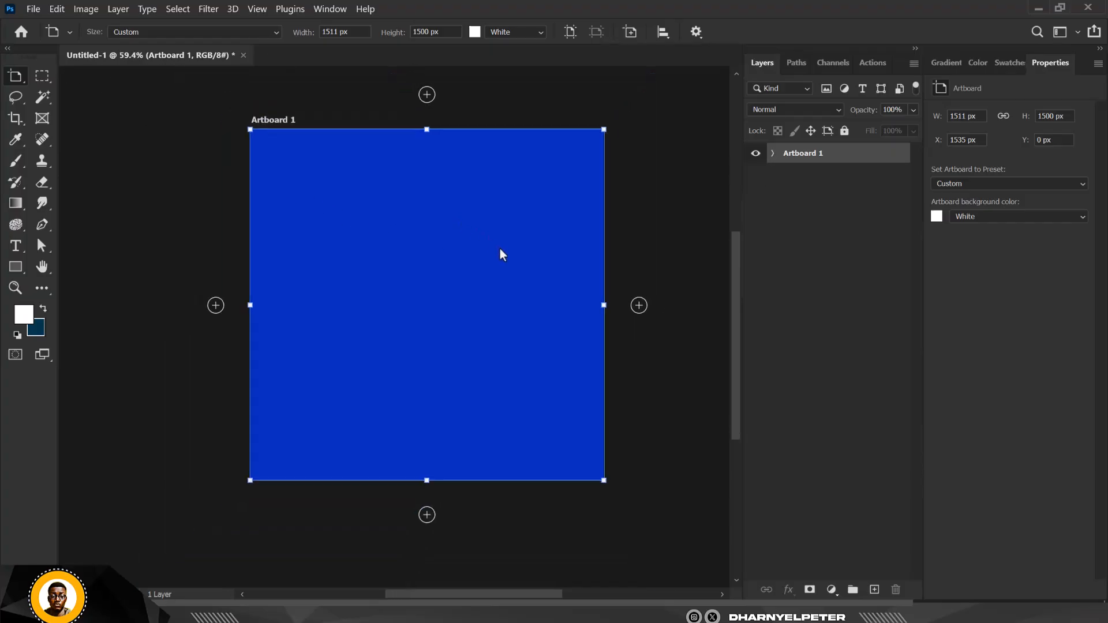
scroll(494, 241, up, 2)
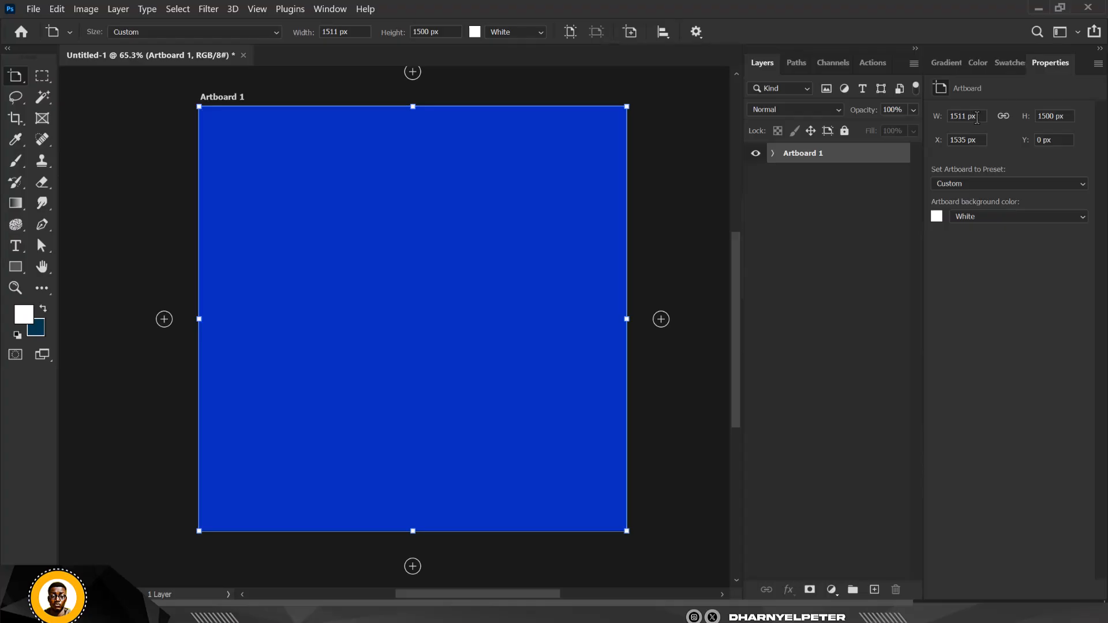
drag(977, 118, 939, 123)
text(1)
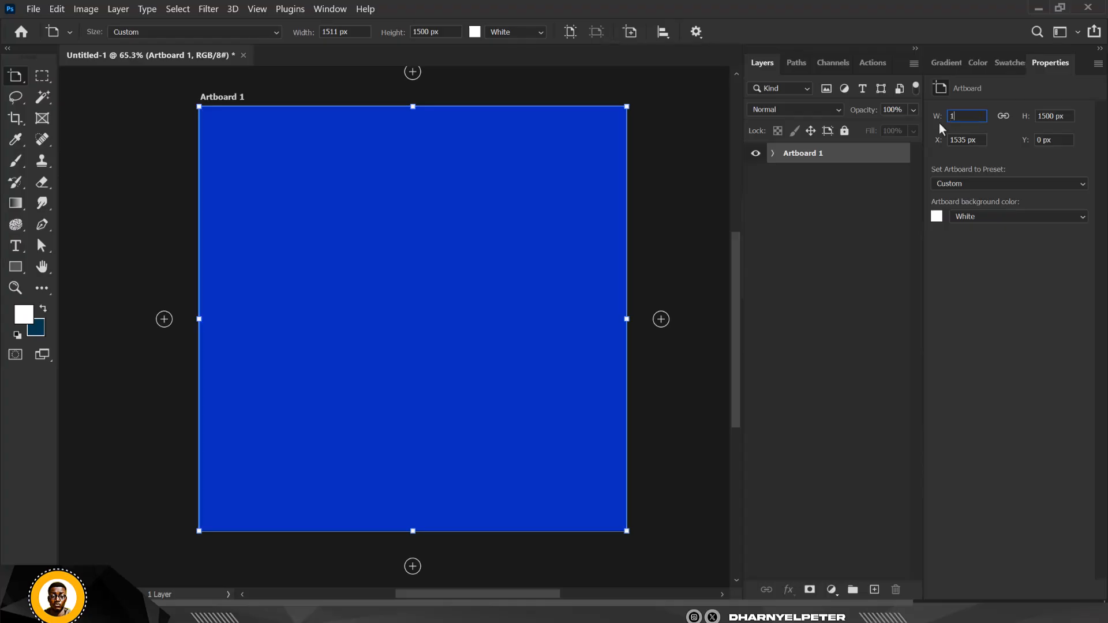
text(500)
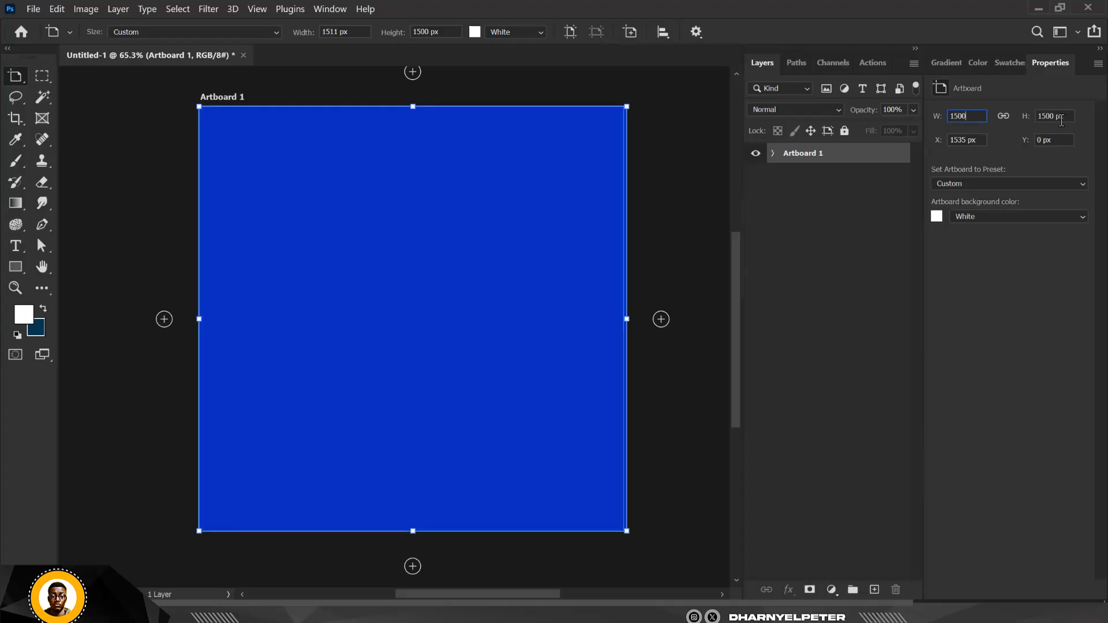
click(1062, 120)
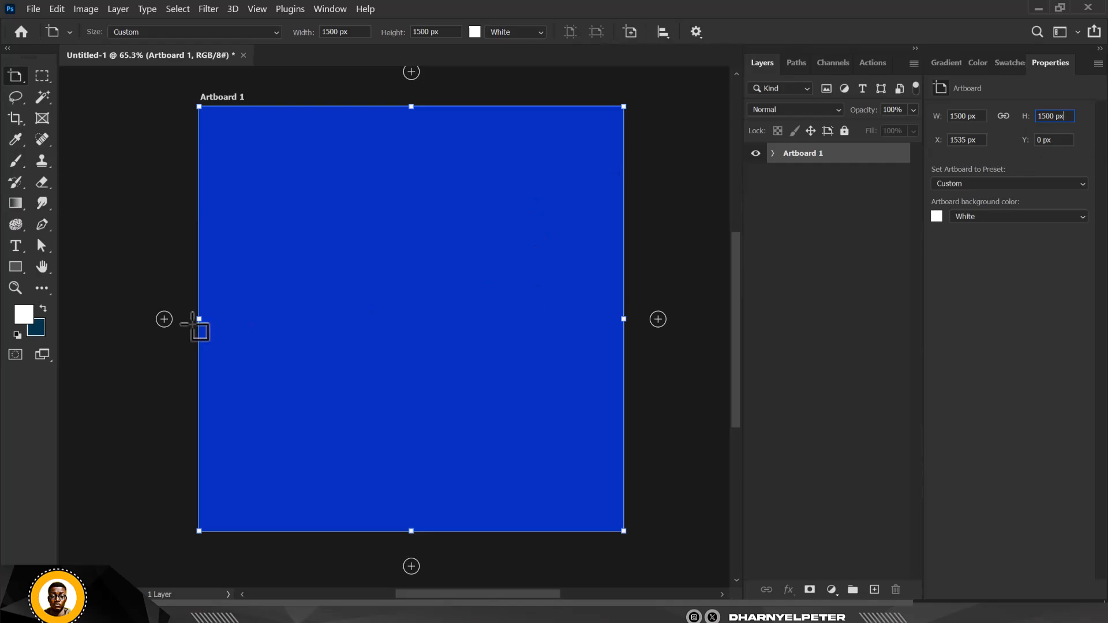
Step: Set the blue artboard's width to 1200 px, leaving its height as it is
click(970, 116)
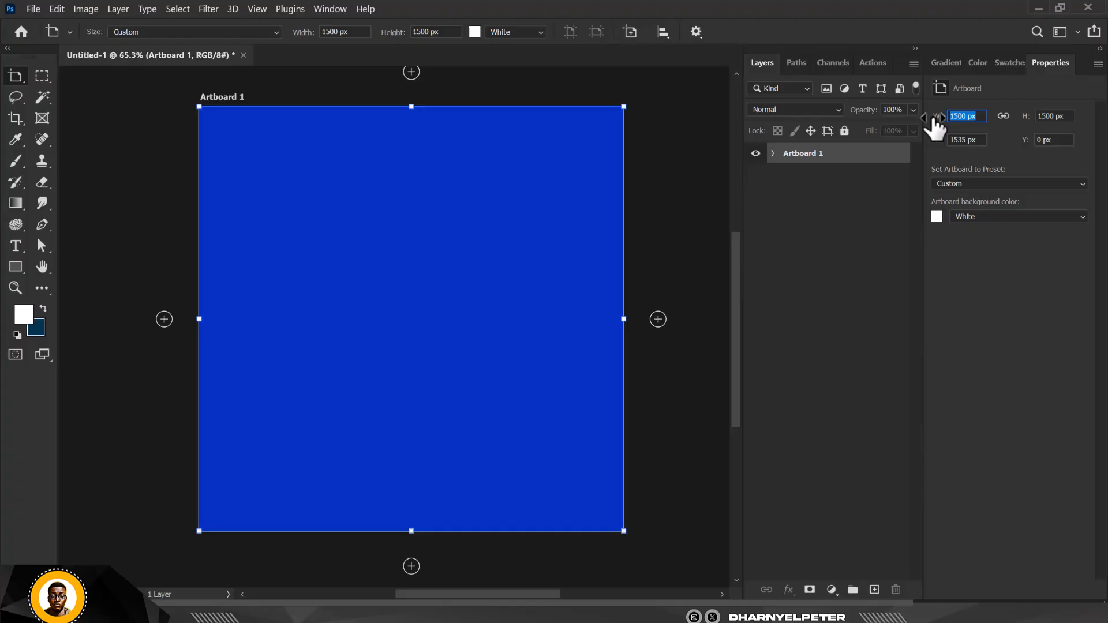
text(1200)
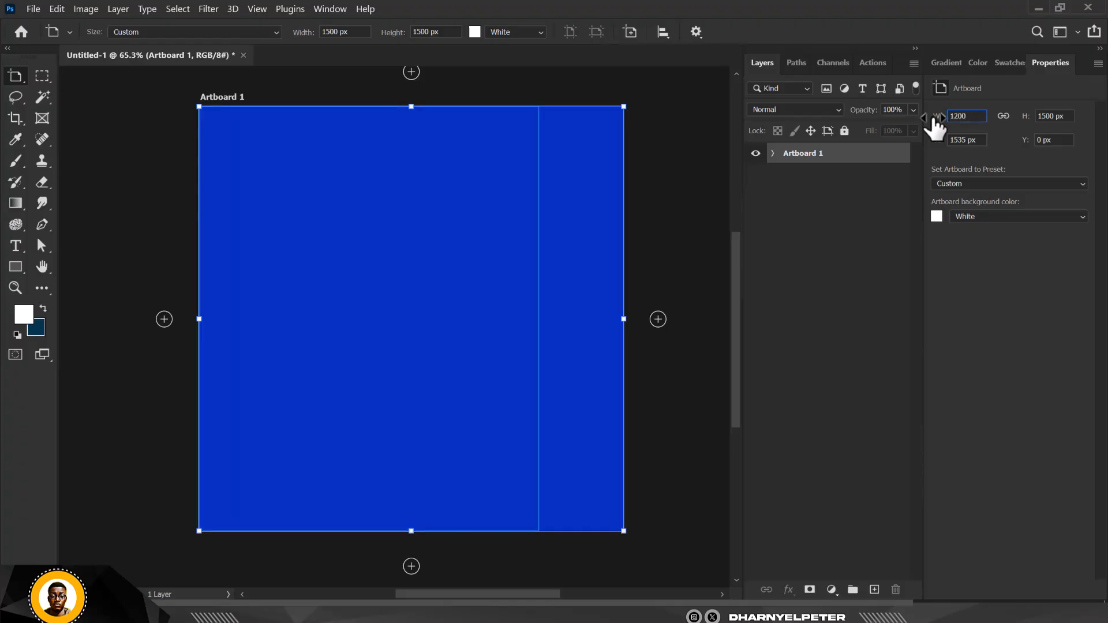
key(Return)
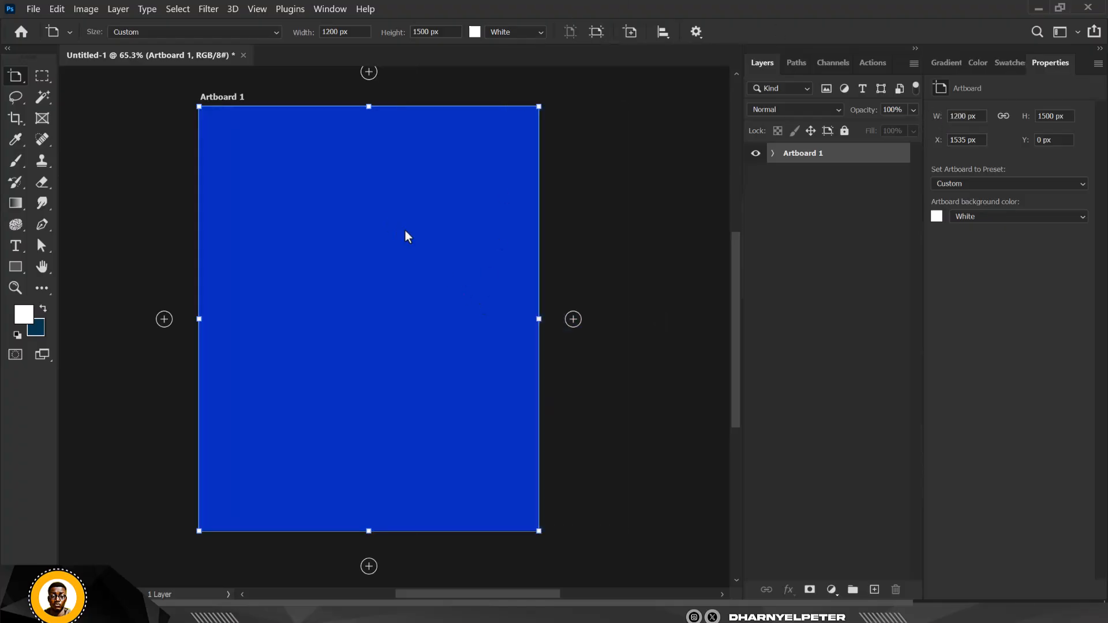
scroll(404, 225, up, 2)
scroll(403, 212, left, 1)
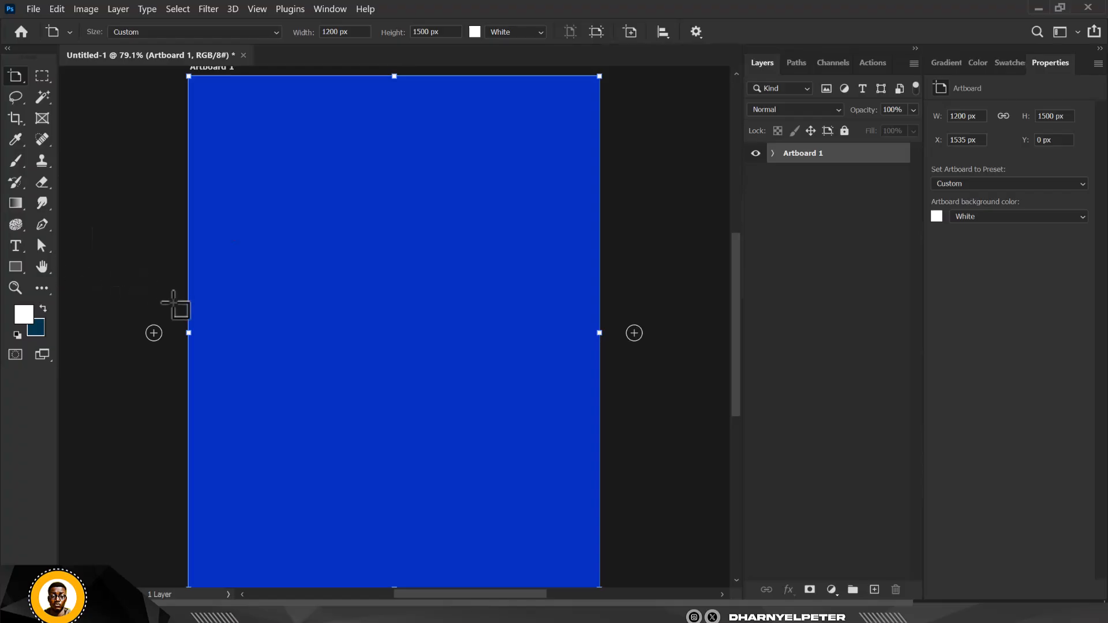
Step: Add two more artboards of the same size in a row on the right side of the blue artboard
scroll(173, 302, down, 3)
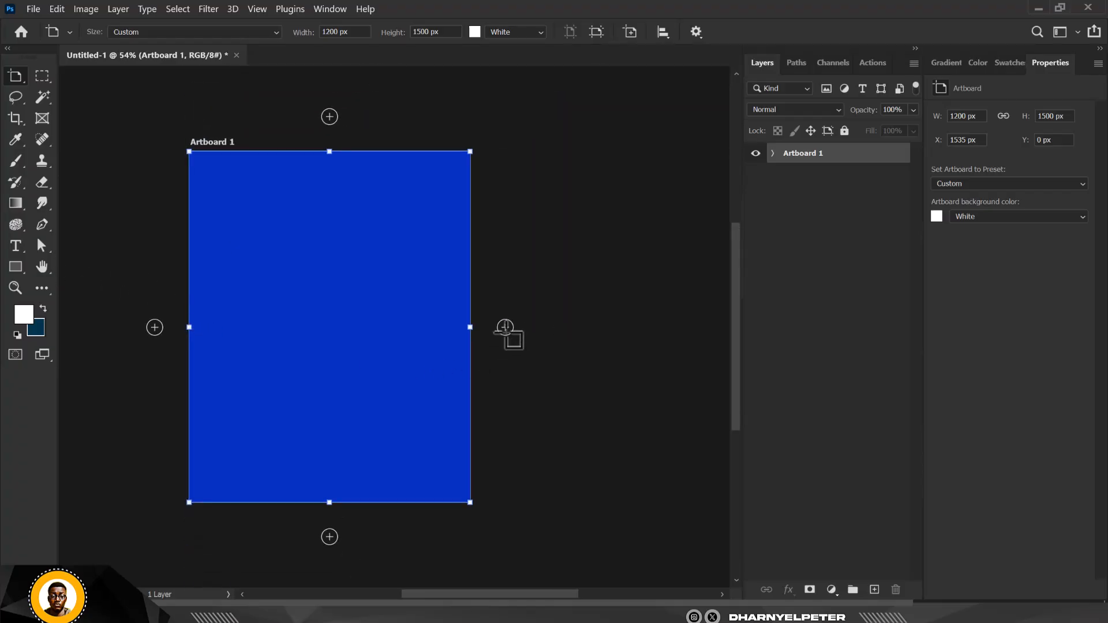
click(505, 327)
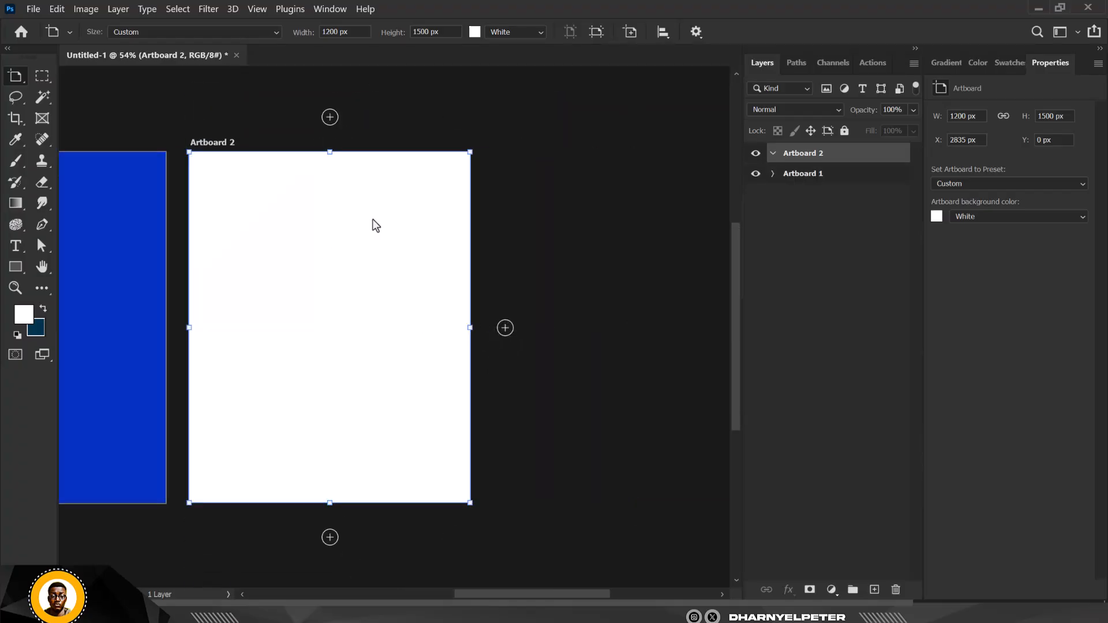
drag(323, 239, 536, 242)
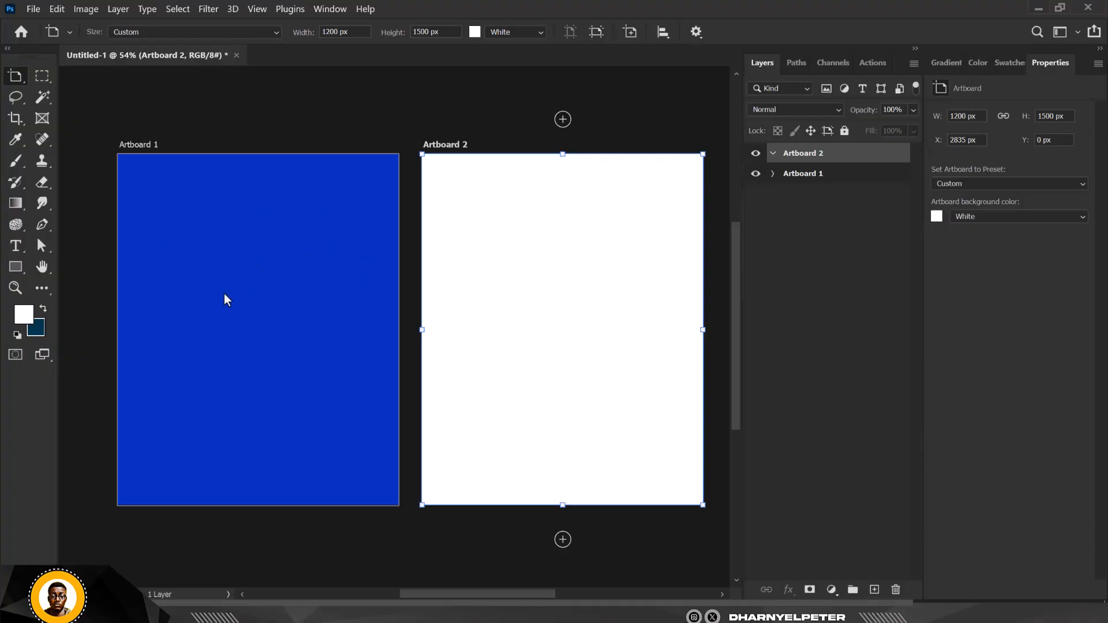
scroll(225, 297, down, 5)
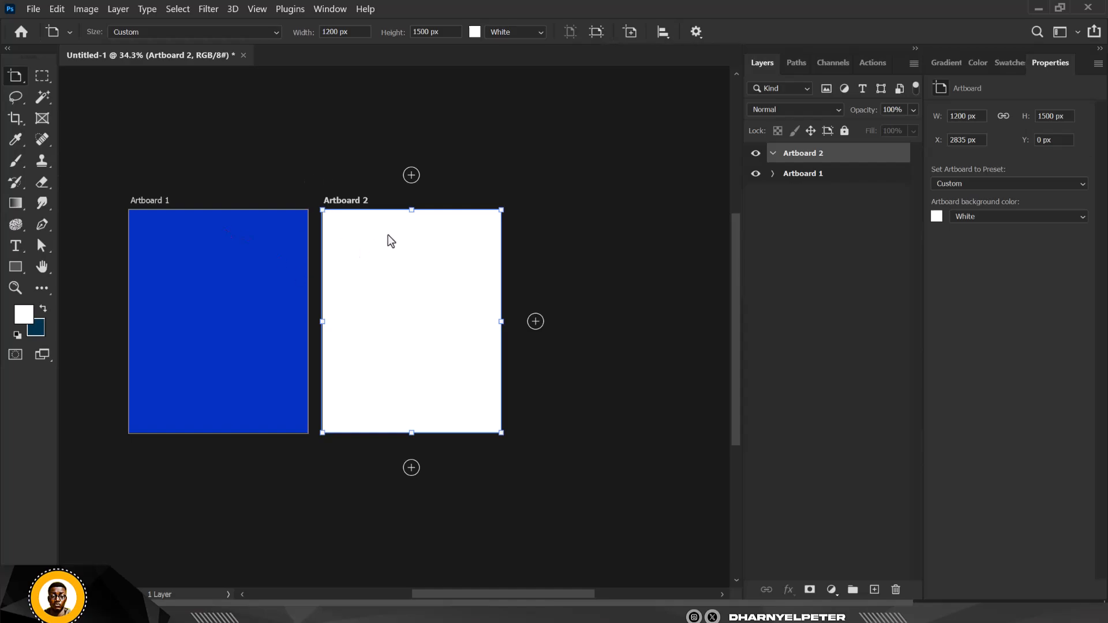
click(535, 322)
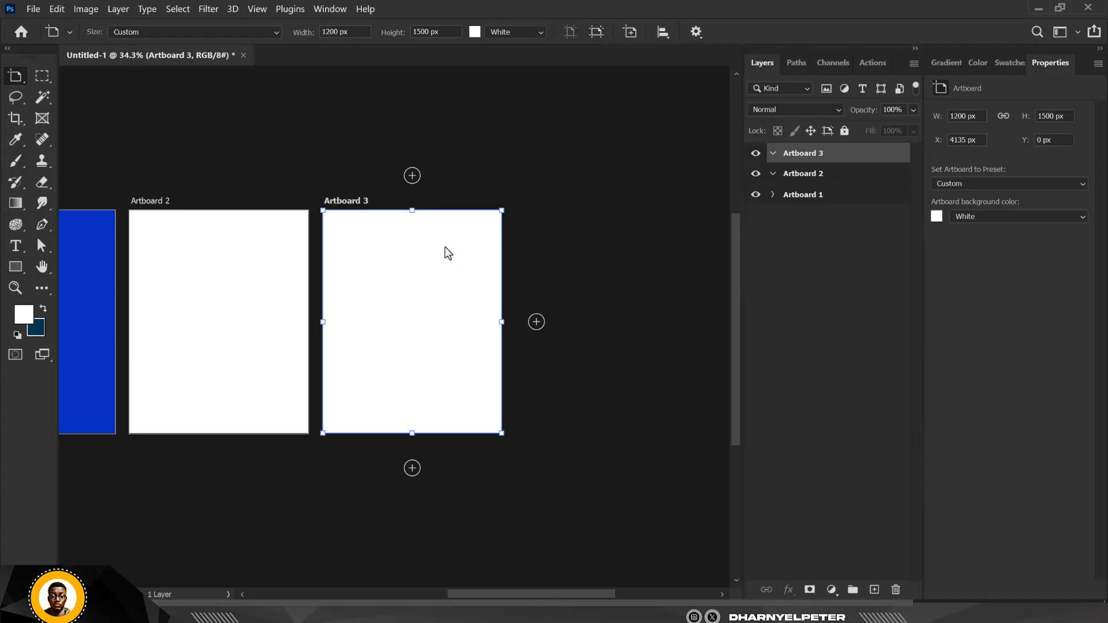
Step: Set the width of Artboard 2 to 1500 px
key(v)
click(192, 244)
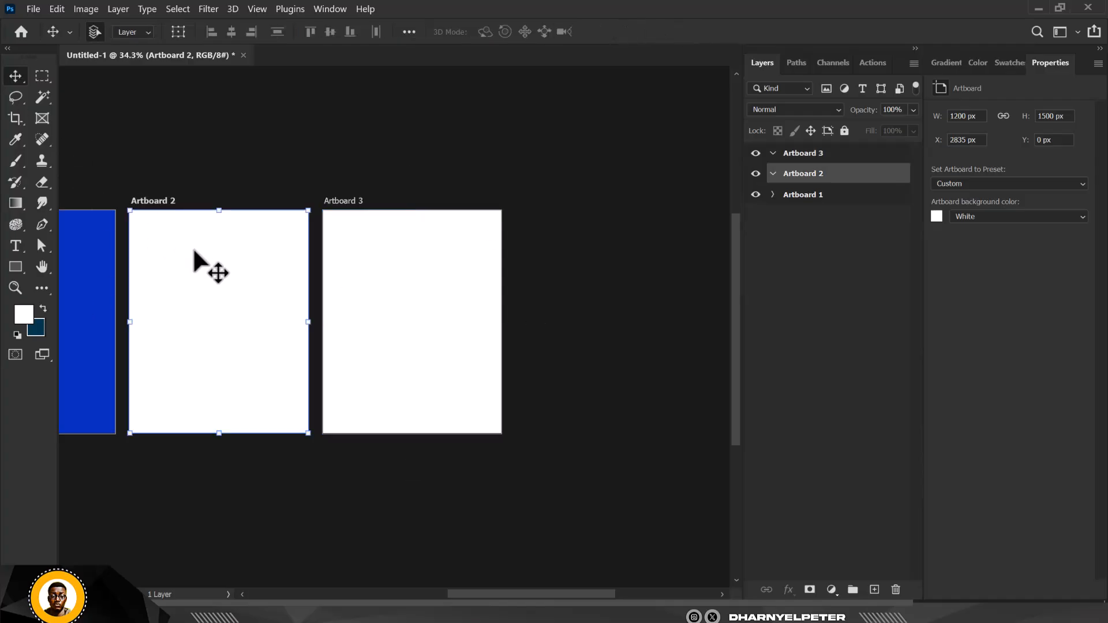
click(979, 116)
text(1)
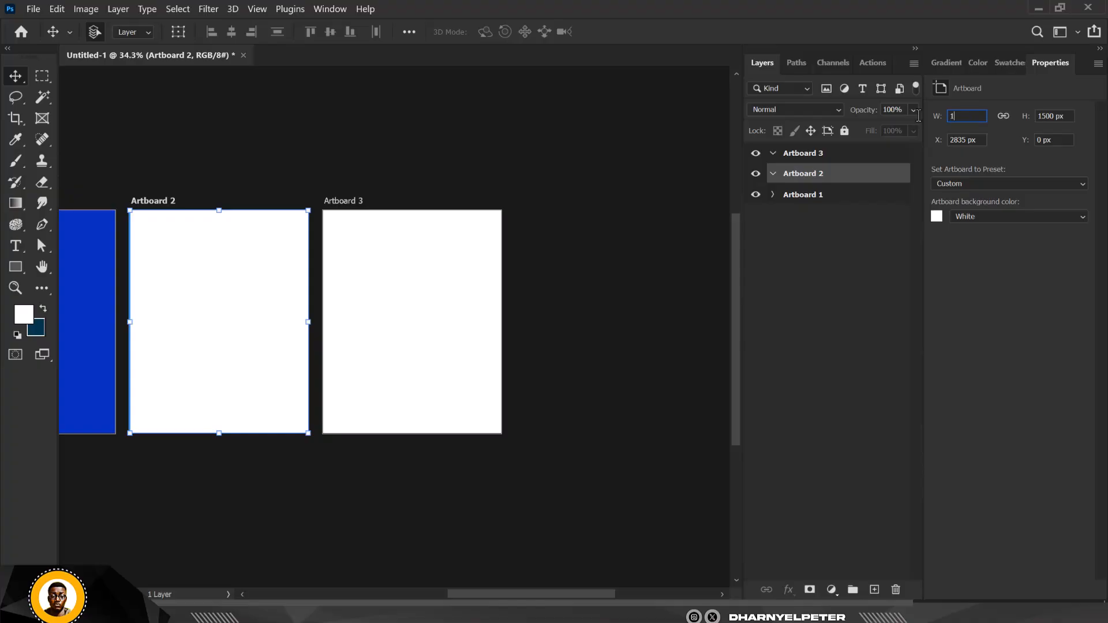
text(500)
key(Return)
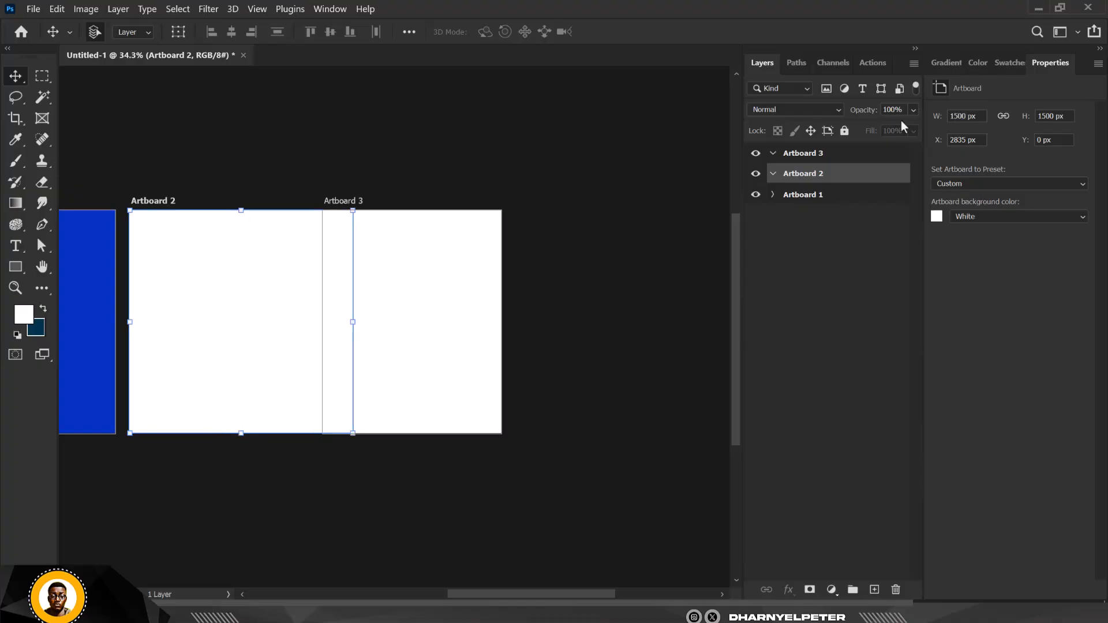
Step: Space out the artboards by moving Artboard 3 to about X 4484 px and Artboard 2 to about X 2860 px
click(407, 239)
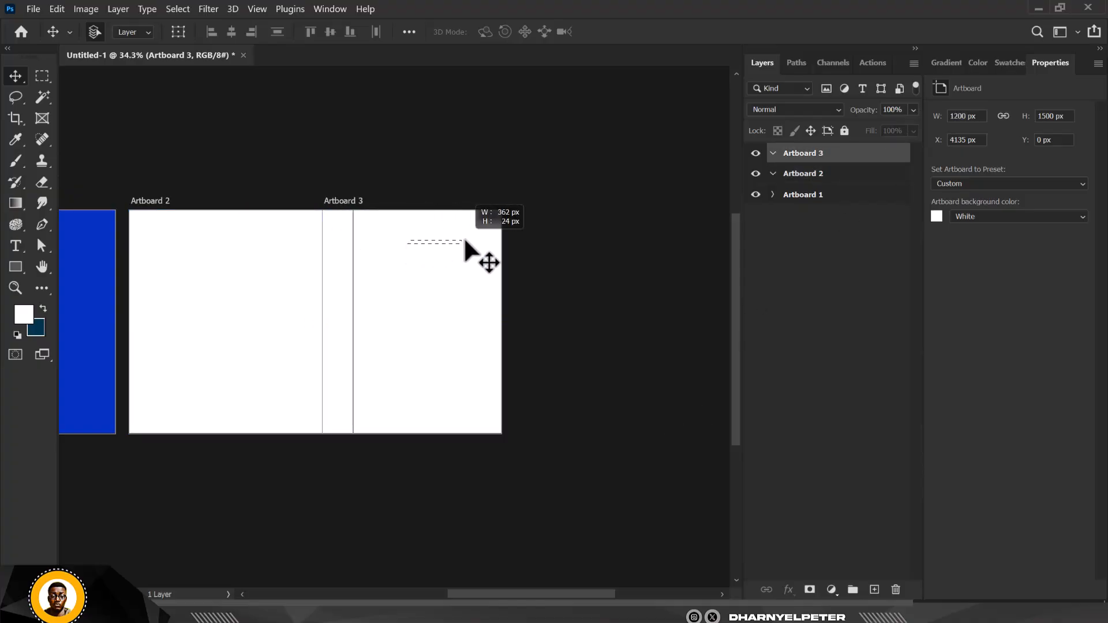
click(501, 260)
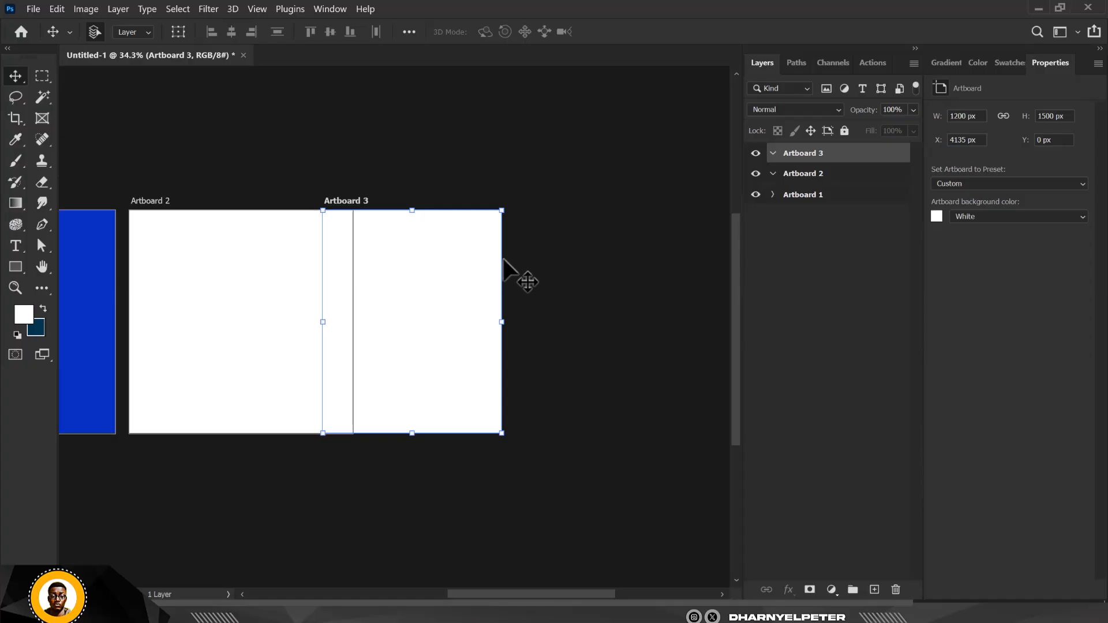
drag(503, 259, 556, 259)
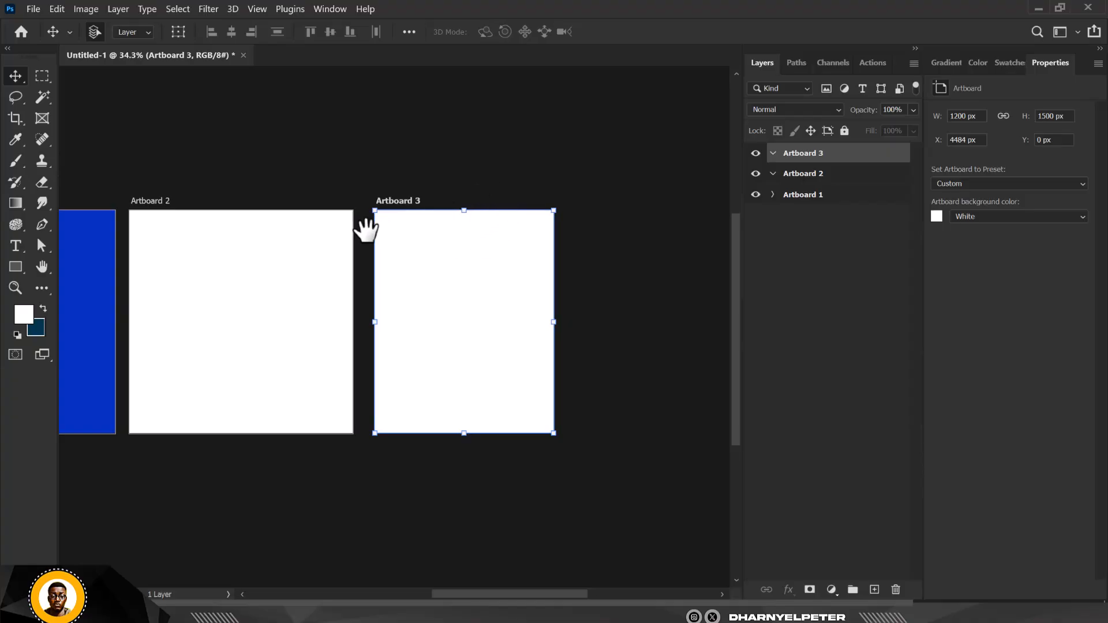
drag(364, 225, 517, 214)
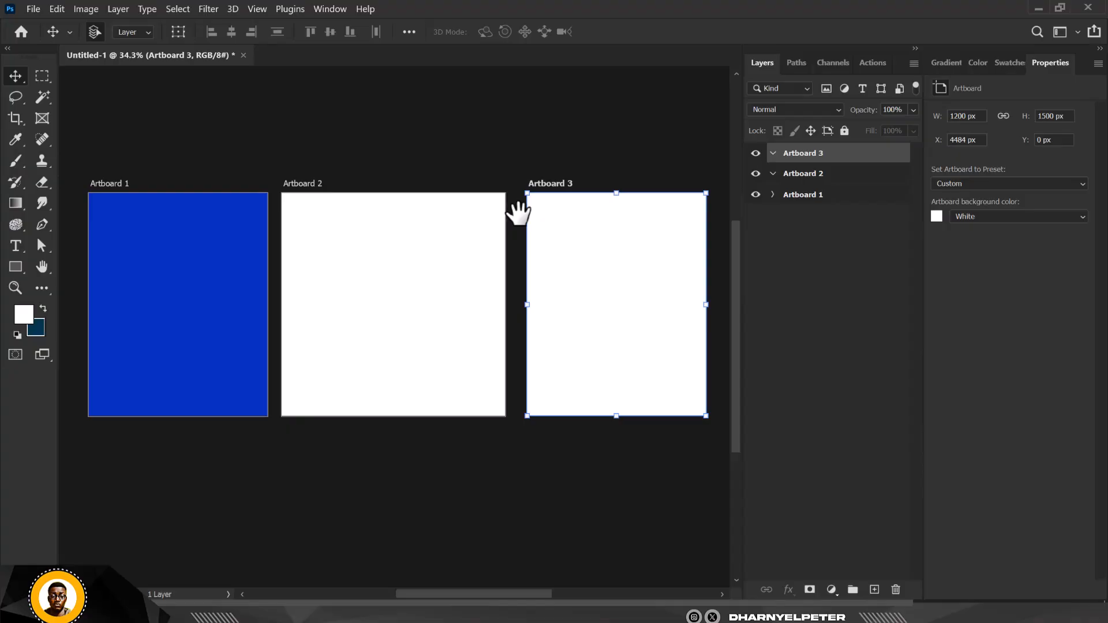
click(350, 215)
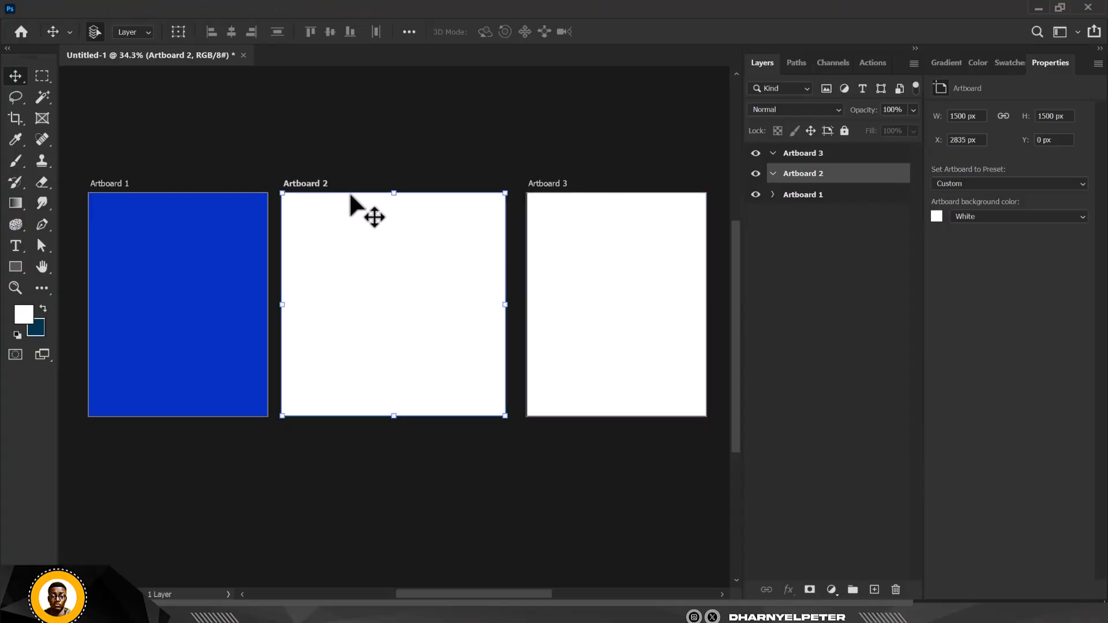
mouse_move(366, 192)
mouse_down()
mouse_move(355, 193)
mouse_move(369, 190)
mouse_move(379, 130)
mouse_move(383, 172)
mouse_move(369, 191)
mouse_up()
click(665, 277)
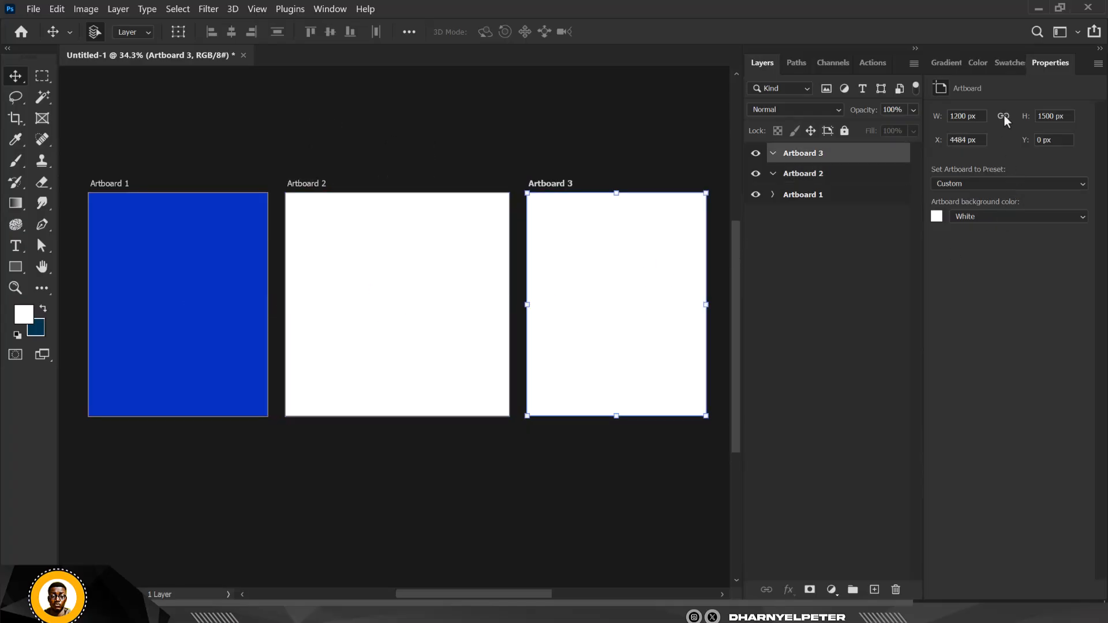
Step: Rename the blue artboard to DESIGN 1
click(772, 194)
click(203, 235)
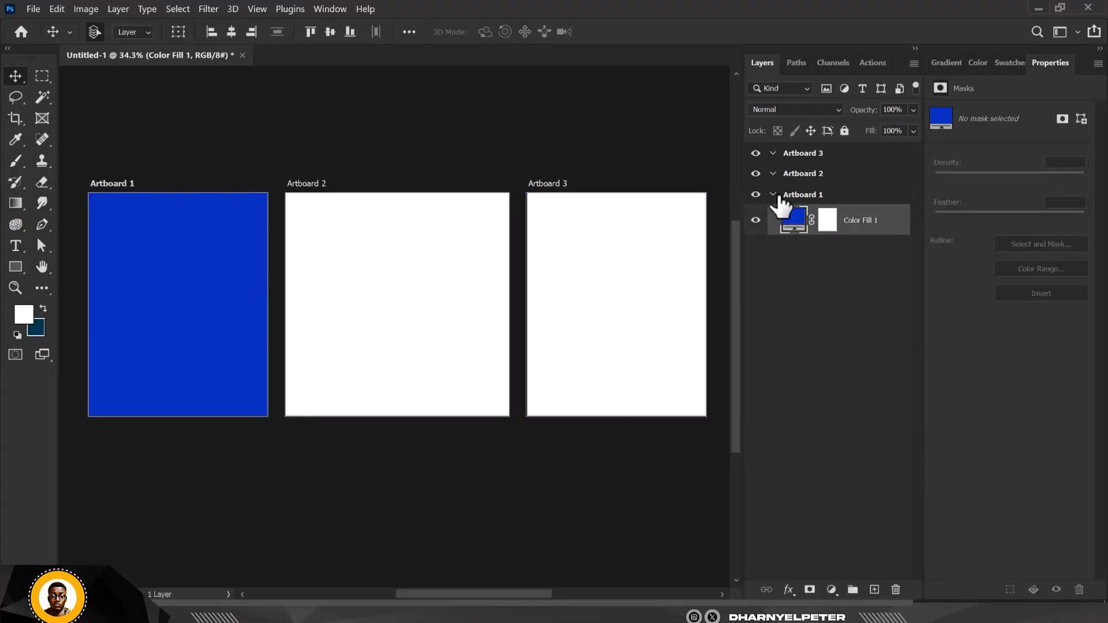
click(124, 184)
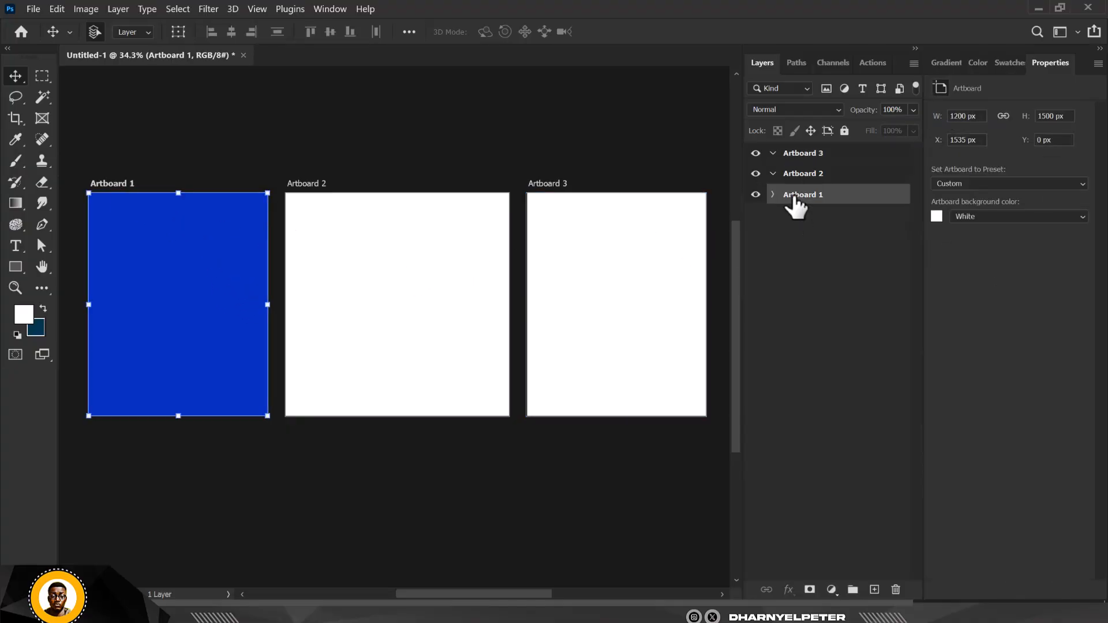
double_click(796, 195)
text(DESIGN 1)
key(Return)
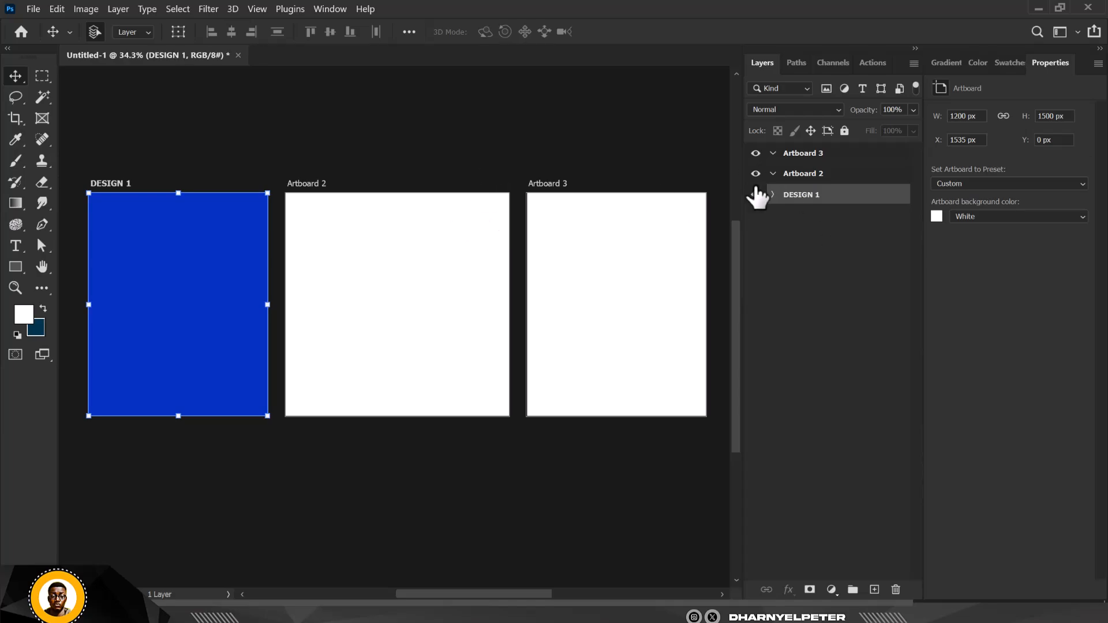
Step: Add the white text "PHOTOSHOP" in 8 pt Montserrat Black Italic on the DESIGN 1 artboard, above its color fill layer
click(773, 195)
click(773, 195)
click(773, 195)
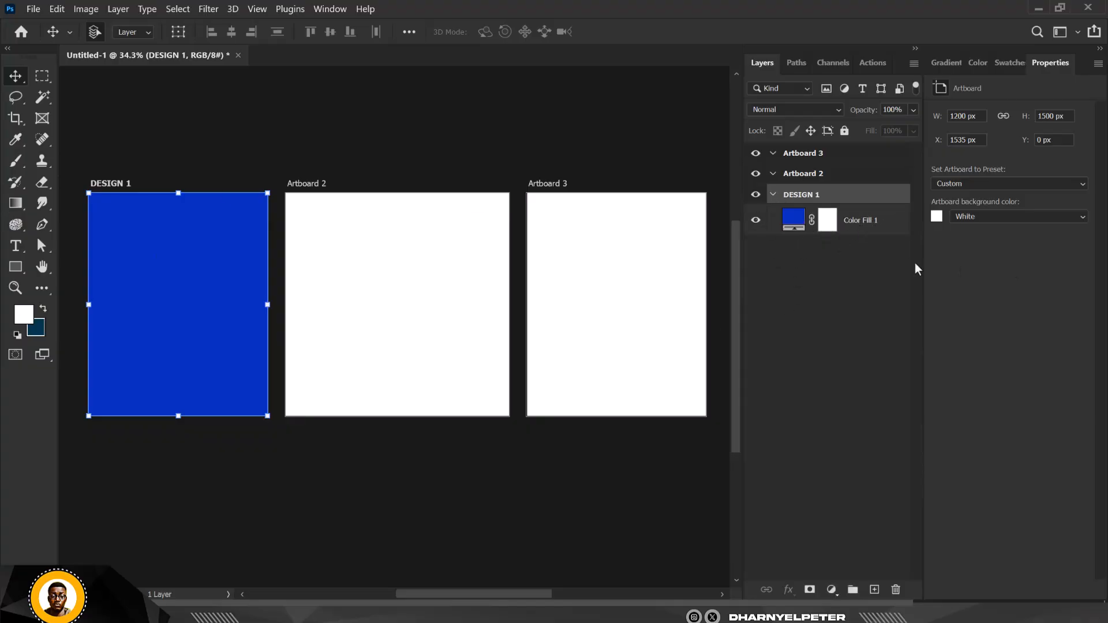
click(808, 221)
key(t)
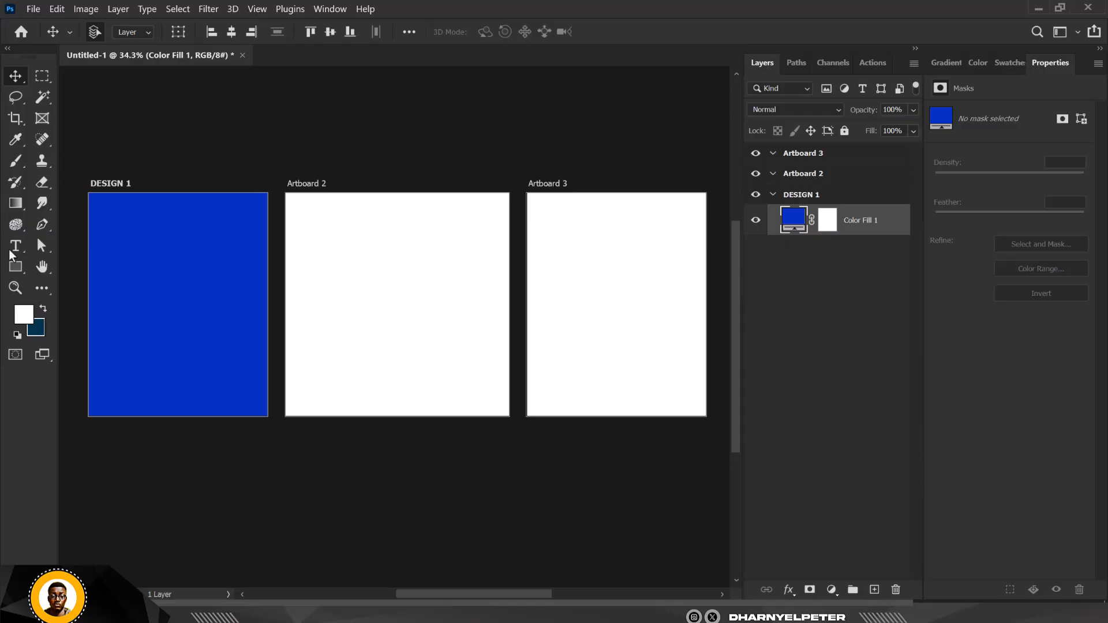
click(150, 287)
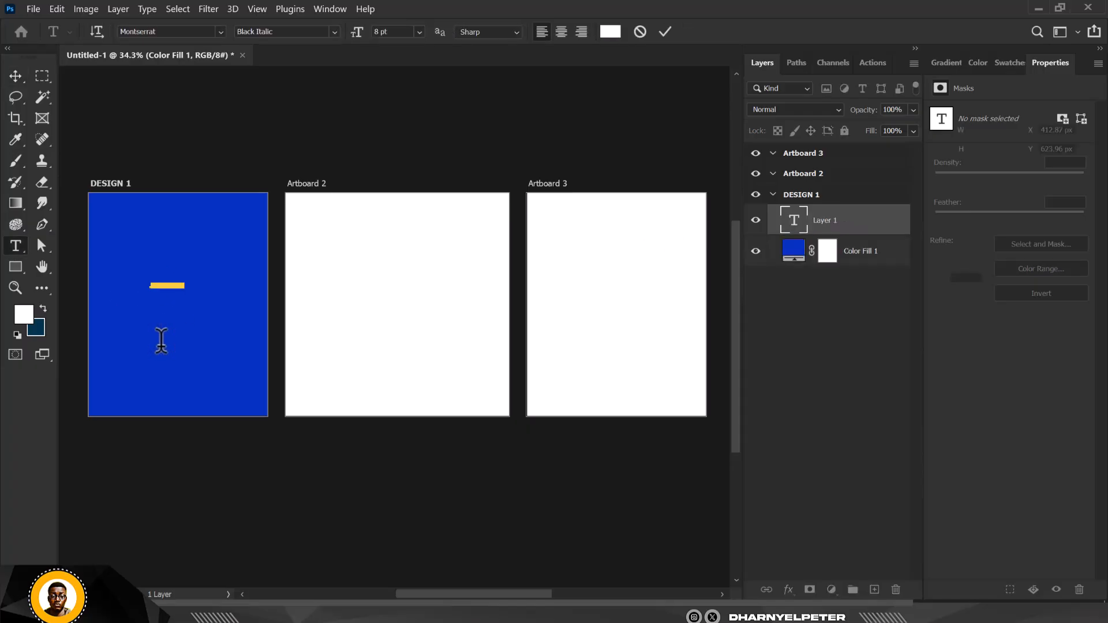
text(SHOT)
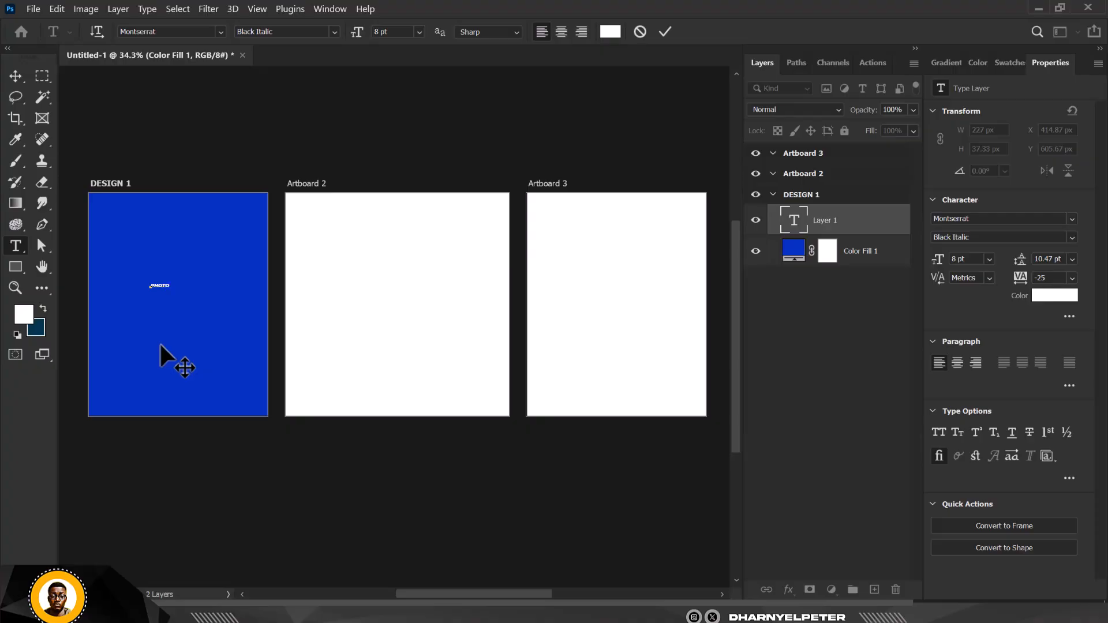
text(SHOP)
click(24, 82)
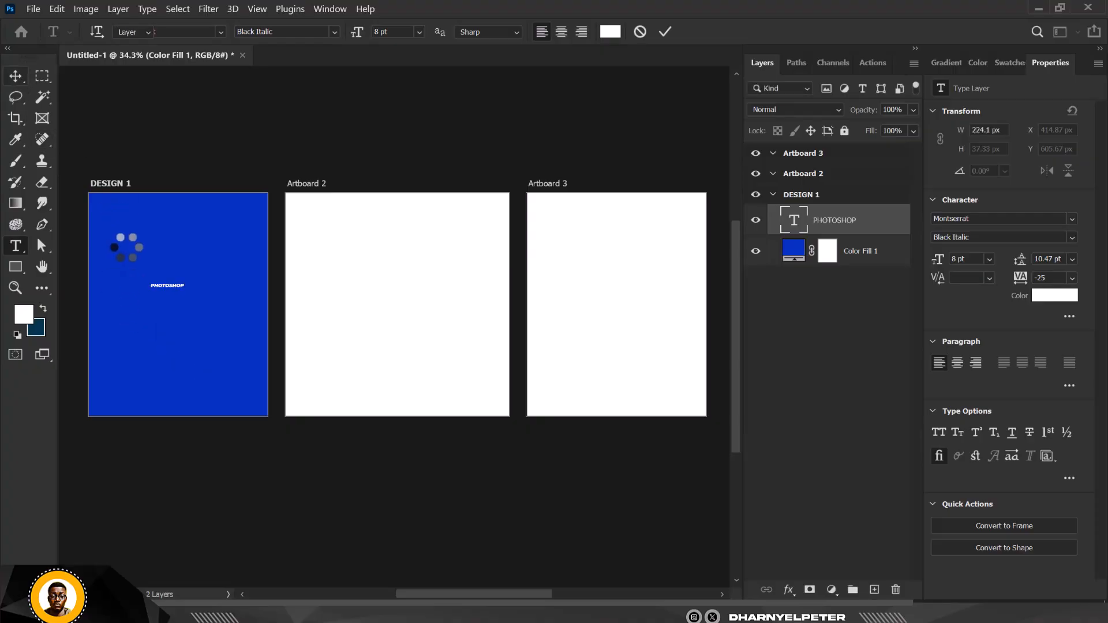
Step: Add a solid color fill layer in red #b30f0f to Artboard 2
scroll(133, 287, up, 3)
scroll(135, 290, up, 3)
scroll(478, 277, down, 3)
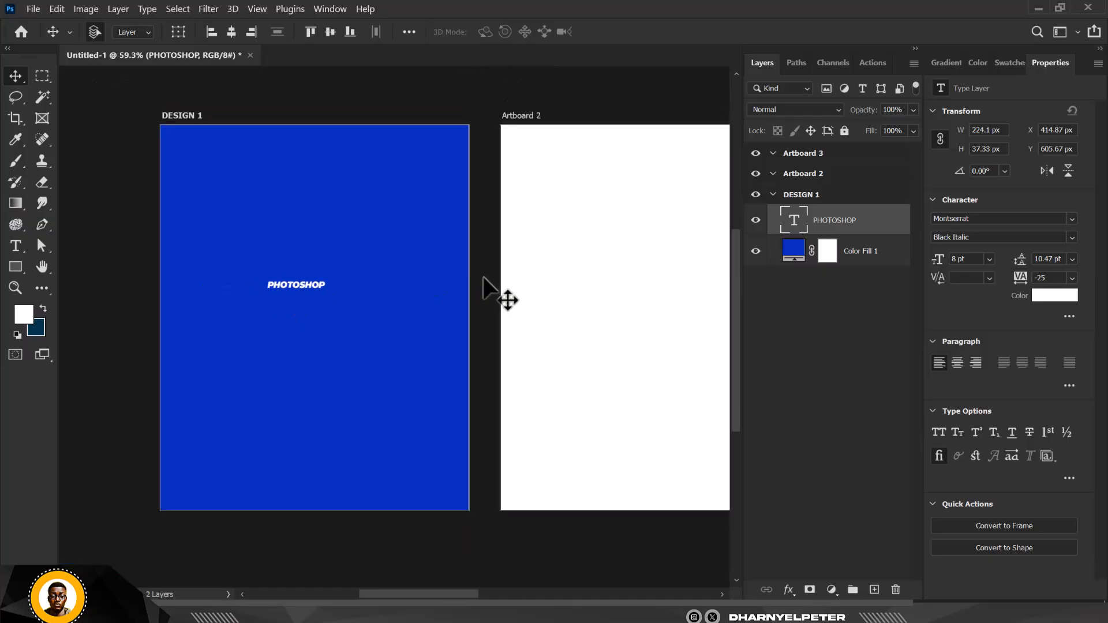
scroll(282, 294, up, 3)
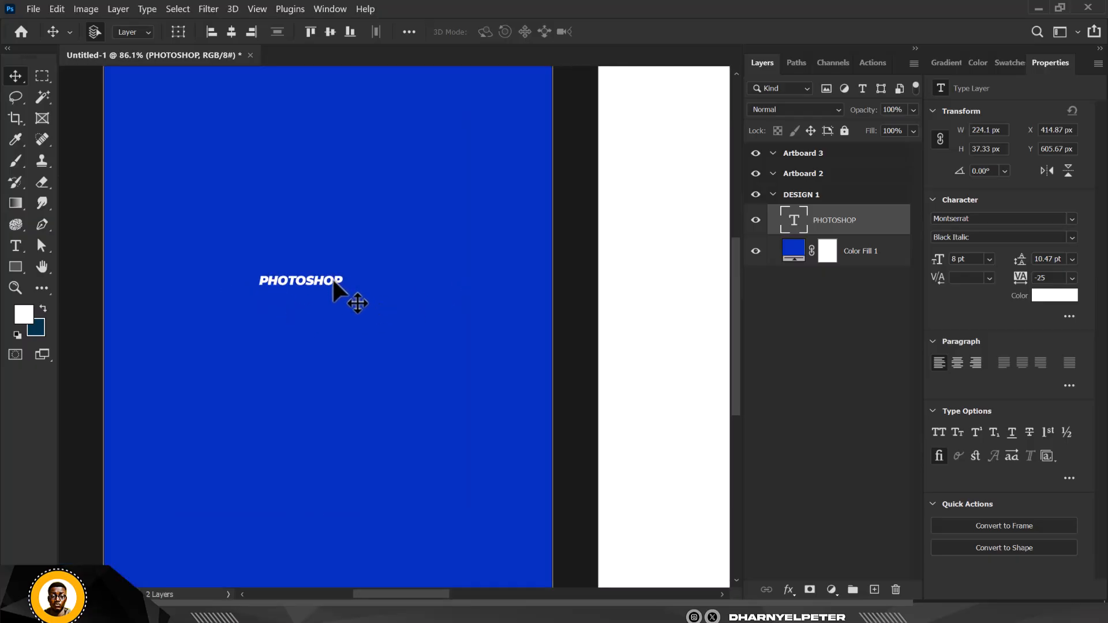
scroll(333, 276, down, 1)
scroll(333, 276, down, 4)
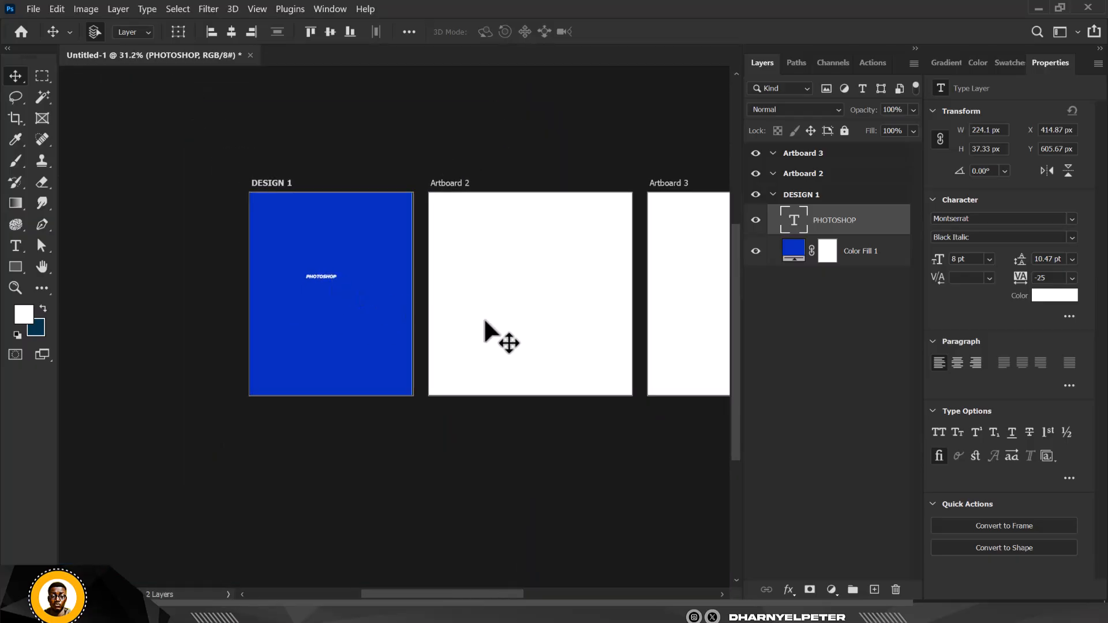
click(460, 286)
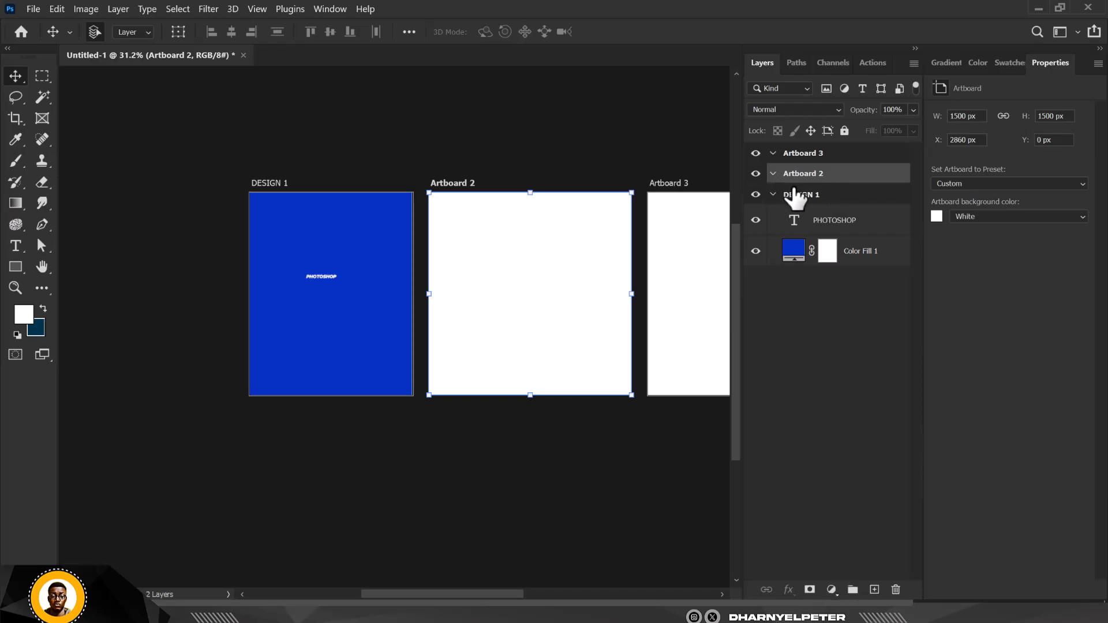
click(832, 589)
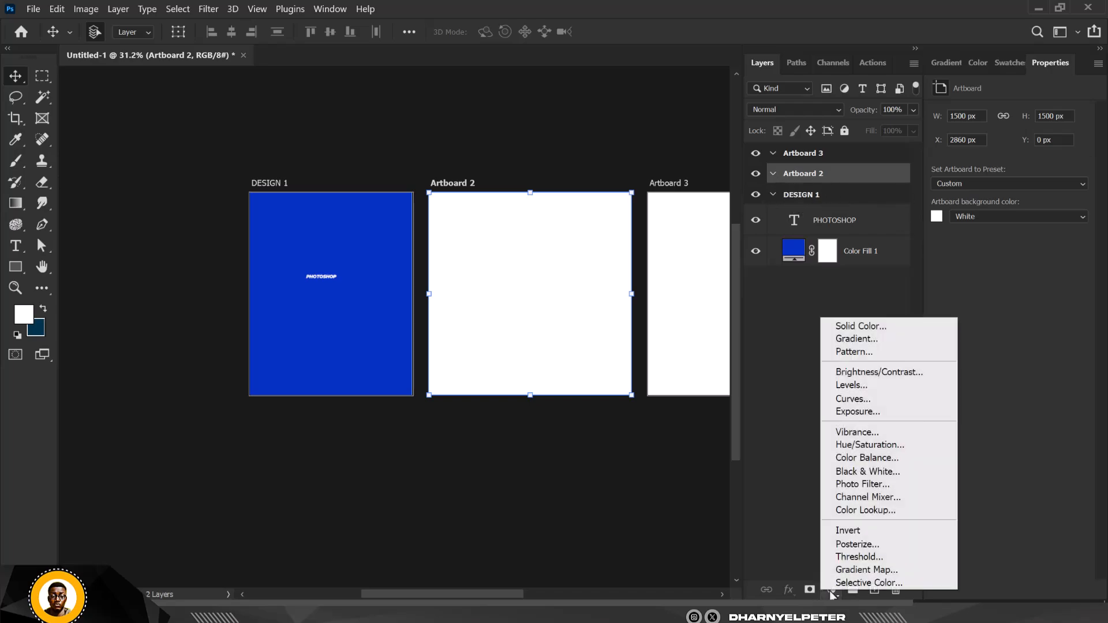
click(854, 327)
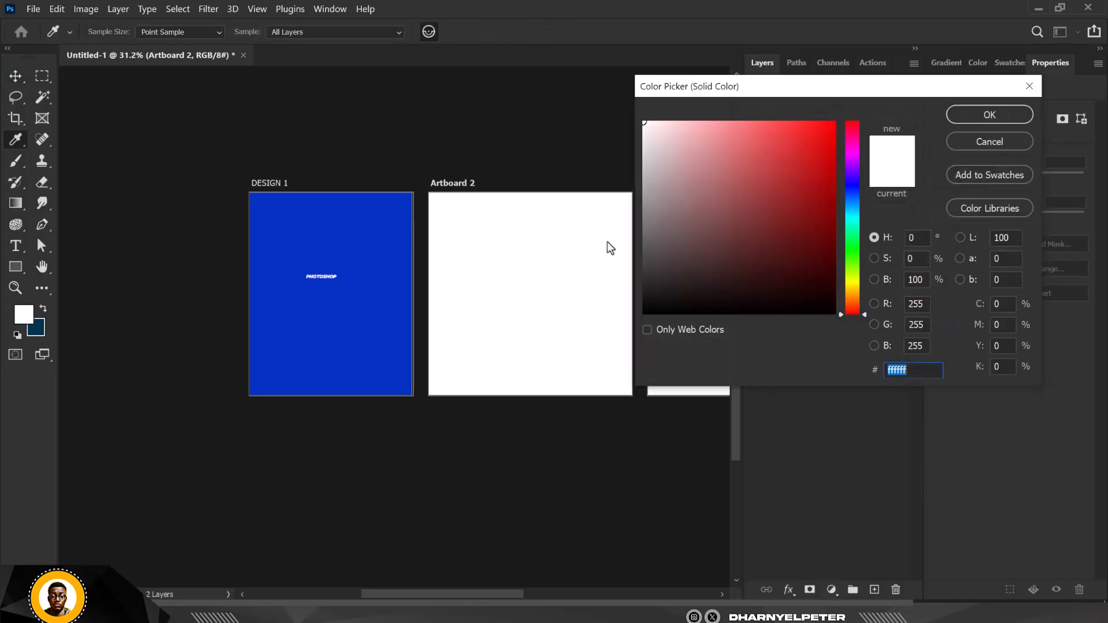
drag(819, 178, 821, 203)
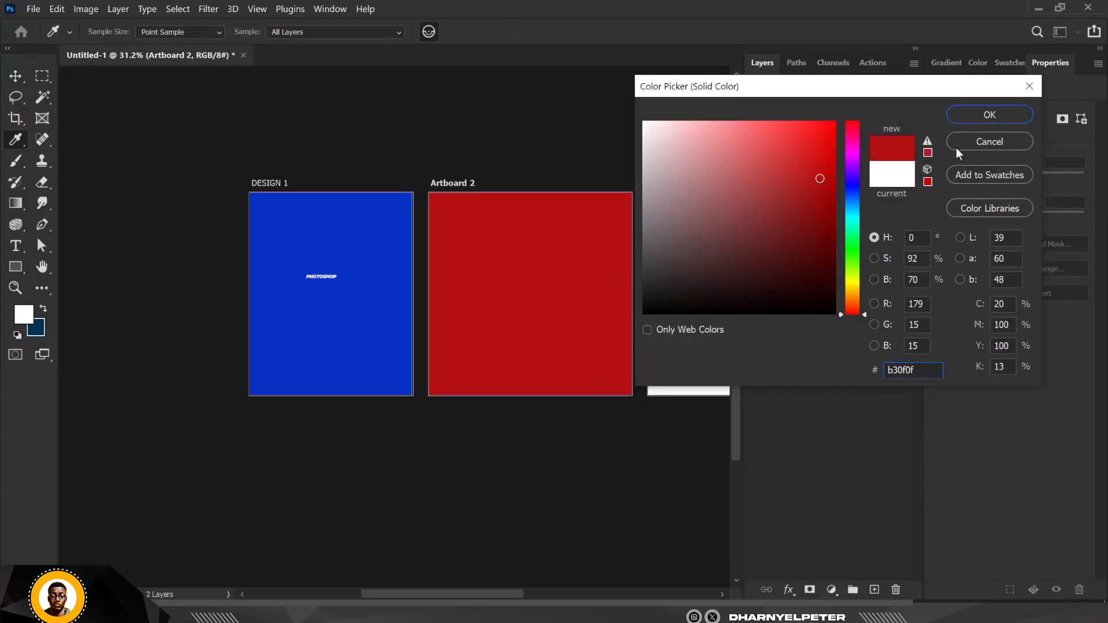
click(981, 117)
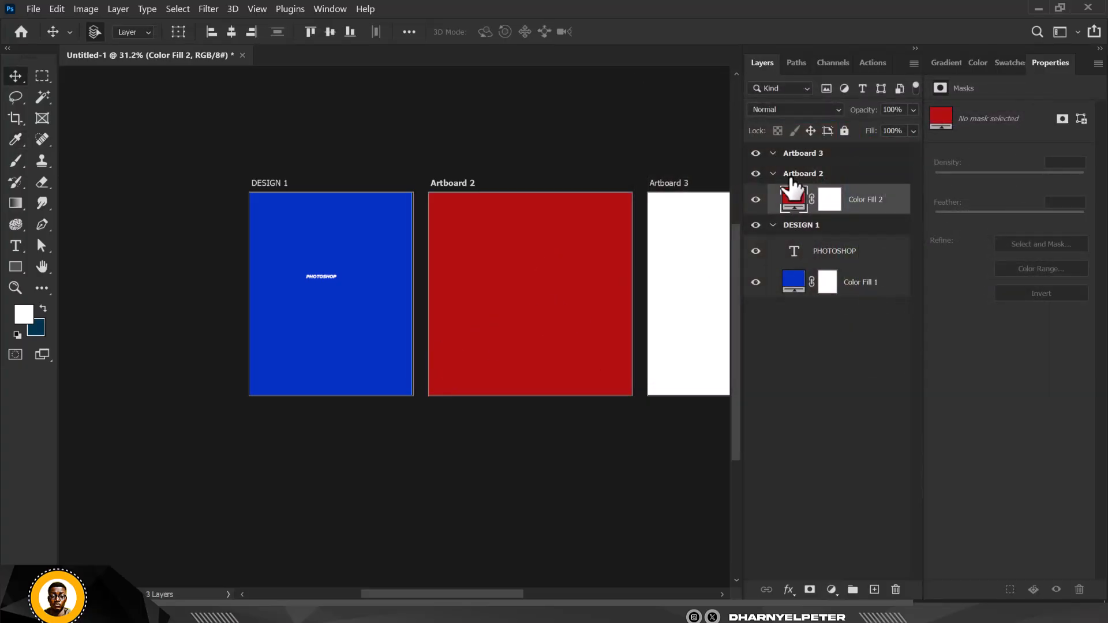
Step: Add a bright green solid color fill layer to Artboard 3
drag(421, 245, 396, 250)
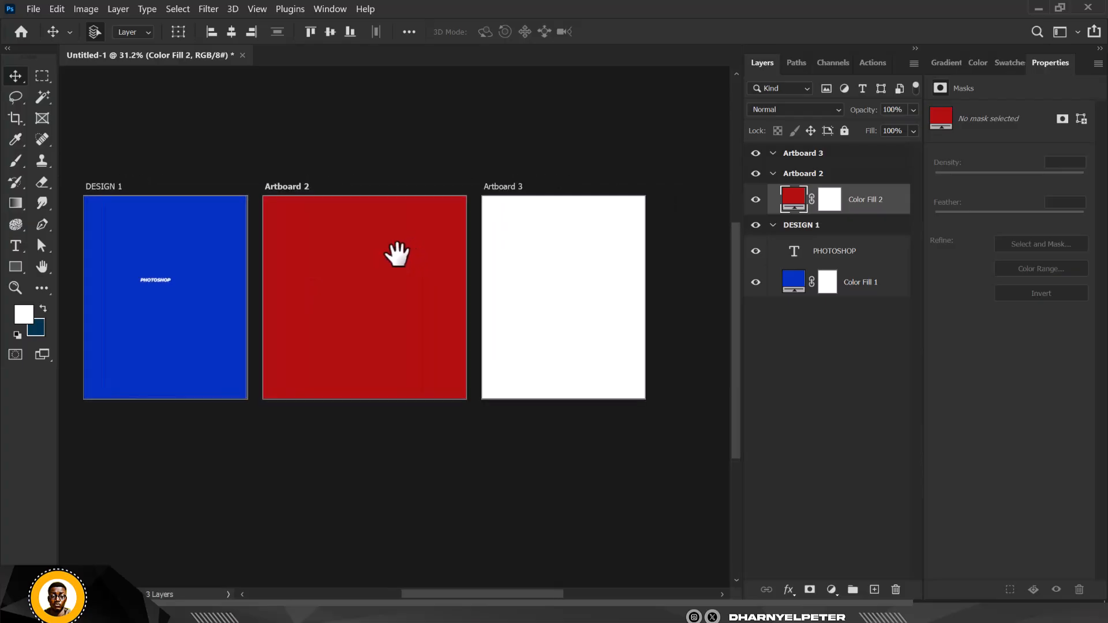
click(573, 258)
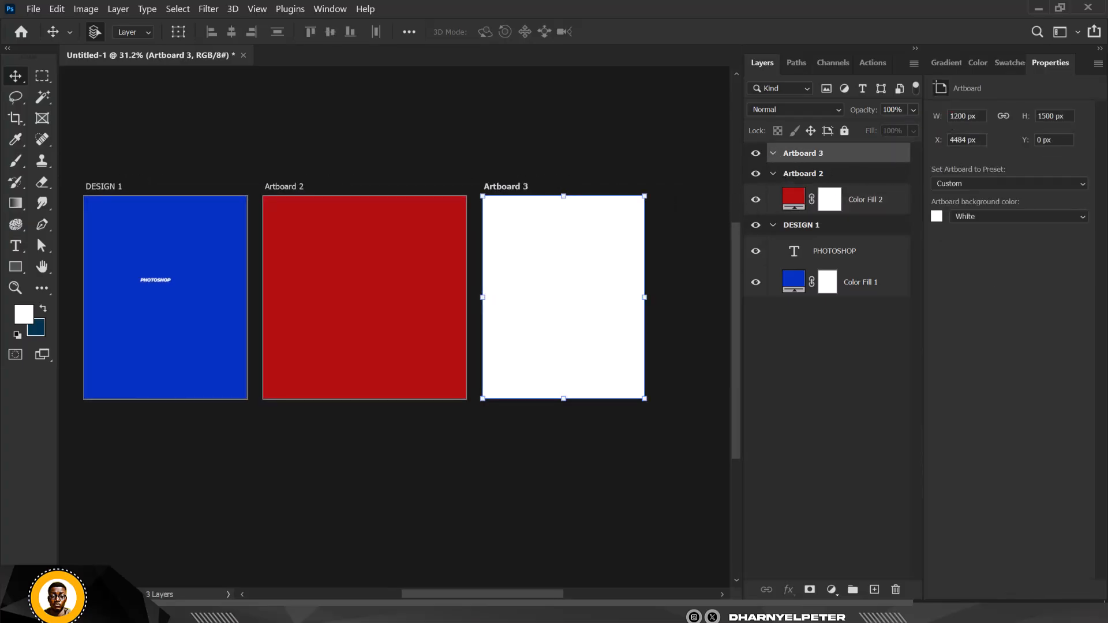
click(832, 589)
click(854, 325)
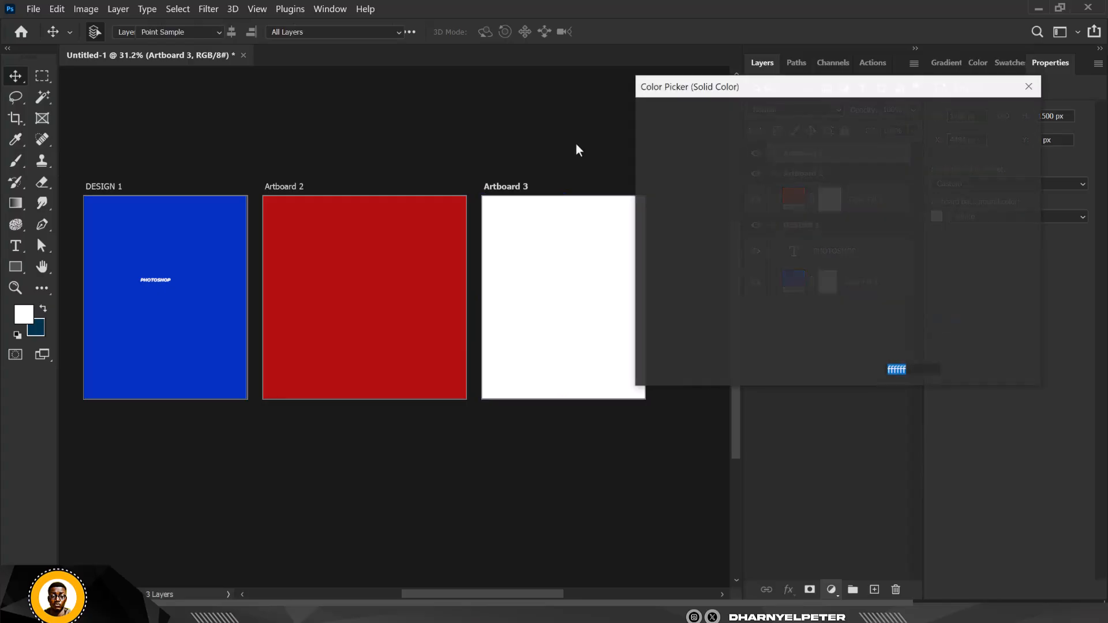
click(857, 258)
mouse_move(811, 218)
mouse_down()
mouse_move(833, 116)
mouse_move(835, 153)
mouse_up()
click(998, 122)
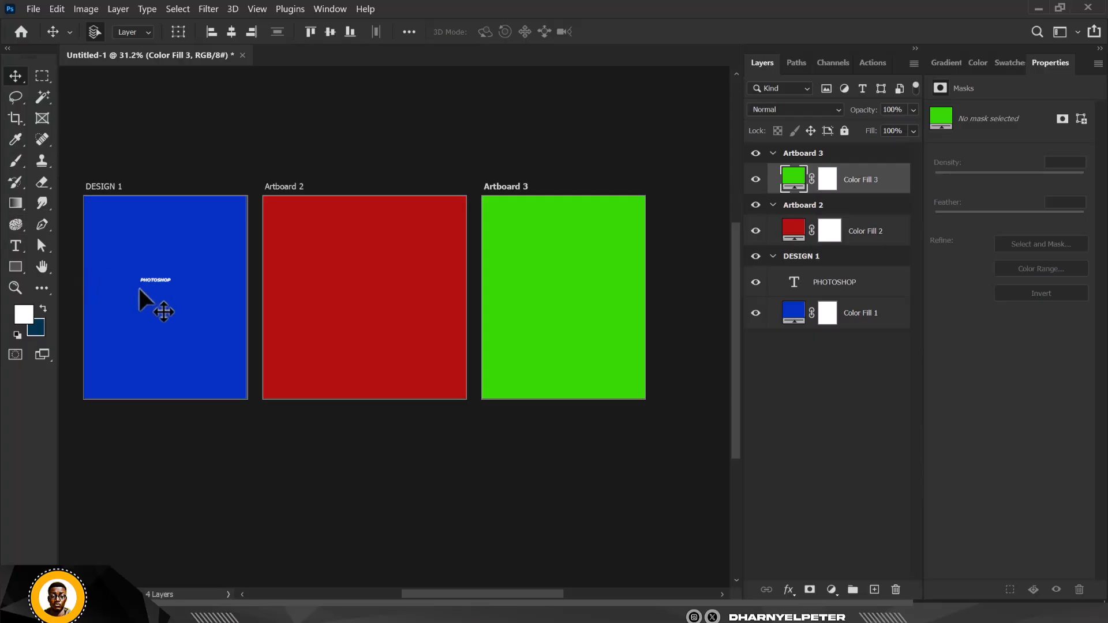
Step: Copy the PHOTOSHOP text from DESIGN 1 onto Artboard 2 above its color fill and move the copy up about 102 px
click(157, 276)
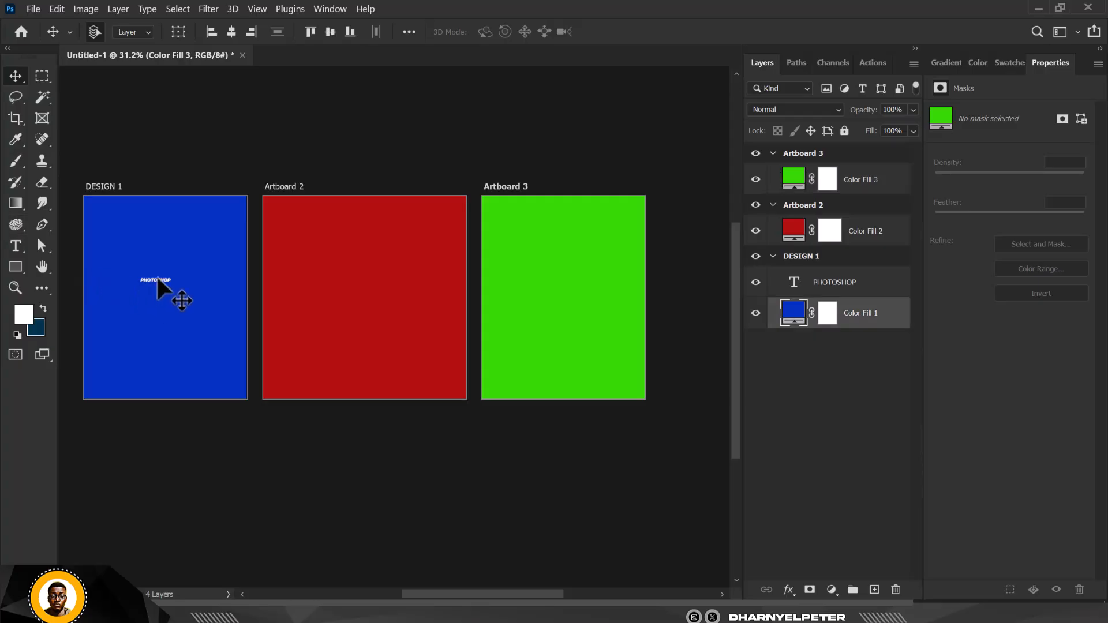
click(865, 291)
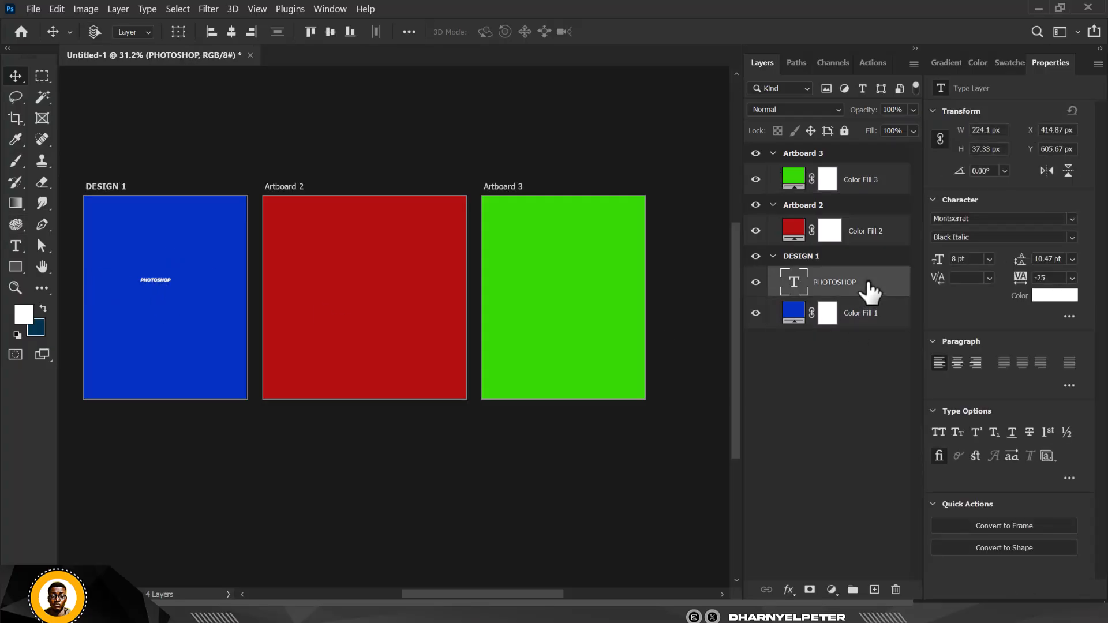
click(883, 248)
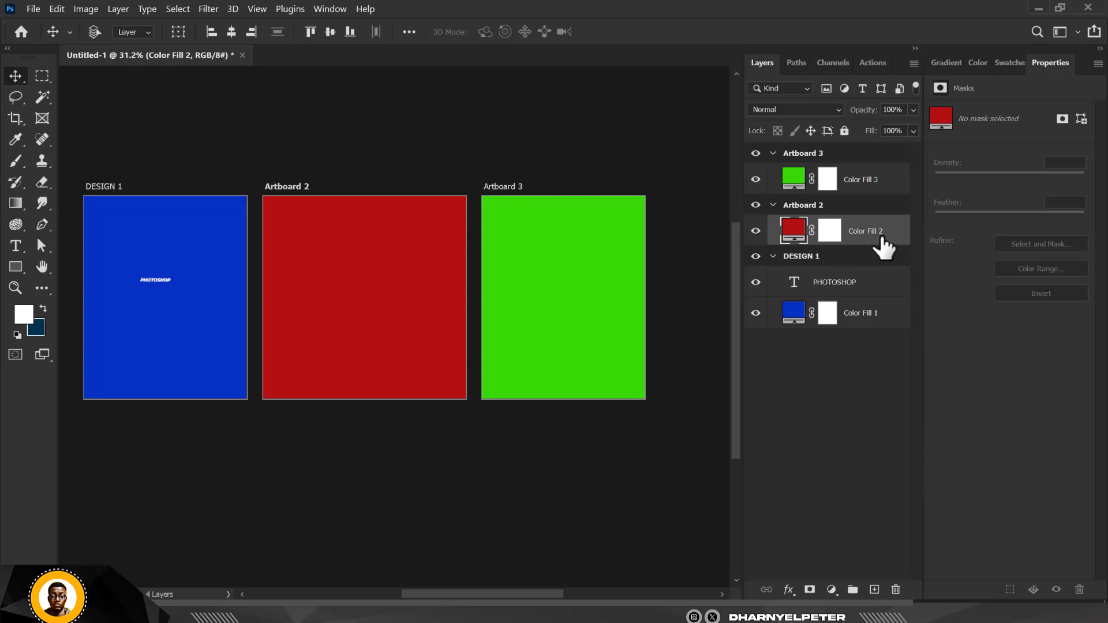
key(ctrl+v)
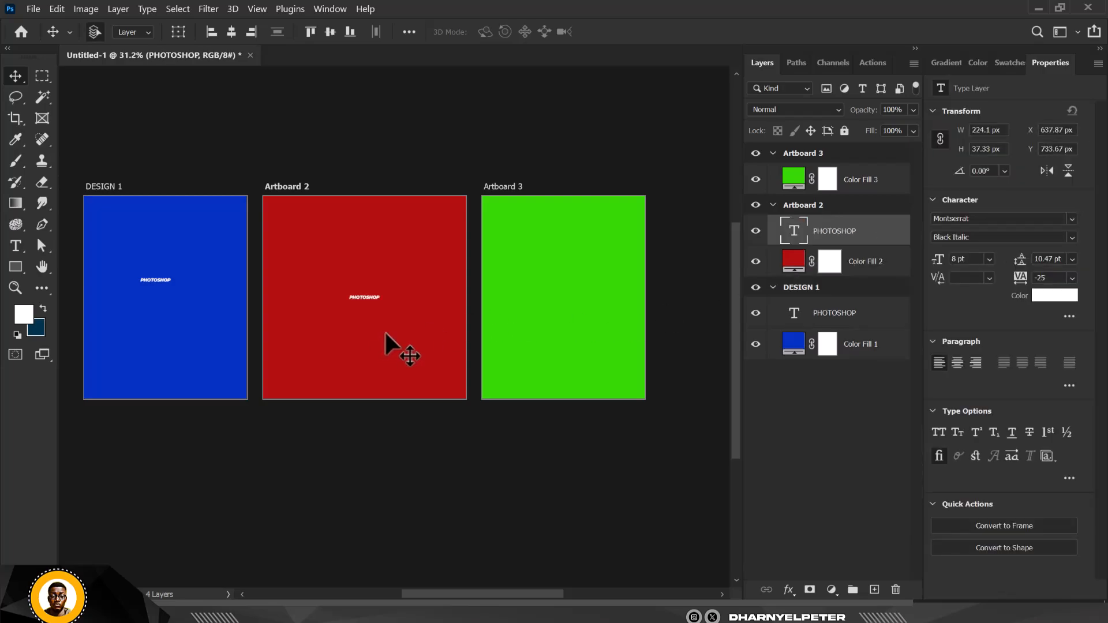
drag(372, 297, 376, 285)
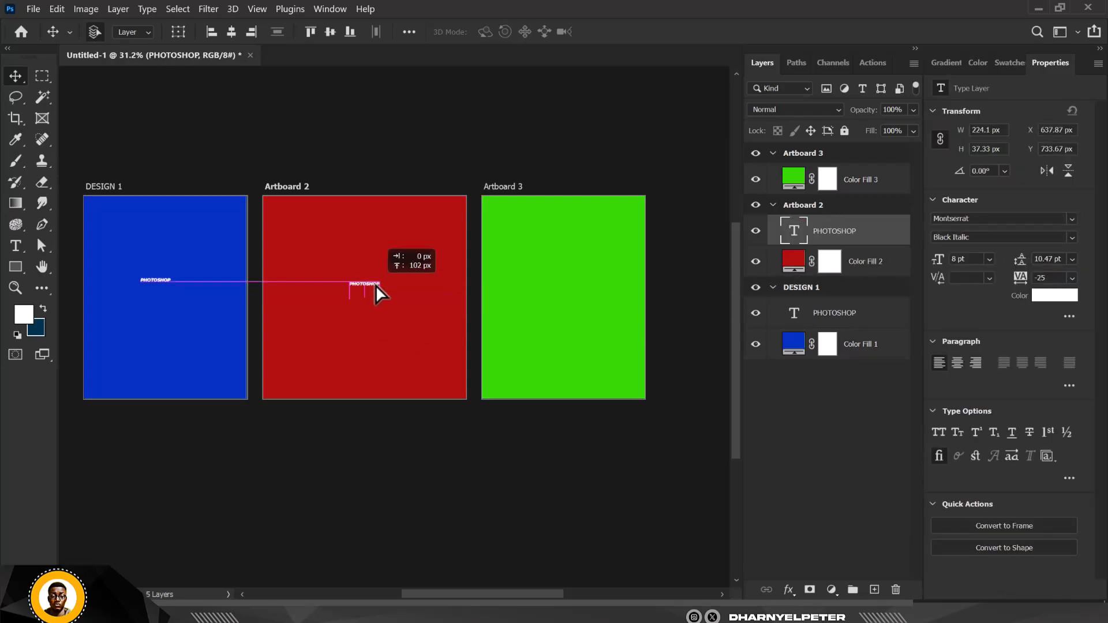
Step: Paste the PHOTOSHOP text onto Artboard 3 above its green fill and move it up to about Y 632 px, level with Artboard 2's text
click(884, 182)
key(ctrl+v)
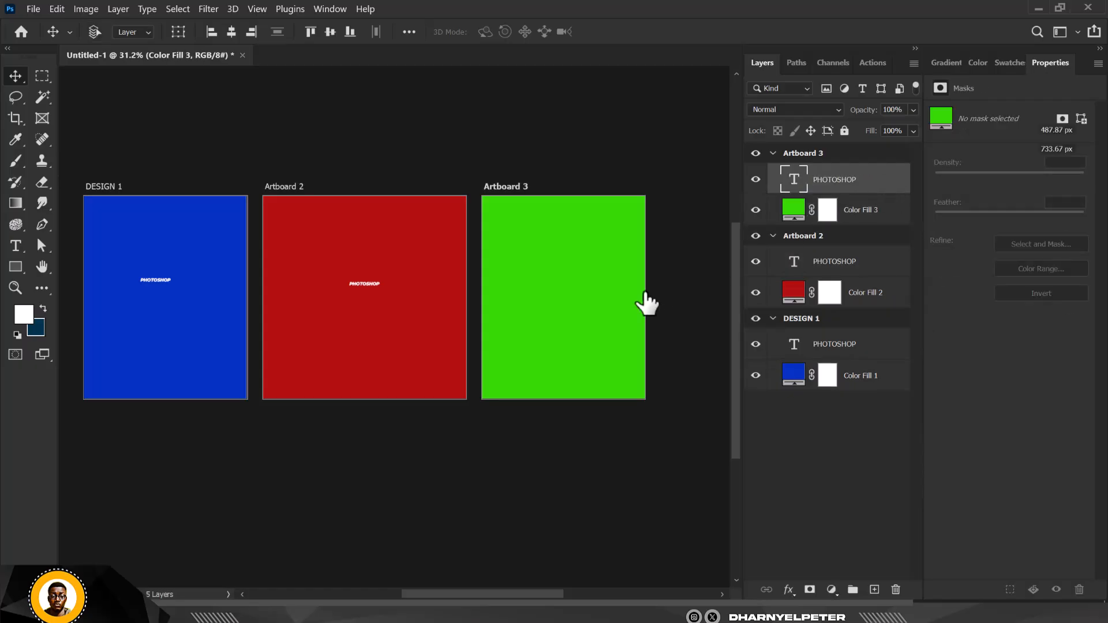
drag(569, 293, 576, 285)
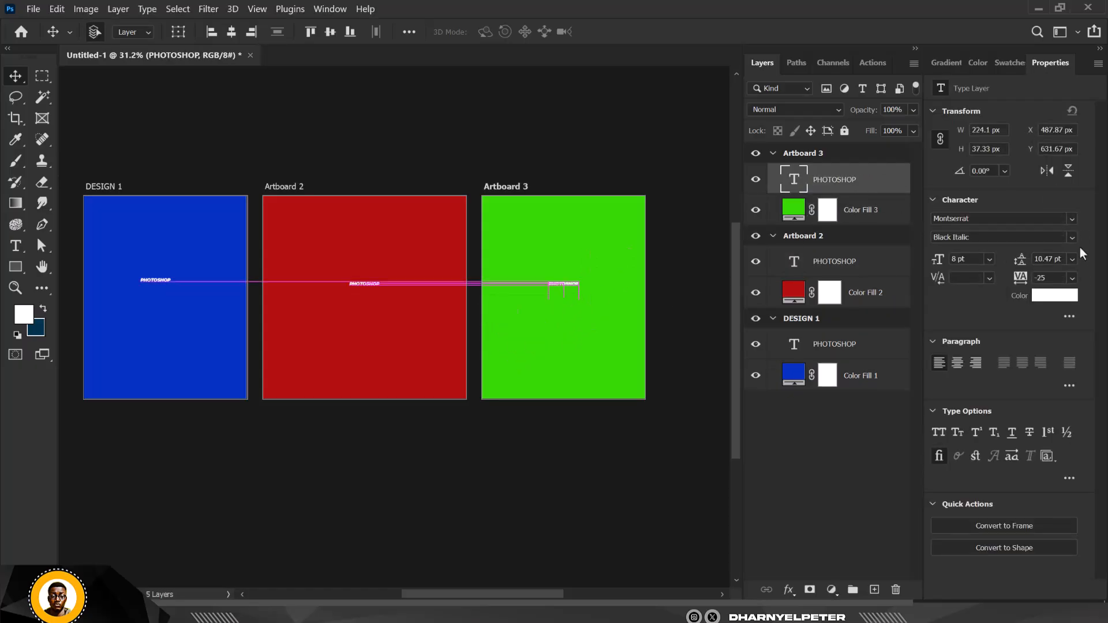
Step: Change the color of the PHOTOSHOP text on Artboard 3 to near-black #0f0303
click(1056, 296)
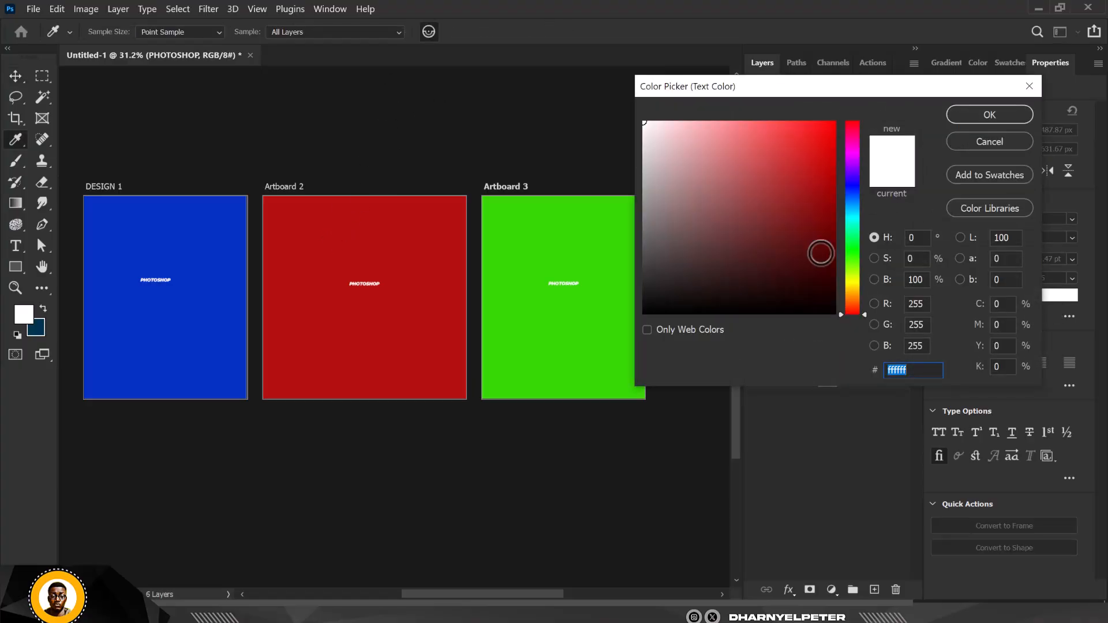
drag(798, 299, 800, 302)
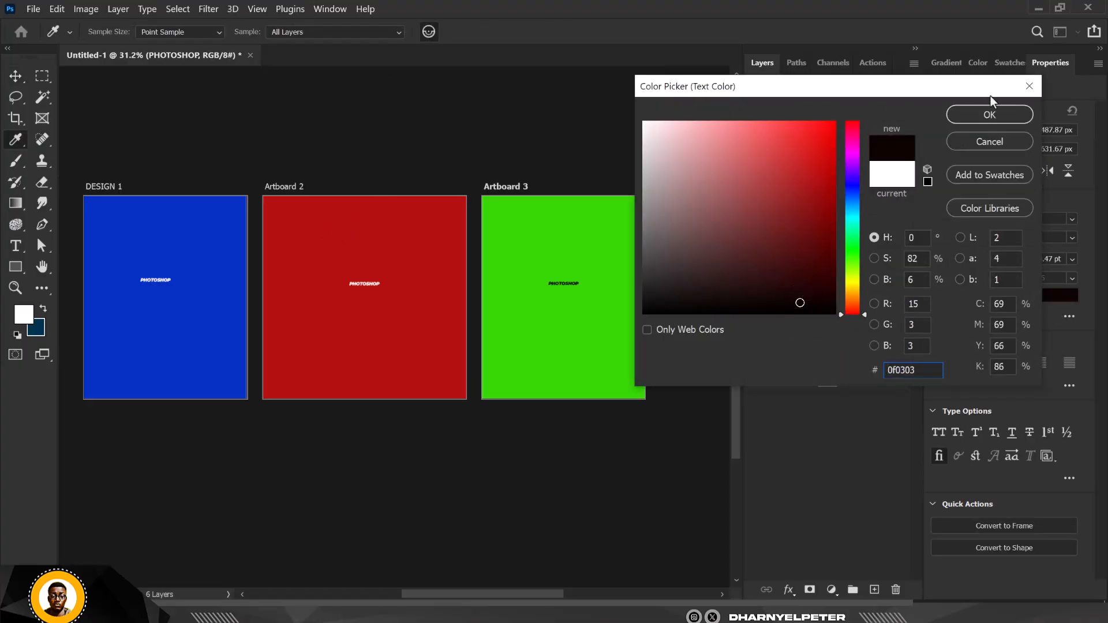
click(1000, 112)
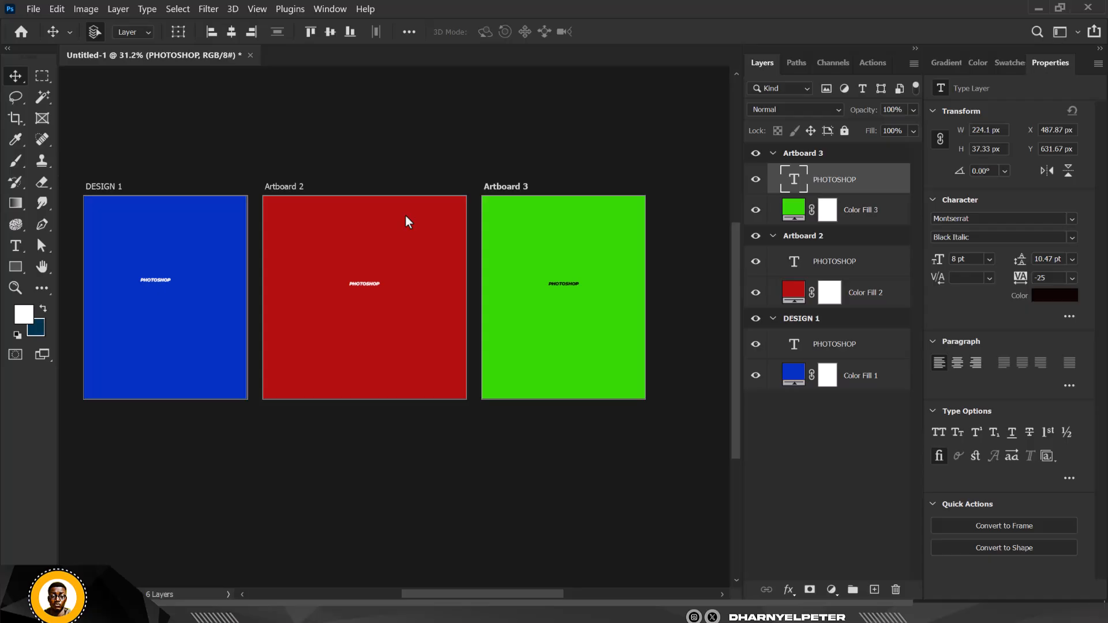
Step: Set the width of Artboard 3 to 2000 px
click(617, 230)
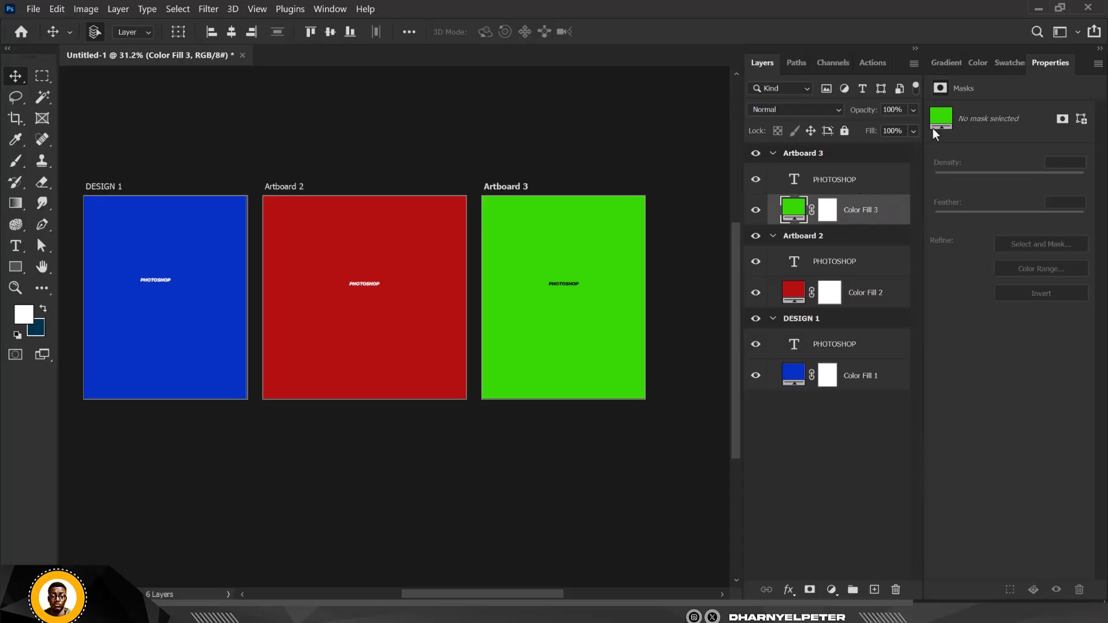
click(798, 154)
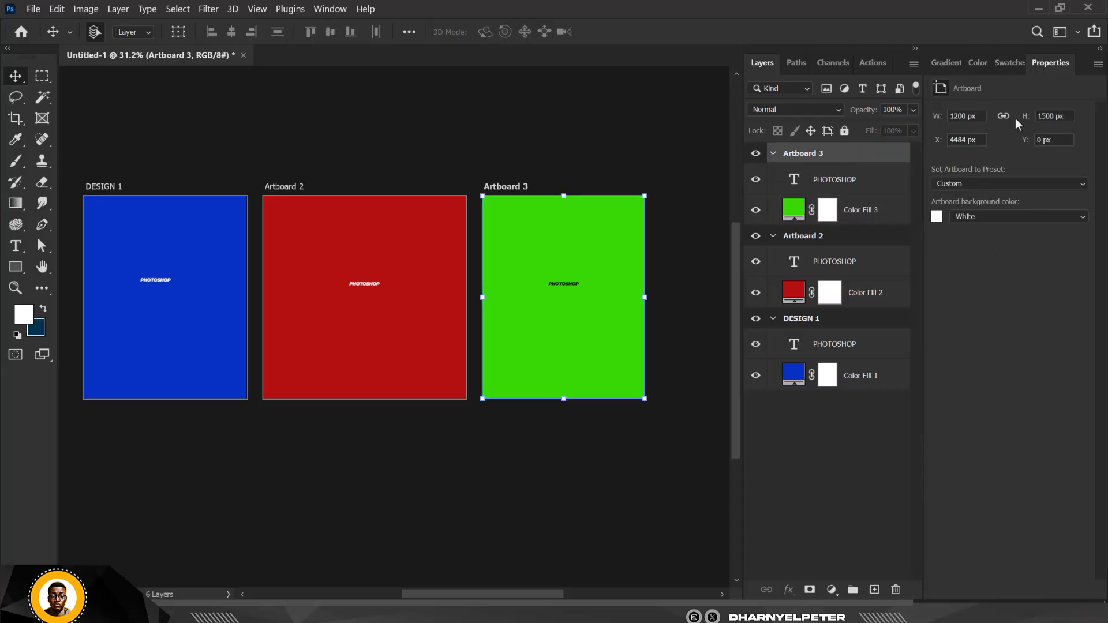
click(972, 116)
text(2000)
key(Return)
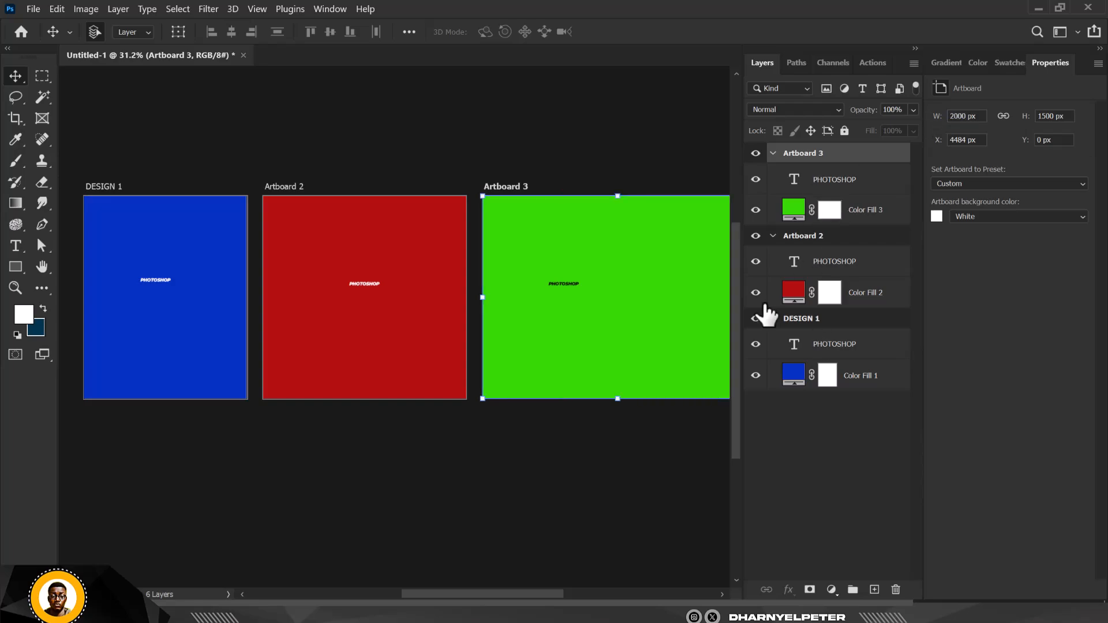
scroll(541, 271, down, 5)
scroll(619, 270, up, 4)
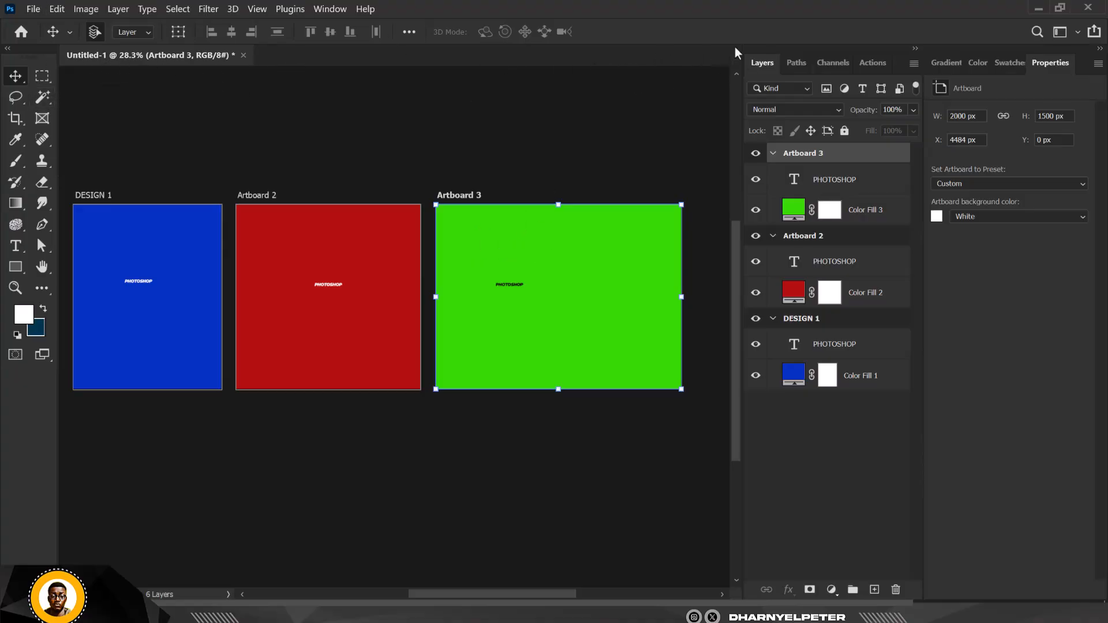
scroll(619, 159, down, 3)
scroll(445, 220, up, 3)
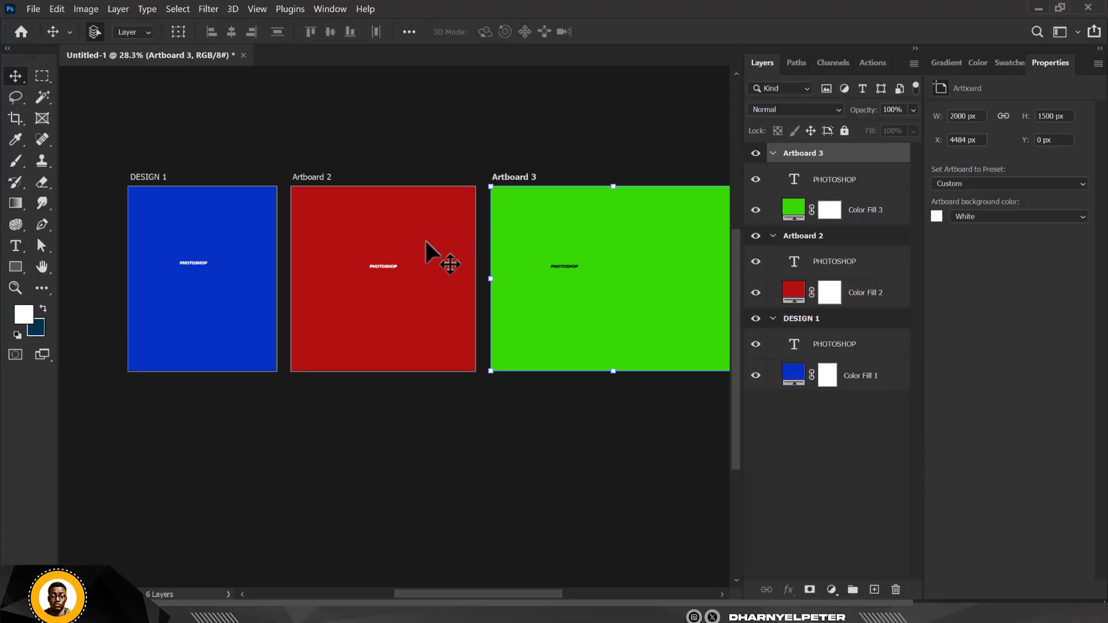
scroll(424, 244, down, 3)
scroll(450, 245, up, 7)
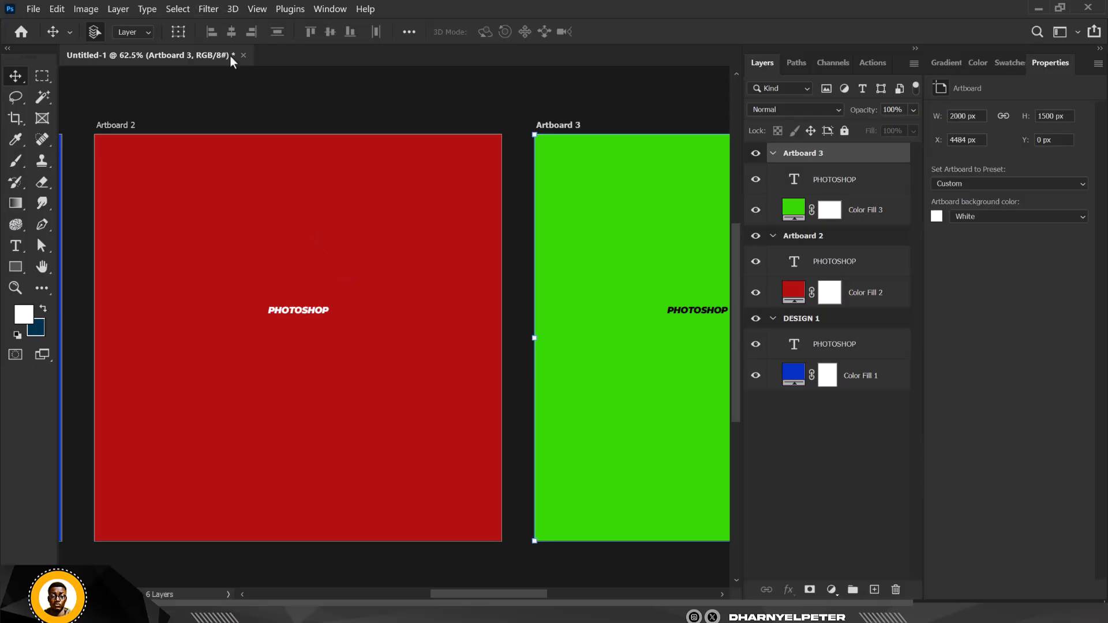
scroll(507, 231, down, 3)
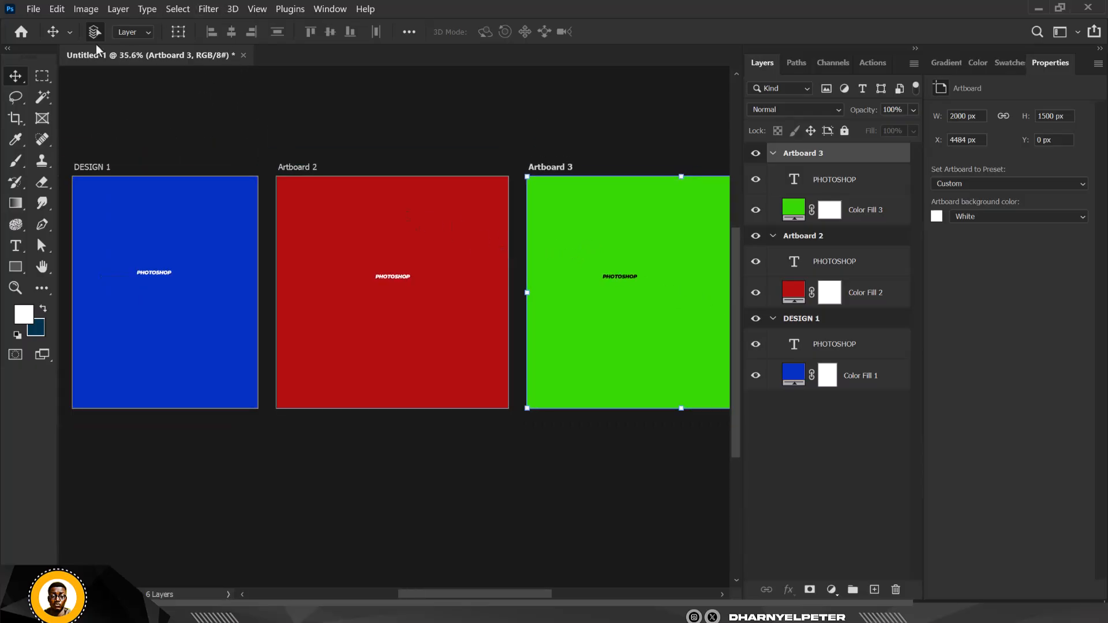
Step: Create a new 5 x 5 inch document at 300 pixels/inch in RGB Color with transparent background contents
click(40, 8)
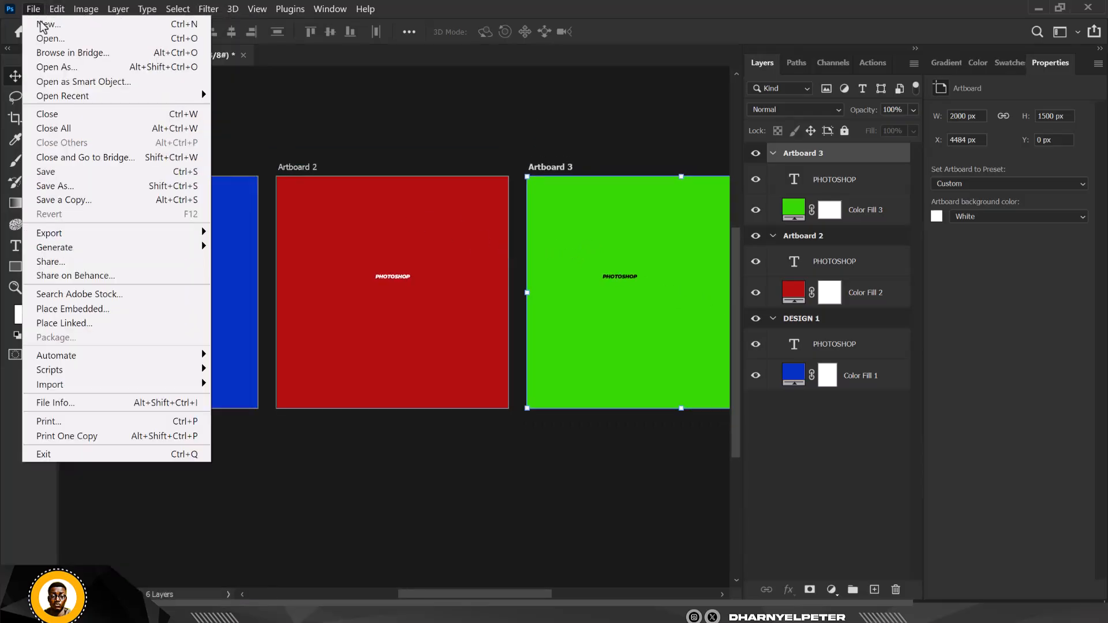
click(40, 23)
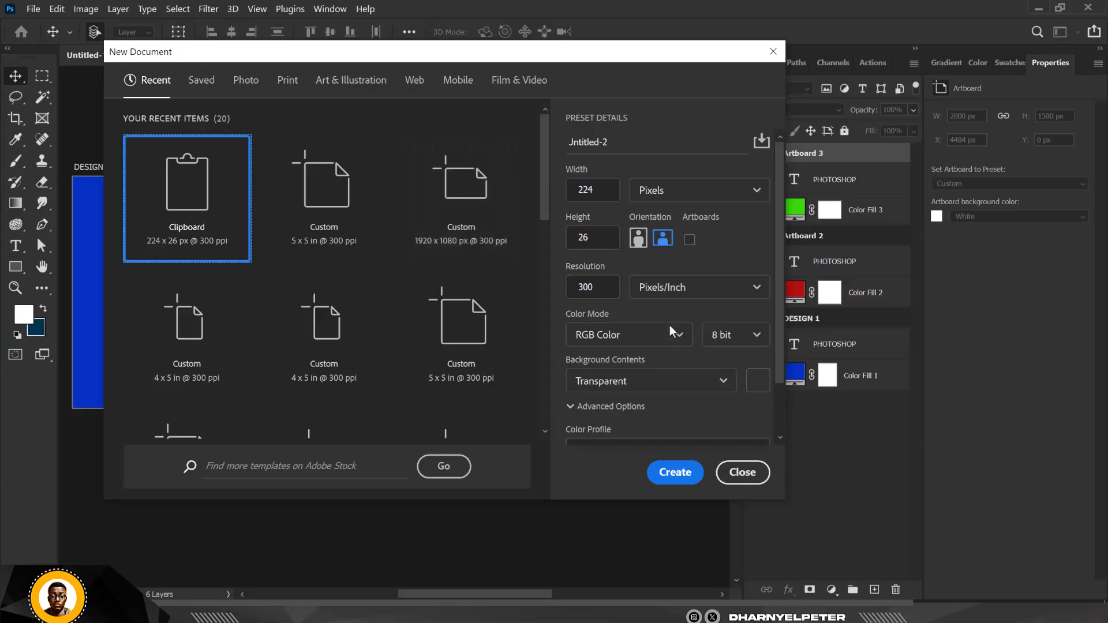
click(699, 190)
click(663, 243)
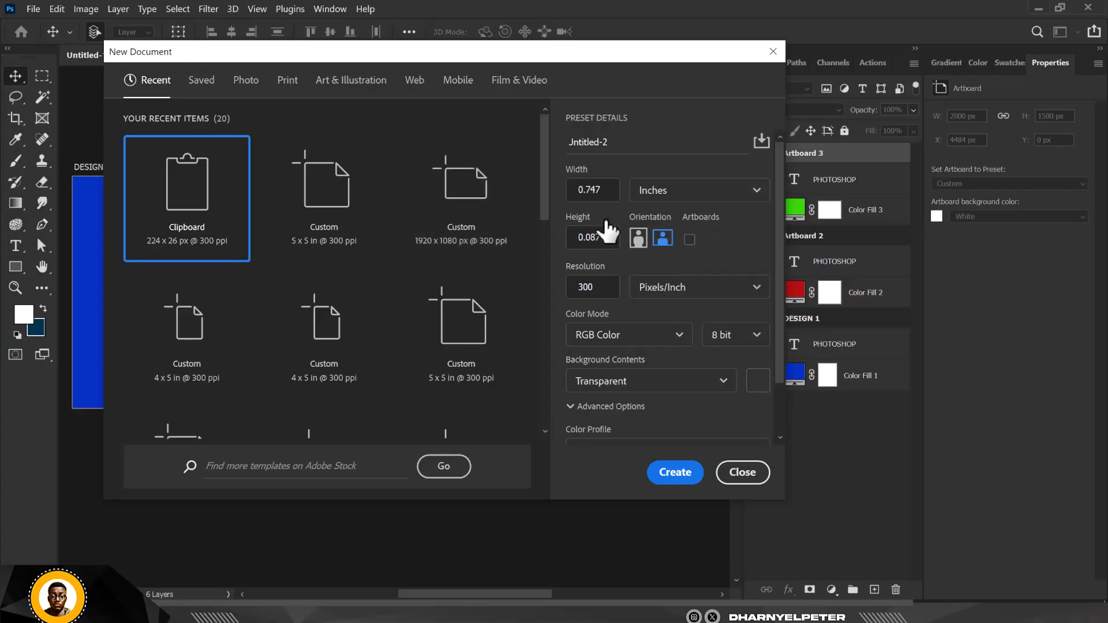
double_click(608, 194)
text(5)
double_click(604, 239)
text(5)
click(690, 474)
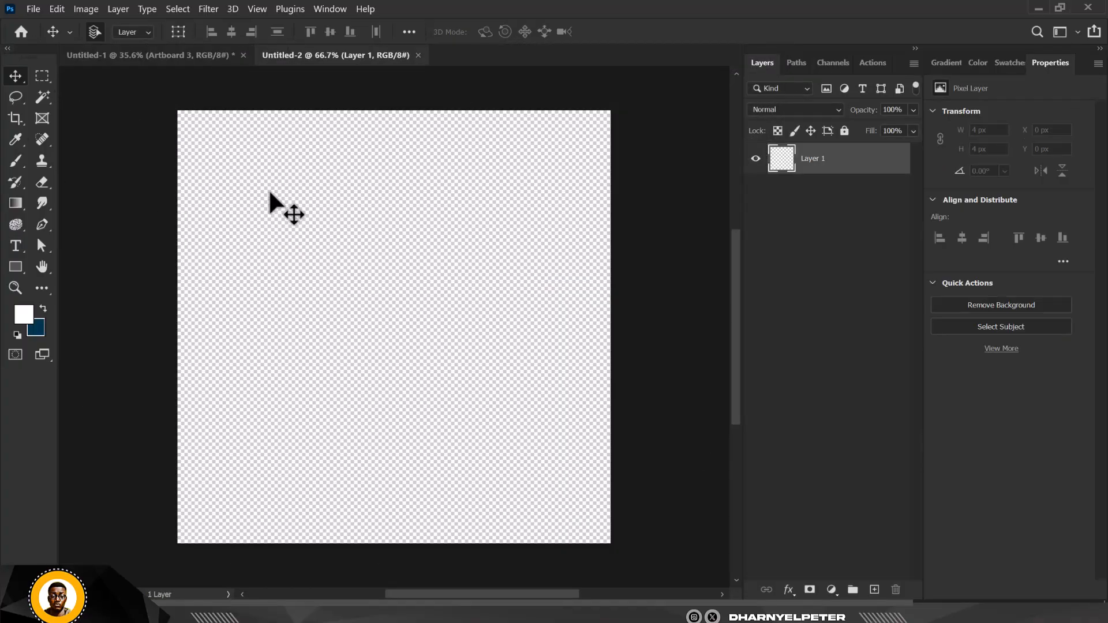
Step: Place the Image_fx photo of the doctor from the Downloads folder into the blank 5 x 5 inch document
right_click(19, 83)
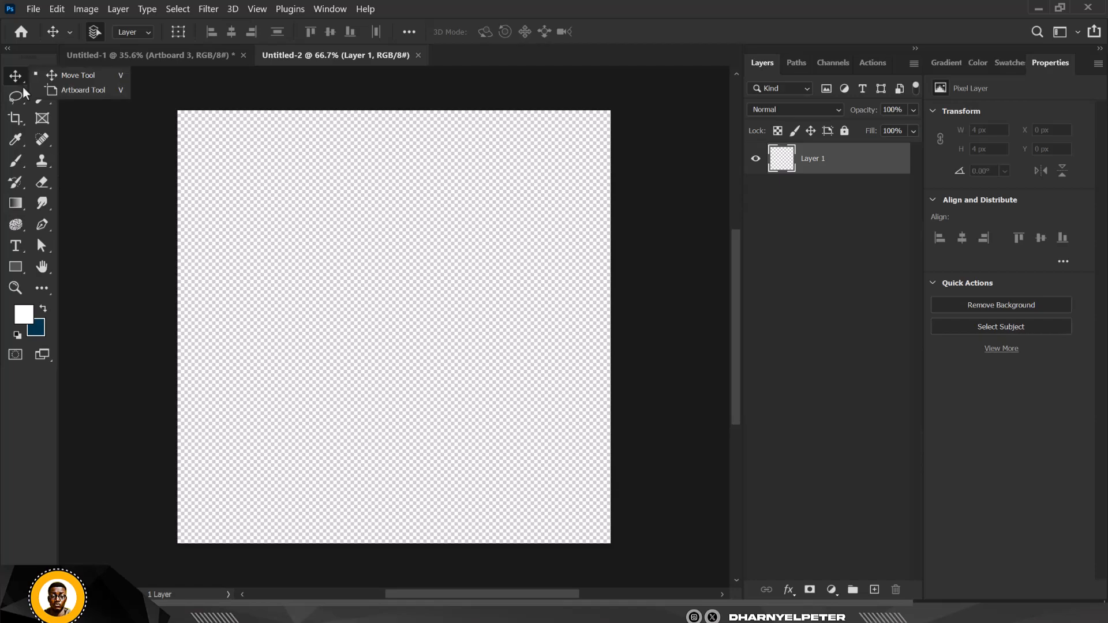
click(22, 78)
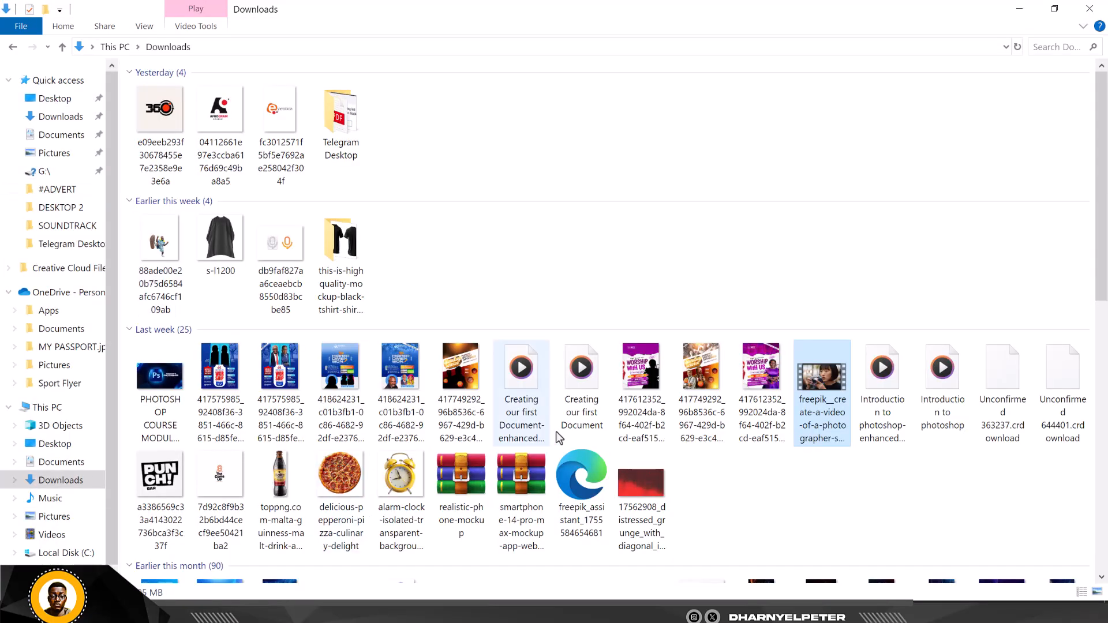
scroll(557, 431, down, 4)
scroll(556, 431, down, 5)
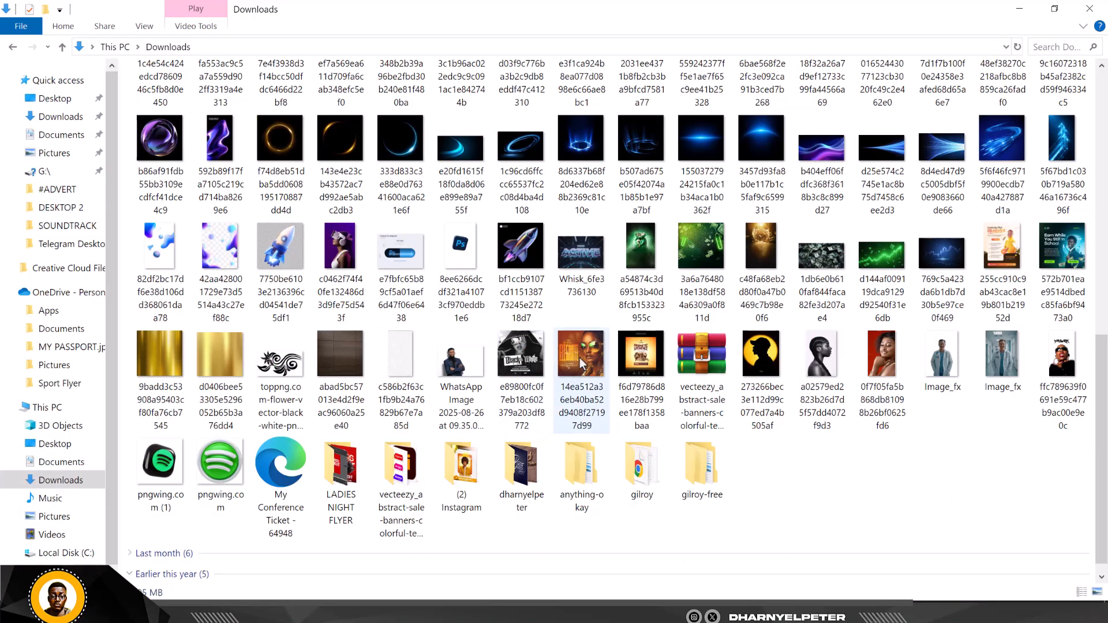
drag(990, 367, 442, 271)
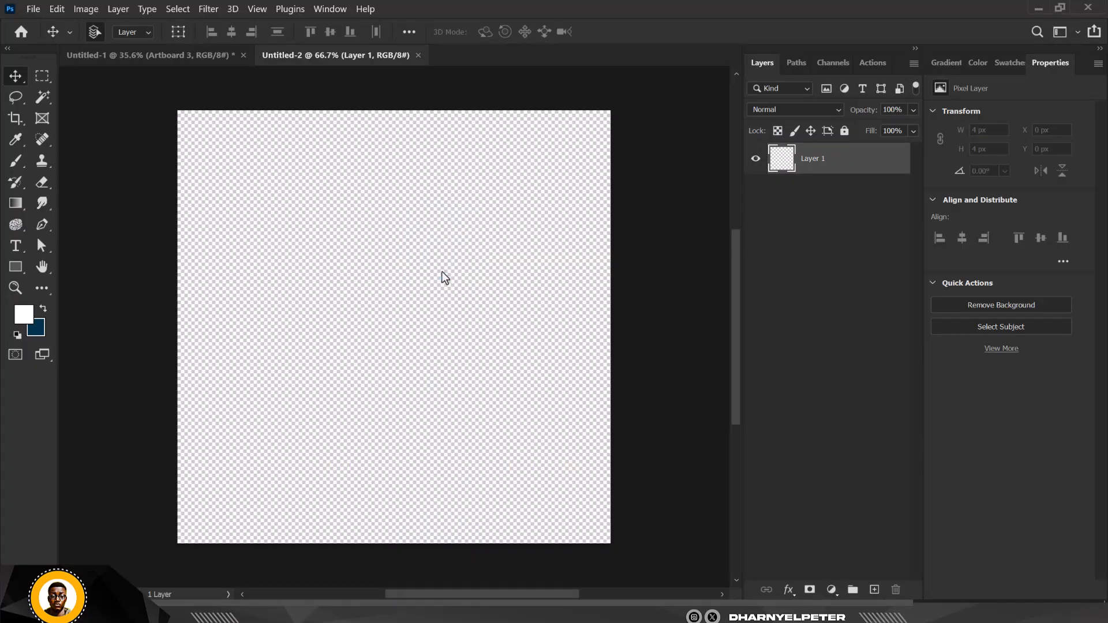
Step: Scale the placed doctor photo to about 40.70% and move it to about X -20 px, Y -267 px
scroll(442, 274, down, 3)
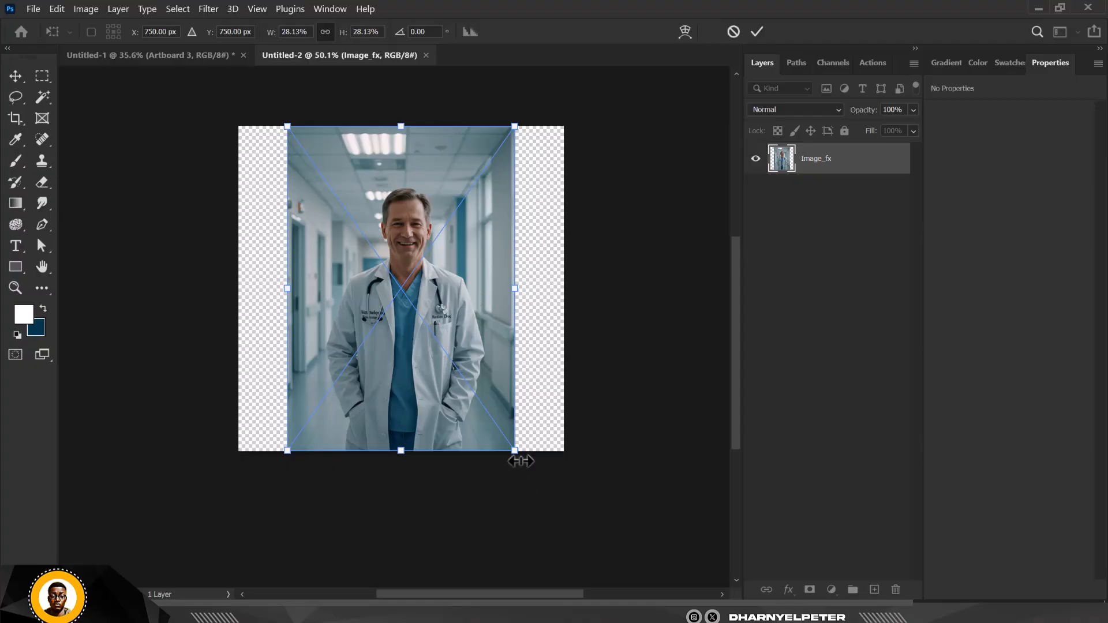
drag(517, 460, 566, 523)
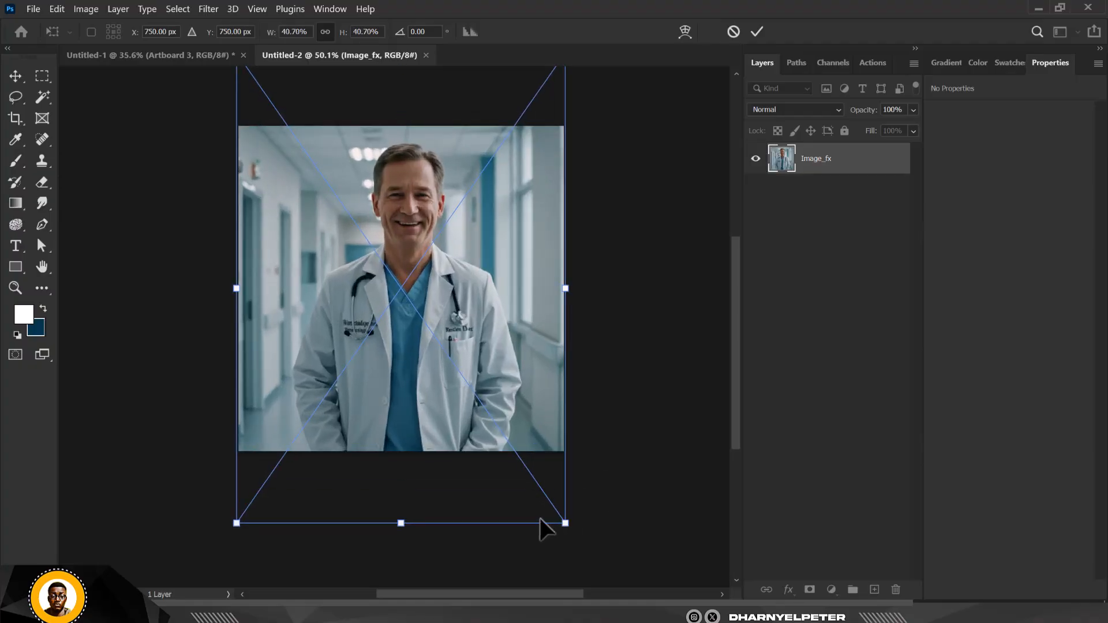
key(Return)
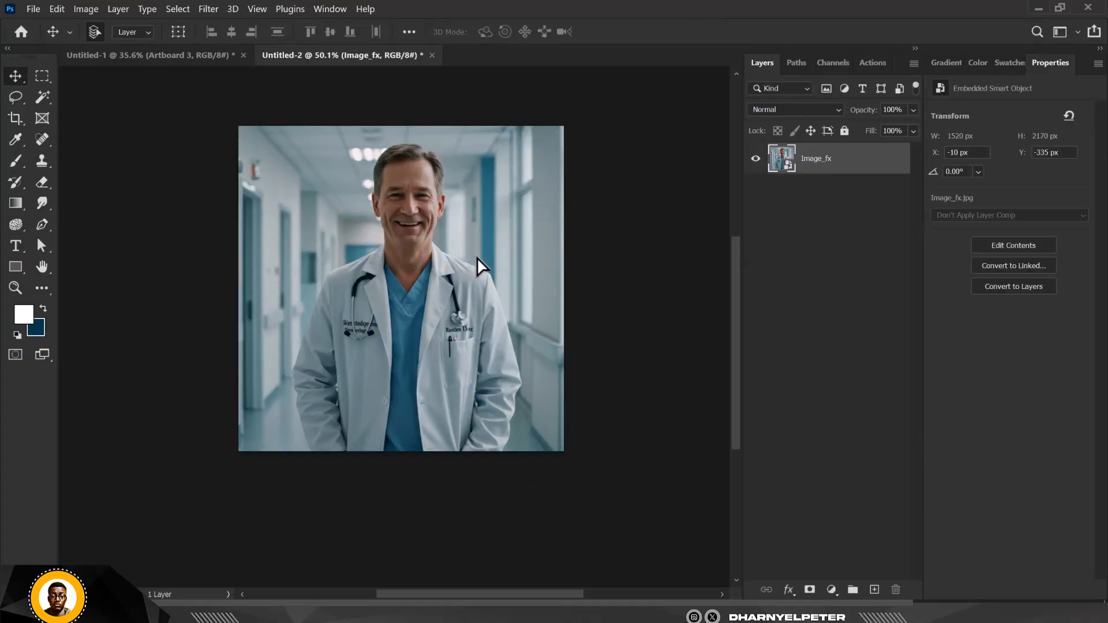
drag(477, 258, 474, 277)
scroll(451, 196, up, 3)
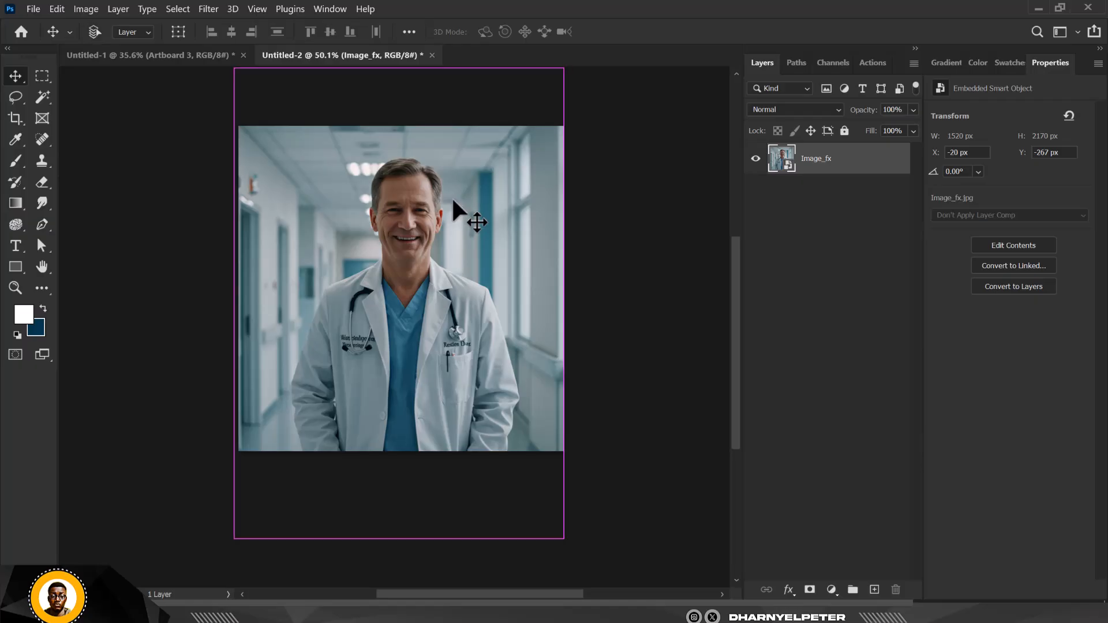
Step: Draw a Rectangular Marquee selection around the doctor's head, deselect it and reselect it
click(40, 77)
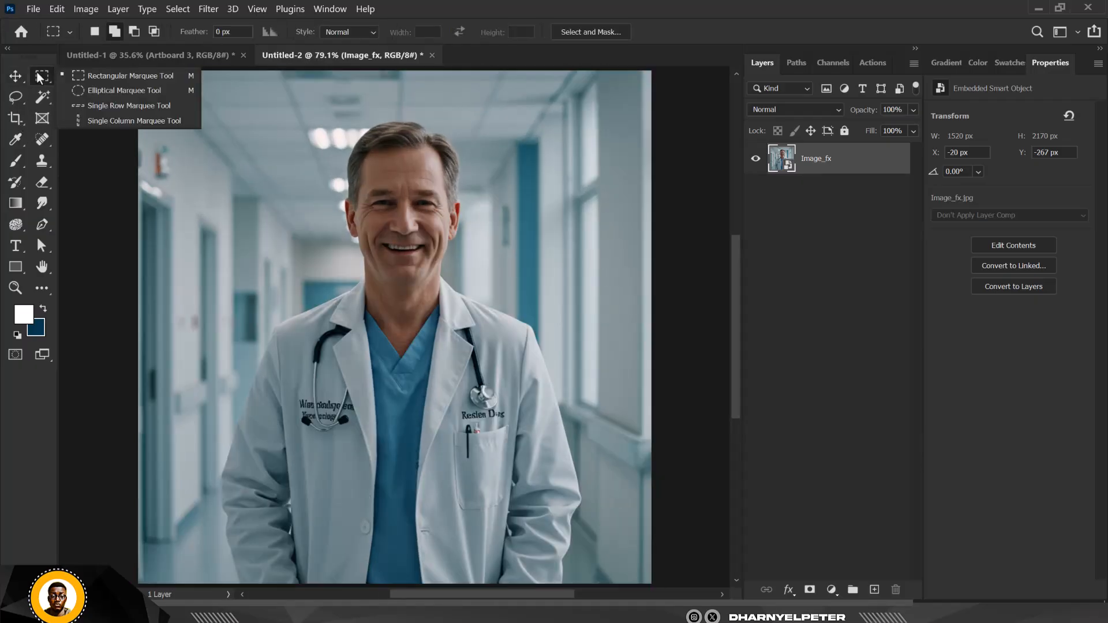
click(116, 76)
drag(296, 108, 484, 320)
key(ctrl+d)
key(ctrl+shift+d)
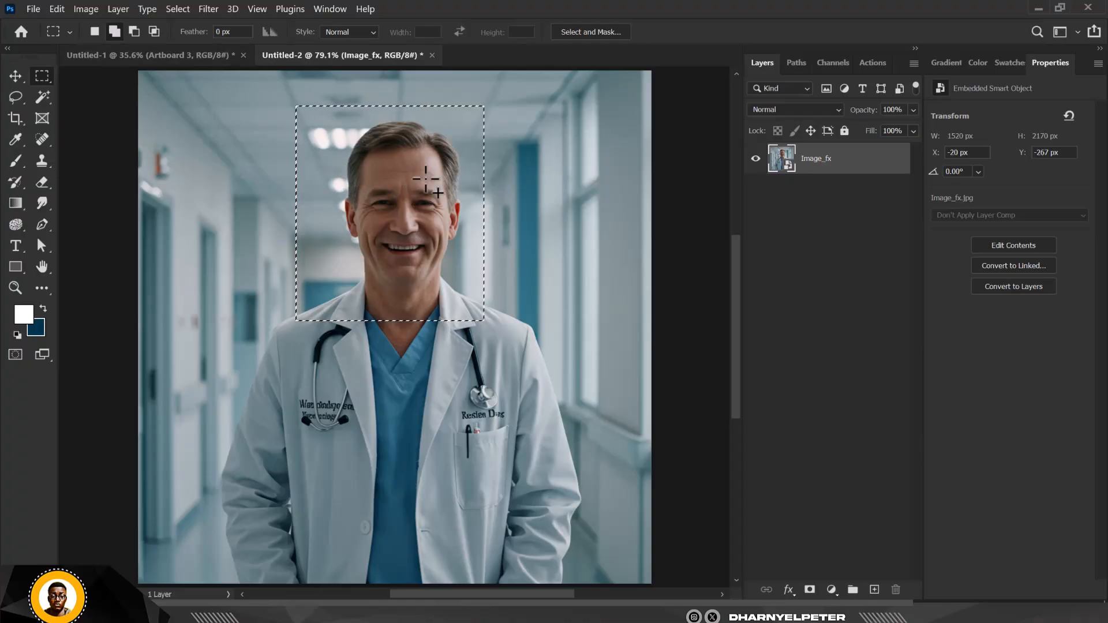
Step: Brighten the selected head area slightly with a masked Curves adjustment layer, and delete that adjustment layer
click(831, 590)
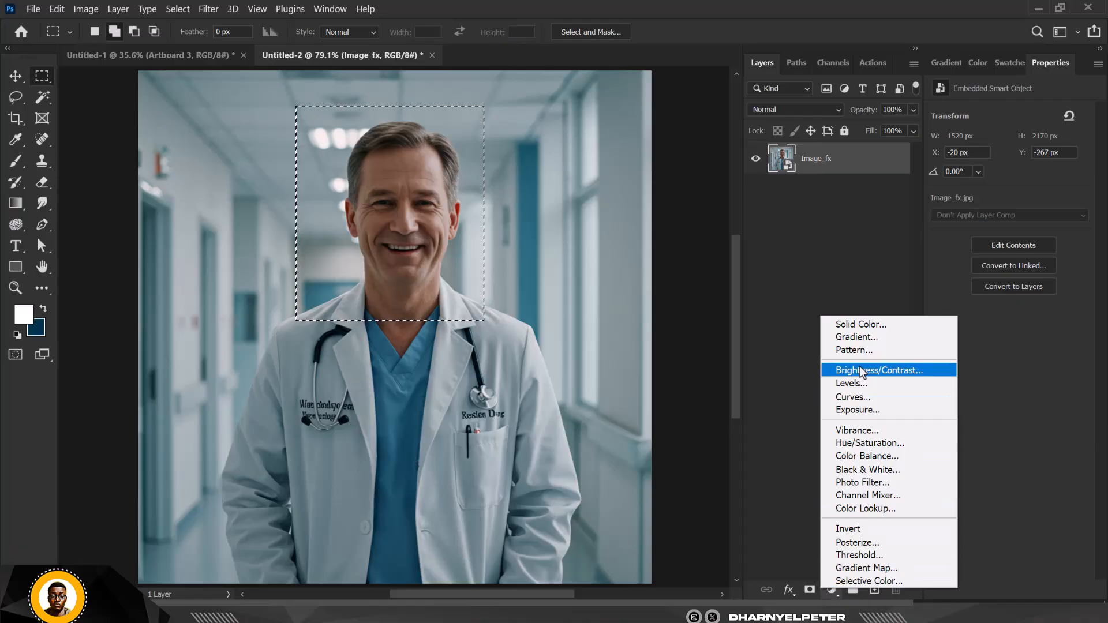
click(860, 397)
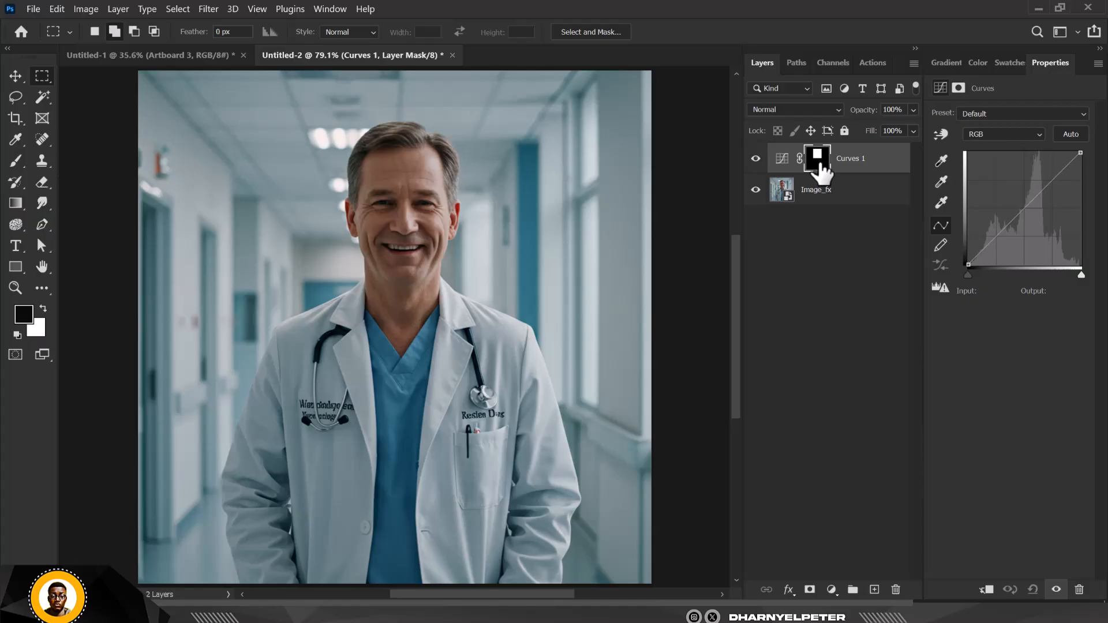
mouse_move(1025, 205)
mouse_down()
mouse_move(1034, 226)
mouse_move(1017, 193)
mouse_move(1028, 206)
mouse_up()
double_click(883, 151)
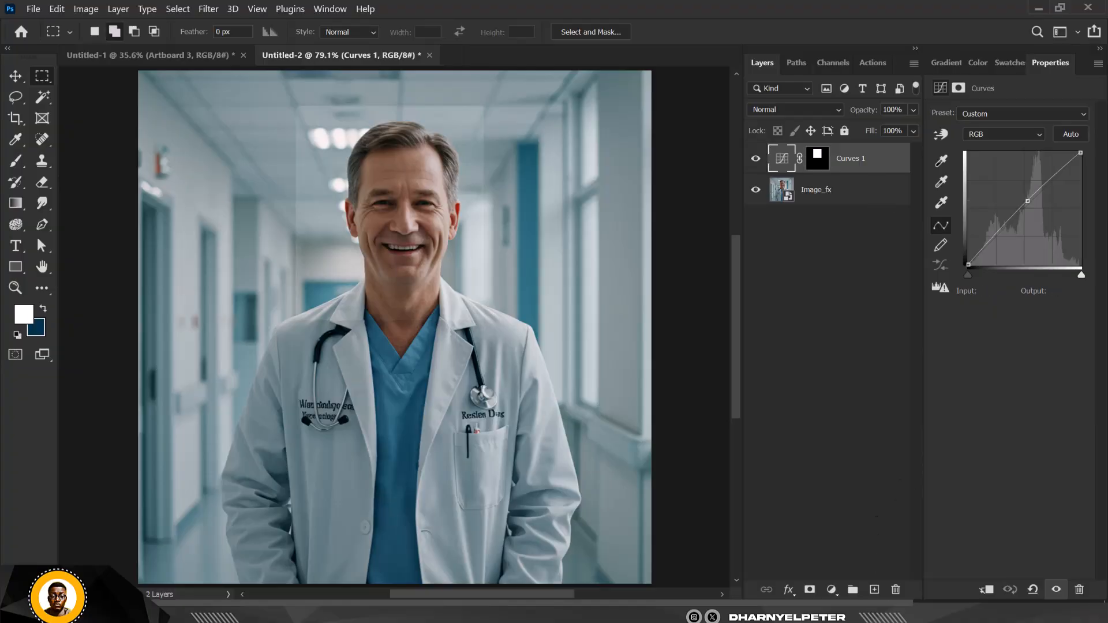
click(896, 589)
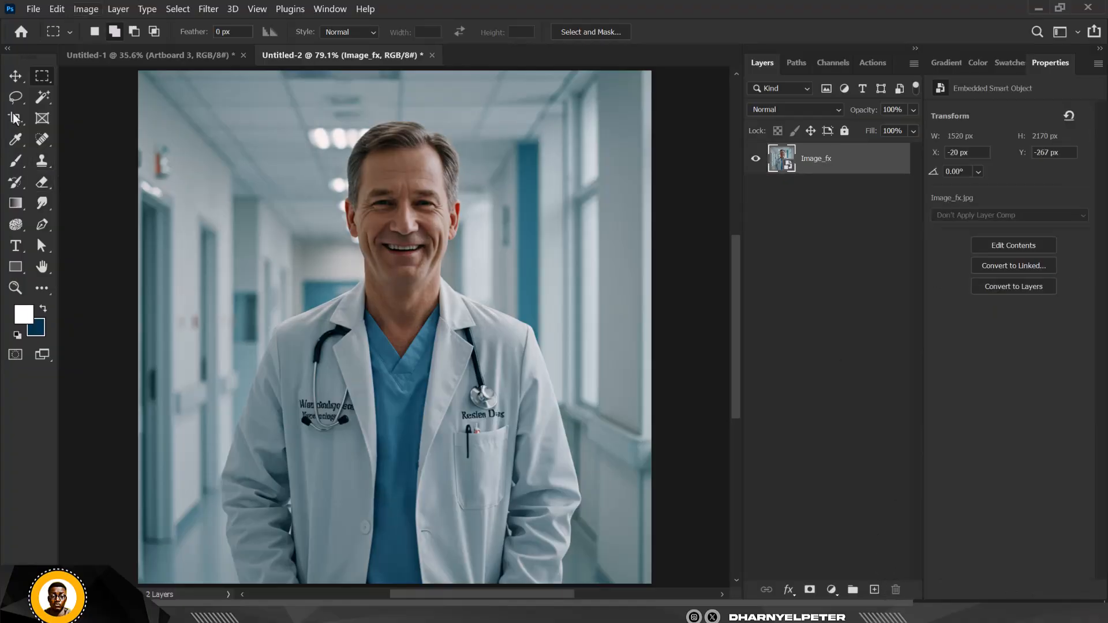
Step: Copy a rectangular area of about 469 x 582 px around the doctor's head to a new layer and hide Image_fx
drag(324, 111, 485, 311)
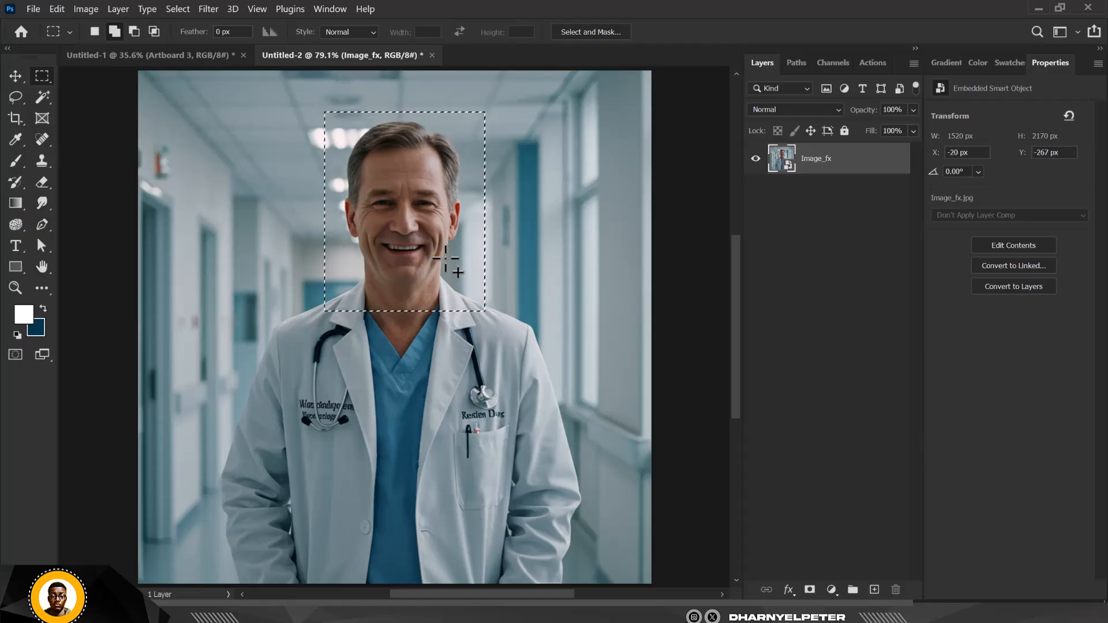
key(ctrl+j)
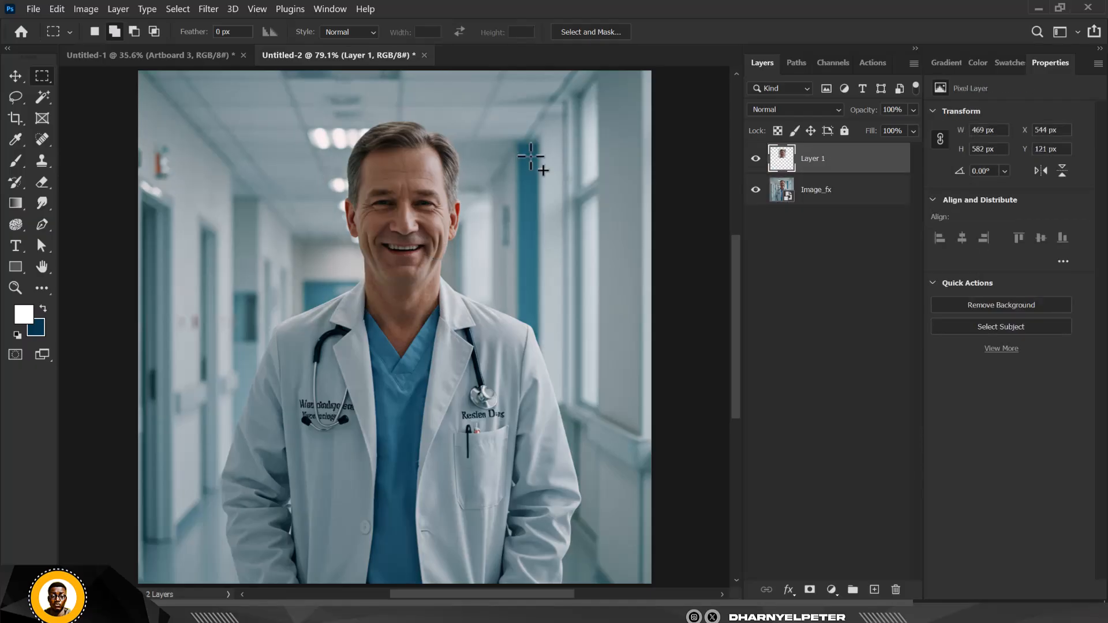
click(755, 190)
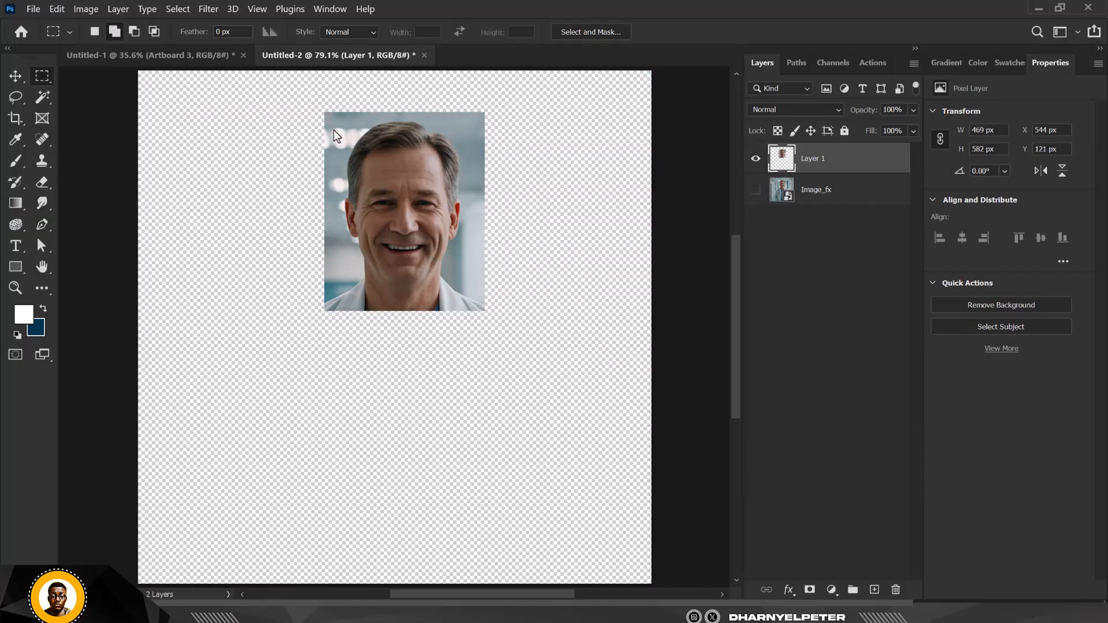
Step: Move the rectangular head copy to about X 516 px, Y 226 px with the Move tool
click(14, 73)
drag(404, 205, 395, 240)
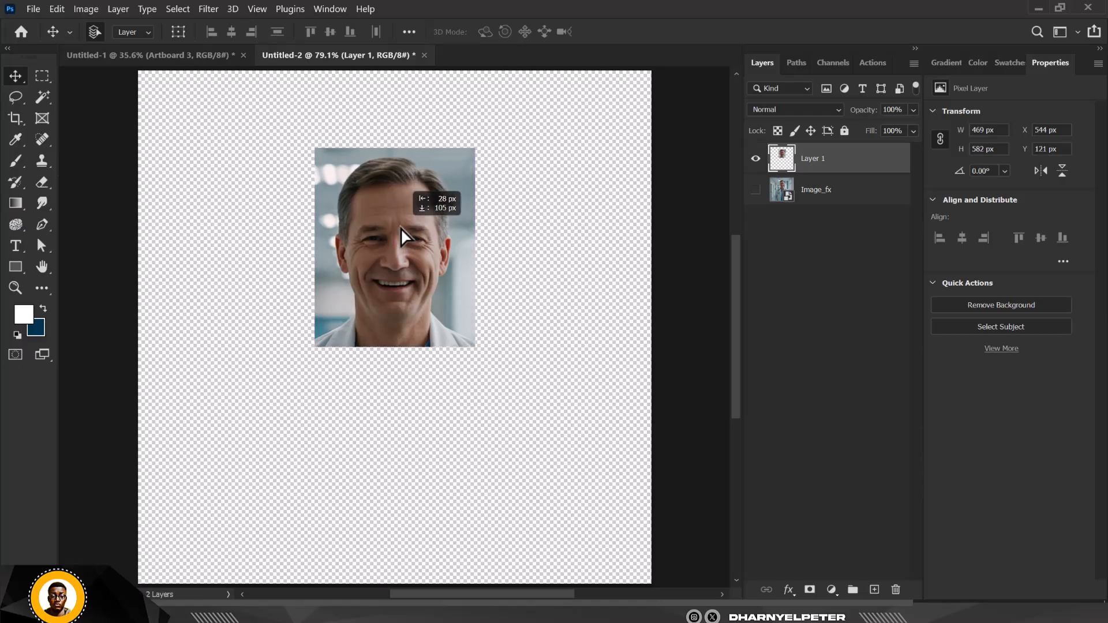
click(41, 77)
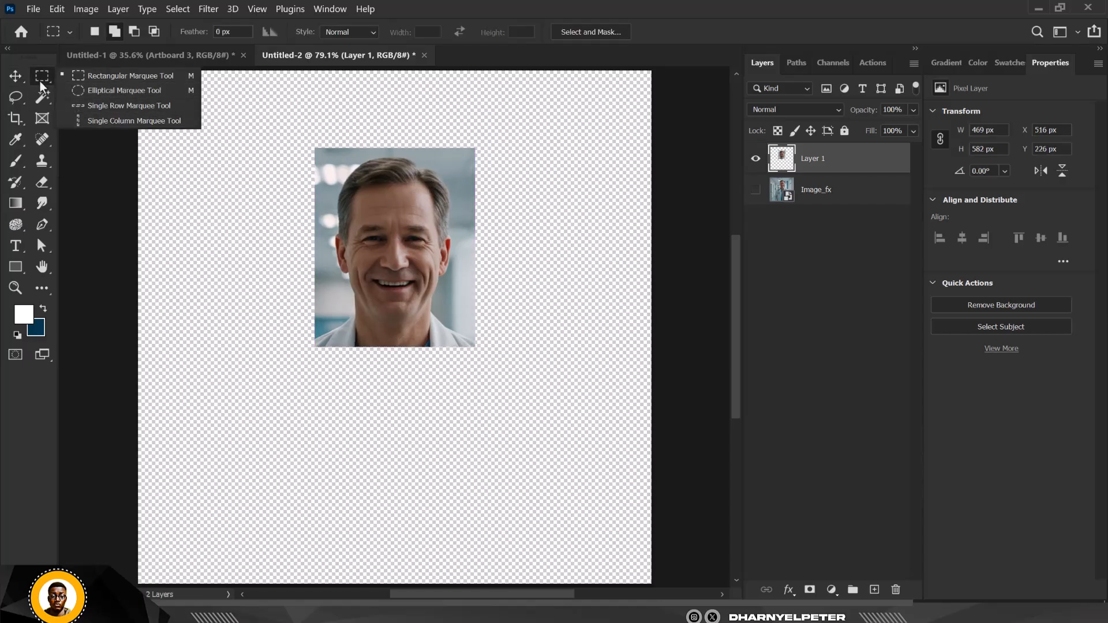
click(15, 75)
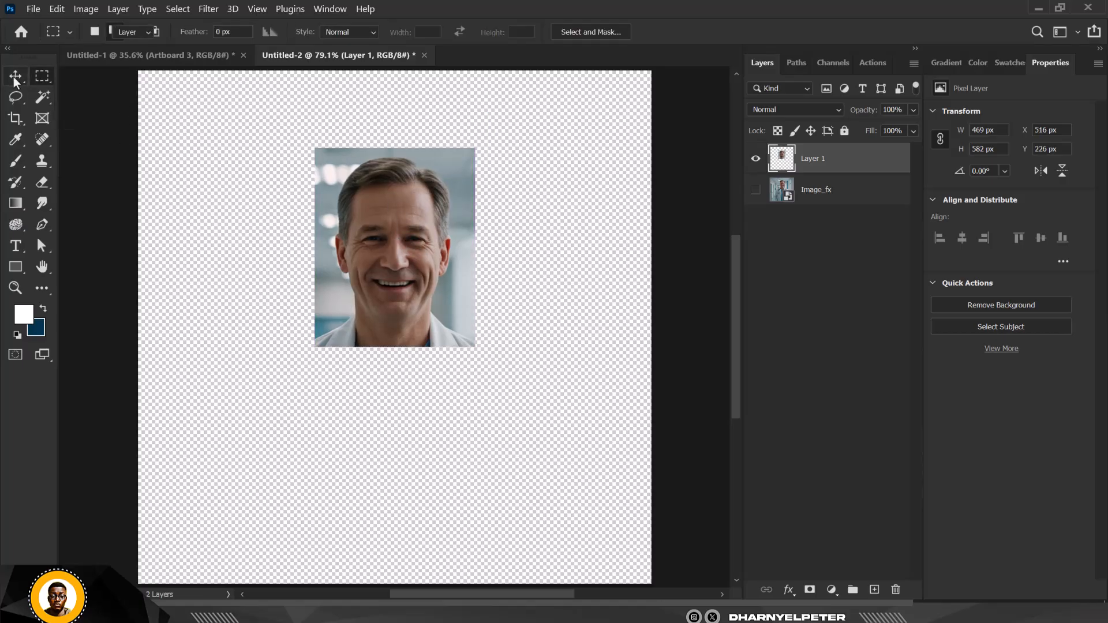
Step: Show the Image_fx layer again and delete the layer holding the rectangular head copy
click(755, 189)
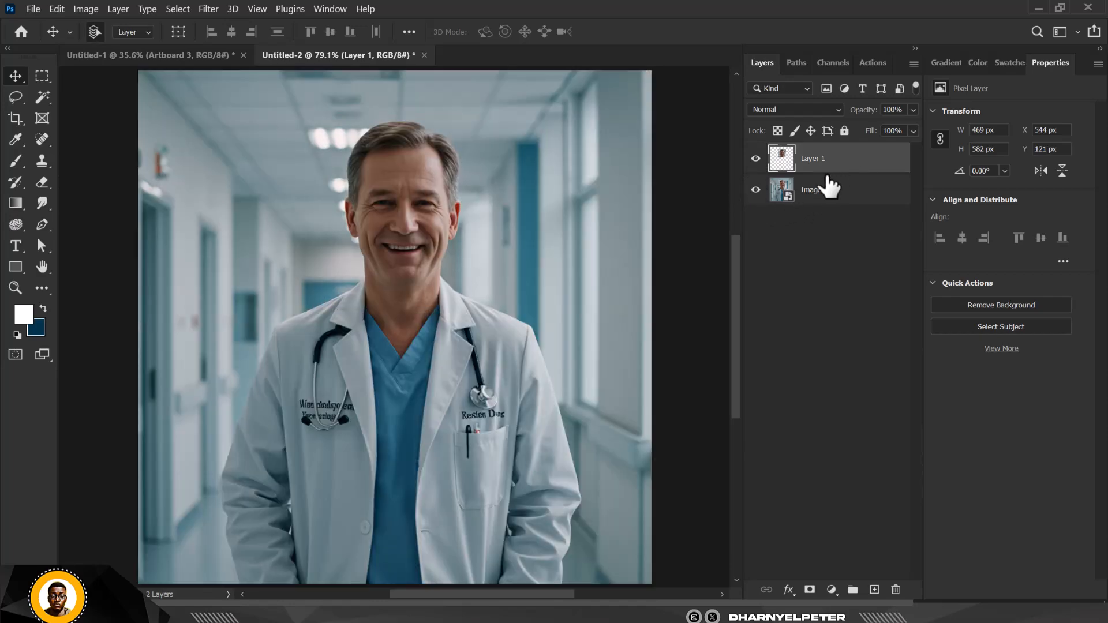
key(Delete)
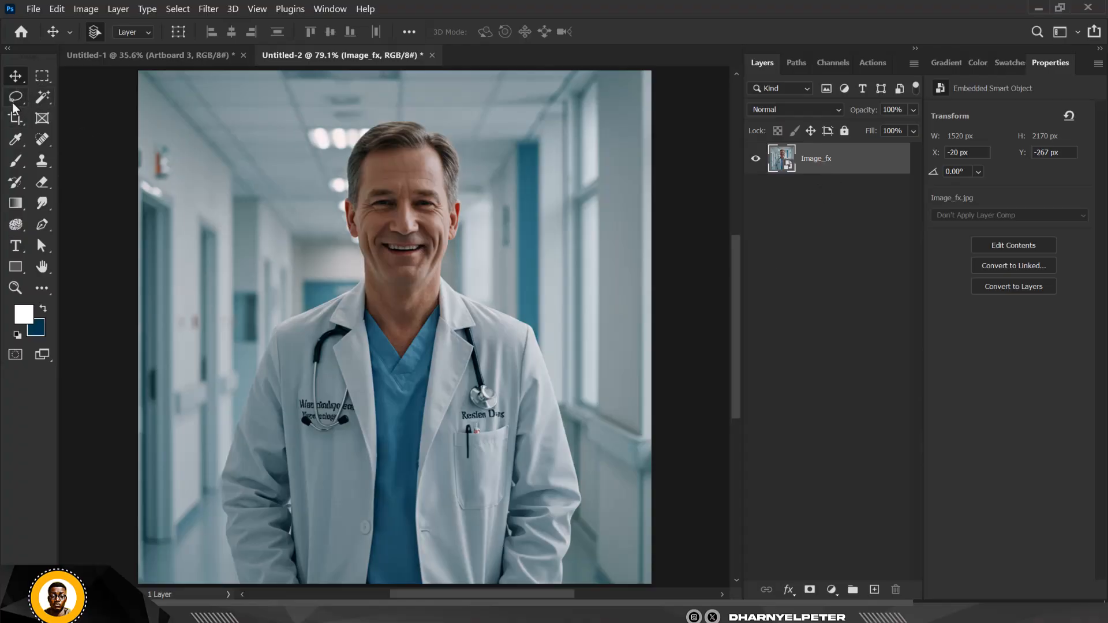
Step: Draw a freehand Lasso selection of about 1265 x 1392 px loosely around the doctor's whole figure
click(19, 99)
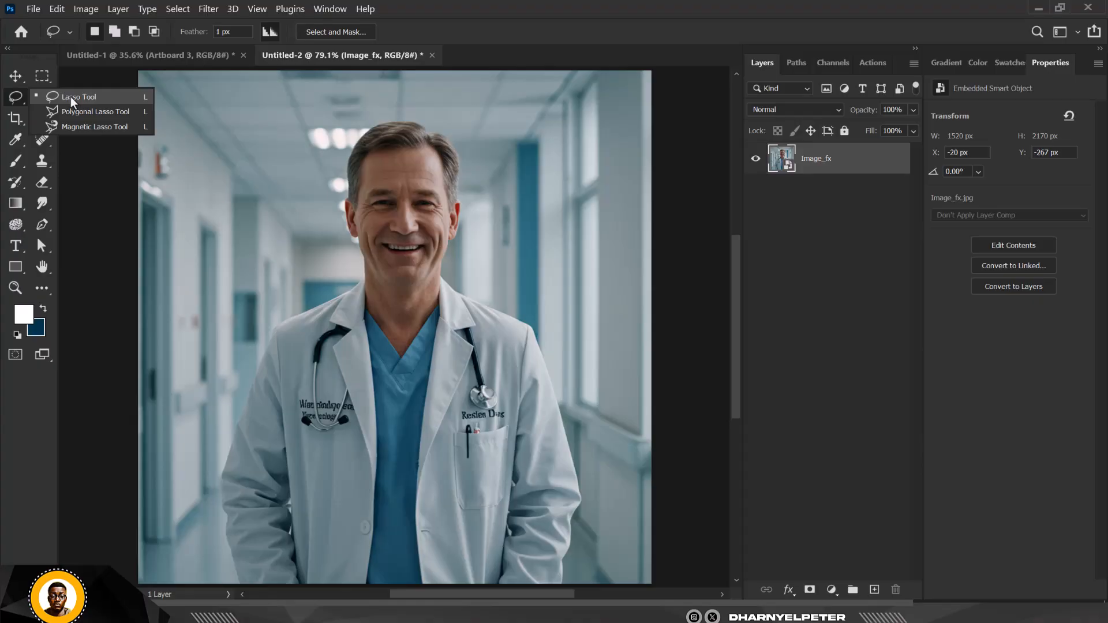
click(15, 78)
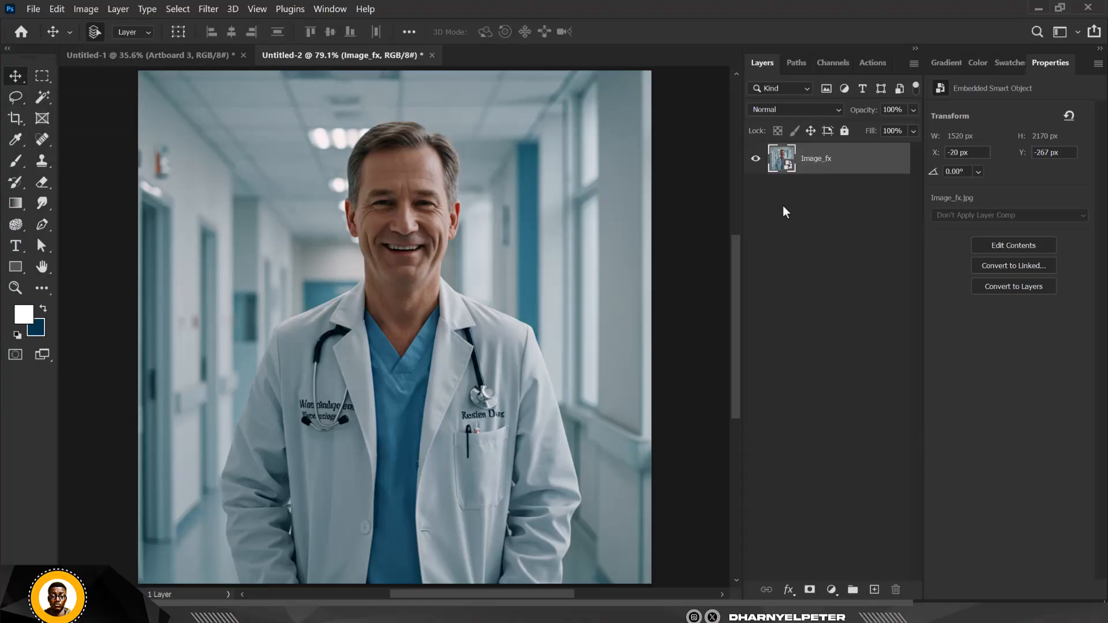
right_click(15, 103)
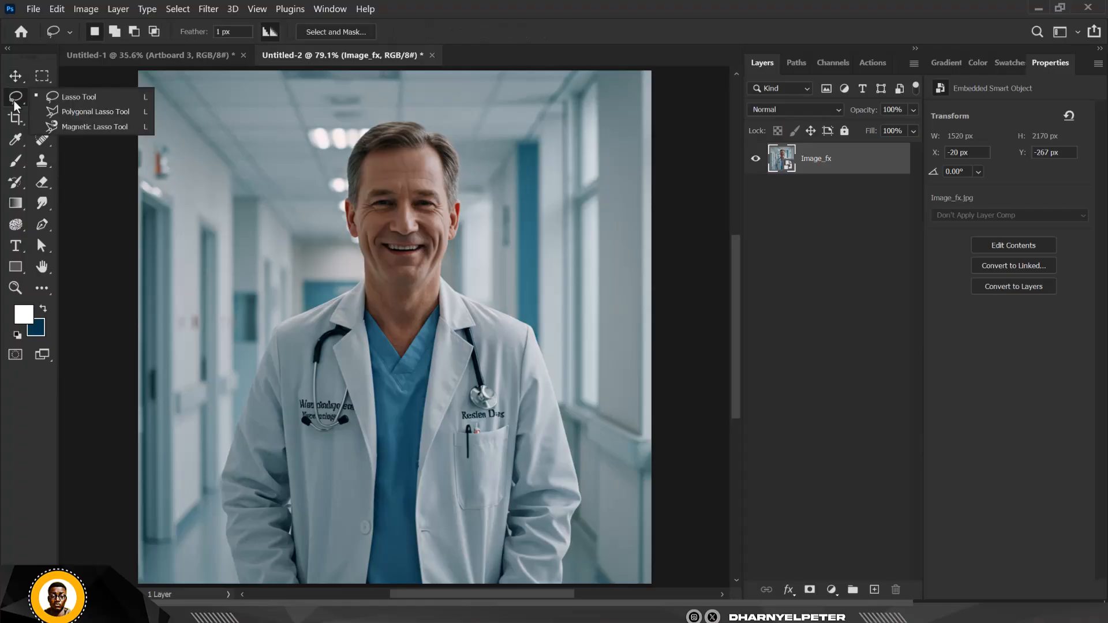
click(75, 97)
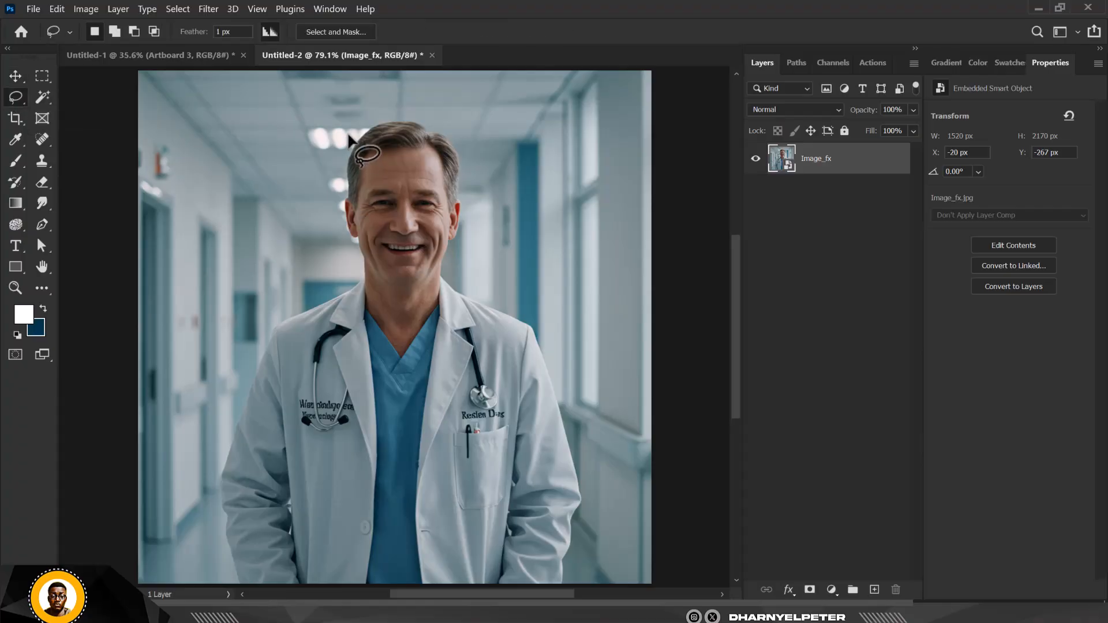
drag(348, 135, 340, 196)
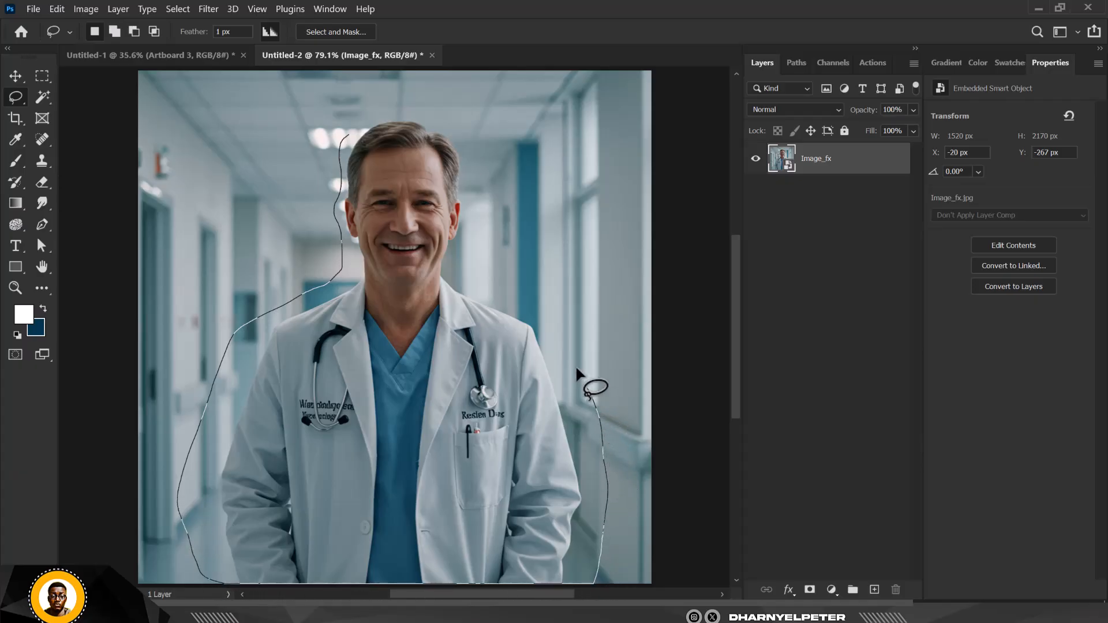
mouse_move(509, 294)
mouse_down()
mouse_move(453, 265)
mouse_move(464, 160)
mouse_up()
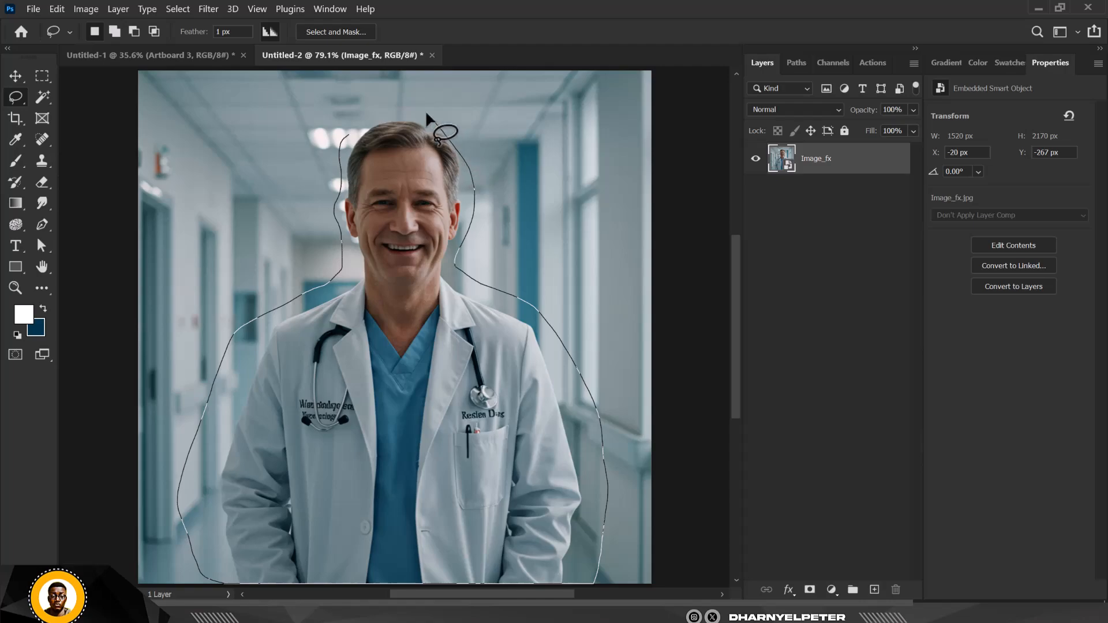
mouse_move(425, 118)
mouse_down()
mouse_move(358, 123)
mouse_move(339, 132)
mouse_move(344, 144)
mouse_up()
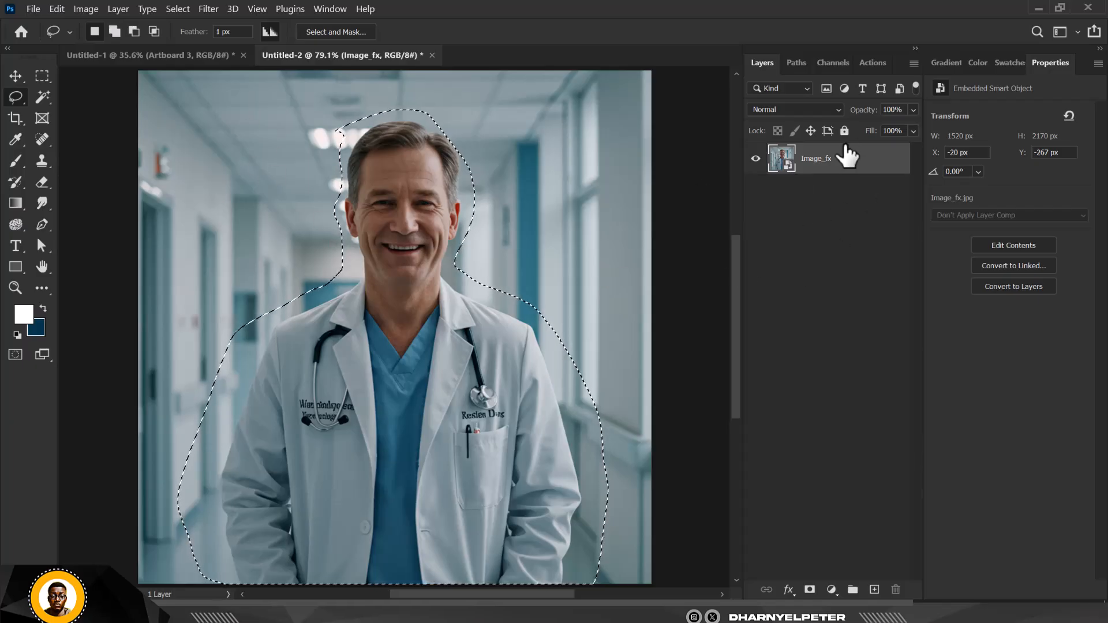
Step: Copy the lassoed doctor to a new layer and hide the Image_fx layer to isolate the cut-out
key(ctrl+j)
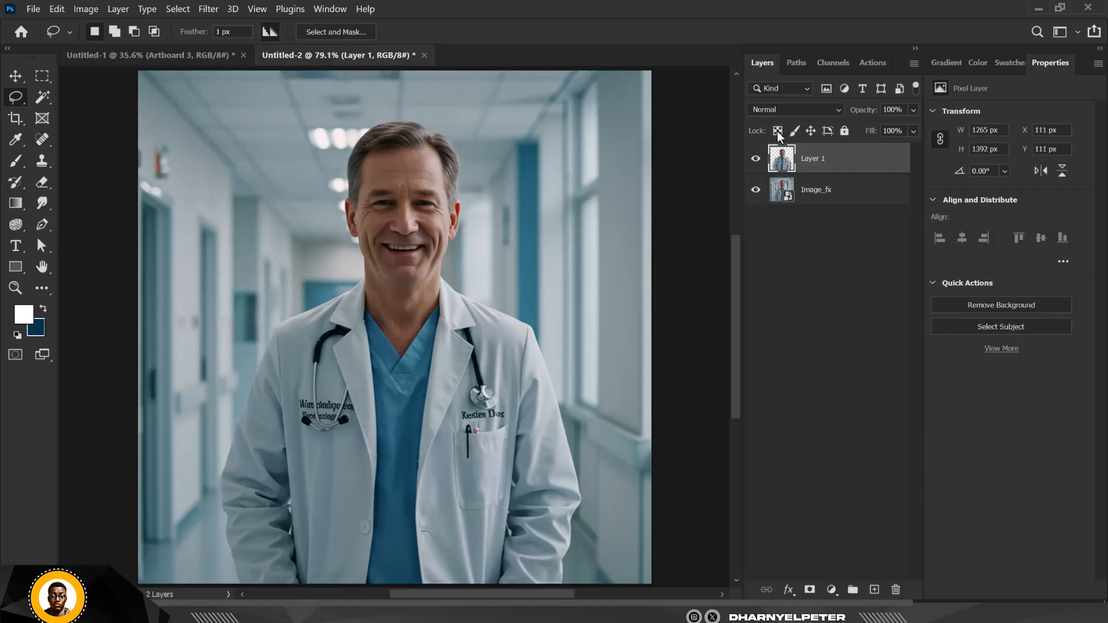
click(756, 190)
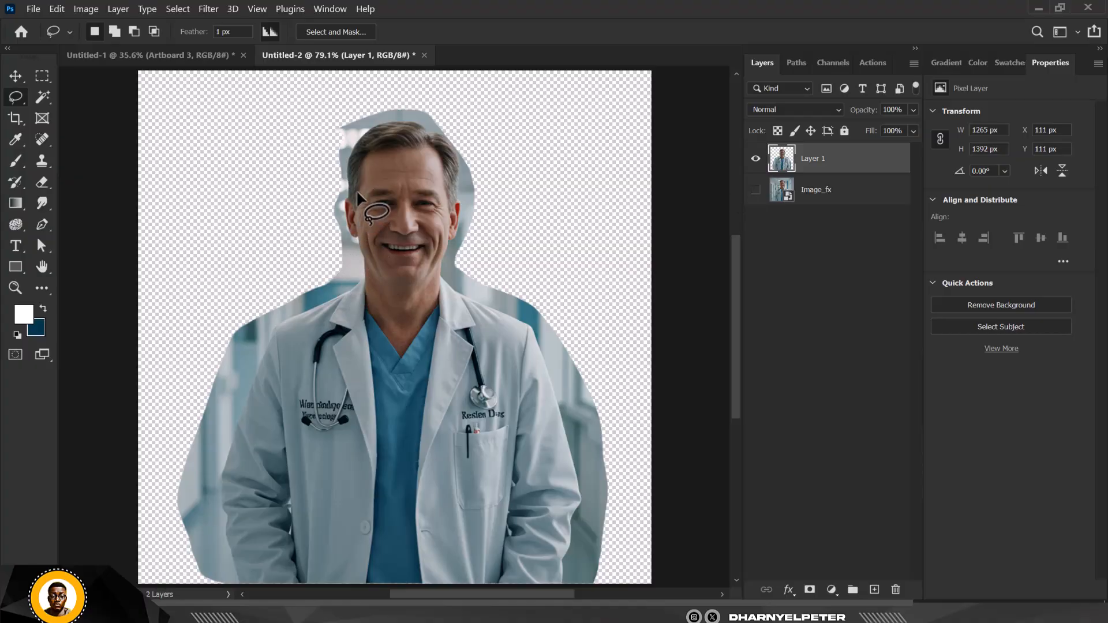
Step: Make the Image_fx layer visible and delete the lassoed doctor cut-out layer
click(755, 190)
key(Delete)
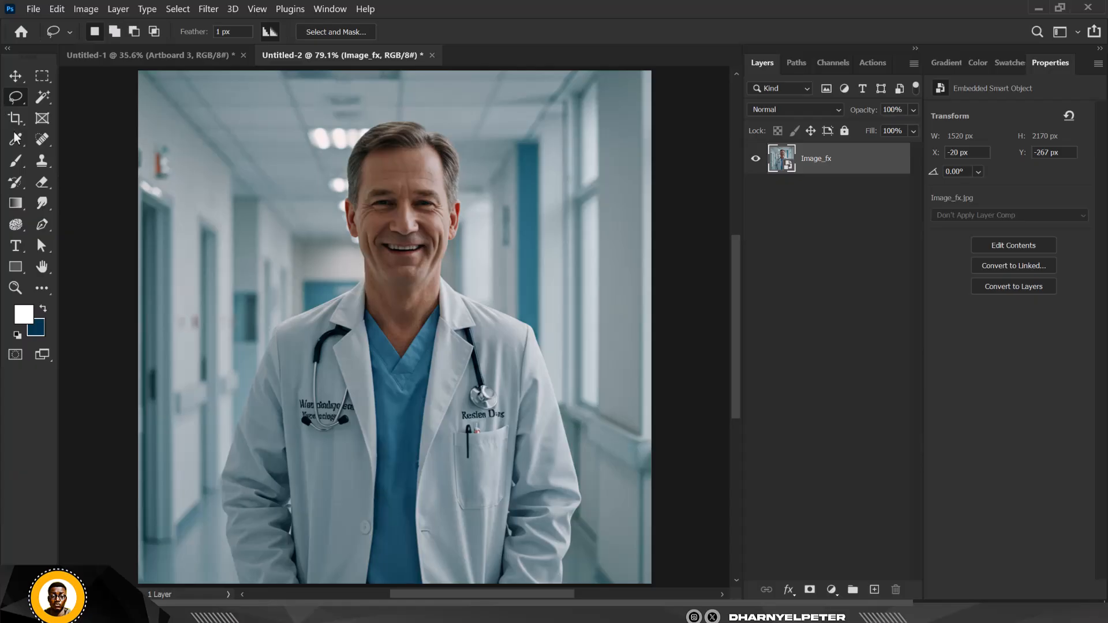
click(45, 101)
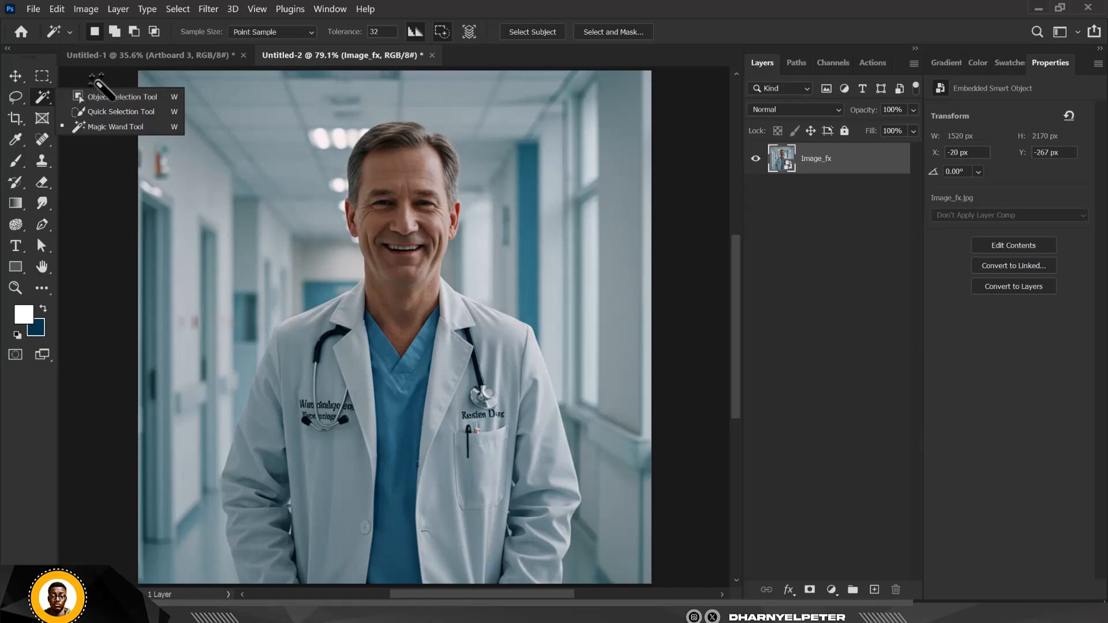
click(24, 100)
right_click(24, 100)
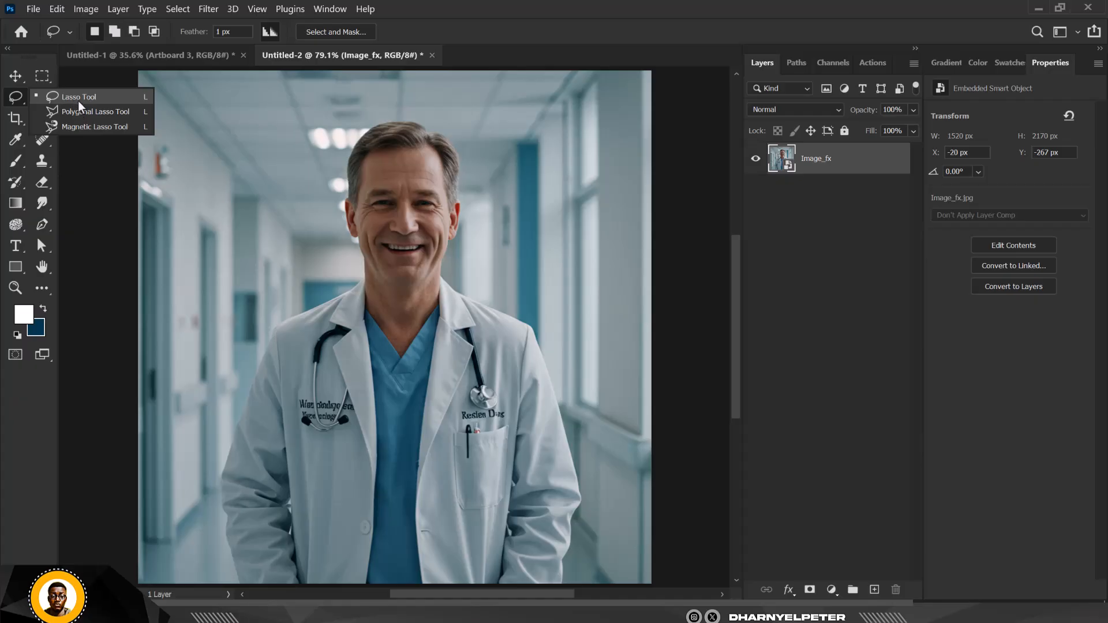
click(12, 102)
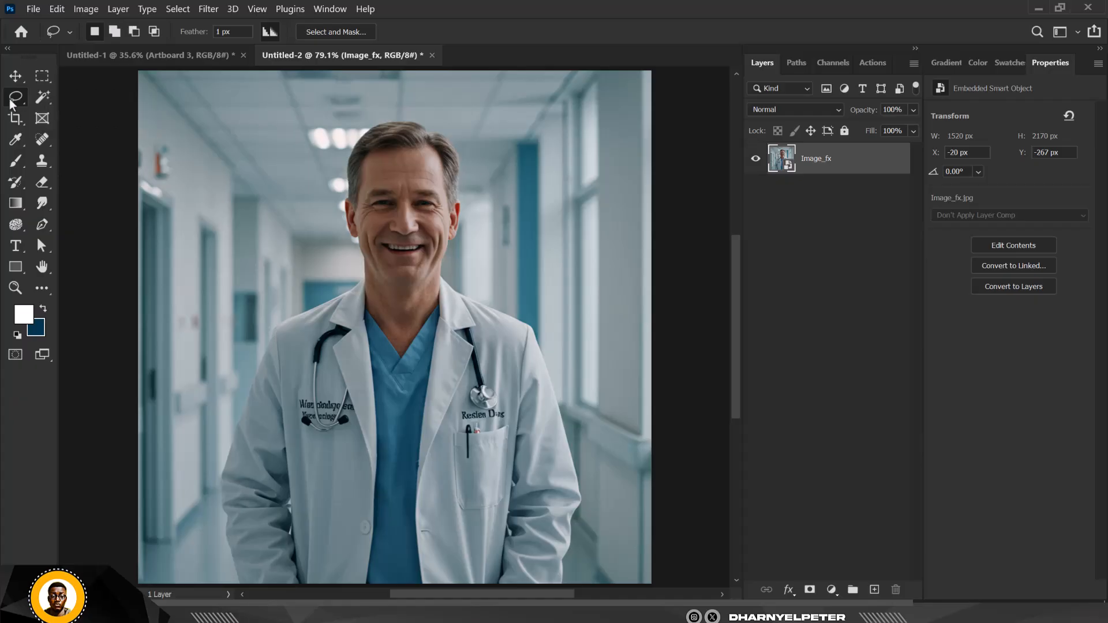
Step: Use the Object Selection tool in Rectangle mode to select the doctor within an area of about 1185 x 1421 px
click(45, 97)
click(123, 98)
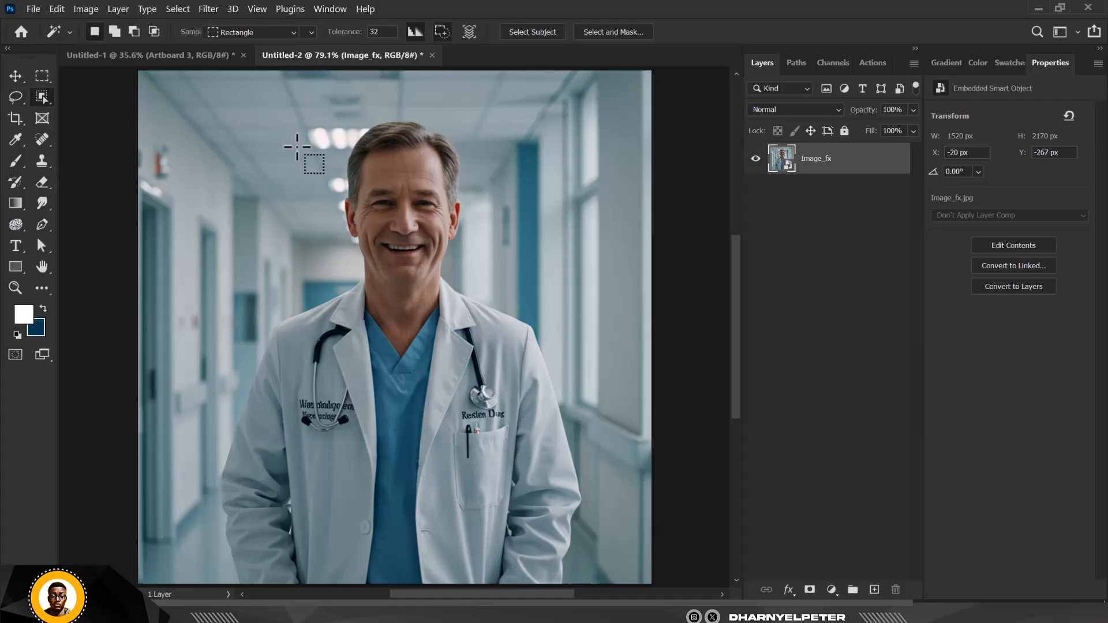
drag(187, 99, 591, 584)
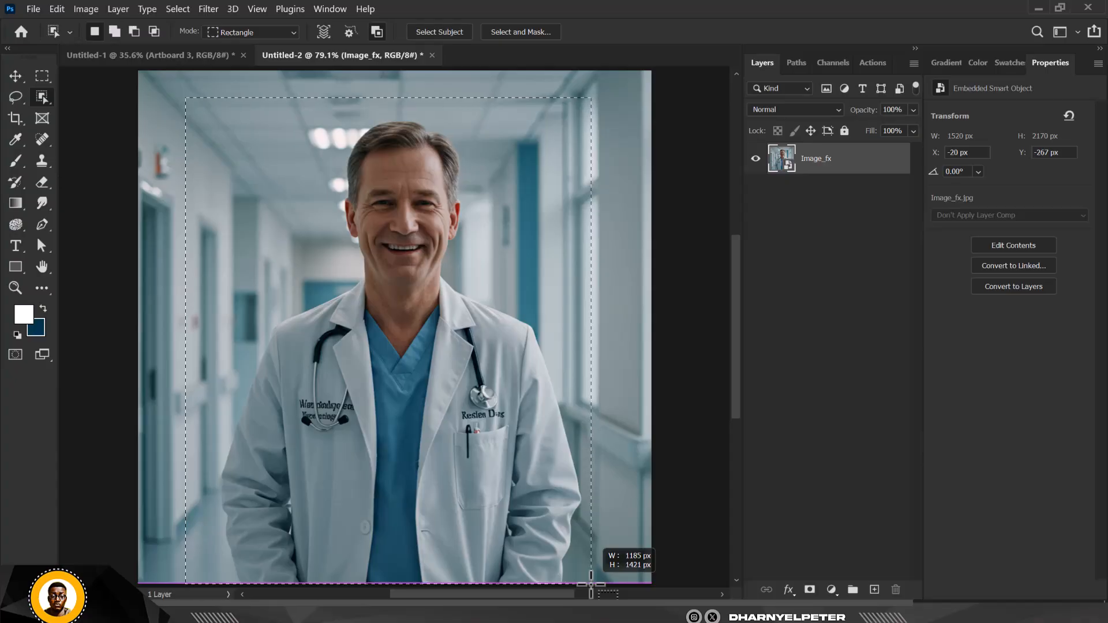
drag(591, 584, 591, 584)
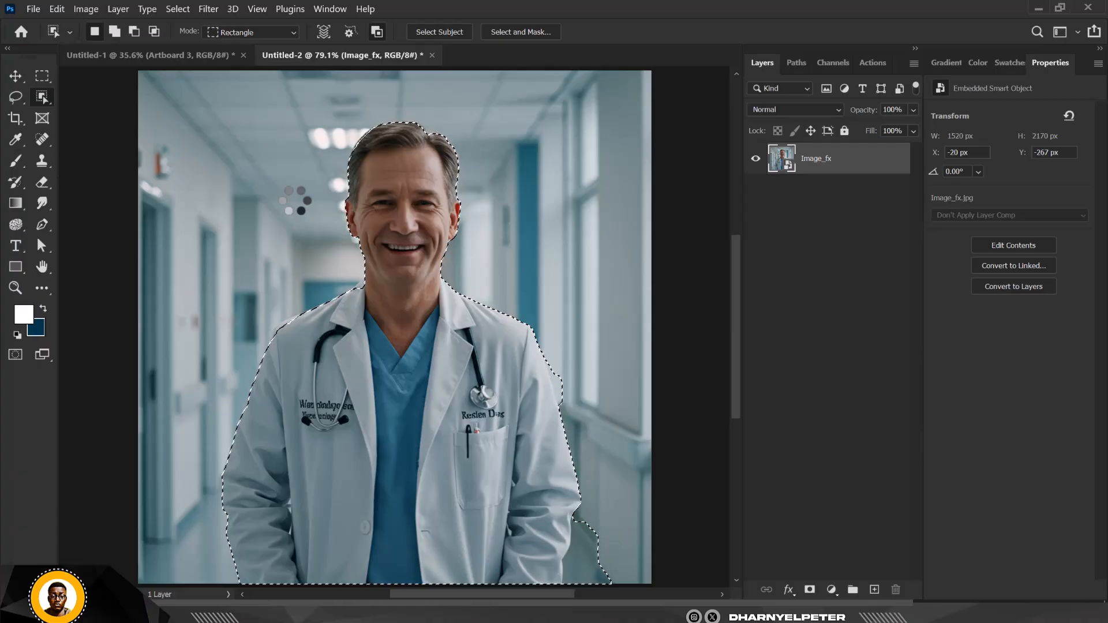
Step: Examine the selection outline along the coat sleeve, lower arm and head up close, and deselect it
scroll(545, 406, up, 5)
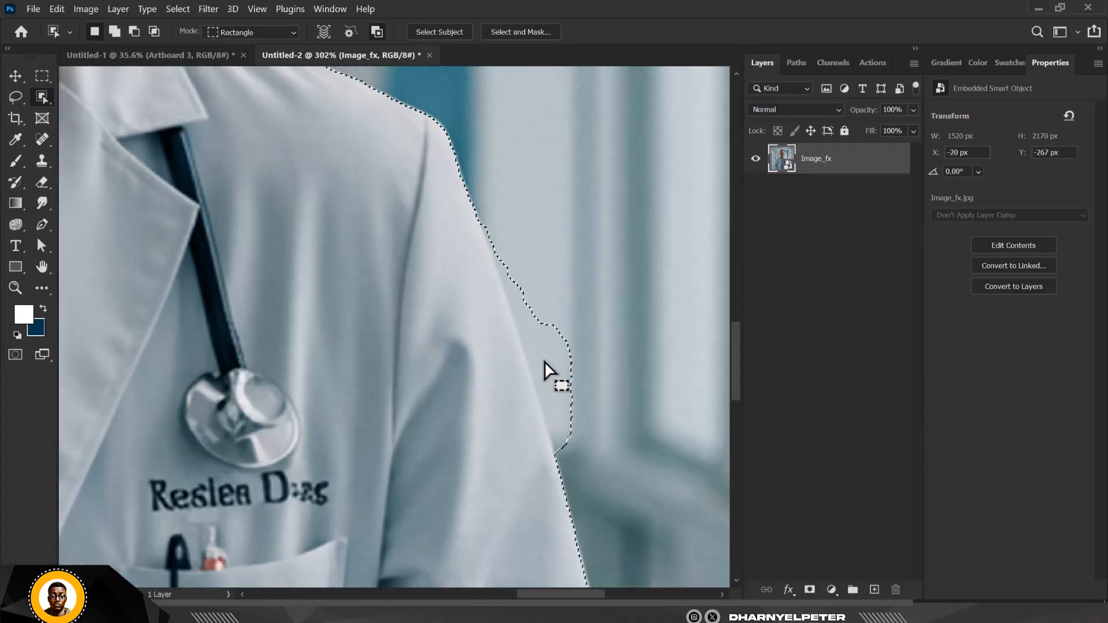
scroll(545, 361, up, 4)
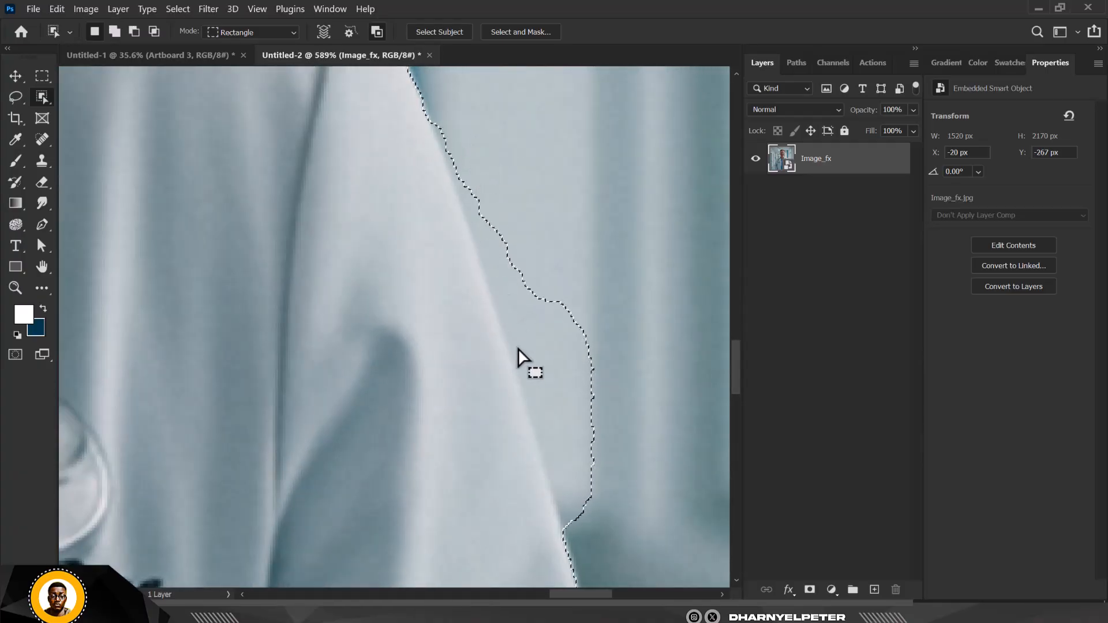
scroll(539, 292, down, 6)
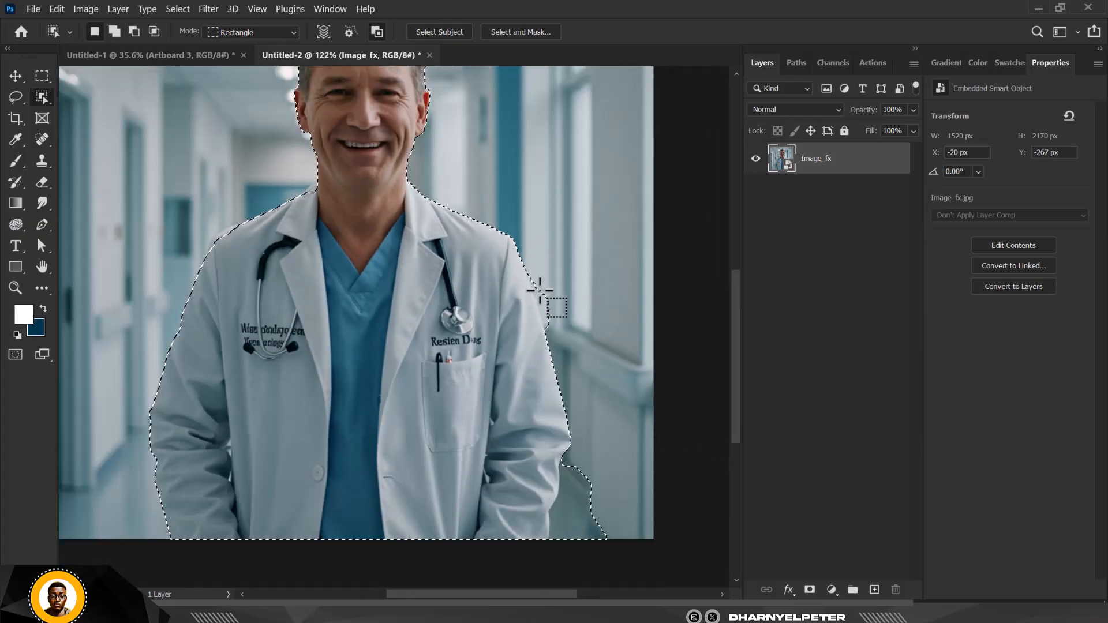
scroll(544, 336, down, 2)
scroll(559, 508, up, 5)
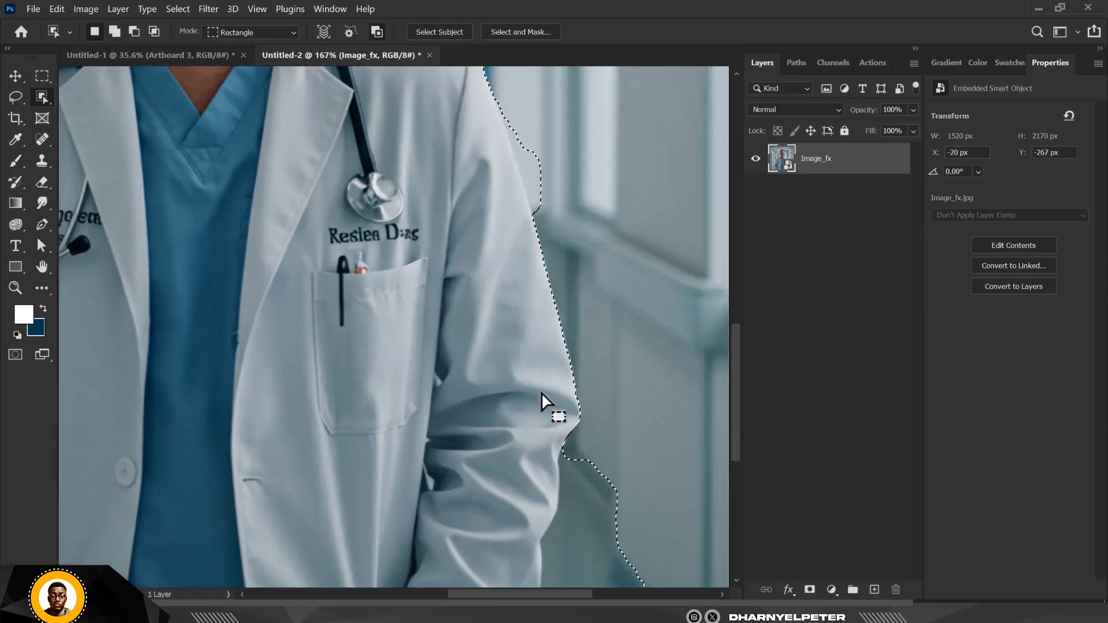
scroll(545, 410, down, 4)
scroll(352, 196, up, 2)
scroll(357, 185, down, 2)
scroll(346, 145, up, 2)
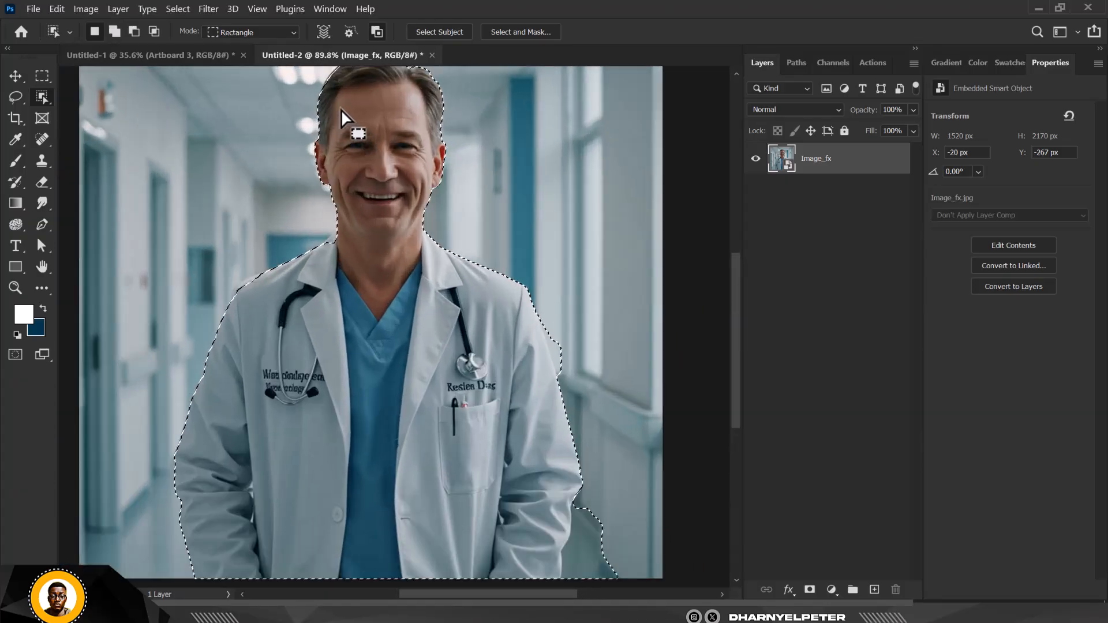
scroll(394, 265, up, 2)
scroll(392, 140, down, 3)
scroll(418, 230, up, 4)
scroll(416, 219, down, 1)
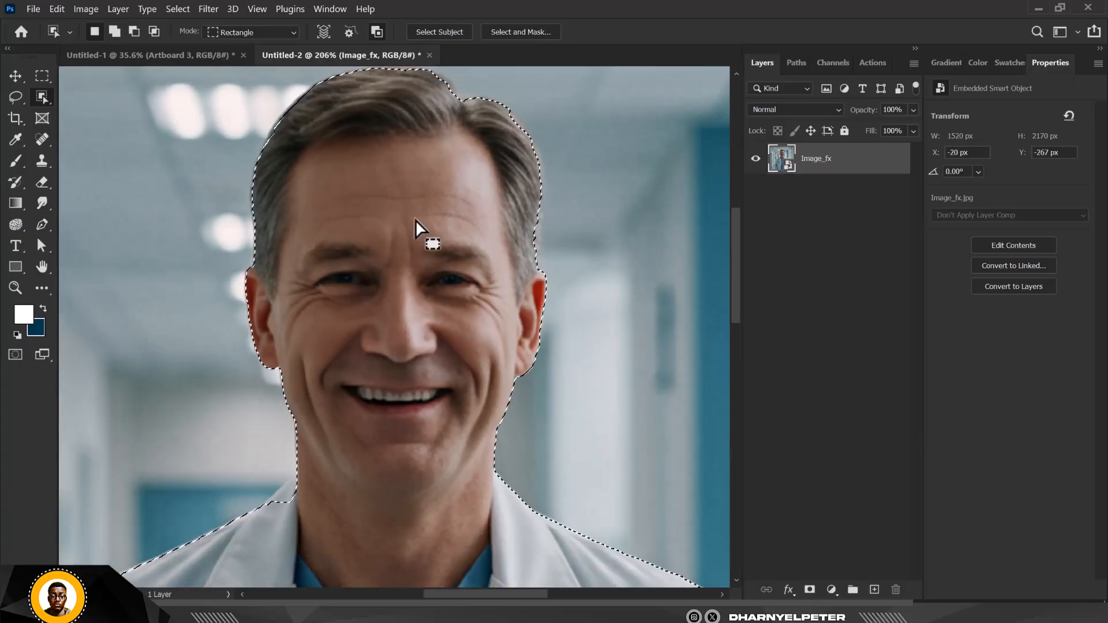
scroll(416, 220, up, 1)
scroll(415, 220, down, 4)
scroll(431, 192, up, 3)
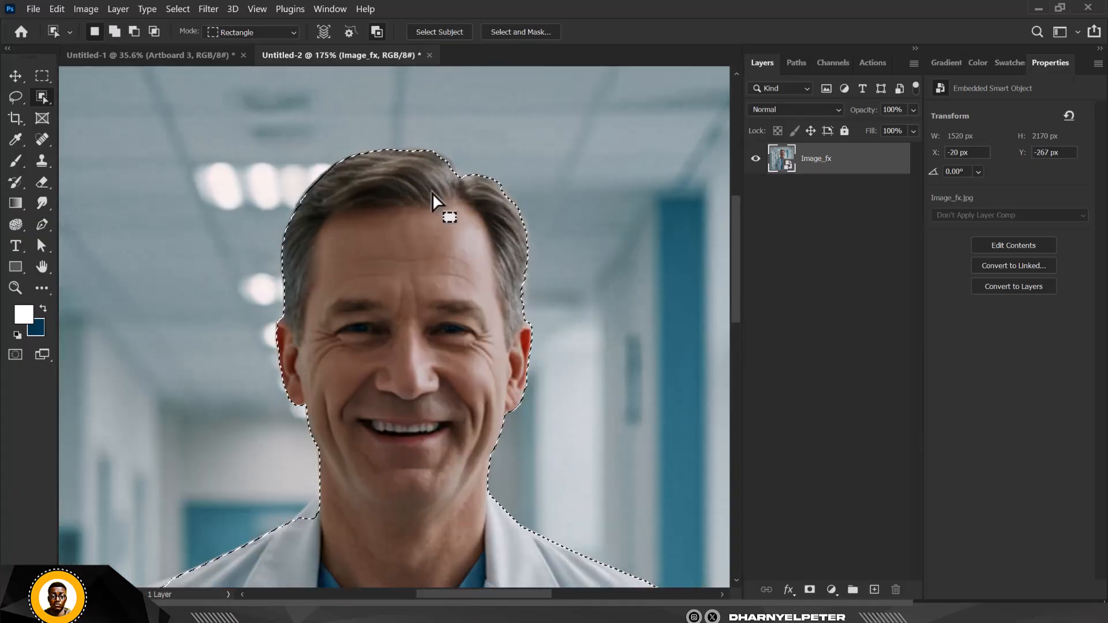
scroll(431, 193, up, 1)
scroll(438, 169, down, 4)
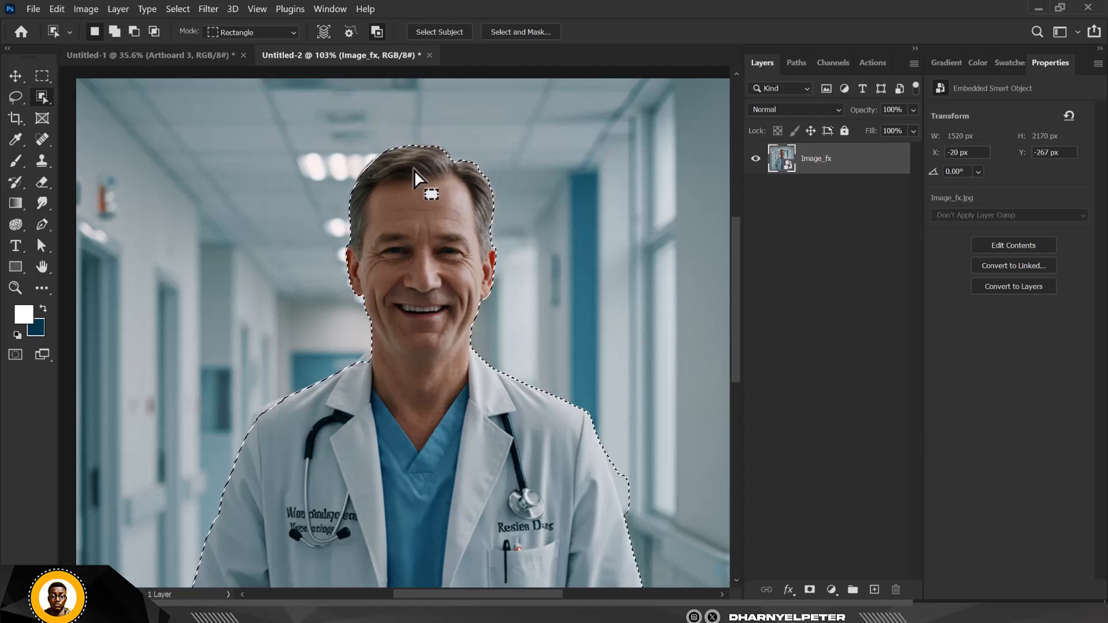
key(ctrl+d)
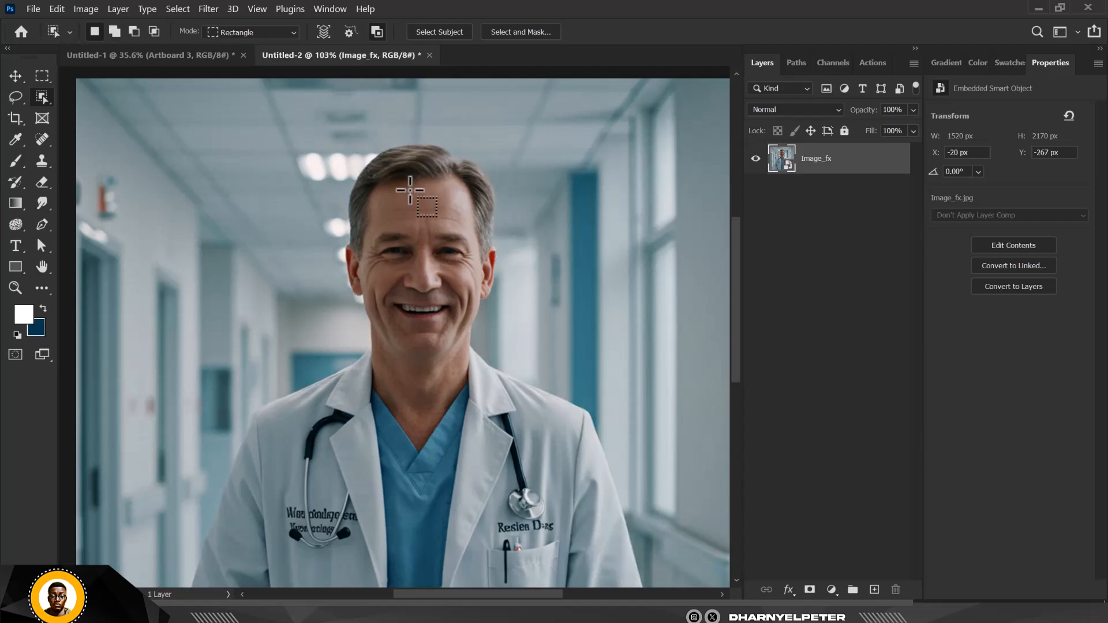
Step: Draw a Rectangular Marquee selection around the doctor's head down to the collar, and deselect it
click(42, 76)
mouse_move(301, 105)
mouse_down()
mouse_move(523, 320)
mouse_move(546, 417)
mouse_up()
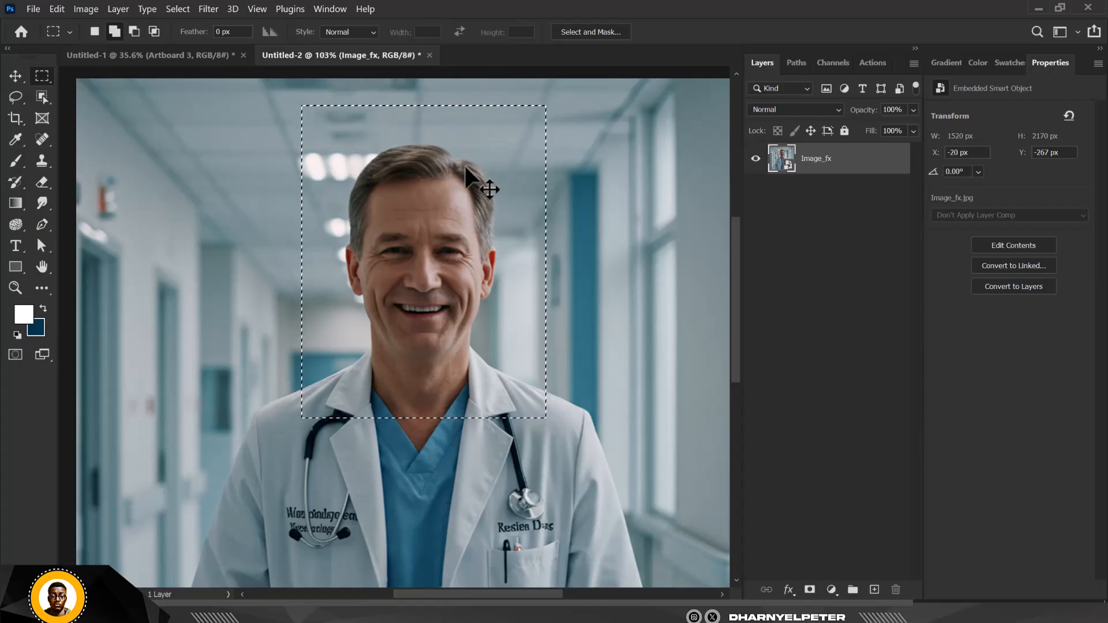
key(ctrl+d)
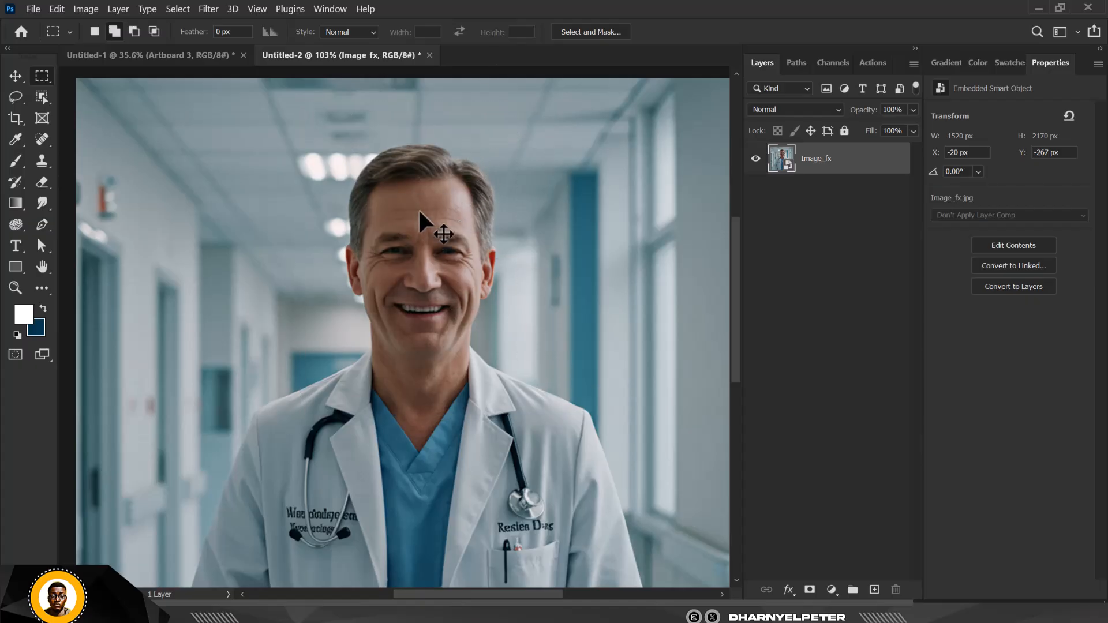
Step: Draw a freehand Lasso selection loosely around the doctor's head, shoulders and chest, and deselect it
click(40, 99)
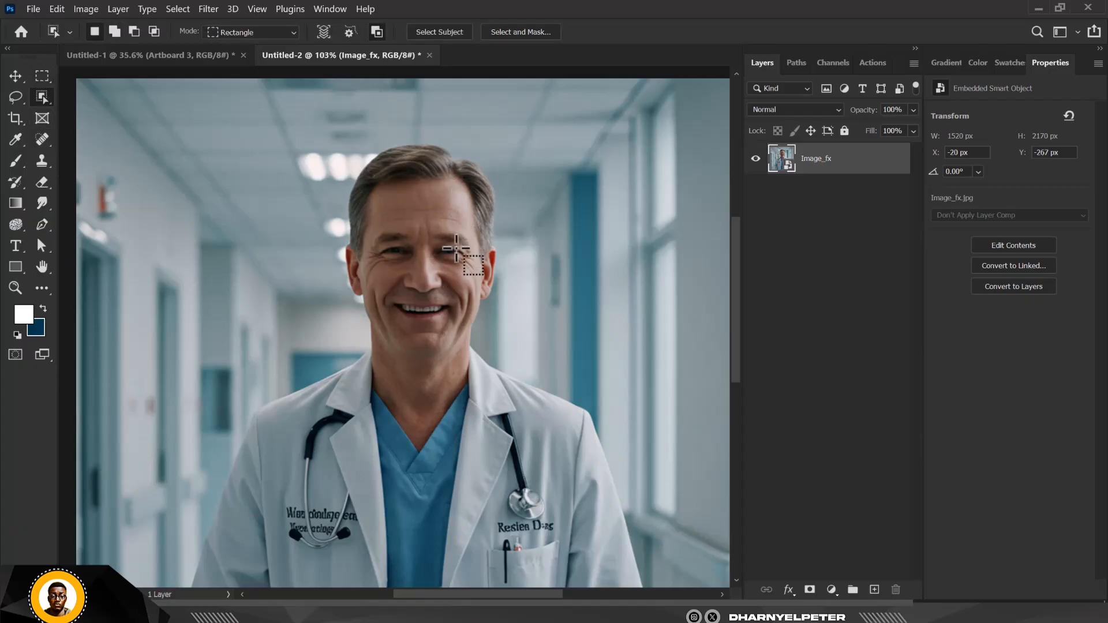
click(18, 98)
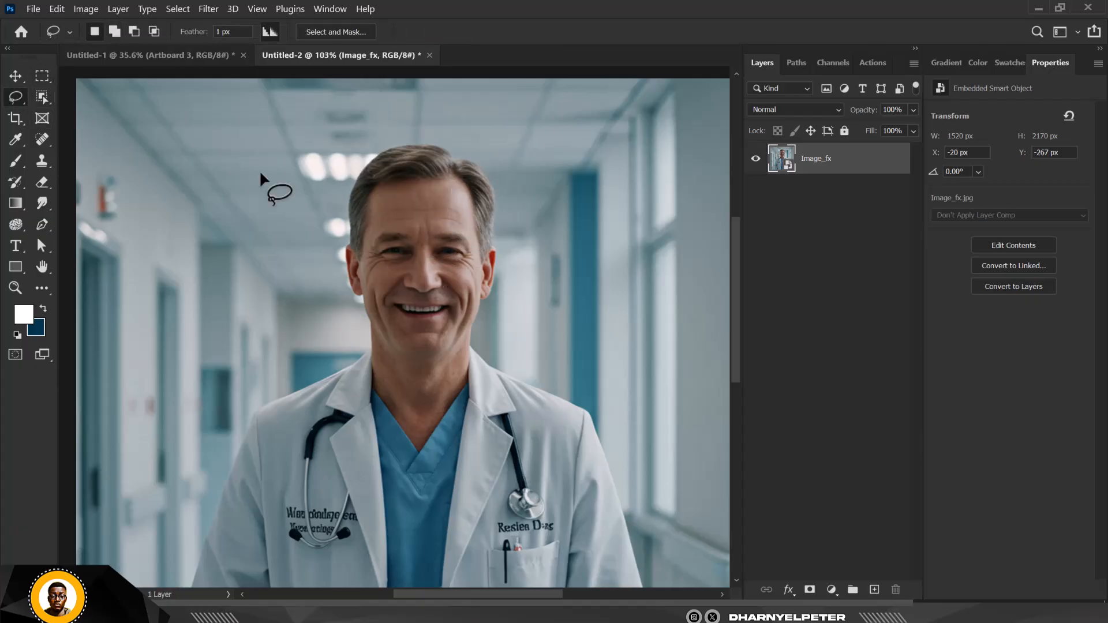
mouse_move(365, 163)
mouse_down()
mouse_move(341, 250)
mouse_move(347, 303)
mouse_move(363, 313)
mouse_move(360, 347)
mouse_move(243, 411)
mouse_move(192, 536)
mouse_move(329, 511)
mouse_move(601, 530)
mouse_move(630, 484)
mouse_move(603, 409)
mouse_move(477, 326)
mouse_move(502, 291)
mouse_move(509, 242)
mouse_move(475, 132)
mouse_move(364, 159)
mouse_up()
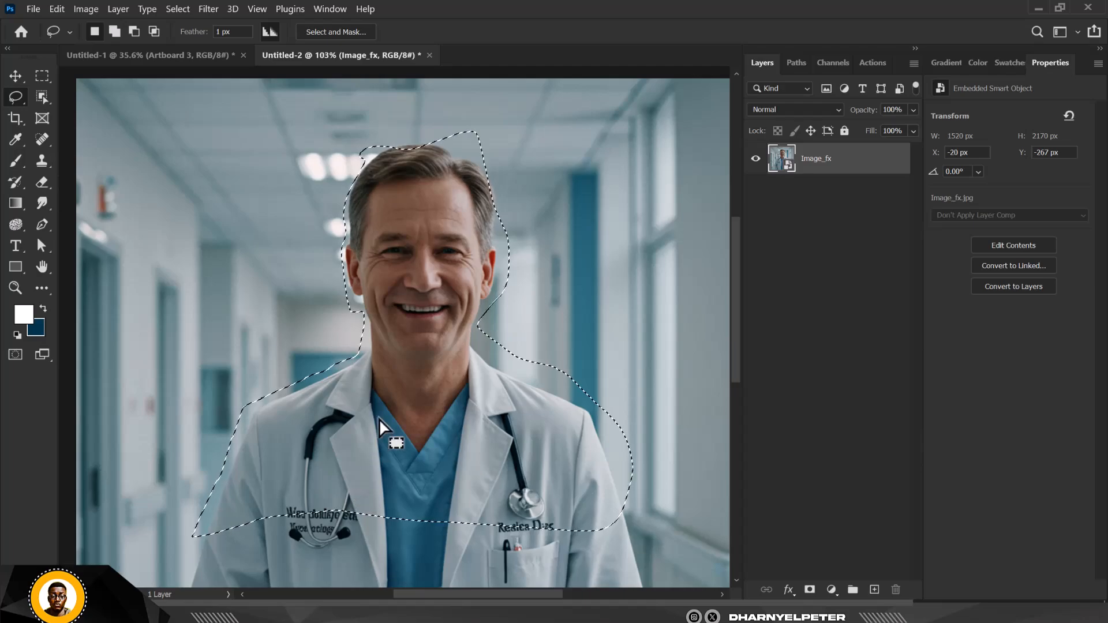
key(ctrl+d)
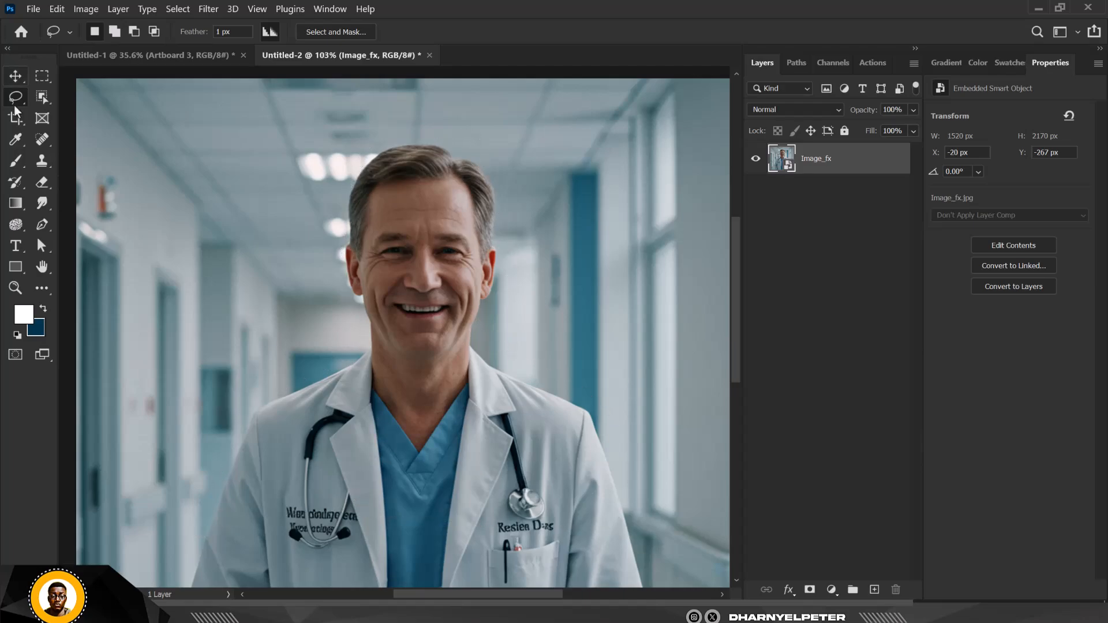
Step: Reduce the Quick Selection brush to 60 px and paint a selection from the top of the doctor's head down to the coat
click(42, 97)
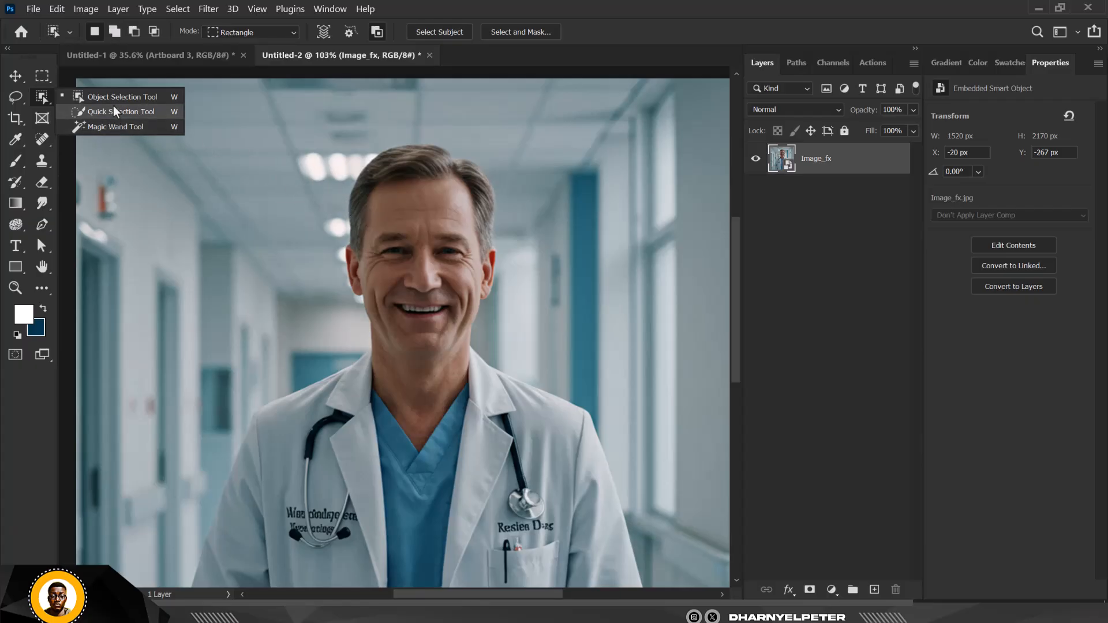
click(138, 111)
key(bracketleft)
key(bracketleft)
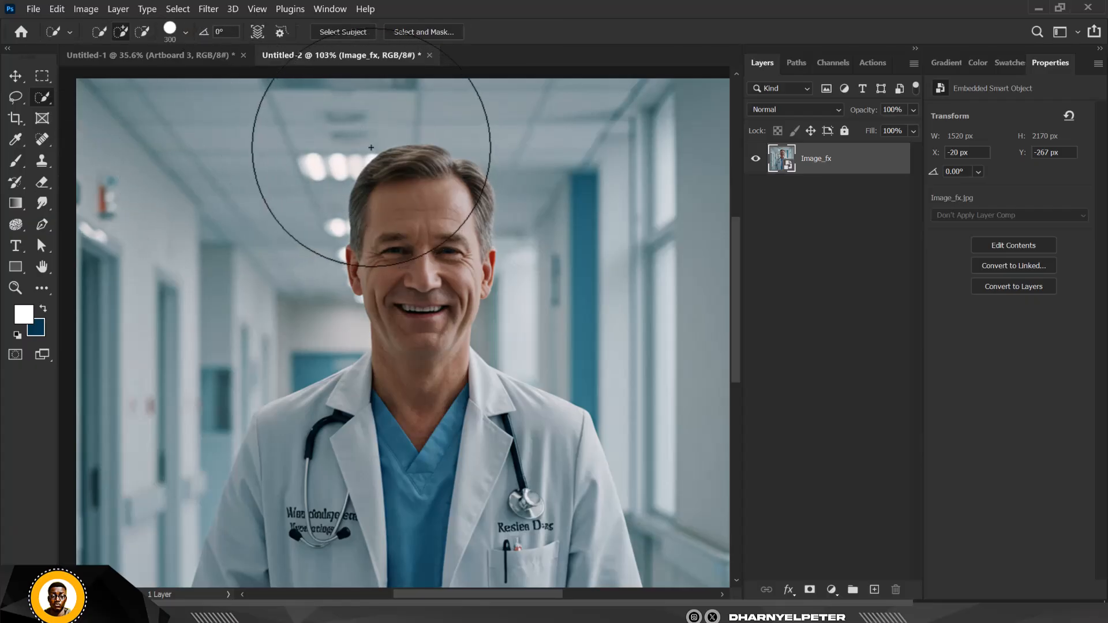
key(bracketleft)
key(bracketleft)
key(bracketleft)
key(bracketleft)
key(bracketleft)
key(bracketleft)
key(bracketleft)
key(bracketleft)
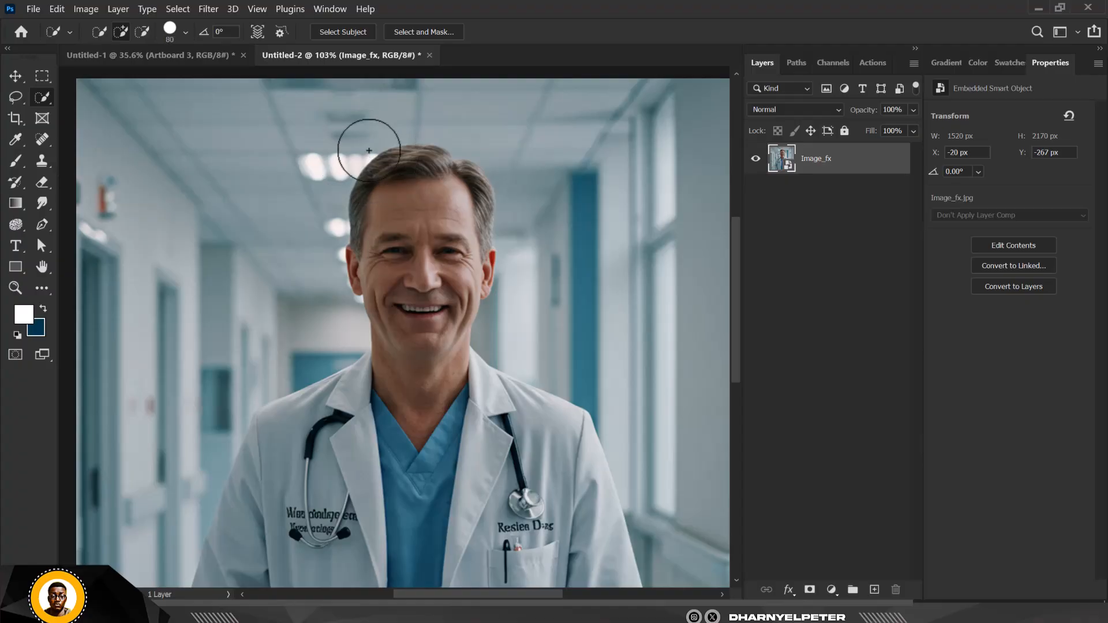
mouse_move(371, 144)
mouse_down()
mouse_move(327, 208)
mouse_move(356, 329)
mouse_move(446, 375)
mouse_move(453, 507)
mouse_move(277, 452)
mouse_move(292, 439)
mouse_move(564, 512)
mouse_move(544, 463)
mouse_up()
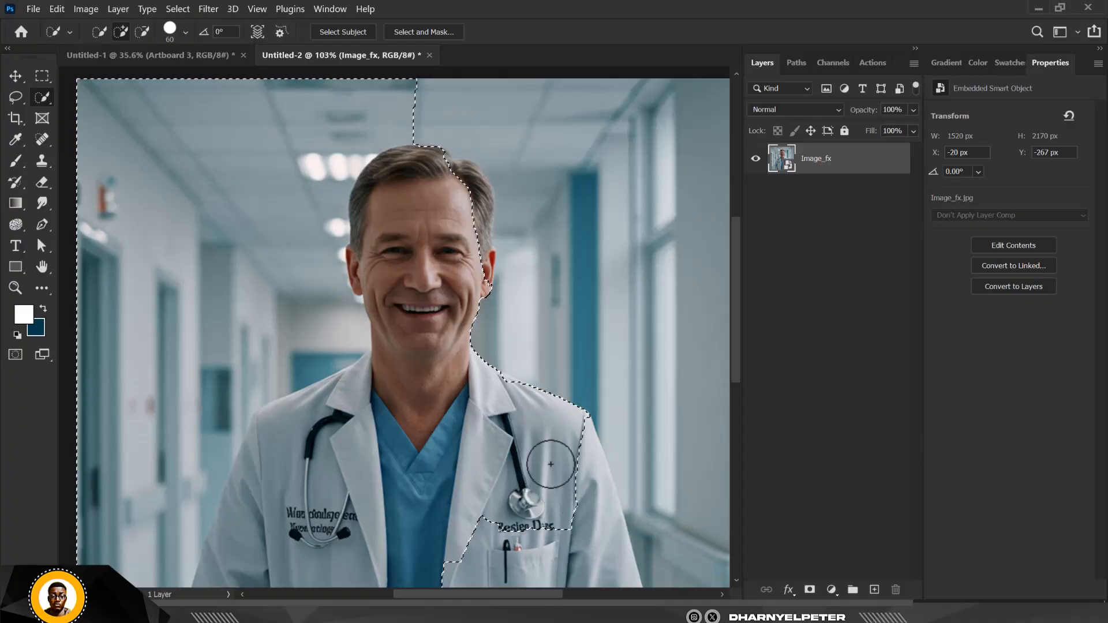
Step: Extend the Quick Selection over the rest of the hair, the coat front and the sleeve beside the pen pocket, and deselect it
scroll(420, 143, down, 4)
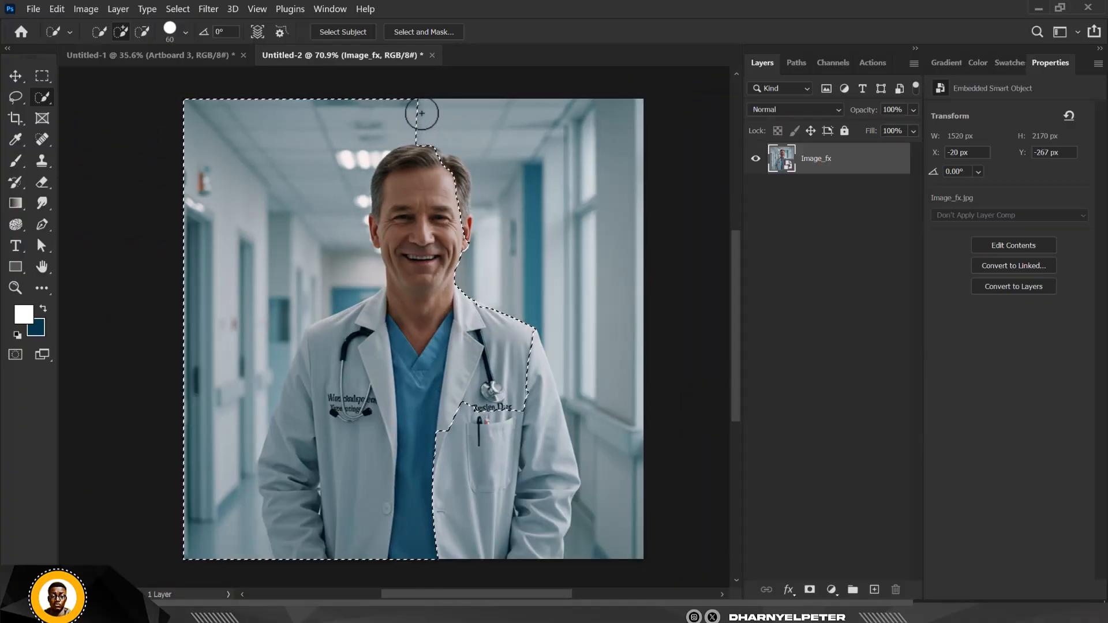
mouse_move(433, 133)
mouse_down()
mouse_move(461, 207)
mouse_move(478, 459)
mouse_up()
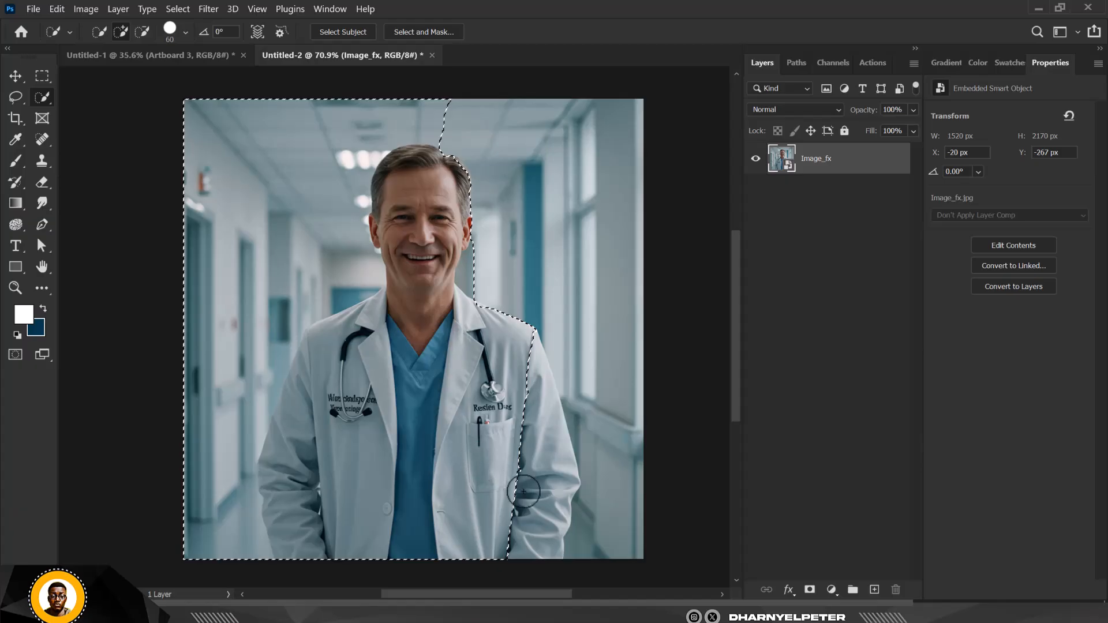
mouse_move(537, 511)
mouse_down()
mouse_move(521, 442)
mouse_move(505, 424)
mouse_up()
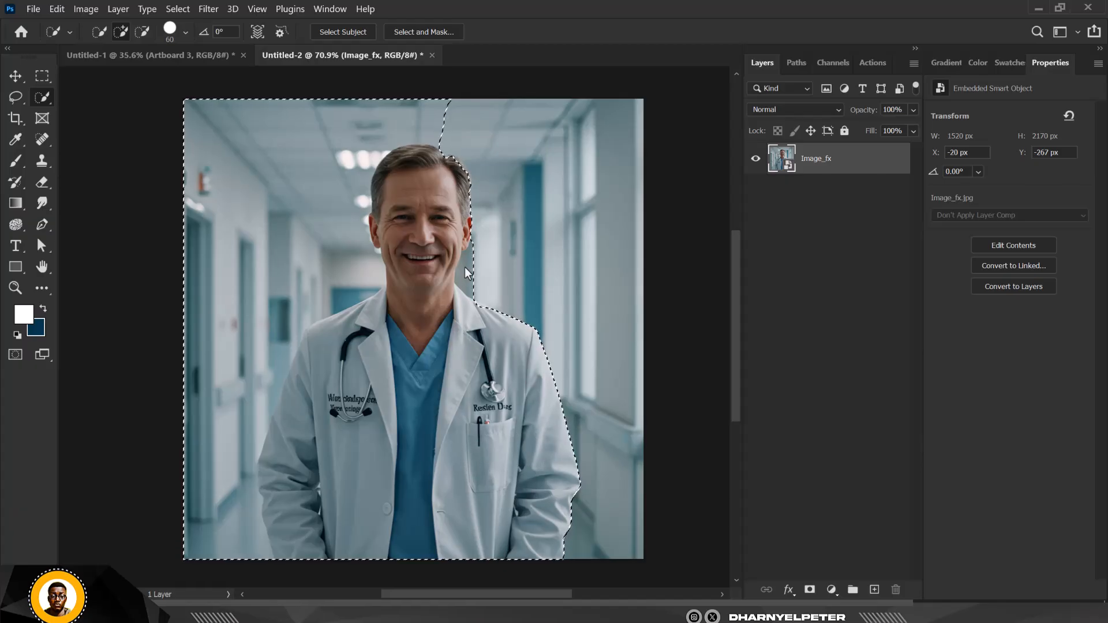
key(ctrl+d)
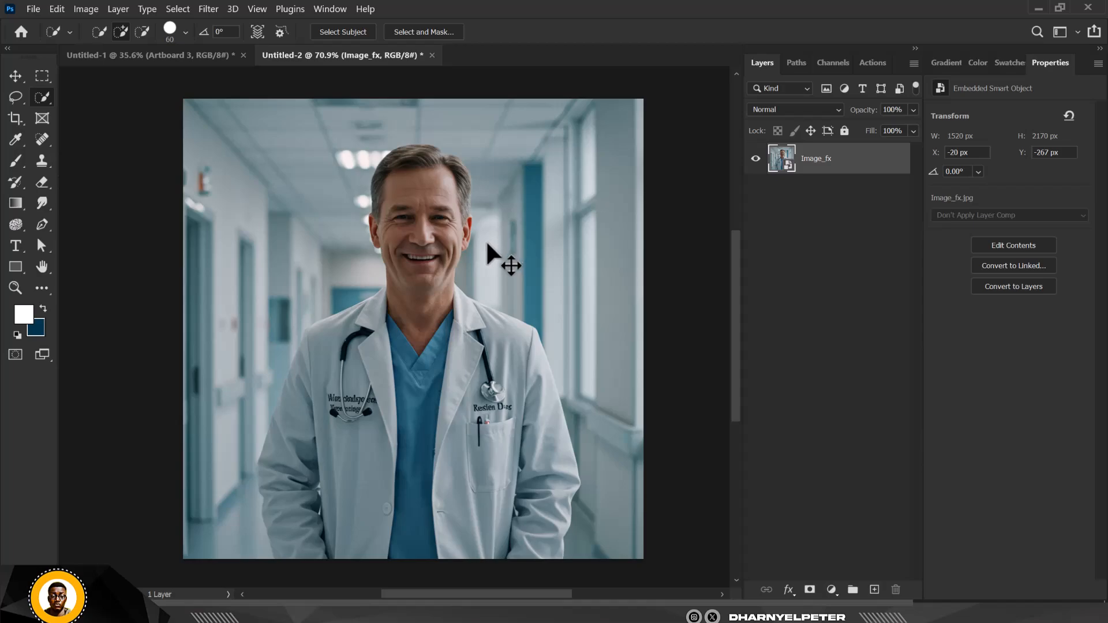
Step: Use the Crop tool at the 1 : 1 (Square) ratio to tighten the crop frame around the doctor from both sides
click(13, 121)
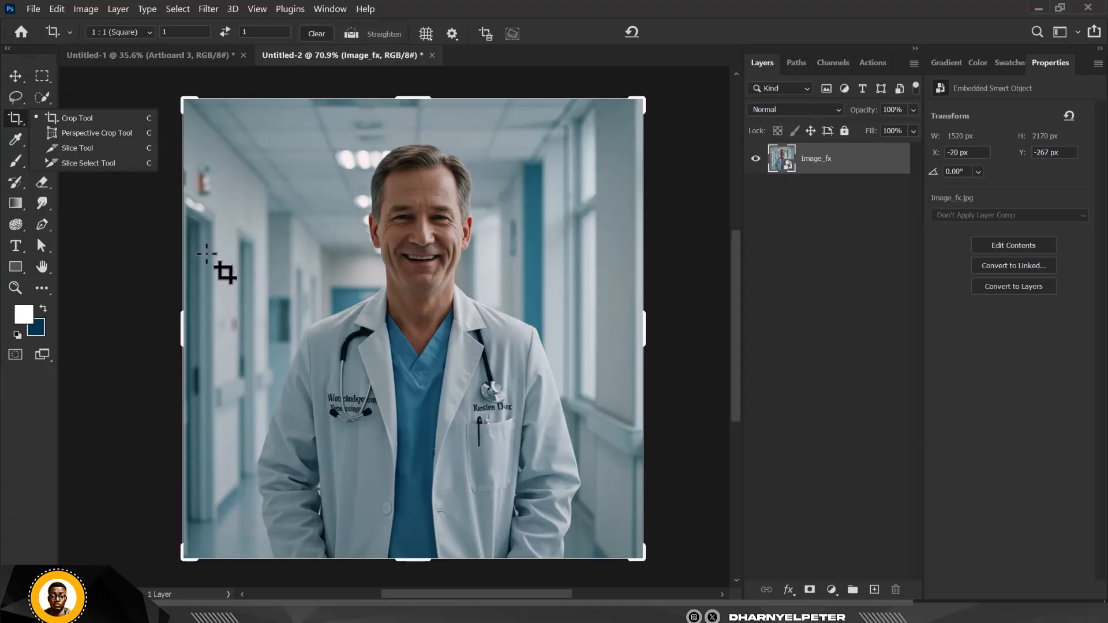
drag(183, 329, 194, 354)
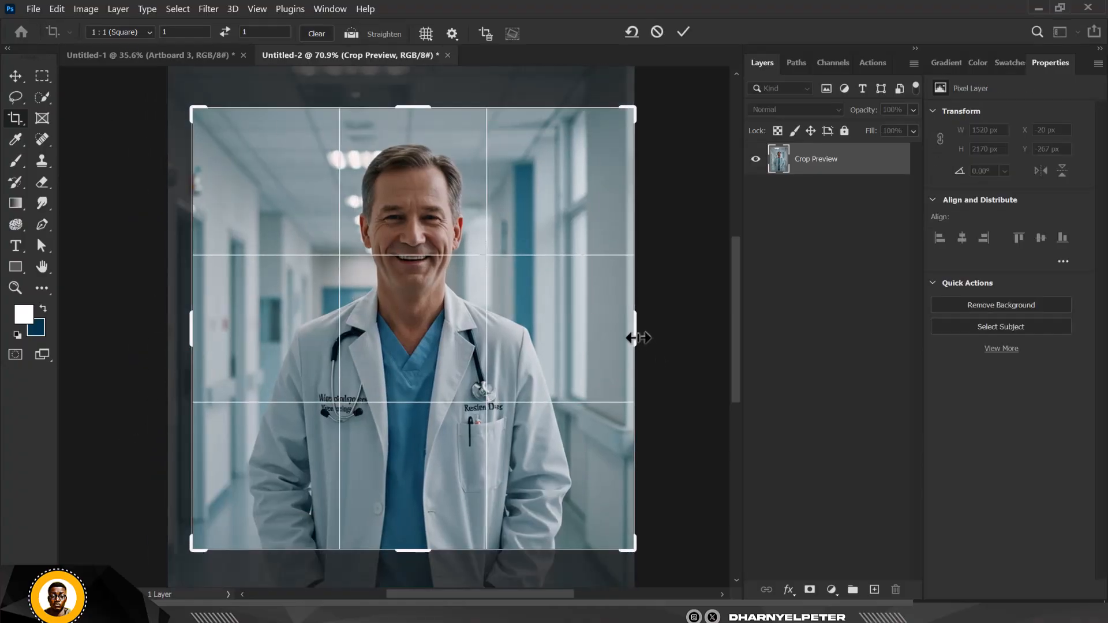
drag(639, 336, 626, 336)
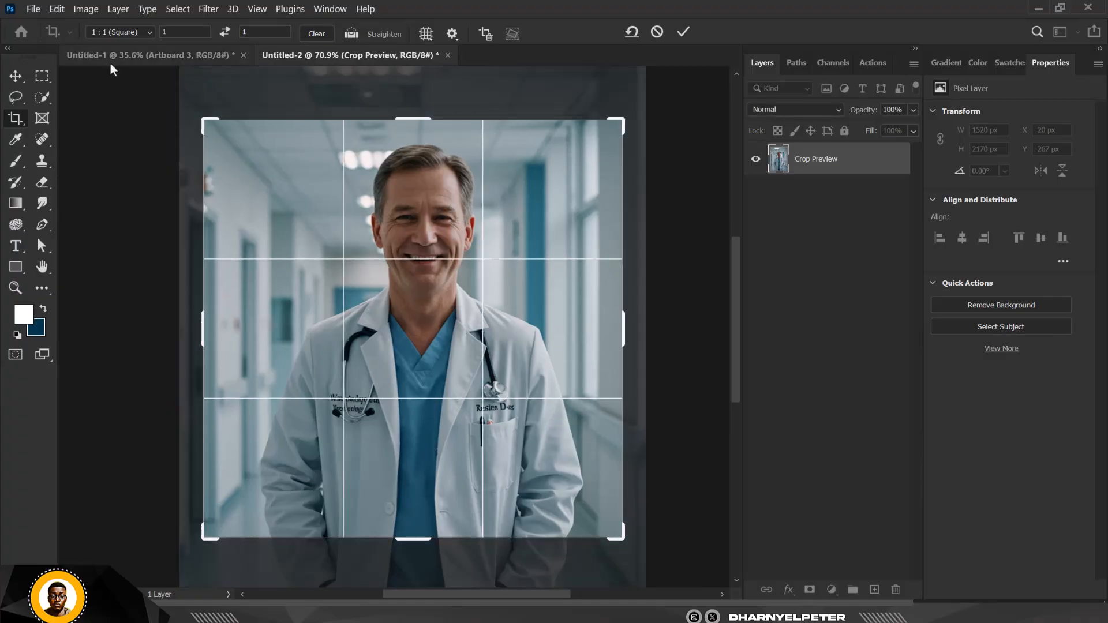
Step: Switch the crop preset to W x H x Resolution without fixed values and reshape the frame into a narrower portrait crop
click(139, 30)
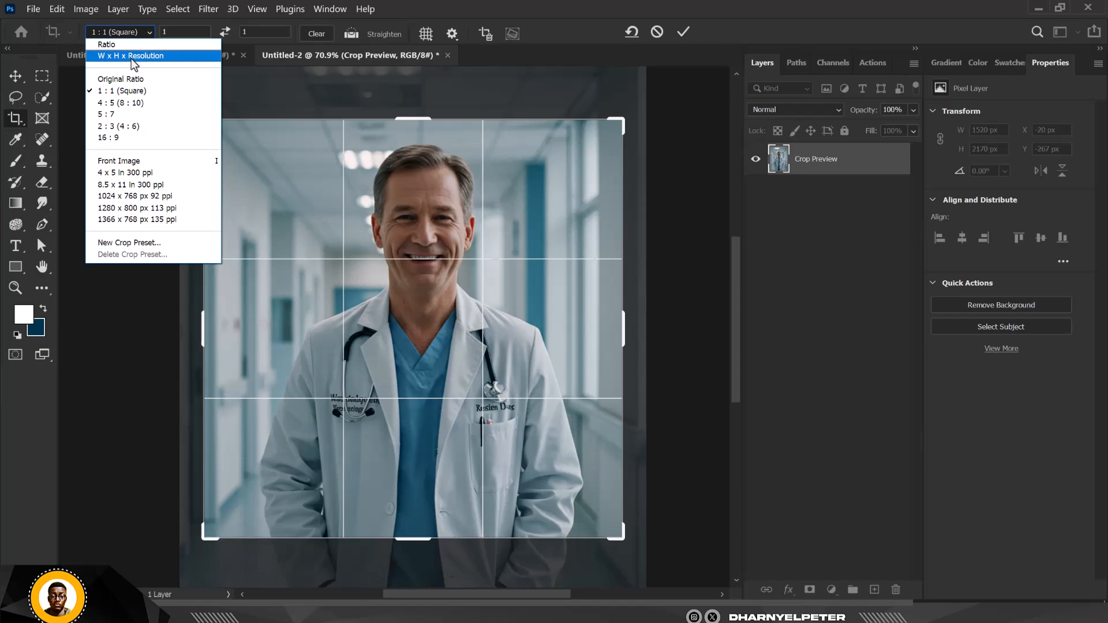
click(130, 56)
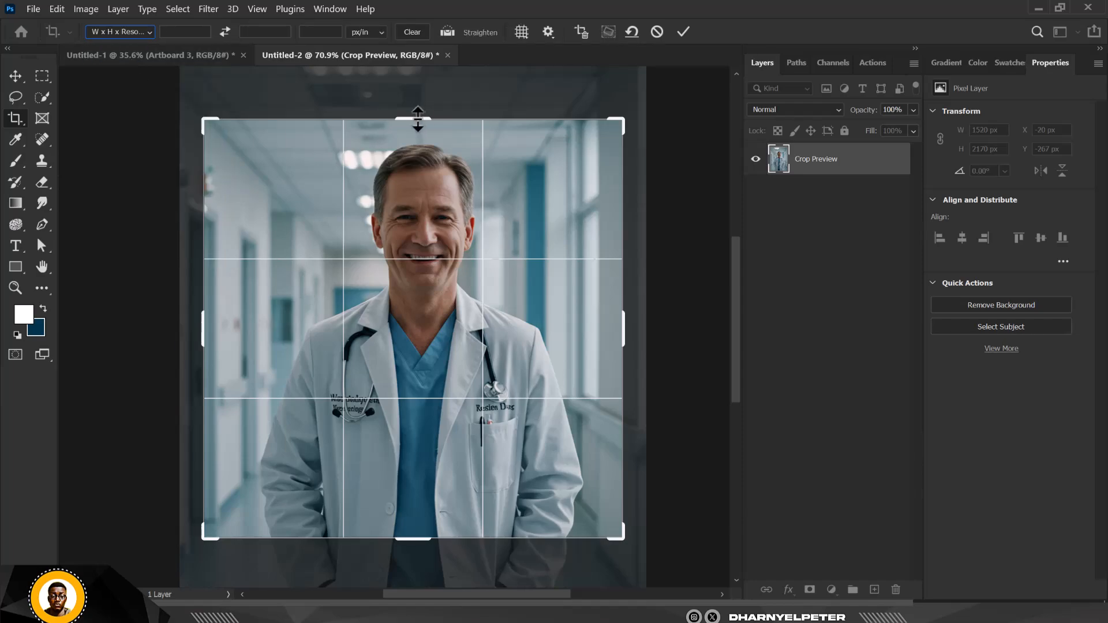
mouse_move(416, 118)
mouse_down()
mouse_move(421, 99)
mouse_move(423, 132)
mouse_move(433, 106)
mouse_up()
drag(202, 334, 227, 339)
drag(598, 327, 585, 325)
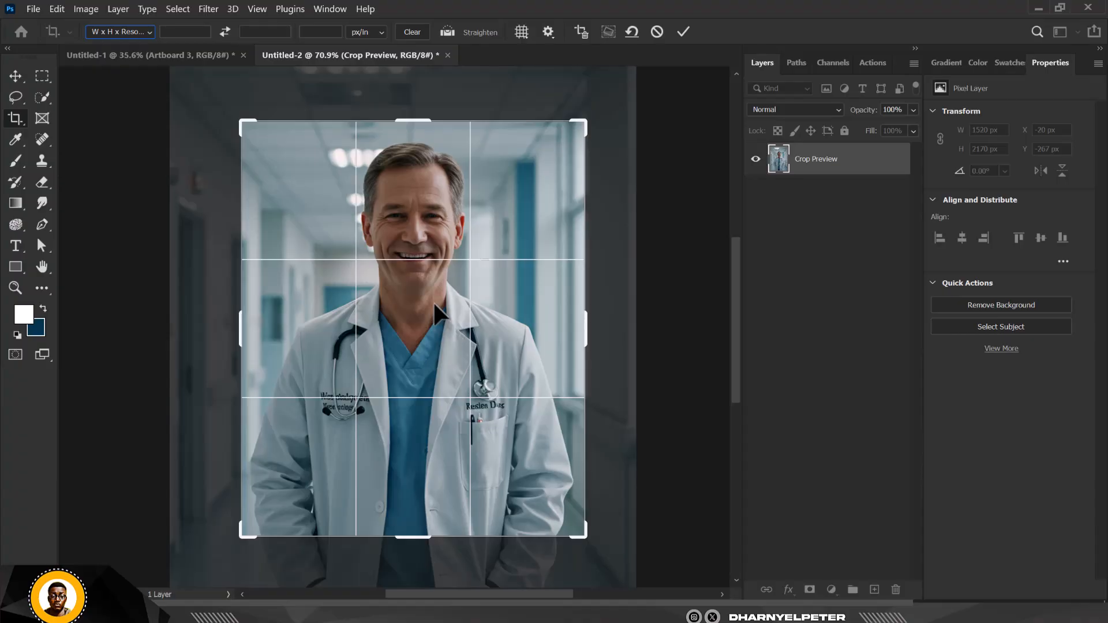
Step: Shift the photo slightly upward inside the crop frame and apply the portrait crop
mouse_move(465, 288)
mouse_down()
mouse_move(468, 303)
mouse_move(472, 273)
mouse_move(471, 286)
mouse_move(462, 279)
mouse_up()
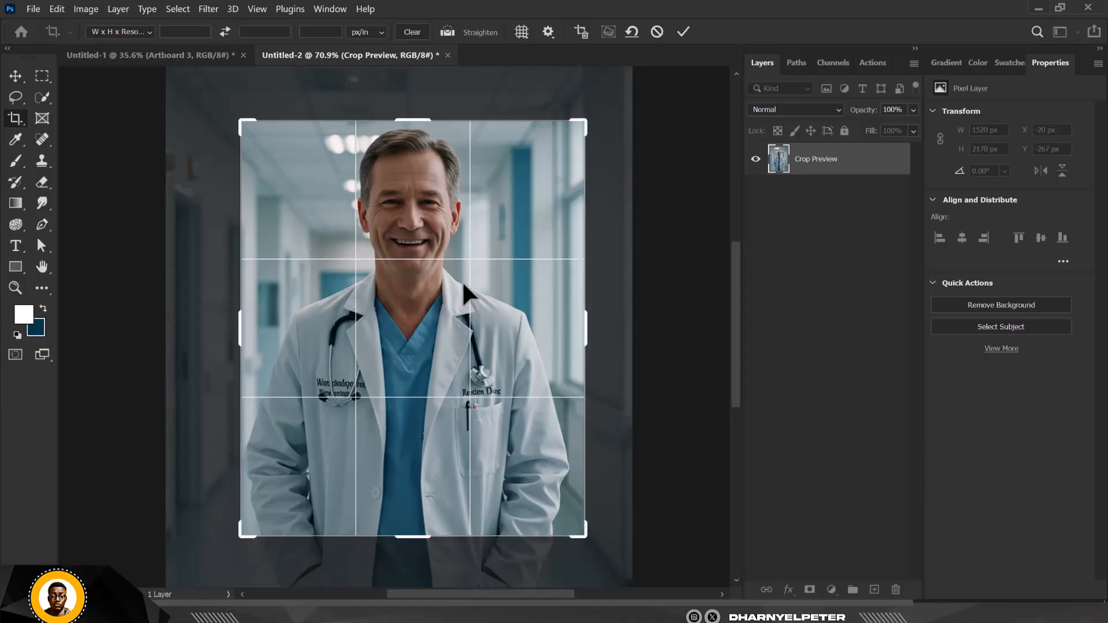
key(Return)
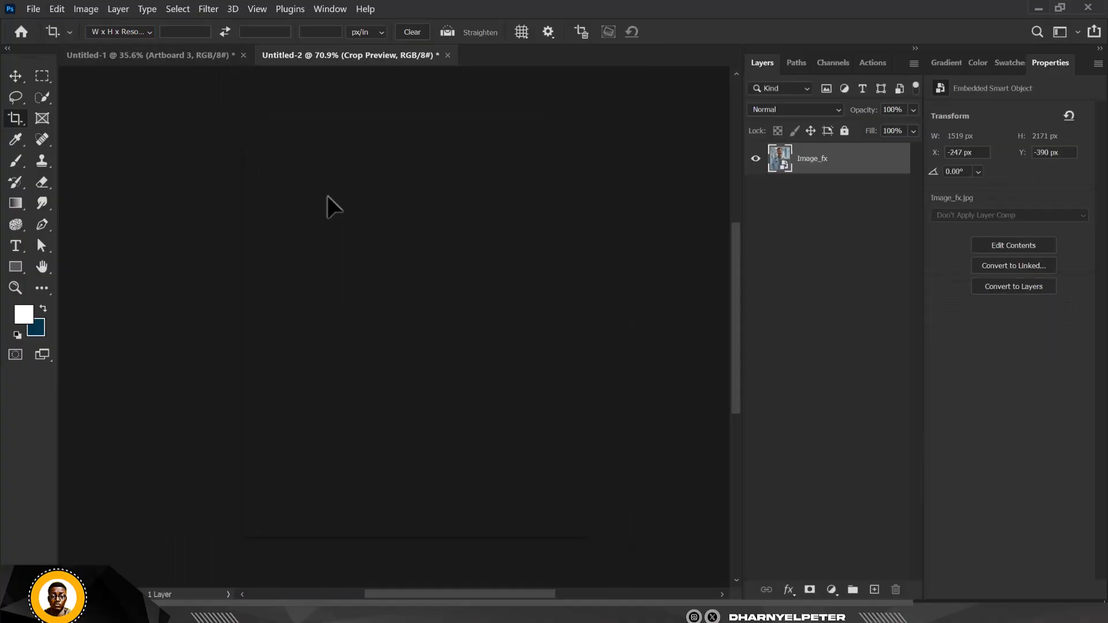
scroll(425, 152, down, 2)
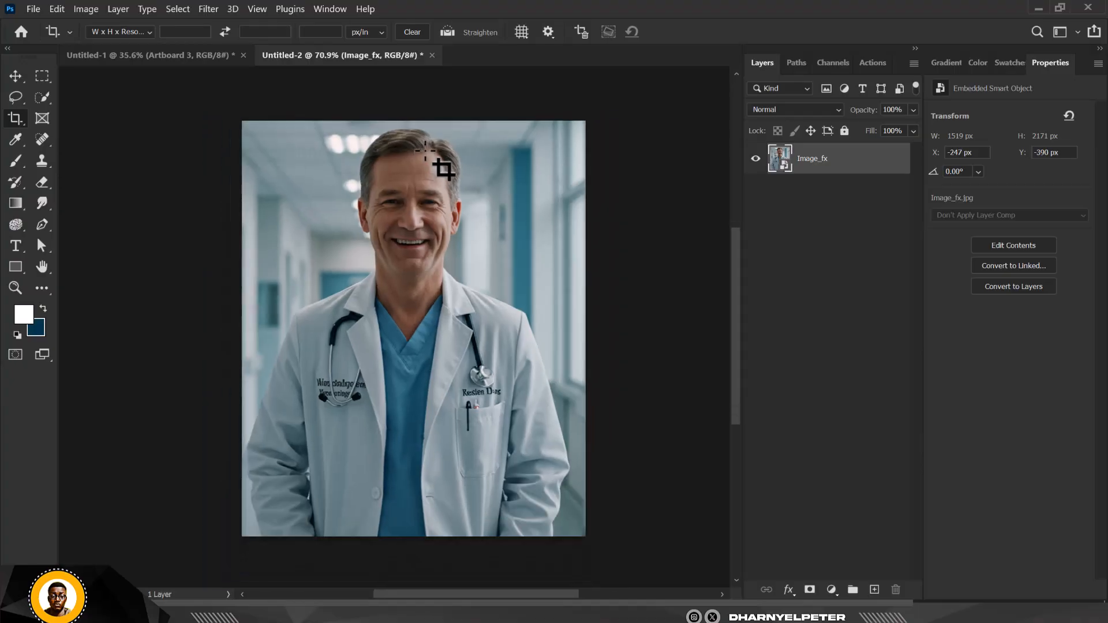
scroll(443, 169, up, 2)
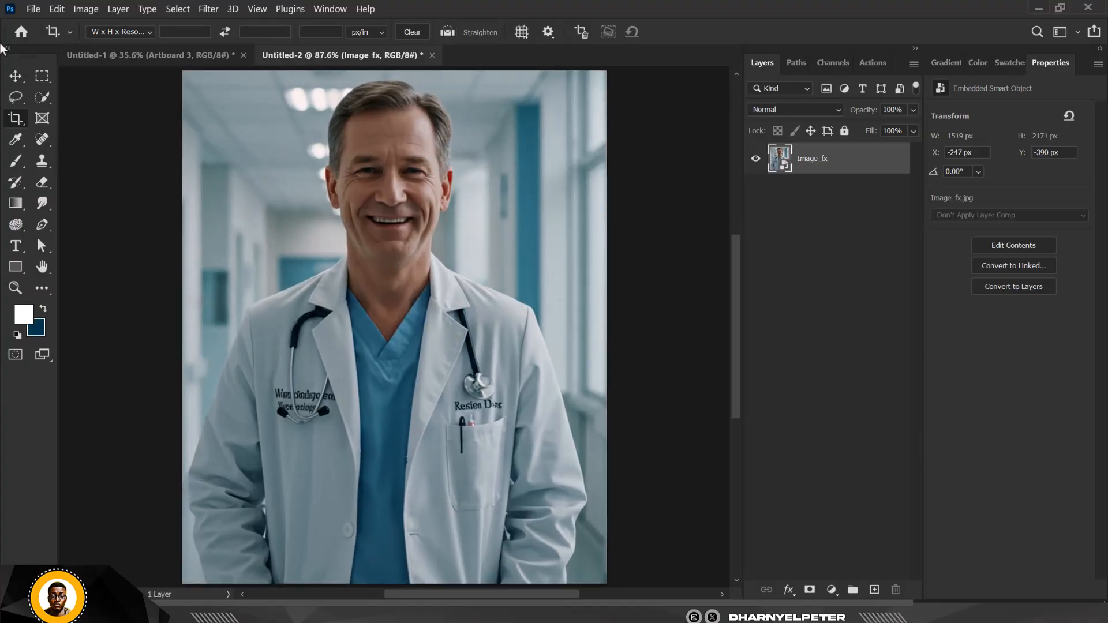
click(123, 31)
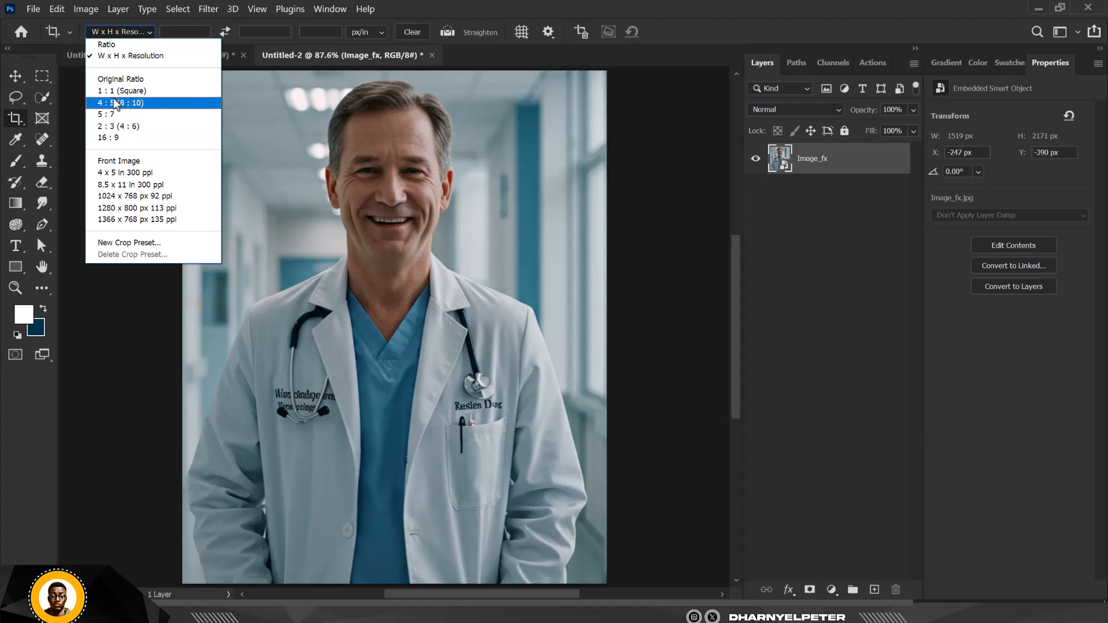
Step: Switch to File Explorer and open the inner PREMIUM IMAGES' folder of GRAPHICS BUNDLE 1.0 in Downloads
click(28, 13)
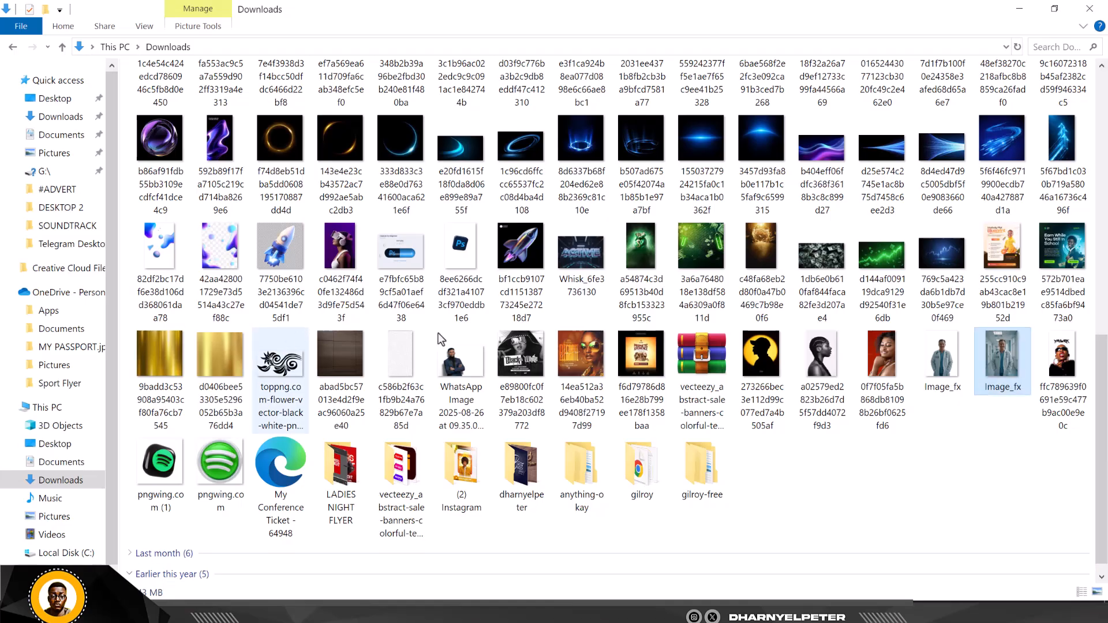
scroll(701, 297, down, 2)
double_click(391, 479)
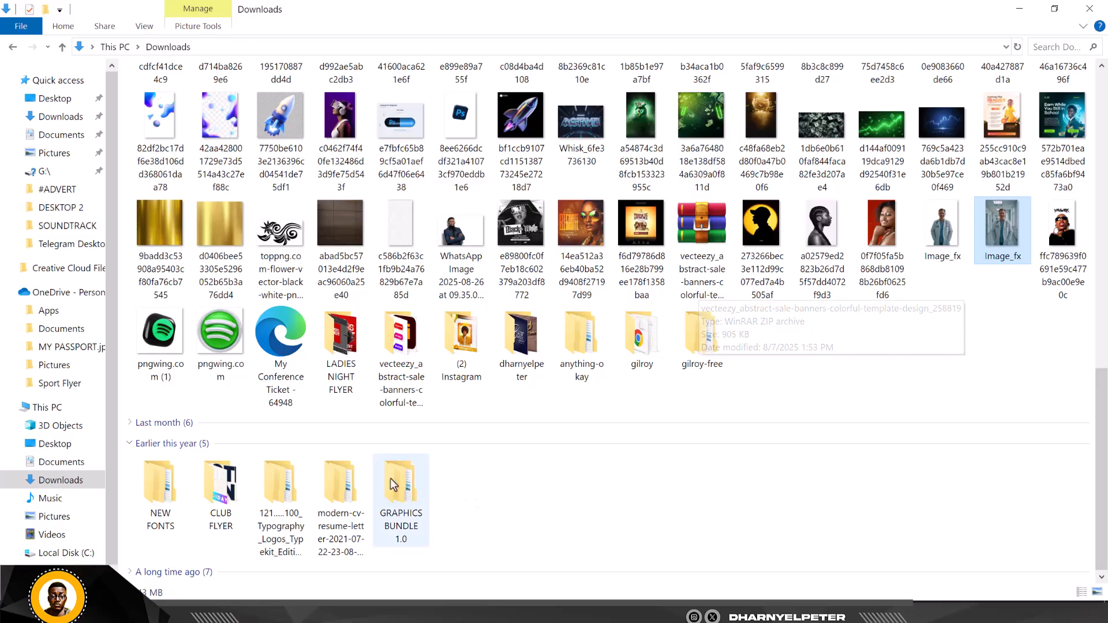
double_click(187, 93)
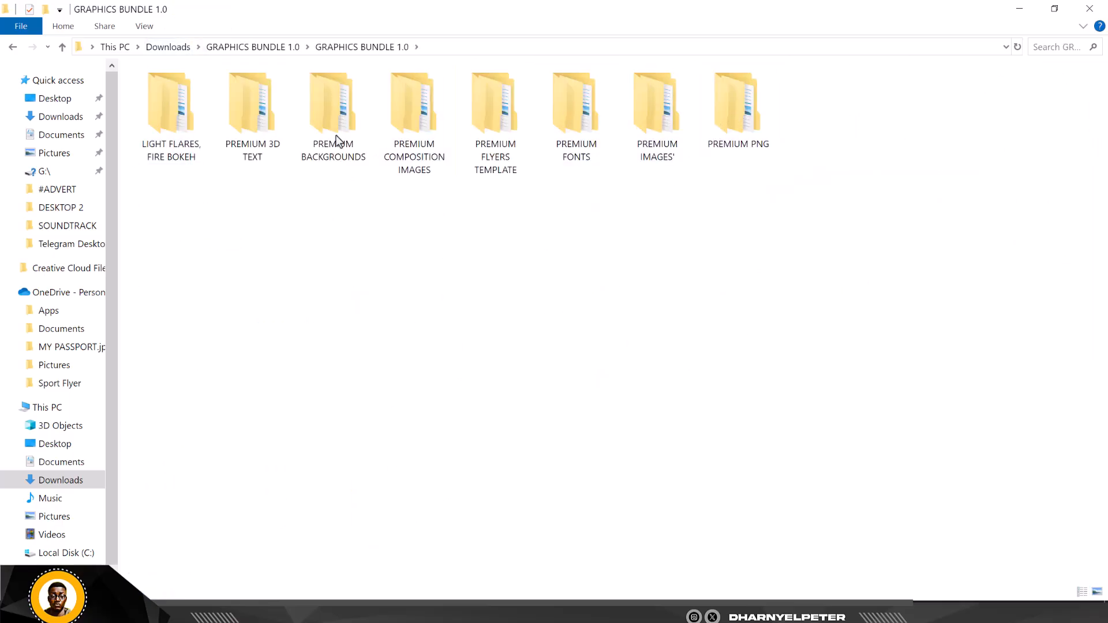
double_click(685, 121)
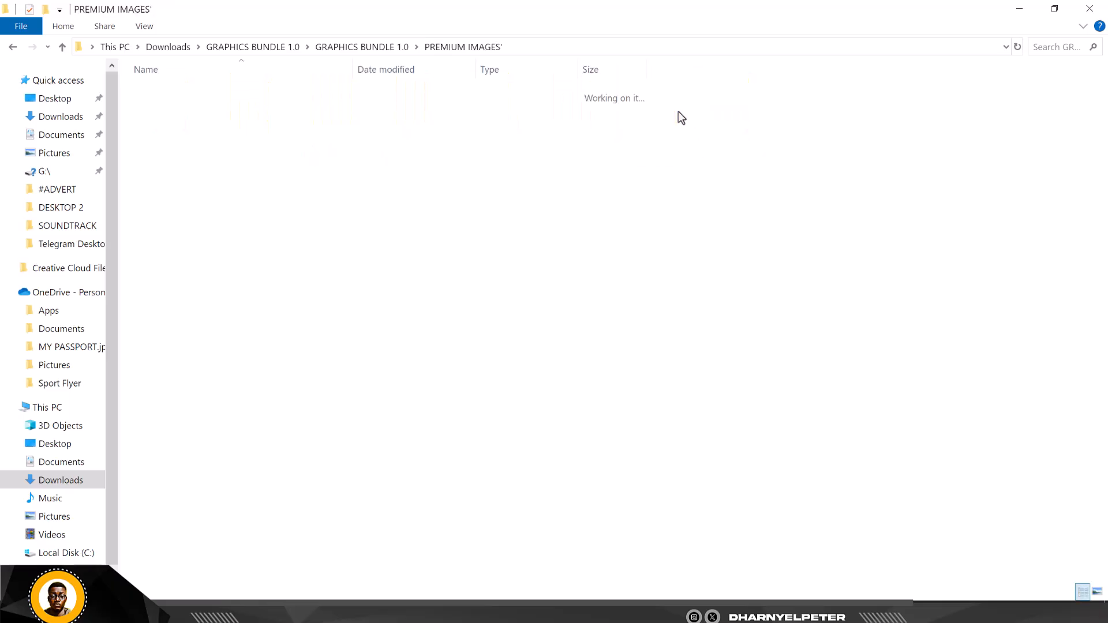
double_click(195, 96)
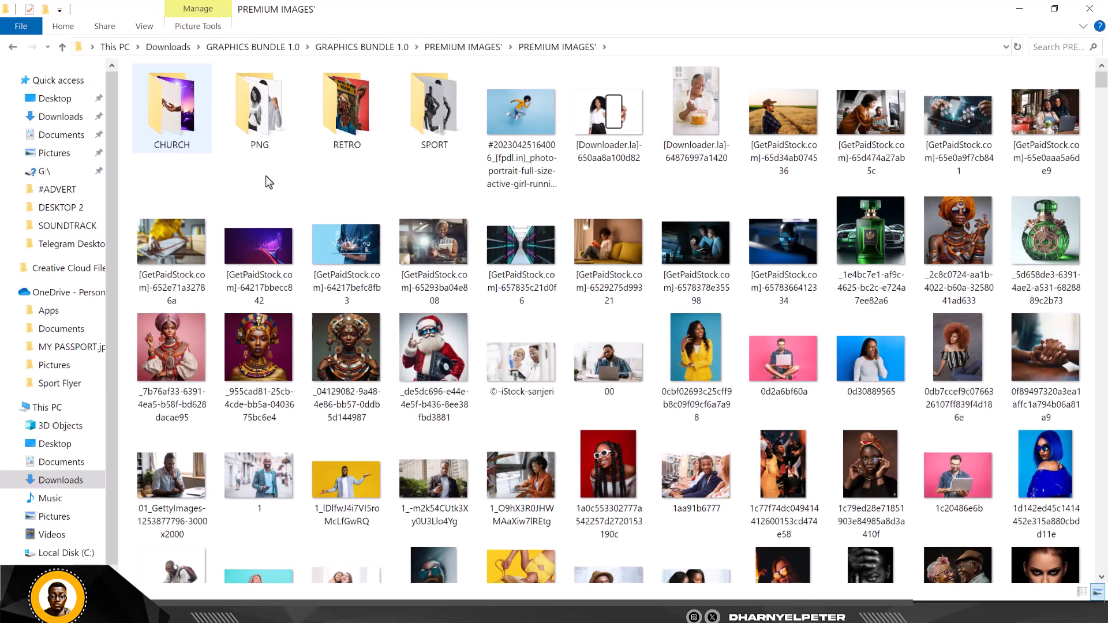
Step: Browse the stock photos and open the farmer picture [GetPaidStock.com]-65d34ab074536 in Photoshop as a separate document
scroll(520, 277, down, 15)
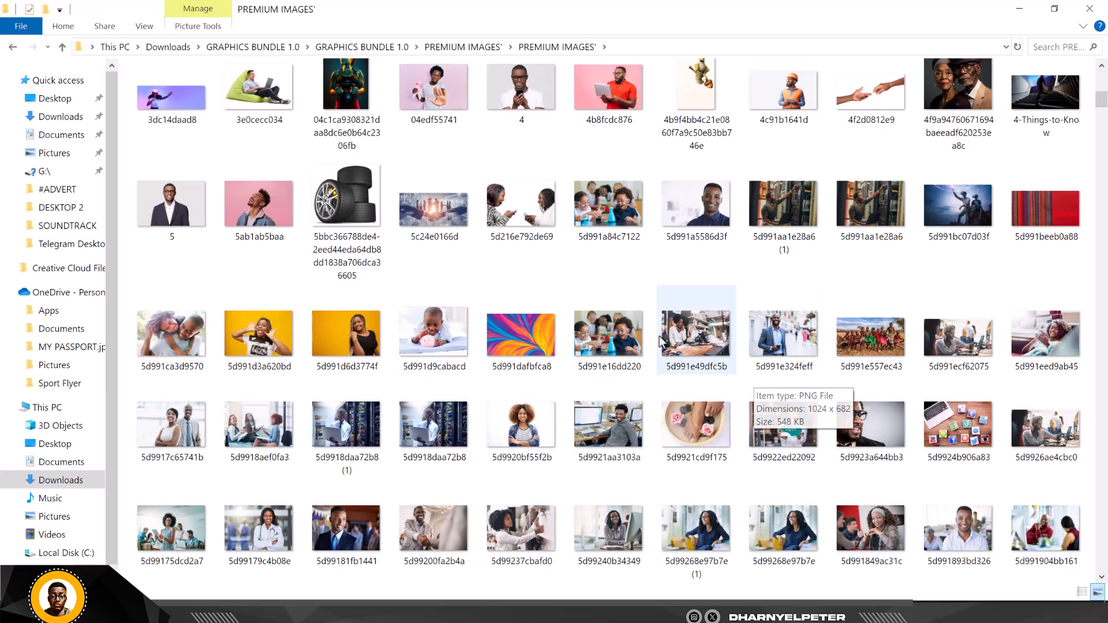
scroll(625, 327, down, 5)
scroll(625, 327, up, 5)
scroll(627, 333, up, 15)
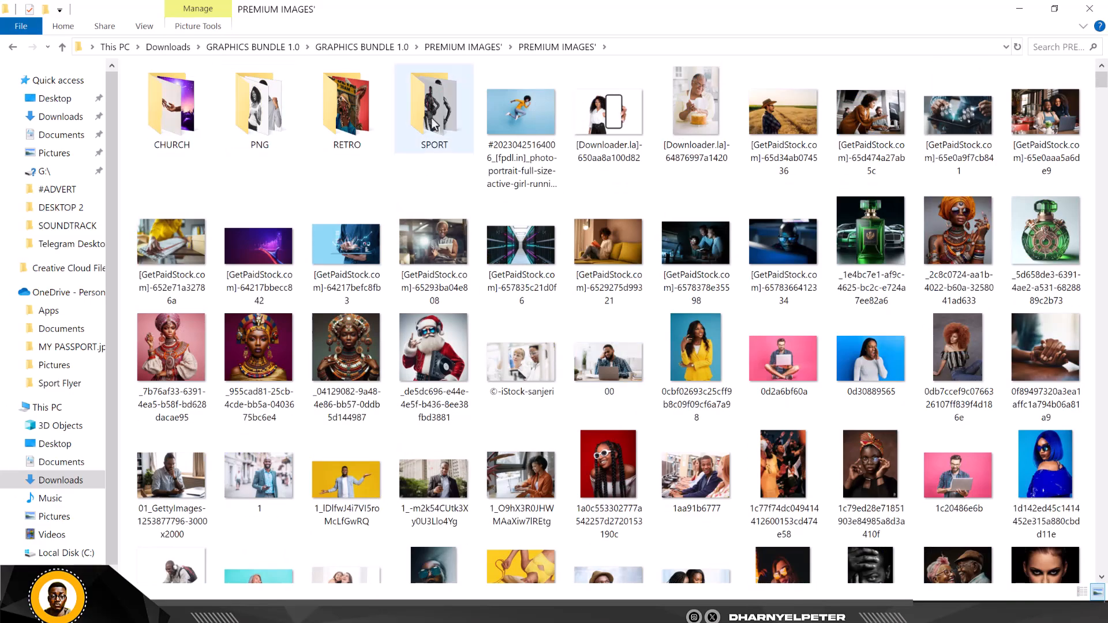
click(783, 122)
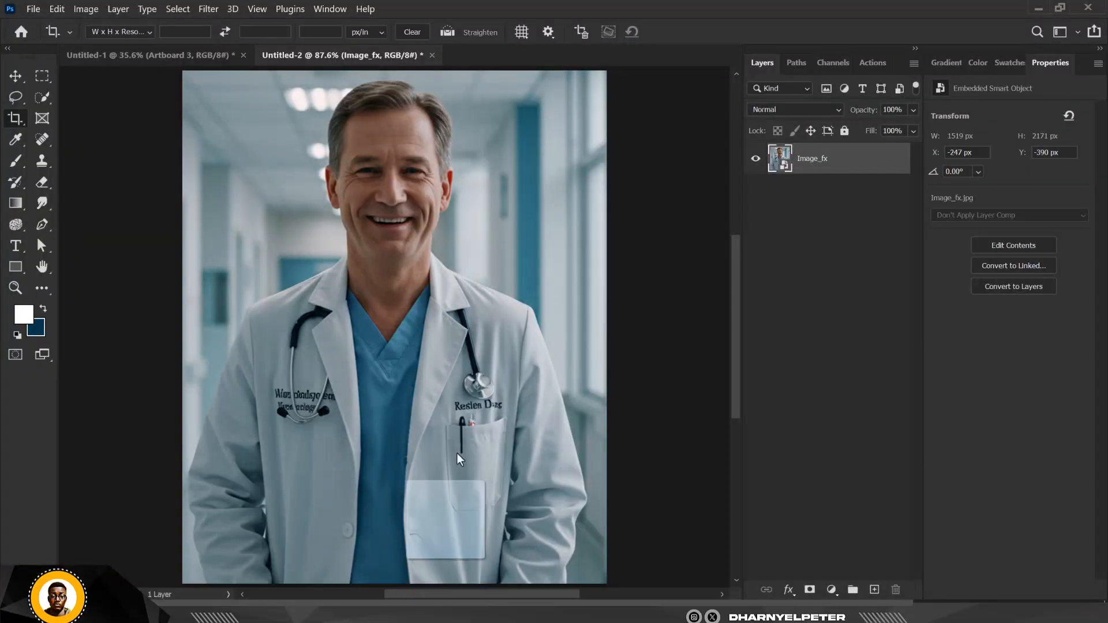
drag(457, 452, 610, 52)
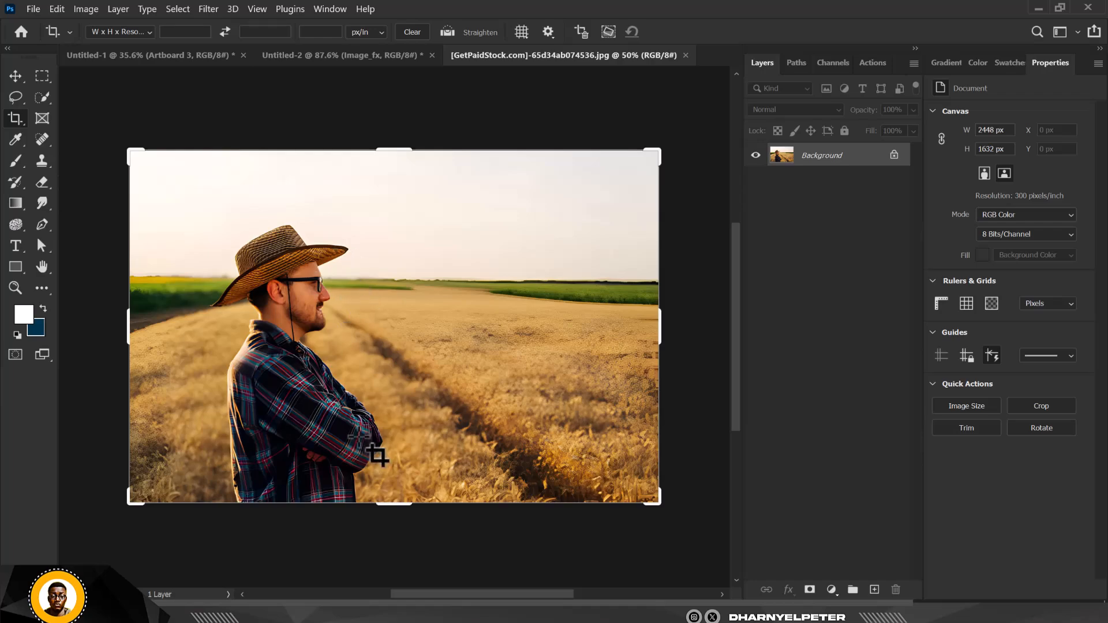
Step: Set the crop preset to 4 : 5 (8 : 10) and move the photo so the farmer sits inside the portrait frame
click(121, 31)
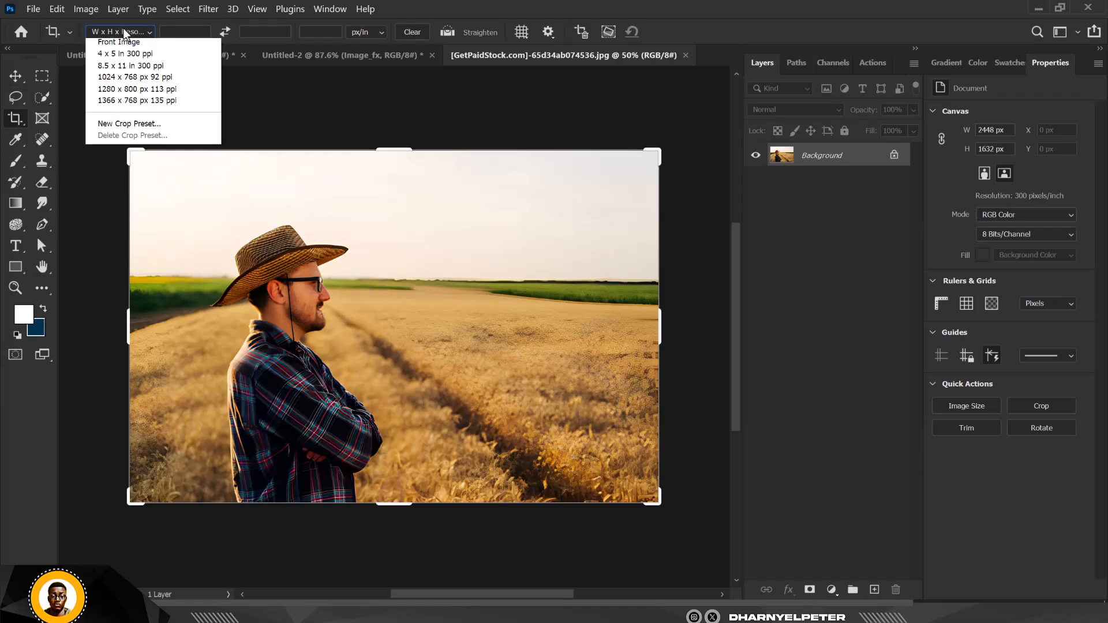
click(117, 104)
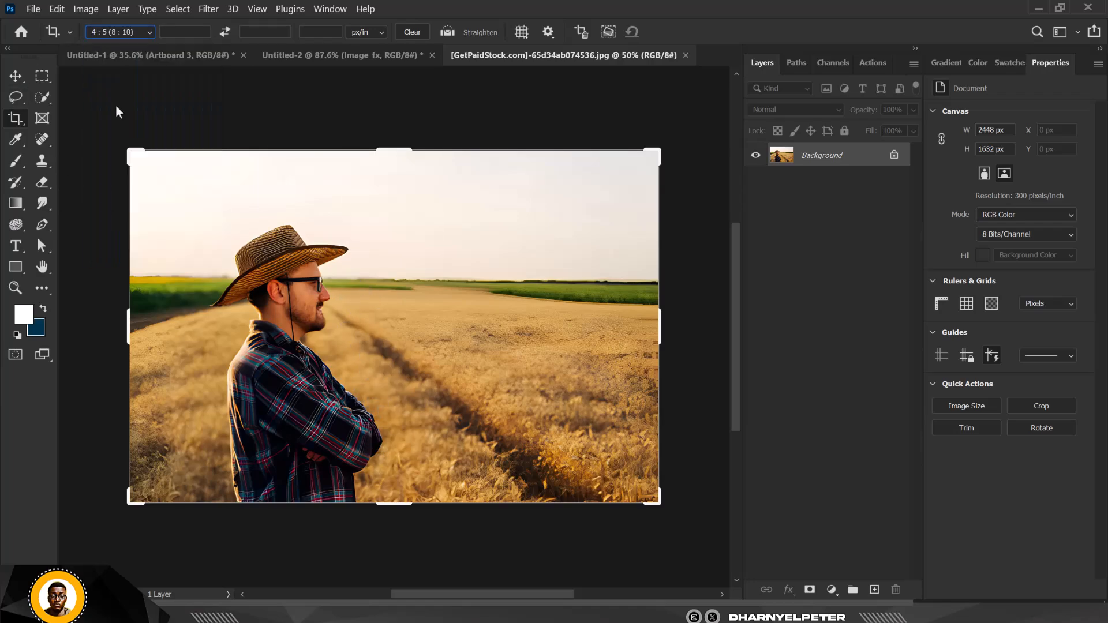
drag(446, 314, 479, 299)
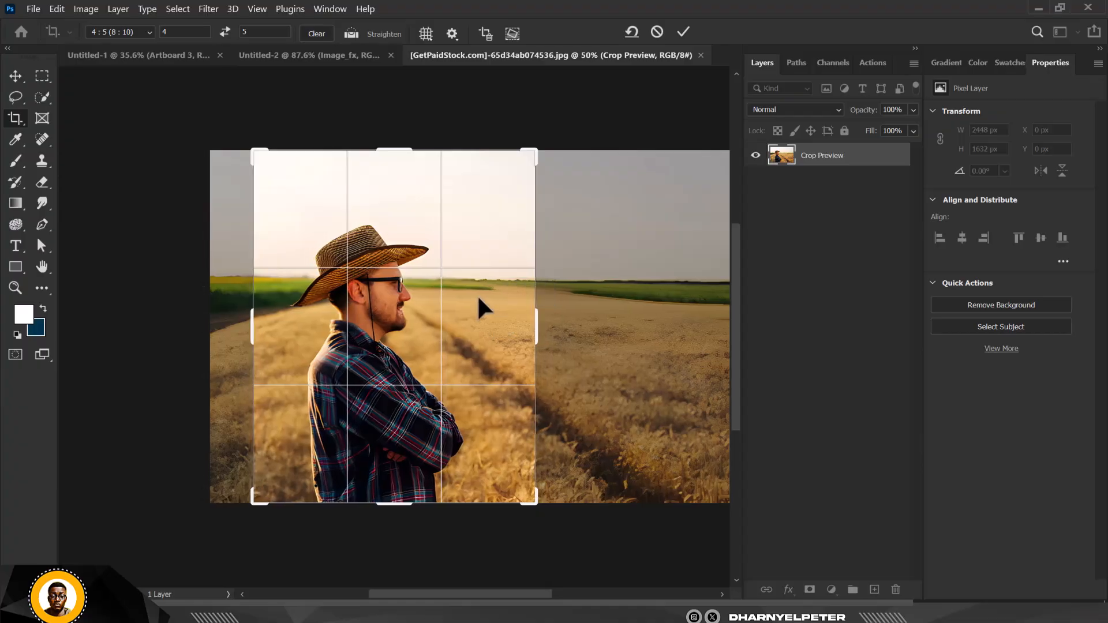
Step: Nudge the photo to the right in small steps to centre the farmer in the crop frame, and apply the crop
key(Right)
key(Right)
key(Right)
key(Right)
key(Right)
key(Right)
key(Right)
key(Right)
key(Right)
key(Right)
key(Right)
key(Right)
key(Right)
key(Right)
key(Right)
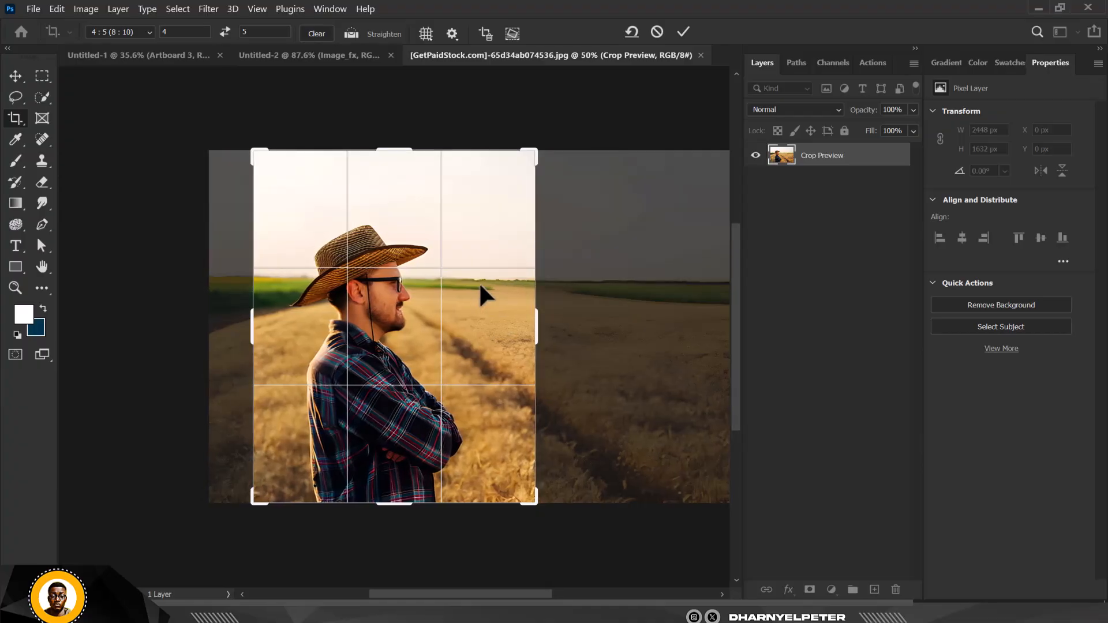
key(Right)
key(Right)
key(Right)
key(Right)
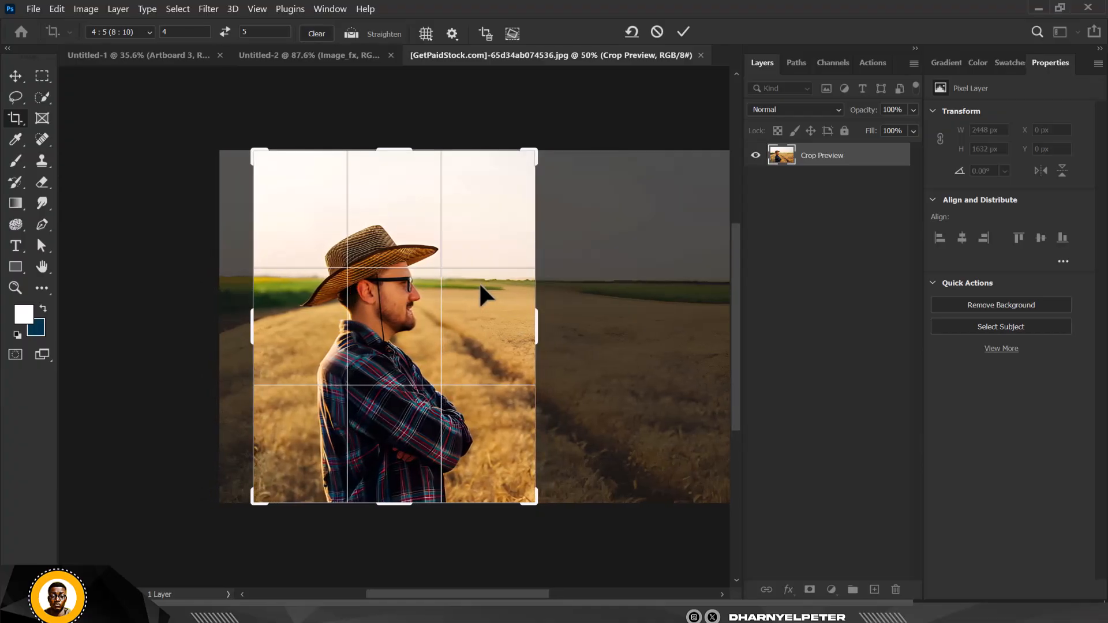
key(Right)
key(Right)
key(Right)
key(Right)
key(Right)
key(Right)
key(Right)
key(Right)
key(Right)
key(Right)
key(Right)
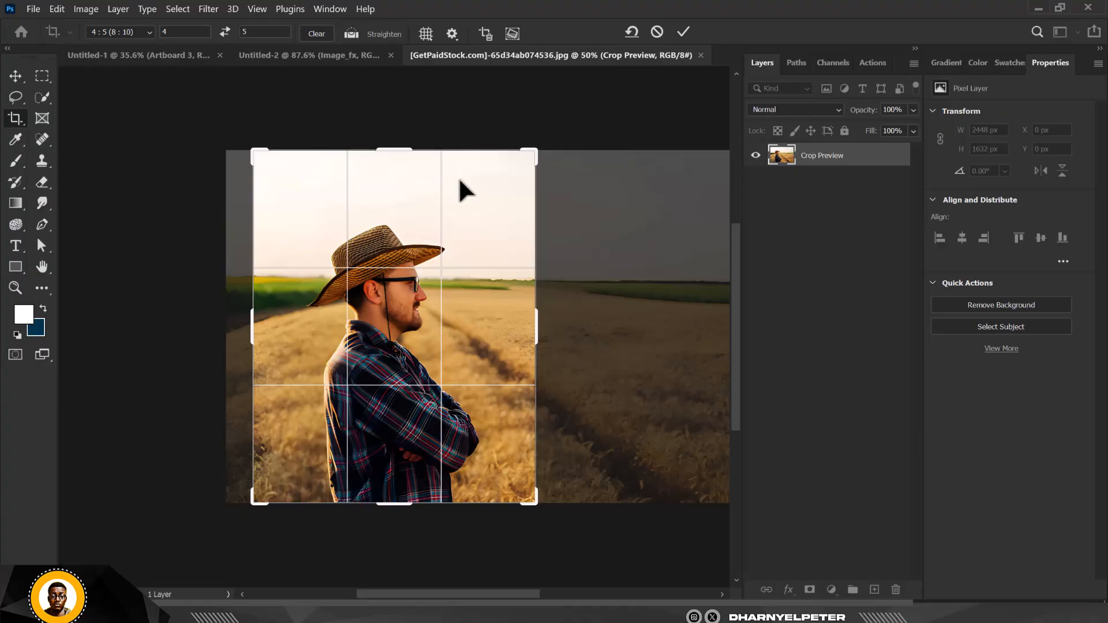
key(Return)
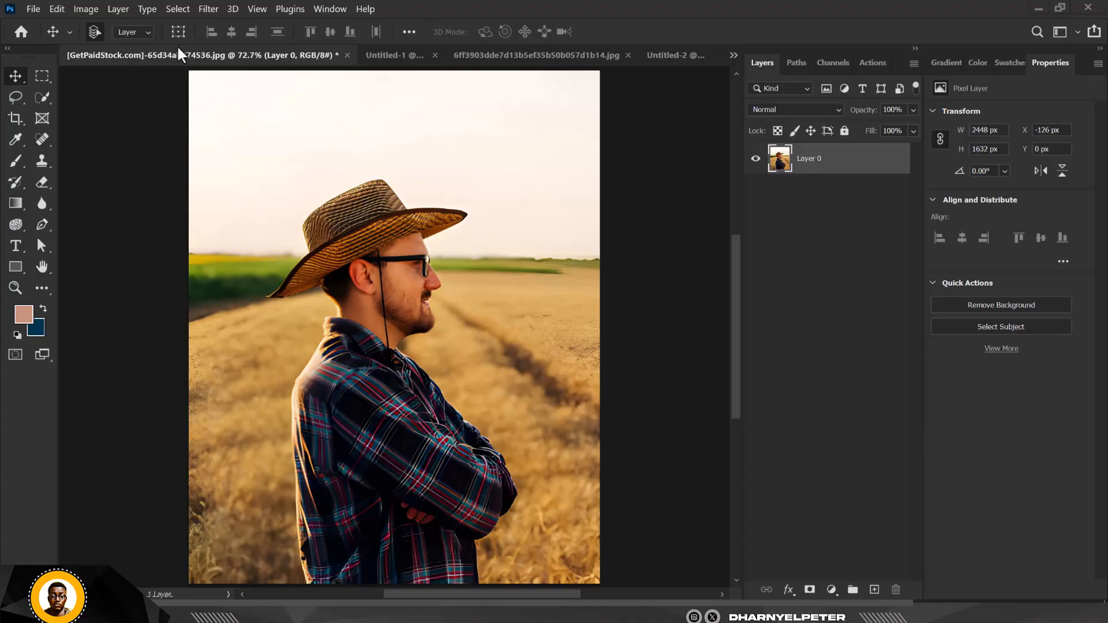
Step: Activate the Brush Tool and switch to the Untitled-3 document with the dark brown fill
click(14, 161)
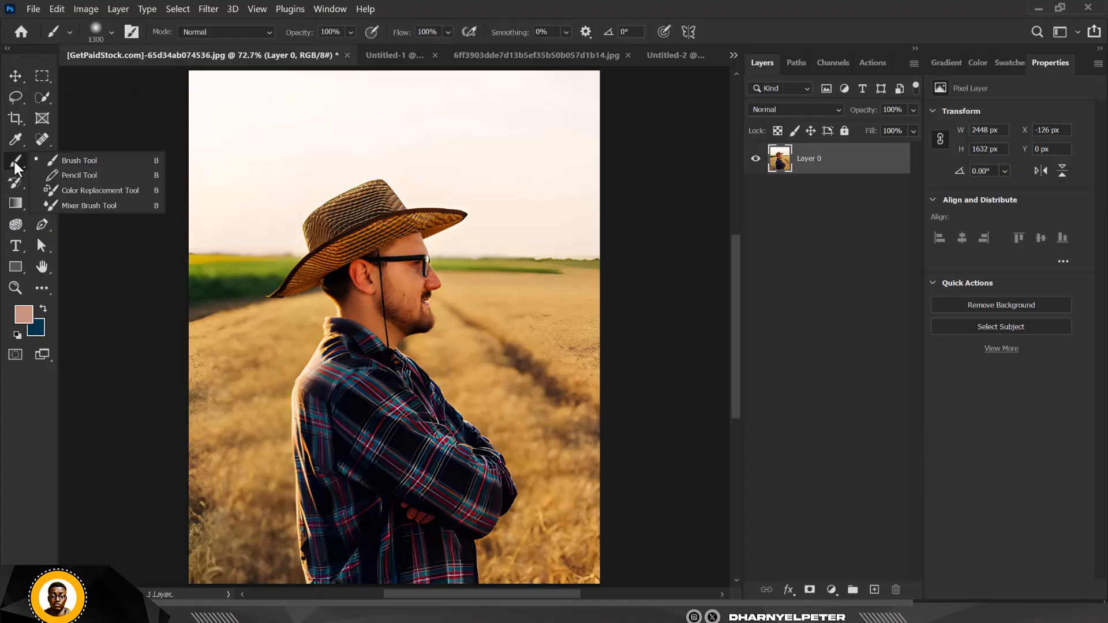
click(77, 160)
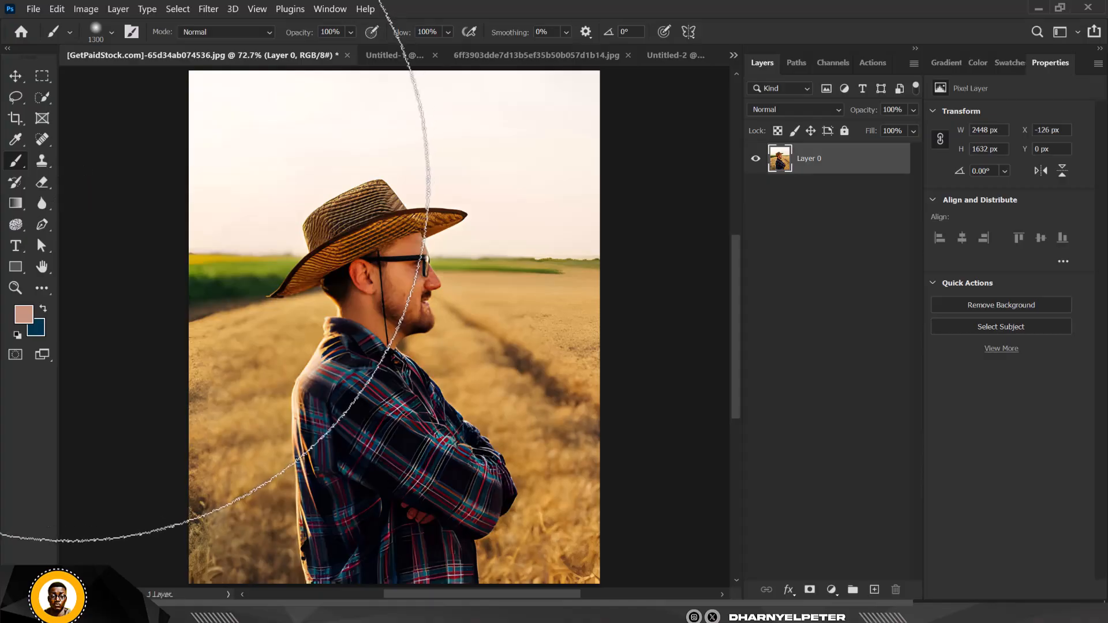
click(652, 53)
click(734, 55)
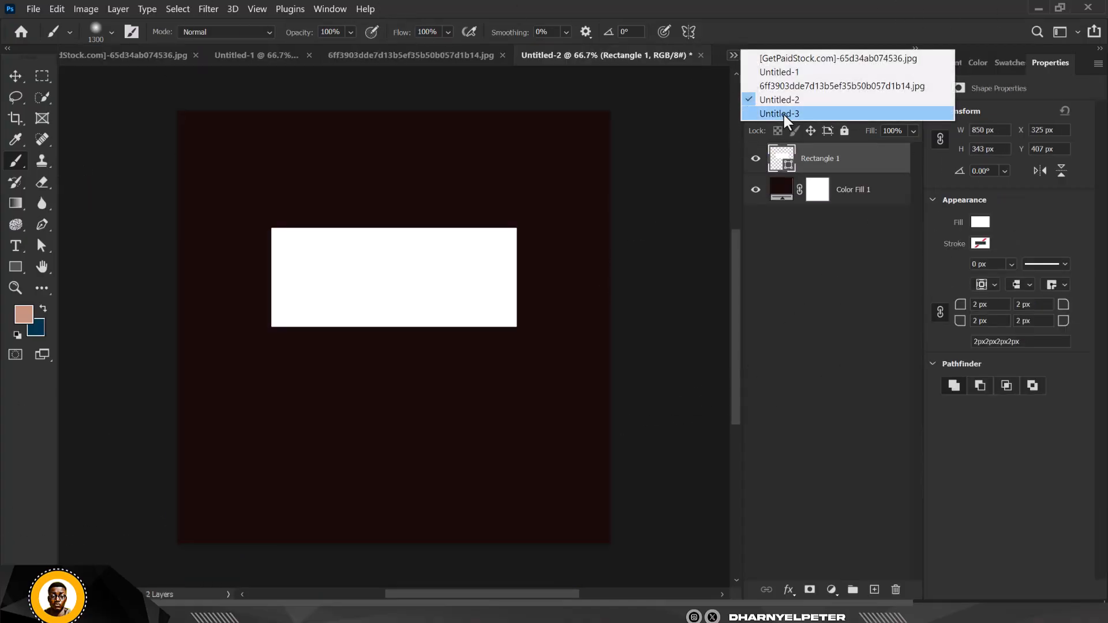
click(729, 54)
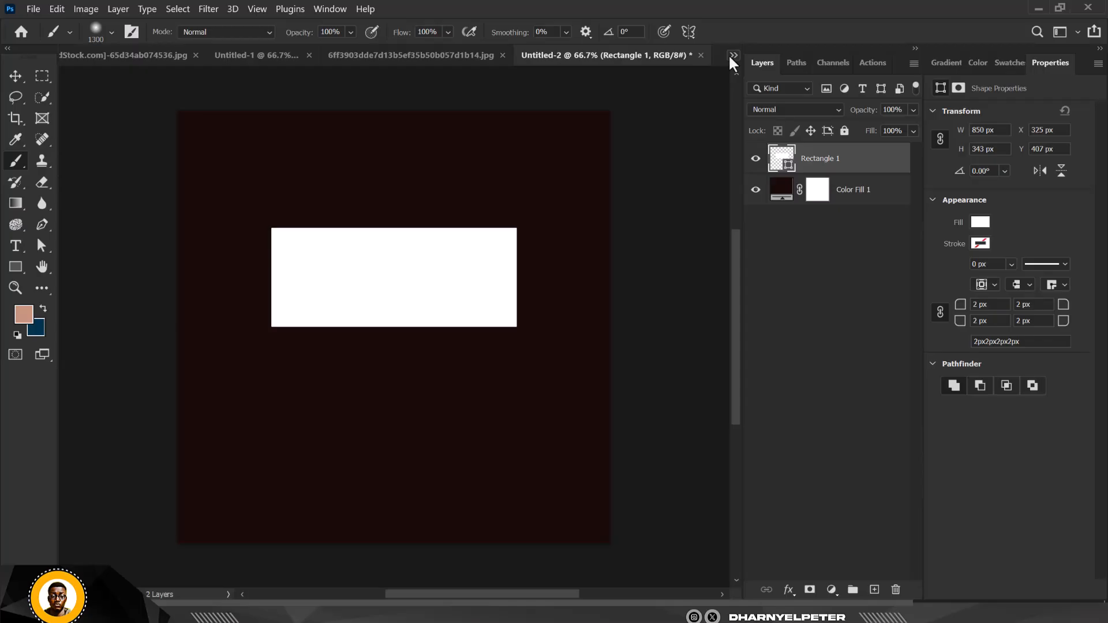
click(733, 55)
click(794, 114)
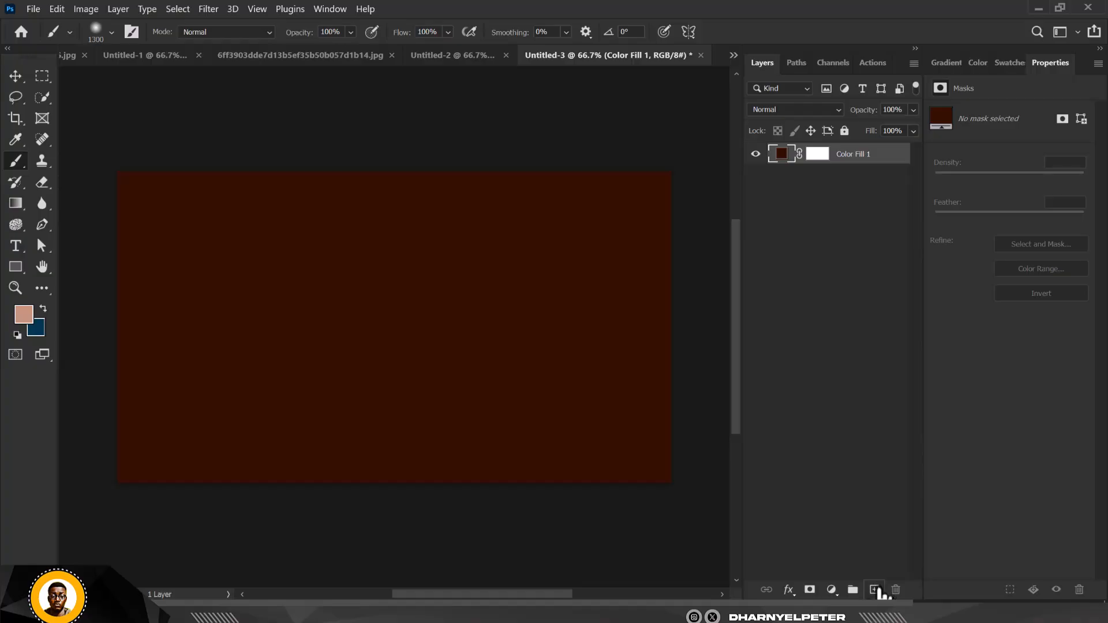
Step: Add a new empty layer above the Color Fill 1 layer, undo it and add it again
click(876, 589)
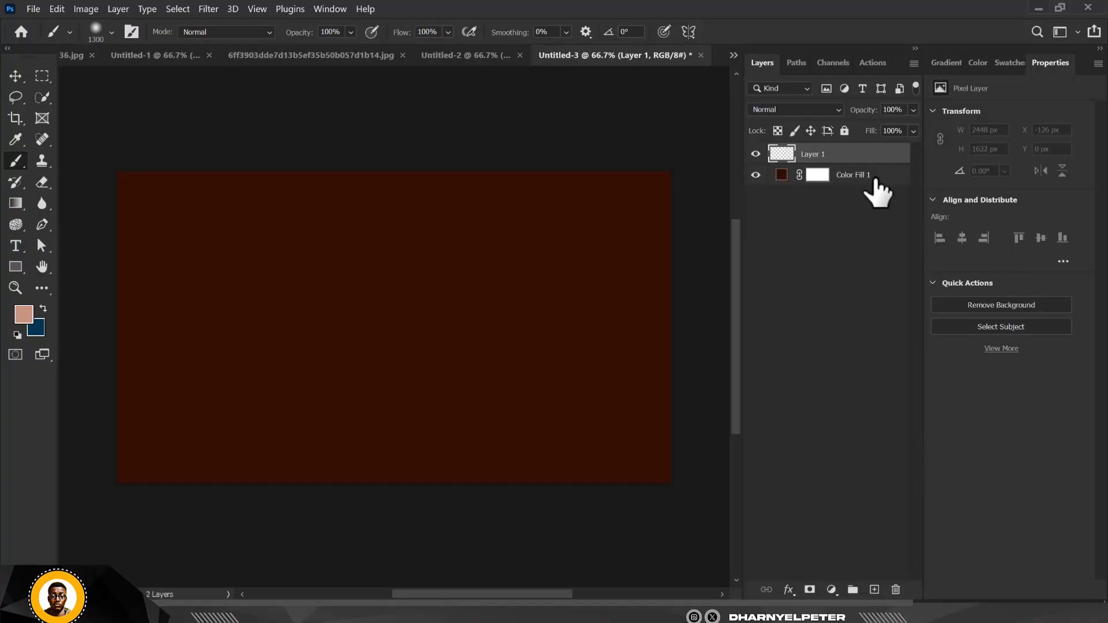
key(ctrl+z)
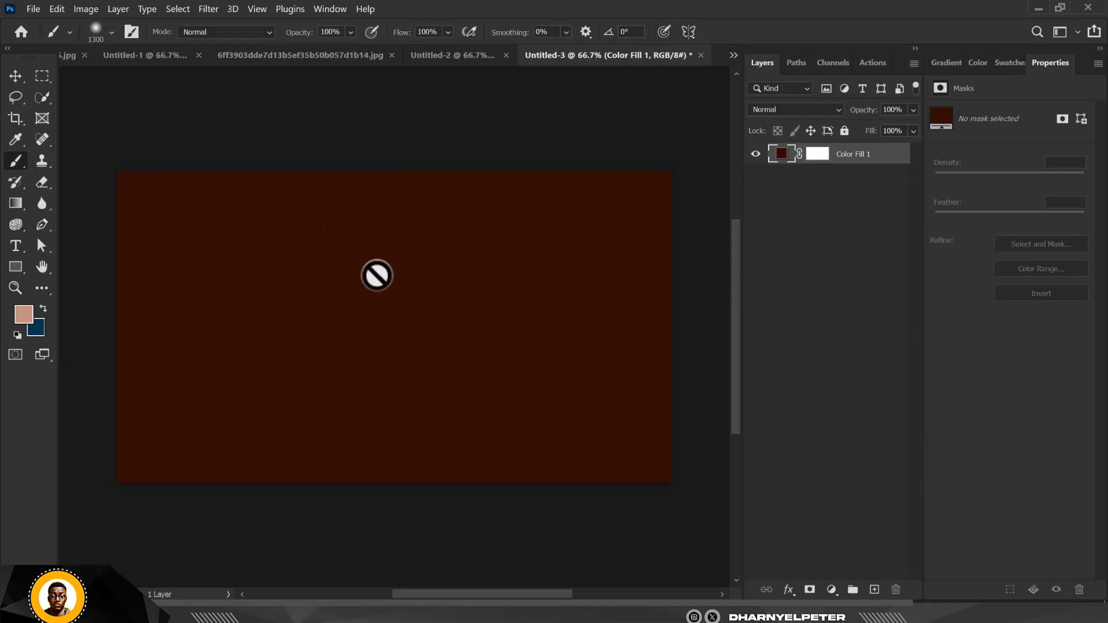
click(874, 590)
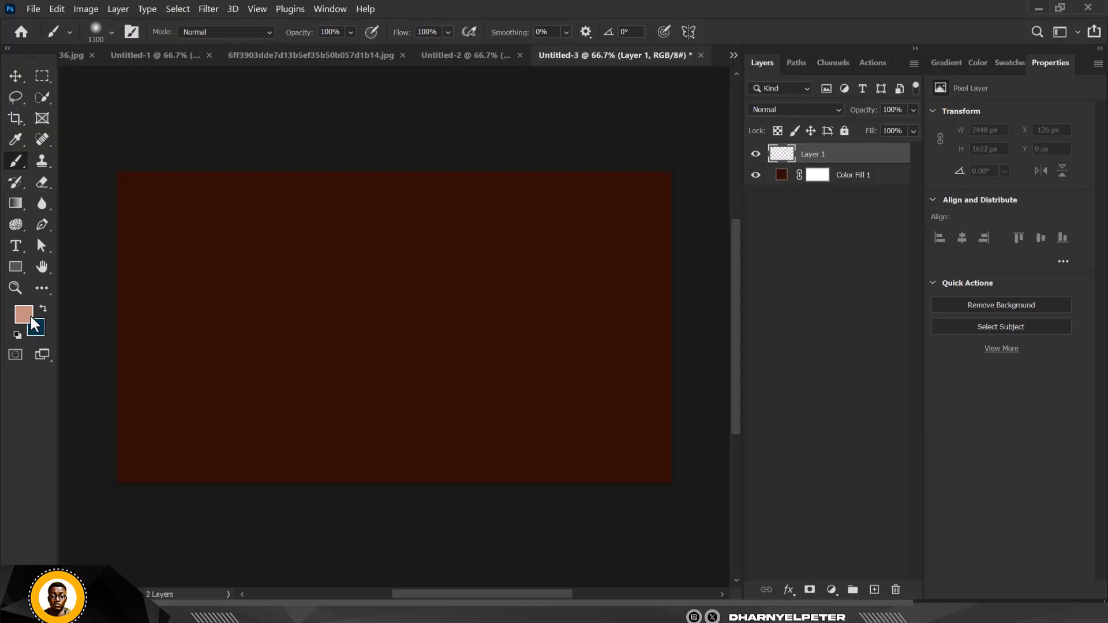
Step: Look through the available brush preset groups, collapsing the General Brushes and halftone groups
click(112, 32)
scroll(148, 241, up, 5)
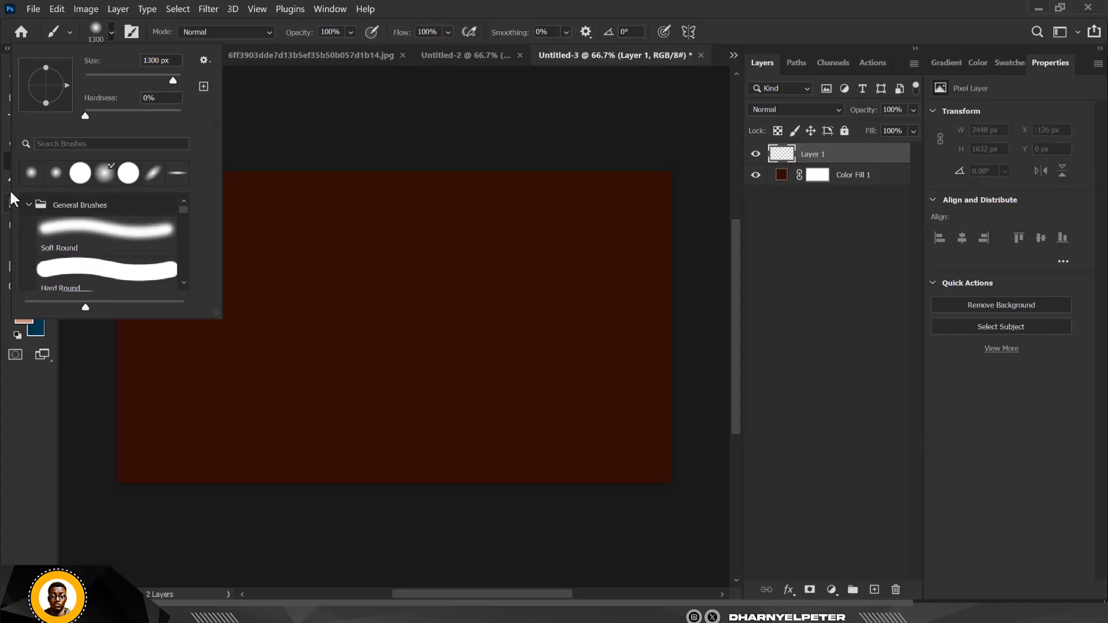
click(30, 204)
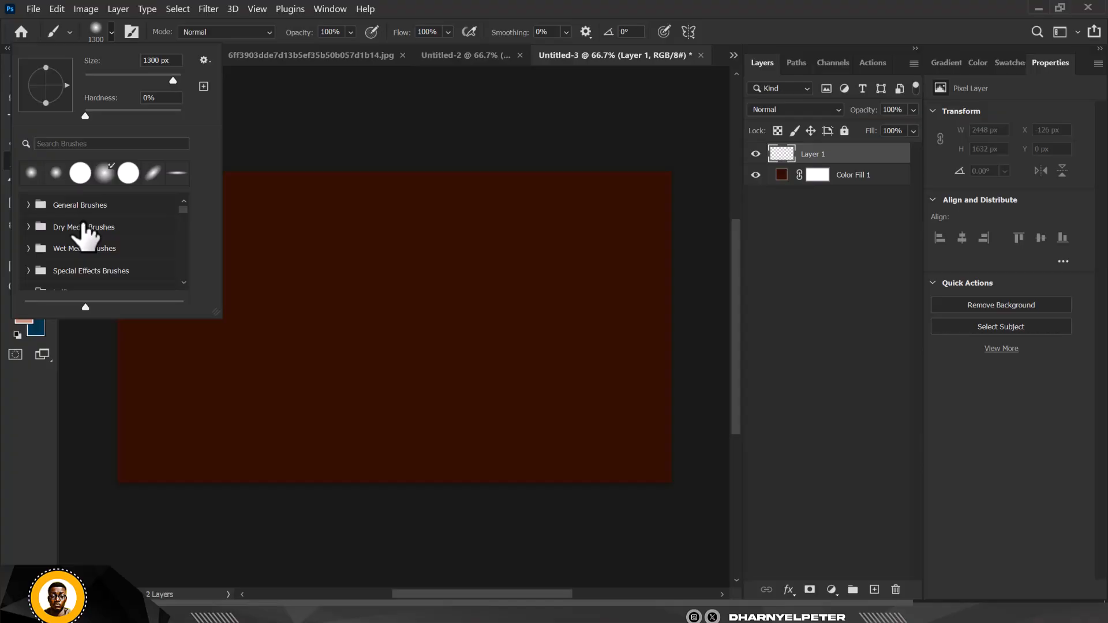
scroll(112, 267, down, 4)
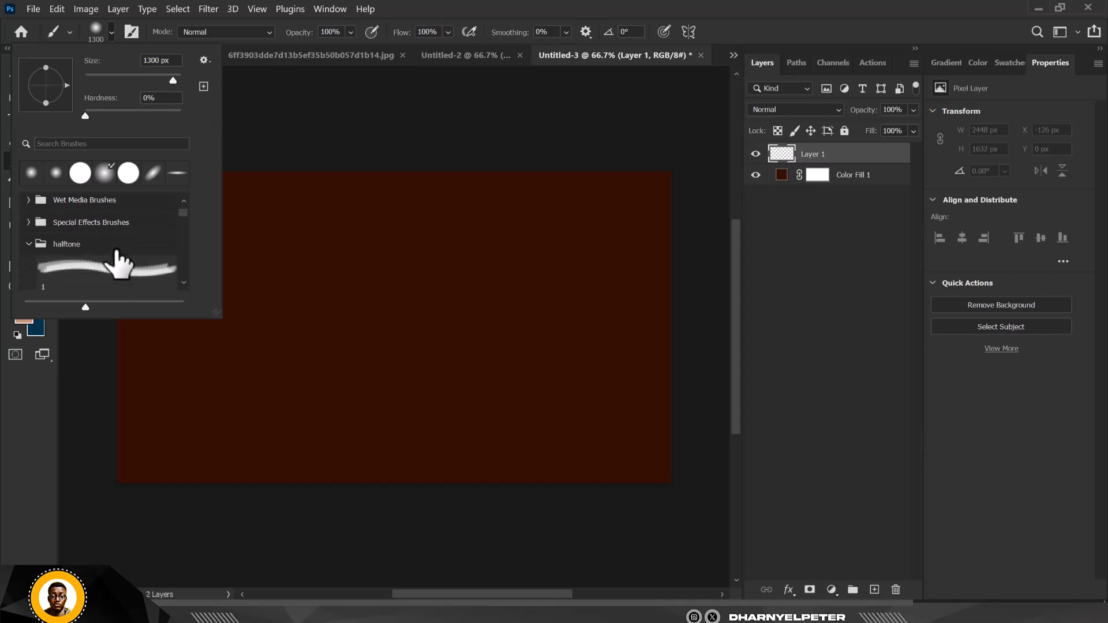
scroll(118, 248, up, 1)
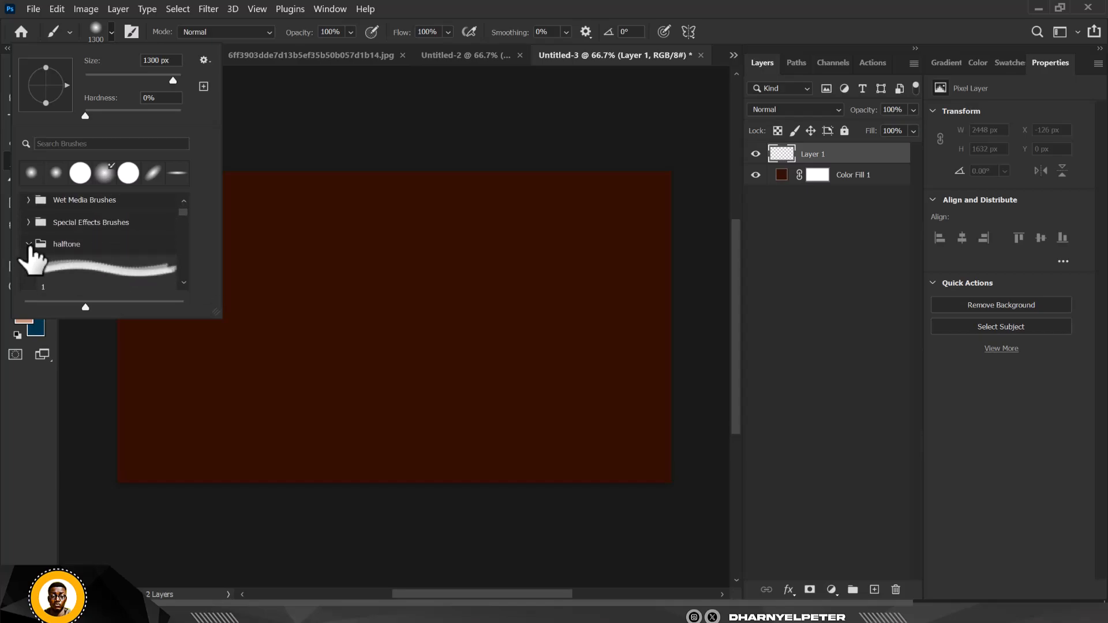
click(28, 245)
scroll(70, 237, down, 2)
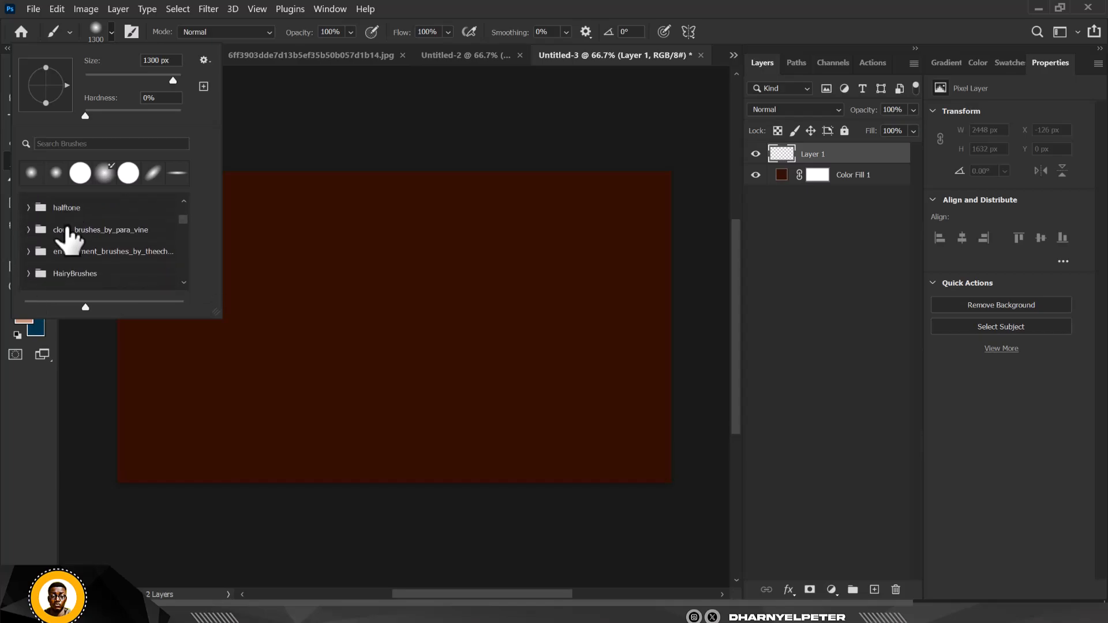
scroll(68, 237, up, 6)
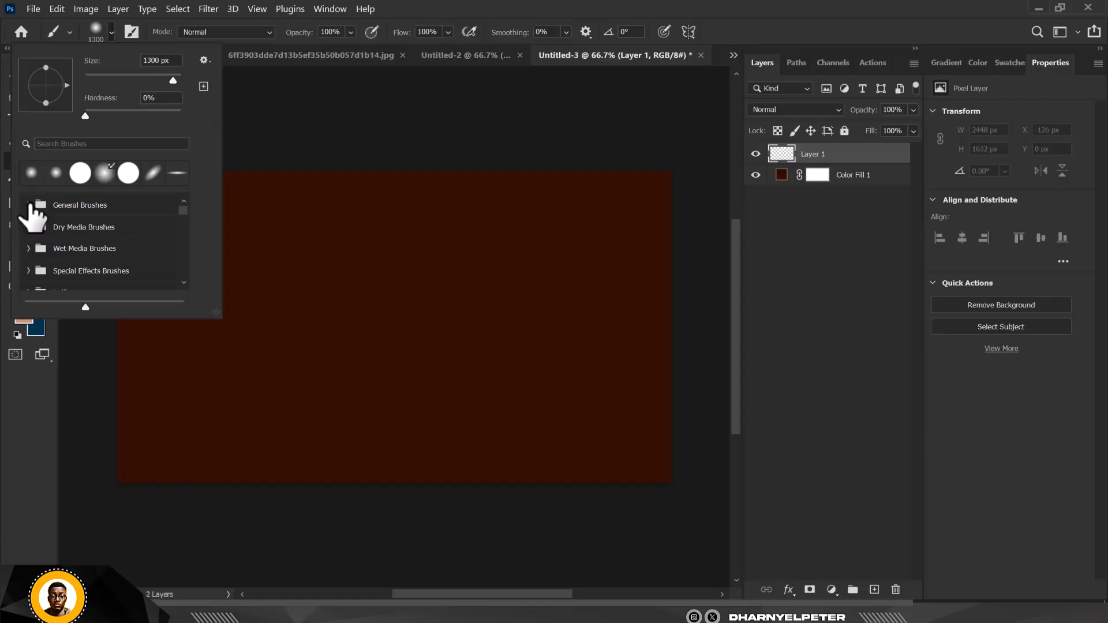
Step: Choose the Soft Round brush from the General Brushes group and close the brush picker
click(28, 204)
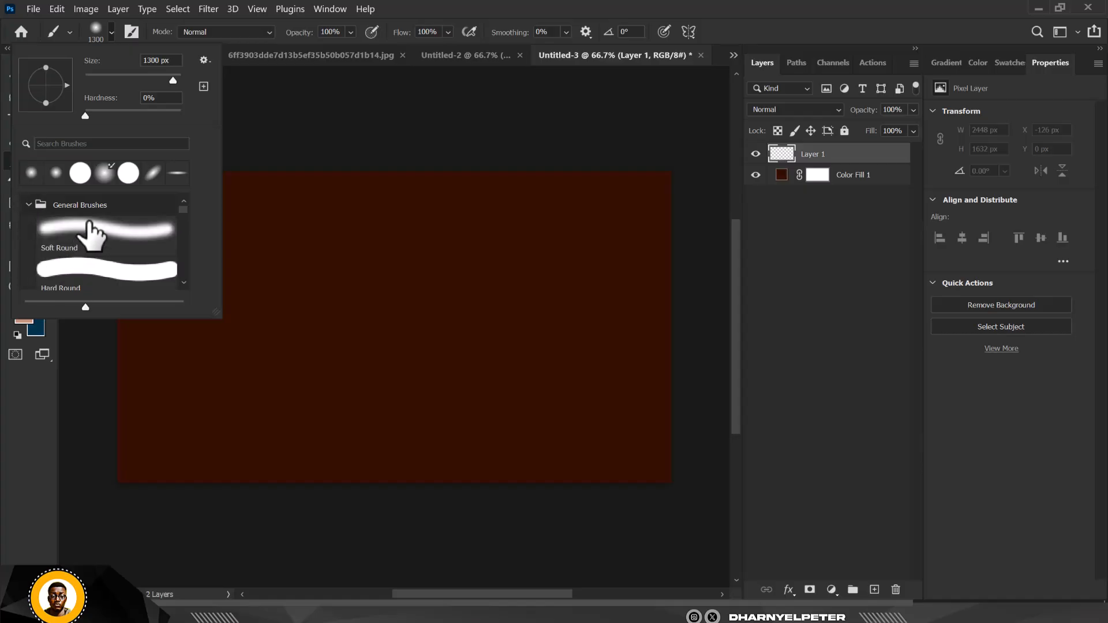
click(103, 248)
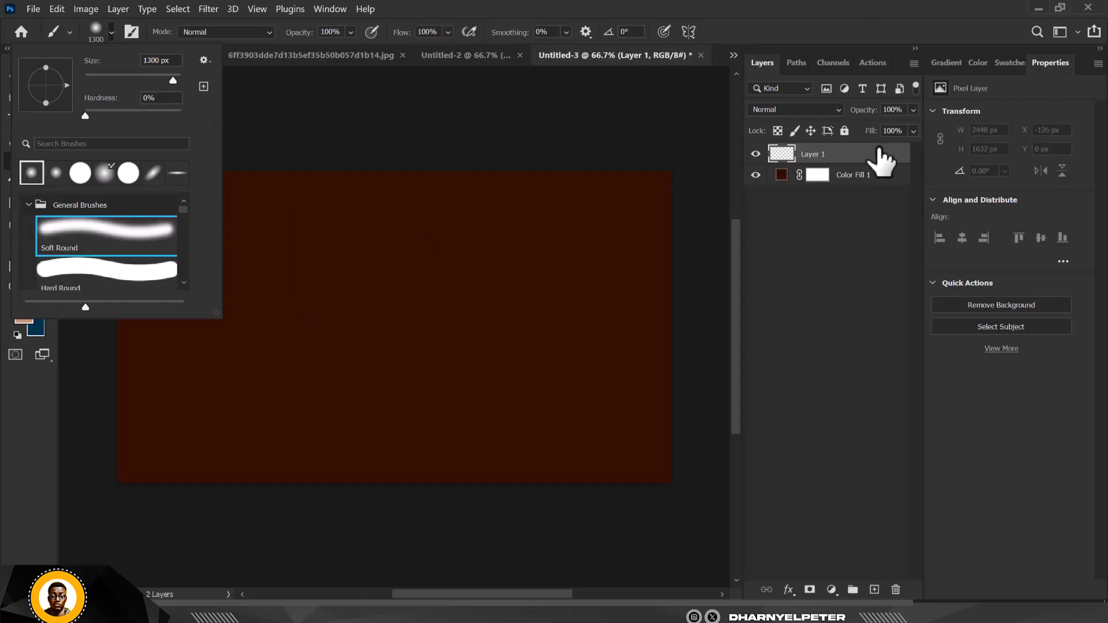
click(885, 153)
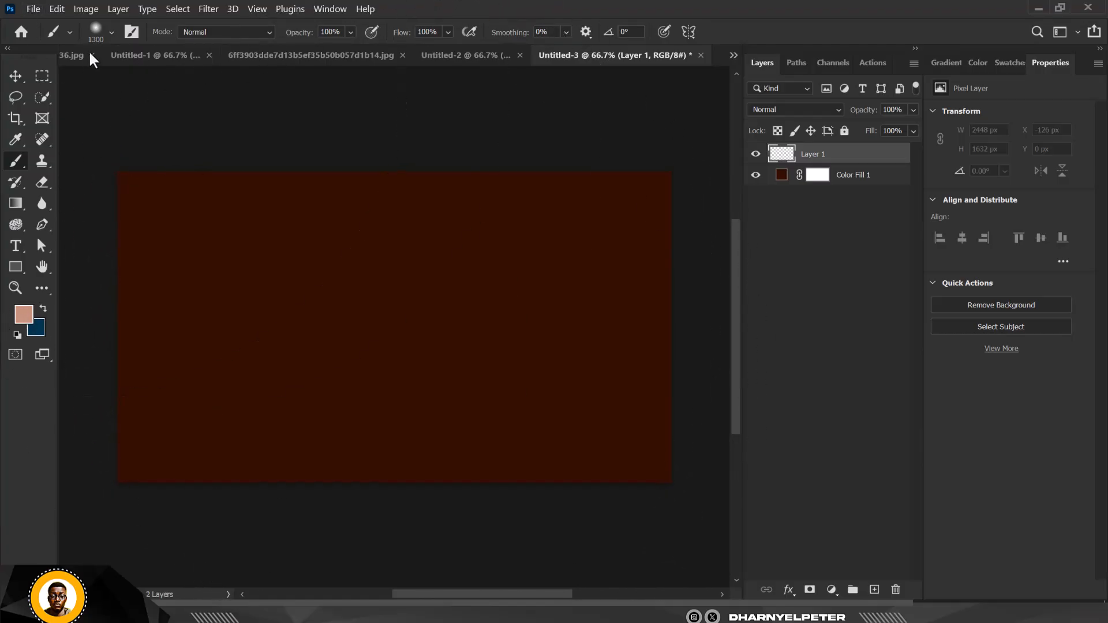
Step: Reduce the Soft Round brush size to 49 px, keeping Layer 1 as the active layer
click(112, 33)
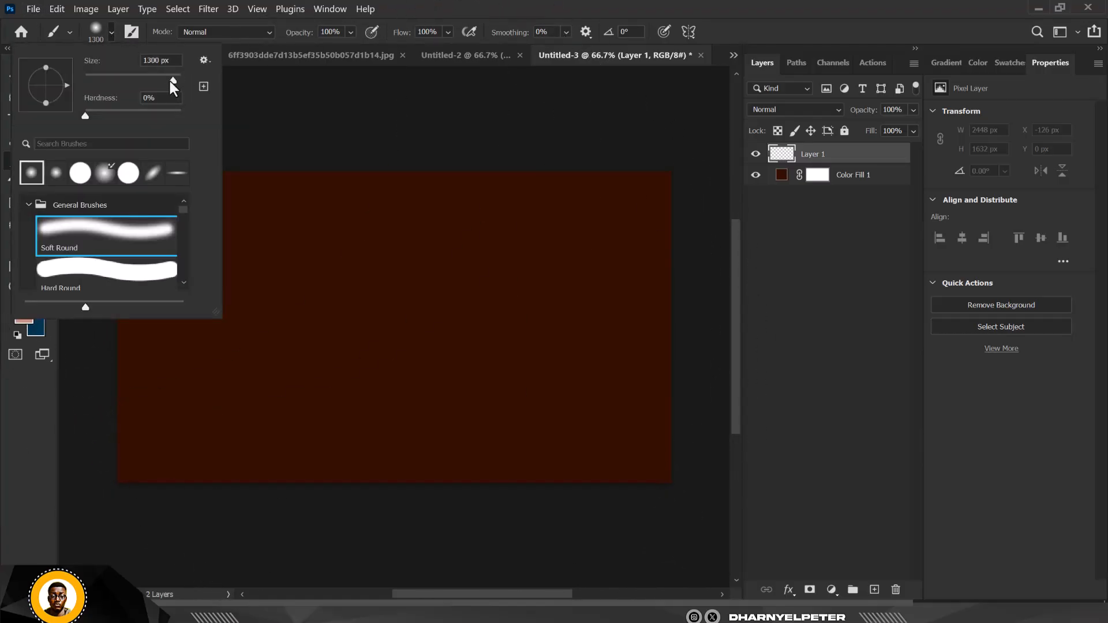
drag(110, 87, 107, 86)
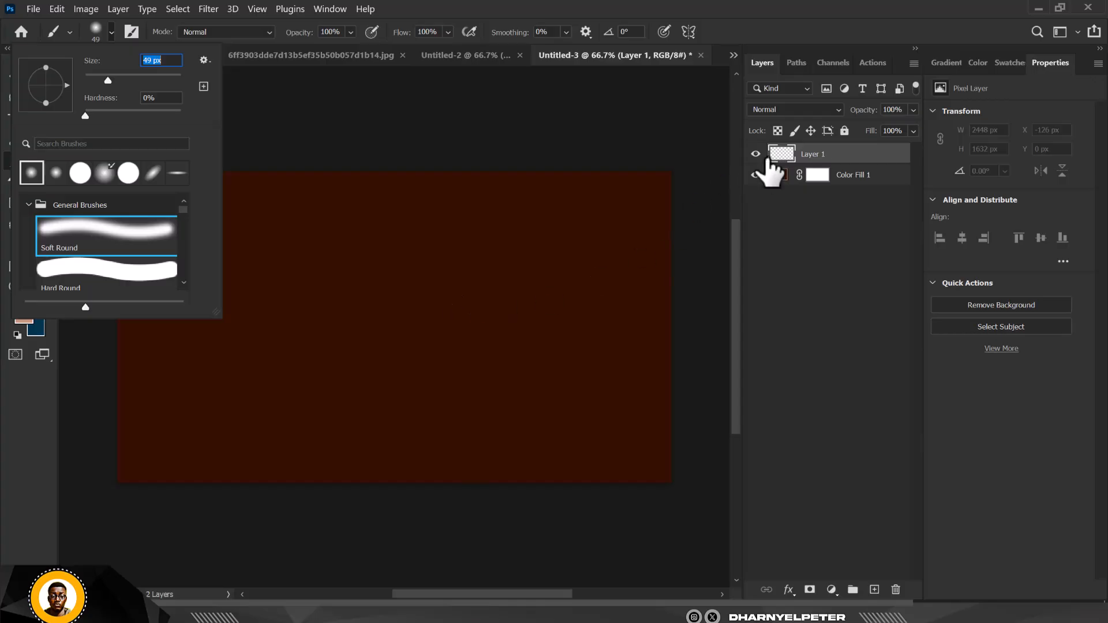
click(840, 154)
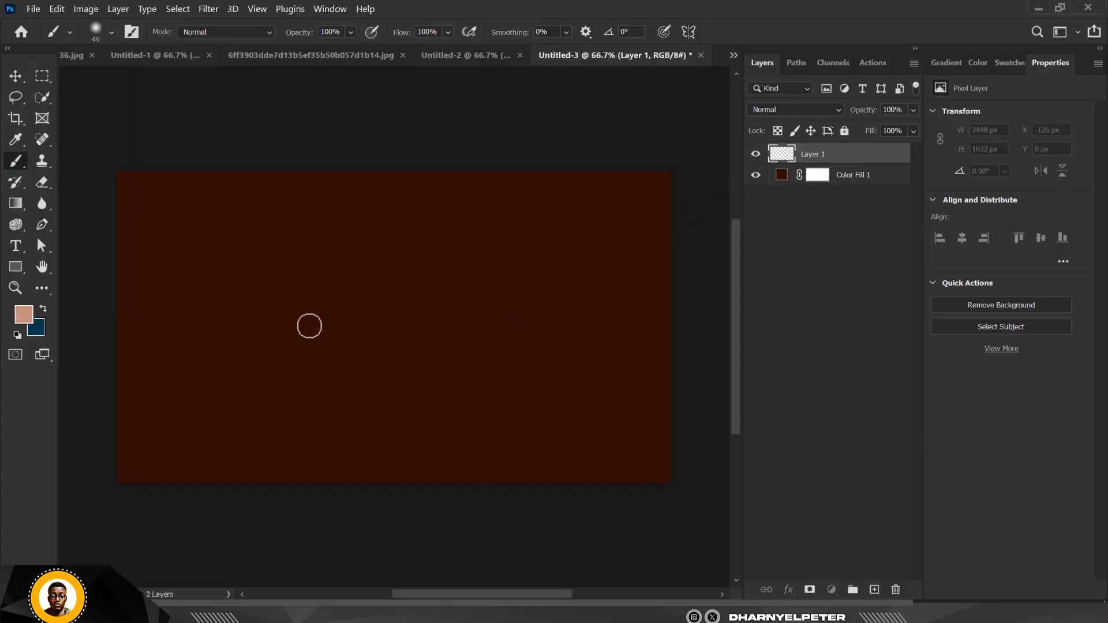
Step: Enlarge the brush tip stepwise to 800 px and shrink it back to 300 px
key(bracketright)
key(bracketright)
key(bracketright)
key(bracketright)
key(bracketright)
key(bracketright)
key(bracketright)
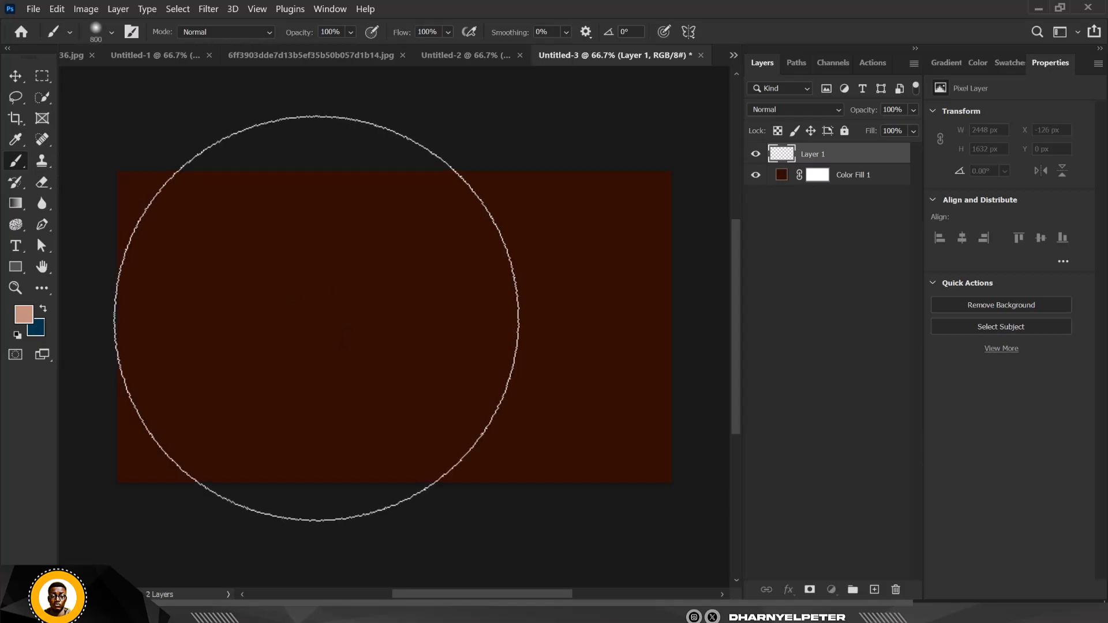
key(bracketleft)
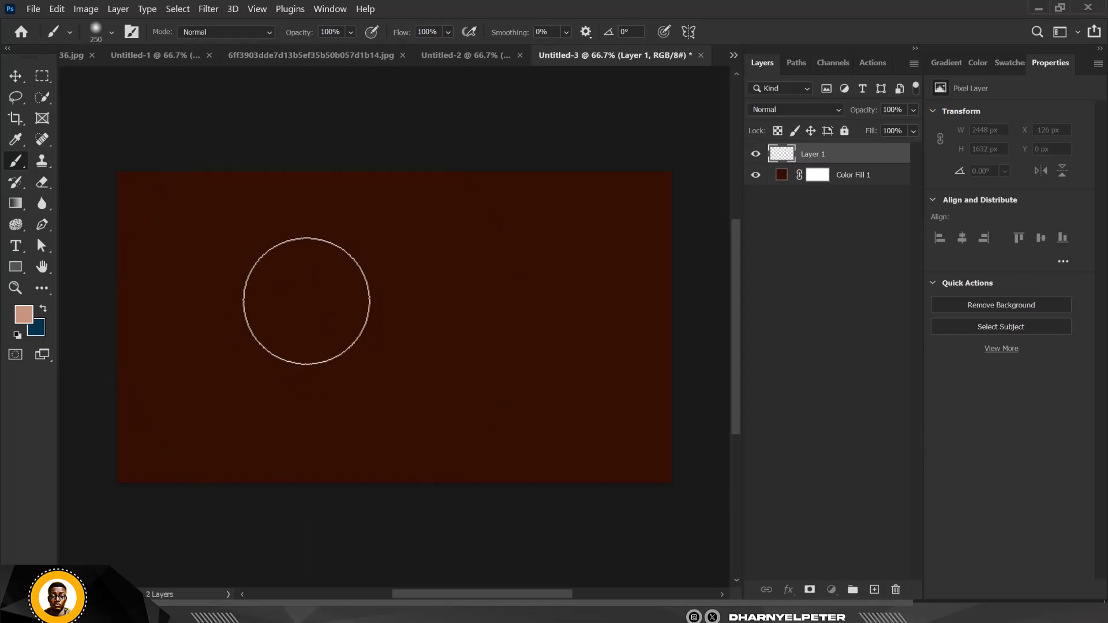
Step: Paint soft peach trial strokes across the canvas on Layer 1 and undo each of them
mouse_move(205, 385)
mouse_down()
mouse_move(414, 303)
mouse_move(451, 366)
mouse_up()
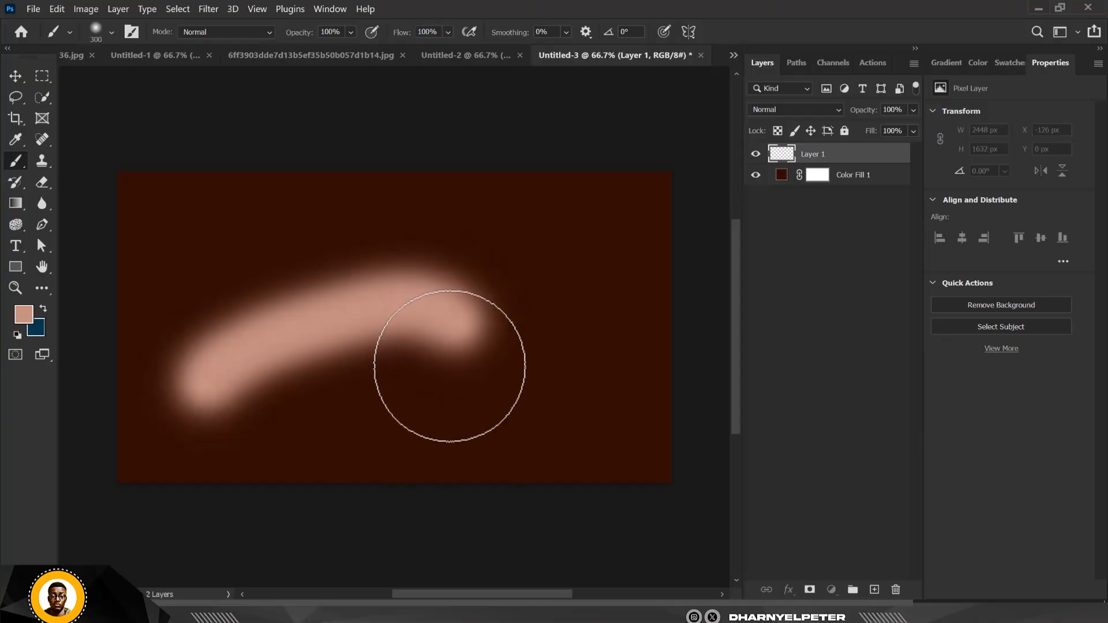
mouse_move(564, 257)
mouse_down()
mouse_move(486, 279)
mouse_move(422, 439)
mouse_up()
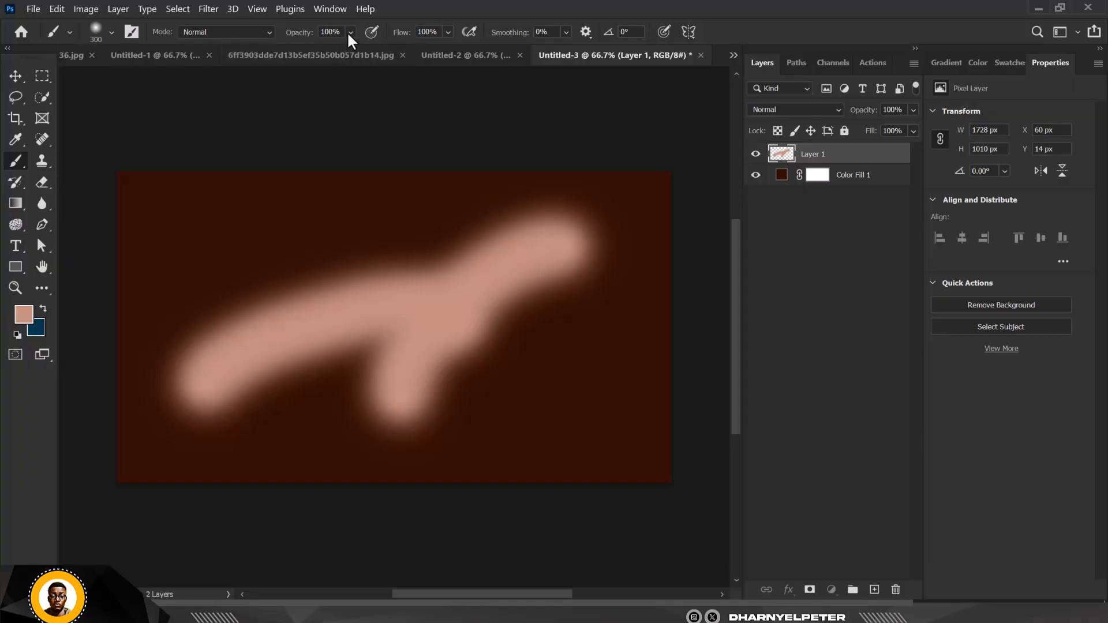
key(ctrl+z)
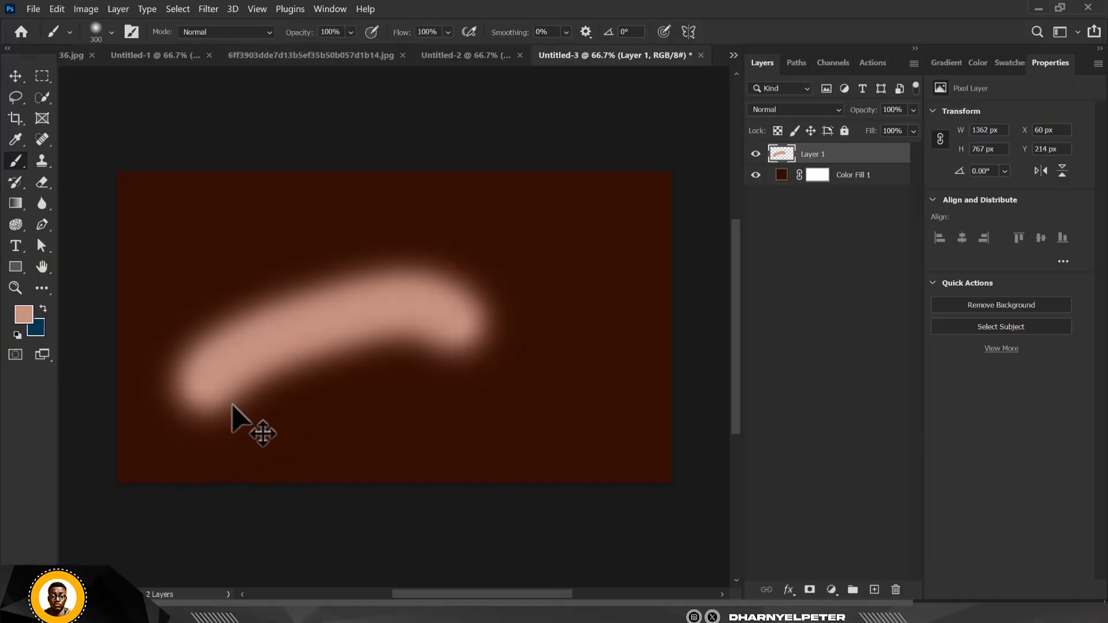
key(ctrl+z)
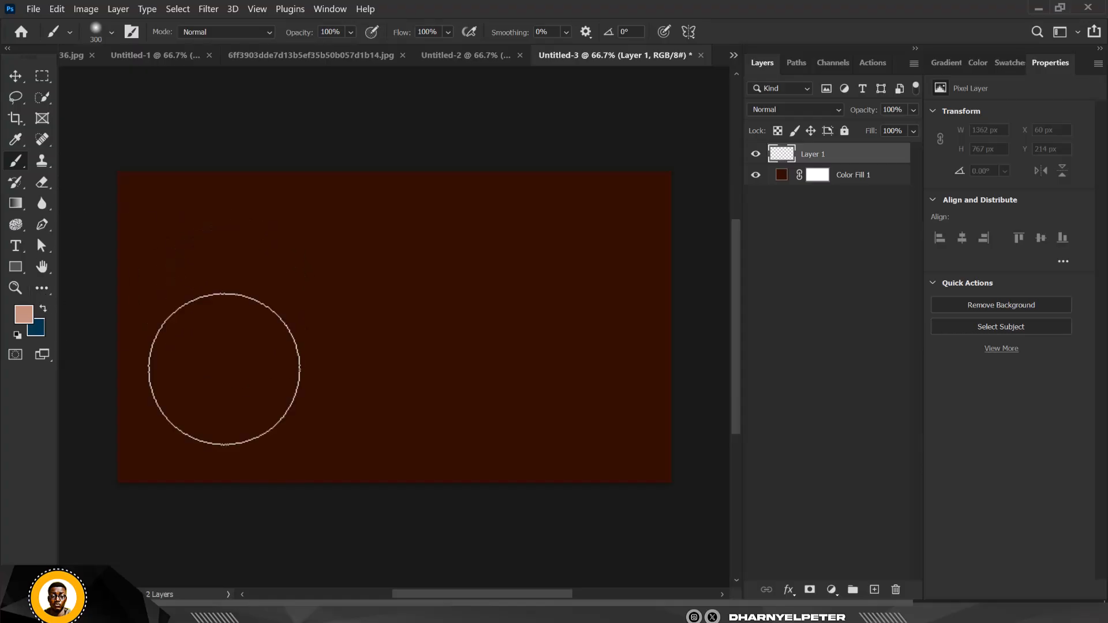
mouse_move(203, 388)
mouse_down()
mouse_move(234, 353)
mouse_move(480, 308)
mouse_up()
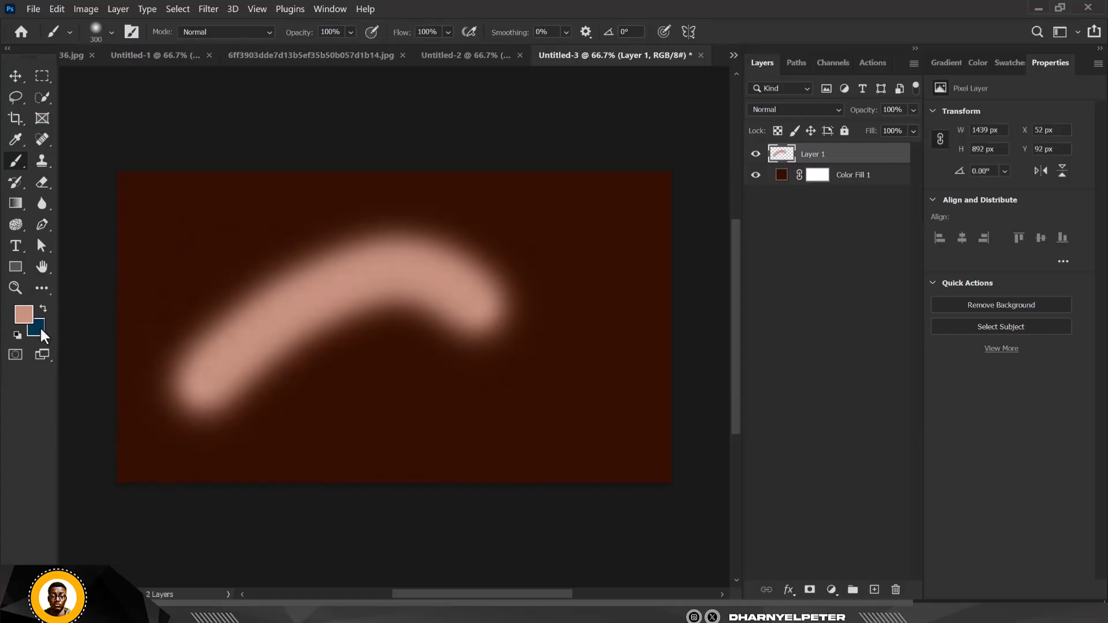
key(ctrl+z)
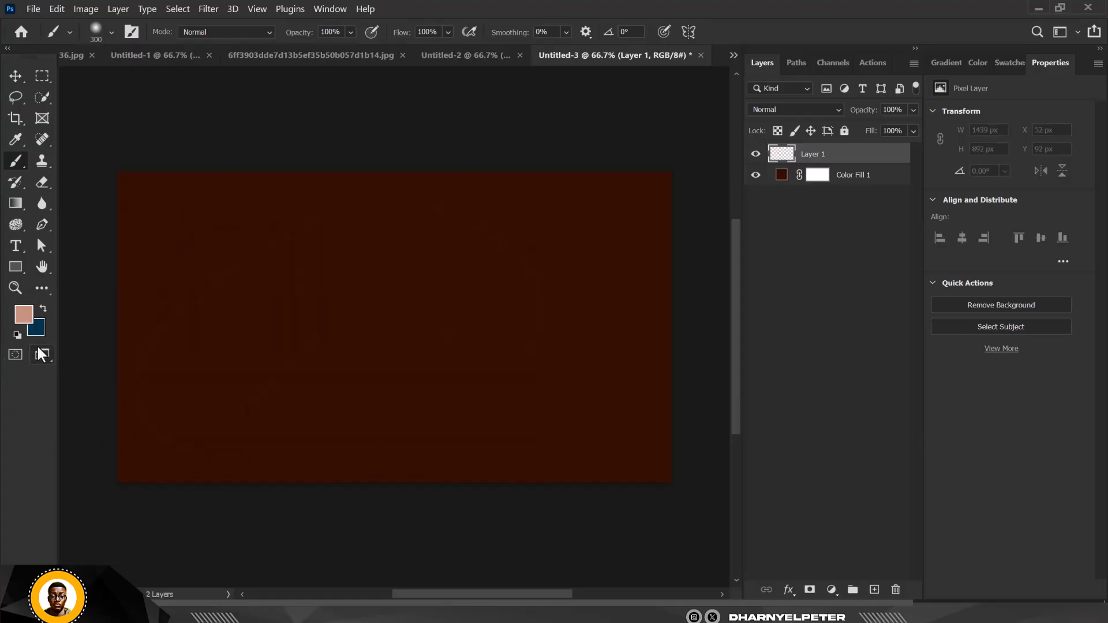
Step: Set the foreground color to the bright orange ff4900
click(22, 317)
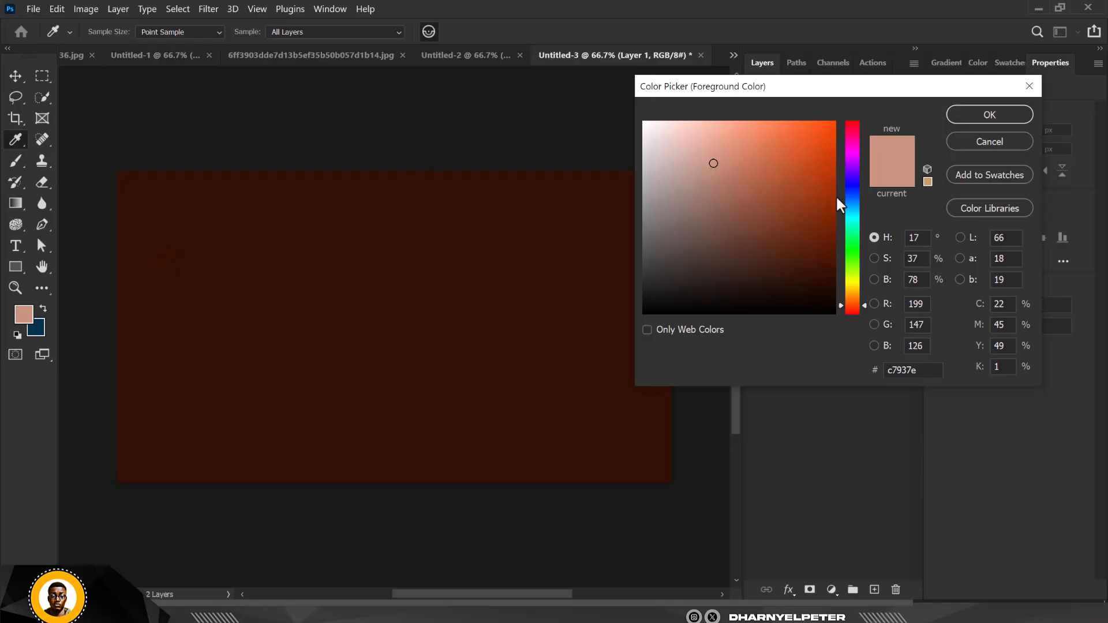
drag(816, 180, 843, 116)
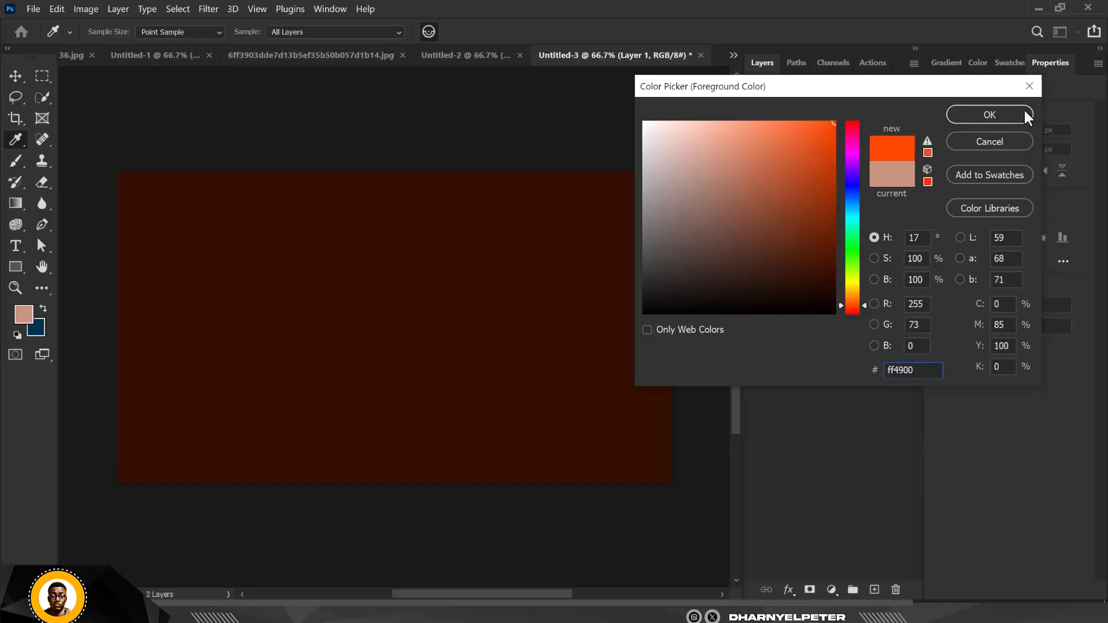
click(1010, 115)
Step: Paint several crossing soft orange strokes over the canvas on Layer 1
drag(178, 403, 306, 314)
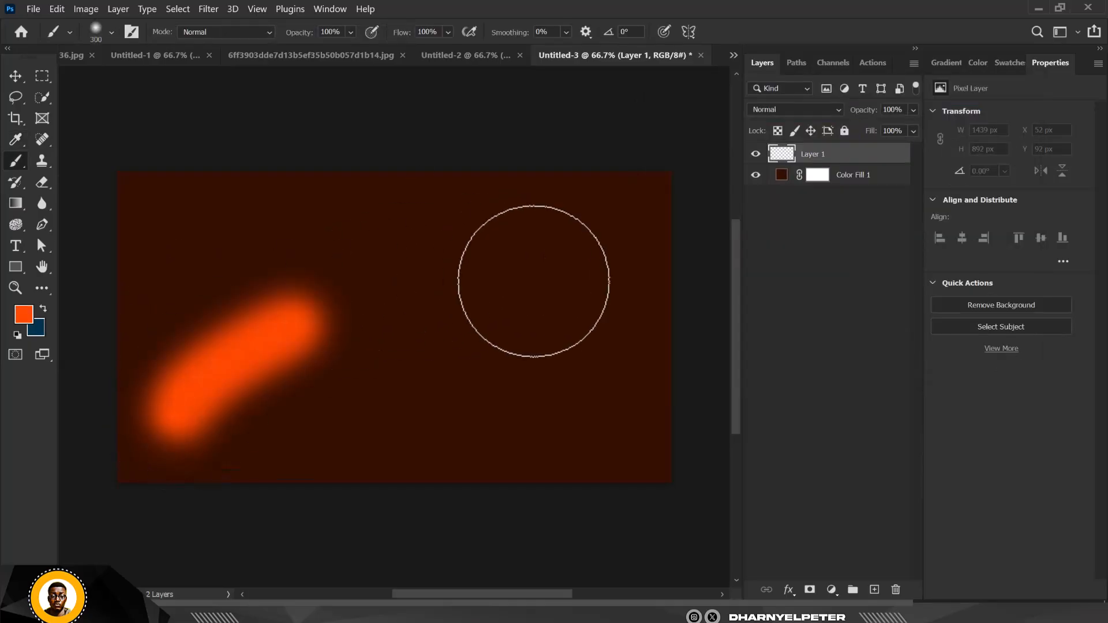
mouse_move(540, 427)
mouse_down()
mouse_move(418, 320)
mouse_move(313, 326)
mouse_up()
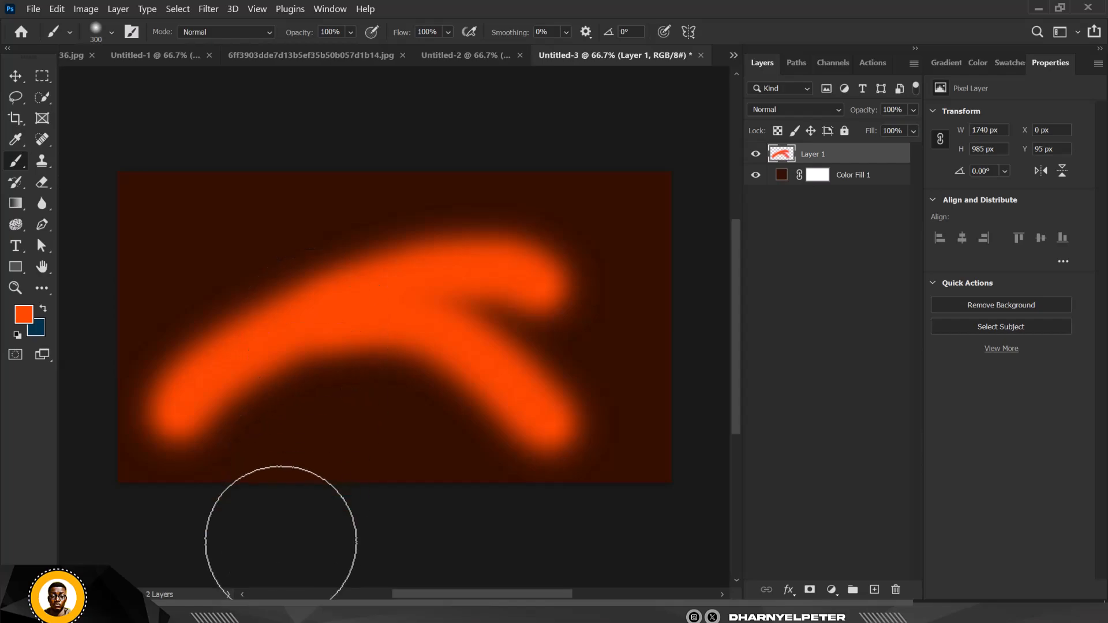
mouse_move(250, 208)
mouse_down()
mouse_move(405, 397)
mouse_move(410, 425)
mouse_up()
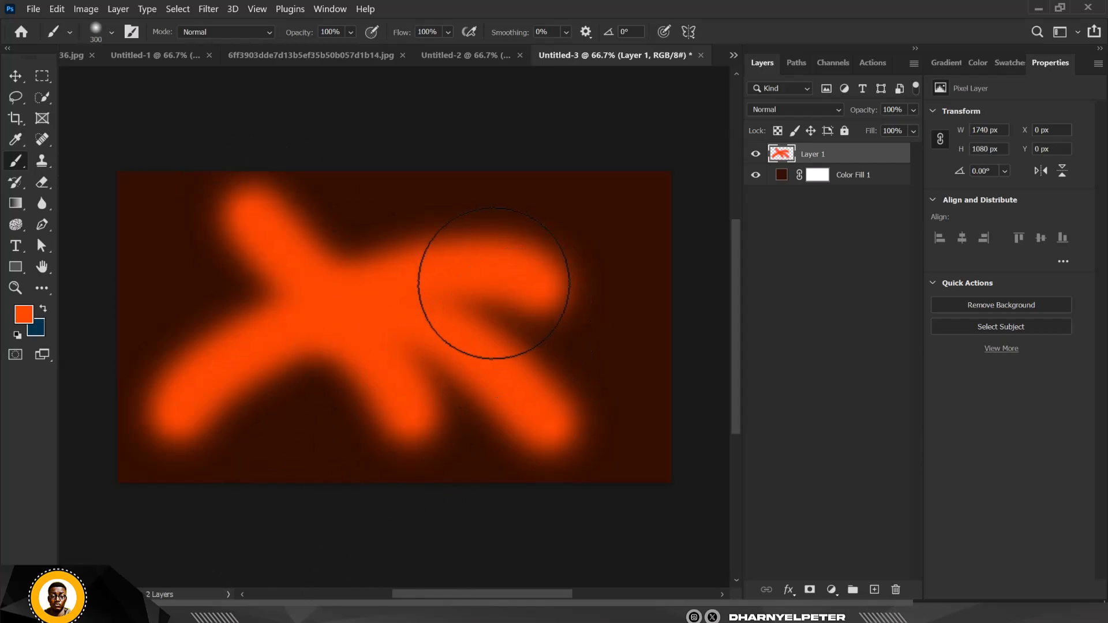
Step: Swap the foreground and background colors, paint a dark blue stroke over the orange strokes, and undo that stroke
mouse_move(493, 283)
mouse_down()
mouse_move(405, 251)
mouse_move(399, 275)
mouse_move(430, 242)
mouse_move(424, 309)
mouse_move(356, 321)
mouse_up()
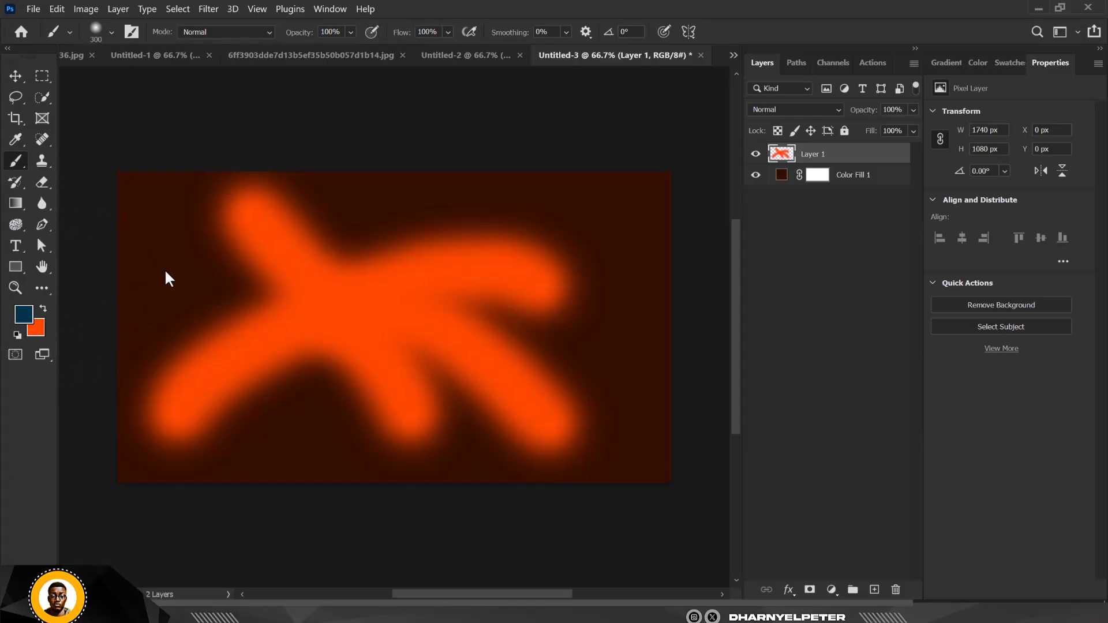
mouse_move(166, 272)
mouse_down()
mouse_move(690, 440)
mouse_move(659, 442)
mouse_up()
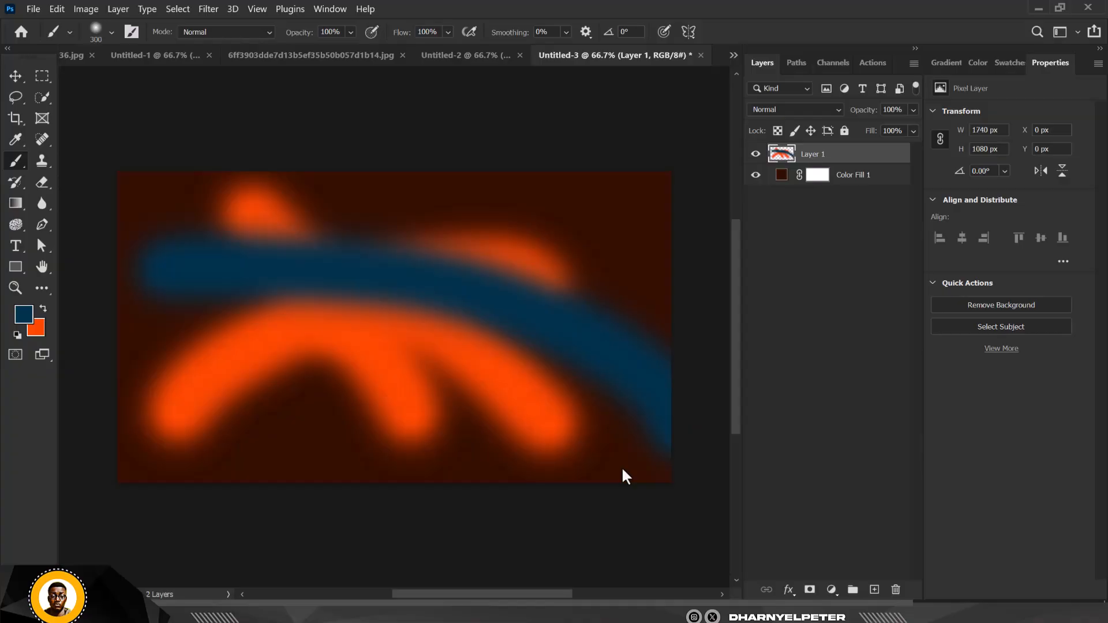
key(ctrl+z)
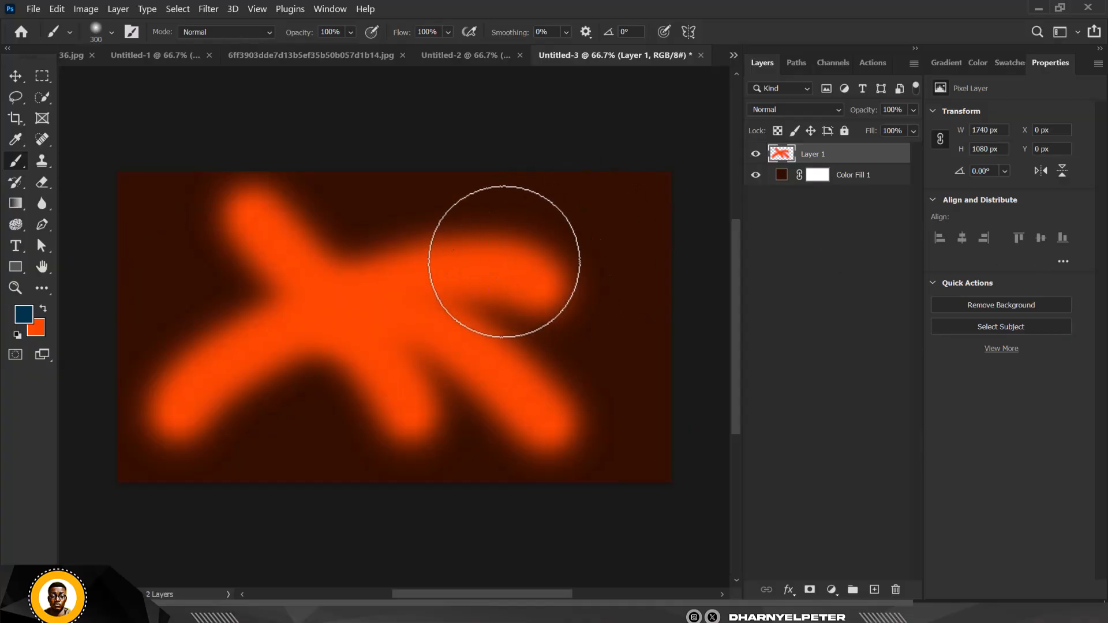
Step: Replace the painted layer with a new empty one and paint a single soft stroke across its middle in the swapped-back orange
click(896, 589)
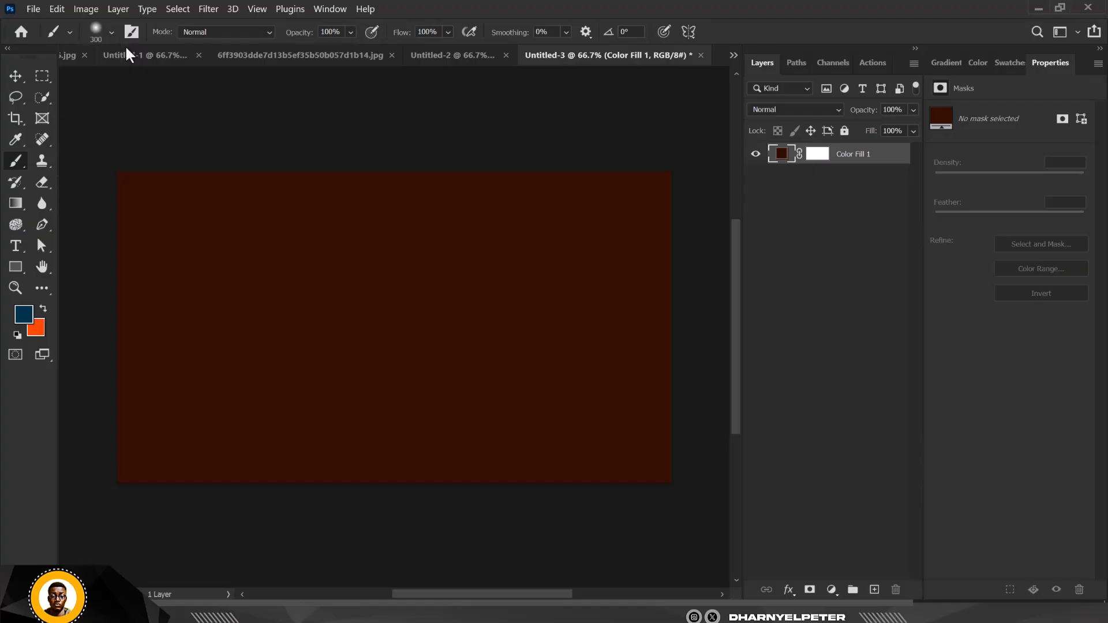
click(43, 310)
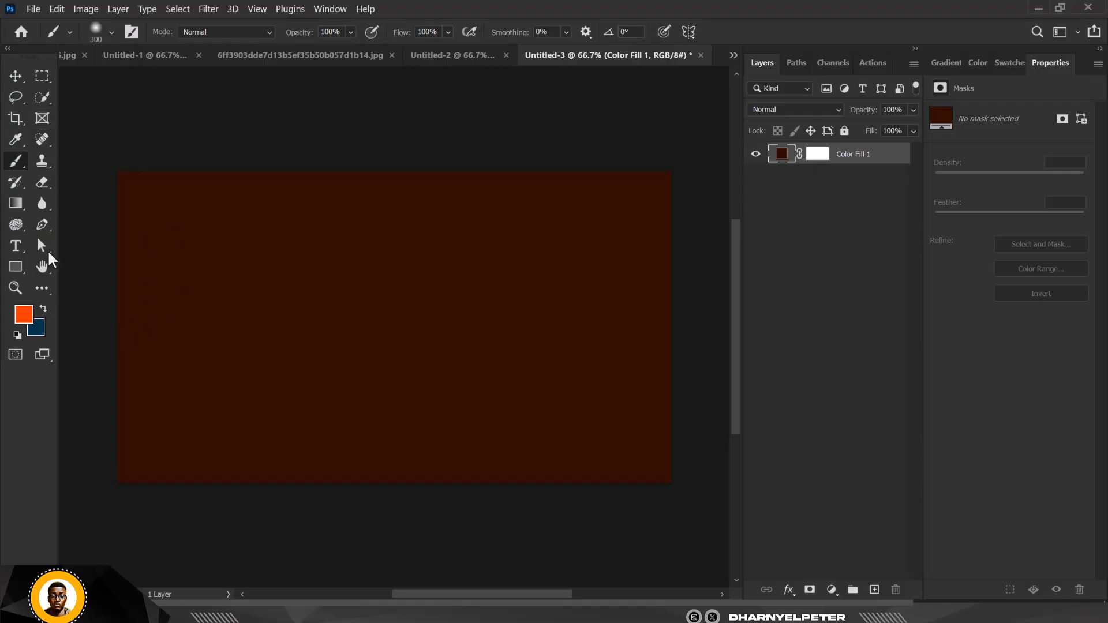
click(875, 589)
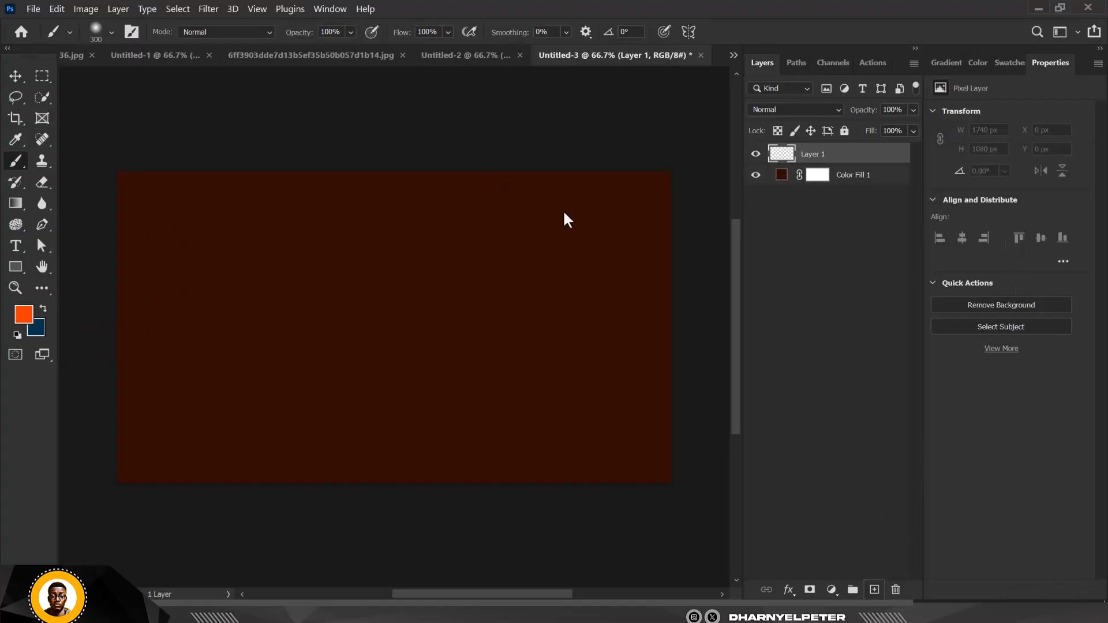
drag(206, 370, 489, 352)
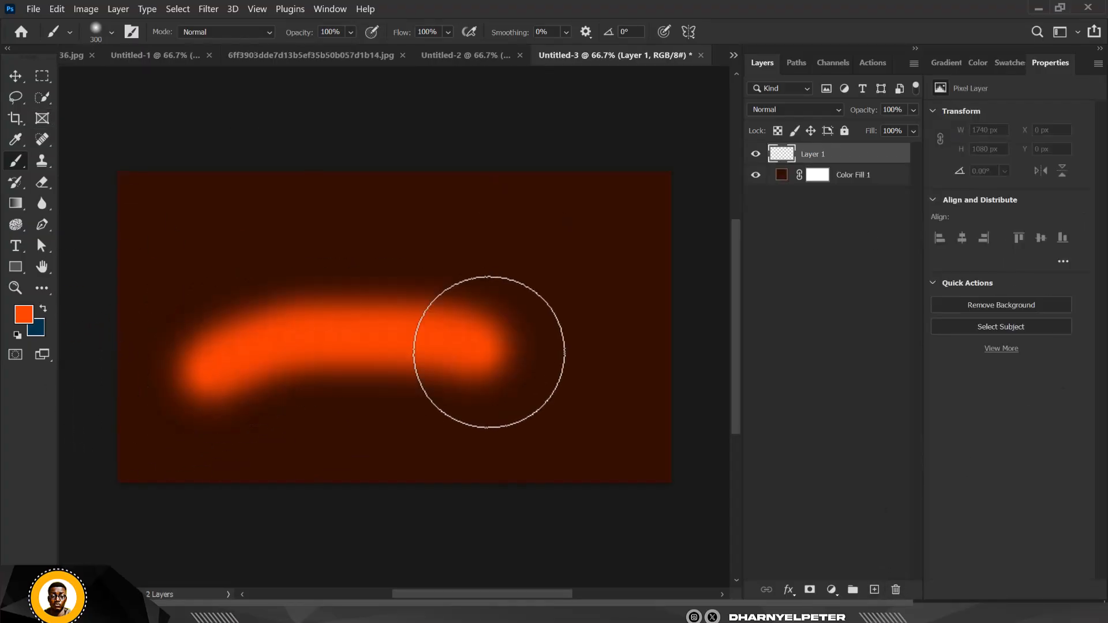
Step: Lower the brush flow to 36%, paint three overlapping strokes above the solid orange stroke, and undo all three
click(447, 32)
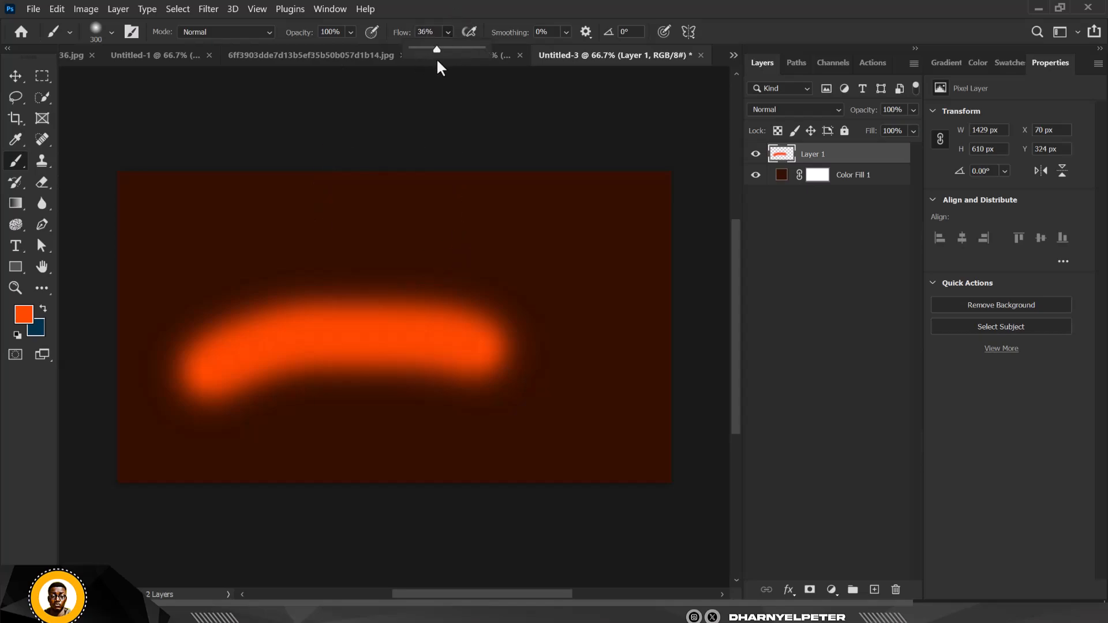
mouse_move(220, 261)
mouse_down()
mouse_move(490, 231)
mouse_move(483, 237)
mouse_up()
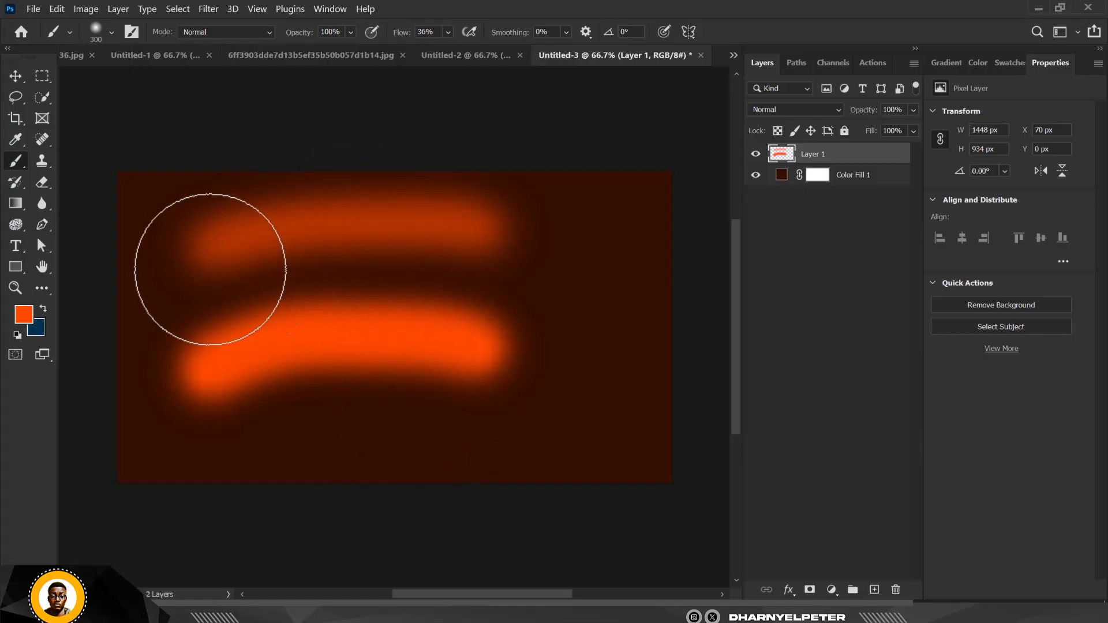
mouse_move(181, 272)
mouse_down()
mouse_move(218, 252)
mouse_move(453, 243)
mouse_up()
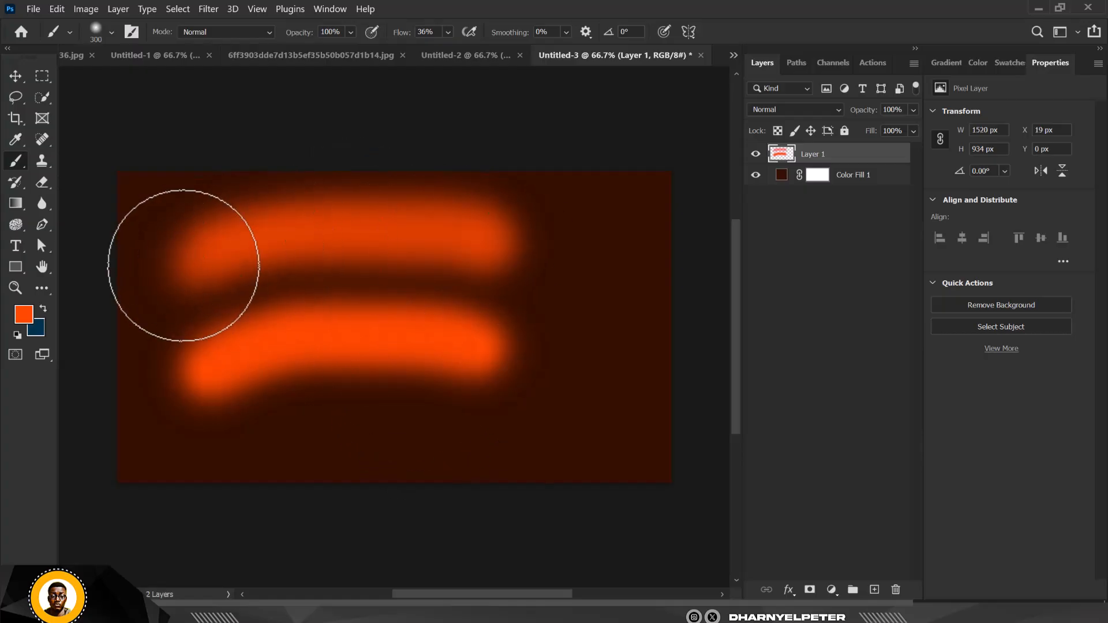
drag(181, 260, 507, 223)
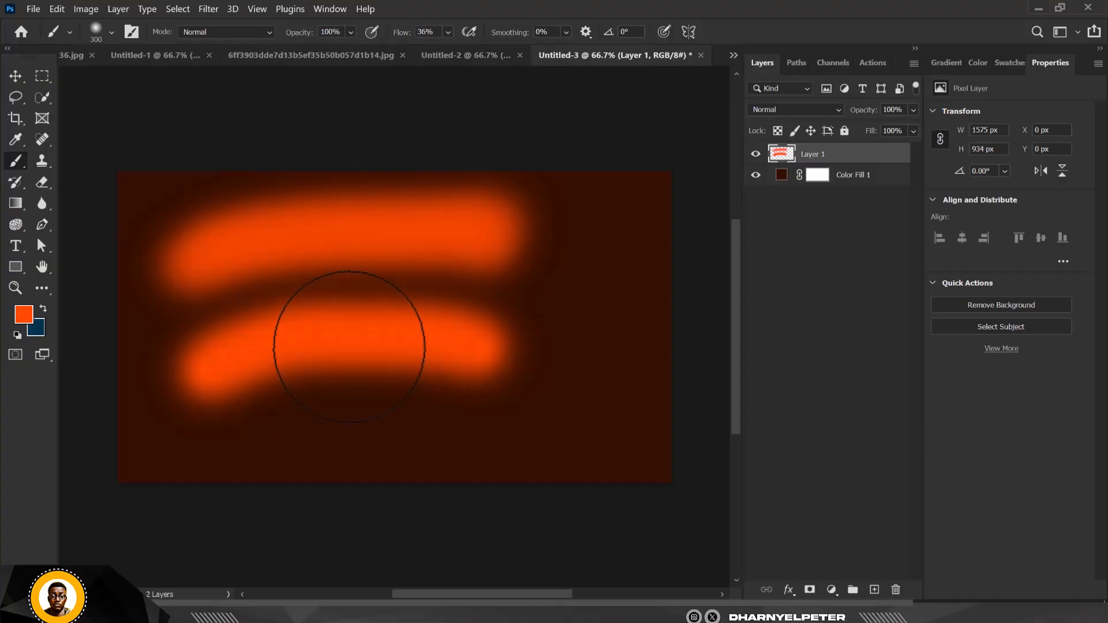
key(ctrl+z)
key(ctrl+z)
key(ctrl+z)
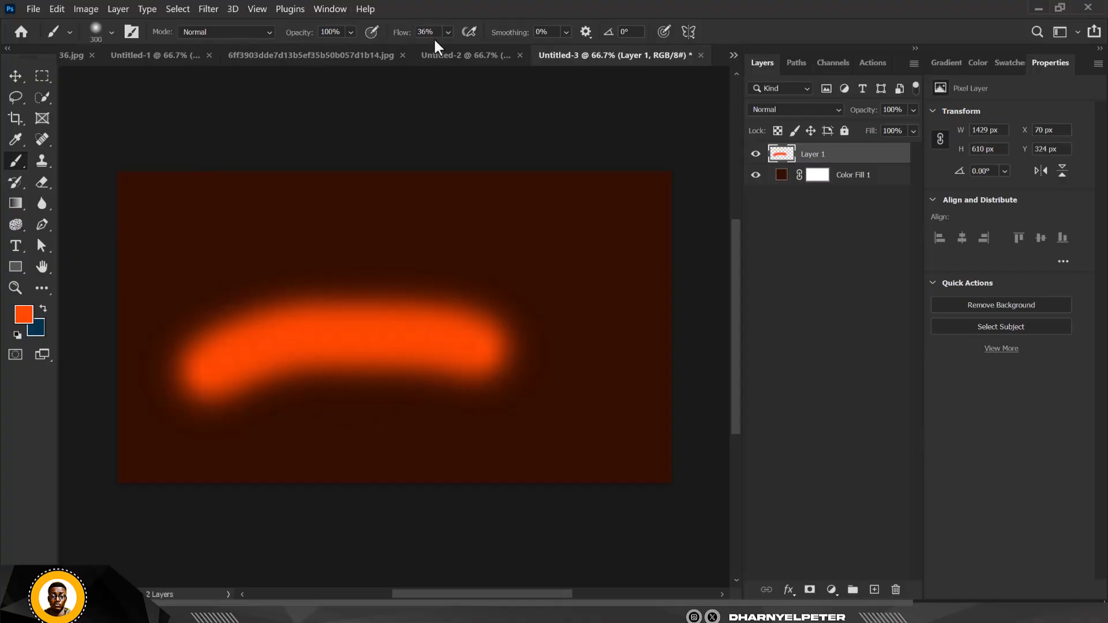
Step: Restore the brush flow to 100% and paint a stroke above the solid orange one at 23% opacity
click(448, 32)
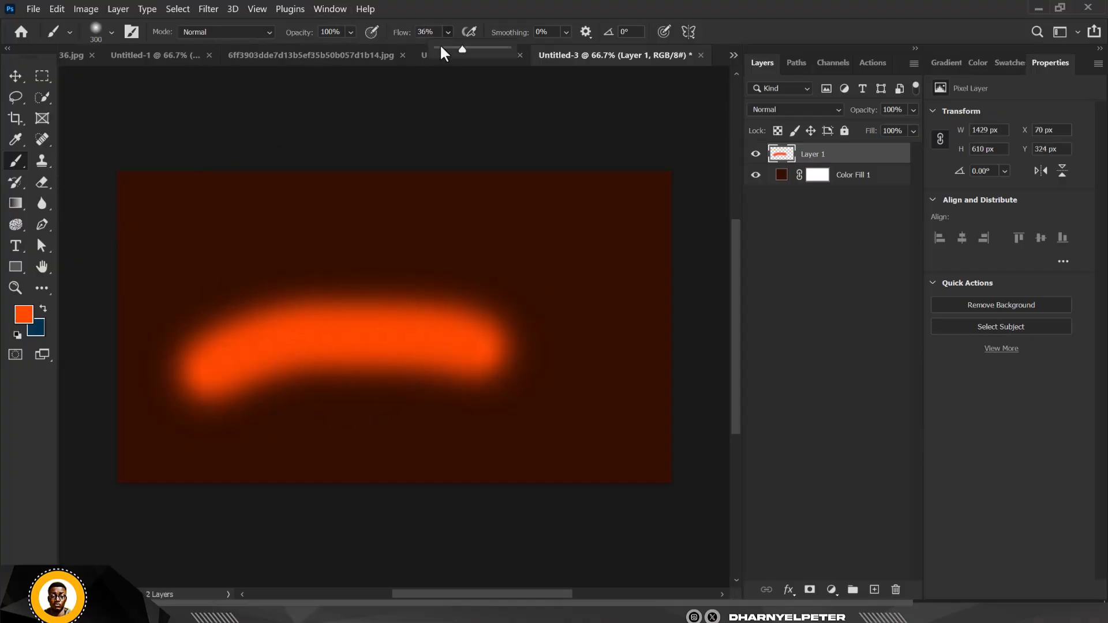
click(349, 33)
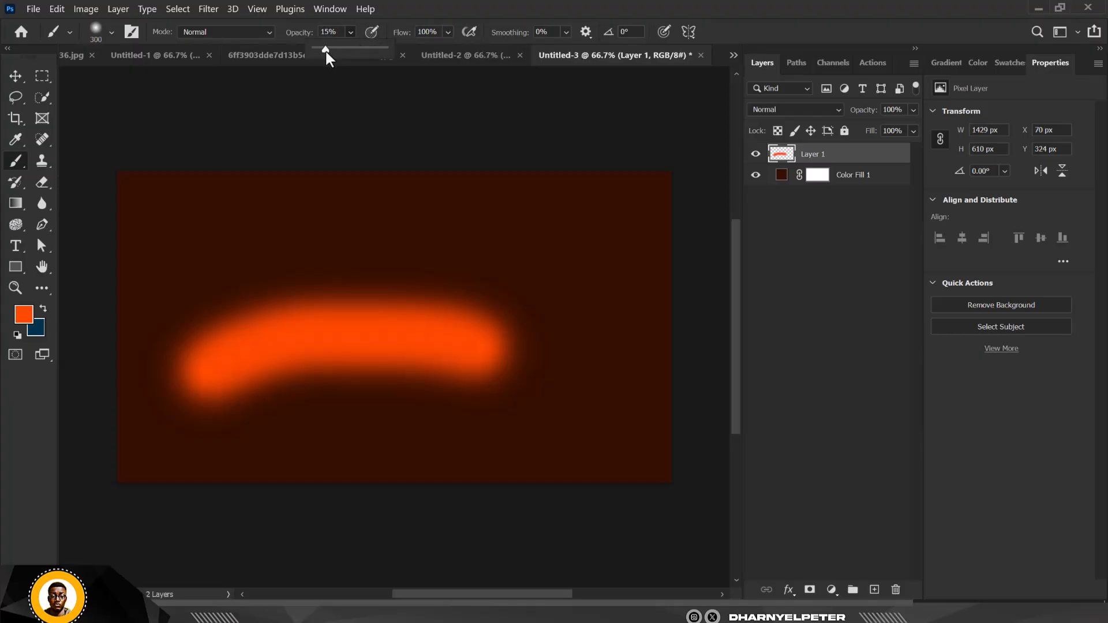
mouse_move(192, 276)
mouse_down()
mouse_move(490, 225)
mouse_move(615, 225)
mouse_up()
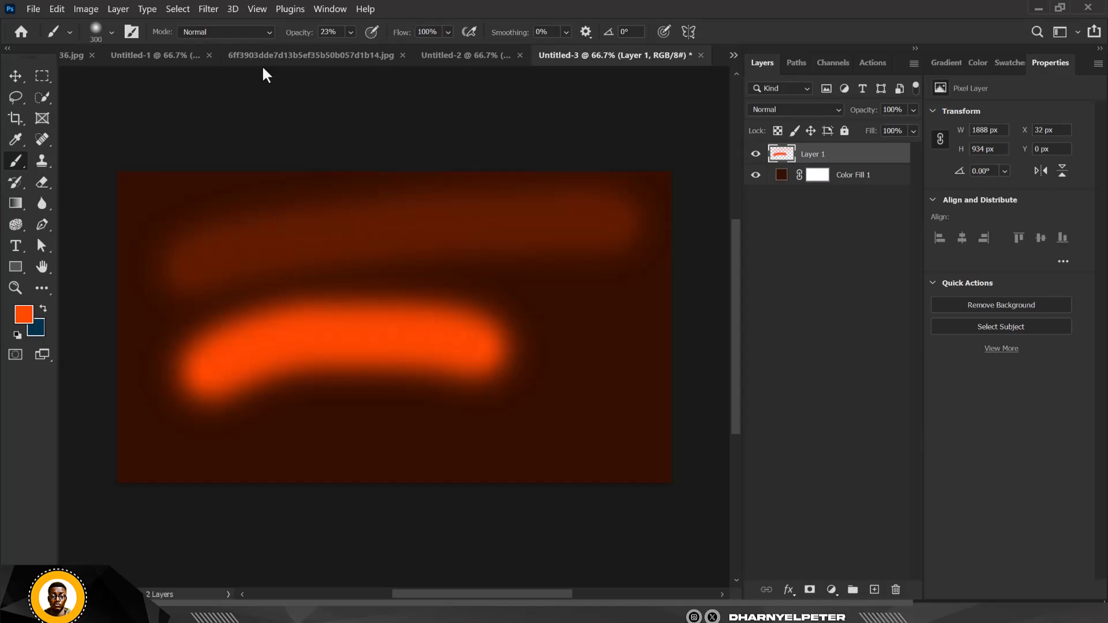
Step: Paint a faint stroke at 9% opacity below the solid one and a steep stroke at 100% opacity near the canvas's right edge
click(349, 33)
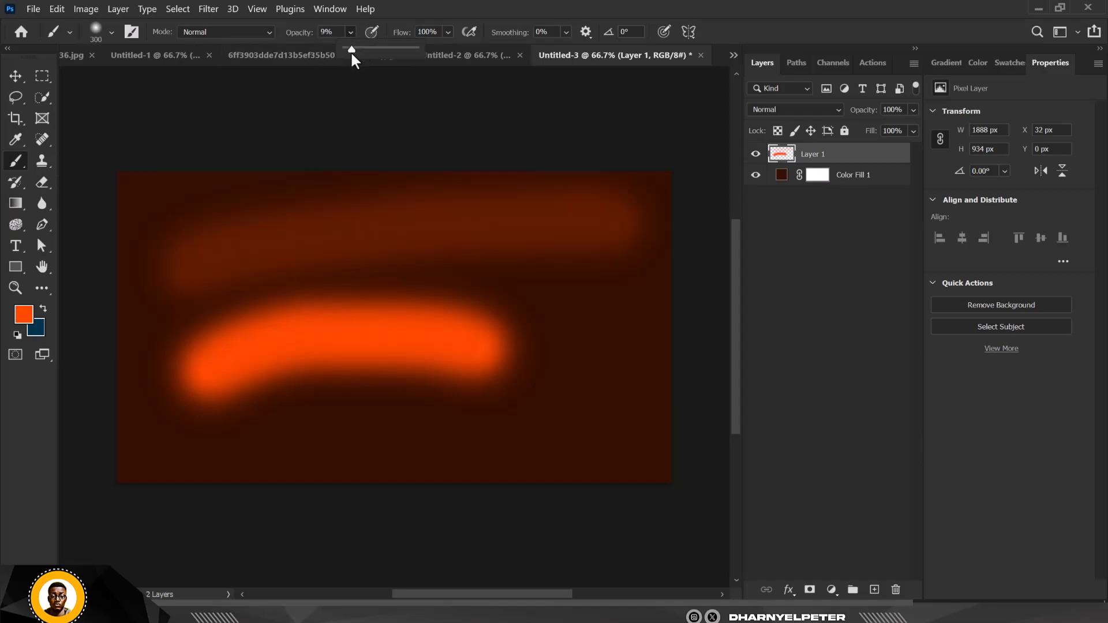
mouse_move(361, 447)
mouse_down()
mouse_move(614, 359)
mouse_move(633, 374)
mouse_up()
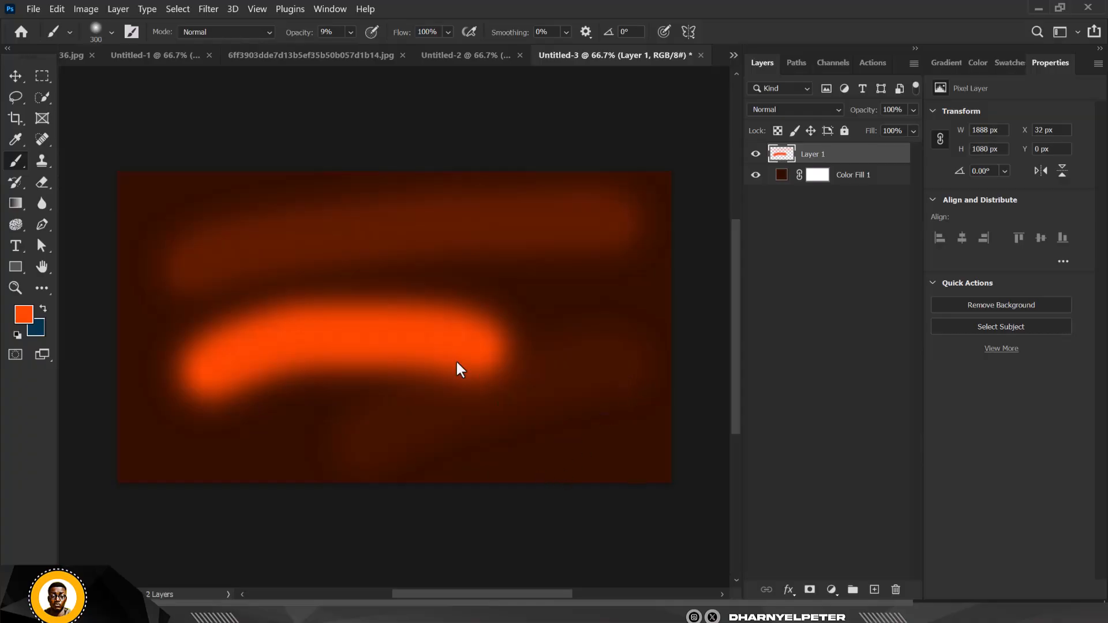
click(351, 32)
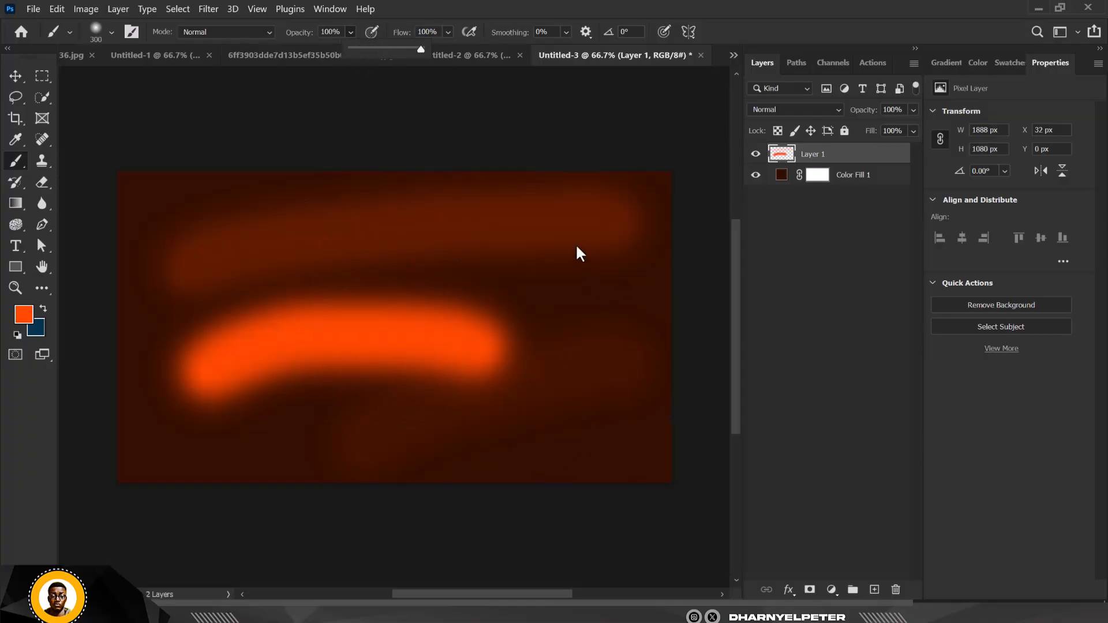
drag(577, 248, 622, 395)
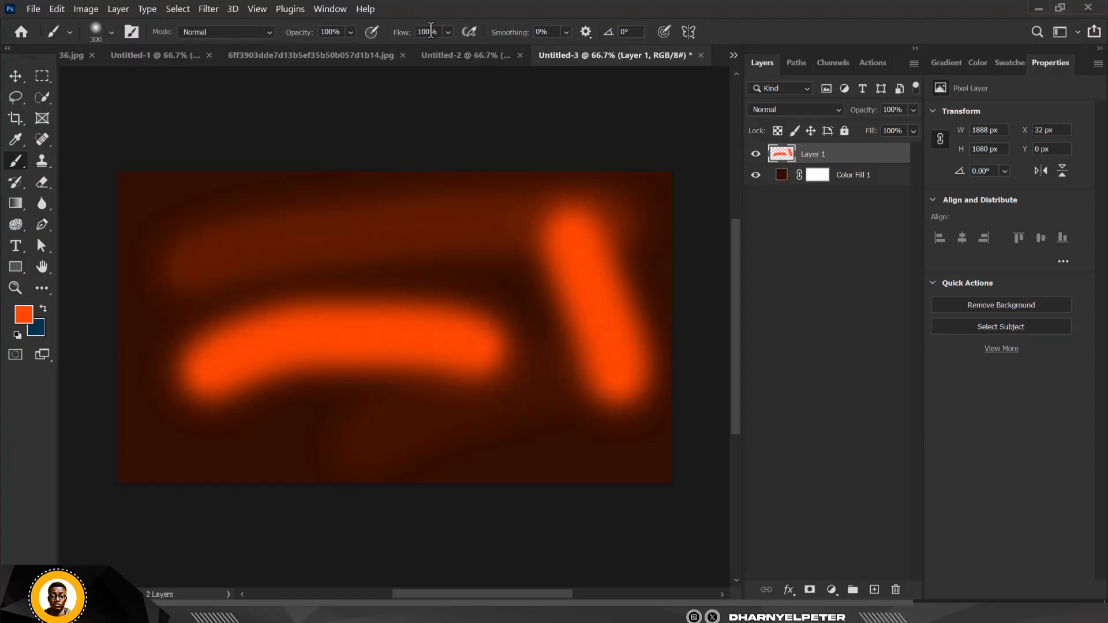
Step: Lower the brush flow to 28% and paint two near-vertical strokes crossing the solid horizontal orange stroke
click(449, 33)
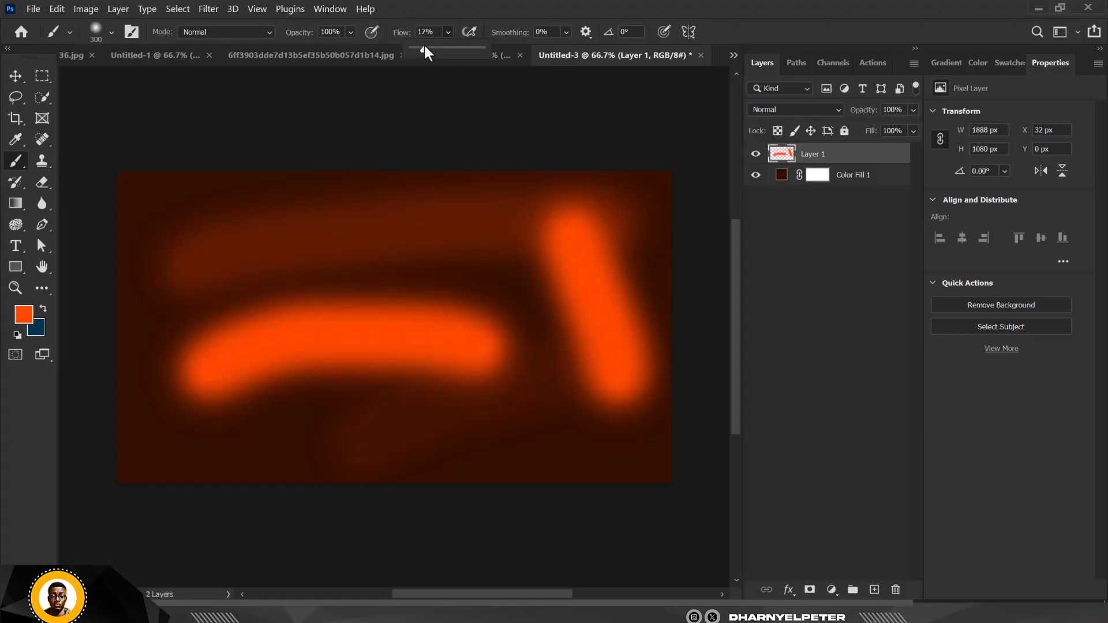
drag(424, 47, 431, 46)
mouse_move(461, 227)
mouse_down()
mouse_move(470, 360)
mouse_move(492, 480)
mouse_up()
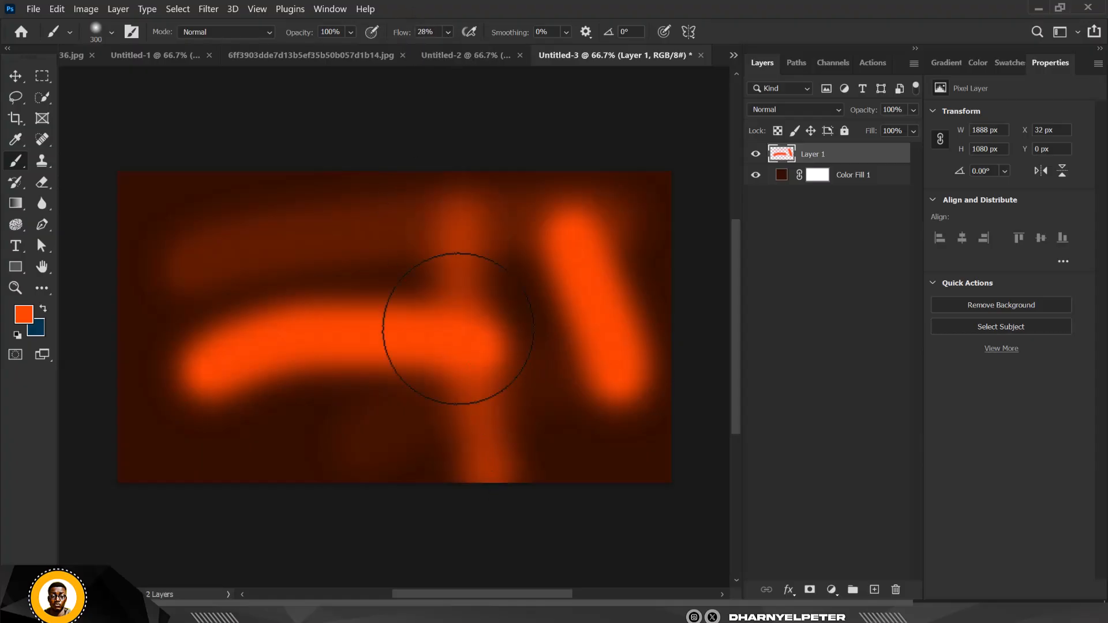
mouse_move(321, 235)
mouse_down()
mouse_move(344, 337)
mouse_move(341, 464)
mouse_up()
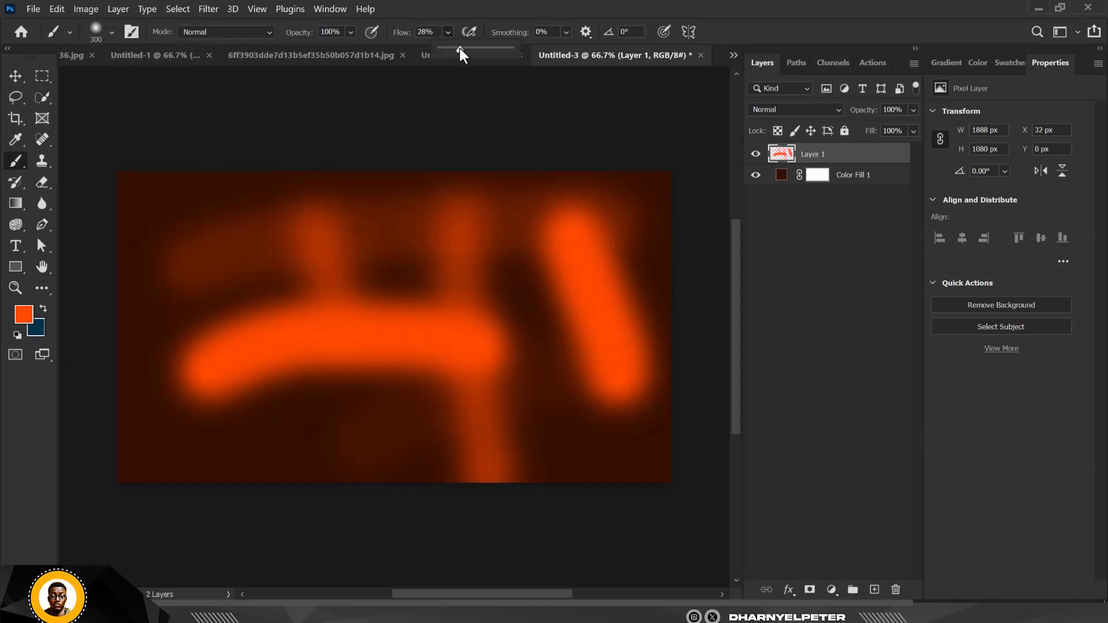
Step: Paint a short slanted stroke at 100% flow near the canvas's left edge and a horizontal one at 24% flow above it
key(shift+0)
click(208, 255)
shift+click(240, 362)
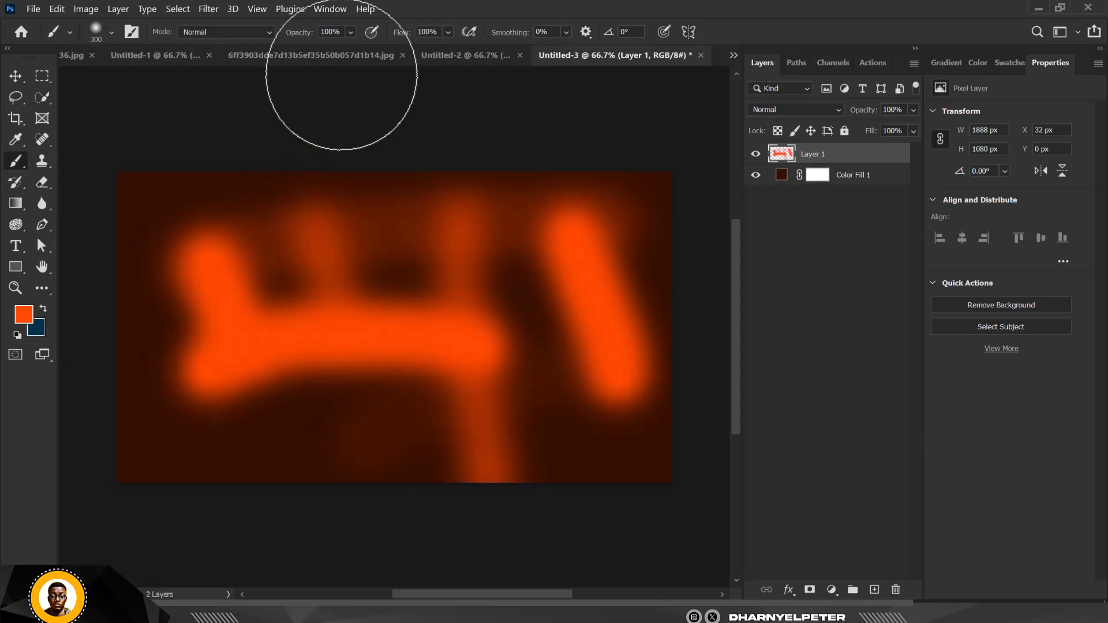
click(448, 31)
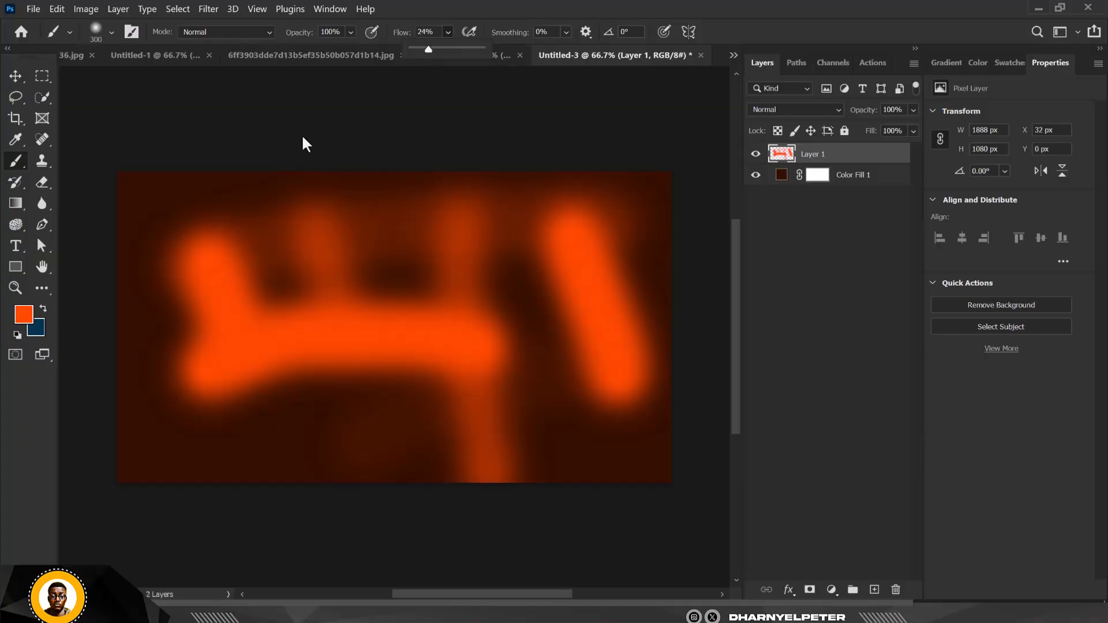
drag(164, 226, 312, 242)
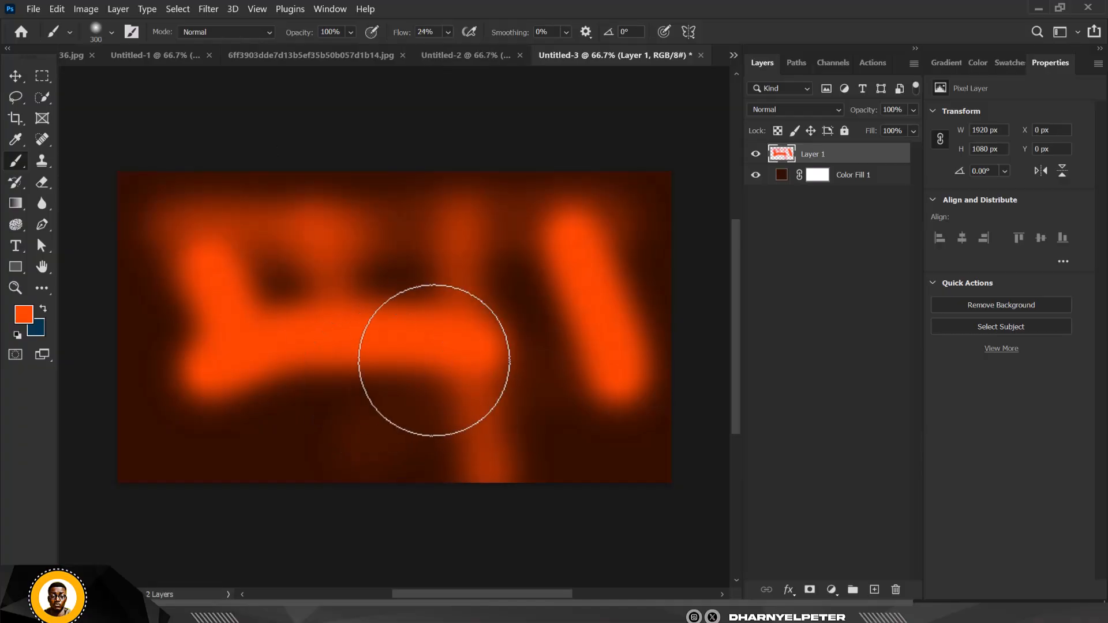
Step: Replace the painted layer with a new empty one and paint two overlapping soft orange strokes at 100% flow
click(892, 593)
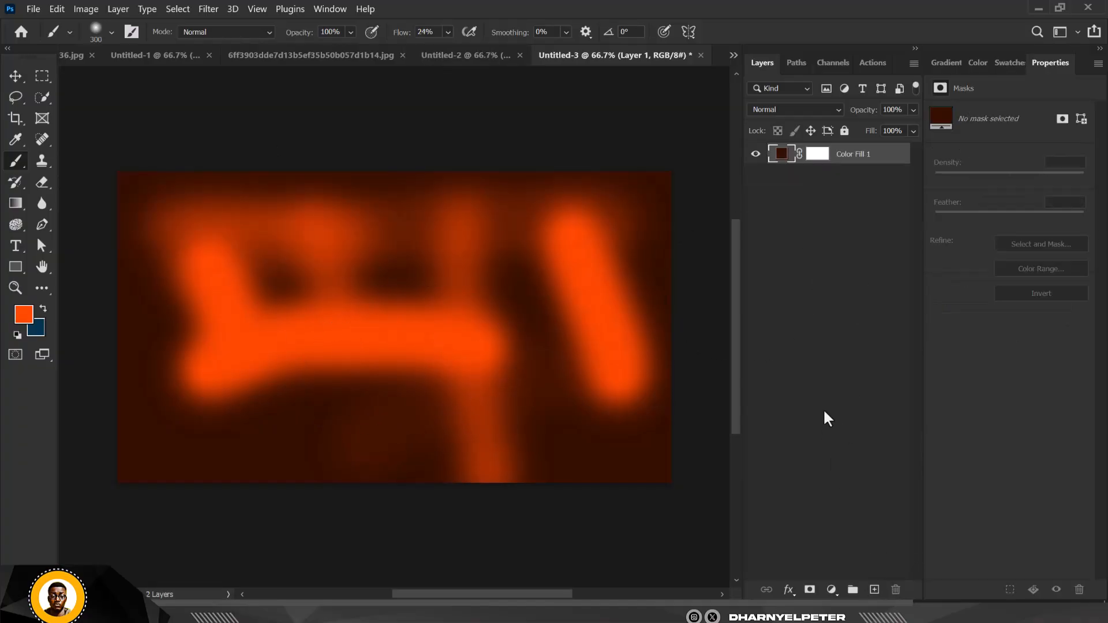
click(875, 592)
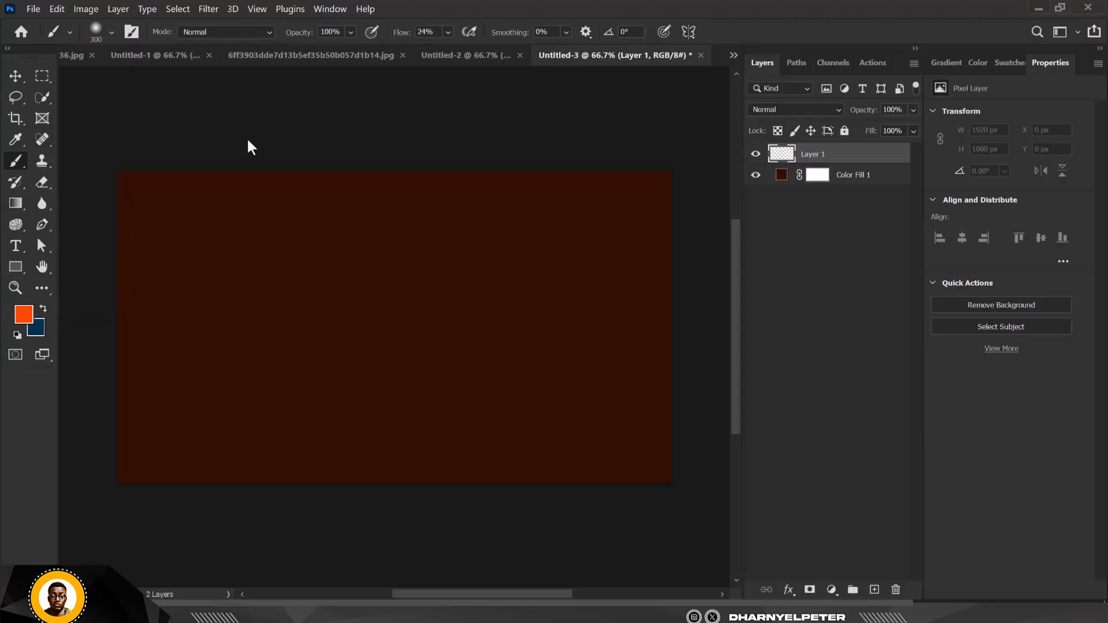
click(448, 33)
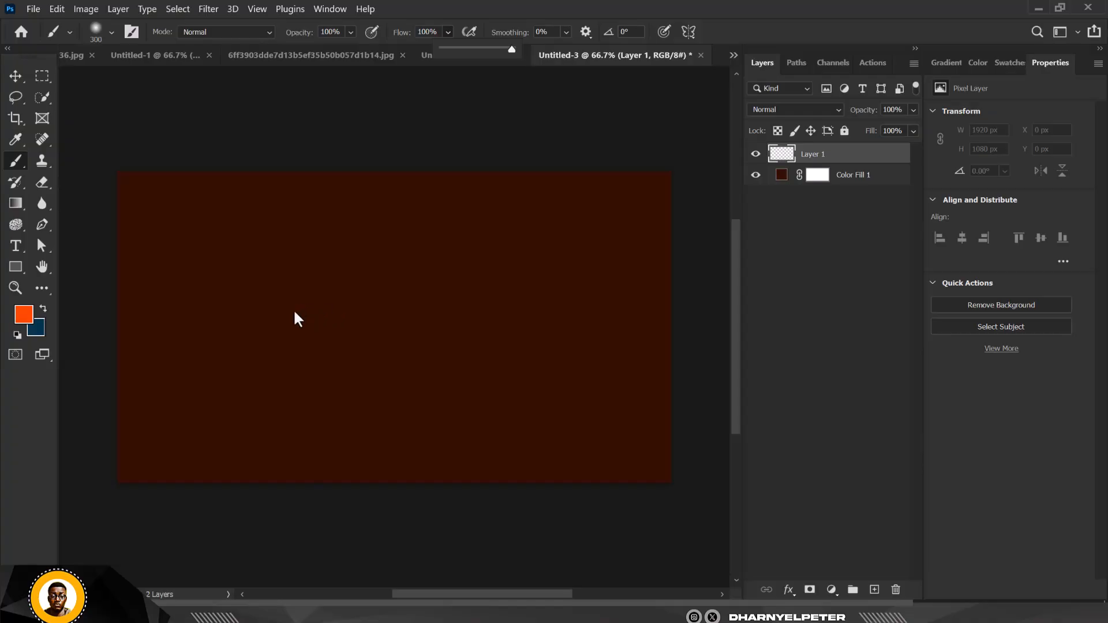
mouse_move(219, 330)
mouse_down()
mouse_move(308, 306)
mouse_move(478, 311)
mouse_move(507, 329)
mouse_up()
mouse_move(372, 434)
mouse_down()
mouse_move(431, 339)
mouse_move(528, 300)
mouse_move(583, 305)
mouse_up()
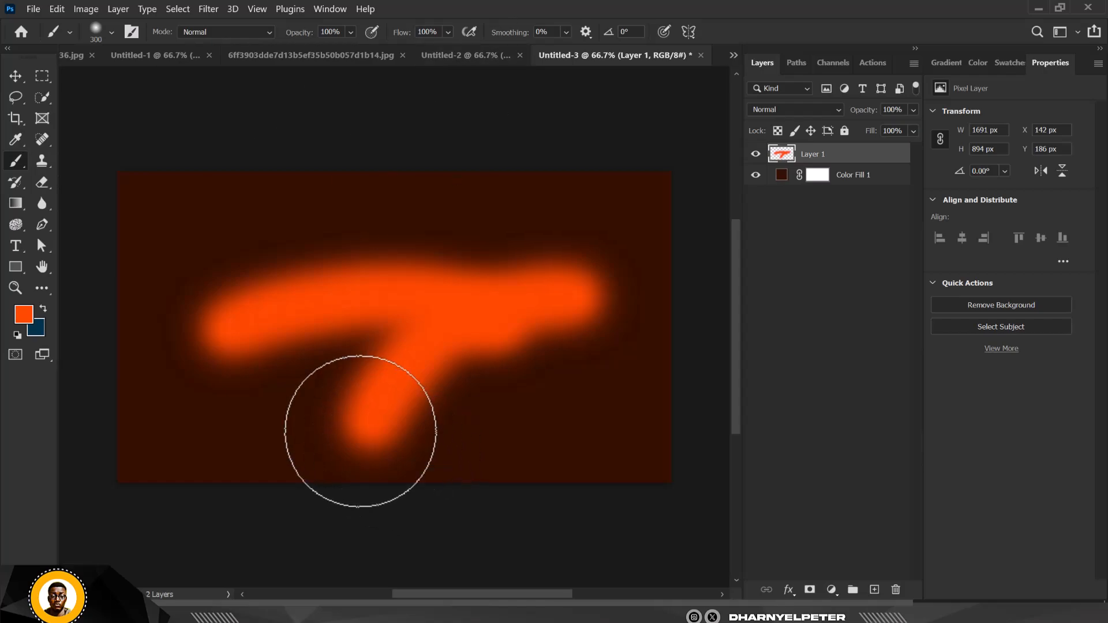
Step: Activate the standard Eraser tool and switch to the portrait photo document 6ff3903dde7d13b5ef35b50b057d1b14.jpg
click(44, 191)
right_click(45, 192)
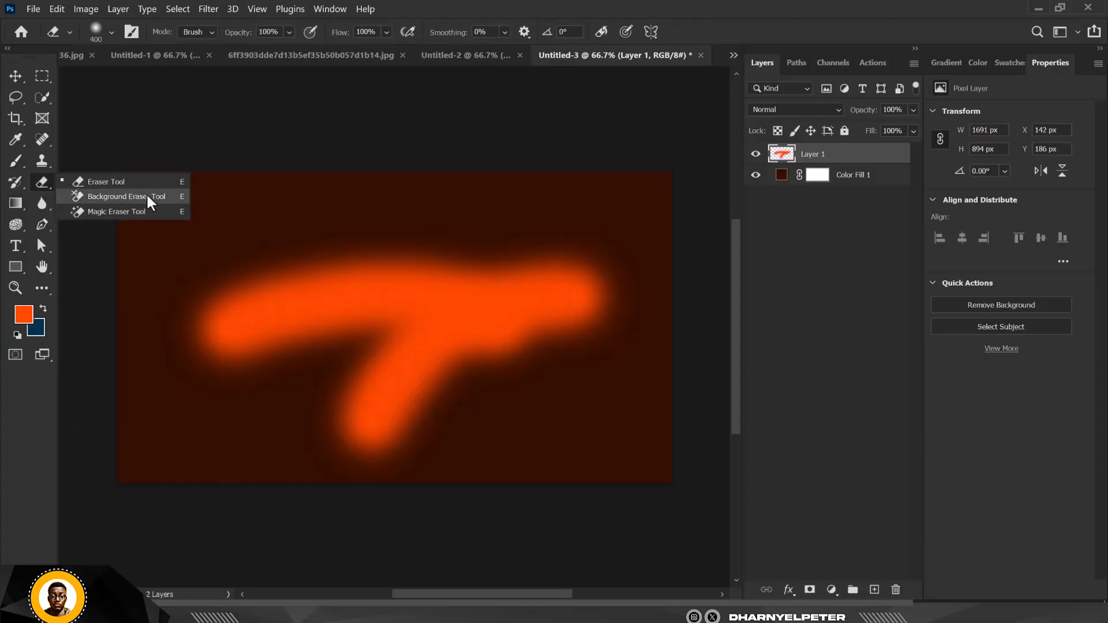
click(135, 181)
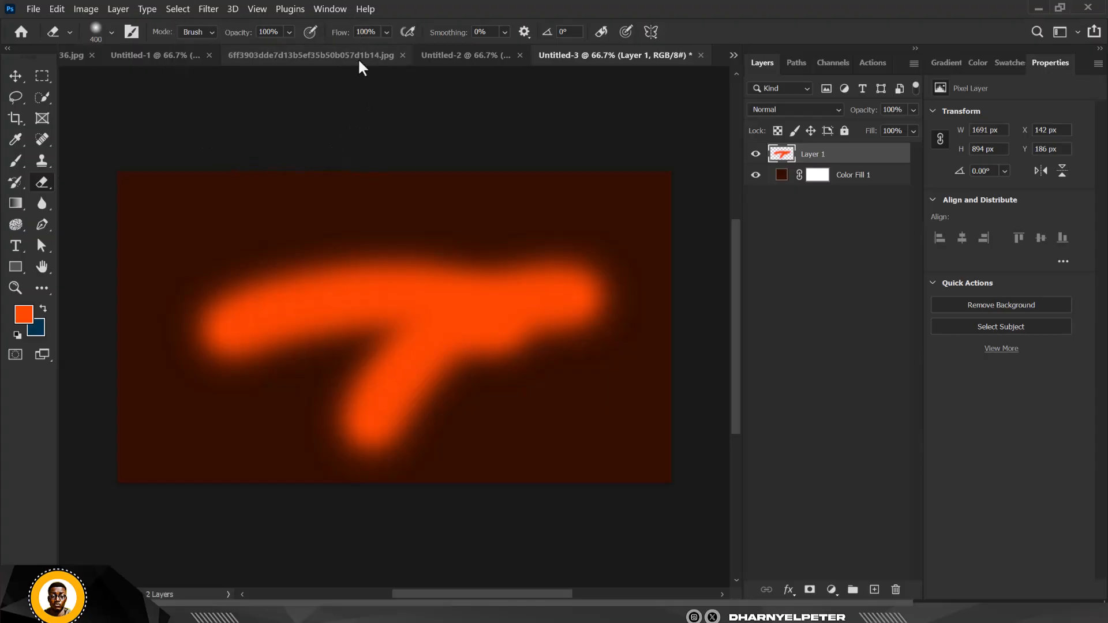
click(324, 52)
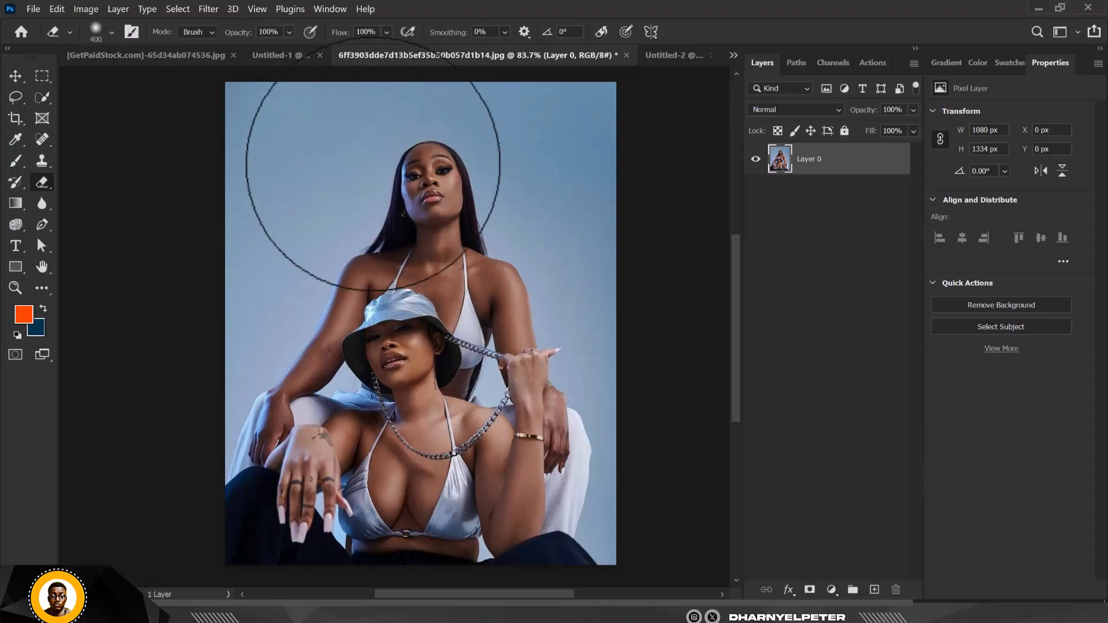
Step: Erase the upper part of the portrait photo and a spot lower down directly on the layer, and undo the erasing
mouse_move(375, 179)
mouse_down()
mouse_move(415, 143)
mouse_move(549, 201)
mouse_move(393, 153)
mouse_move(352, 161)
mouse_move(303, 128)
mouse_move(286, 133)
mouse_move(516, 168)
mouse_move(528, 147)
mouse_move(569, 198)
mouse_up()
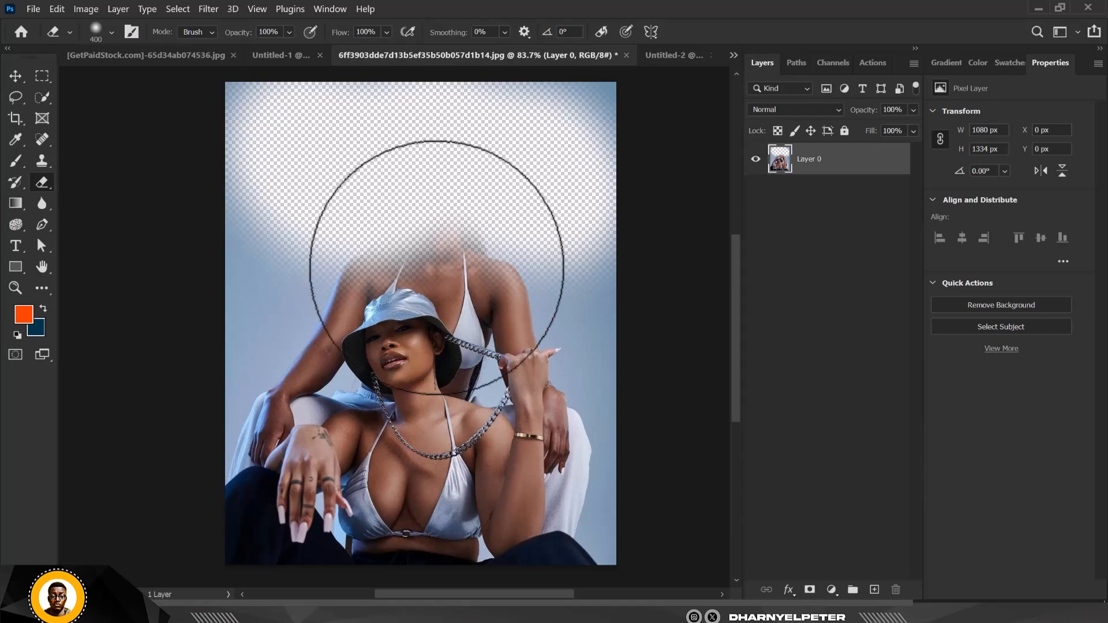
mouse_move(546, 460)
mouse_down()
mouse_move(569, 452)
mouse_move(530, 474)
mouse_up()
key(ctrl+z)
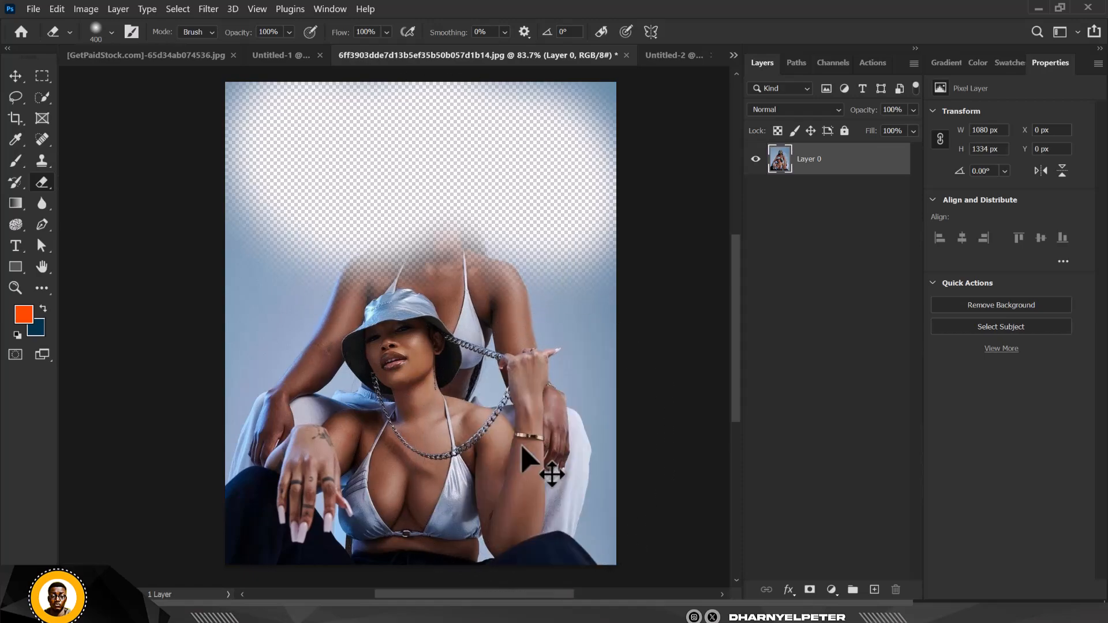
key(ctrl+z)
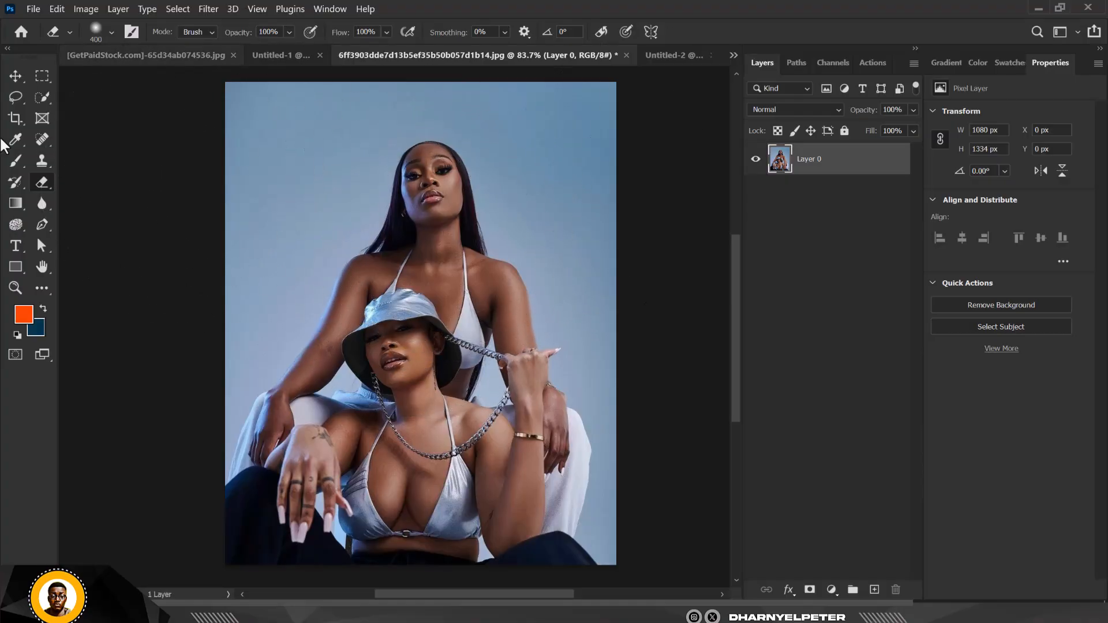
Step: Add a layer mask to the photo layer and hide the lower part of the photo with a soft black brush
click(809, 589)
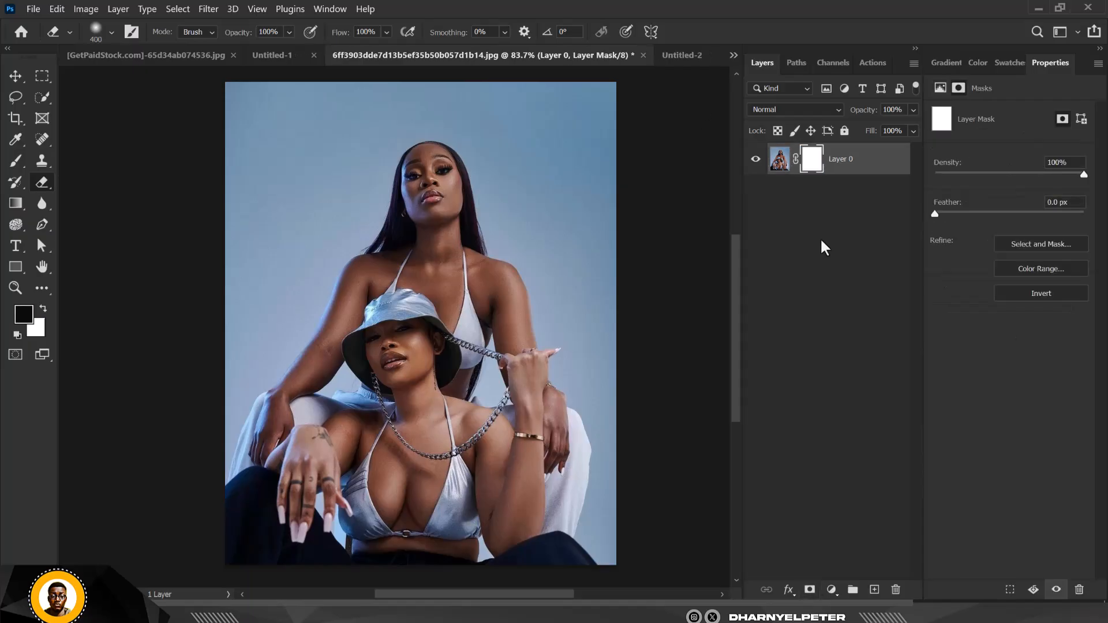
right_click(25, 169)
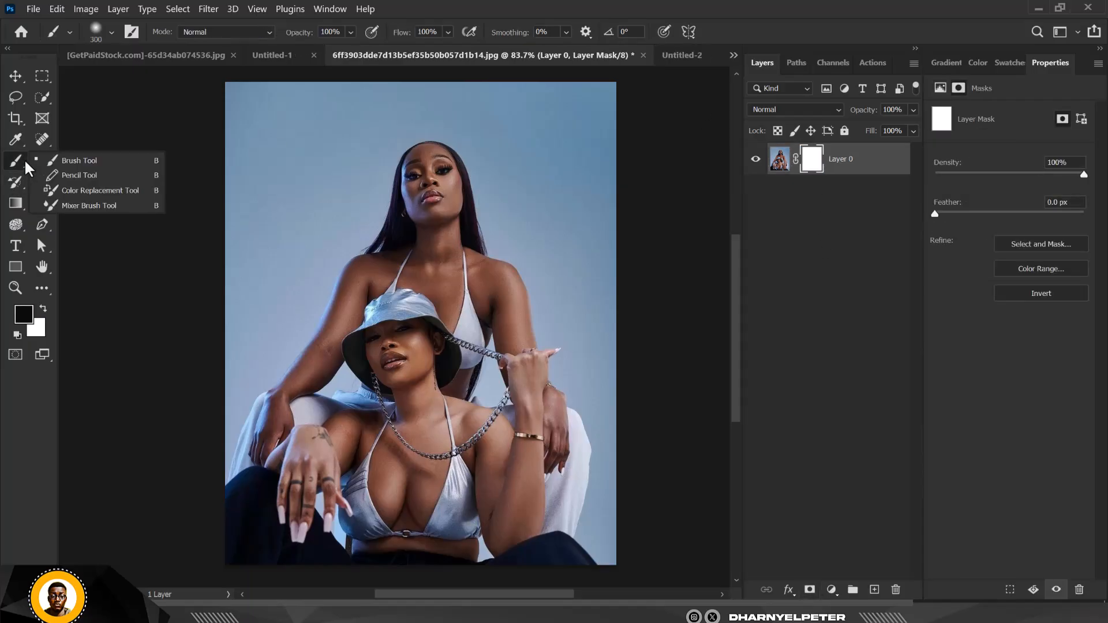
click(65, 160)
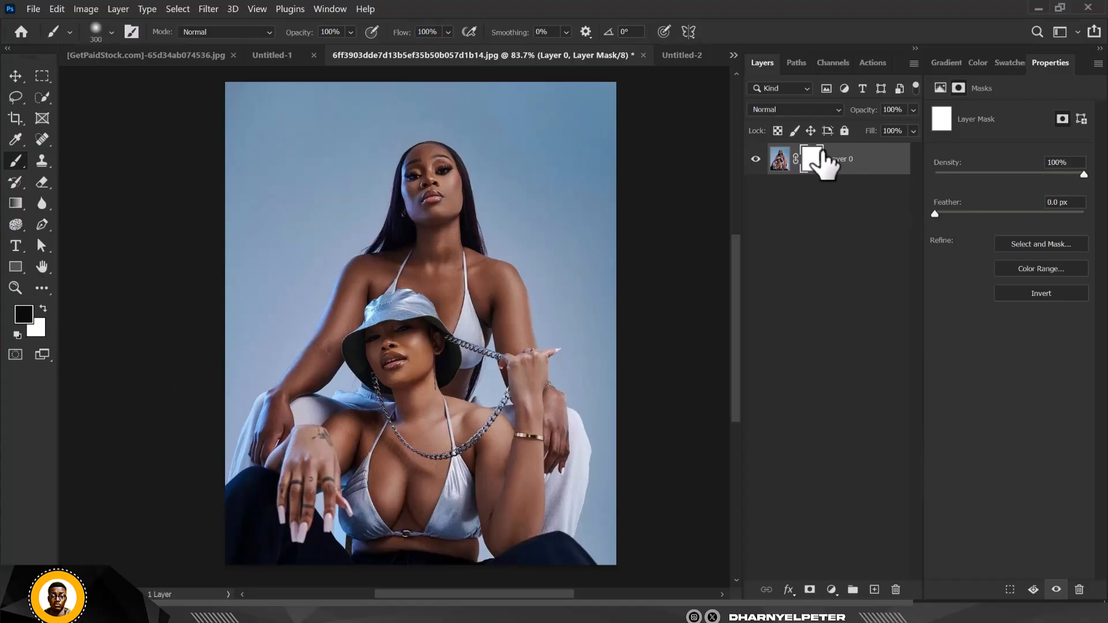
mouse_move(560, 468)
mouse_down()
mouse_move(522, 504)
mouse_move(424, 528)
mouse_move(320, 520)
mouse_move(628, 554)
mouse_move(241, 529)
mouse_move(225, 497)
mouse_move(295, 495)
mouse_move(447, 523)
mouse_move(684, 515)
mouse_move(535, 559)
mouse_move(254, 551)
mouse_up()
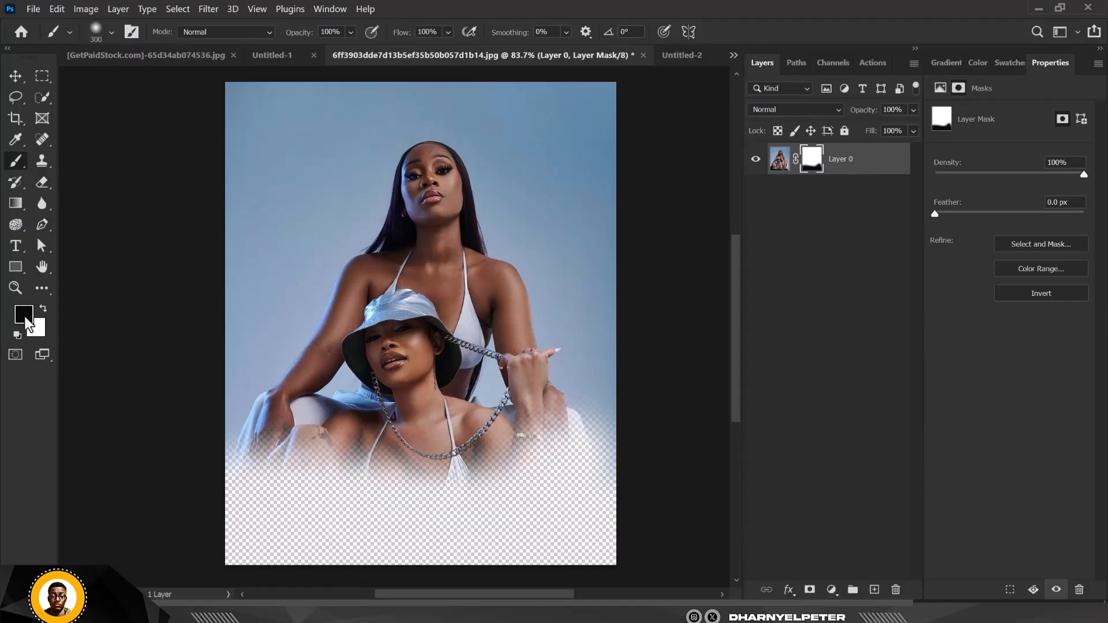
Step: Swap the mask colors to white and paint over the hidden lower part of the photo to reveal it
click(45, 312)
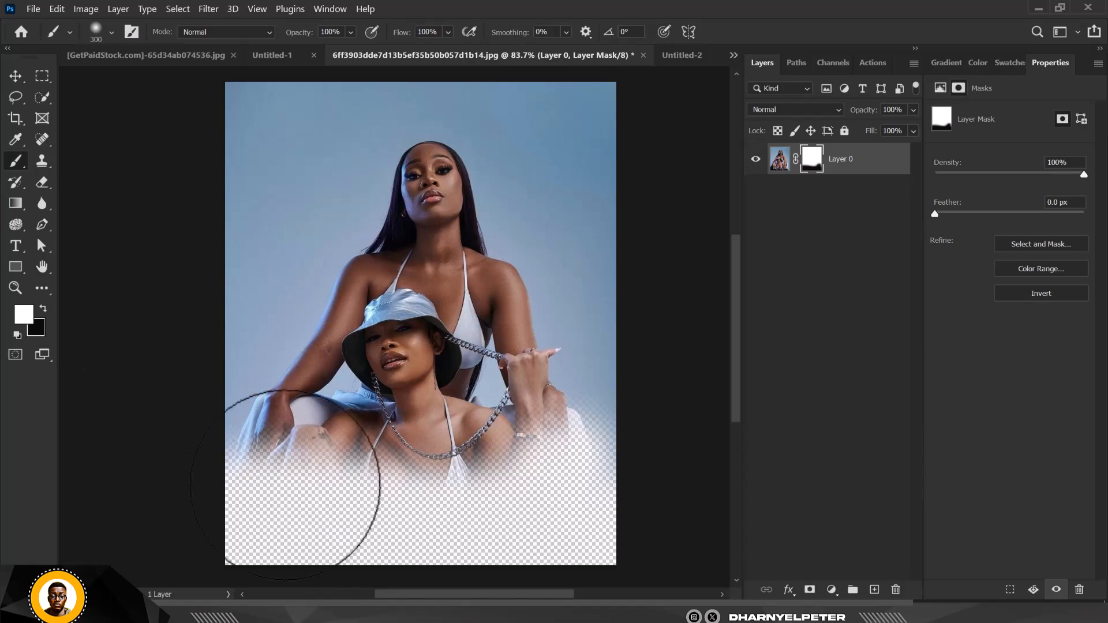
mouse_move(321, 457)
mouse_down()
mouse_move(297, 475)
mouse_move(312, 496)
mouse_up()
mouse_move(392, 506)
mouse_down()
mouse_move(663, 459)
mouse_move(101, 435)
mouse_move(663, 435)
mouse_move(576, 413)
mouse_move(531, 461)
mouse_move(432, 507)
mouse_move(577, 496)
mouse_move(311, 540)
mouse_move(375, 511)
mouse_up()
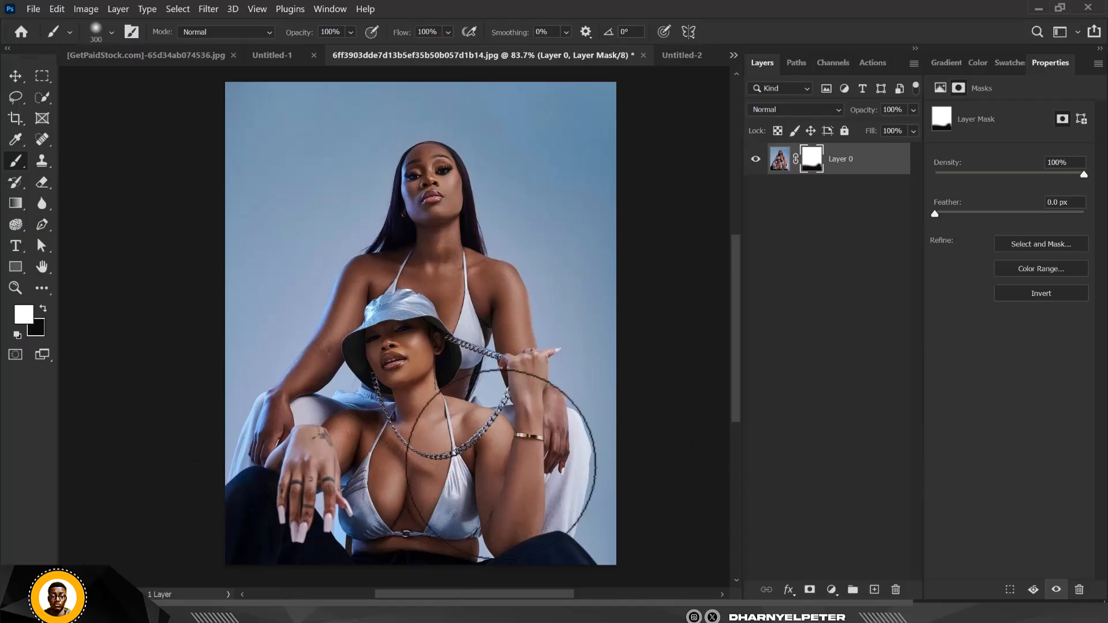
drag(540, 425, 554, 484)
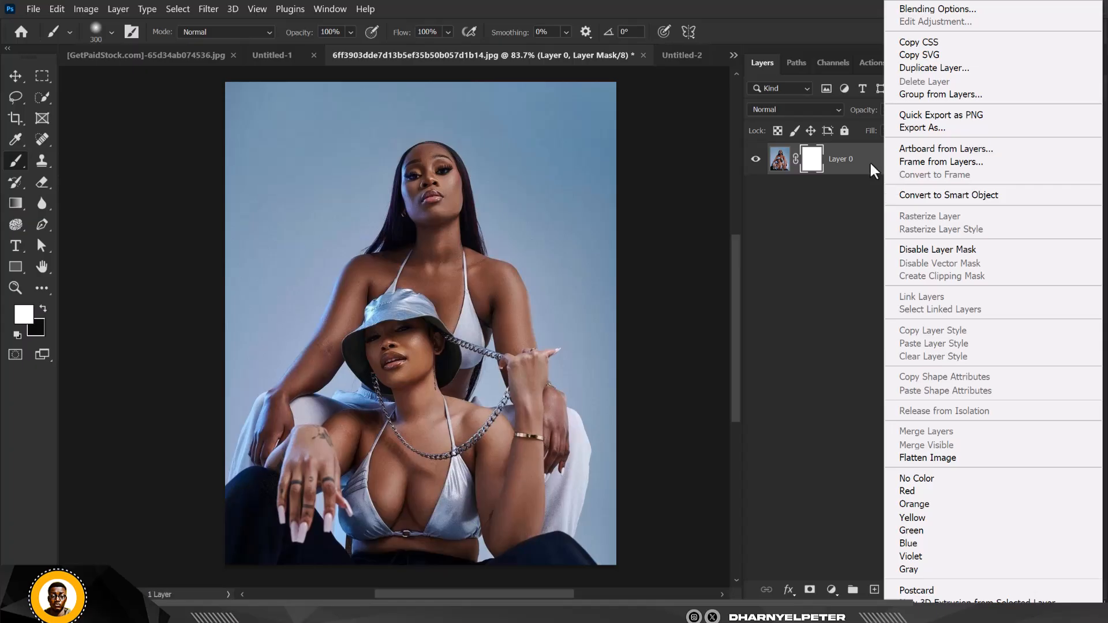
Step: Disable the photo layer's mask and delete it
click(923, 249)
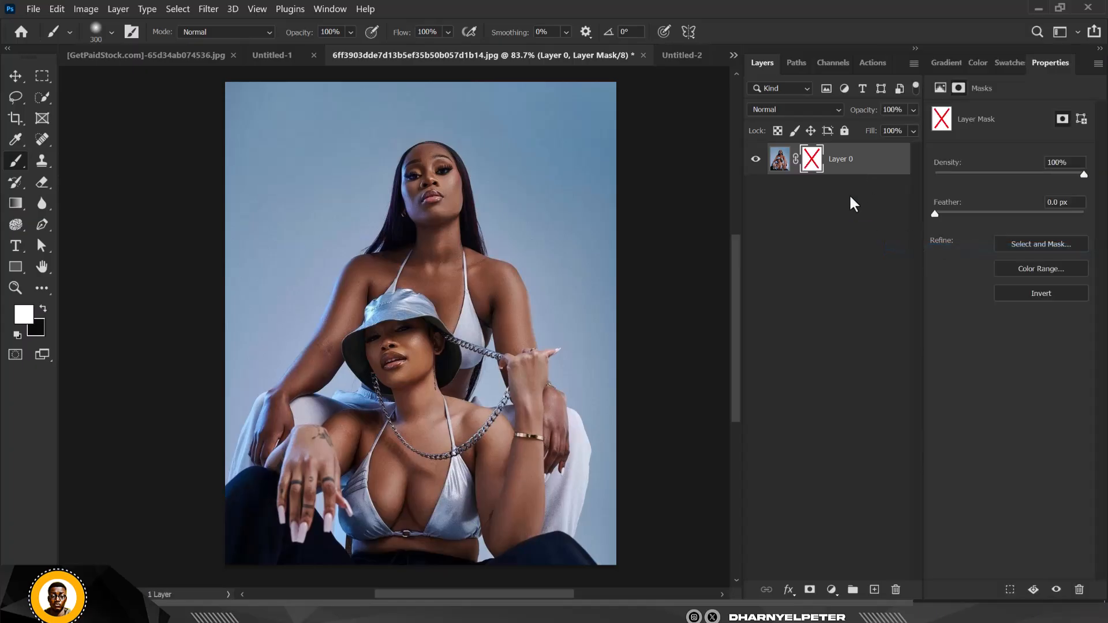
right_click(810, 165)
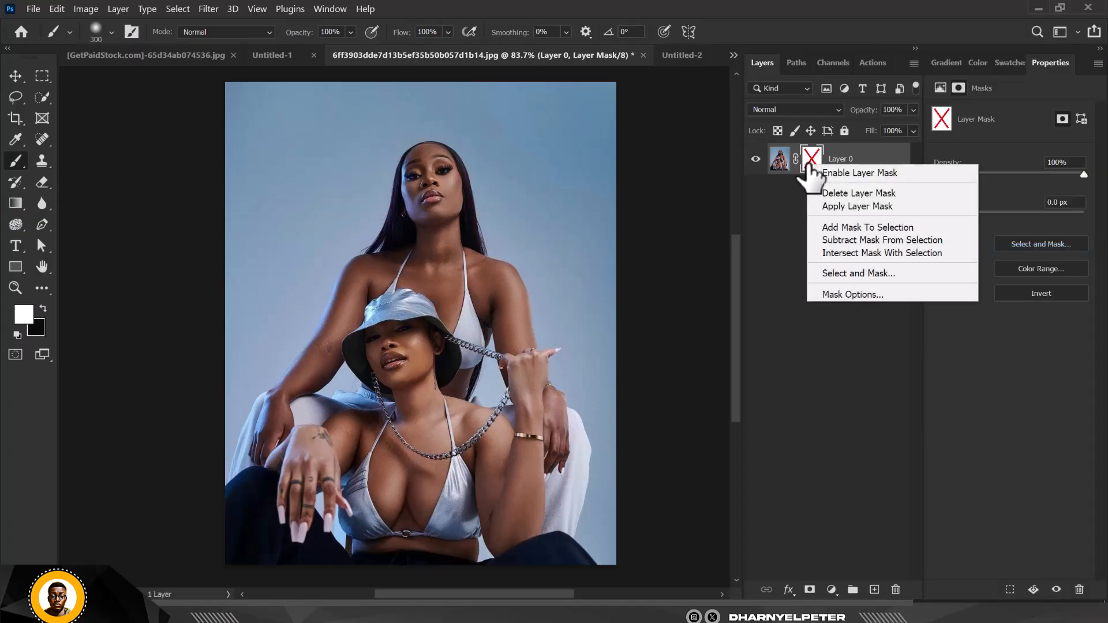
click(863, 193)
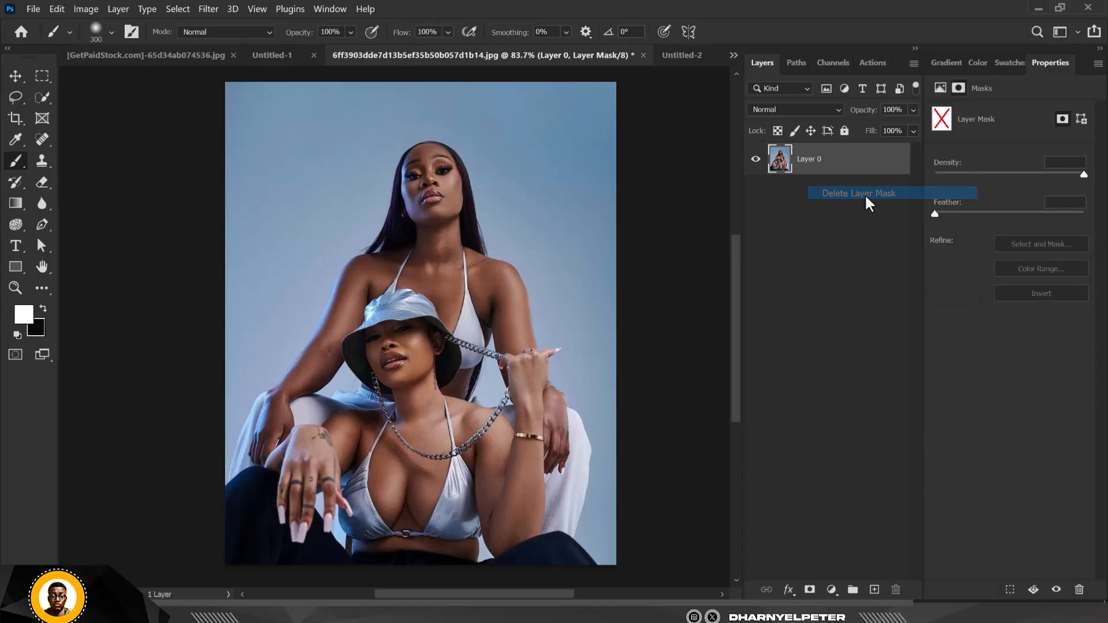
Step: Erase the upper woman's head with the Eraser tool and undo the stroke
click(42, 182)
mouse_move(346, 161)
mouse_down()
mouse_move(364, 185)
mouse_move(427, 138)
mouse_up()
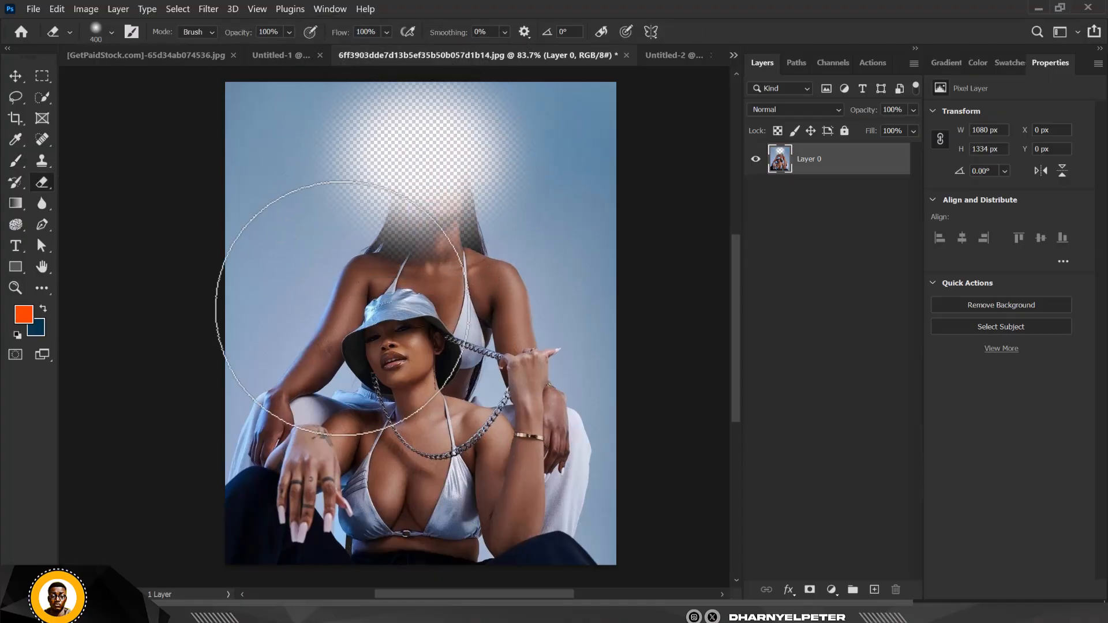
key(ctrl+z)
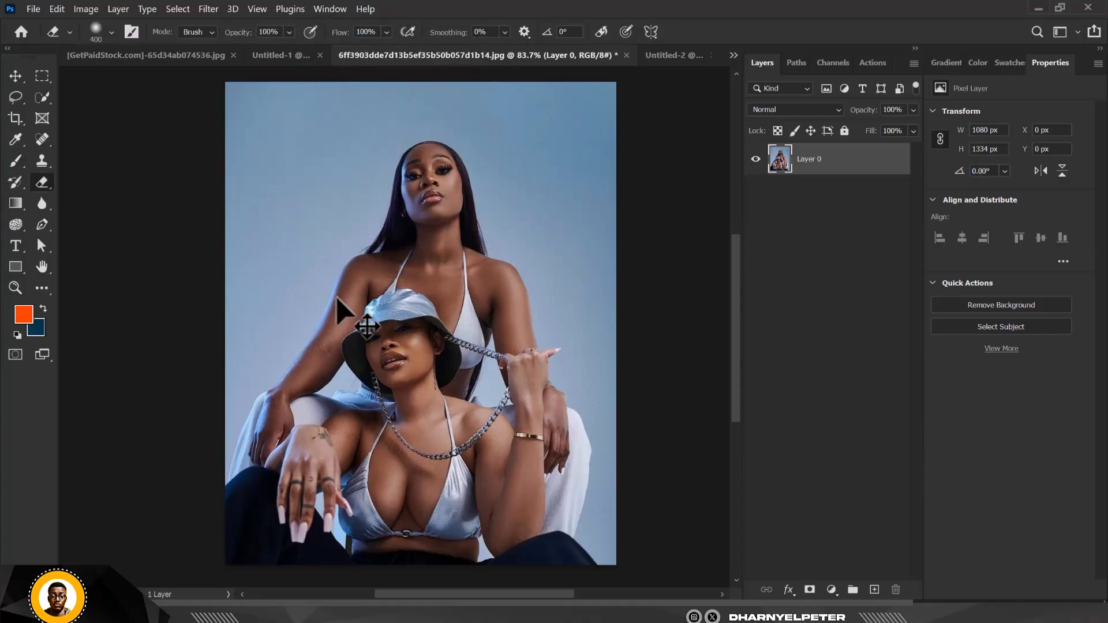
Step: Draw a white rectangle about 800 by 310 px across the upper woman's face and chest, and rasterize its layer
click(14, 268)
drag(307, 183, 595, 294)
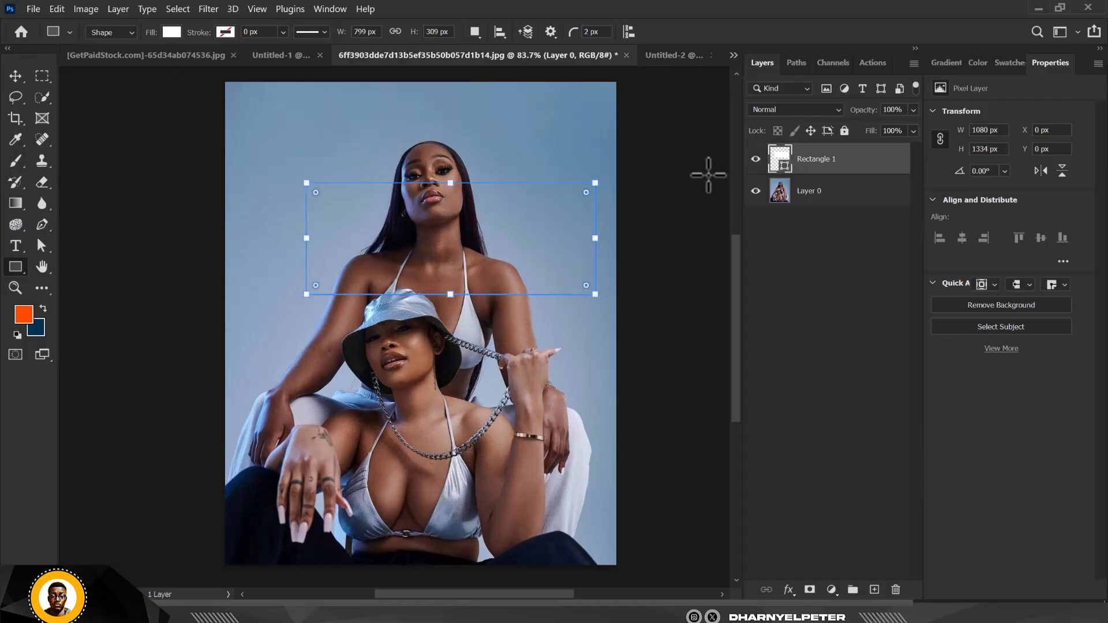
right_click(888, 170)
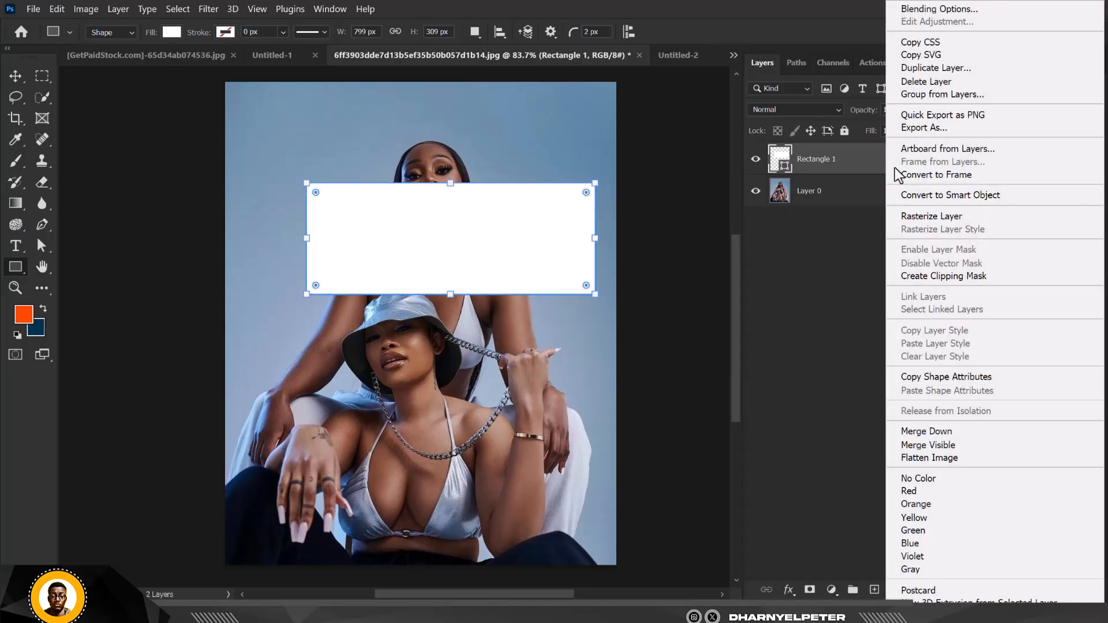
click(927, 216)
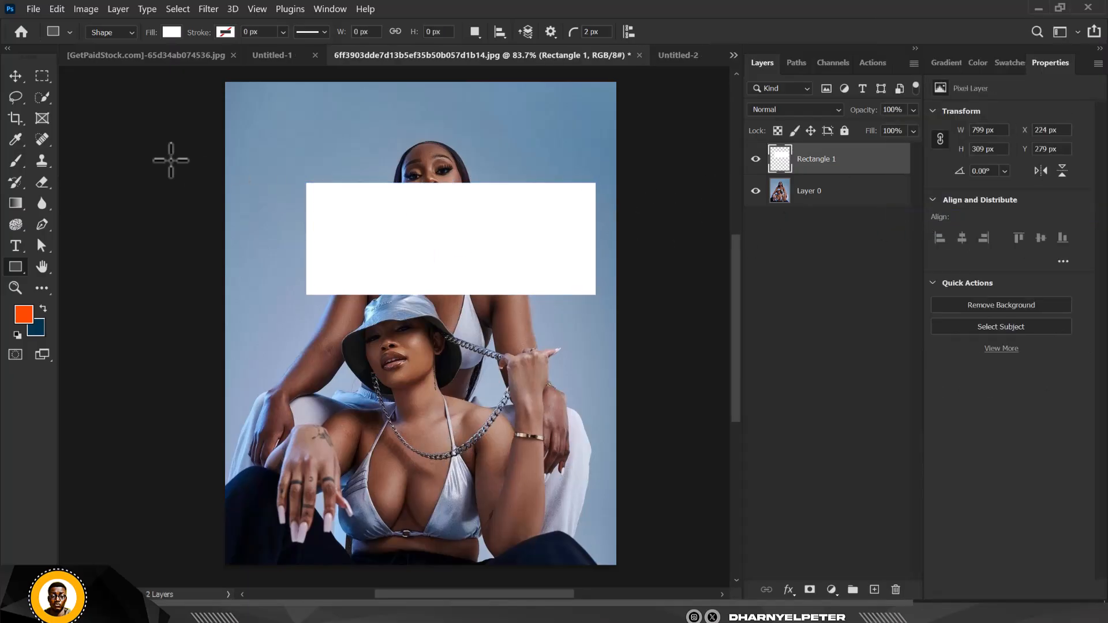
Step: Erase the white rectangle's left end with the soft 400 px Eraser so that it fades out
right_click(42, 184)
click(98, 181)
click(312, 230)
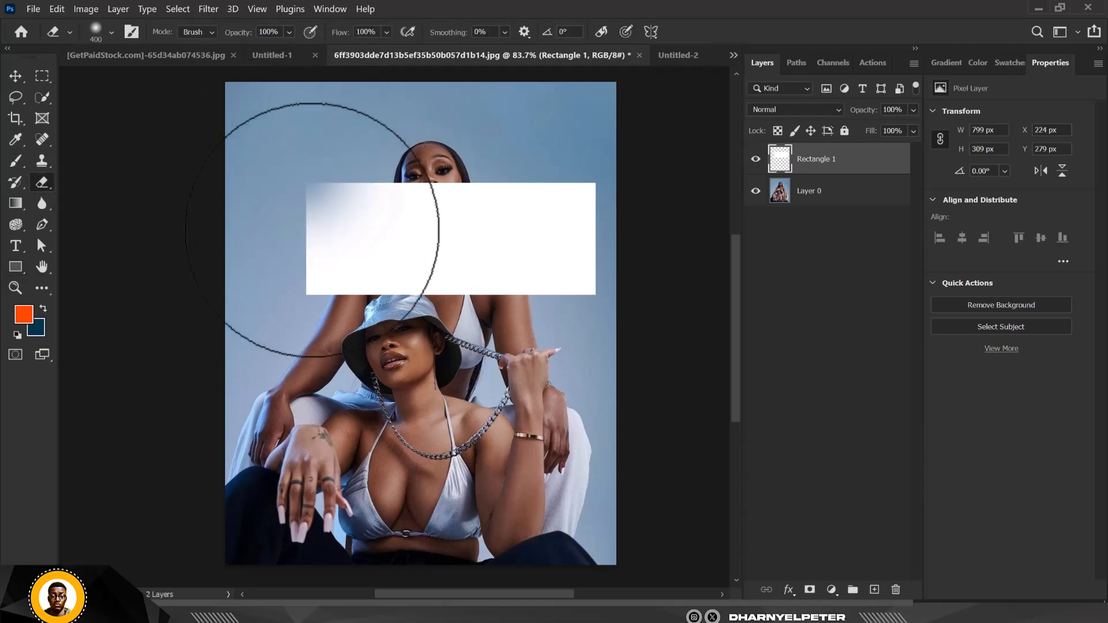
mouse_move(312, 229)
mouse_down()
mouse_move(323, 355)
mouse_move(301, 145)
mouse_move(259, 393)
mouse_up()
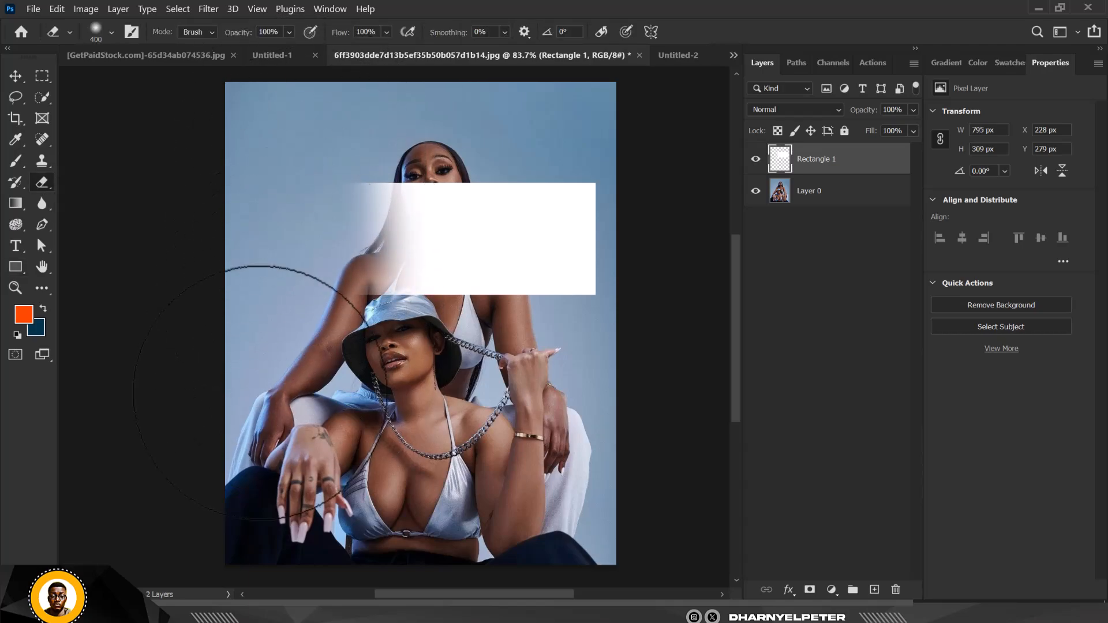
Step: Move the half-erased white rectangle down over the lower woman's face and turn on a green Color Overlay for it
click(17, 77)
drag(583, 258, 477, 367)
right_click(896, 164)
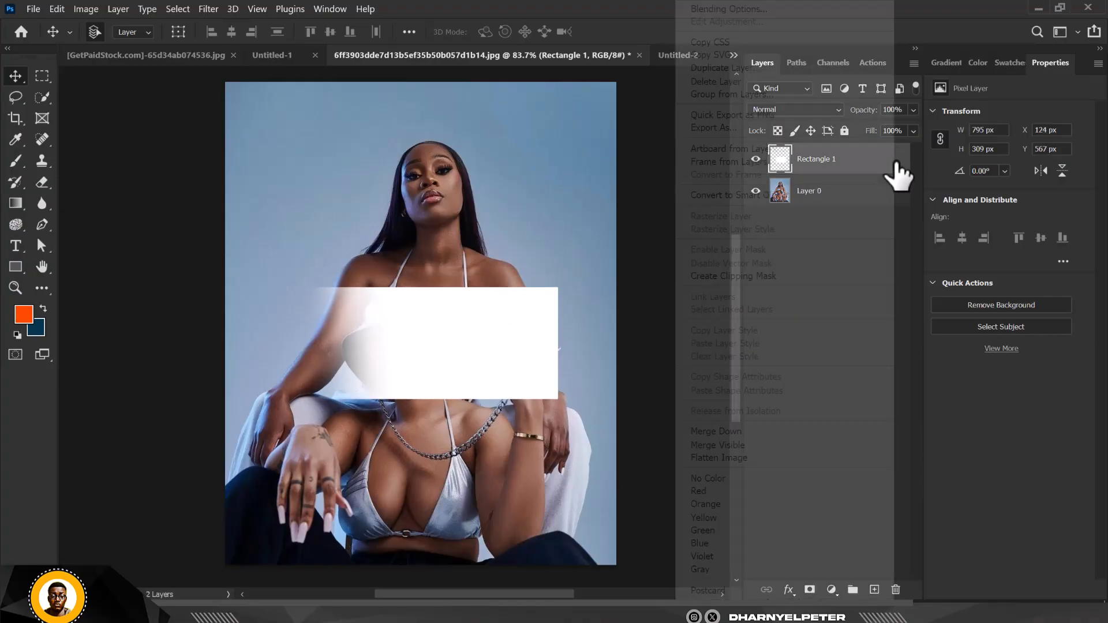
click(753, 10)
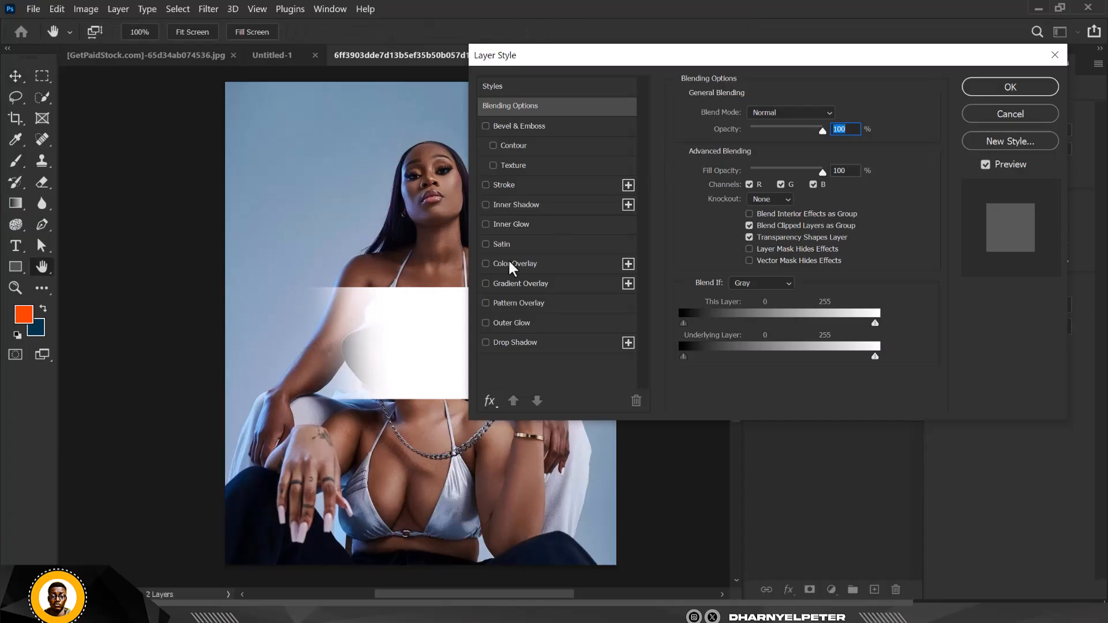
click(486, 263)
click(532, 261)
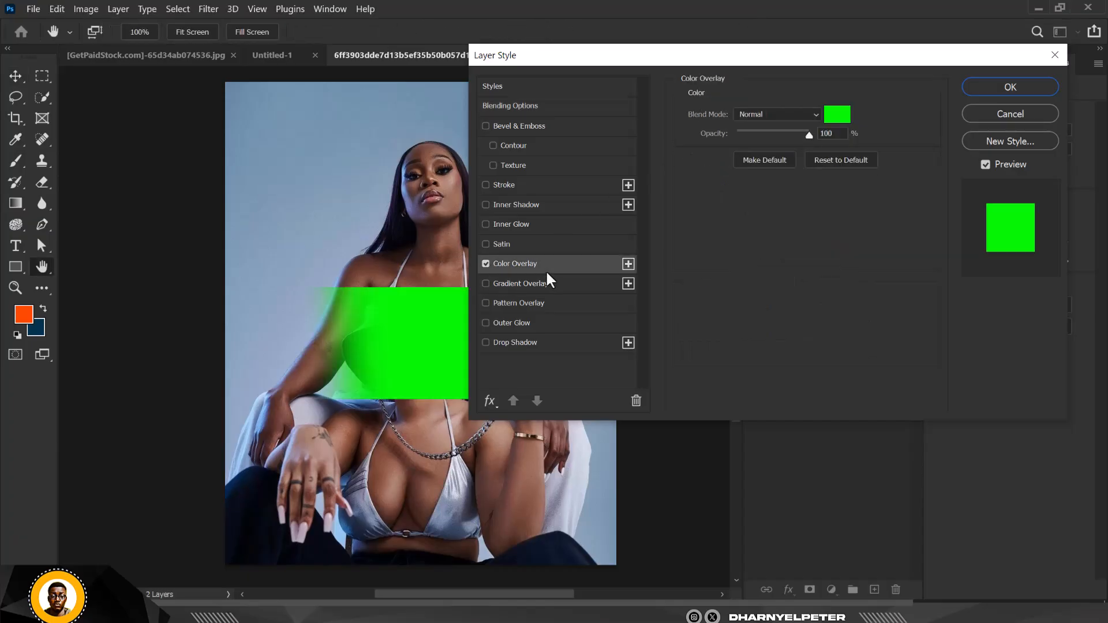
drag(584, 56, 752, 24)
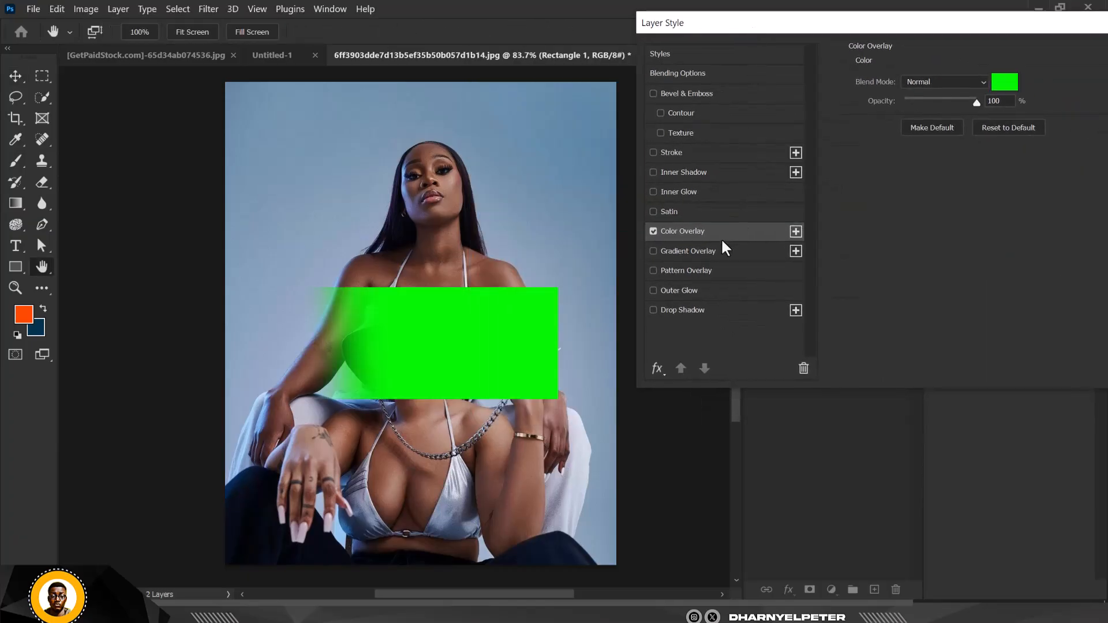
Step: Replace the rectangle's Color Overlay with a Gradient Overlay using the cyan-to-magenta preset from the Purples group
click(653, 231)
click(654, 251)
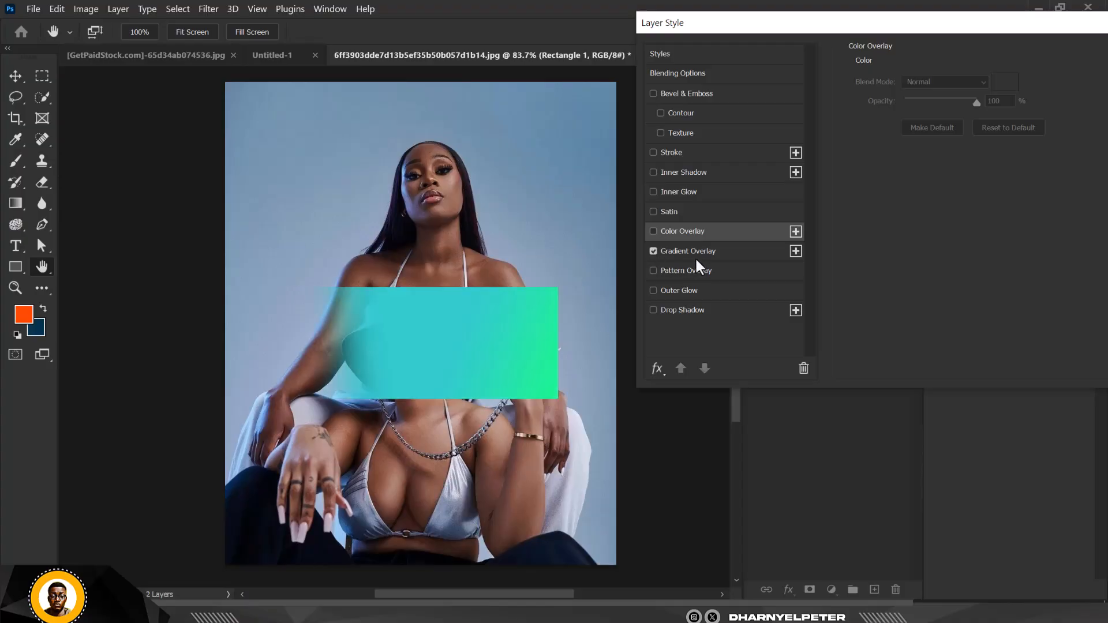
click(749, 256)
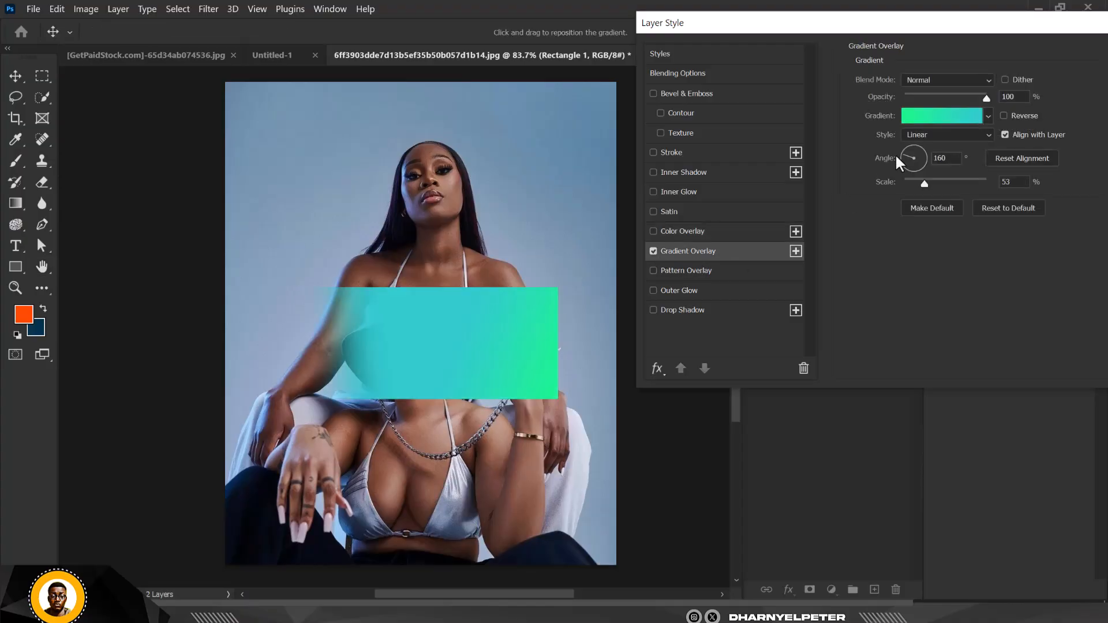
click(988, 115)
click(863, 188)
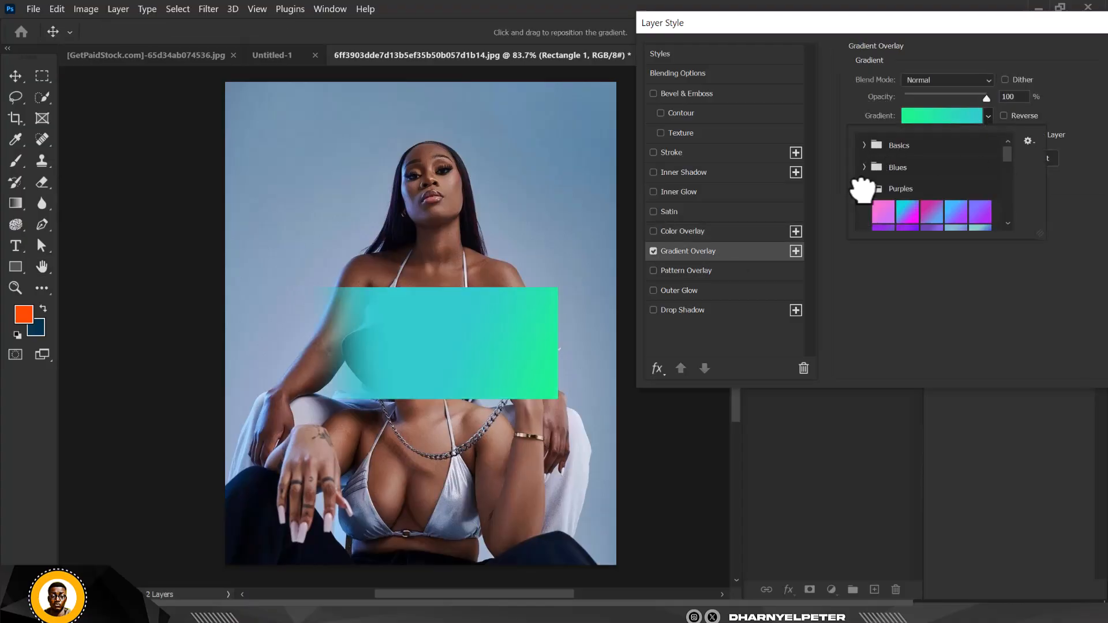
click(907, 214)
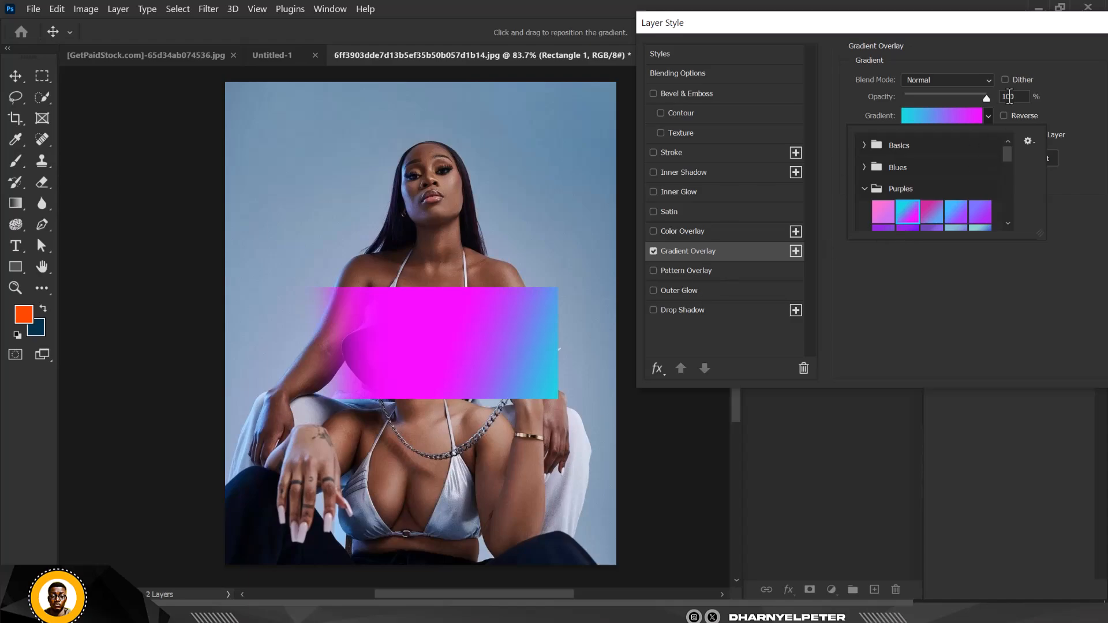
drag(950, 20, 618, 4)
click(870, 34)
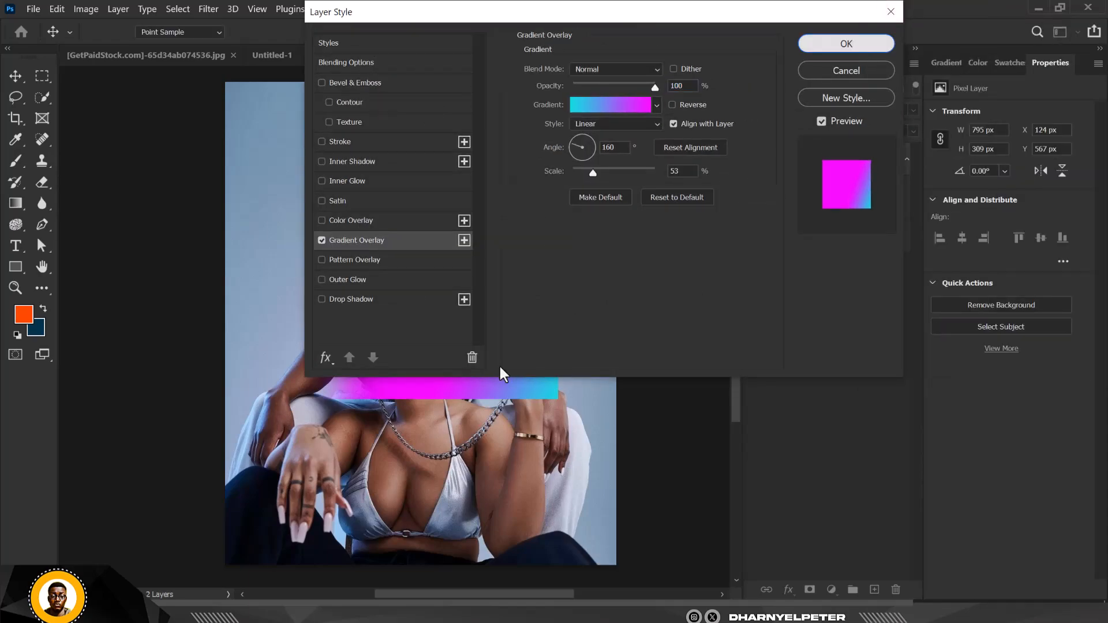
Step: Move the gradient rectangle to the photo's right edge, then delete its layer so that only the photo layer remains
drag(463, 366, 532, 385)
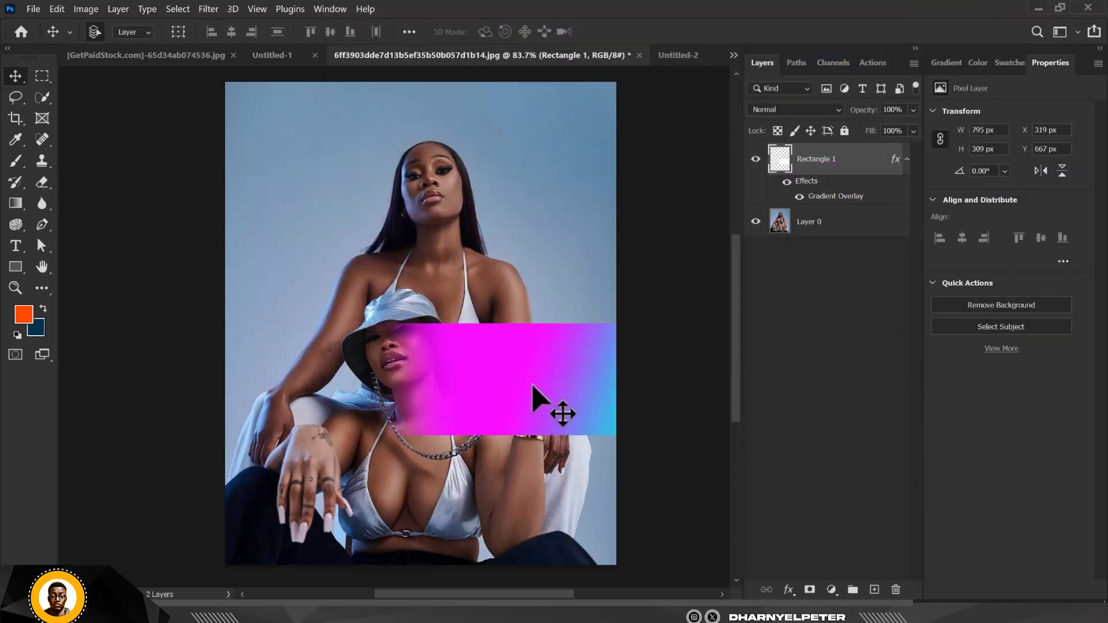
click(896, 591)
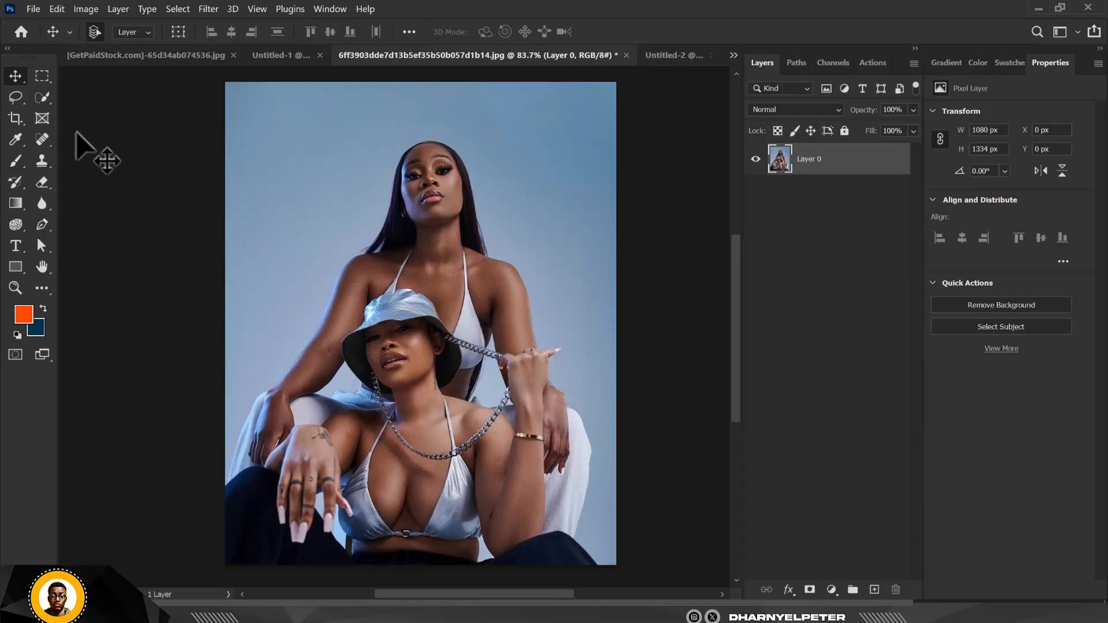
Step: Switch to the Untitled-2 document with the white rectangle and activate the Gradient tool
click(668, 56)
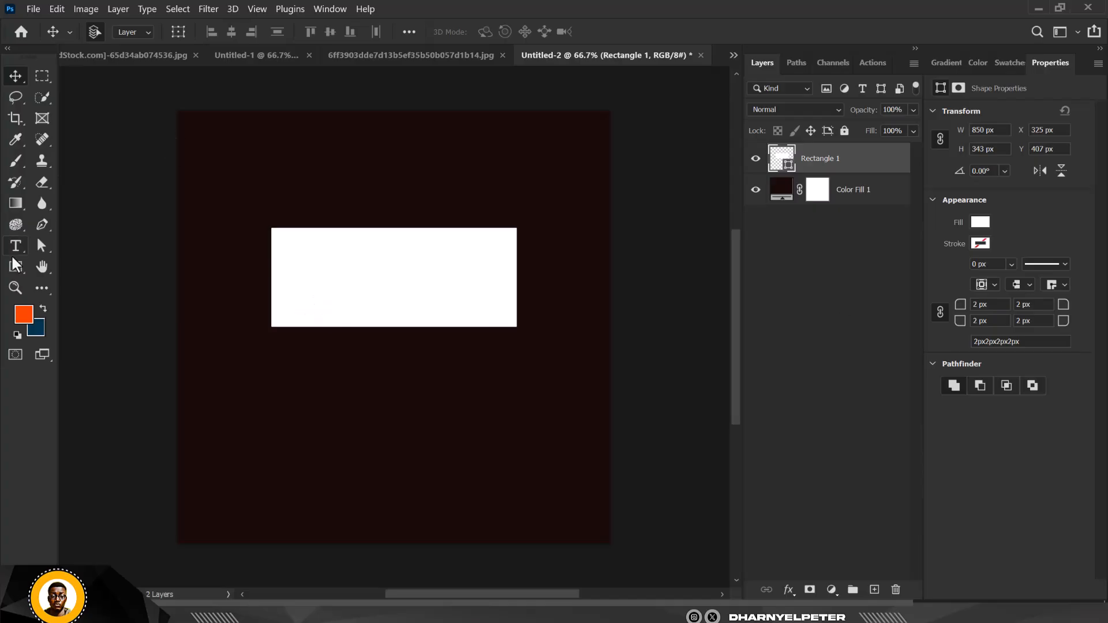
click(23, 208)
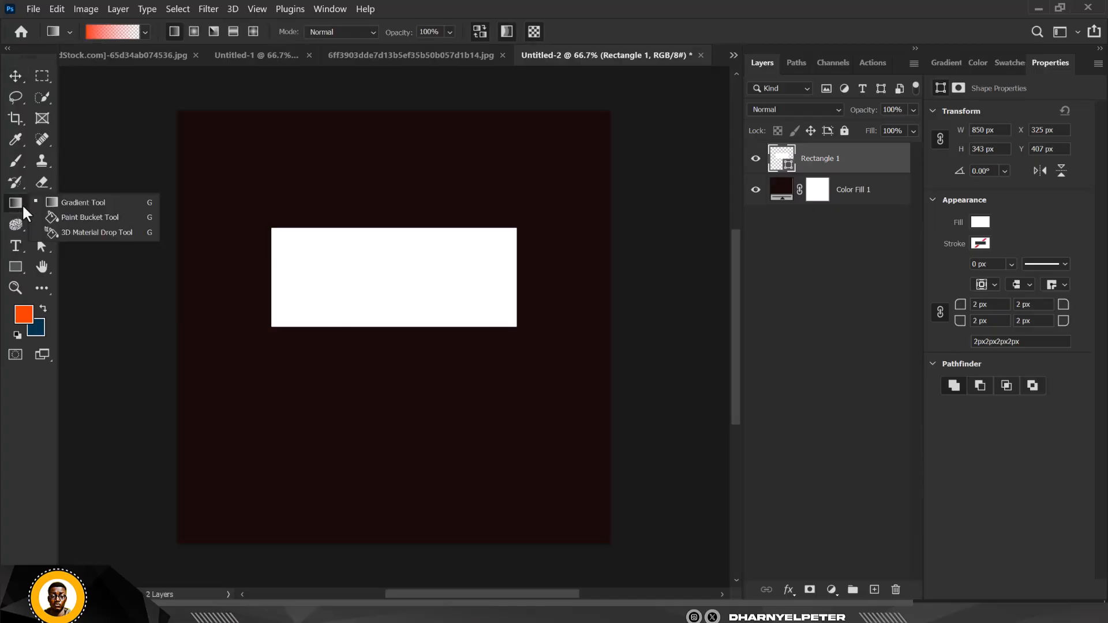
click(74, 208)
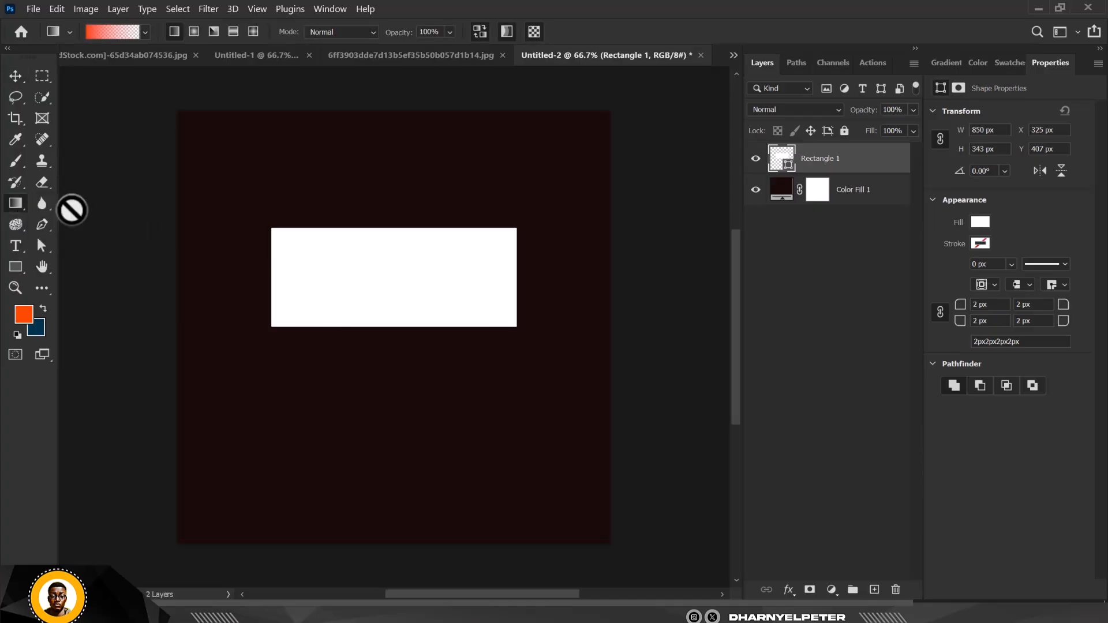
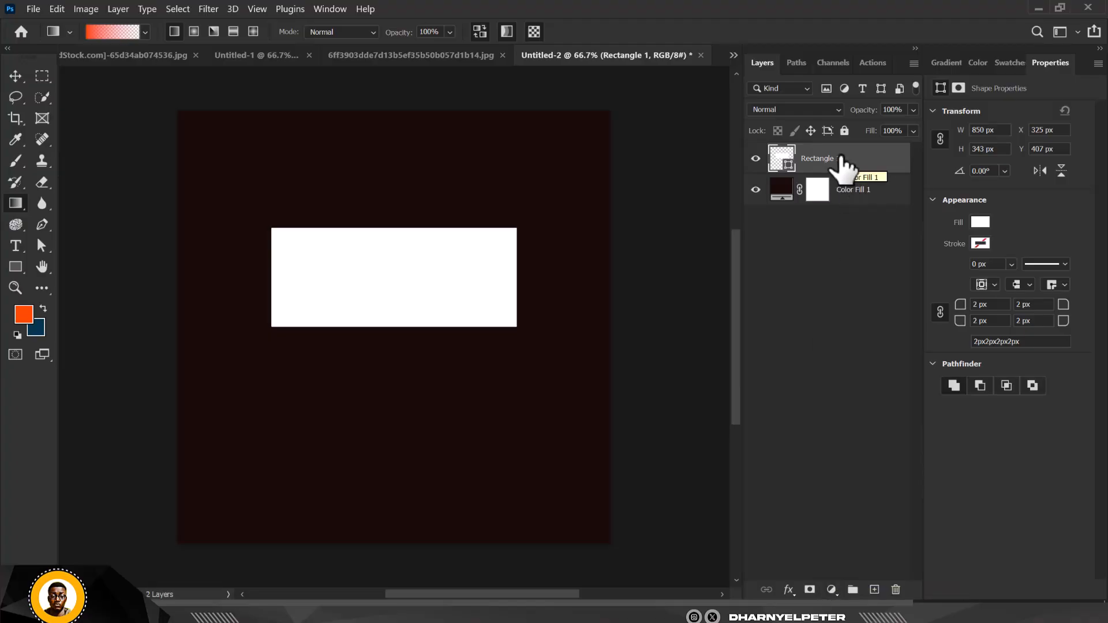
Step: Add a Gradient Overlay layer style to the Rectangle 1 layer, keeping the canvas rectangle in view
right_click(889, 167)
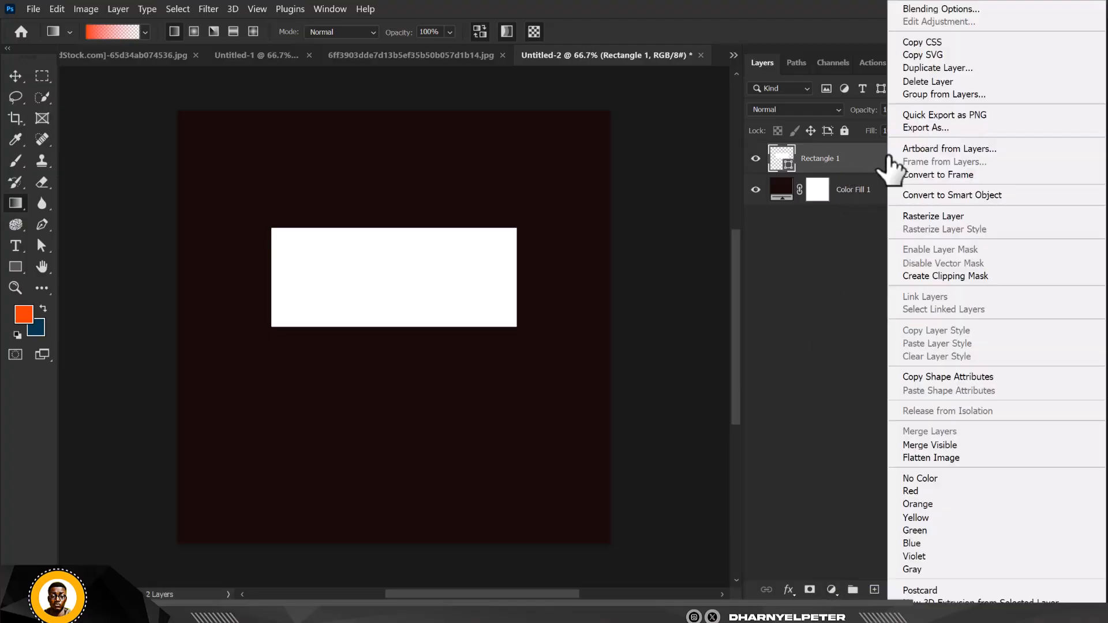
click(934, 9)
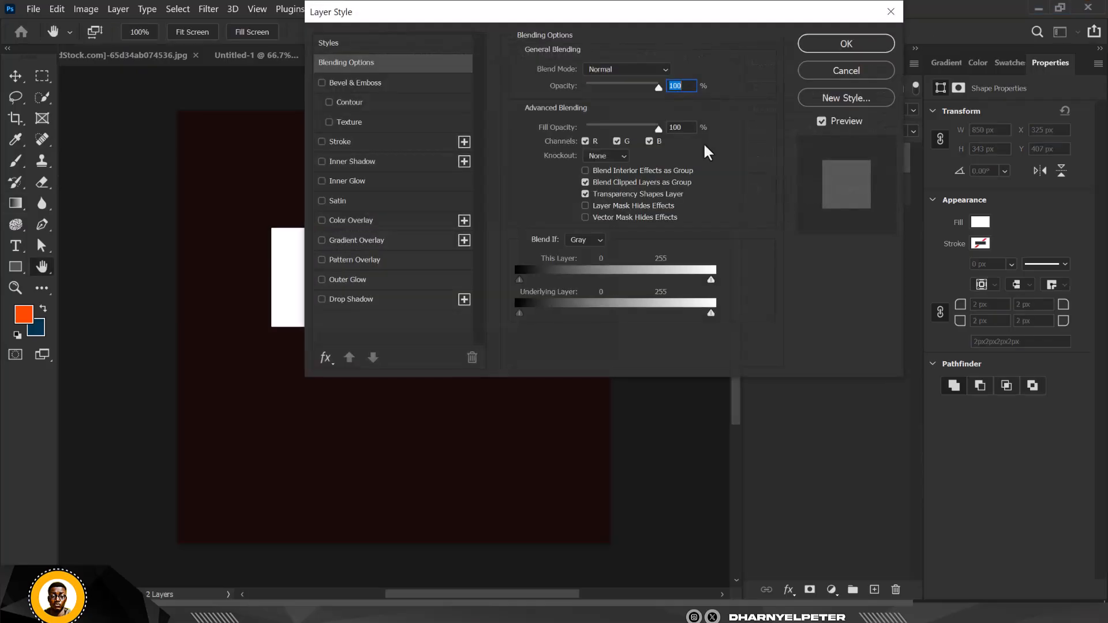
drag(479, 12, 771, 15)
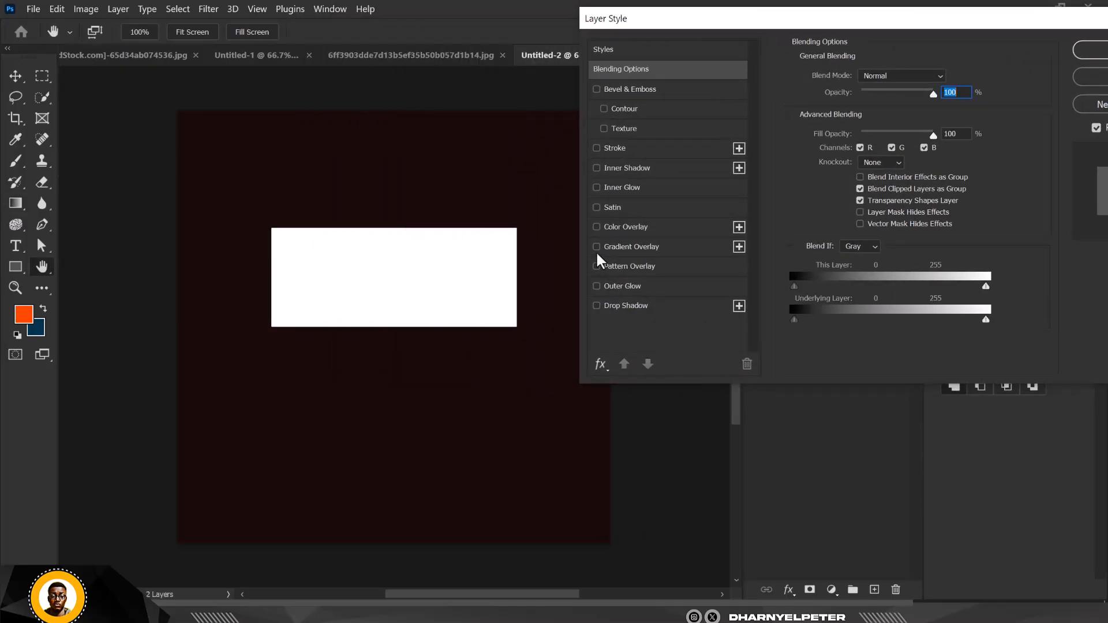
click(621, 249)
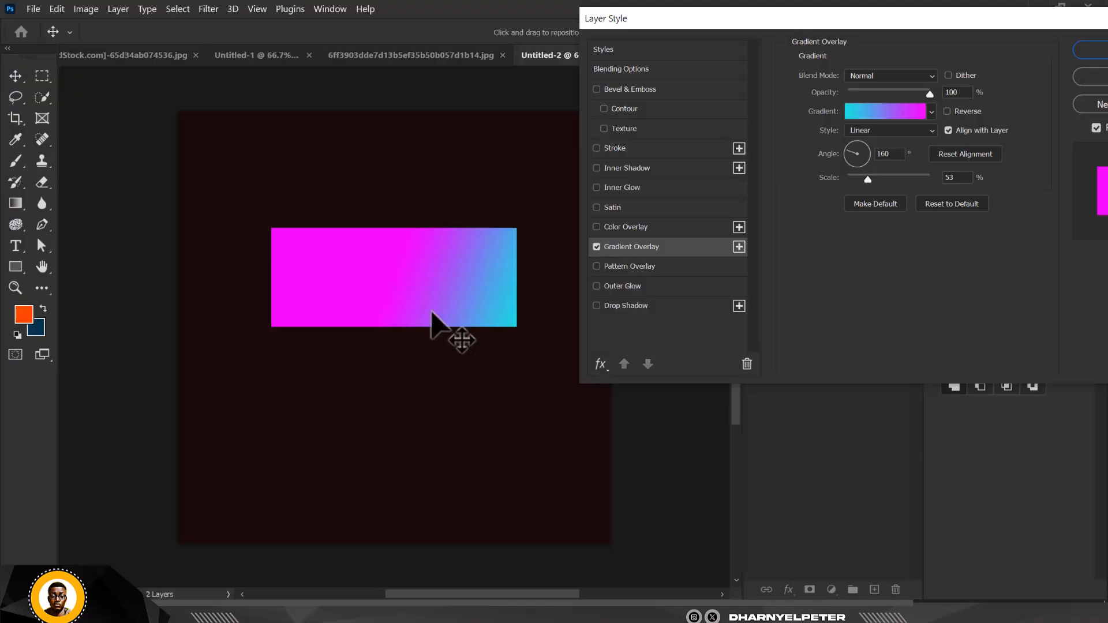
Step: Try the orange-to-navy gradient from the Basics group on the overlay, and change it to the orange-to-transparent one
click(932, 111)
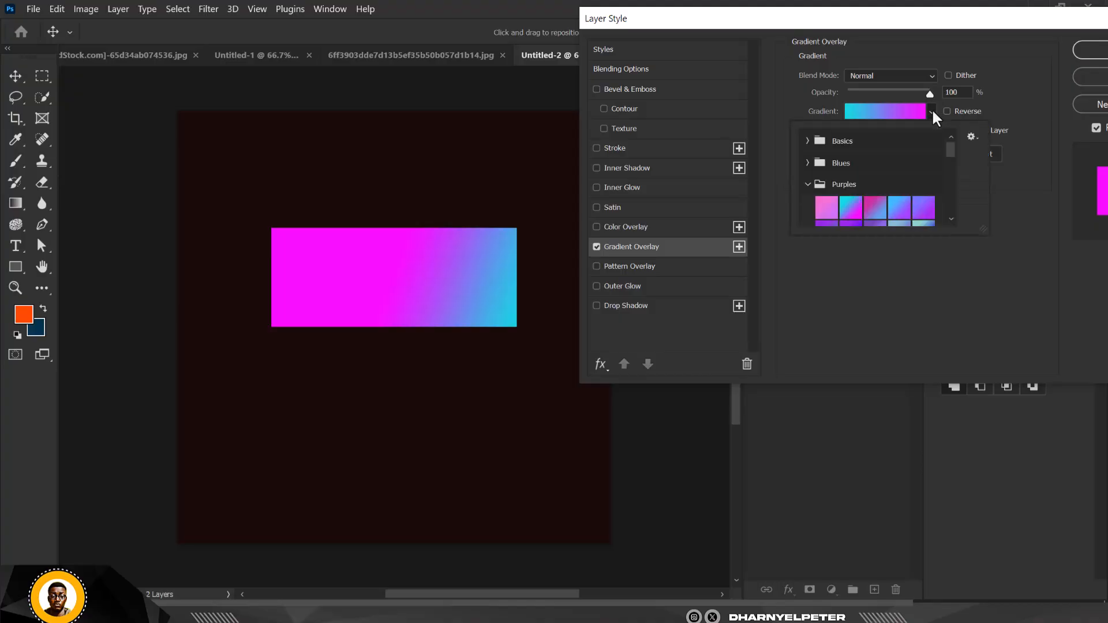
click(809, 185)
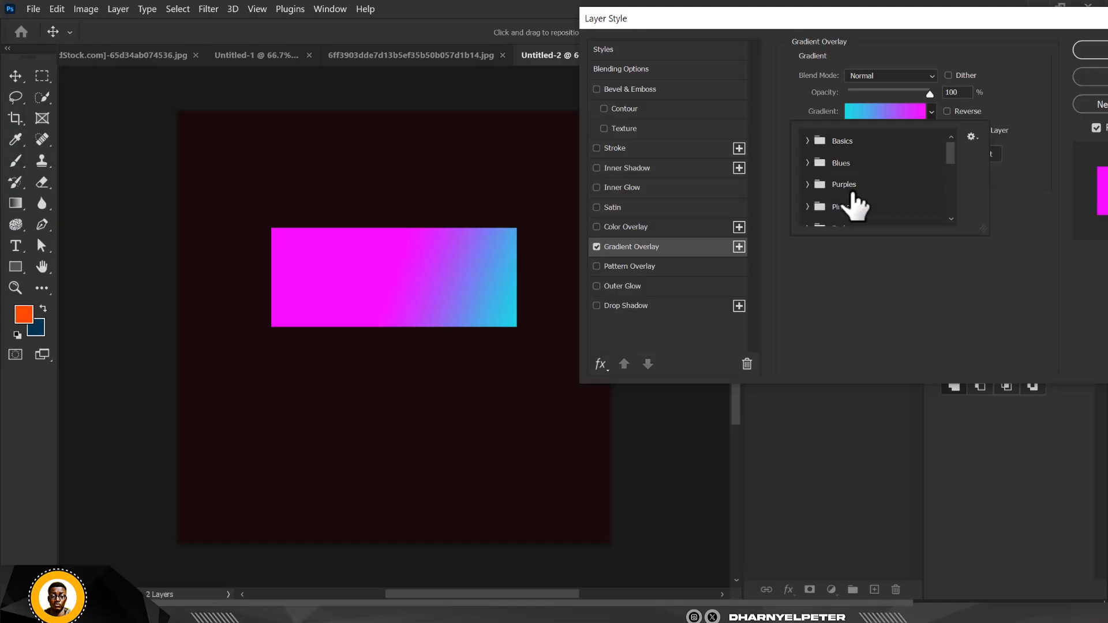
click(808, 141)
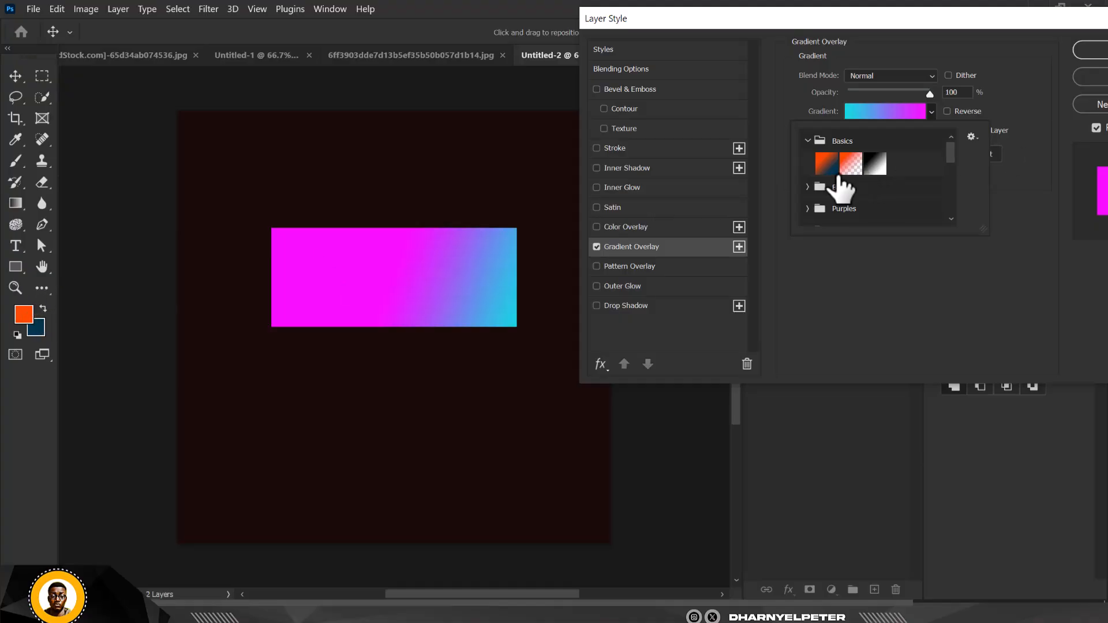
click(827, 164)
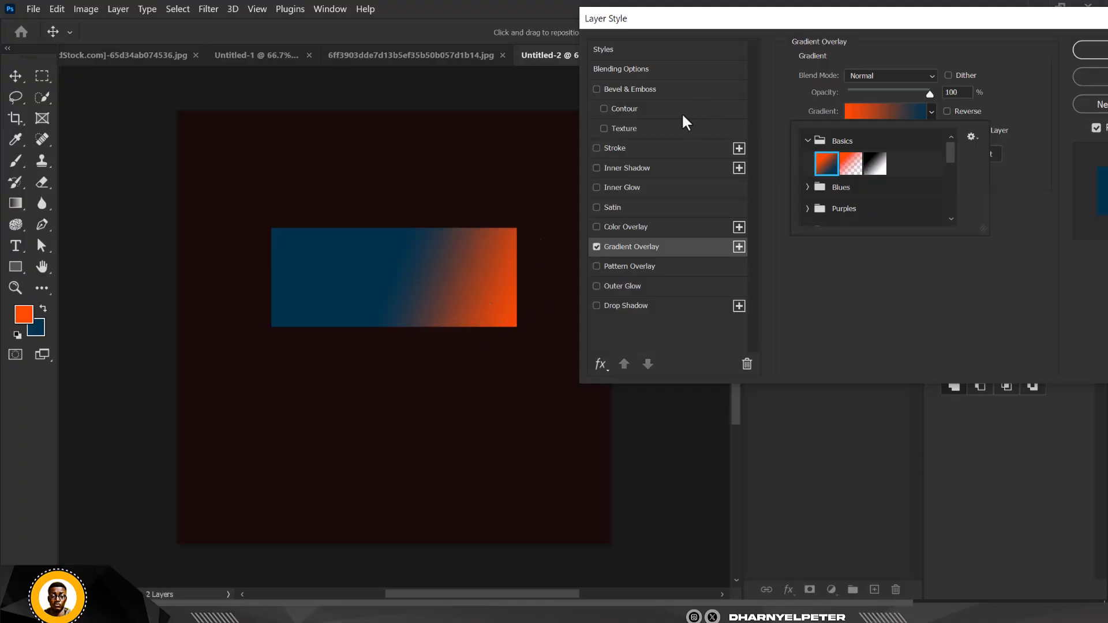
click(849, 163)
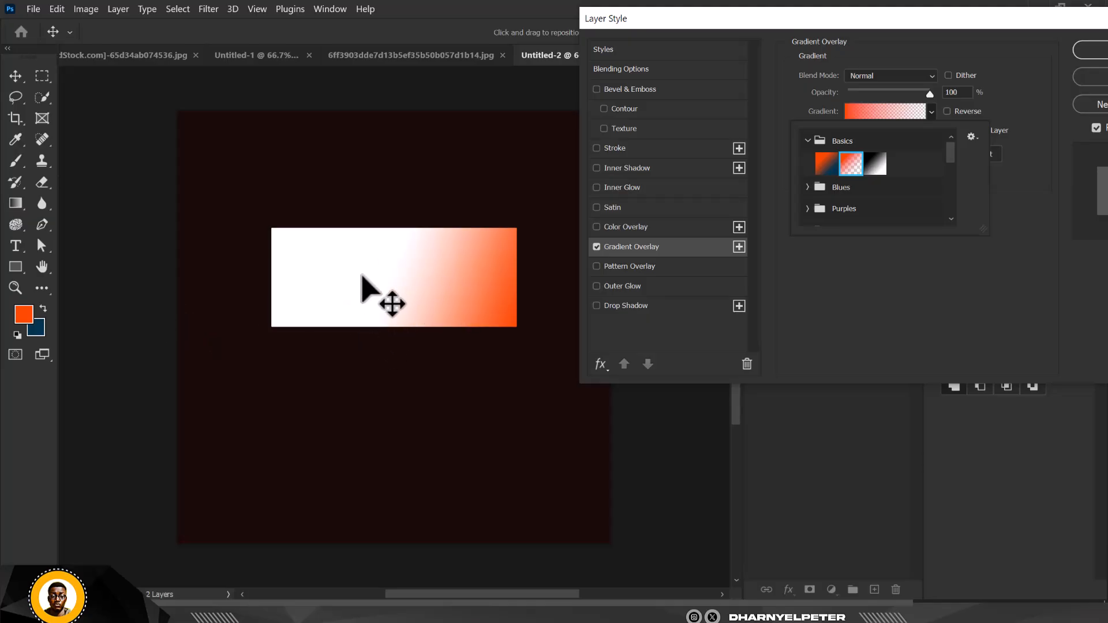
Step: Reposition the overlay gradient on the canvas so that the orange reaches further toward the rectangle's middle
click(456, 286)
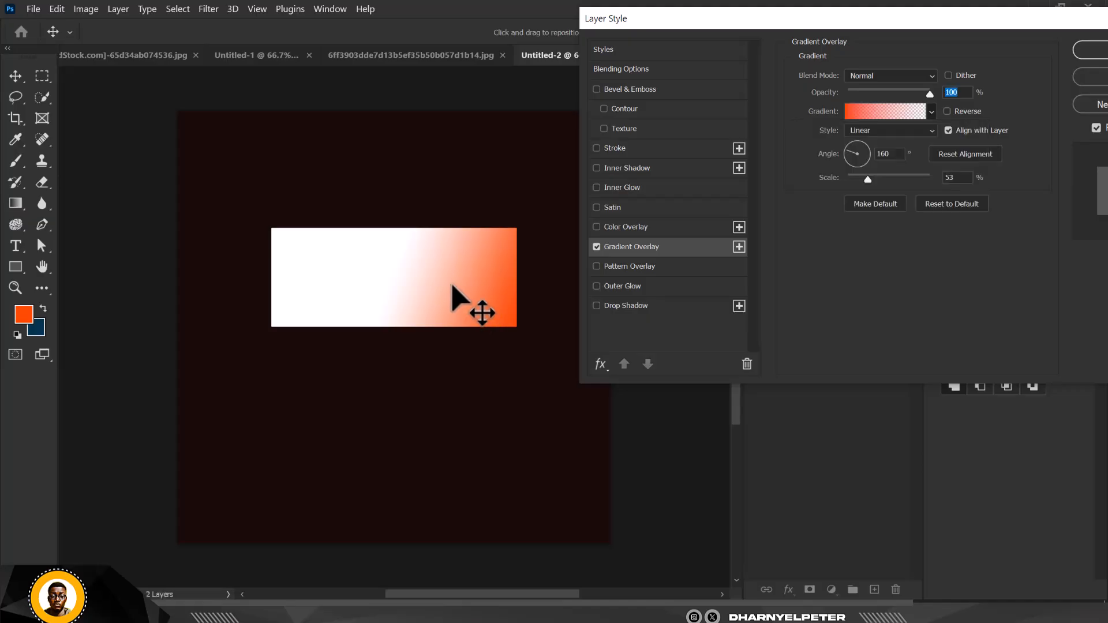
drag(453, 284, 418, 280)
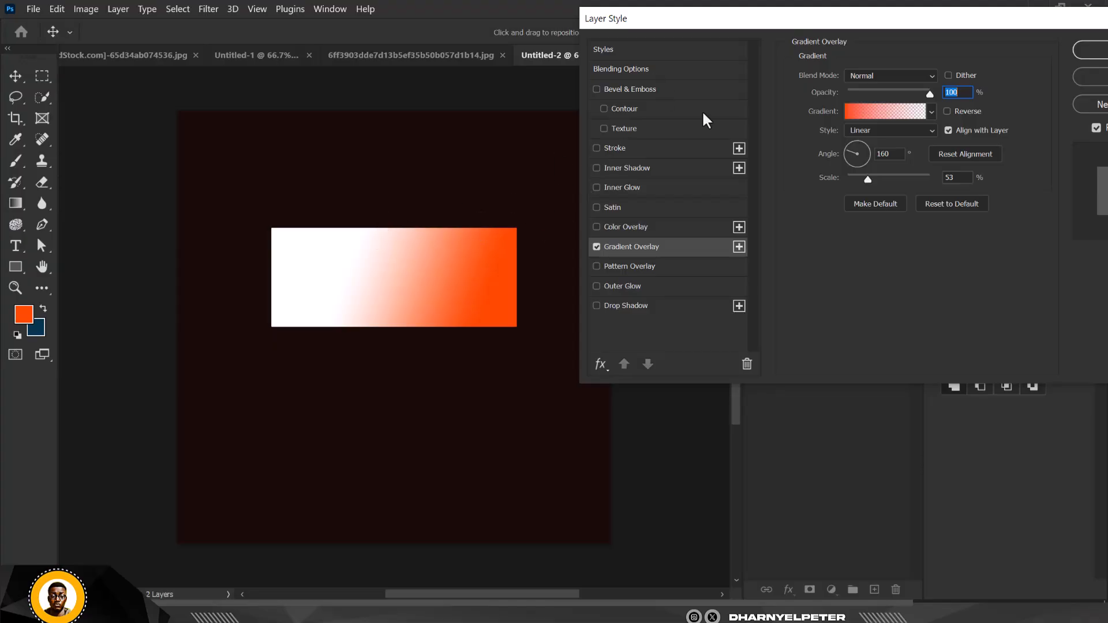
Step: Try the indigo-to-teal, purple-to-blue and bright blue presets from the Blues group on the gradient overlay
click(930, 111)
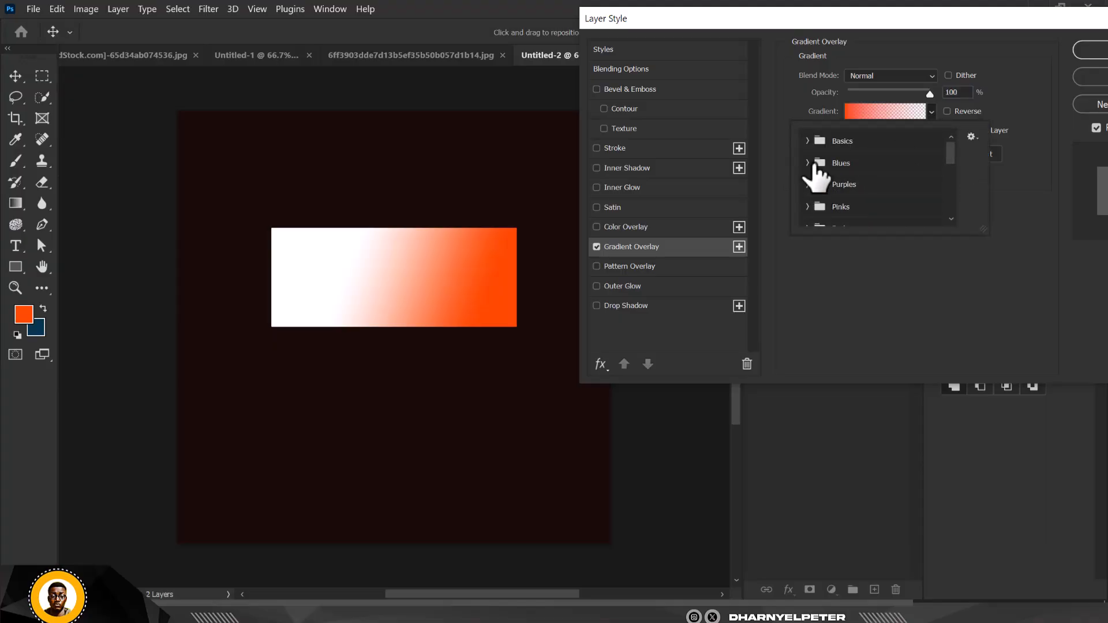
scroll(852, 185, down, 3)
scroll(852, 185, up, 3)
click(814, 165)
scroll(895, 194, down, 2)
scroll(895, 187, down, 2)
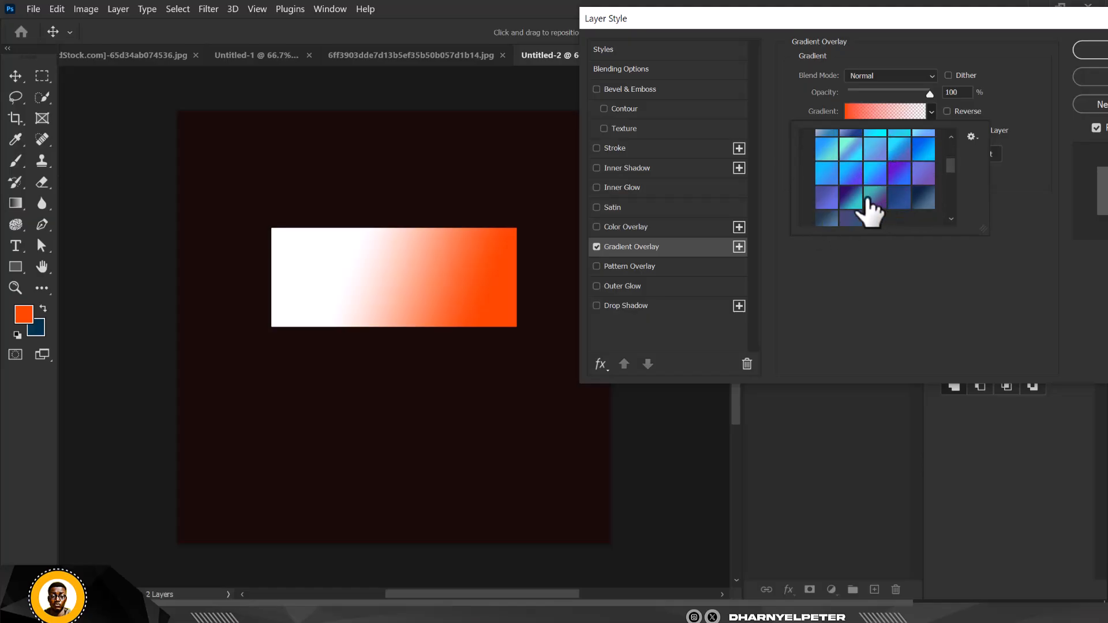
click(851, 197)
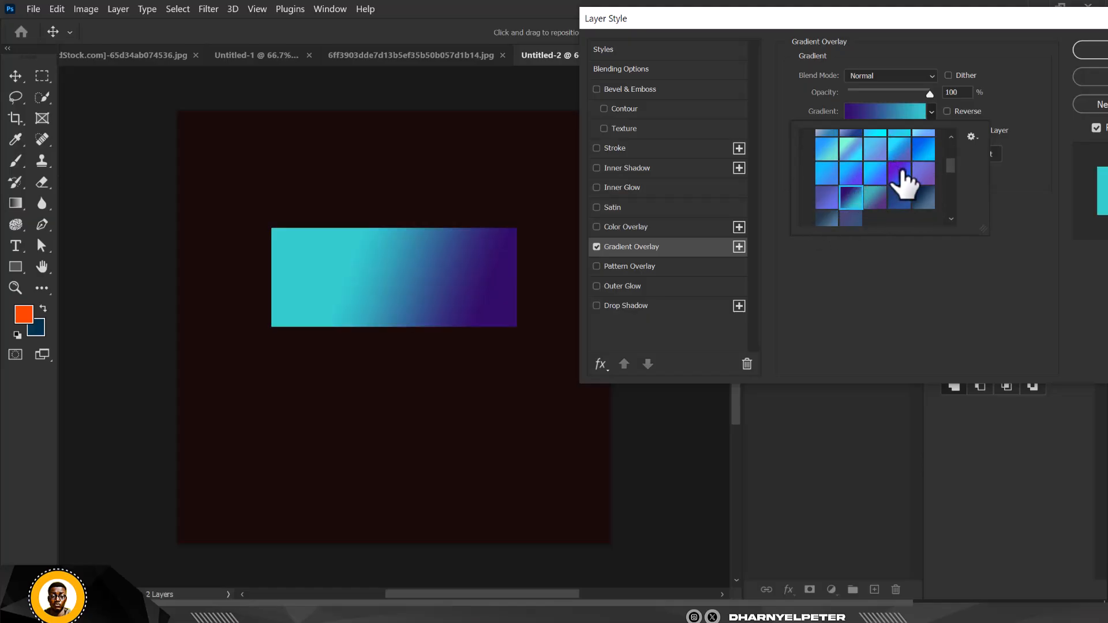
click(899, 175)
click(921, 151)
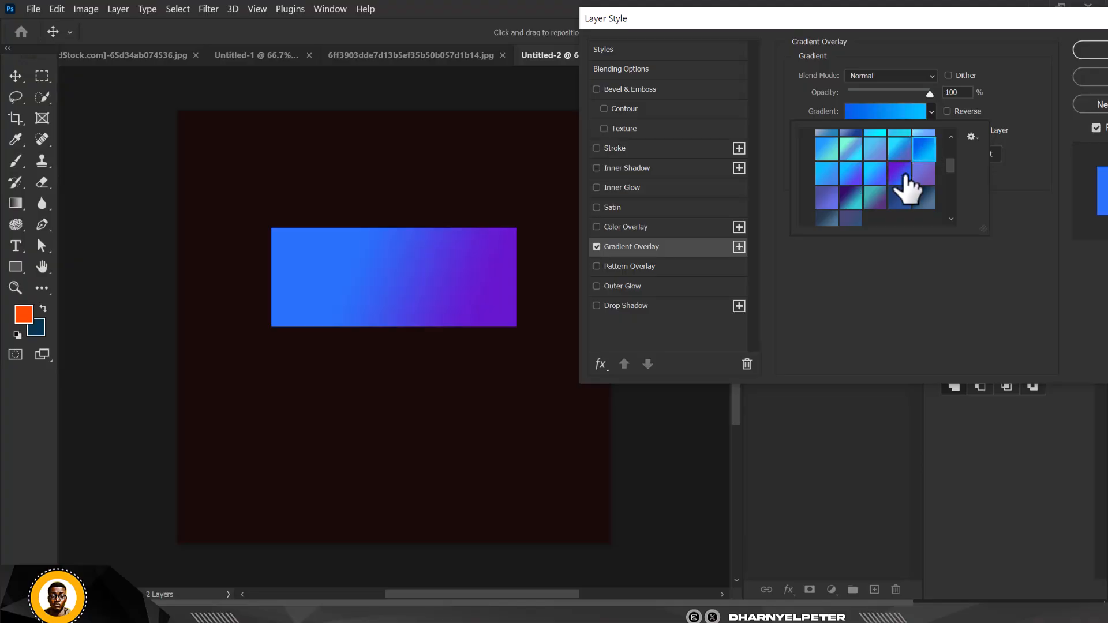
Step: Try the blue-to-cyan preset and the pale-banded light blue preset from the Blues group on the overlay
scroll(879, 199, up, 2)
scroll(878, 199, up, 1)
click(875, 172)
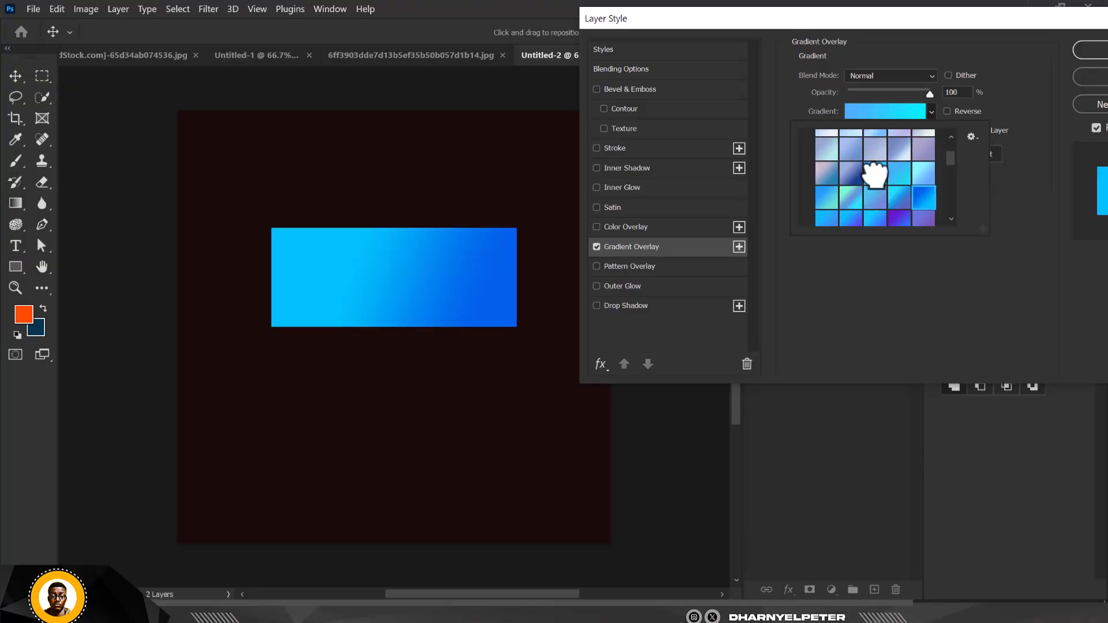
scroll(876, 214, up, 1)
scroll(876, 214, up, 3)
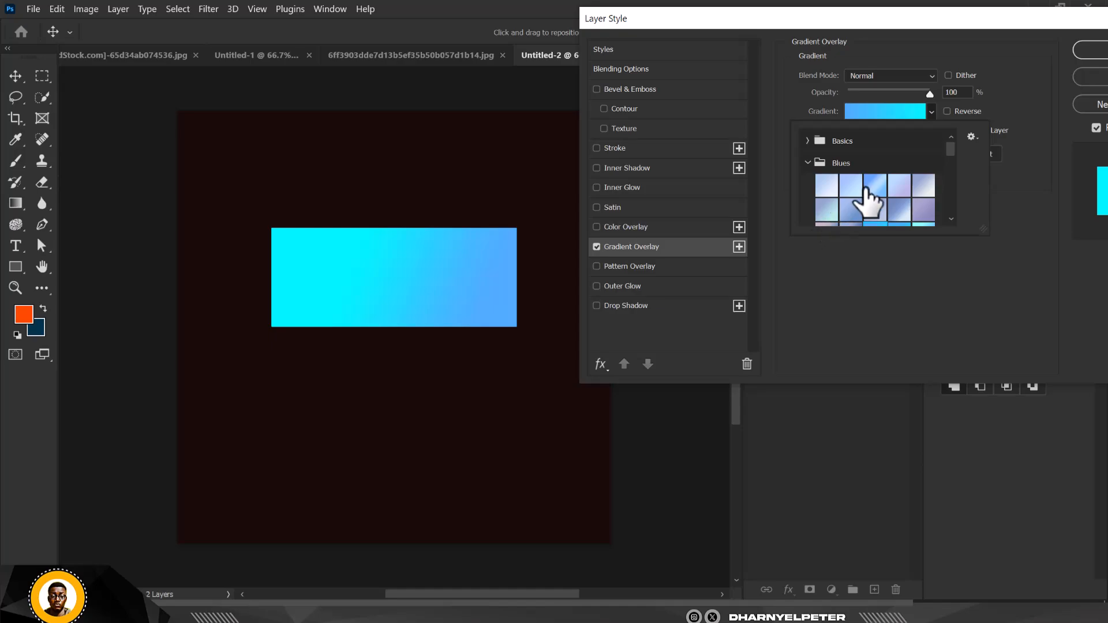
click(879, 185)
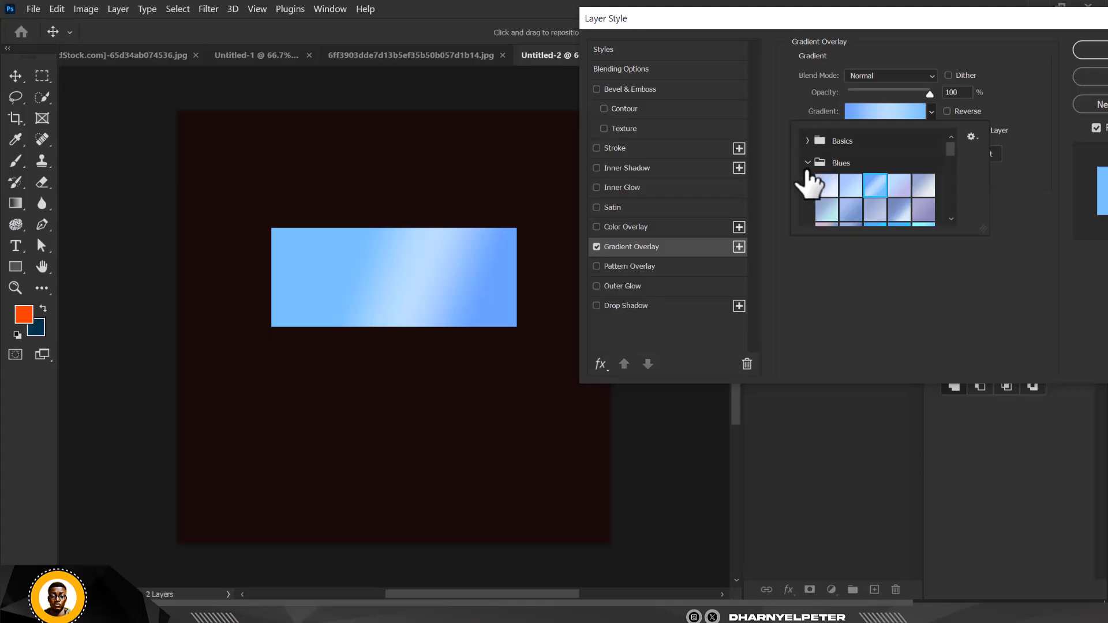
Step: Try several presets from the Purples group on the overlay, ending with the blue-to-violet one
click(808, 163)
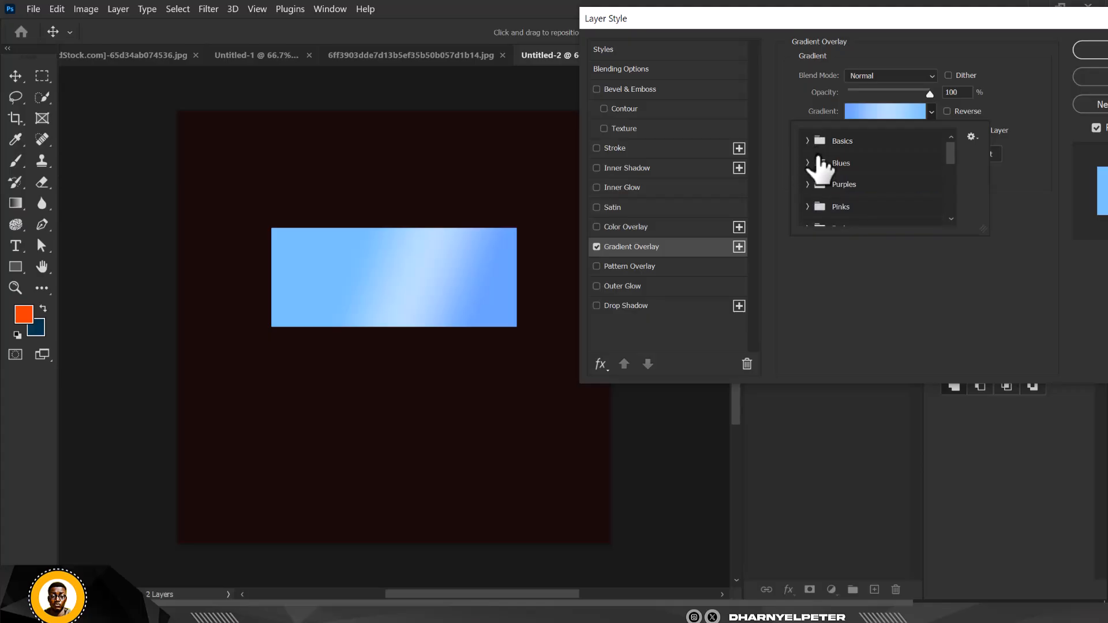
click(808, 185)
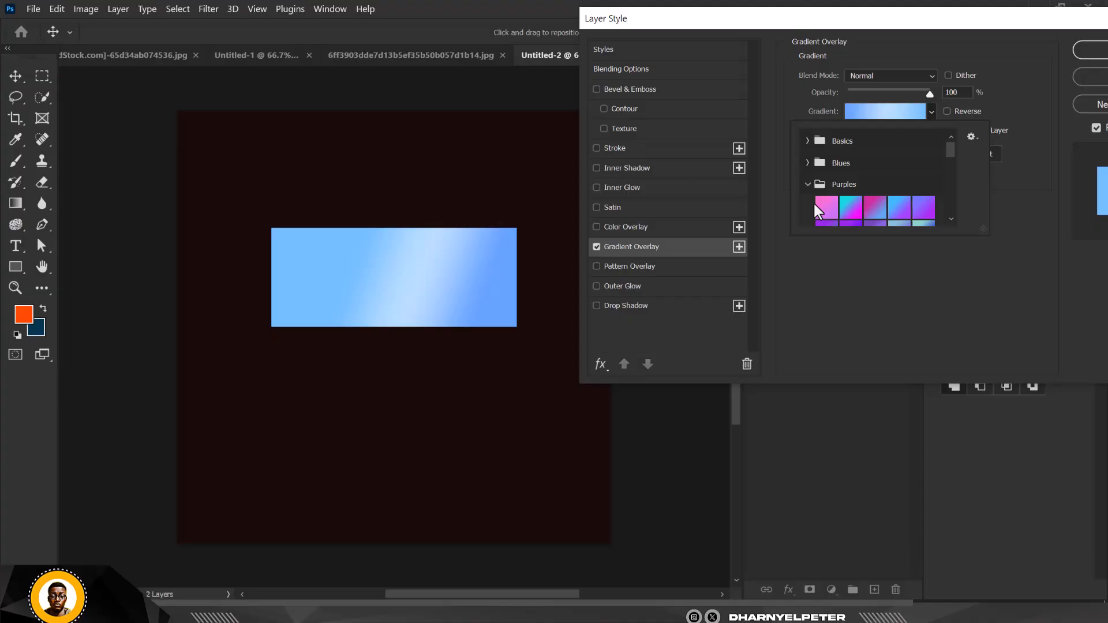
click(851, 209)
click(875, 209)
click(919, 212)
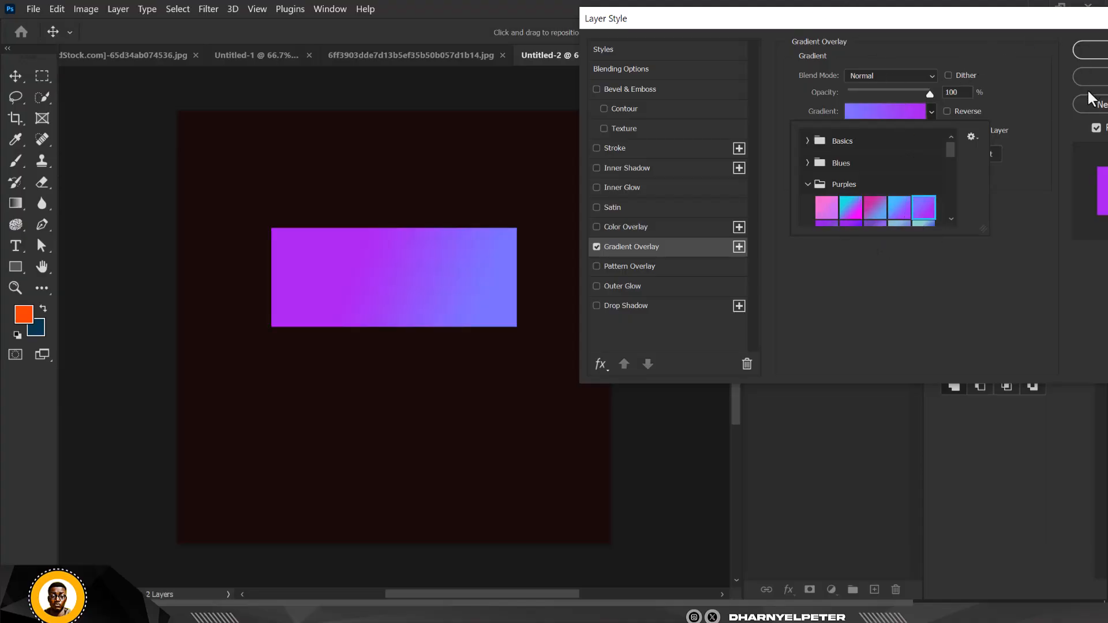
Step: Apply the orange-to-navy Foreground to Background preset from the Basics group to the gradient overlay
click(809, 141)
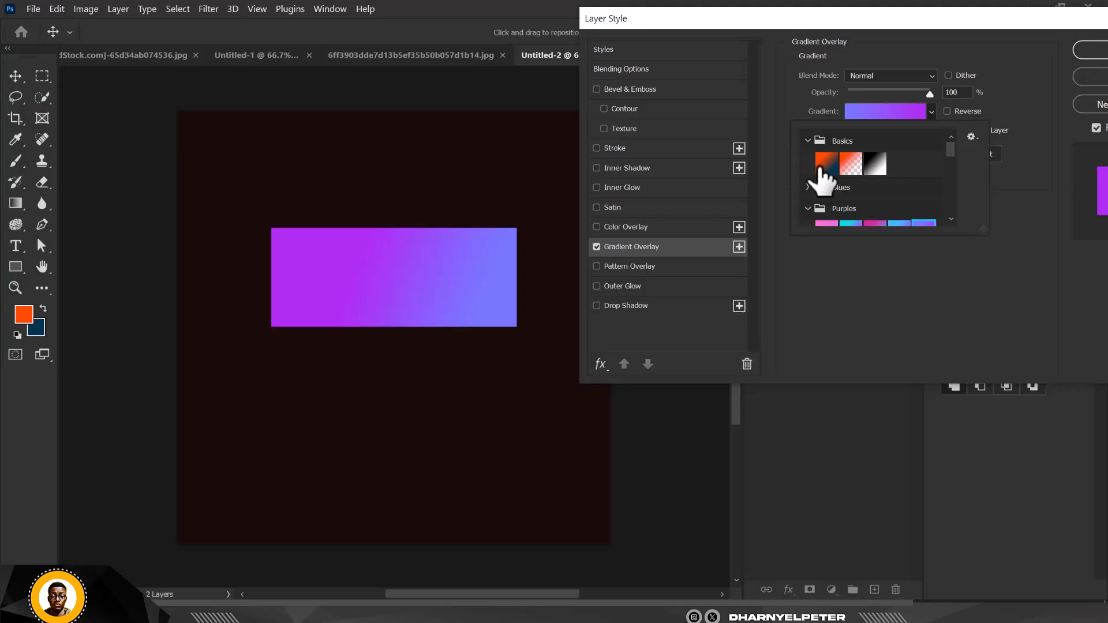
click(822, 169)
click(1026, 90)
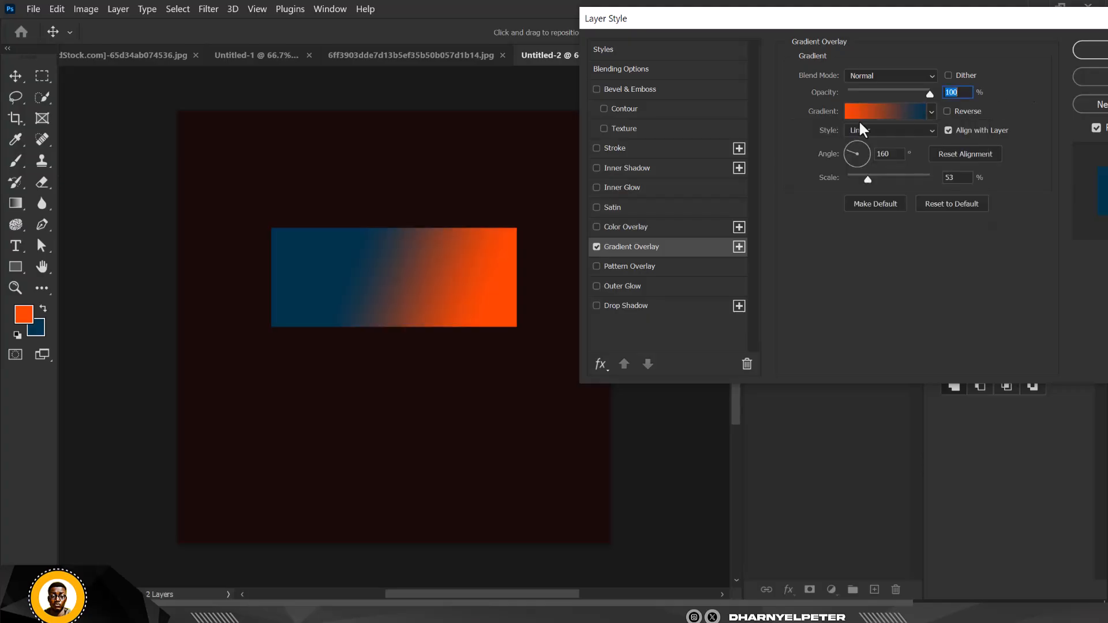
Step: Edit the overlay's gradient and change its orange starting color stop to red, ff0000
click(907, 112)
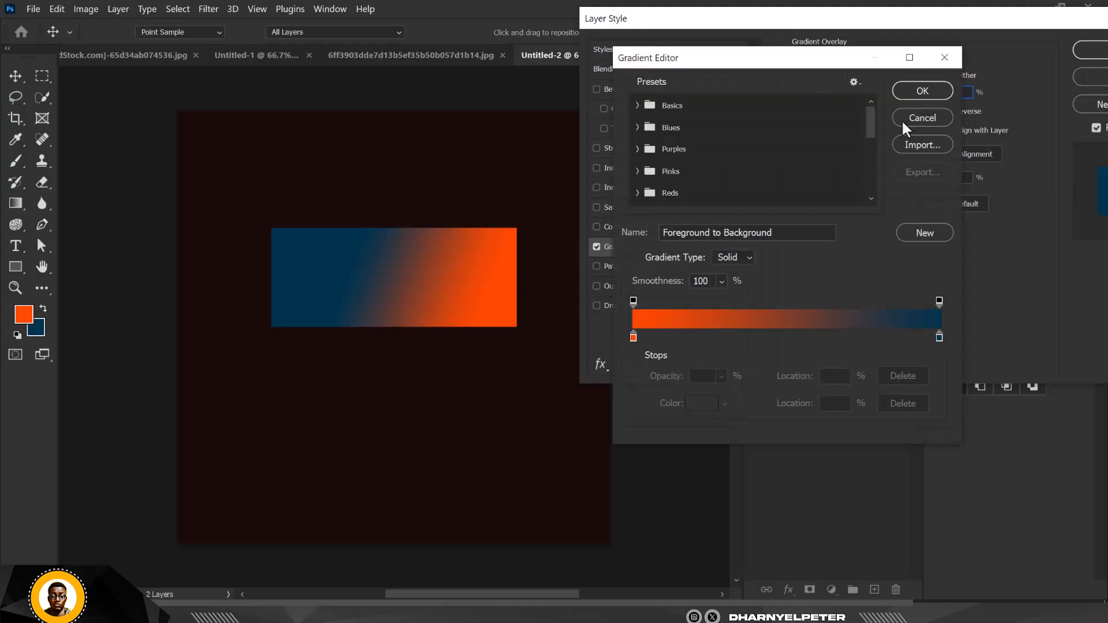
click(633, 338)
click(702, 404)
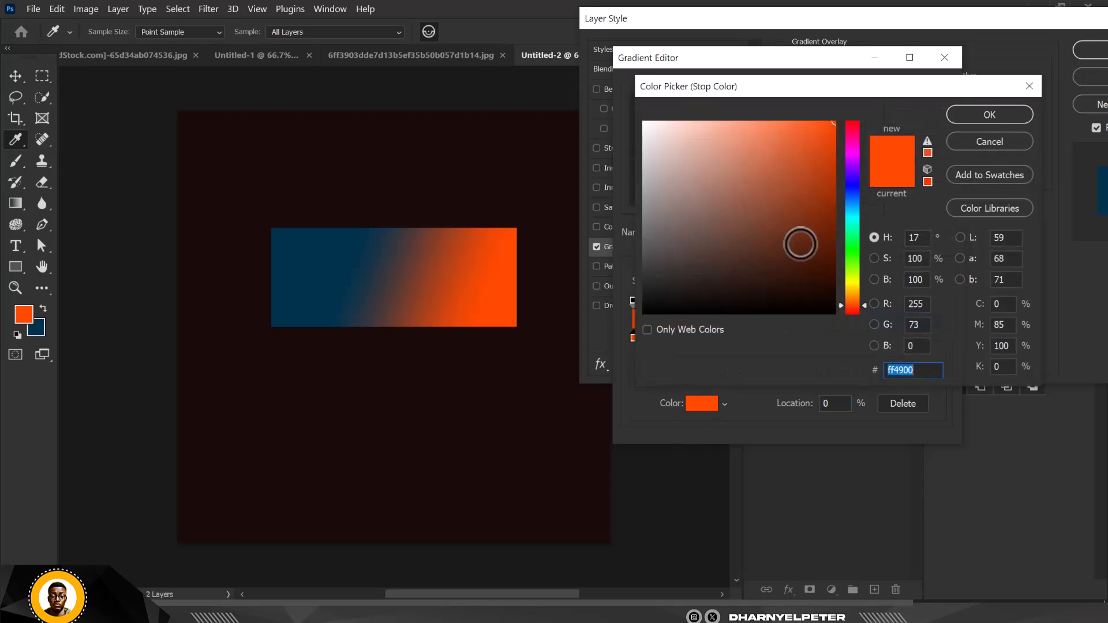
drag(855, 136, 849, 105)
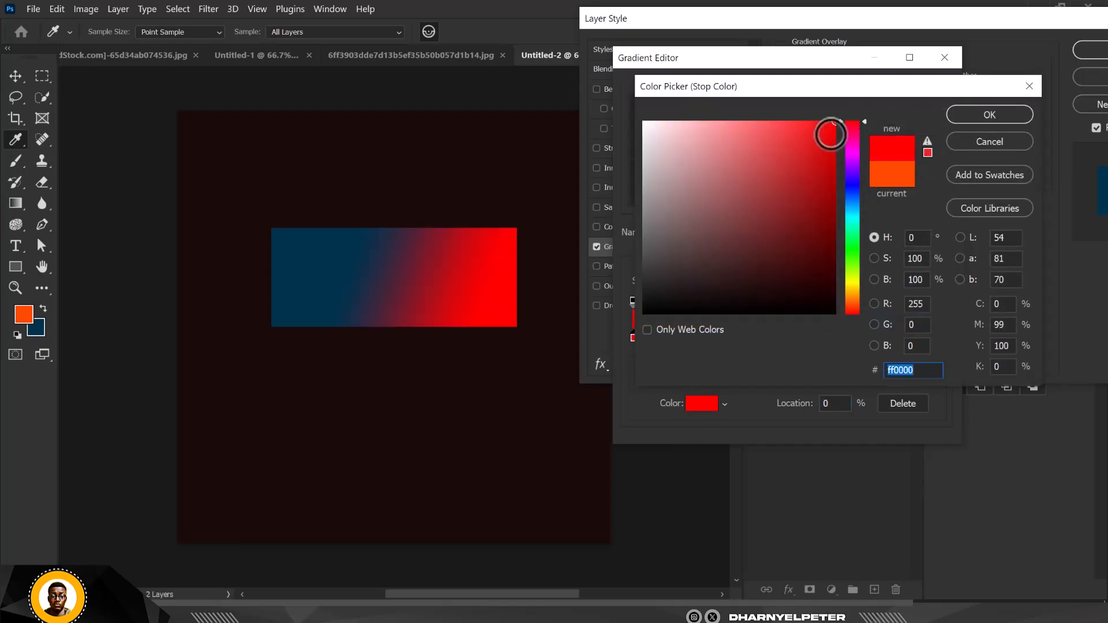
click(988, 114)
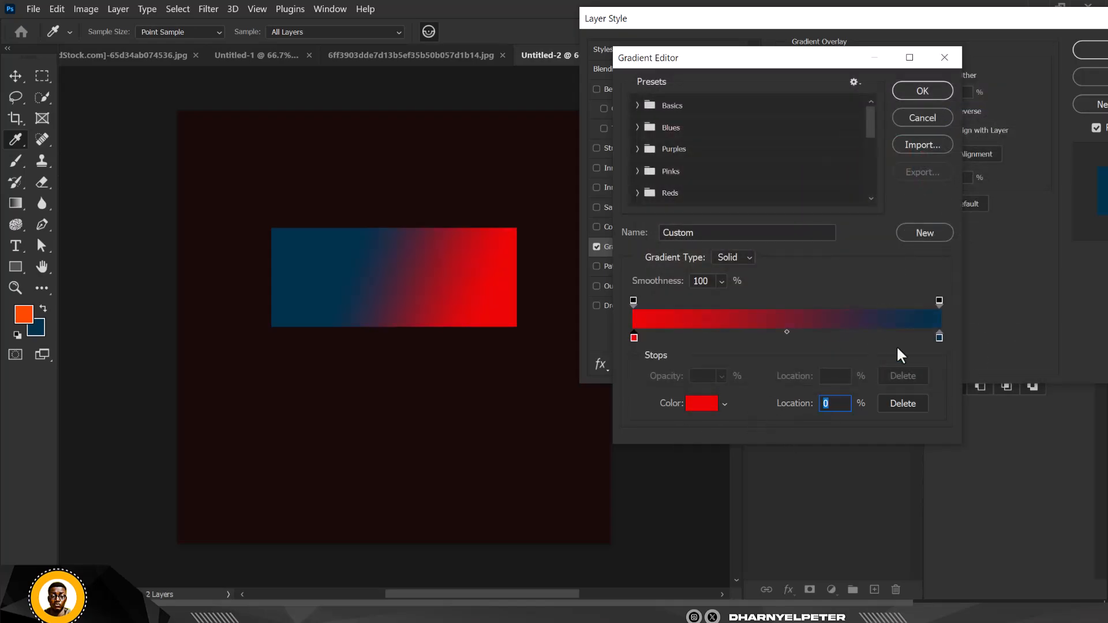
Step: Change the gradient's navy end color stop at 100% to a bright, fully saturated yellow
click(939, 338)
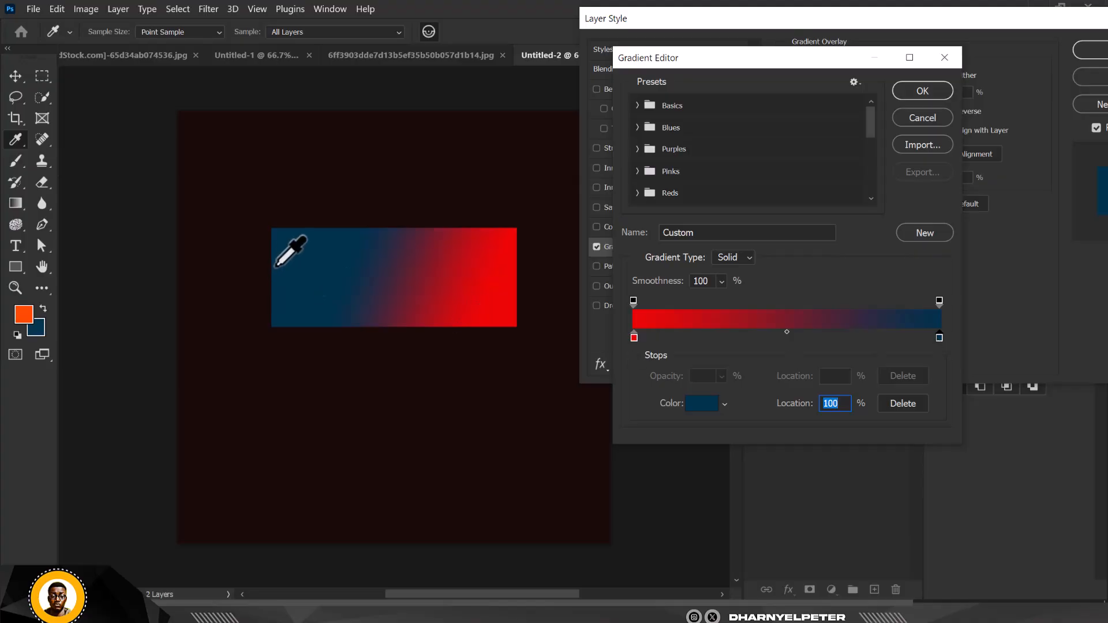
click(700, 404)
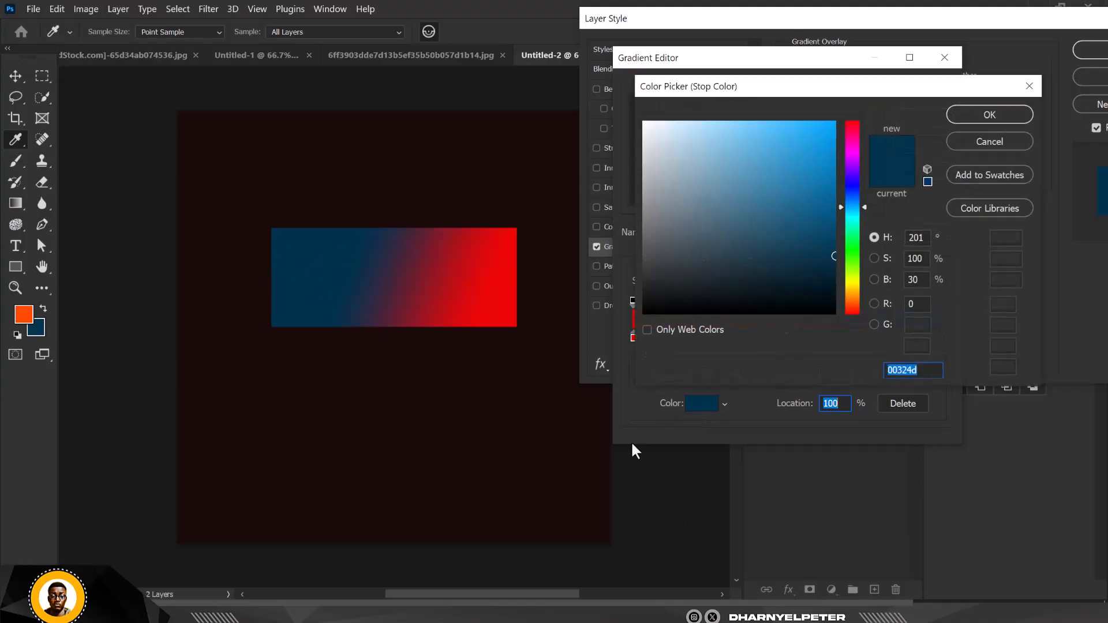
click(856, 286)
drag(806, 166, 847, 115)
click(977, 118)
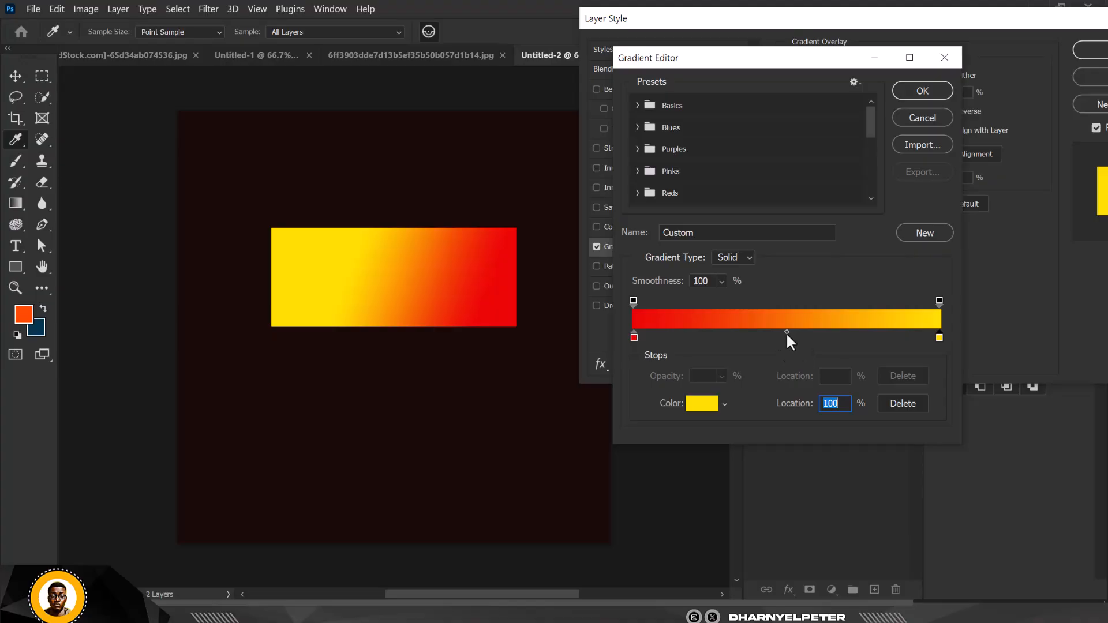
Step: Shift the midpoint between the red and yellow stops to 59%, leave the starting opacity stop at 100%, and accept the gradient
drag(786, 333, 815, 347)
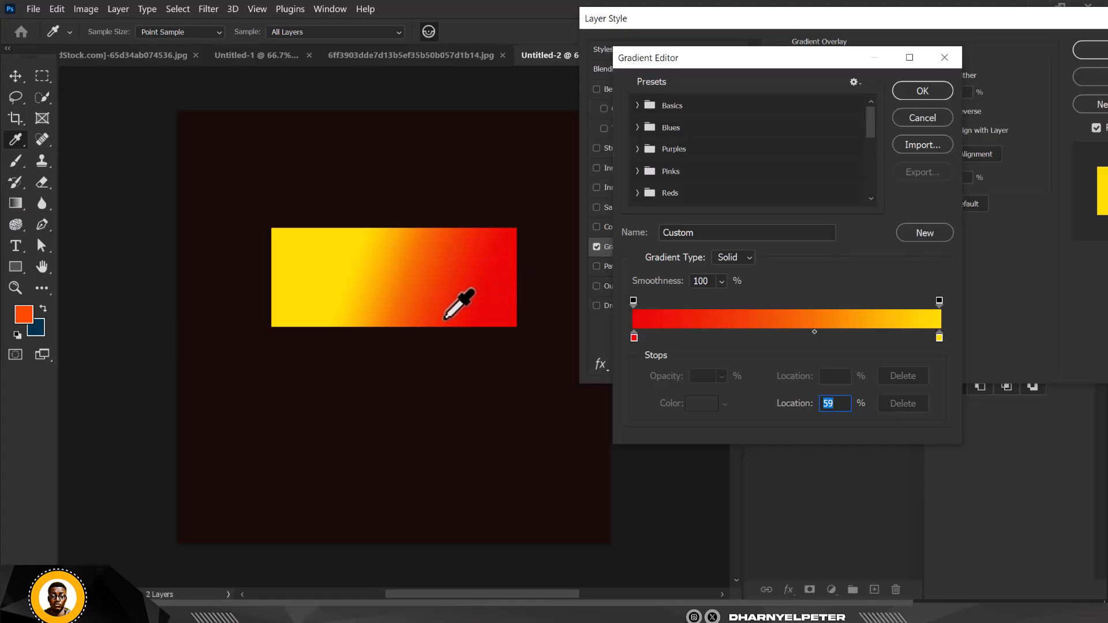
click(633, 300)
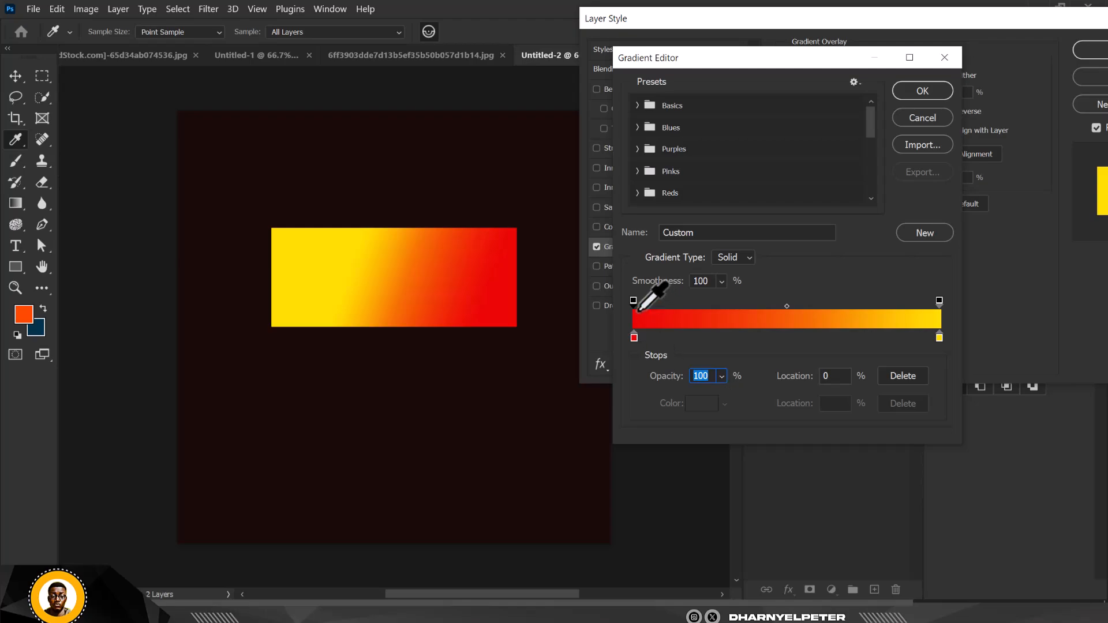
click(721, 376)
drag(729, 395, 764, 393)
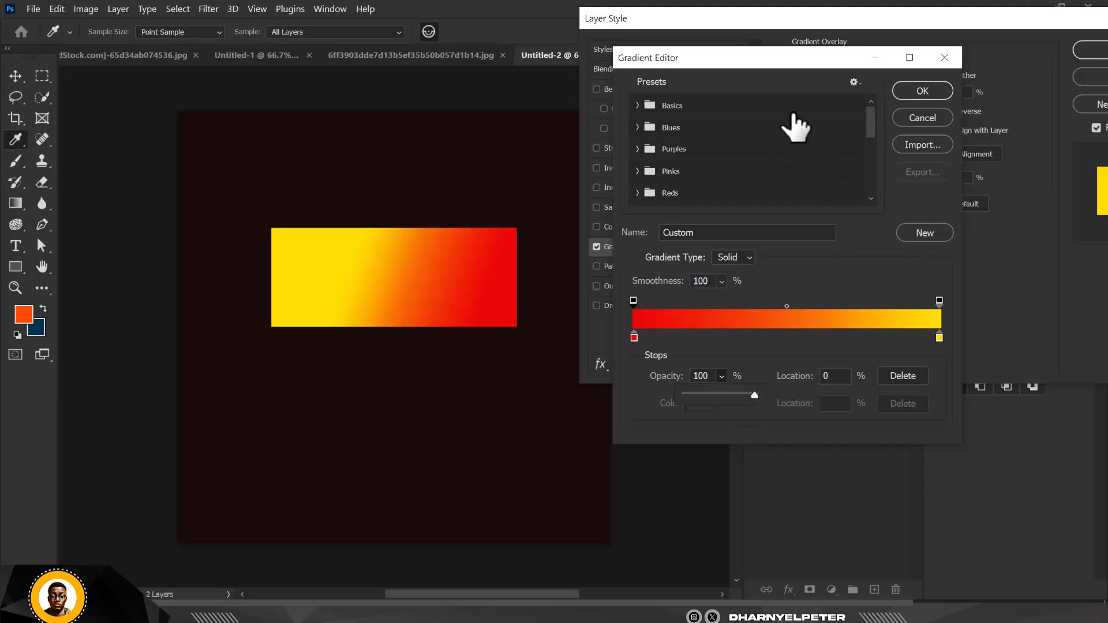
click(922, 92)
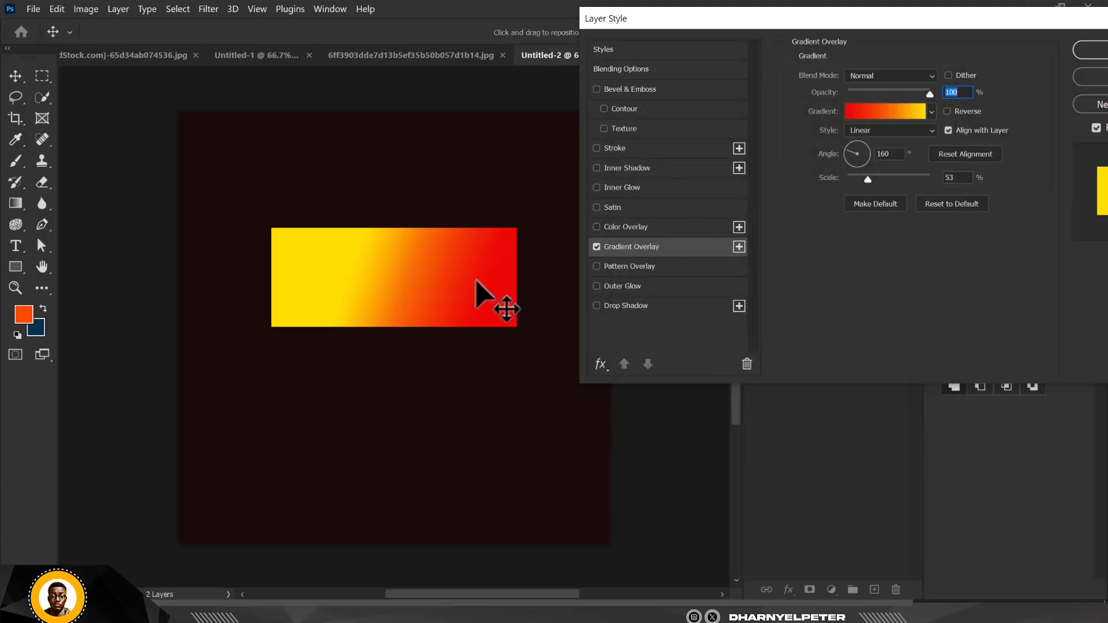
Step: Reverse the red-to-yellow gradient and move the Layer Style dialog clear of the rectangle
click(947, 111)
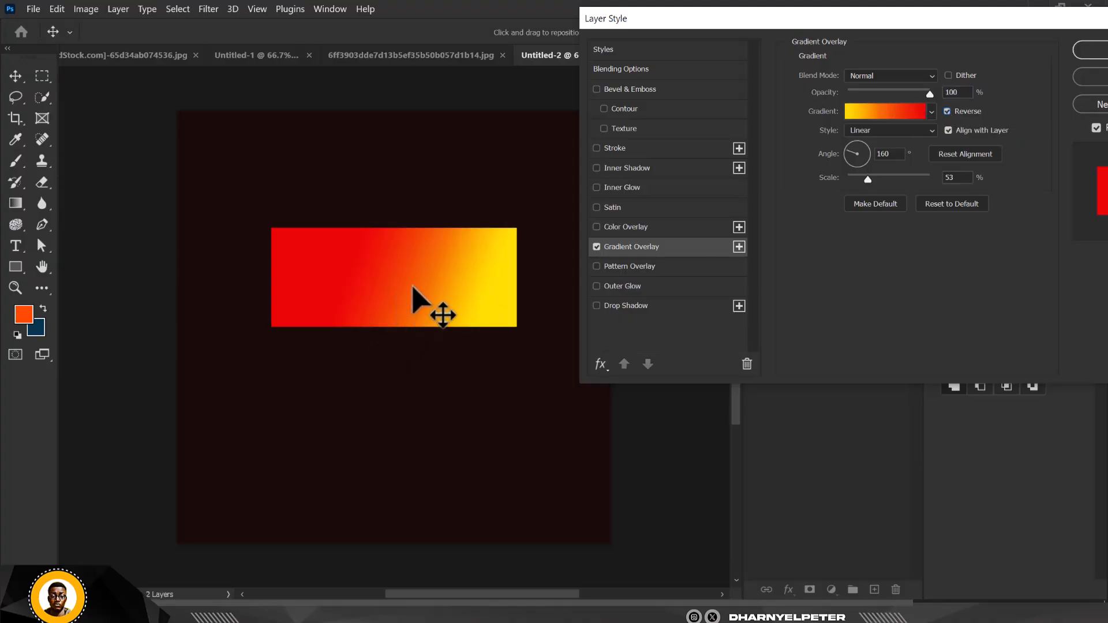
drag(772, 21, 693, 19)
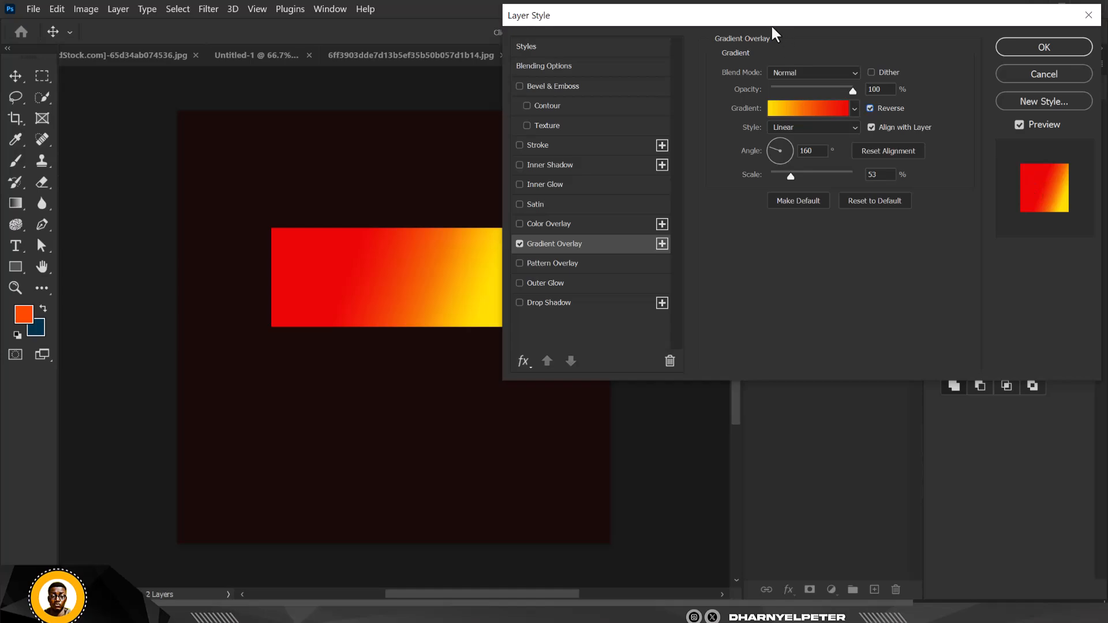
drag(770, 13, 877, 22)
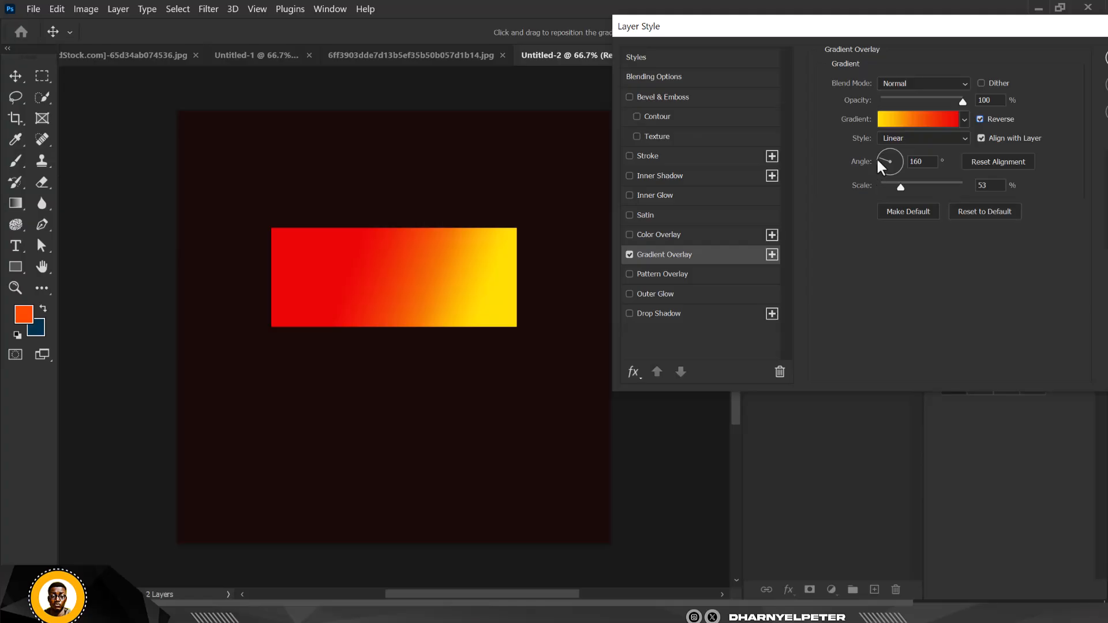
Step: Try gradient angles of 62° and -38°, repositioning the gradient across the rectangle for each
drag(877, 162, 895, 153)
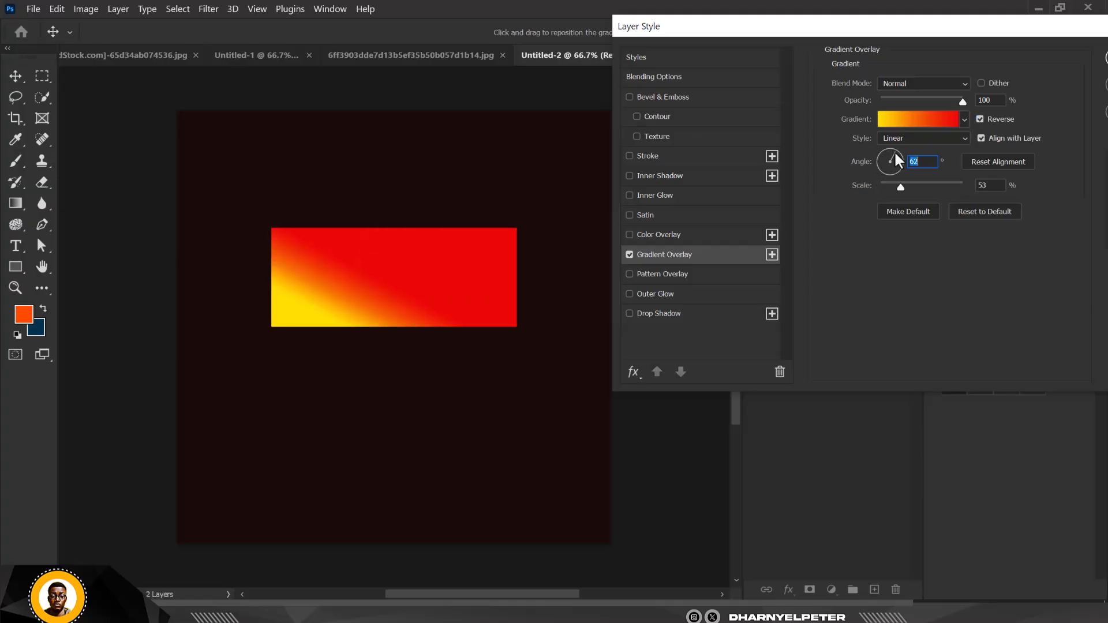
drag(427, 282, 452, 268)
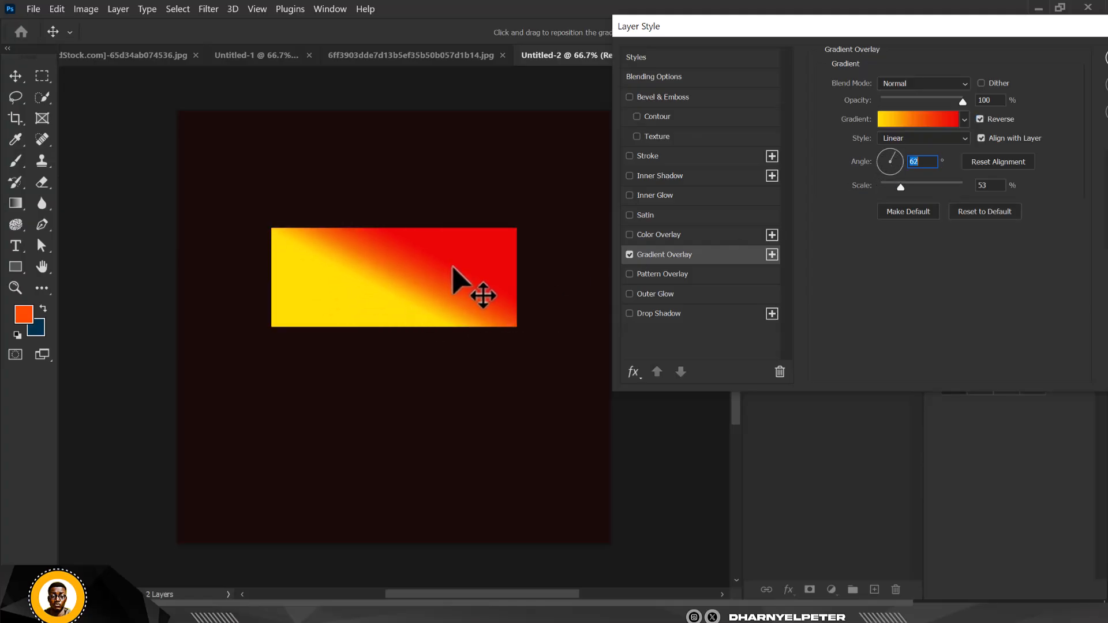
click(905, 173)
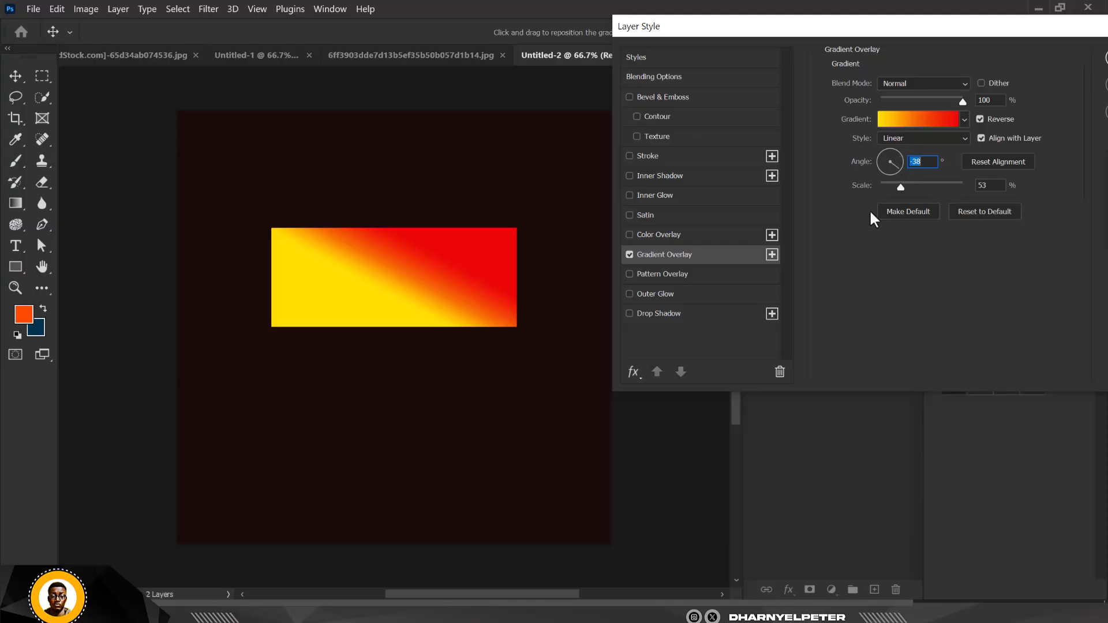
drag(465, 306, 431, 288)
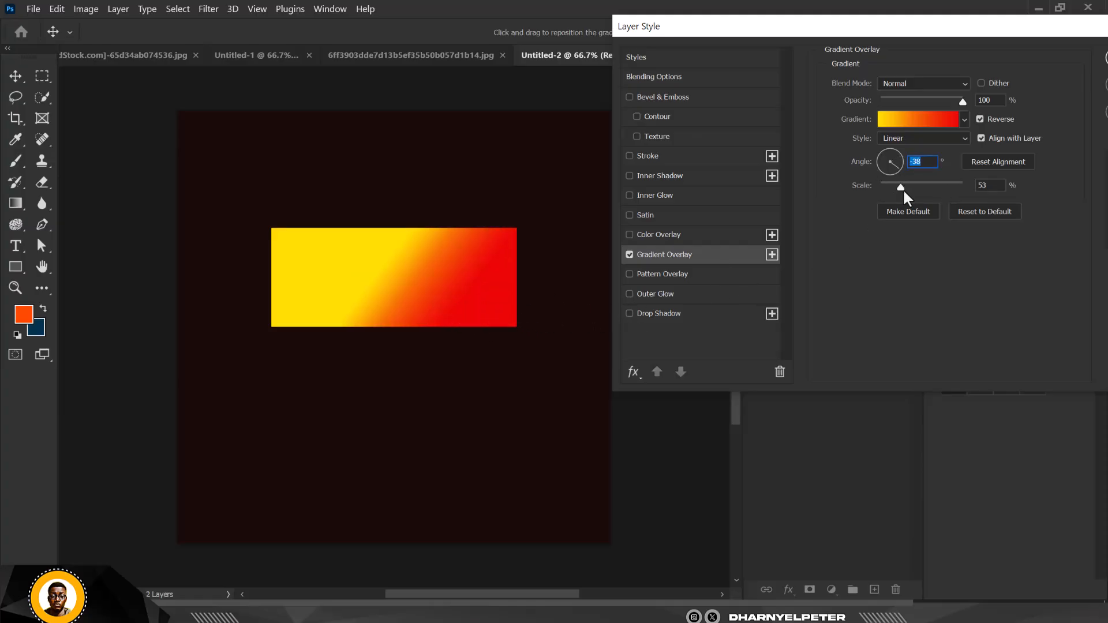
Step: Set the overlay's scale to 100% and angle to 119°, and reposition the gradient within the rectangle
drag(901, 188, 930, 193)
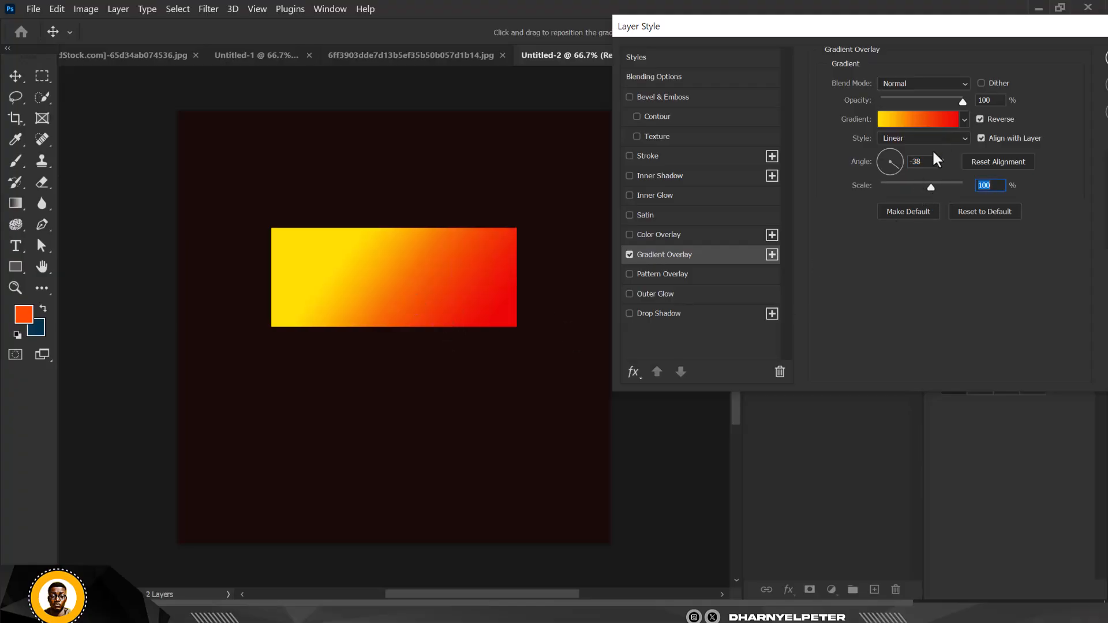
mouse_move(891, 170)
mouse_down()
mouse_move(869, 166)
mouse_move(884, 151)
mouse_up()
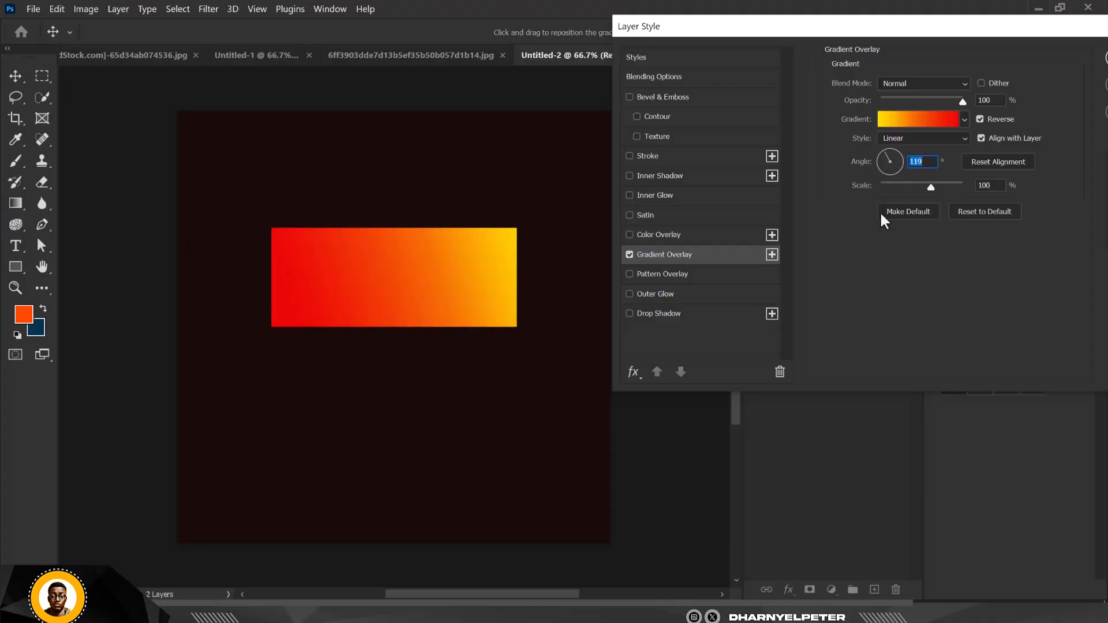
drag(437, 289, 404, 273)
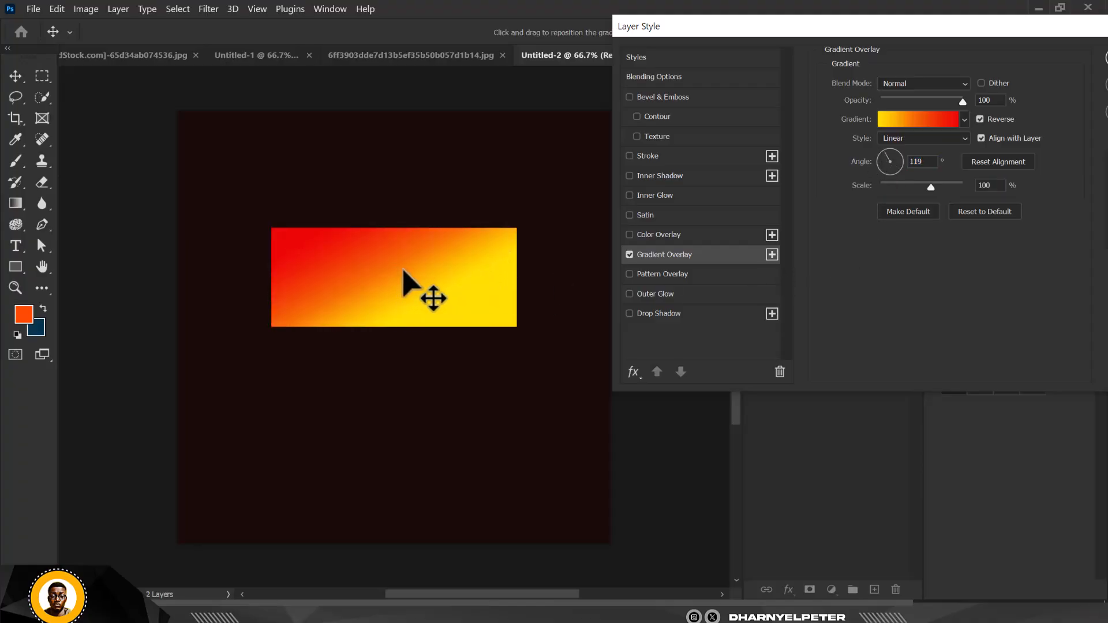
Step: Switch the overlay to the Radial style, place its yellow center near the rectangle's middle, and set the scale to 67%
click(961, 139)
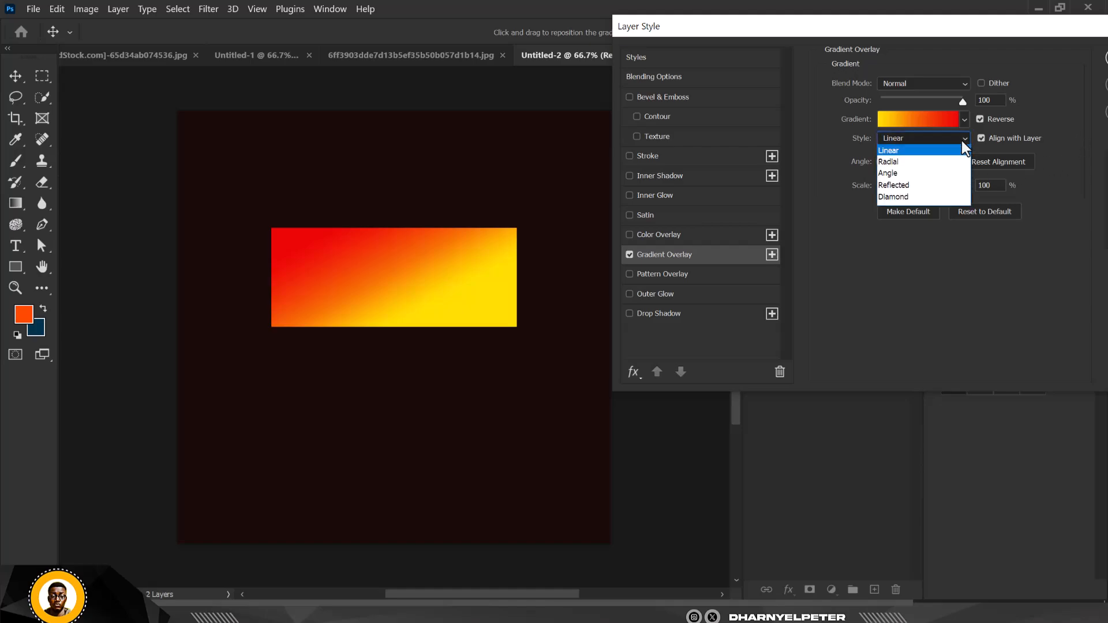
click(923, 162)
drag(396, 289, 433, 271)
click(909, 185)
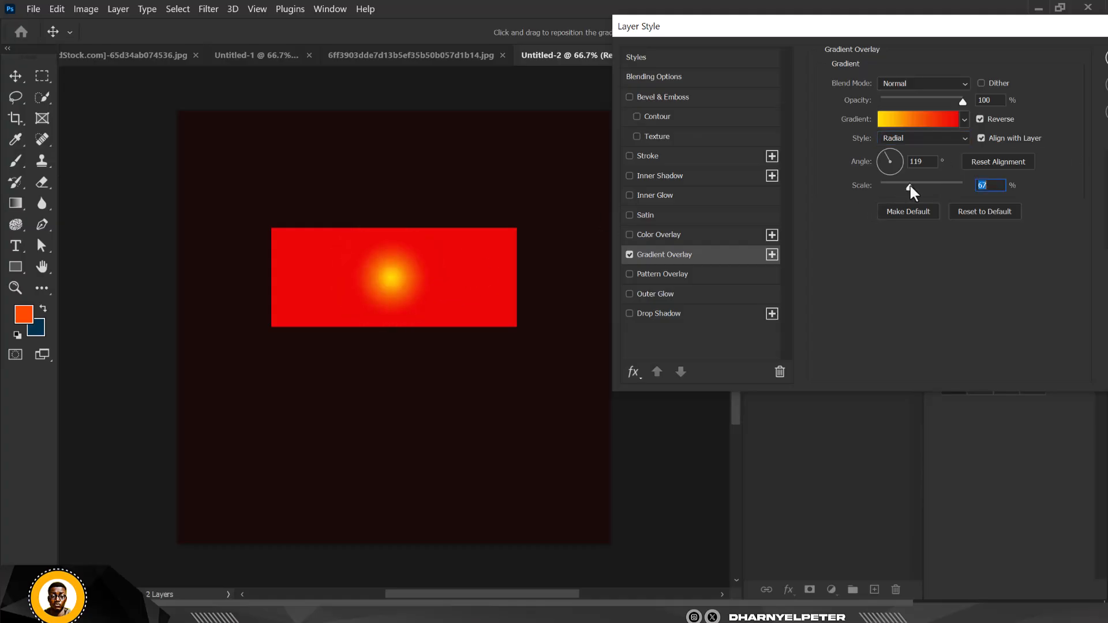
Step: Try the radial overlay at an angle of -53° and a scale of 139%, shifting its yellow center slightly within the rectangle
click(936, 183)
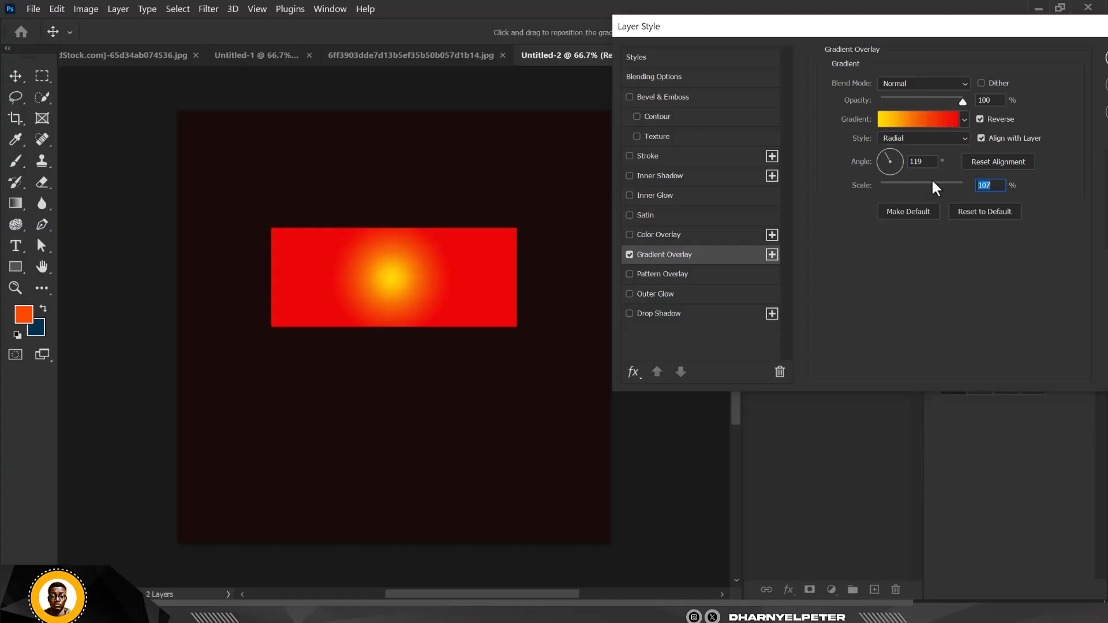
click(895, 168)
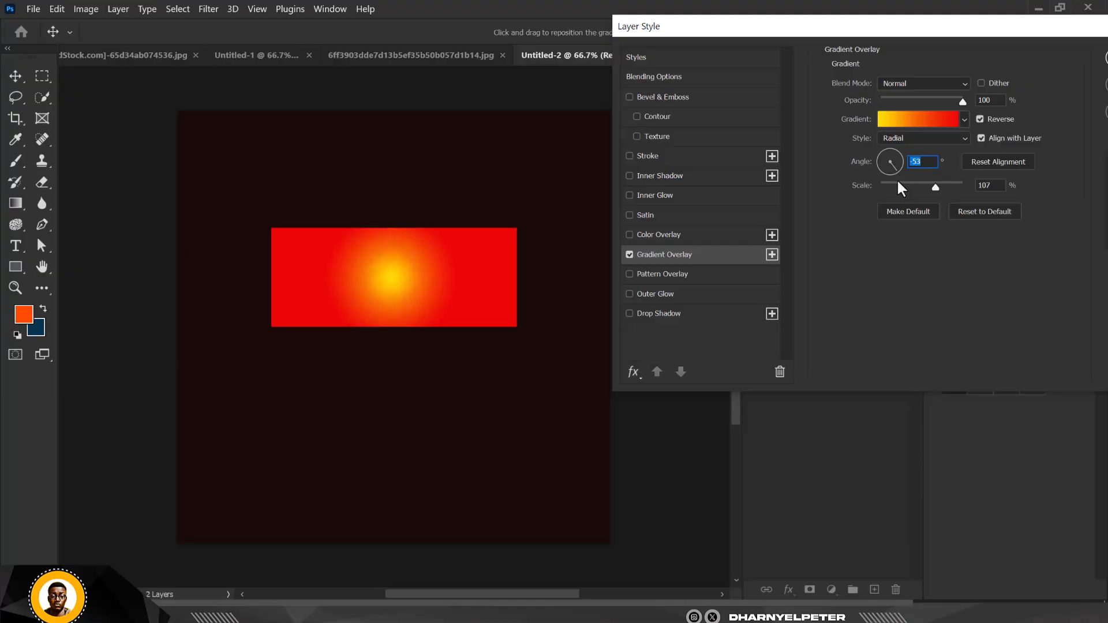
click(956, 185)
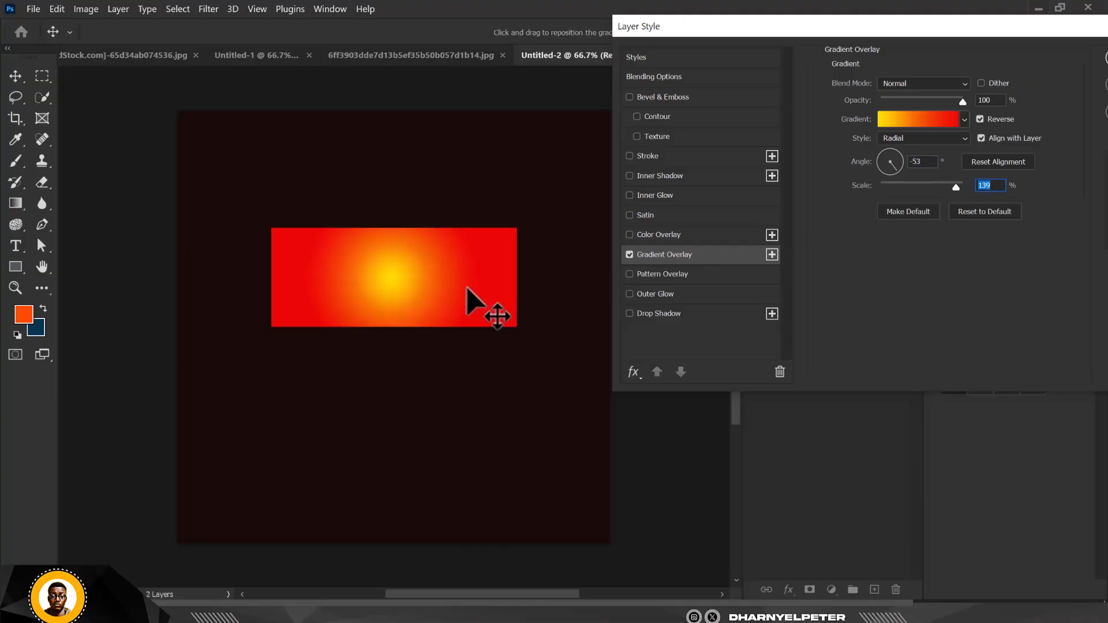
drag(446, 286, 431, 278)
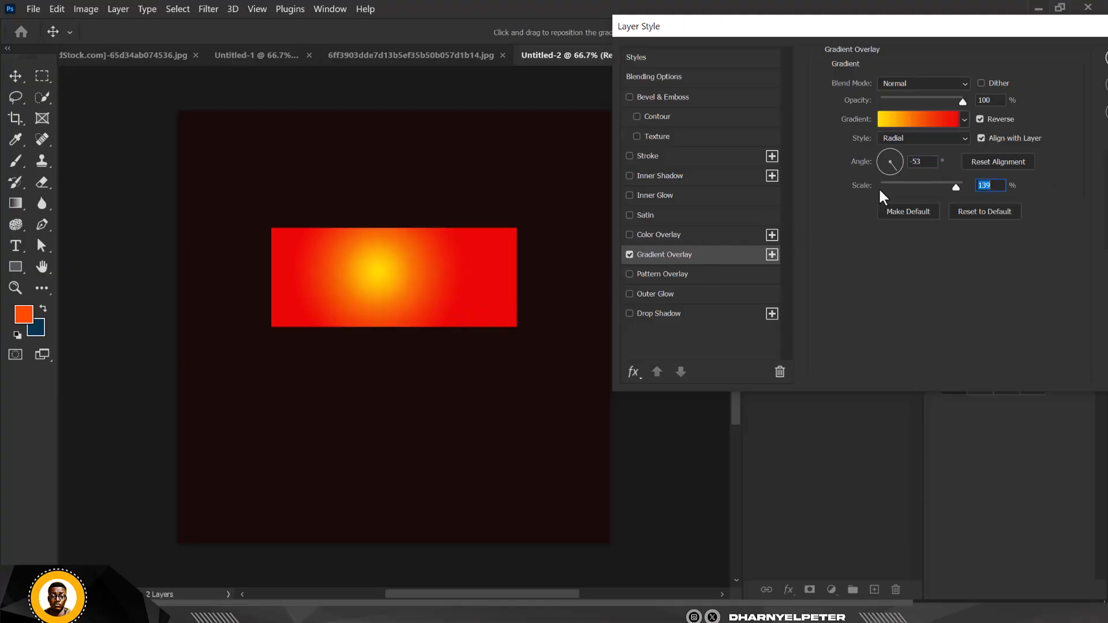
Step: Try the radial overlay at an angle of -156° and a scale of 150%, and discard the layer style changes
click(881, 159)
click(904, 161)
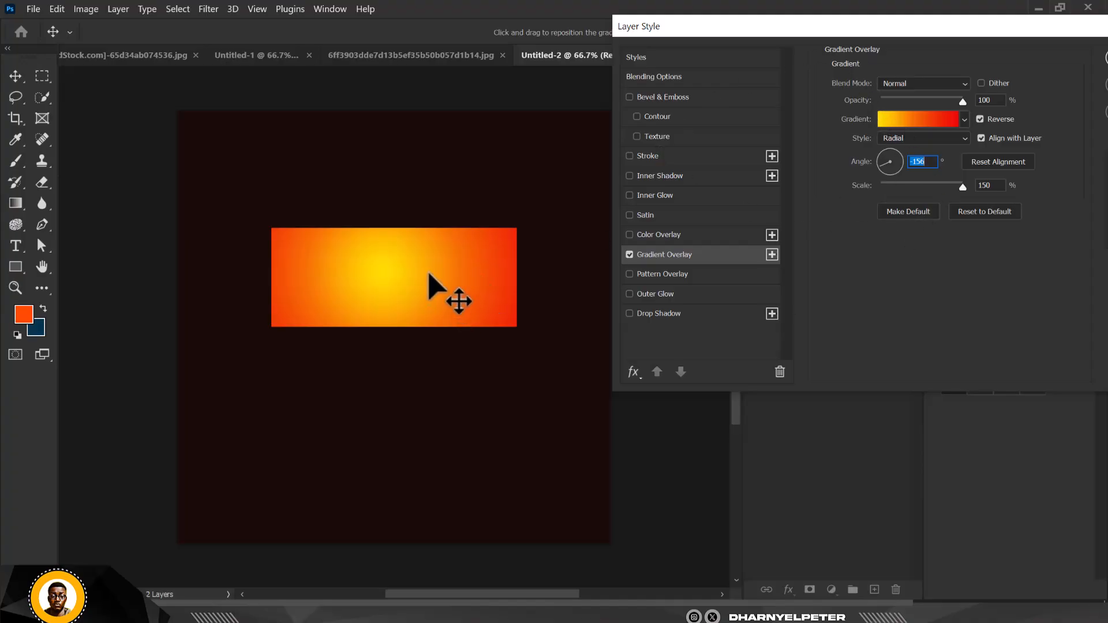
drag(906, 30, 773, 27)
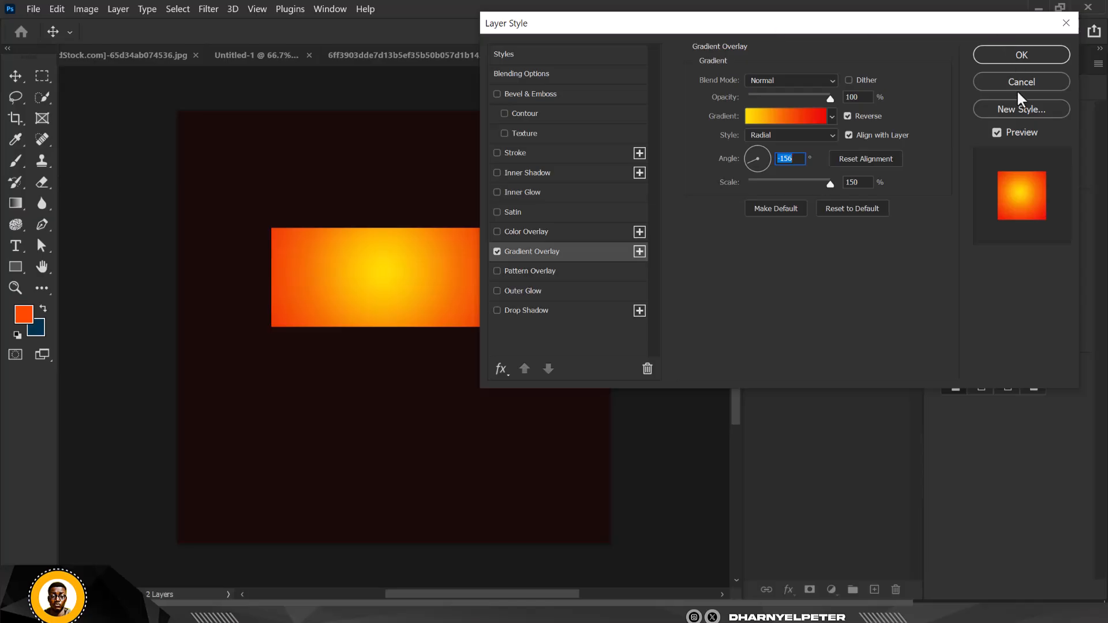
key(Escape)
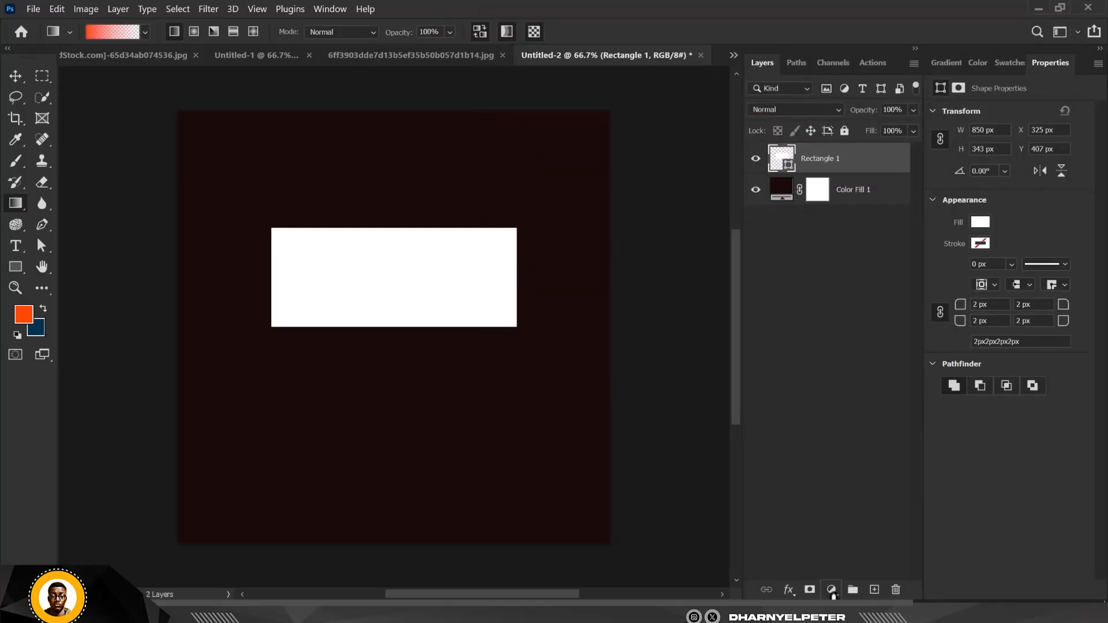
Step: Add an orange-to-transparent linear gradient fill layer above the rectangle and clip it to the rectangle
click(832, 590)
click(744, 513)
click(834, 591)
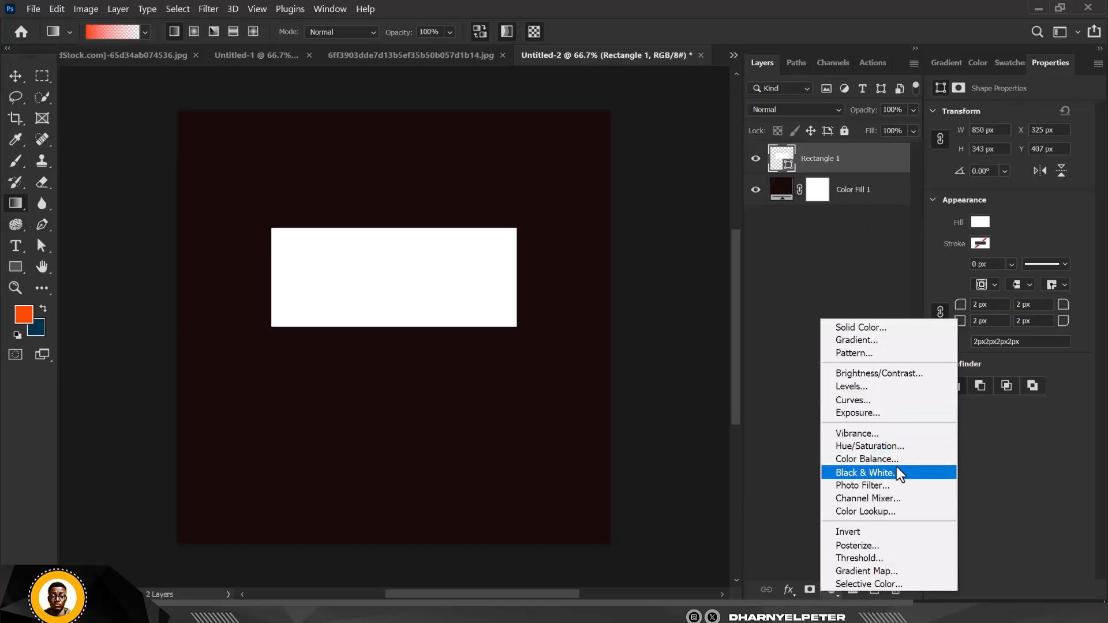
click(874, 340)
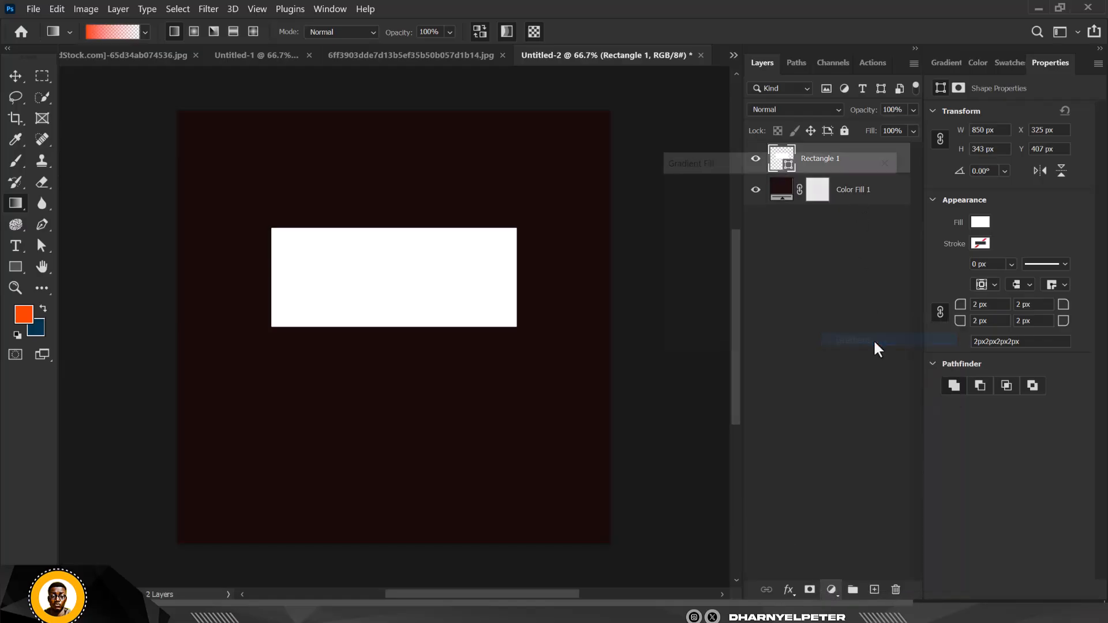
drag(760, 162, 806, 229)
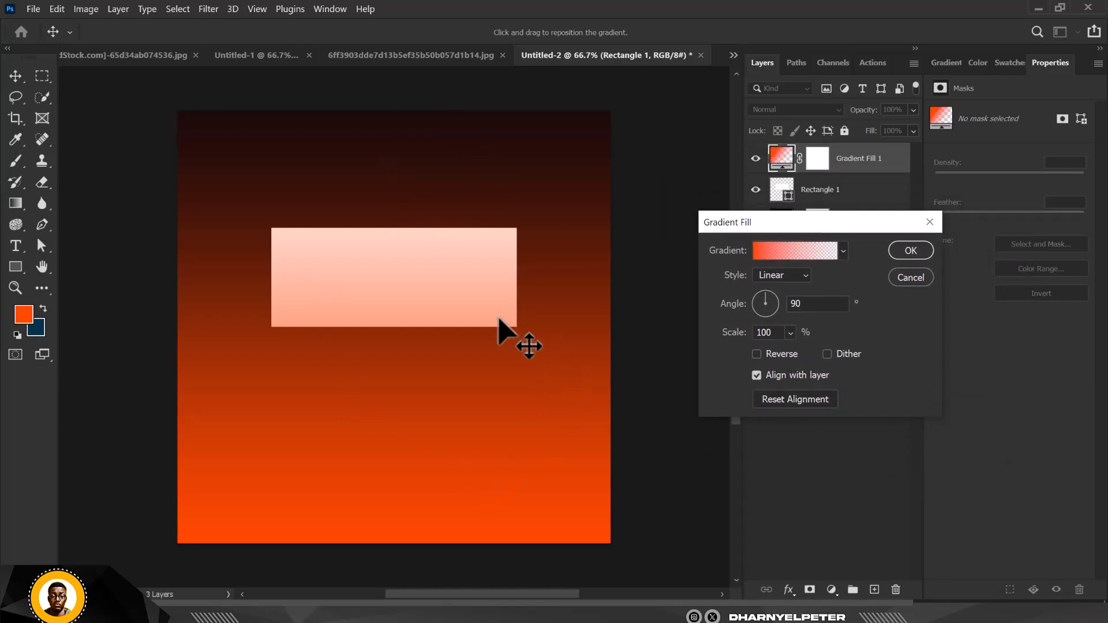
click(923, 249)
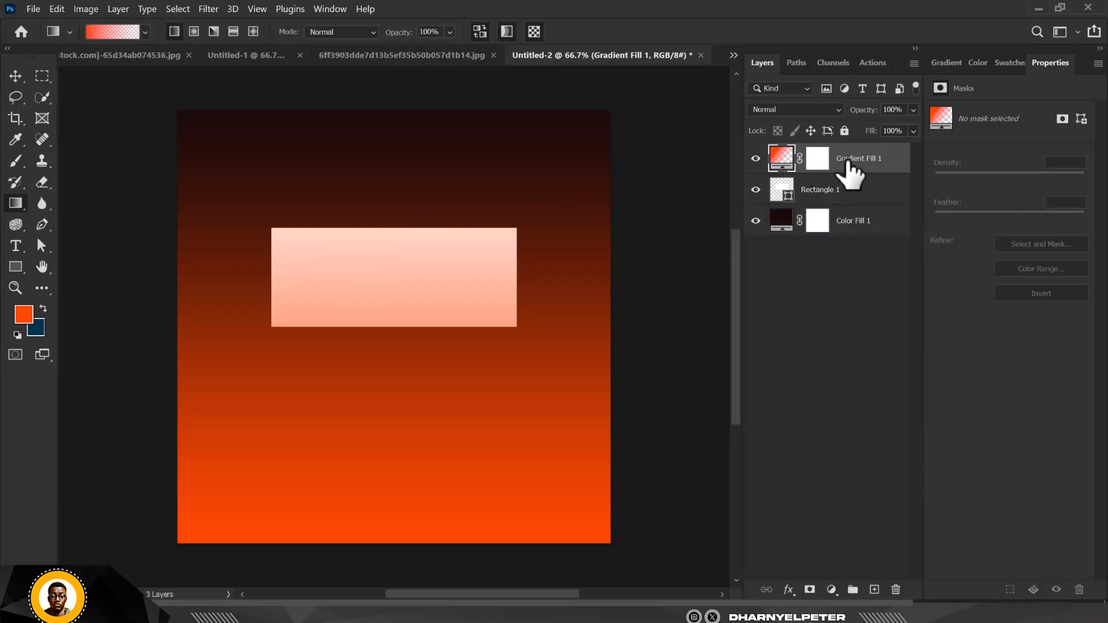
right_click(895, 164)
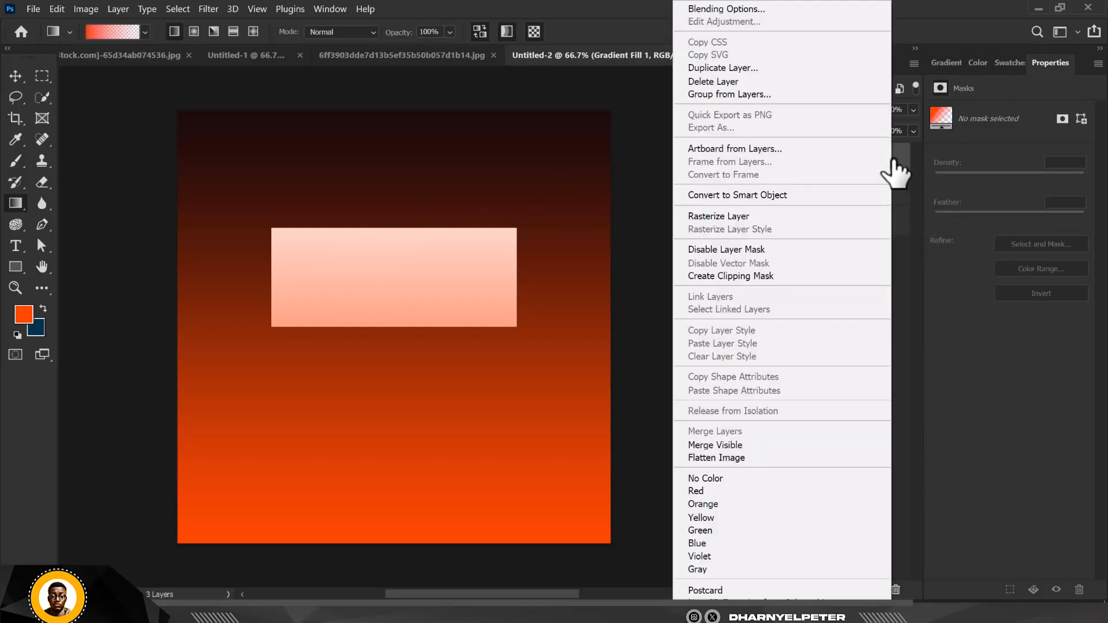
click(777, 282)
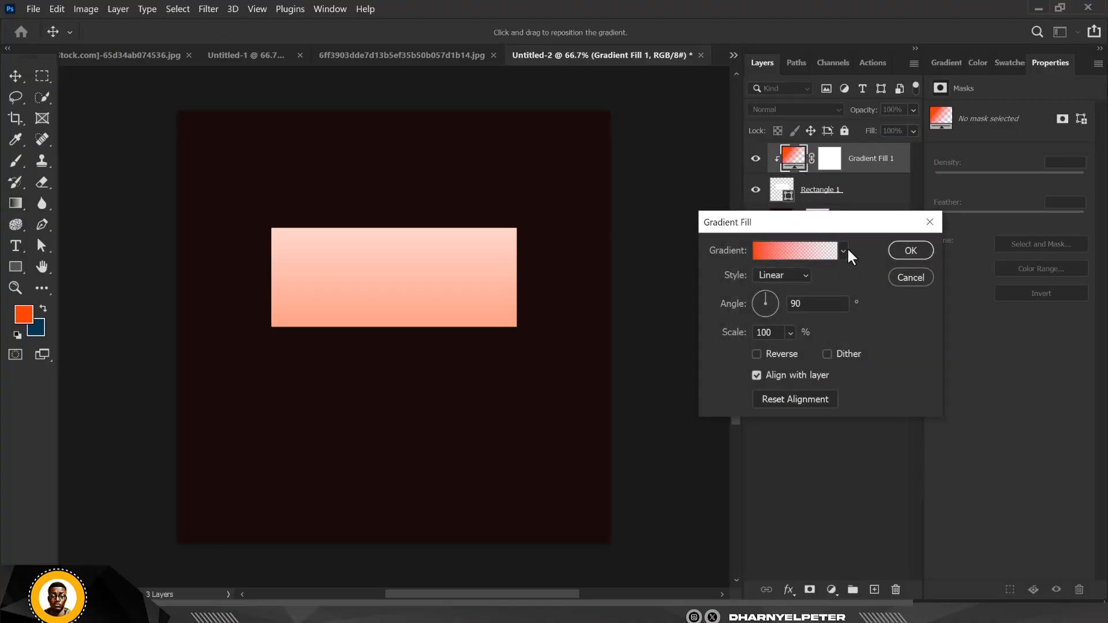
Step: Try a light-blue-to-blue preset from the Purples gradients, and apply the magenta-to-purple one to the fill layer
click(843, 250)
click(753, 363)
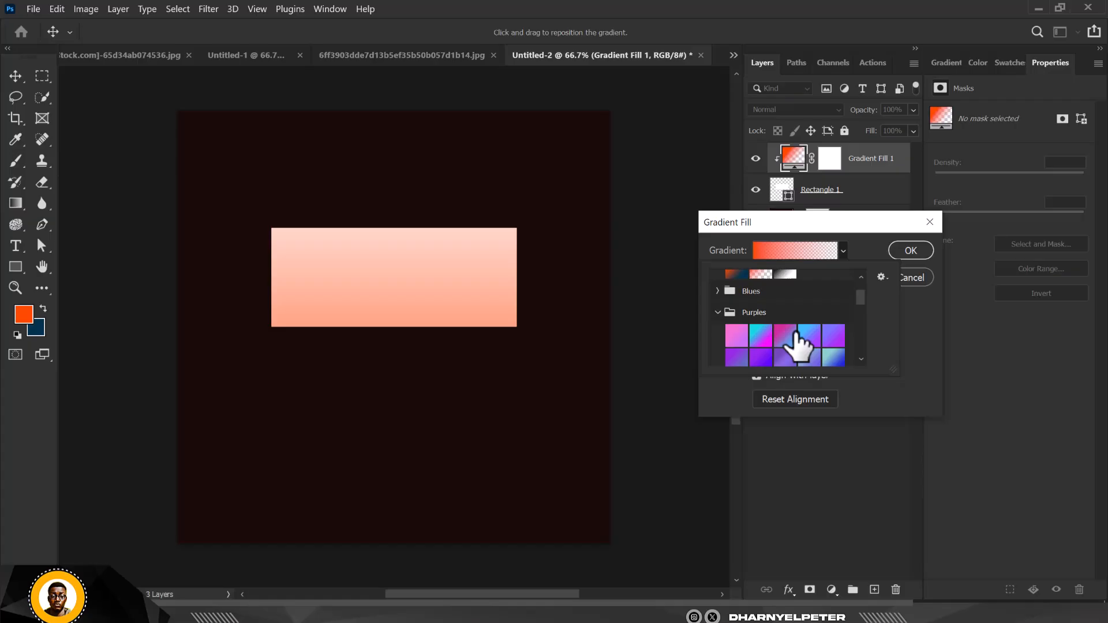
click(767, 325)
click(828, 346)
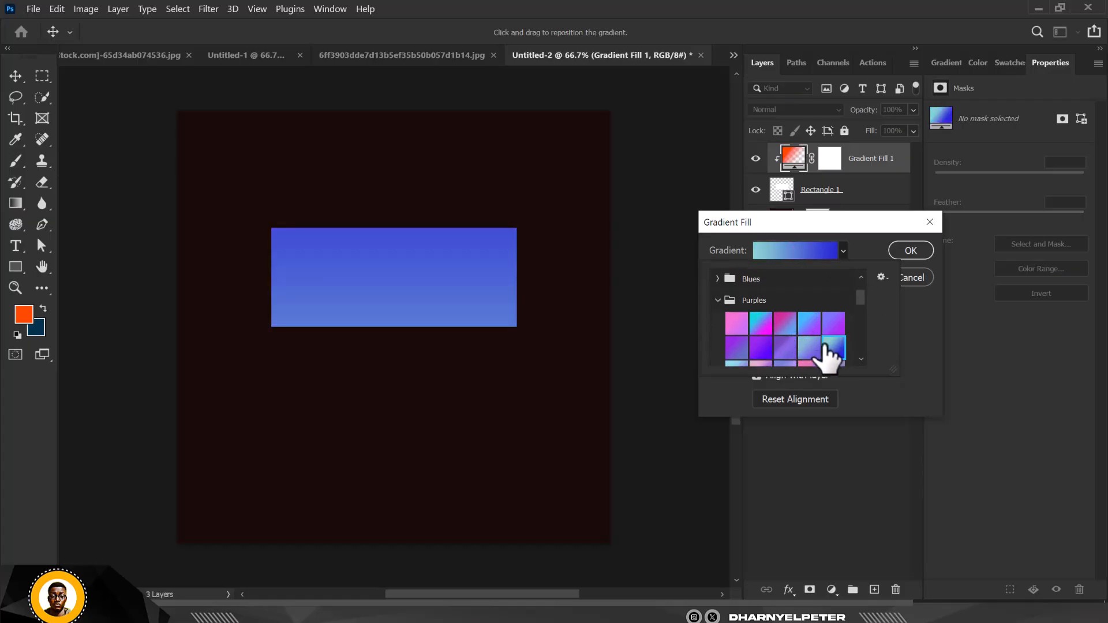
scroll(816, 357, down, 3)
click(812, 350)
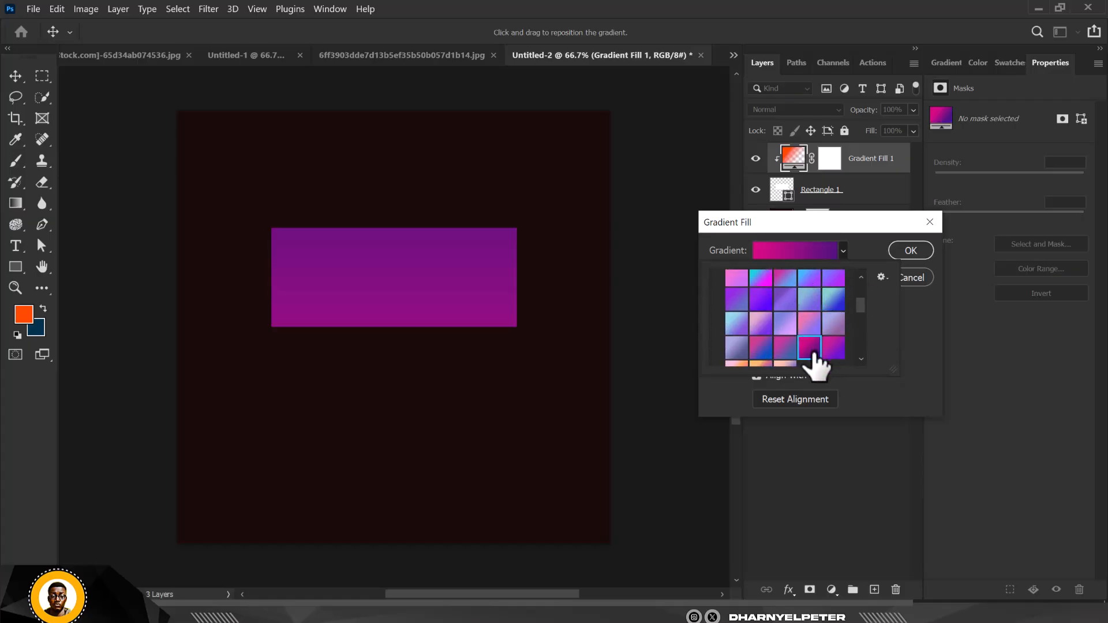
click(427, 291)
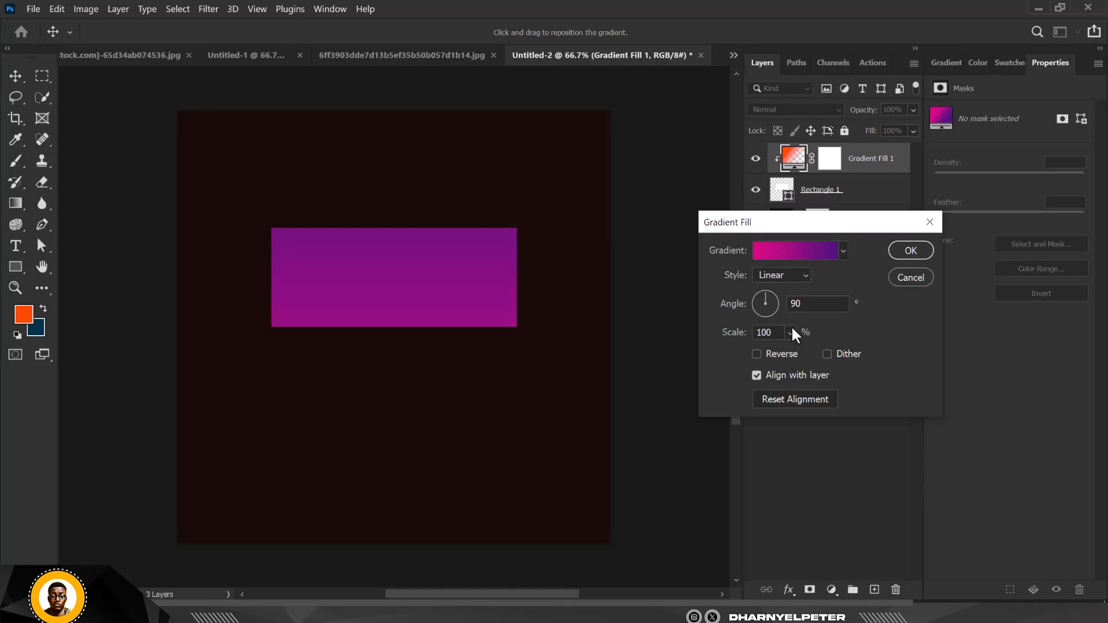
Step: Set the gradient fill's angle to 134.52°, reposition the gradient over the rectangle, and accept the fill settings
drag(772, 306, 757, 295)
drag(538, 270, 405, 291)
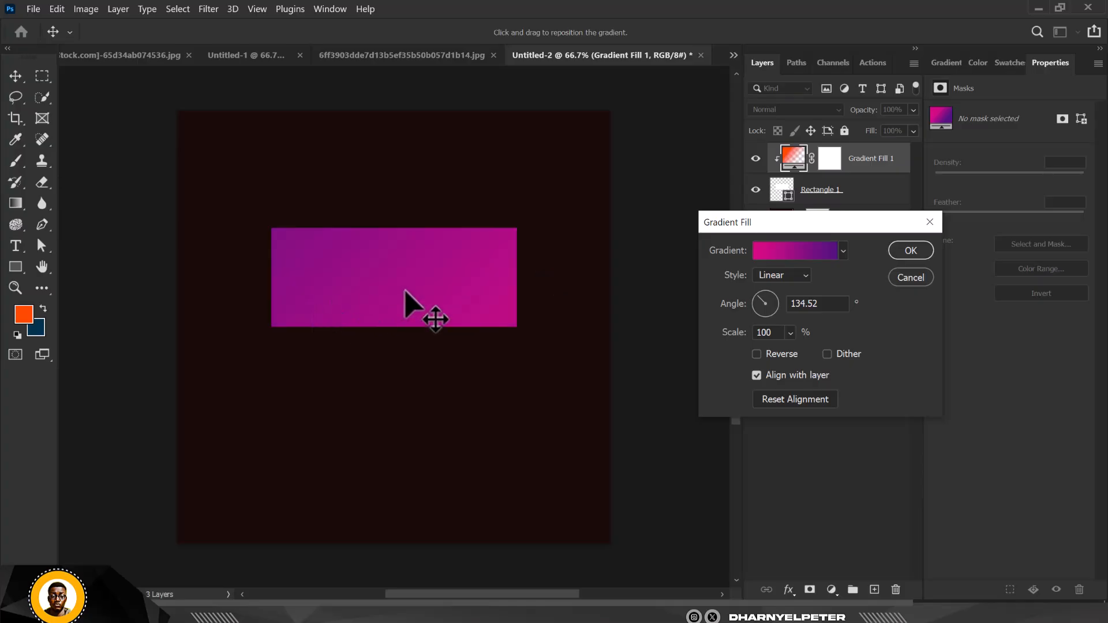
click(911, 251)
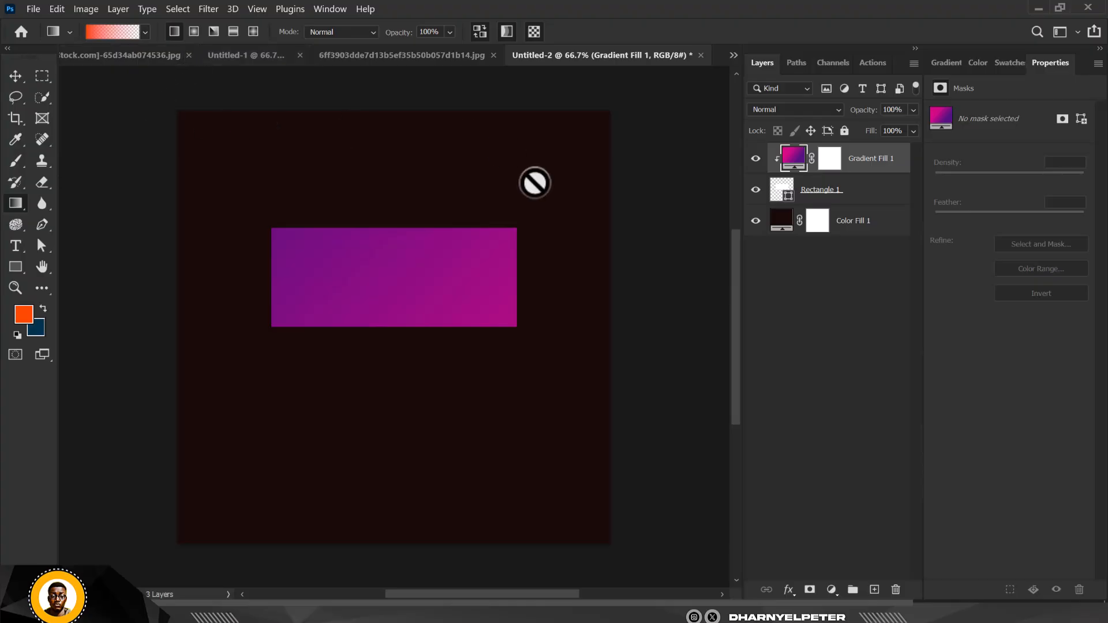
Step: Hide the clipped gradient fill layer to compare the plain rectangle, and delete that fill layer
click(755, 158)
click(862, 193)
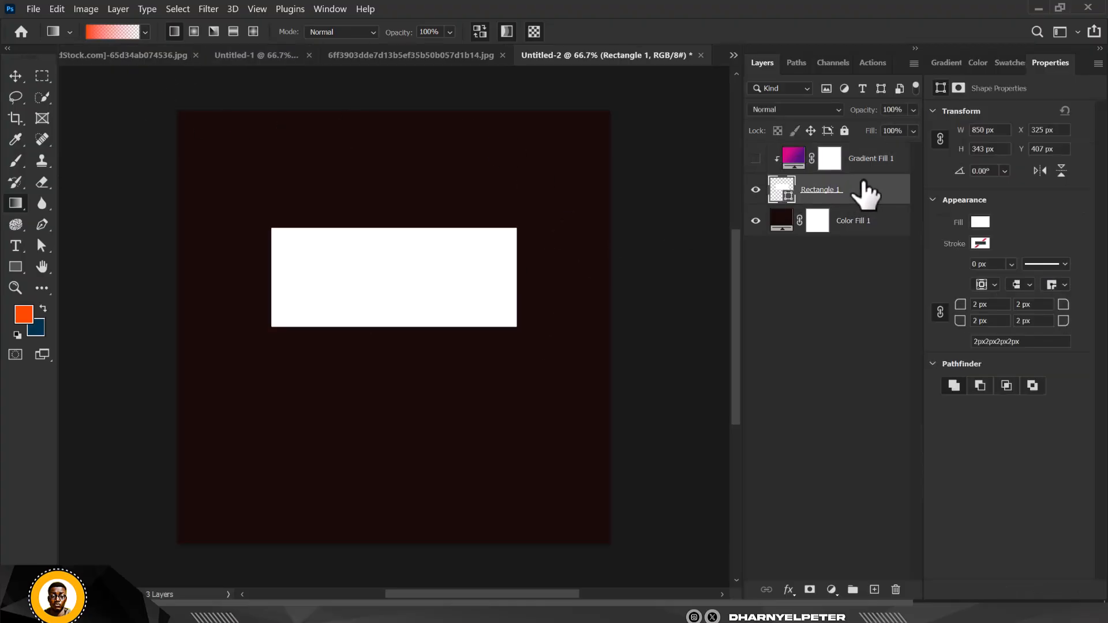
click(848, 157)
key(Delete)
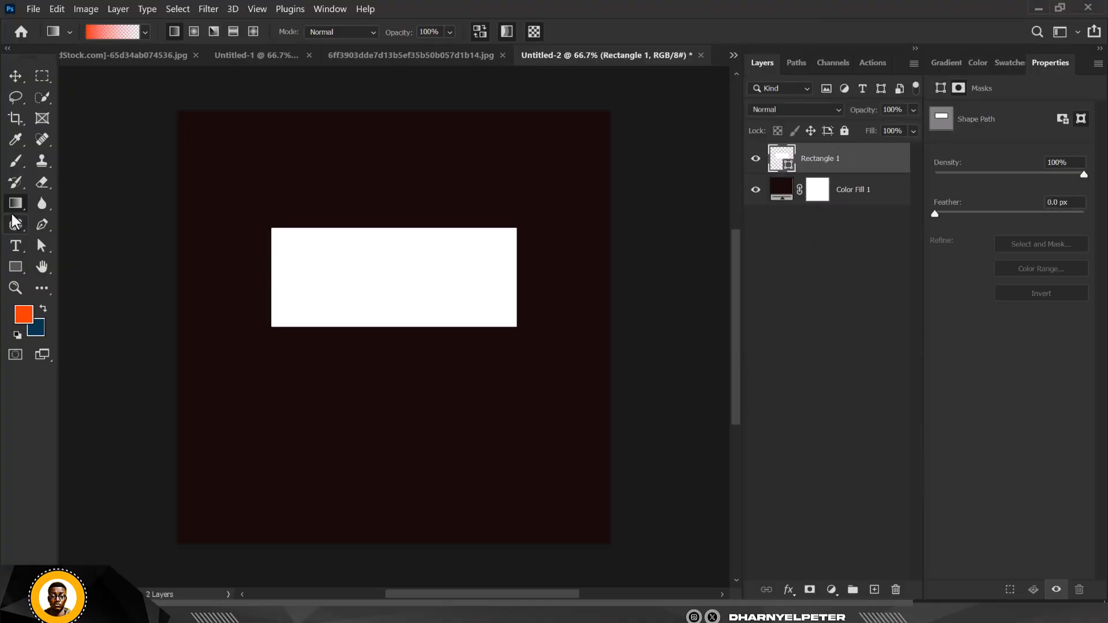
Step: Switch to the open photo of the two women and activate the Blur Tool
click(42, 203)
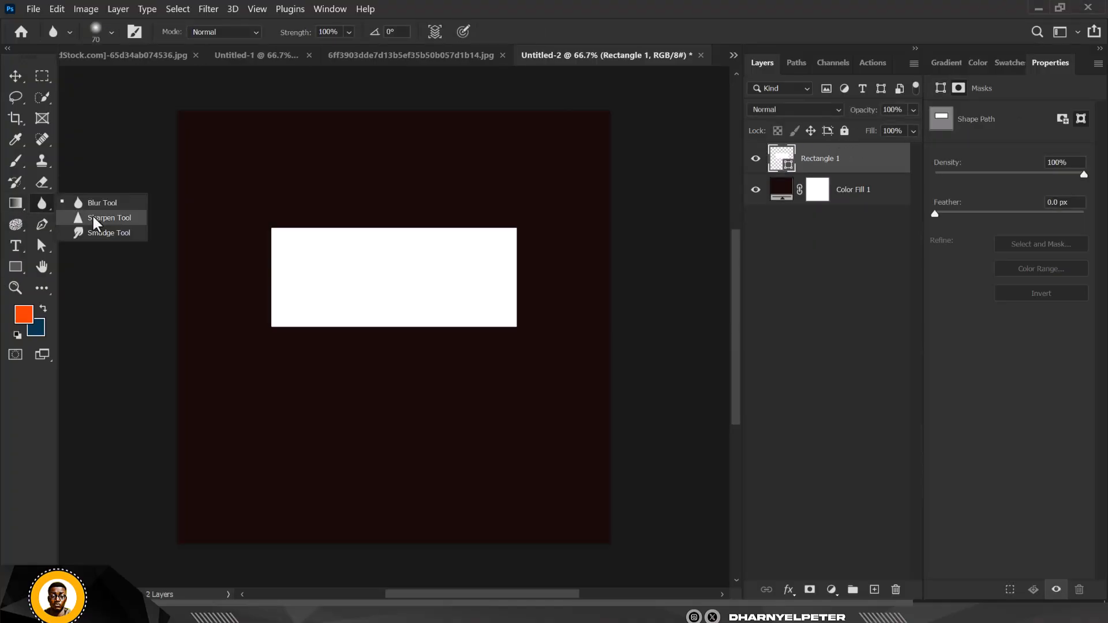
click(369, 58)
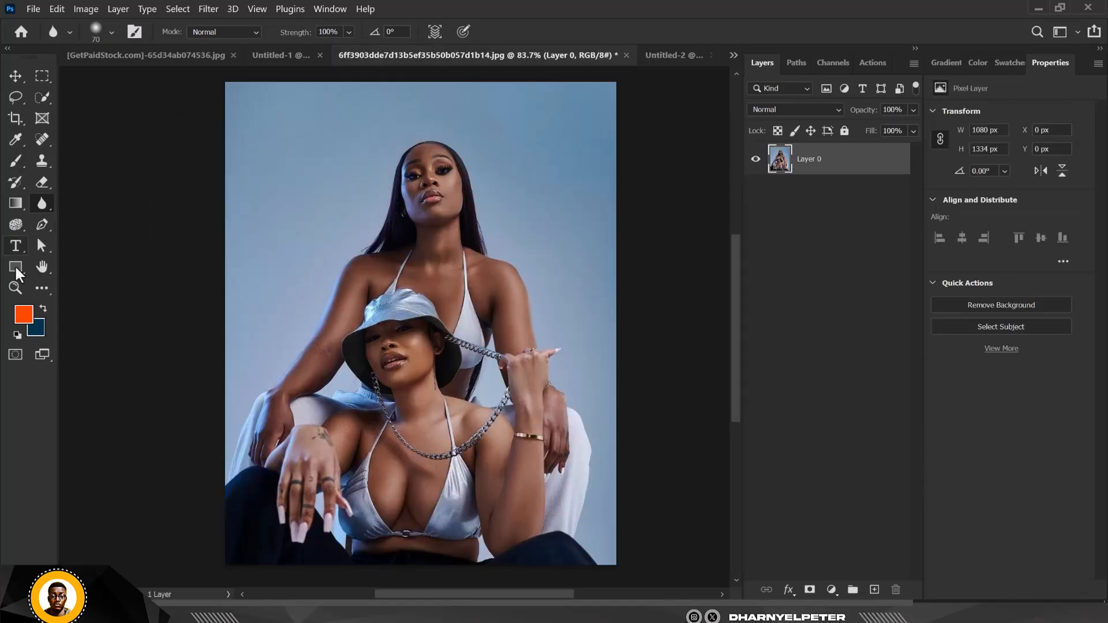
click(40, 203)
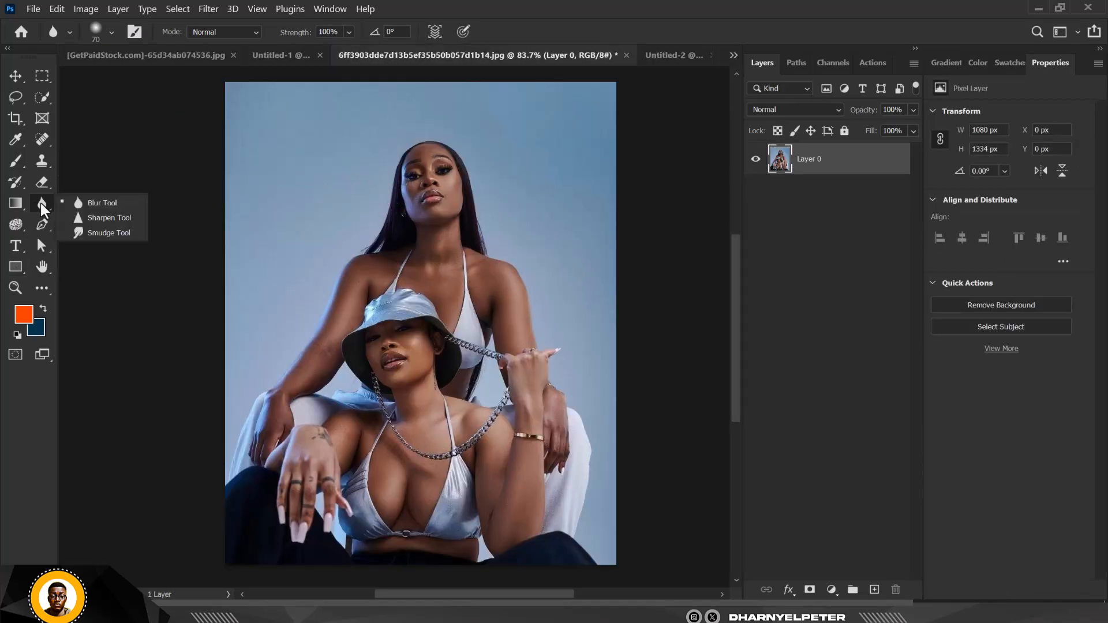
click(95, 203)
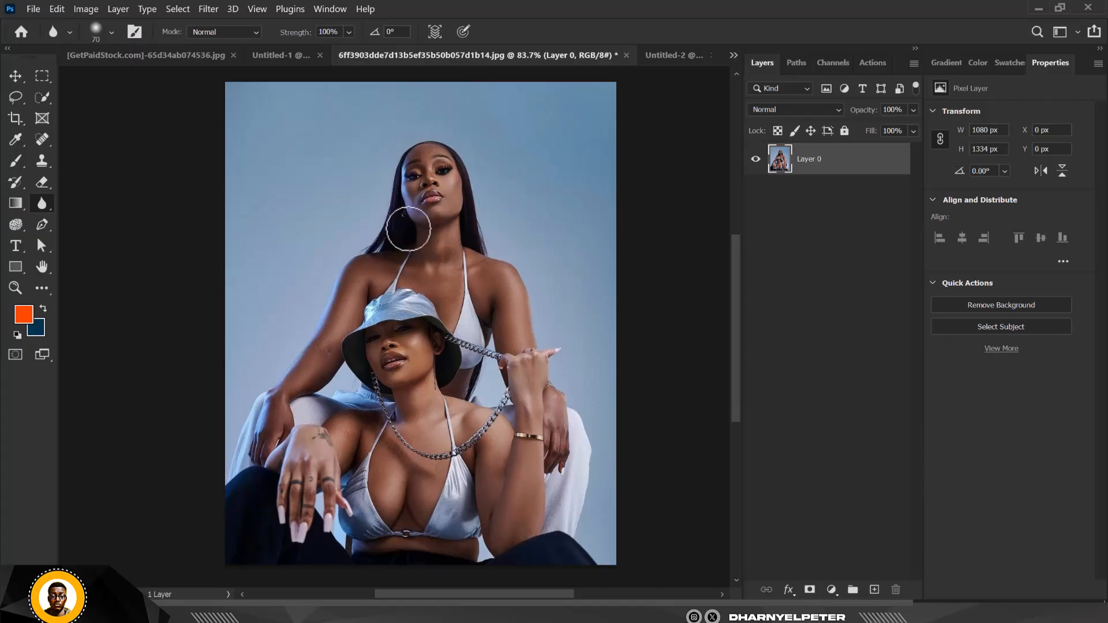
Step: Enlarge the Blur brush to 500 px and blur the front woman in the bucket hat
scroll(445, 171, up, 5)
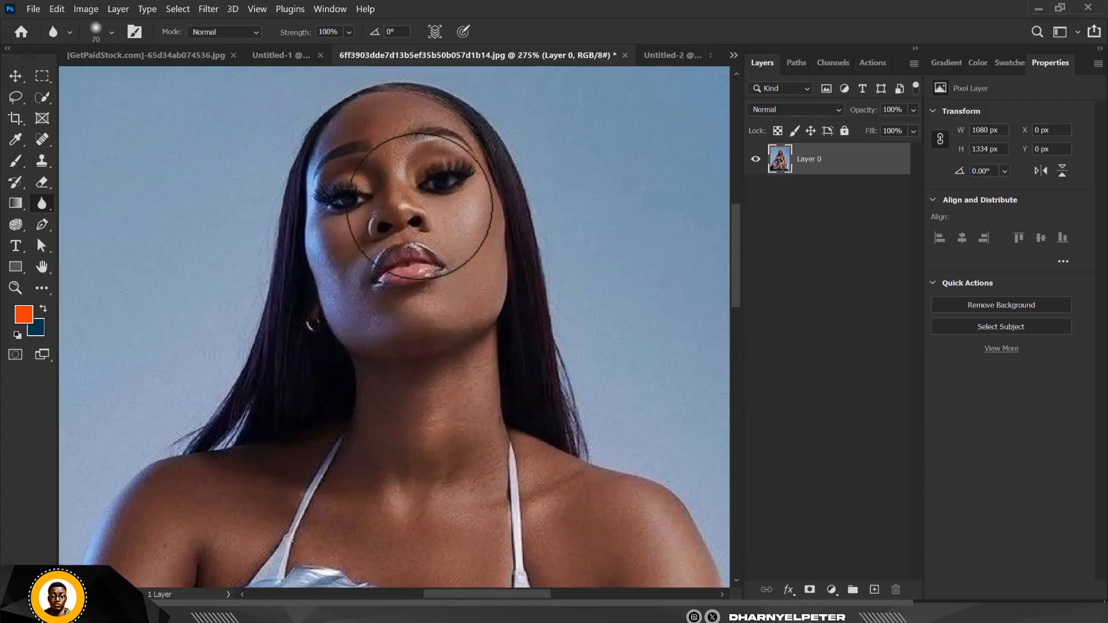
scroll(470, 198, down, 4)
scroll(439, 169, up, 4)
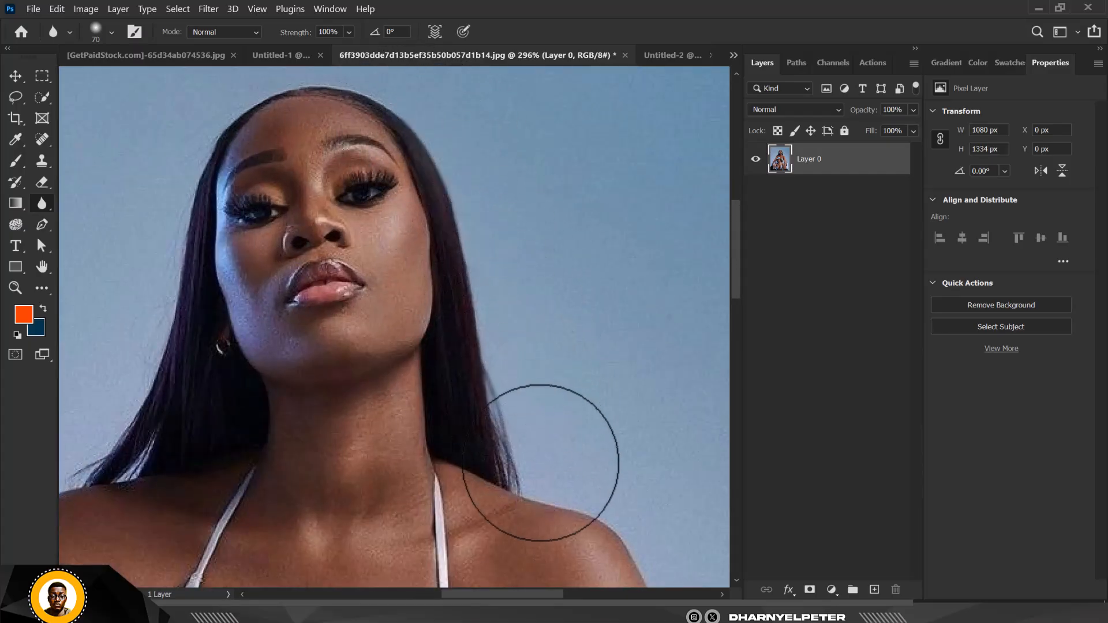
scroll(525, 322, down, 3)
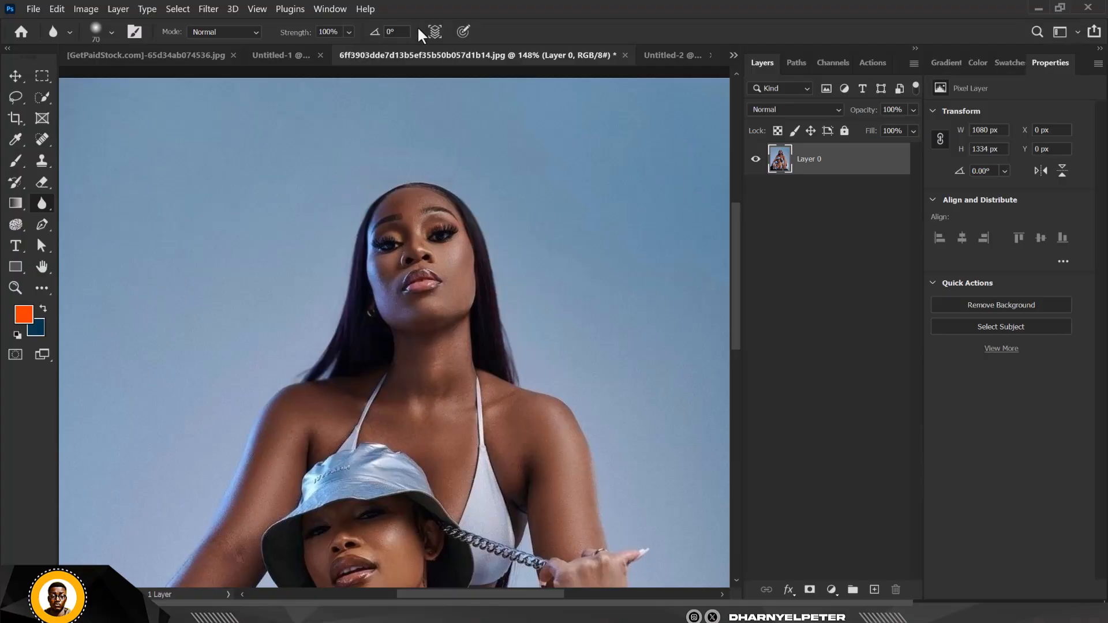
scroll(523, 353, down, 6)
scroll(576, 492, up, 6)
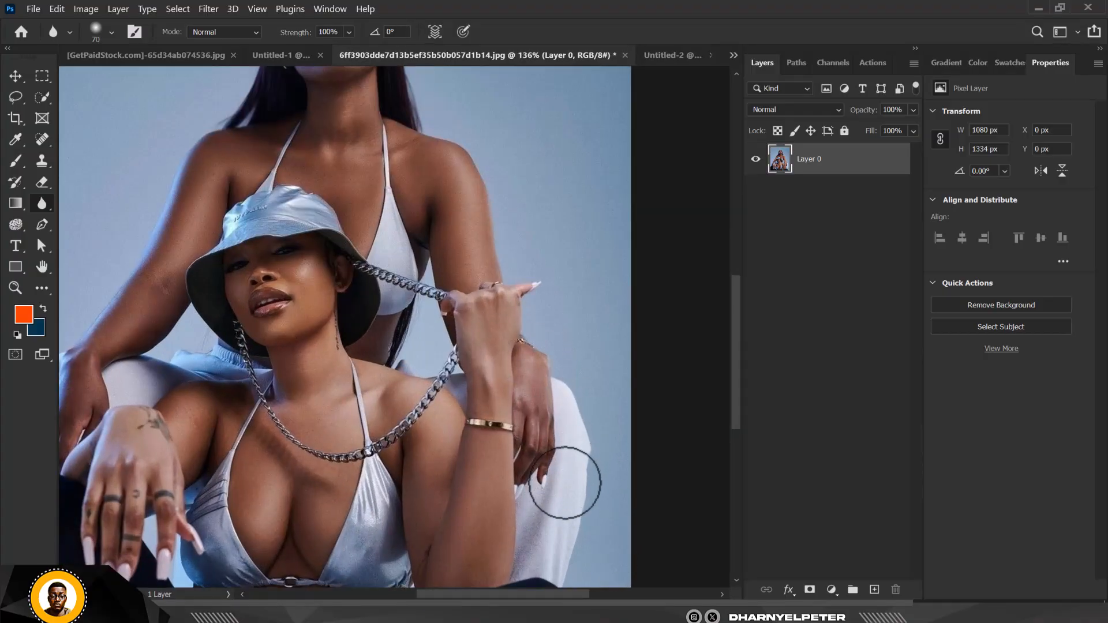
key(bracketright)
key(bracketright)
key(bracketright)
key(bracketright)
key(bracketright)
key(bracketright)
key(bracketright)
key(bracketright)
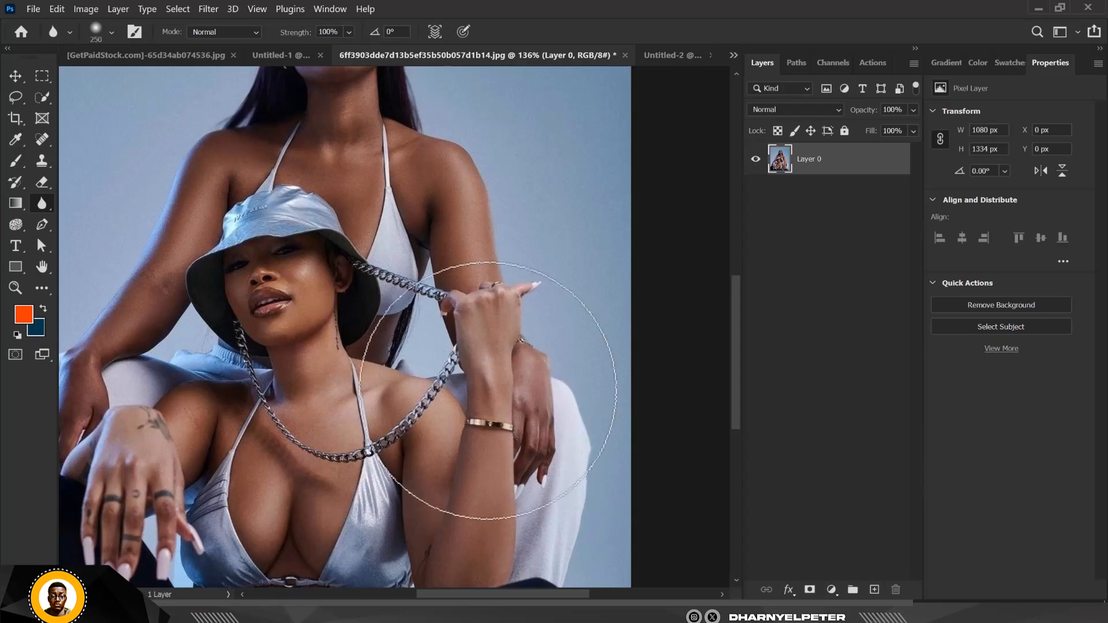
scroll(398, 370, down, 4)
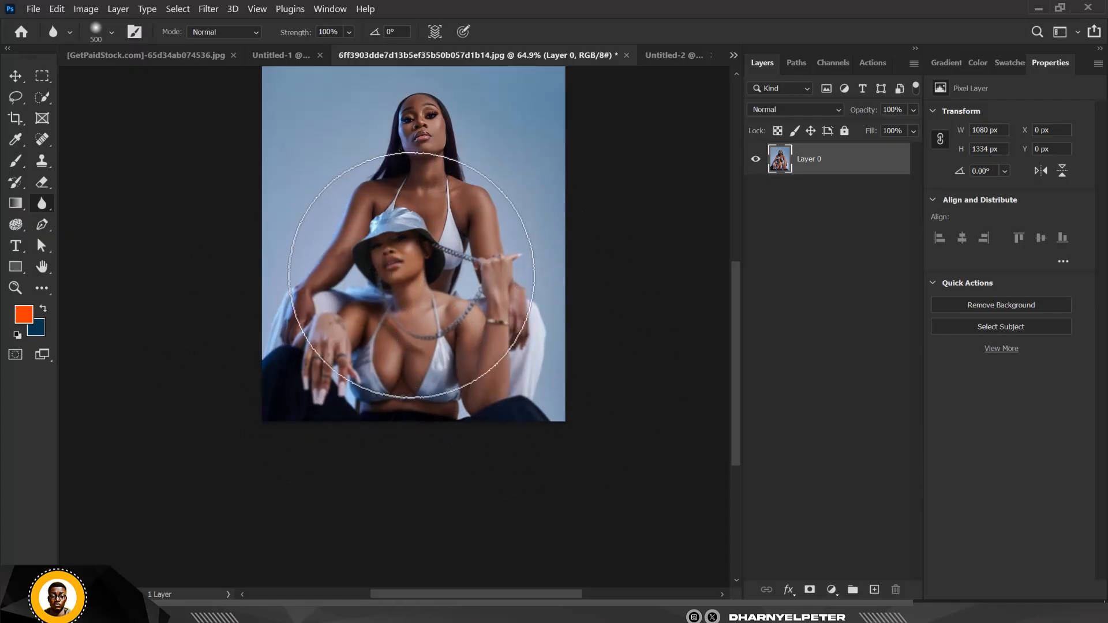
Step: Examine the blurred front woman against the woman behind her at several magnifications
scroll(370, 227, up, 3)
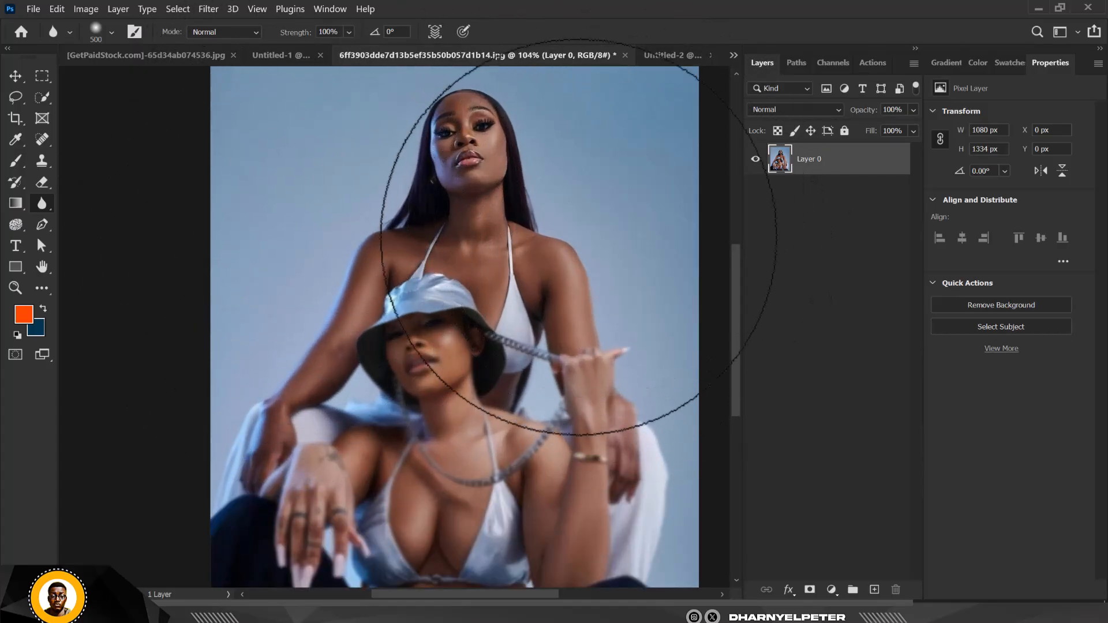
scroll(484, 251, down, 2)
scroll(519, 239, up, 2)
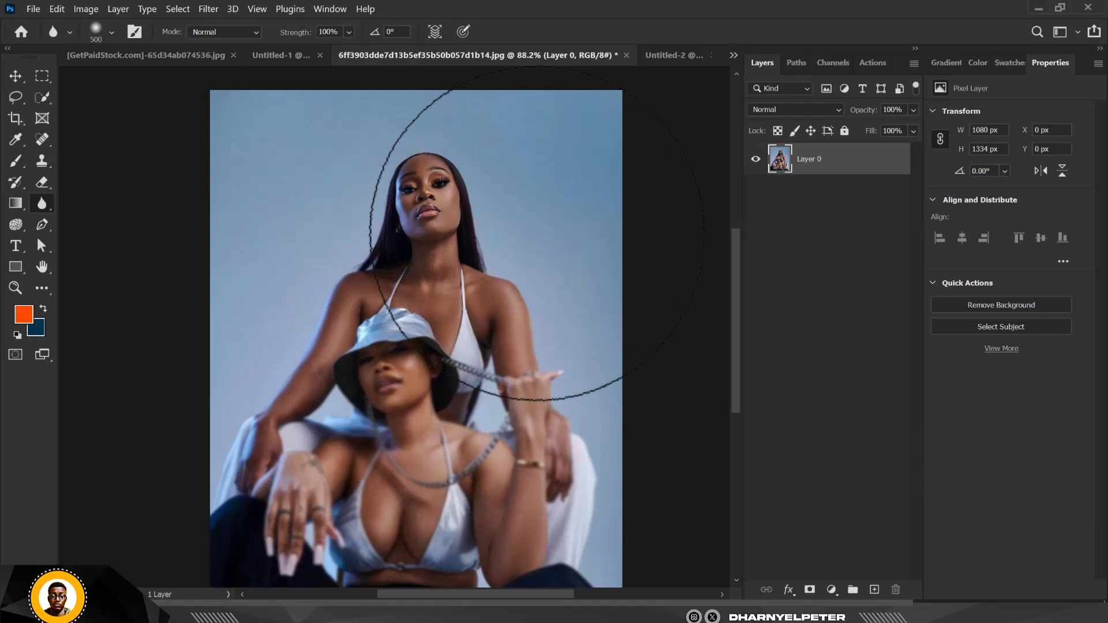
key(ctrl+0)
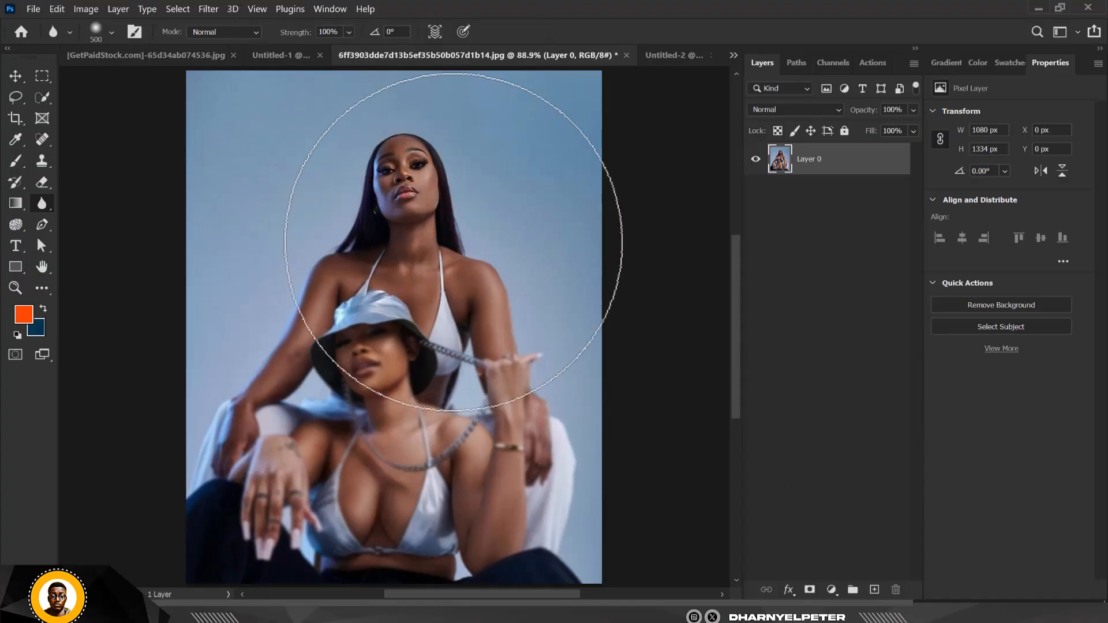
scroll(450, 260, up, 1)
scroll(454, 236, down, 2)
scroll(455, 236, up, 3)
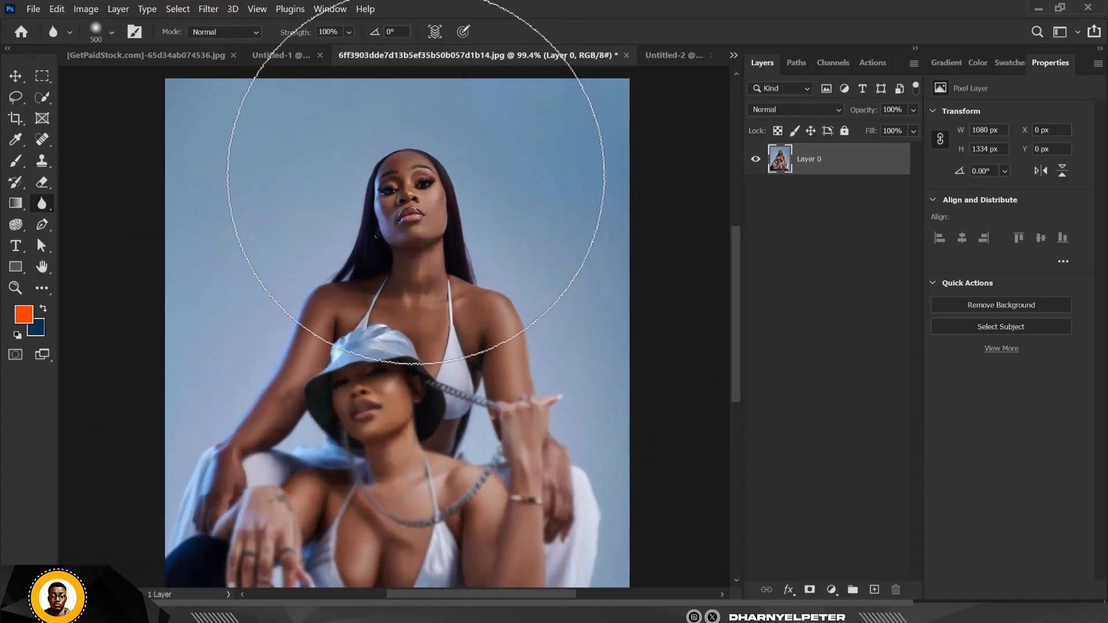
Step: Reduce the Blur brush to 200 px and switch to the Move Tool
key(bracketleft)
key(bracketleft)
key(bracketleft)
key(bracketleft)
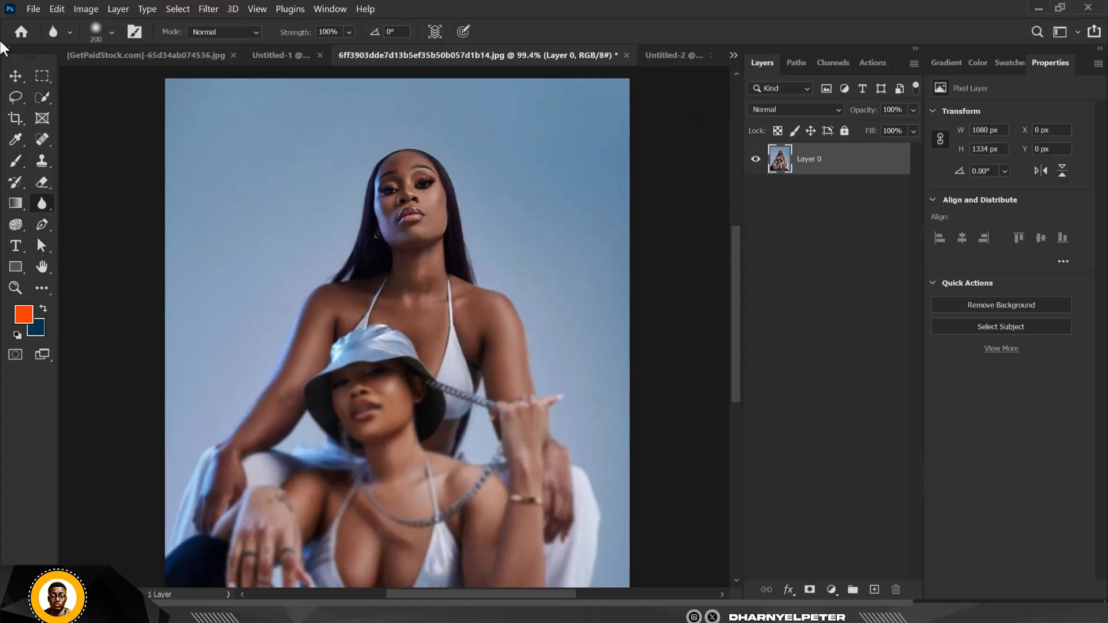
click(16, 76)
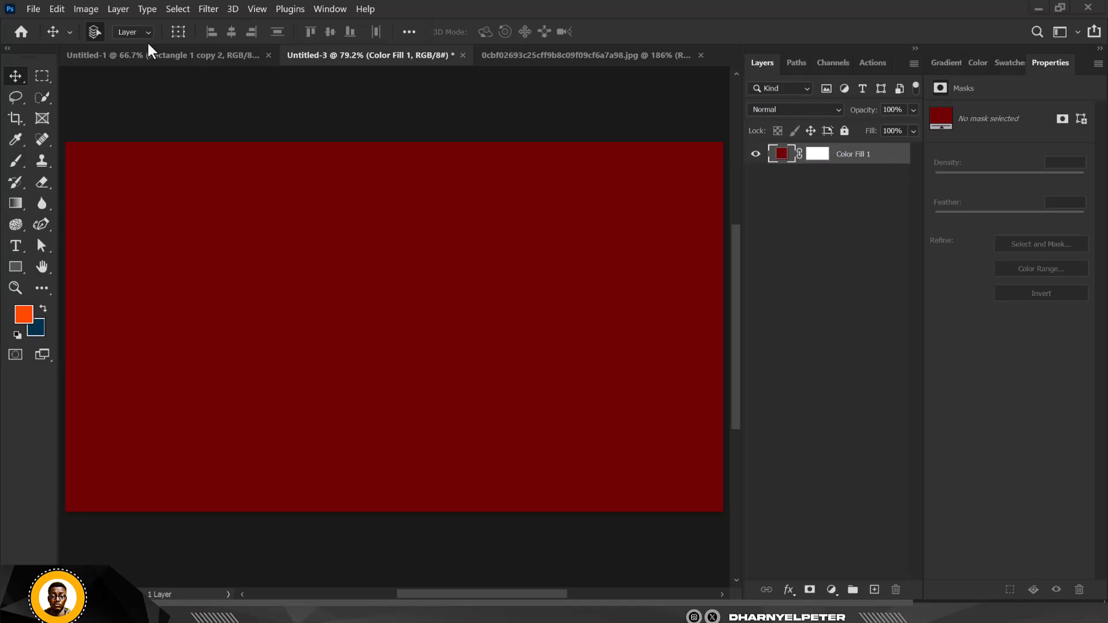
Step: Draw a closed white triangle about 398 × 365 px on the dark red canvas with the Pen Tool
click(48, 227)
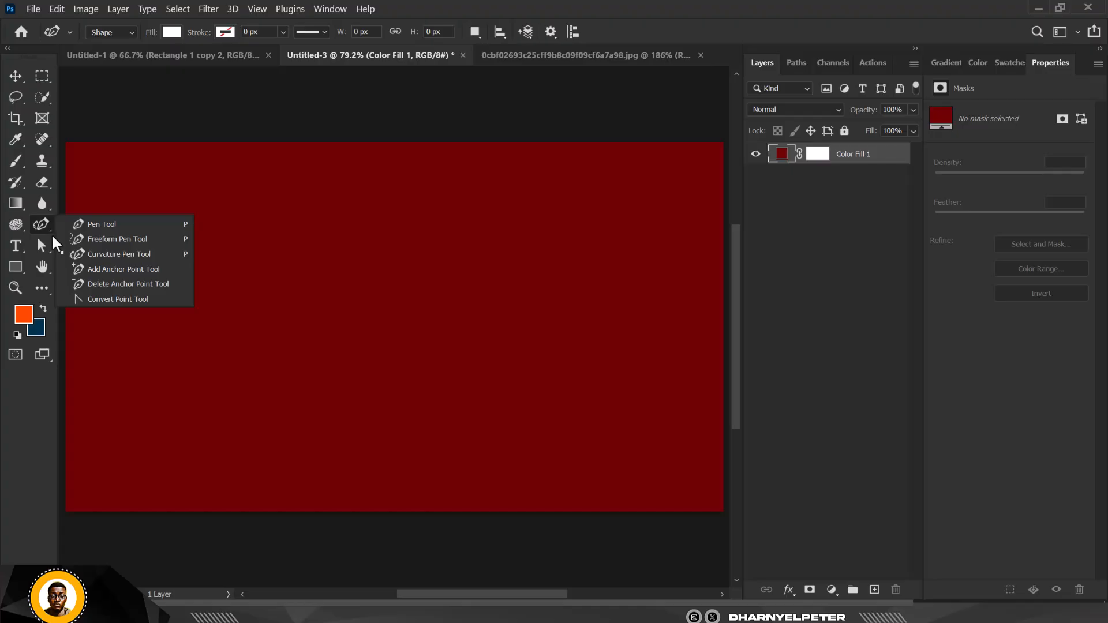
click(85, 223)
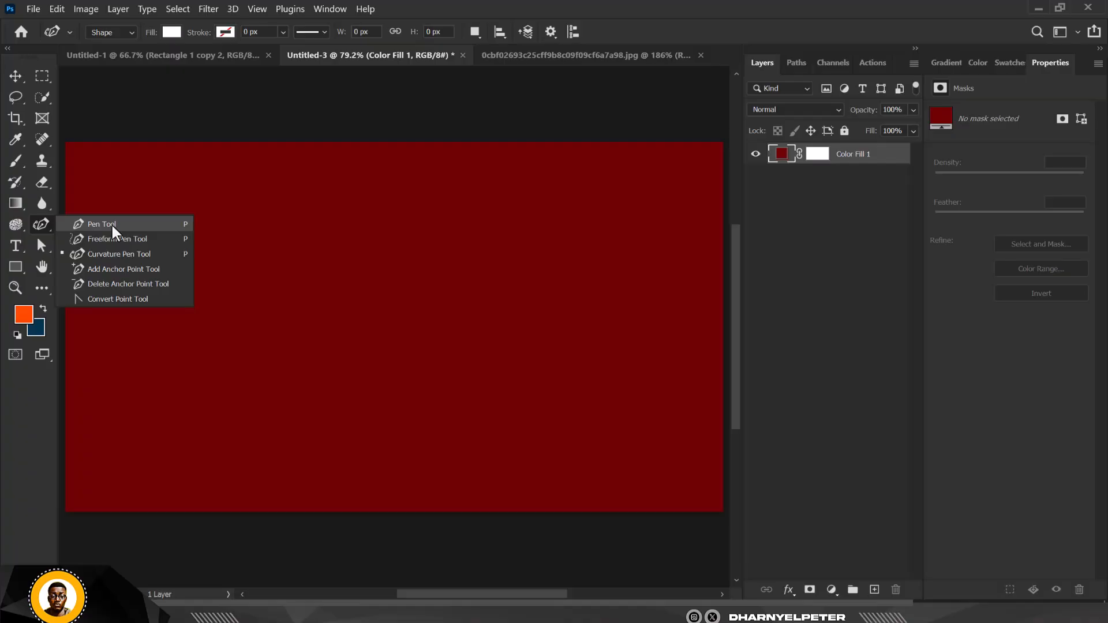
click(141, 225)
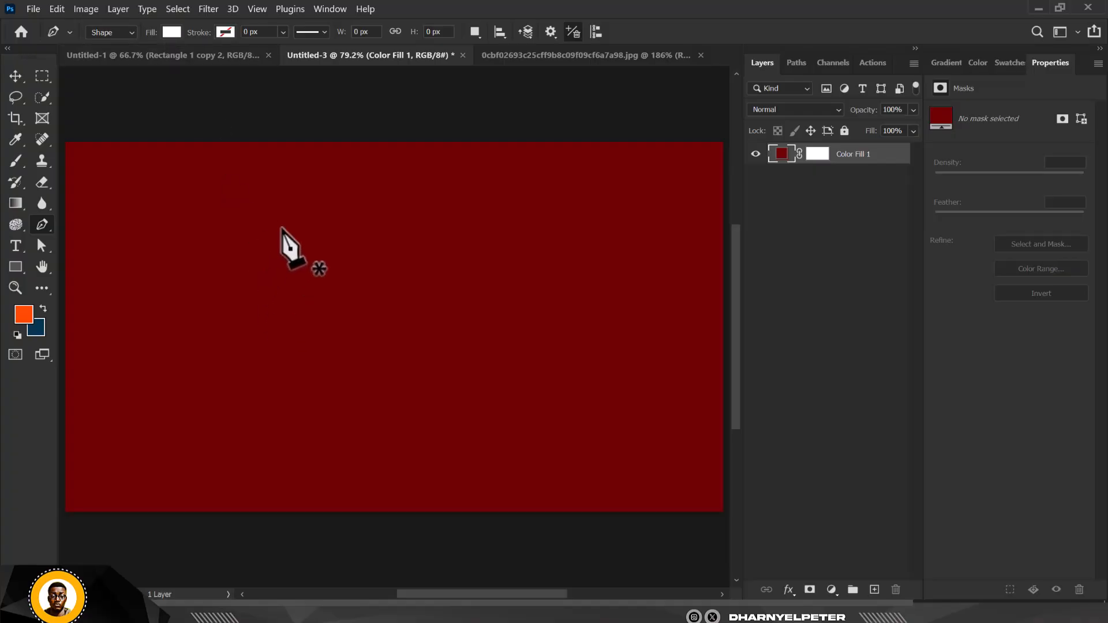
click(314, 249)
click(236, 374)
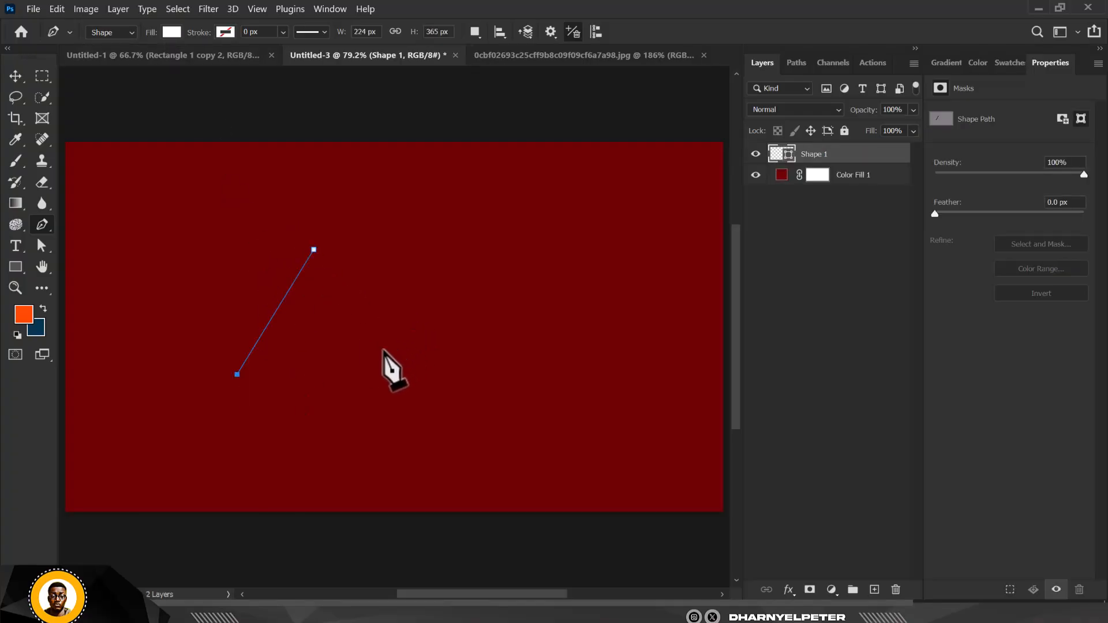
click(374, 358)
click(313, 249)
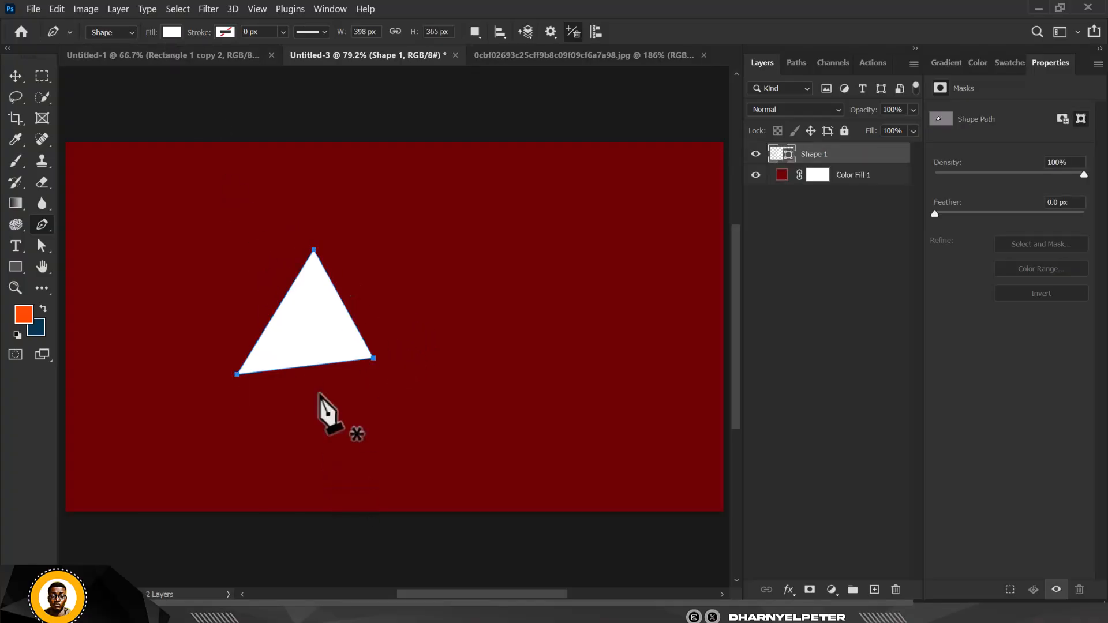
Step: Draw a second, inverted triangle about 361 × 306 px along the right side of the first one
click(342, 269)
click(390, 369)
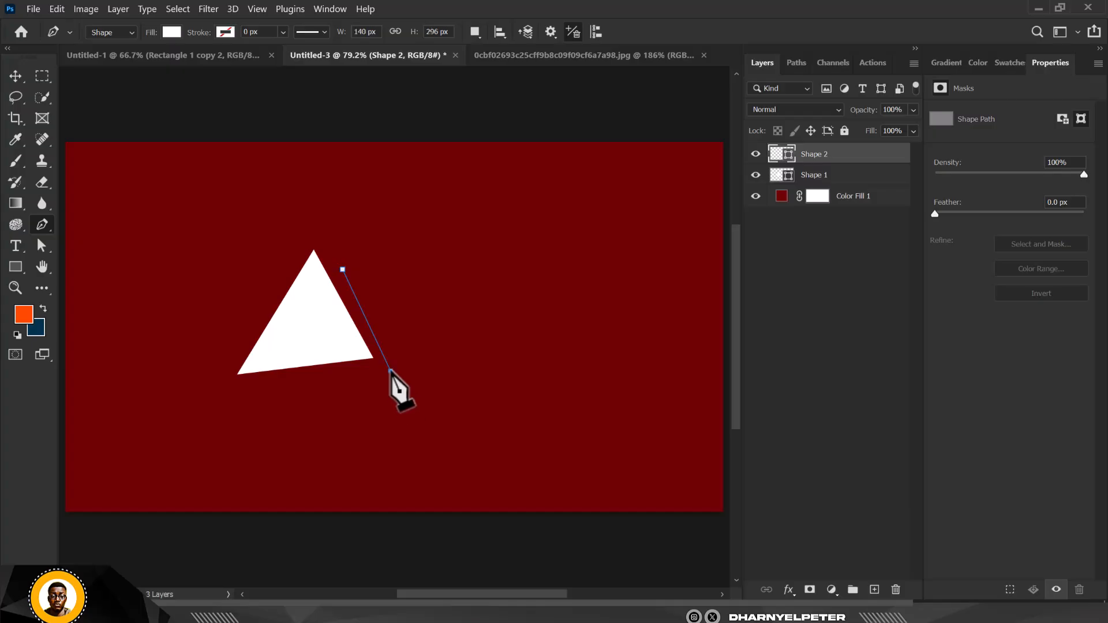
click(466, 266)
click(343, 269)
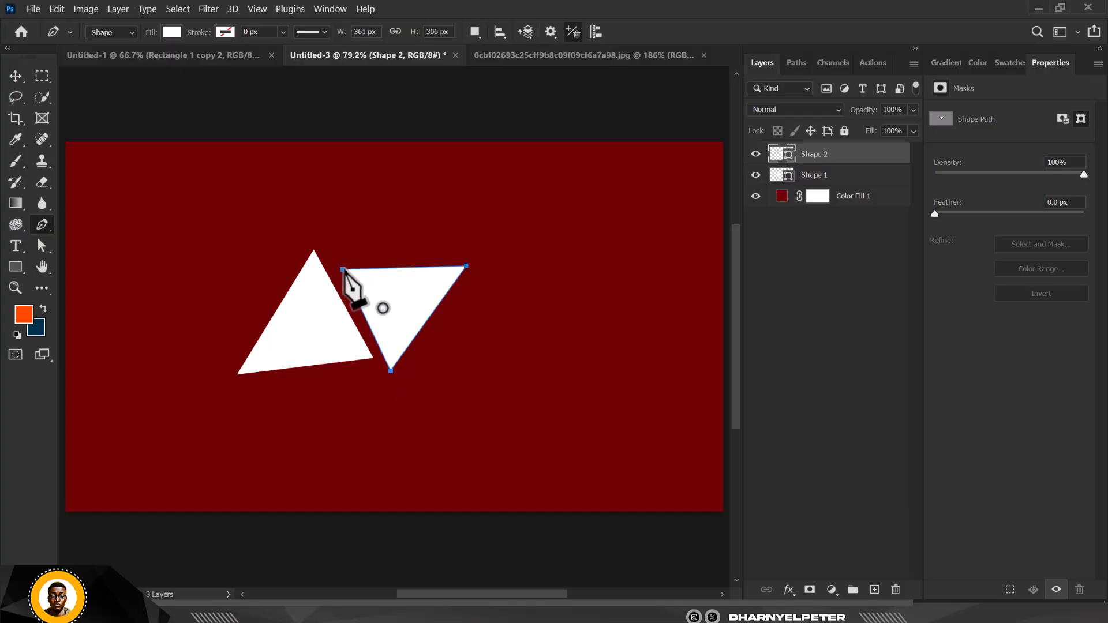
Step: Draw a third triangle about 297 × 259 px just below the first triangle
click(267, 384)
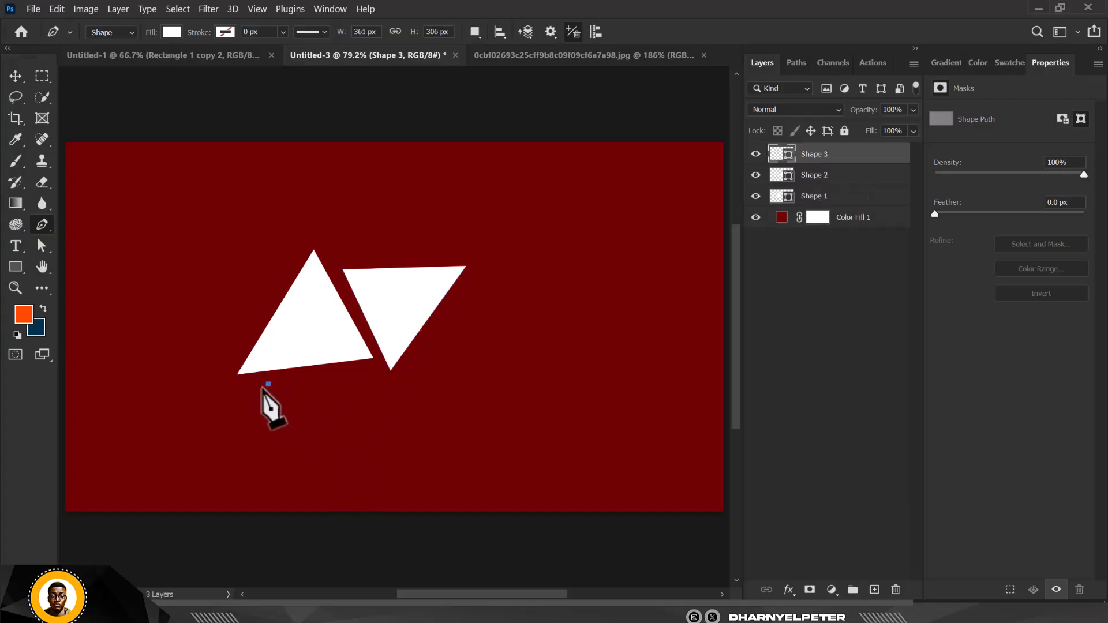
click(370, 371)
click(345, 459)
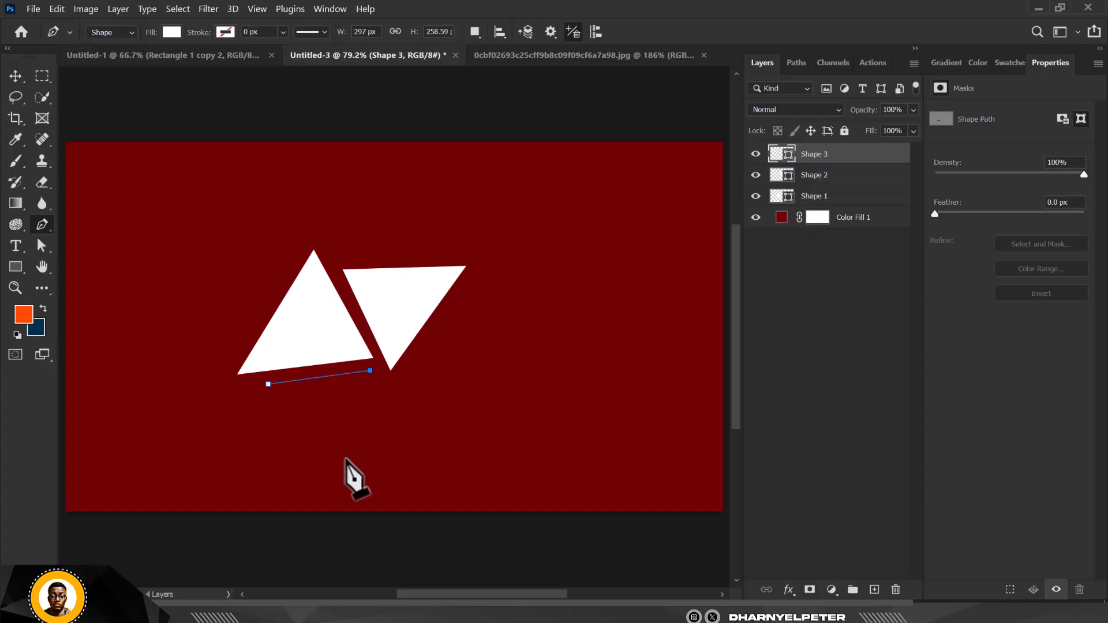
click(268, 384)
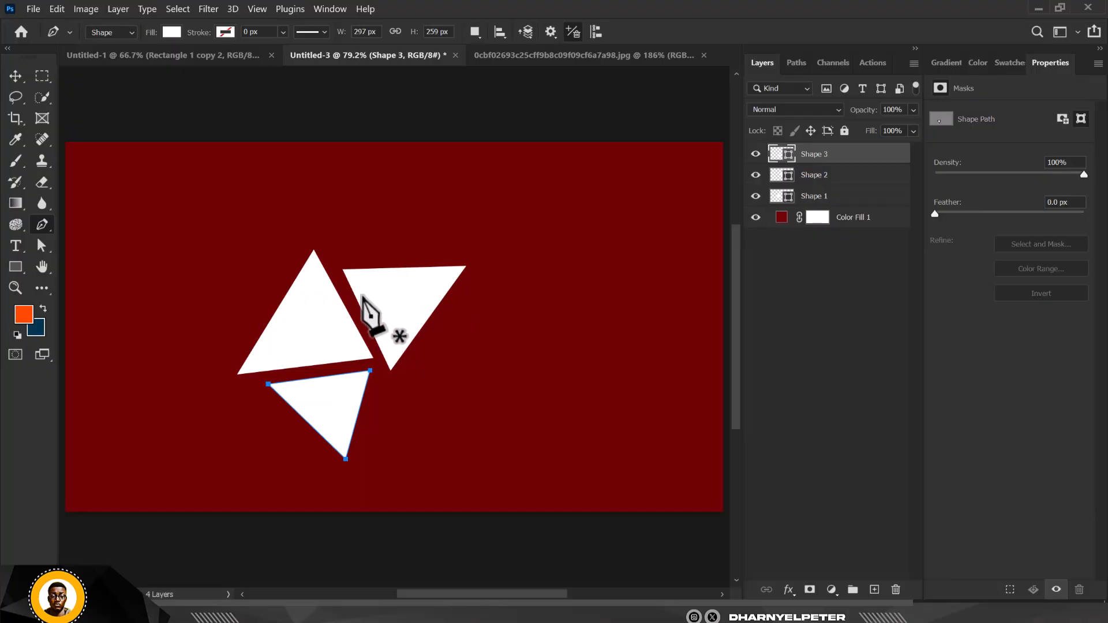
Step: Undo the three triangle shapes until only the red fill layer remains
key(ctrl+z)
key(ctrl+z)
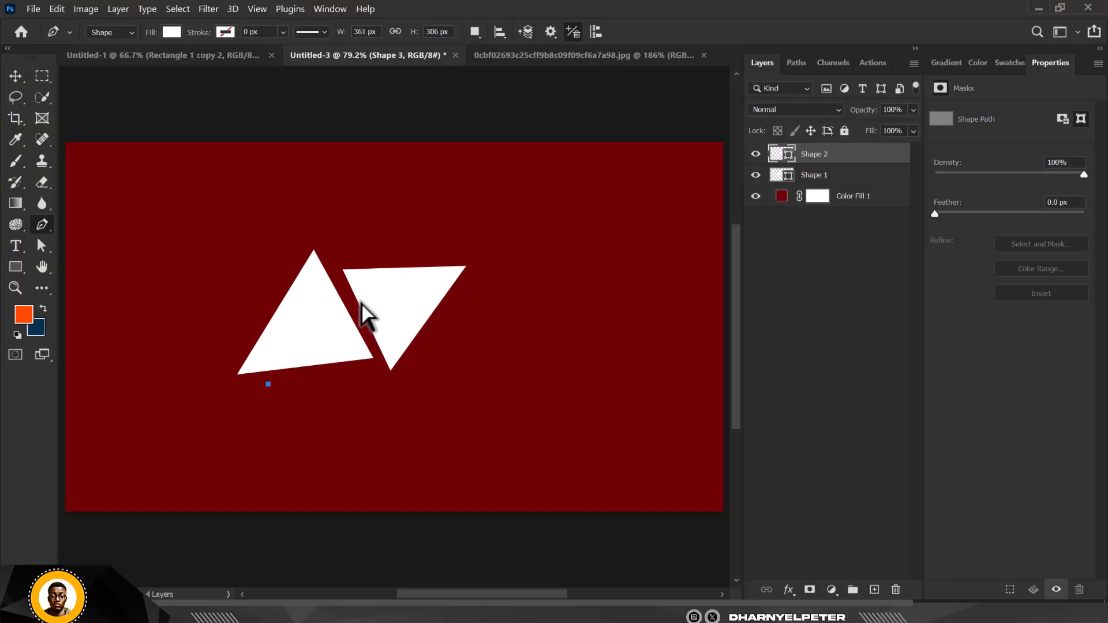
key(ctrl+z)
key(ctrl+z)
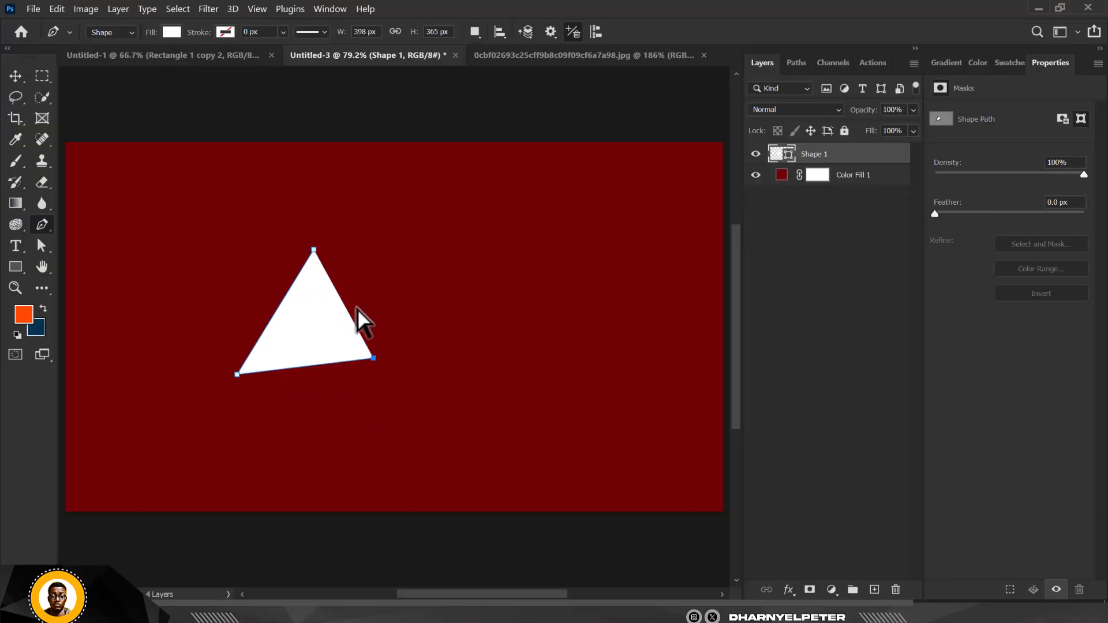
key(ctrl+z)
key(ctrl+z)
key(ctrl+z)
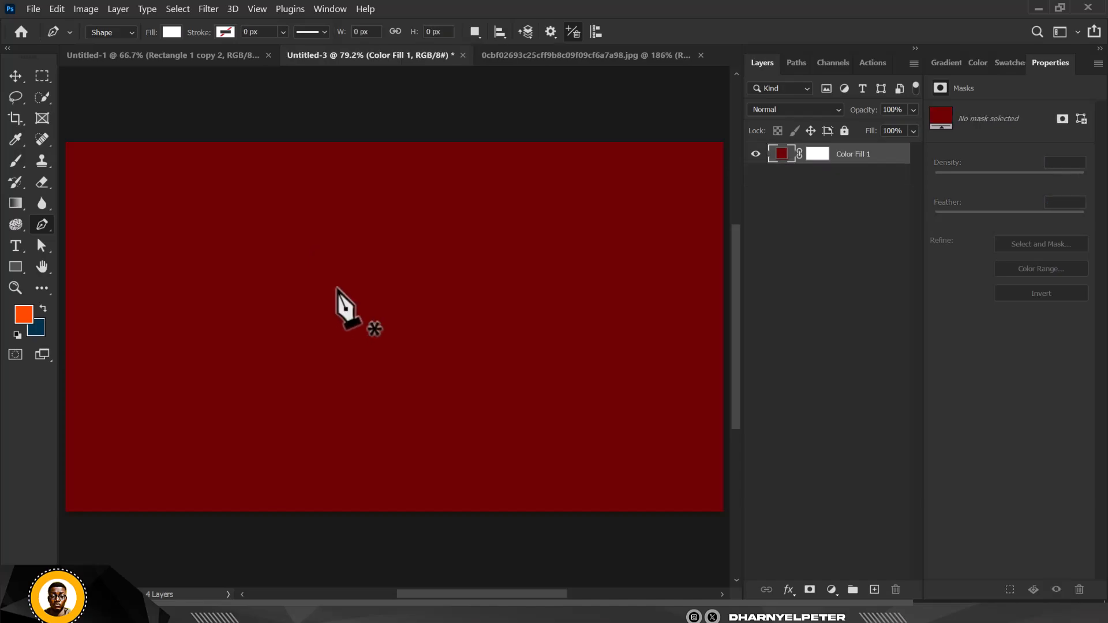
Step: Draw a closed four-sided white shape about 903 × 517 px with the Pen Tool, and delete it
key(ctrl+shift+z)
click(318, 412)
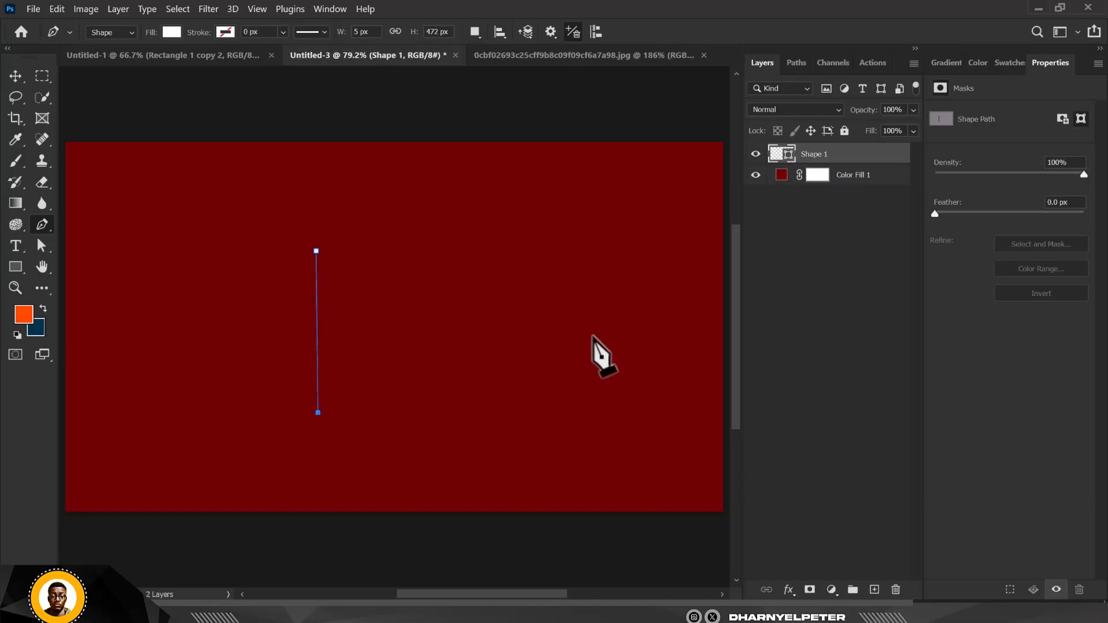
click(626, 412)
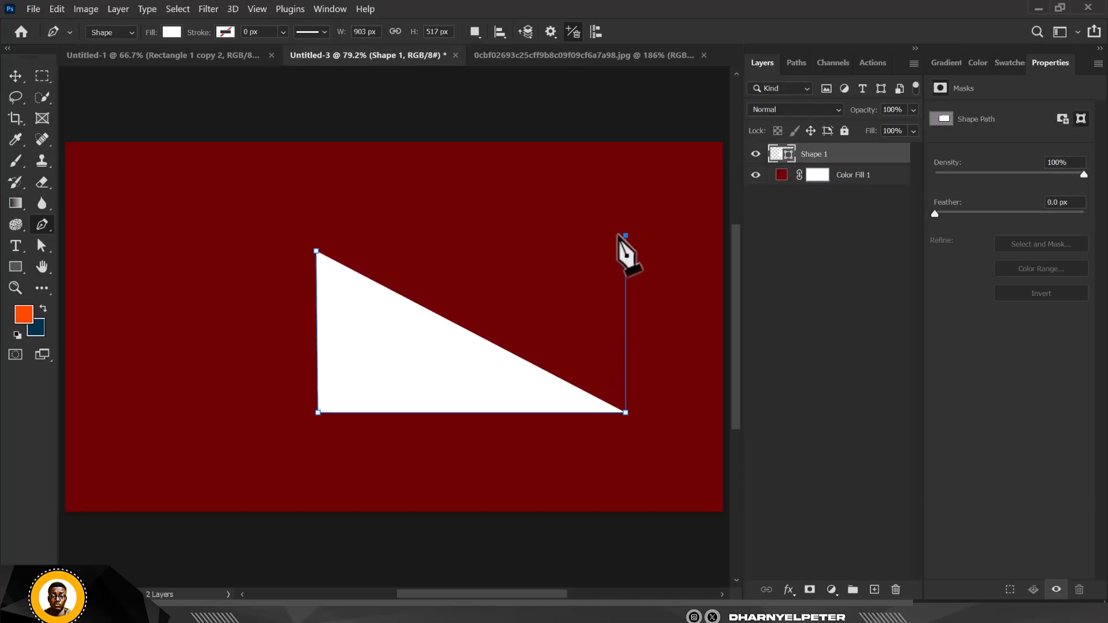
click(625, 236)
click(314, 249)
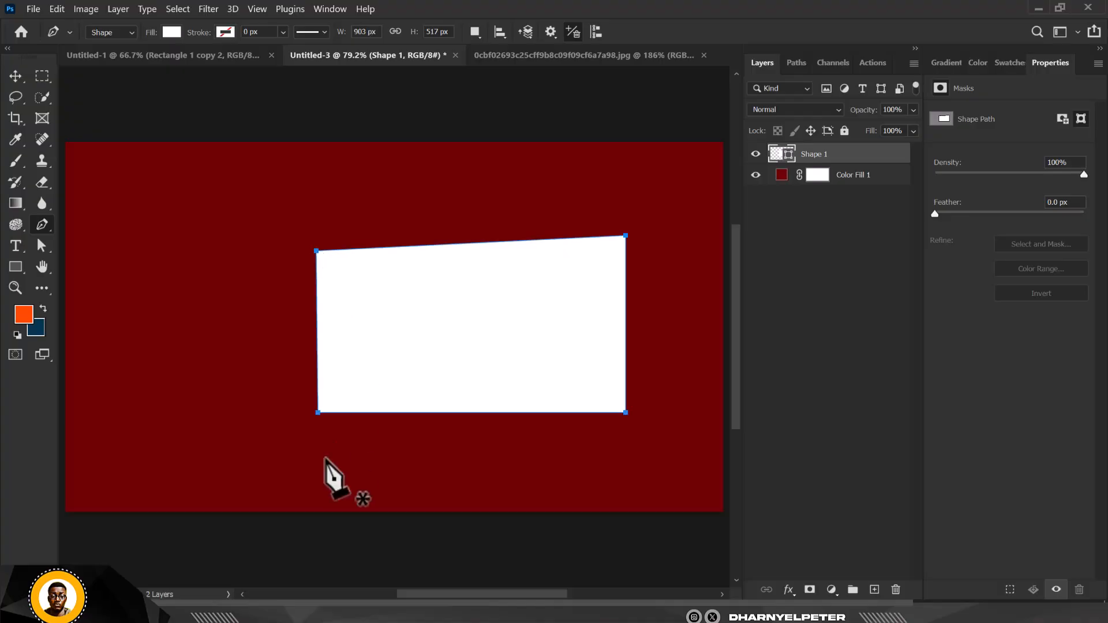
key(Delete)
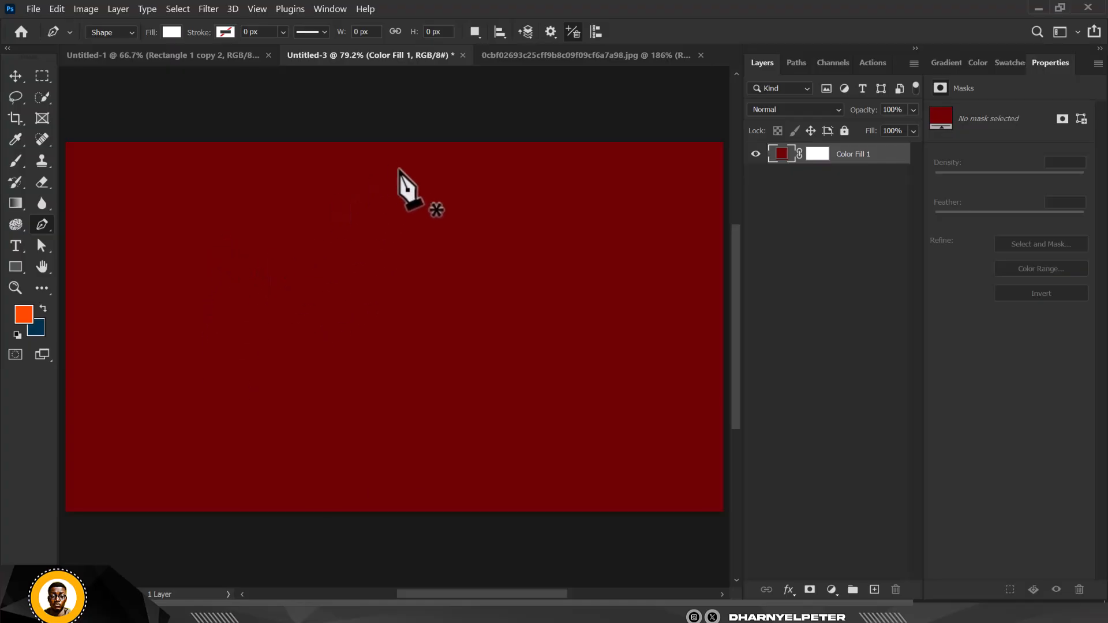
Step: Draw a white fan shape about 742 × 750 px with two straight sides and a curved bottom edge
click(374, 186)
click(260, 389)
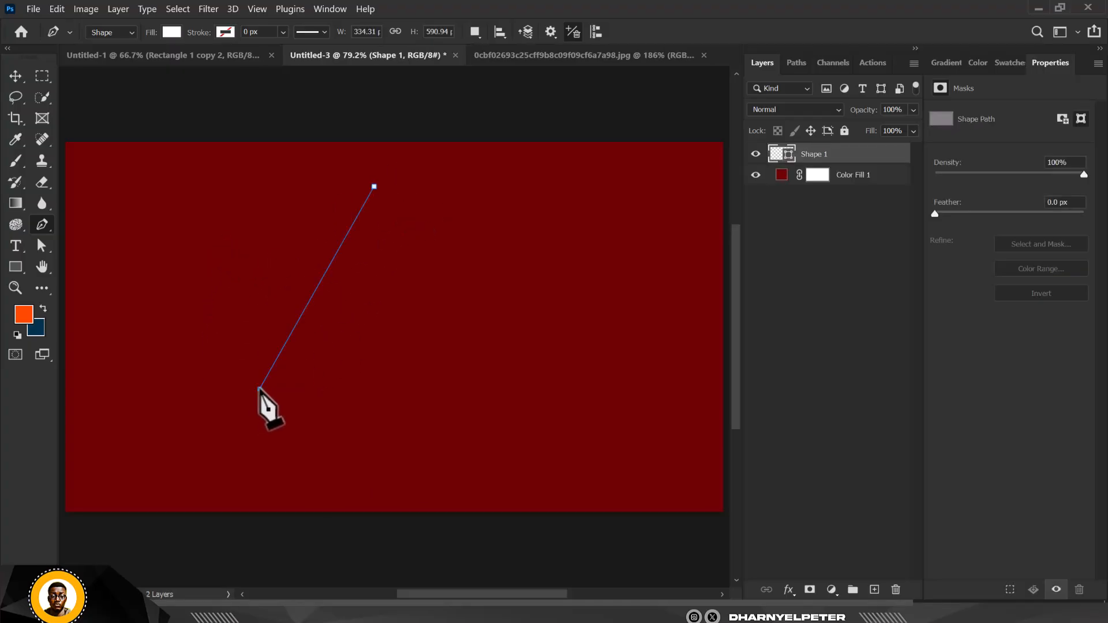
drag(514, 389, 638, 268)
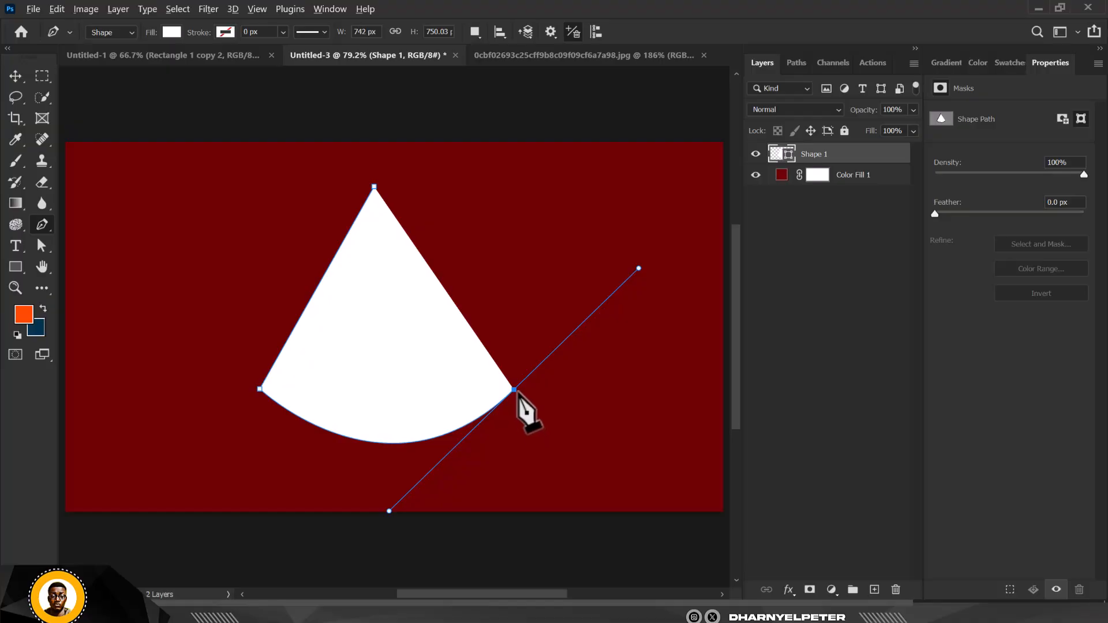
click(513, 390)
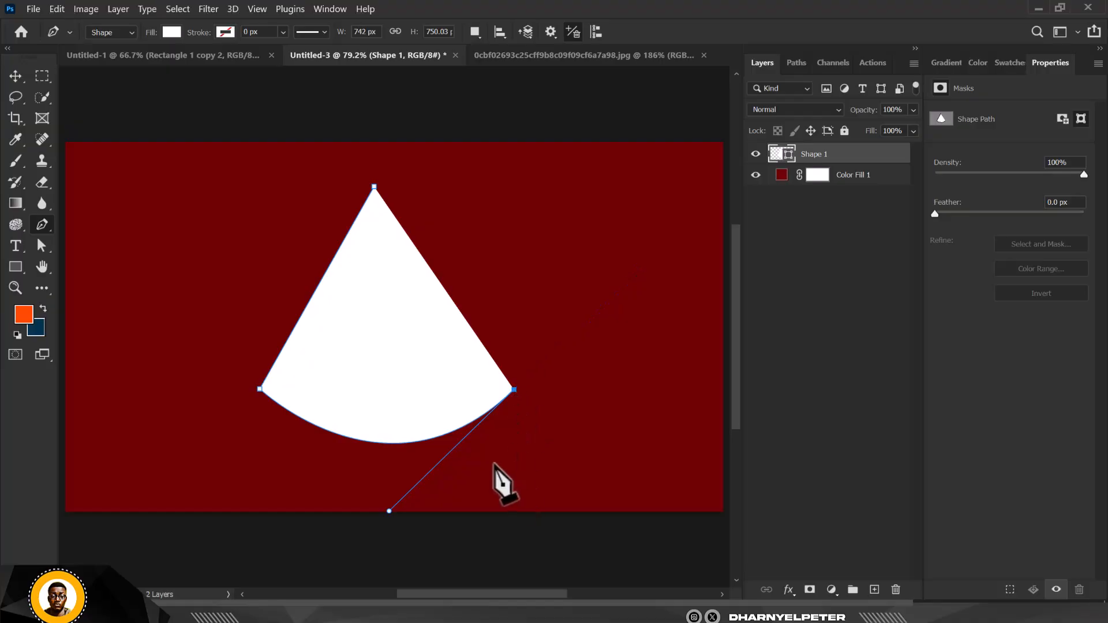
click(374, 186)
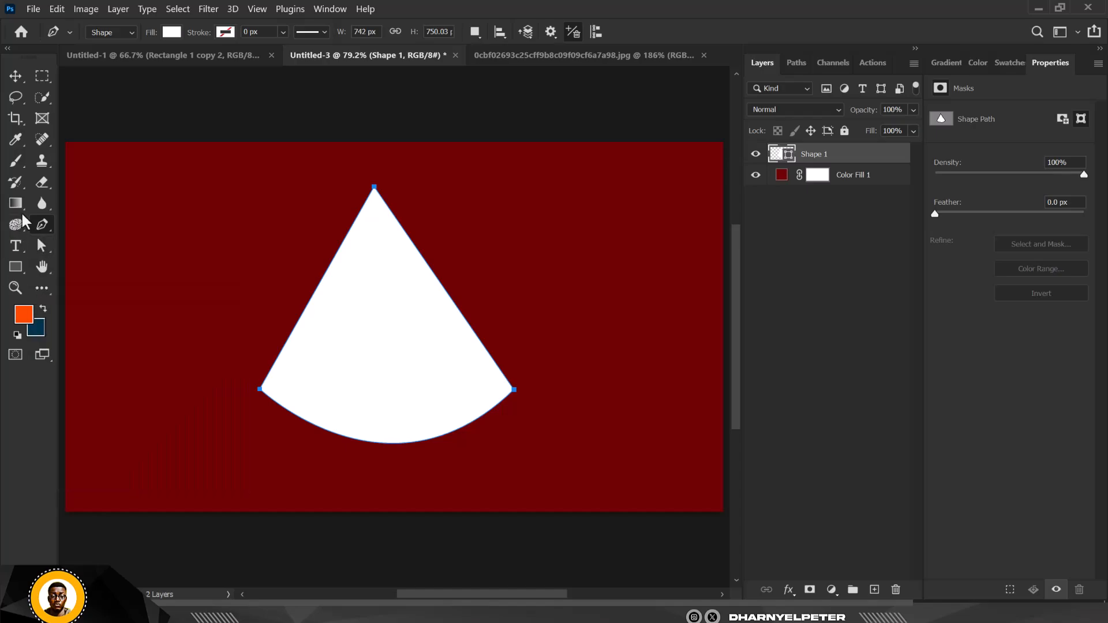
Step: Move the fan's apex slightly right and deepen its bottom curve with the Direct Selection Tool
click(40, 254)
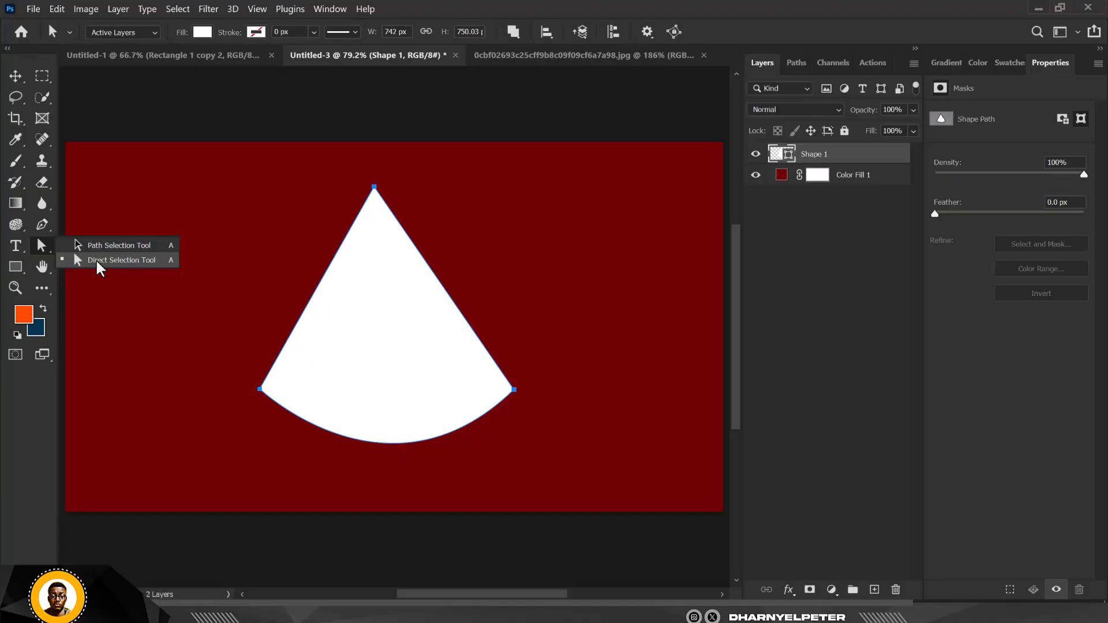
click(97, 263)
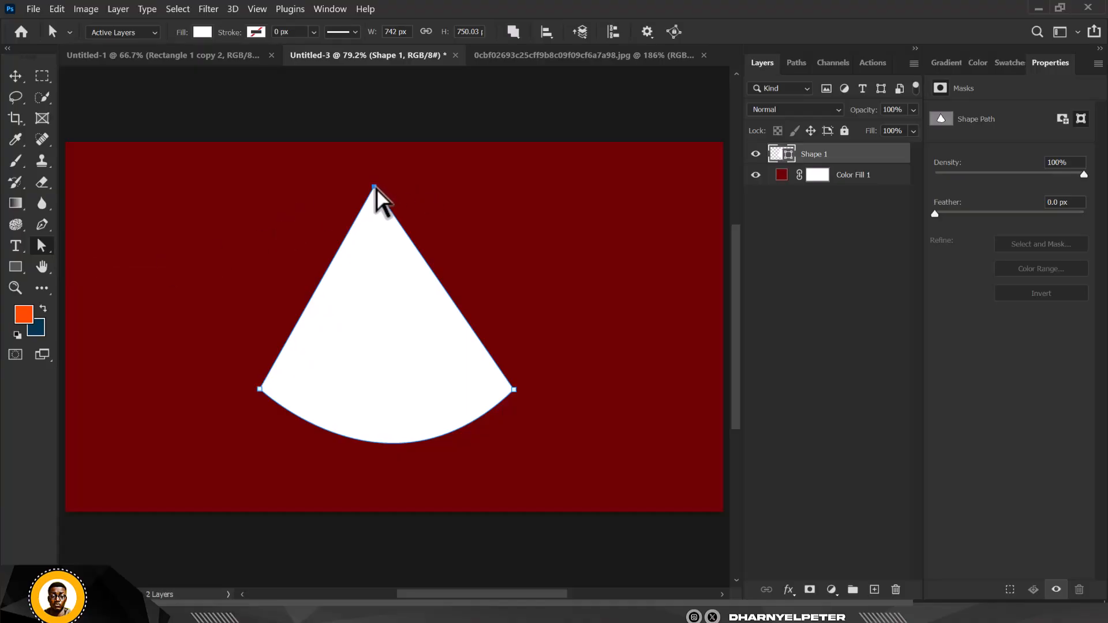
drag(375, 188, 387, 187)
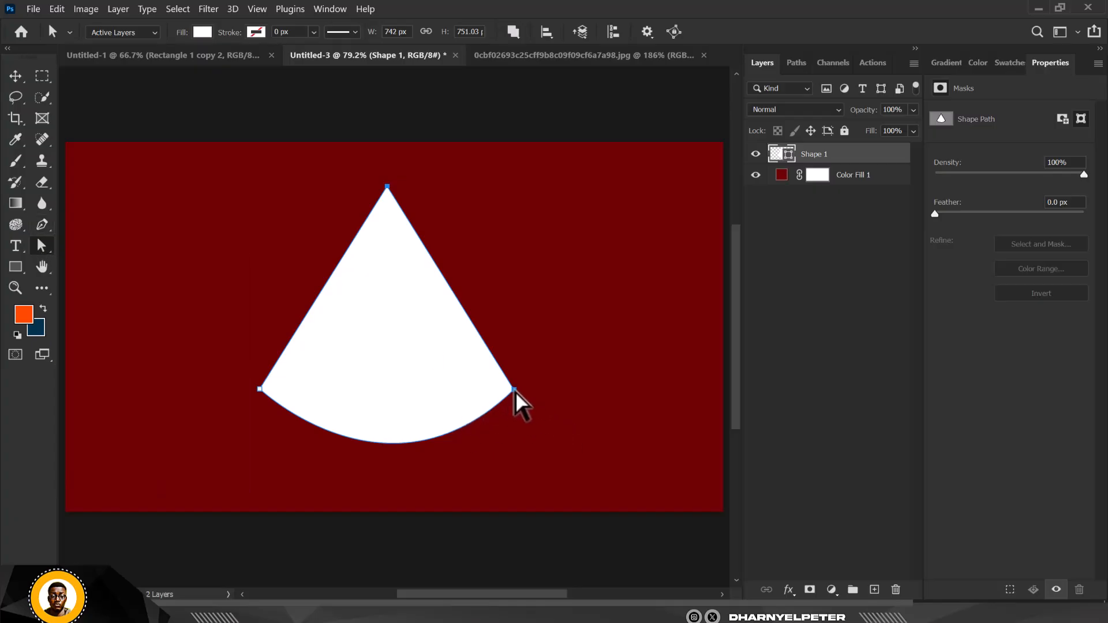
drag(389, 511, 369, 536)
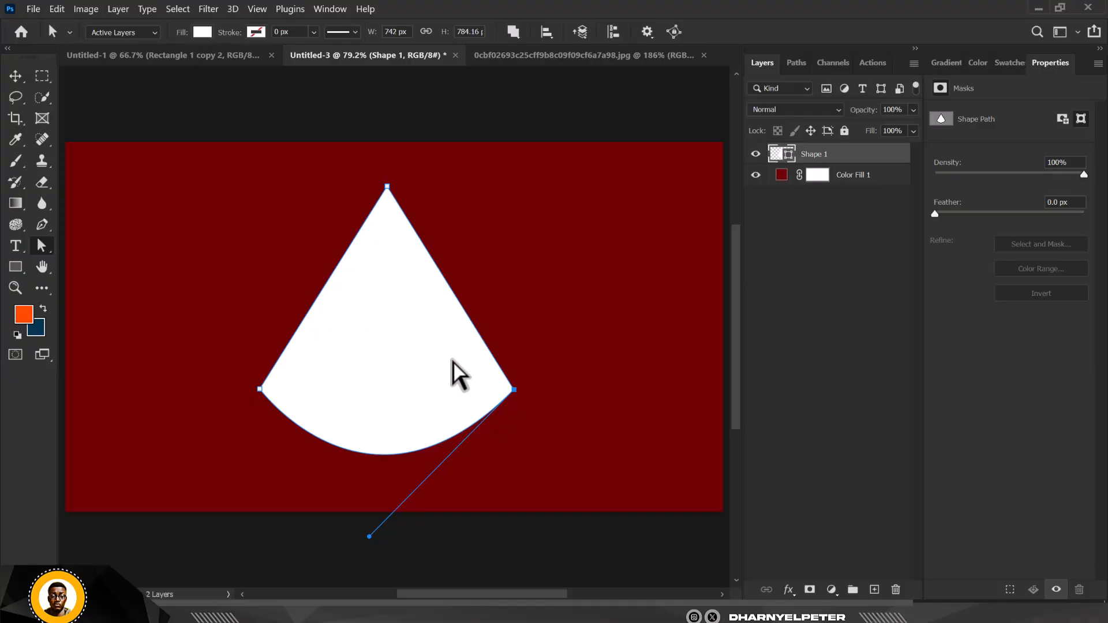
Step: Switch to the Move Tool and delete the fan shape
click(41, 226)
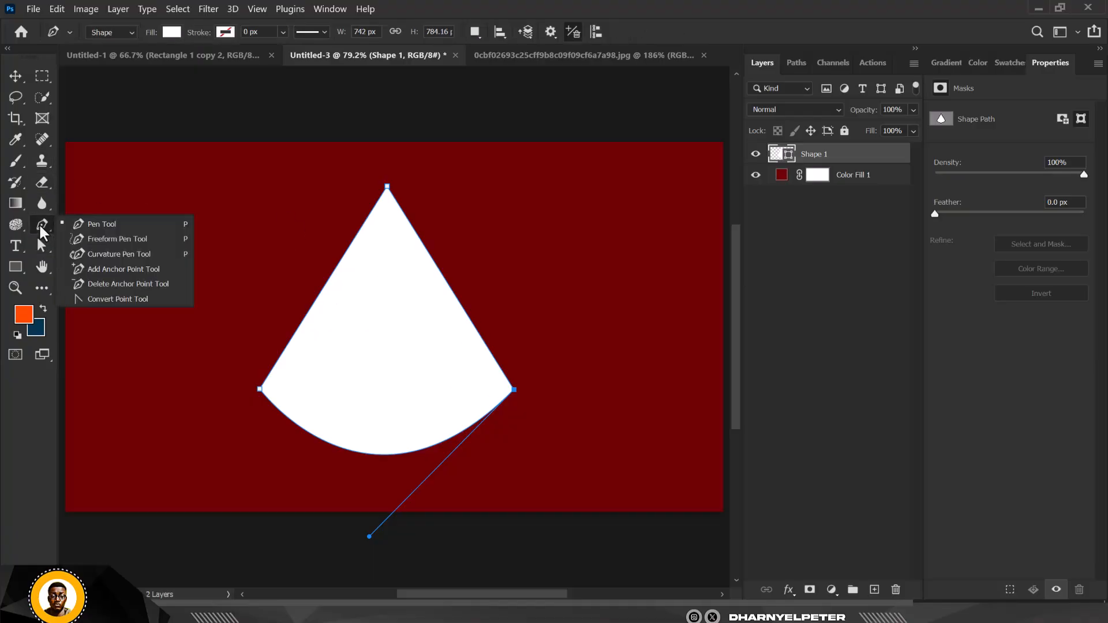
click(16, 76)
key(Delete)
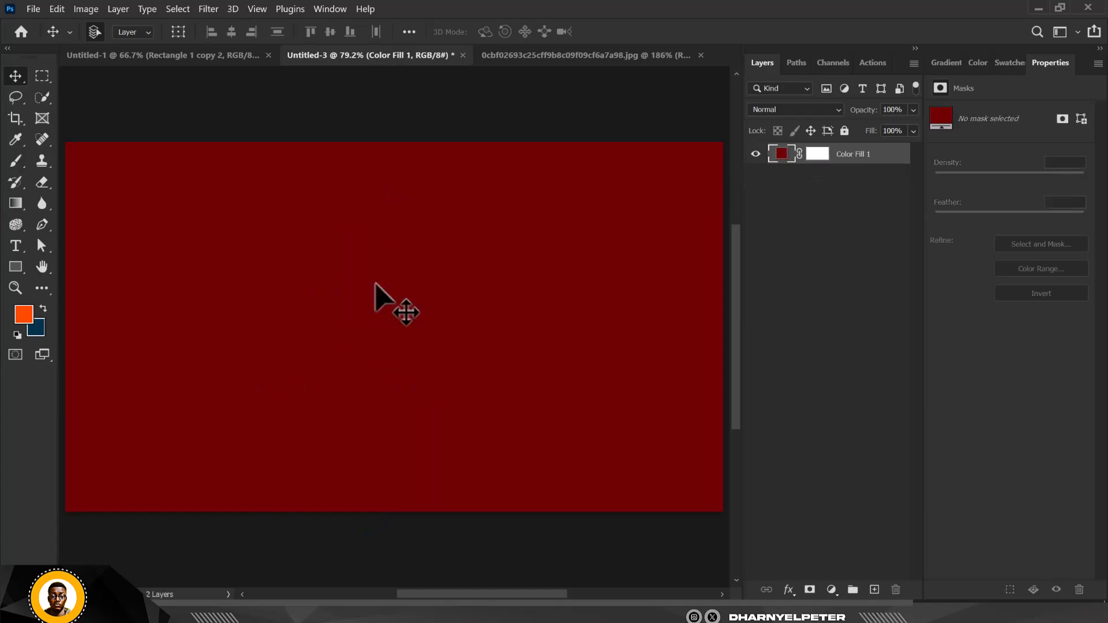
Step: Draw an irregular closed shape about 921 × 762 px on the red canvas with the Freeform Pen Tool
click(41, 228)
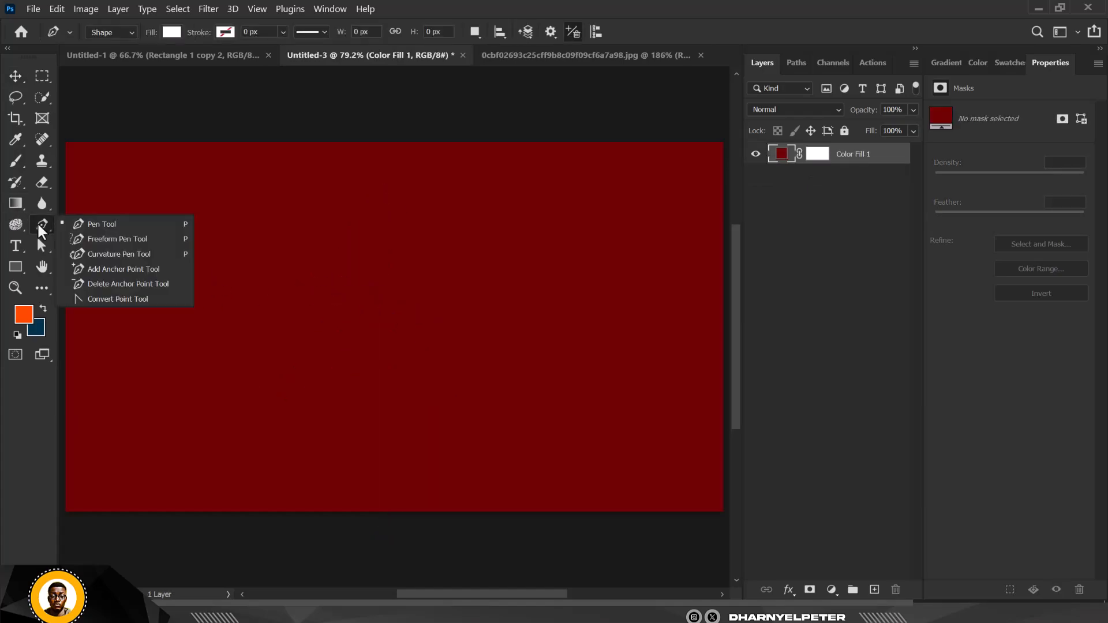
click(121, 243)
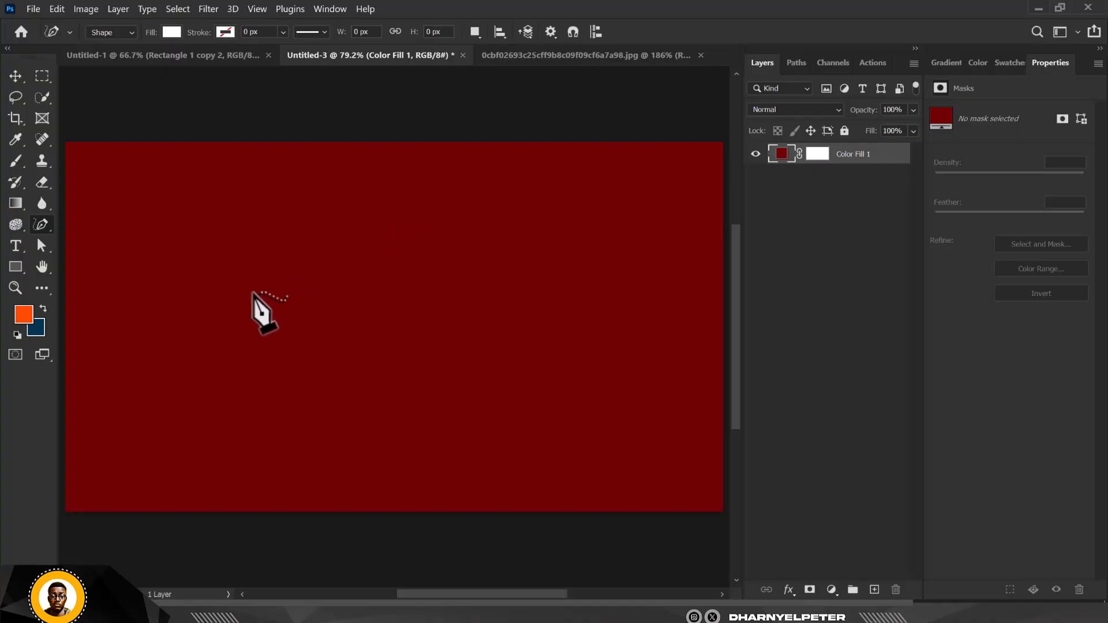
mouse_move(398, 230)
mouse_down()
mouse_move(315, 273)
mouse_move(302, 314)
mouse_move(326, 403)
mouse_move(273, 436)
mouse_move(288, 455)
mouse_move(319, 453)
mouse_move(338, 479)
mouse_move(366, 485)
mouse_move(504, 398)
mouse_move(566, 378)
mouse_move(557, 290)
mouse_move(397, 229)
mouse_up()
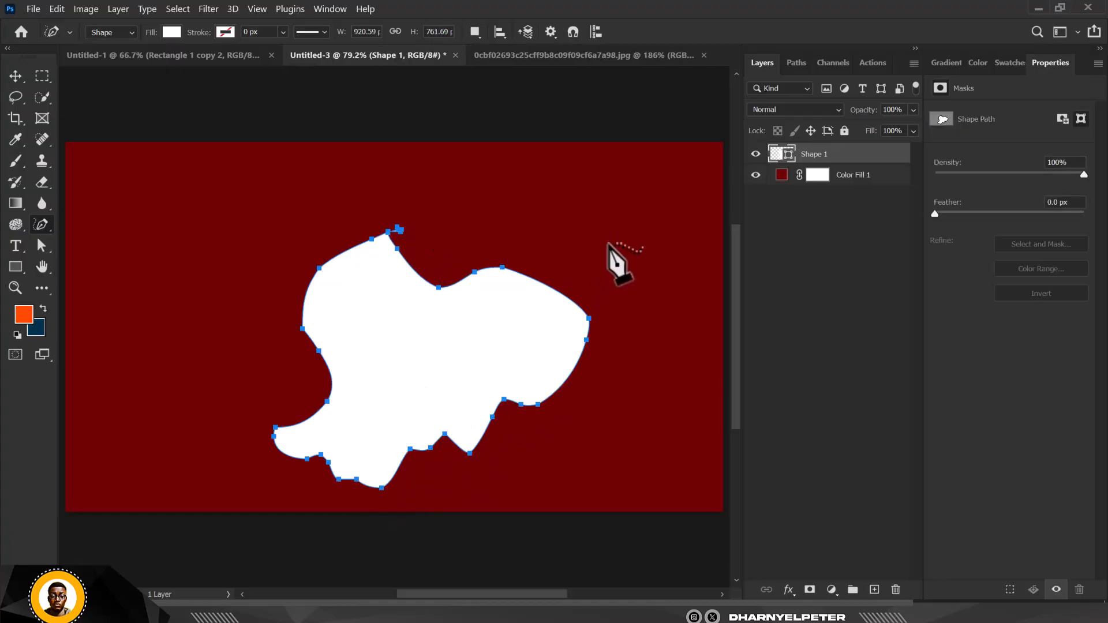
Step: Change the freeform shape's fill to the recently used bright green
click(173, 32)
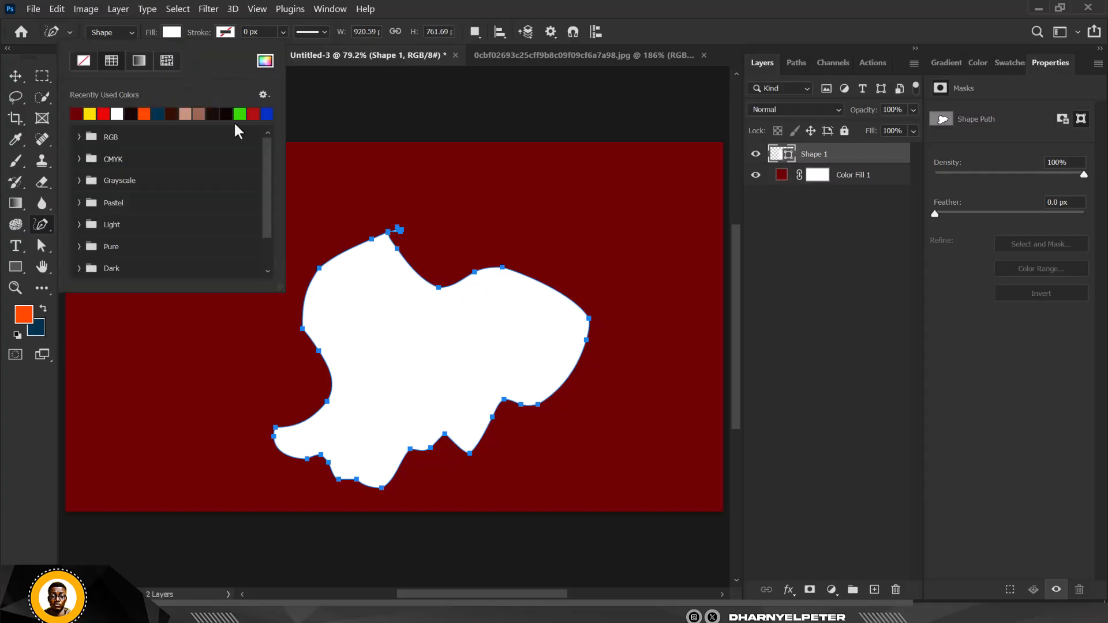
click(240, 114)
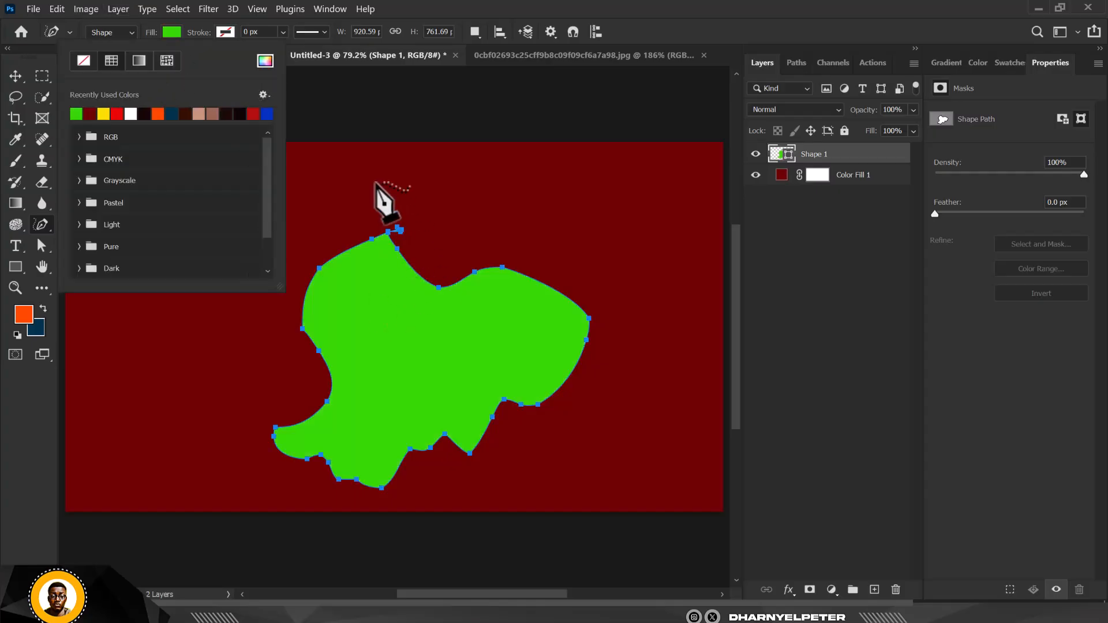
click(861, 156)
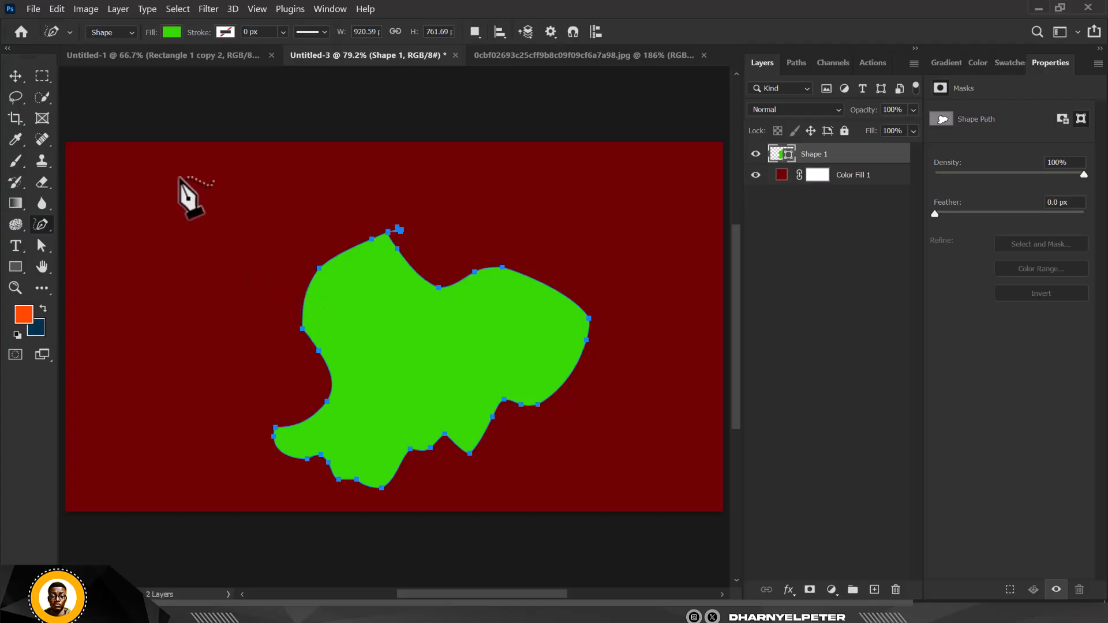
Step: Draw a smaller closed shape about 354 × 443 px beside the green one with the Freeform Pen Tool and fill it white
mouse_move(179, 178)
mouse_down()
mouse_move(149, 205)
mouse_move(191, 256)
mouse_move(187, 313)
mouse_move(212, 265)
mouse_move(268, 246)
mouse_move(239, 196)
mouse_move(178, 178)
mouse_up()
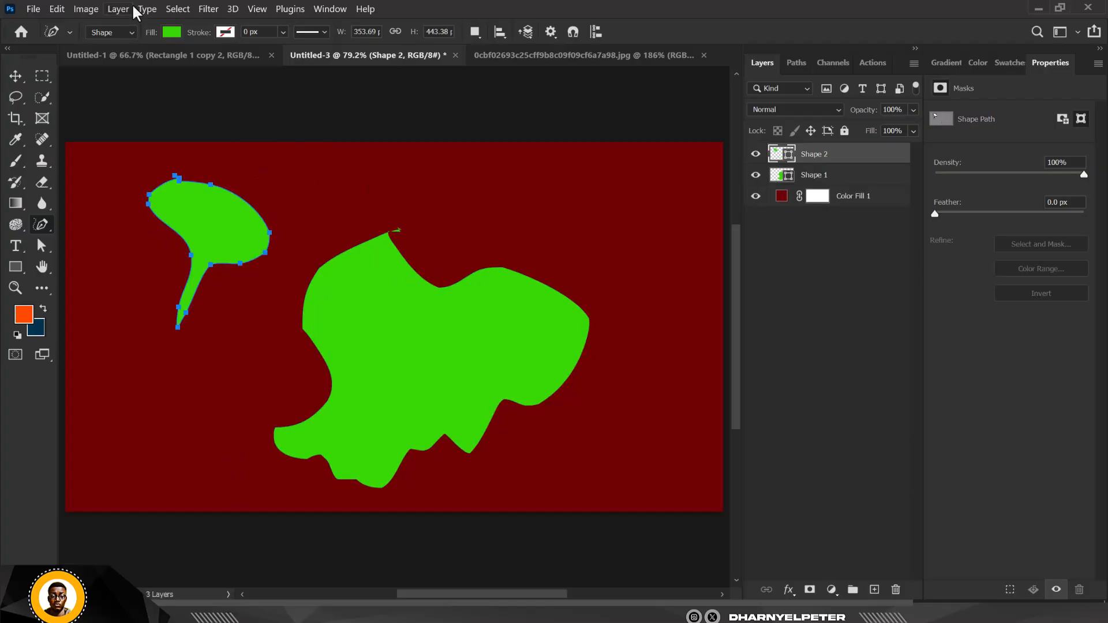
click(177, 31)
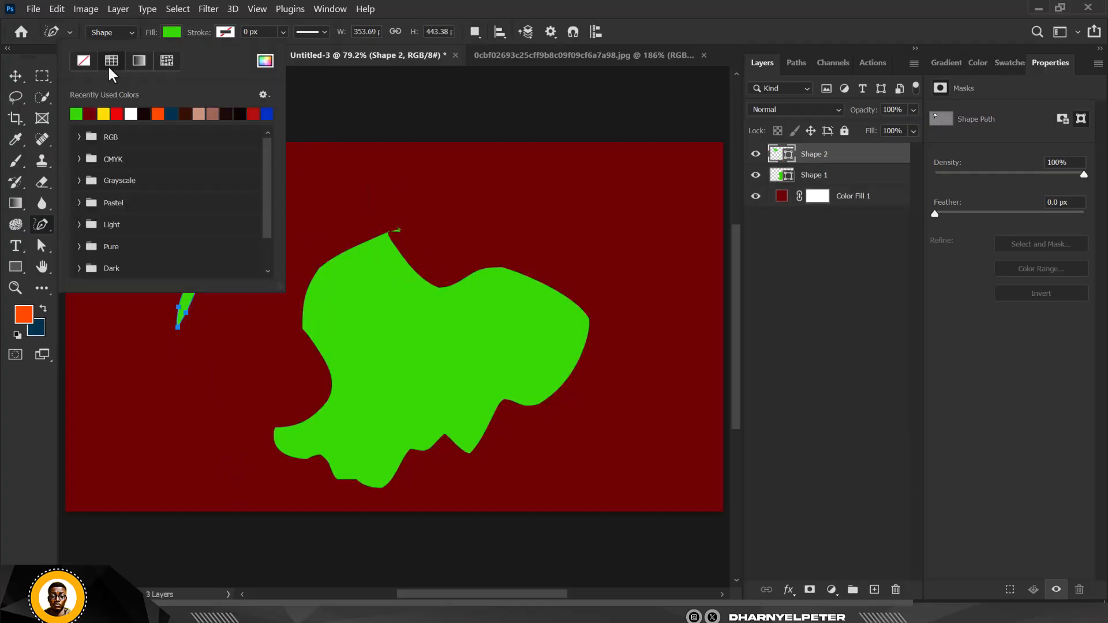
click(131, 114)
Step: Select the Shape 1 and Shape 2 layers together and delete both
click(845, 172)
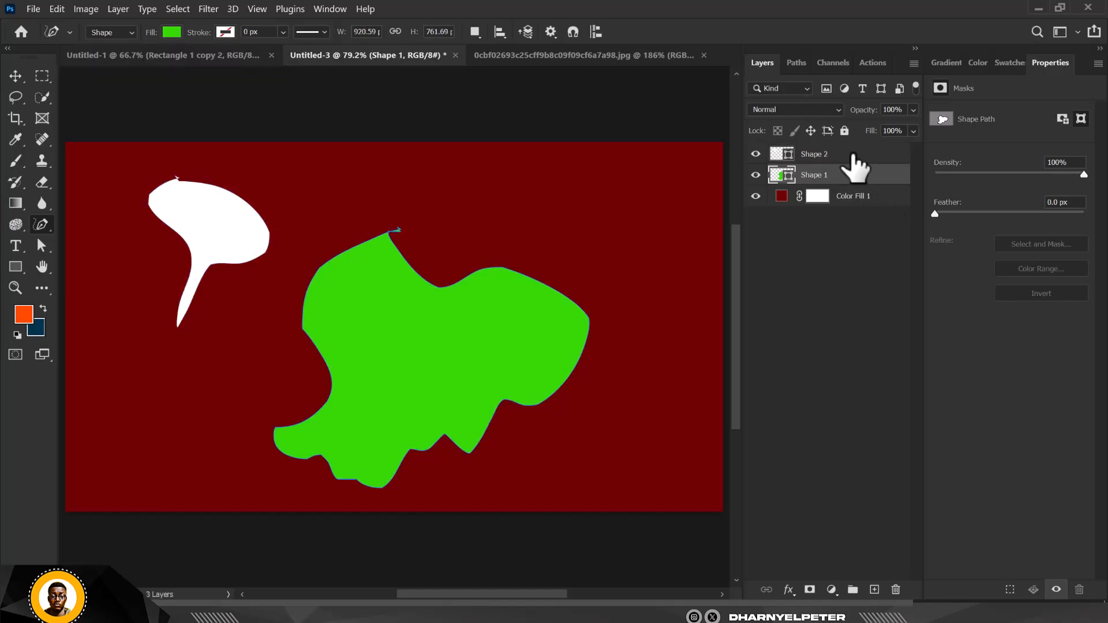
shift+click(853, 155)
key(Delete)
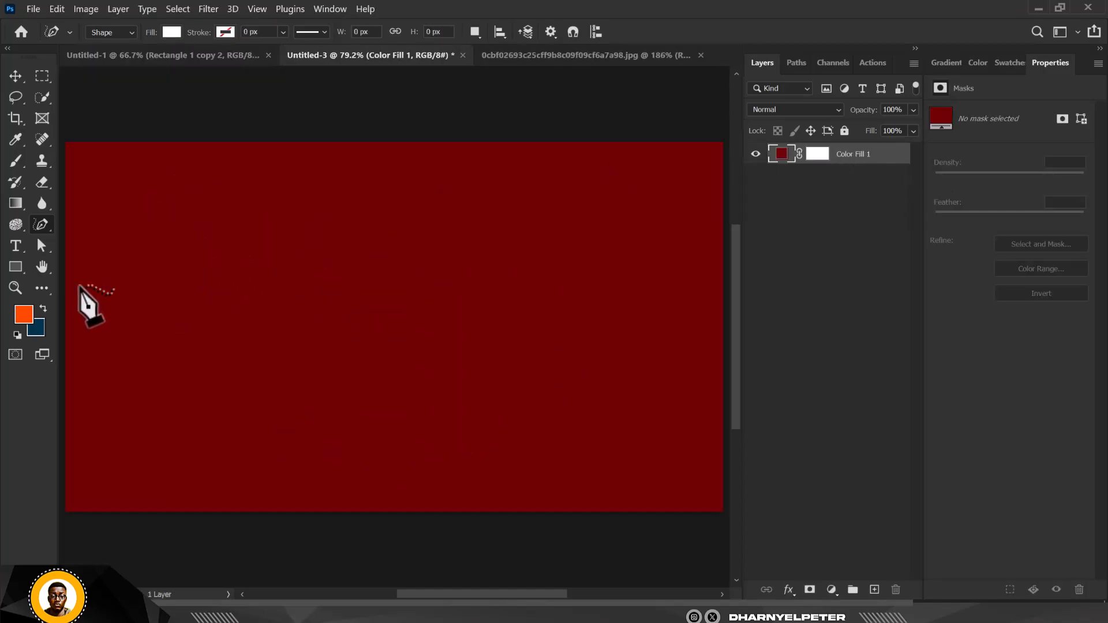
Step: Draw a wide irregular closed shape about 1636 × 619 px across the red canvas with the Freeform Pen Tool
scroll(417, 312, down, 1)
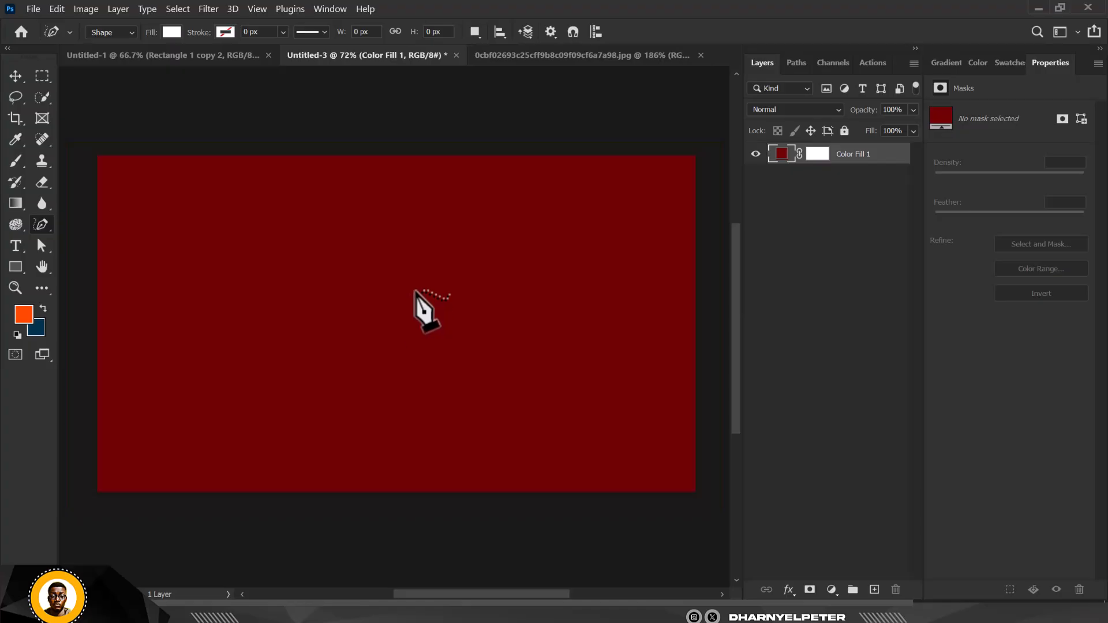
click(166, 360)
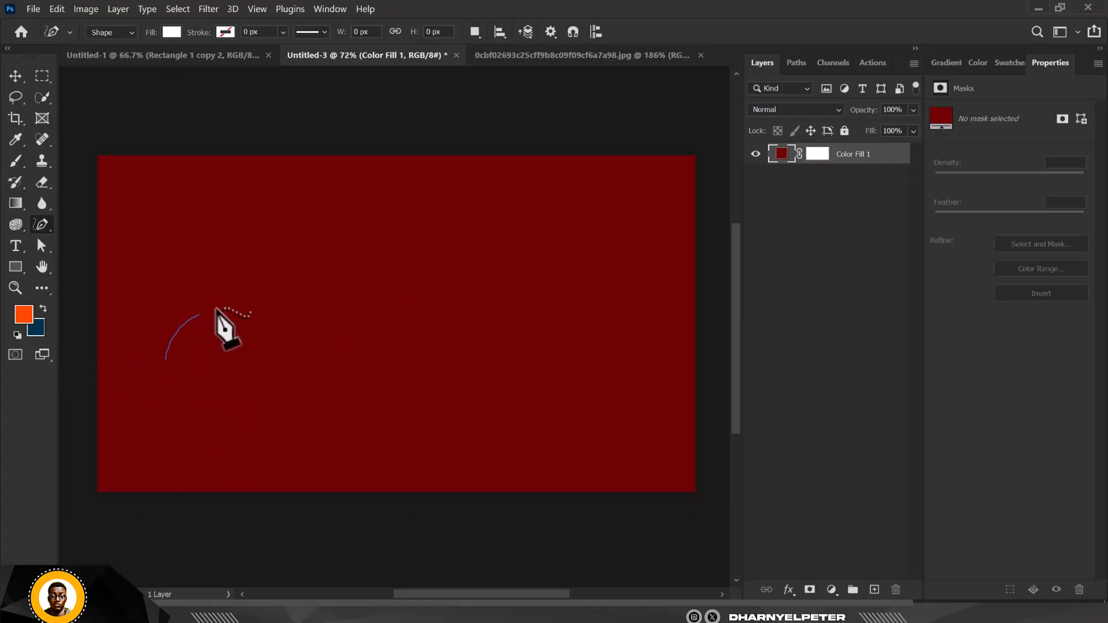
mouse_move(327, 269)
mouse_down()
mouse_move(401, 241)
mouse_move(557, 266)
mouse_move(609, 258)
mouse_move(652, 302)
mouse_move(652, 349)
mouse_move(638, 373)
mouse_move(596, 394)
mouse_move(479, 387)
mouse_move(341, 432)
mouse_move(234, 421)
mouse_move(168, 360)
mouse_up()
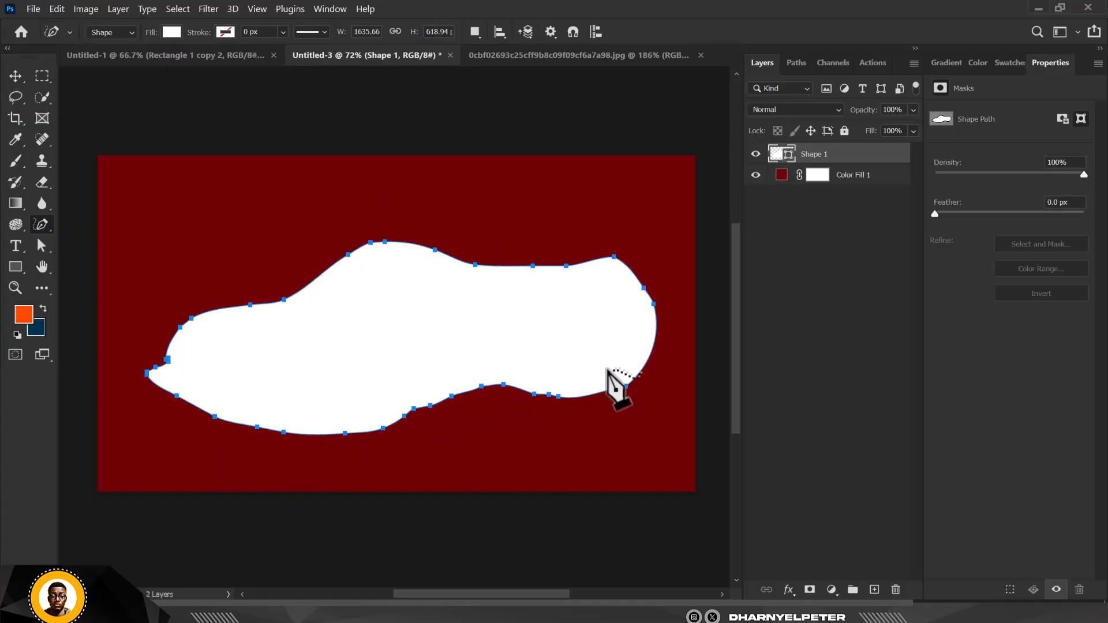
Step: Add an anchor point on the upper edge of the wide shape, and undo both the point and the shape
click(210, 311)
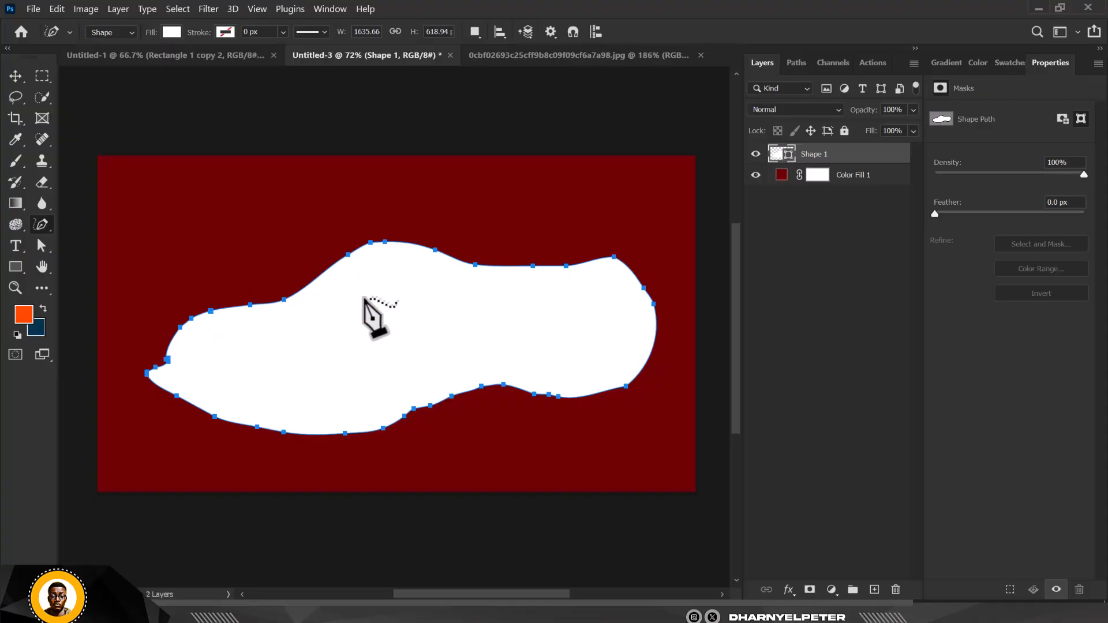
key(ctrl+z)
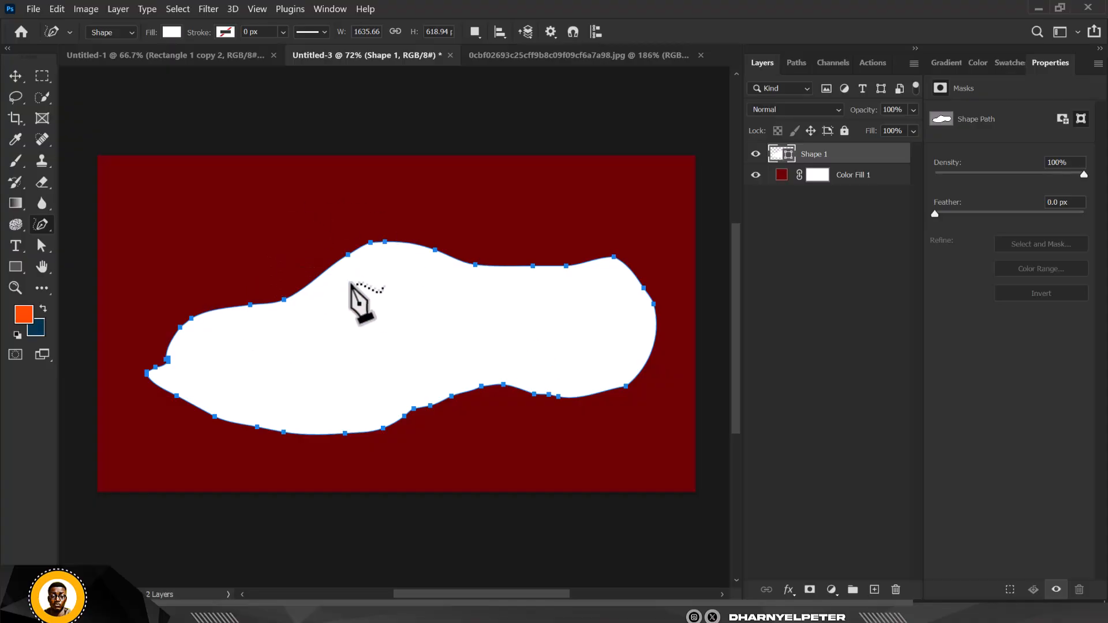
key(ctrl+z)
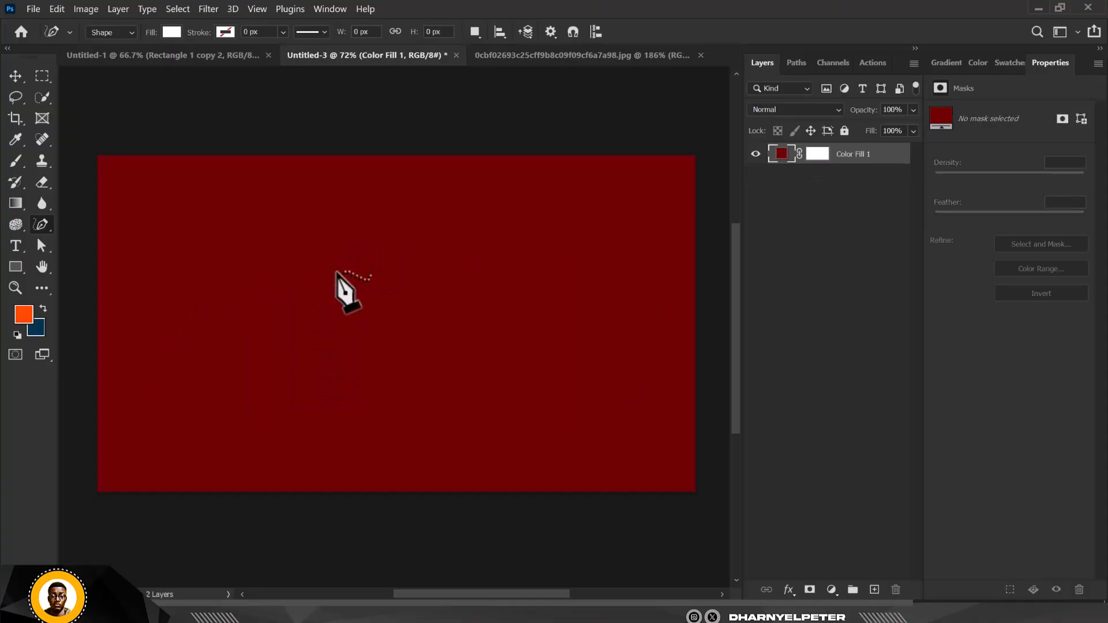
Step: Draw two small freeform shapes side by side, the second about 495 × 272 px, and delete both layers
mouse_move(302, 284)
mouse_down()
mouse_move(332, 296)
mouse_move(438, 265)
mouse_move(427, 234)
mouse_move(376, 199)
mouse_move(340, 209)
mouse_move(277, 258)
mouse_up()
mouse_move(462, 270)
mouse_down()
mouse_move(481, 239)
mouse_move(550, 250)
mouse_move(609, 225)
mouse_move(615, 241)
mouse_move(583, 293)
mouse_move(543, 309)
mouse_move(463, 270)
mouse_up()
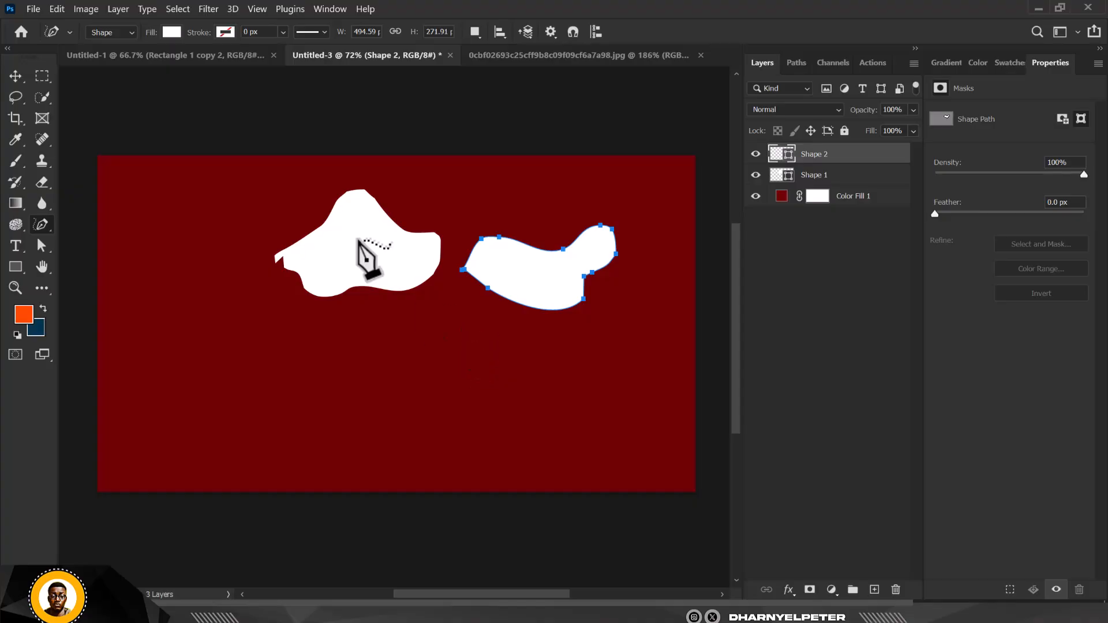
shift+click(822, 170)
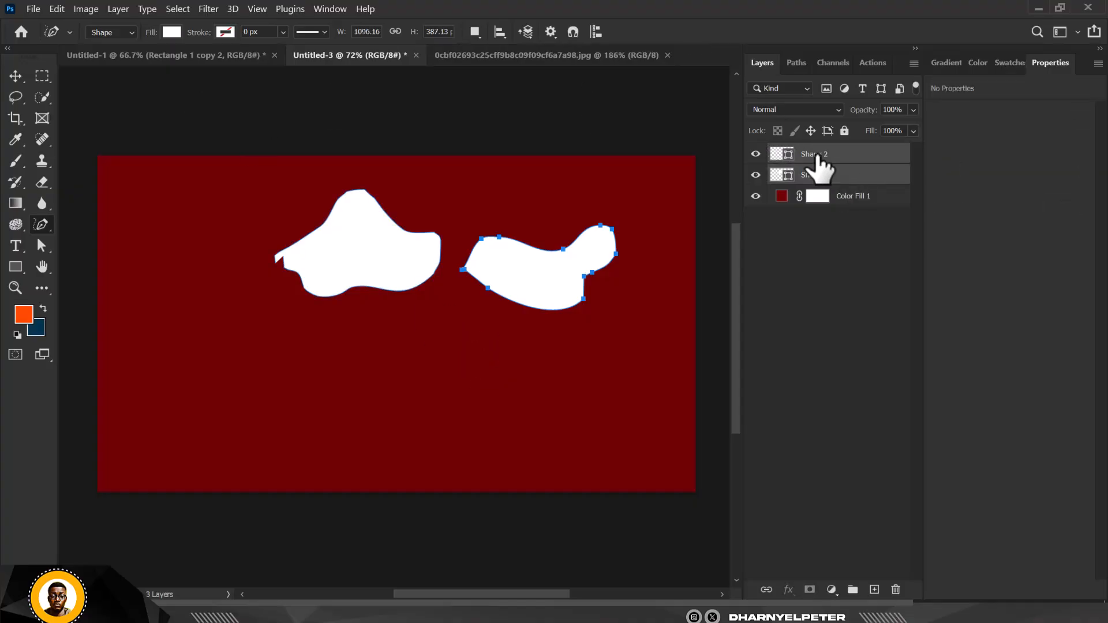
key(Delete)
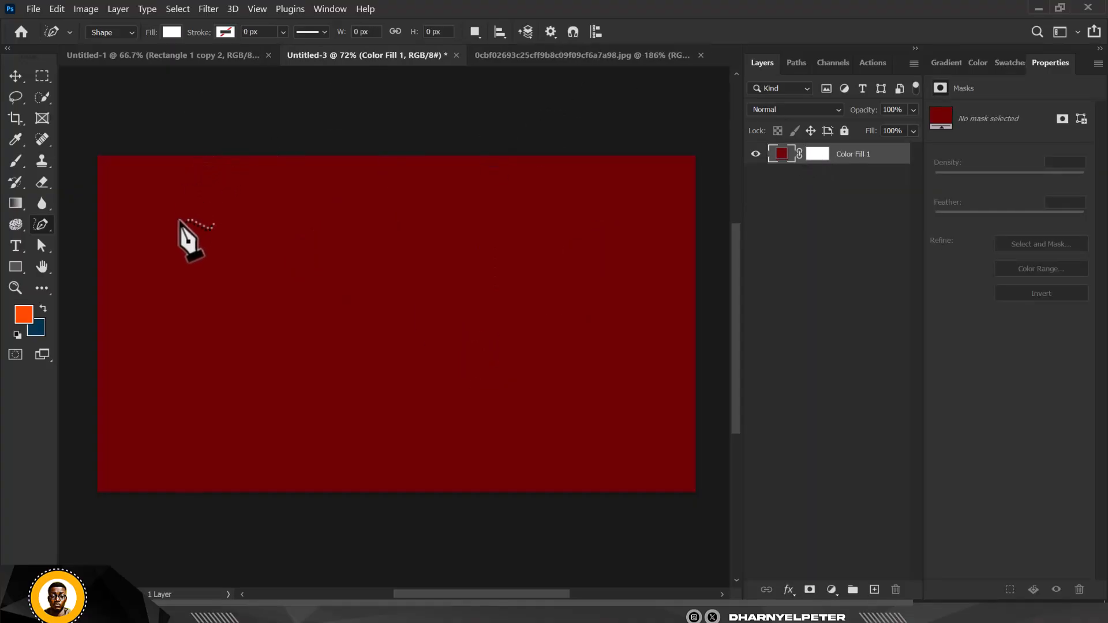
Step: Draw an open wave about 1761 px wide across the middle of the canvas with the Curvature Pen Tool
right_click(44, 226)
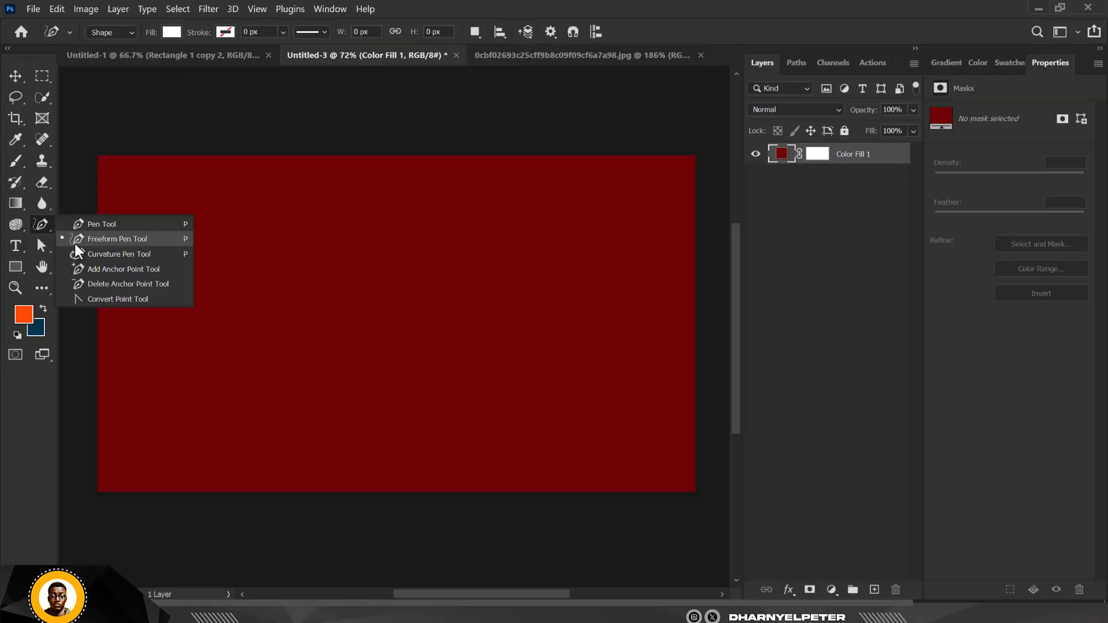
click(88, 254)
click(168, 327)
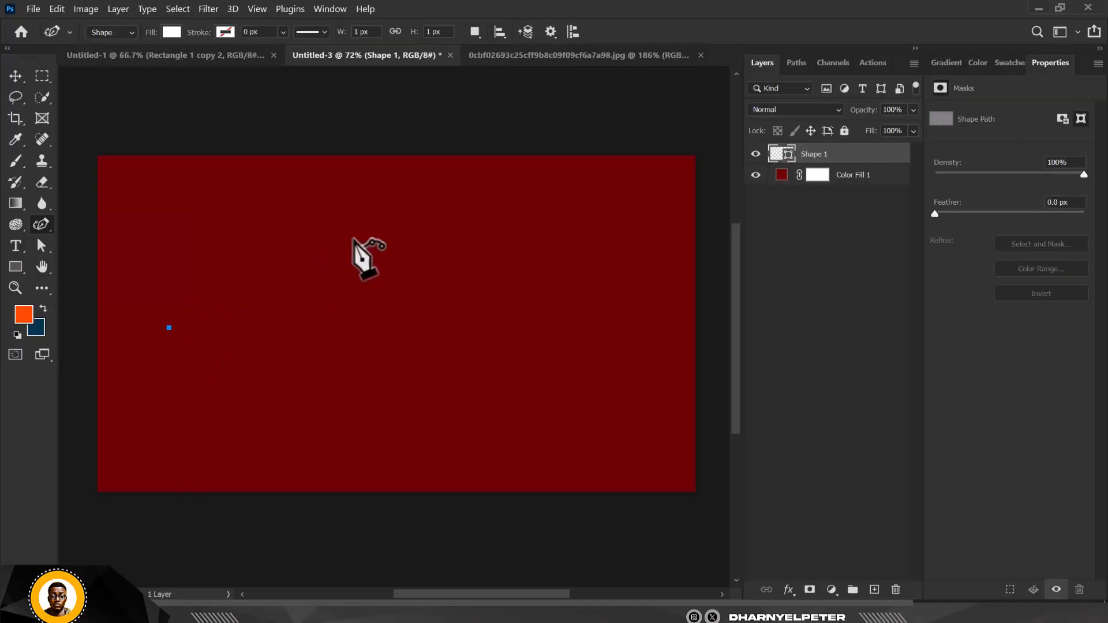
click(298, 262)
click(412, 334)
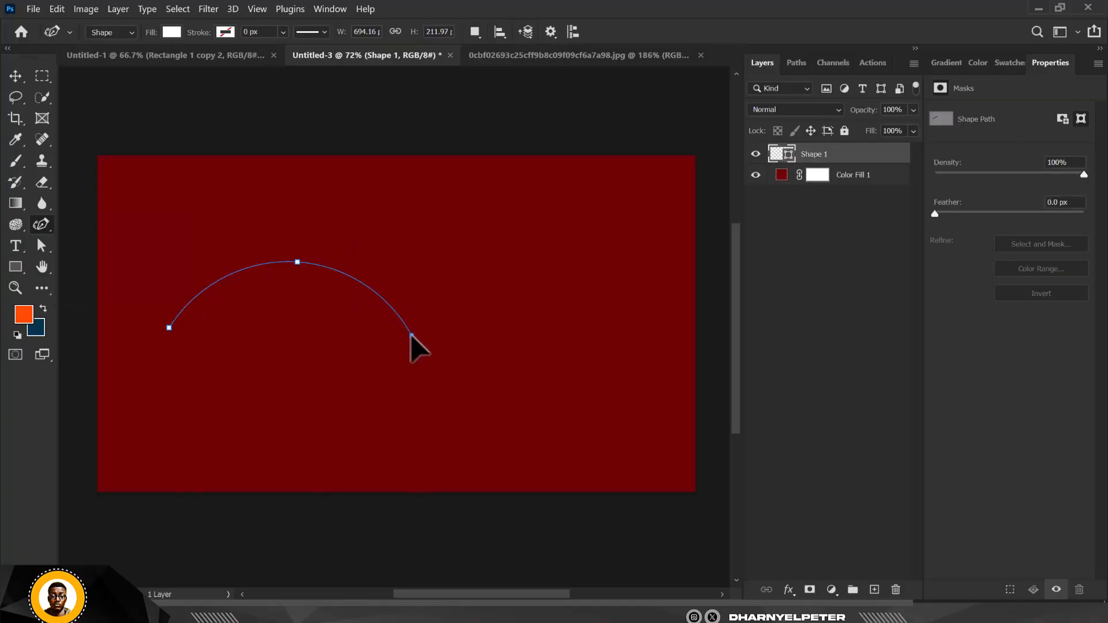
click(507, 336)
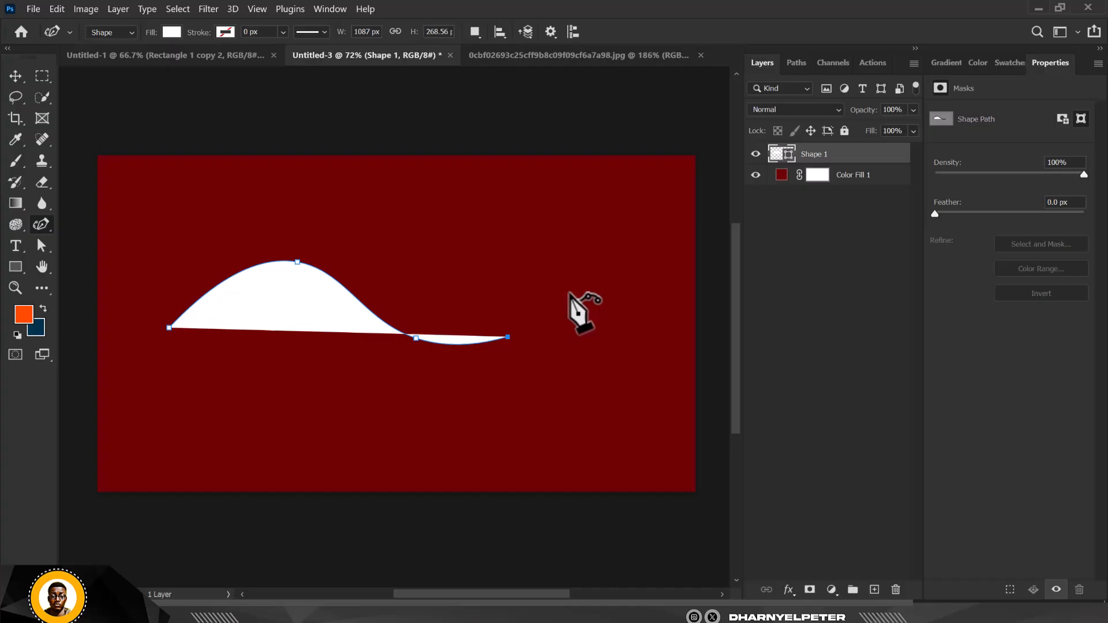
click(597, 258)
click(670, 269)
click(718, 315)
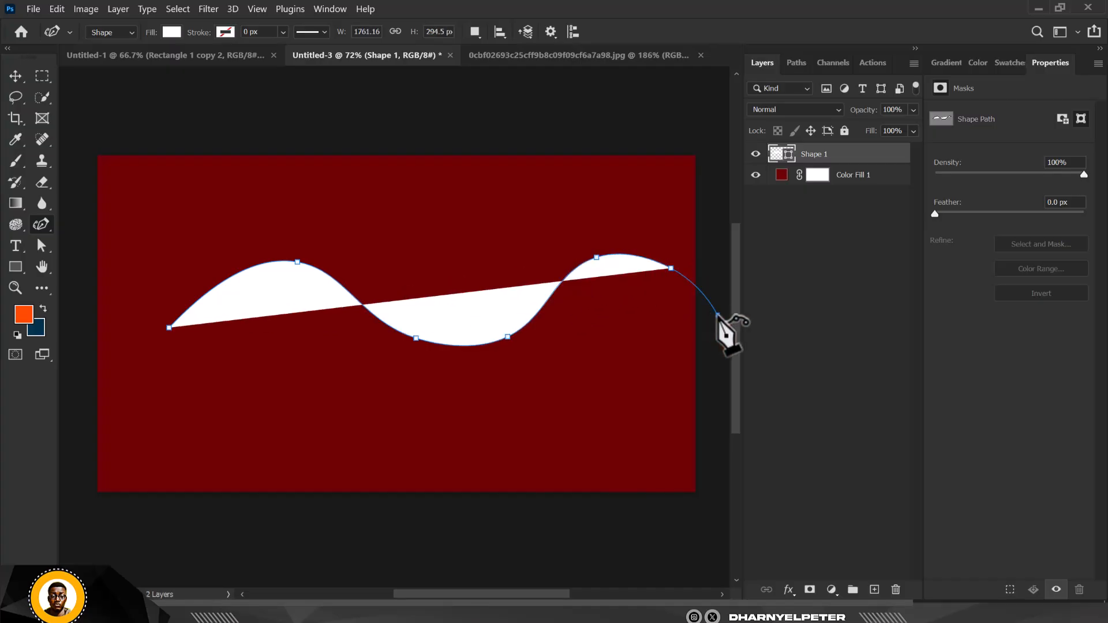
Step: Switch to the Move Tool, delete the wave shape and clear the layer selection
click(17, 82)
key(Delete)
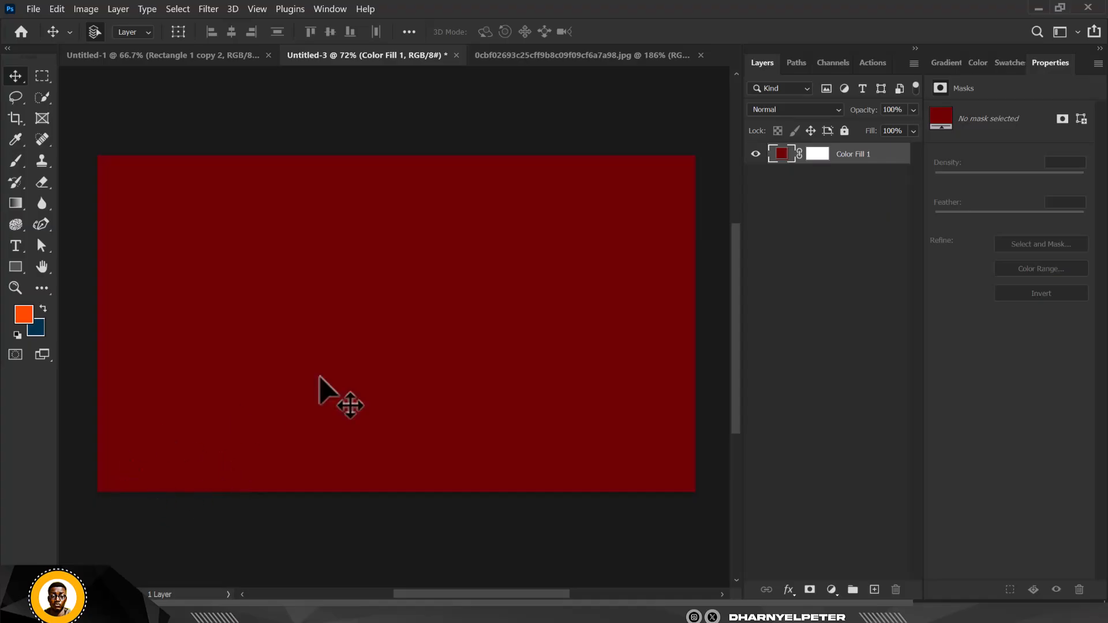
scroll(362, 352, down, 3)
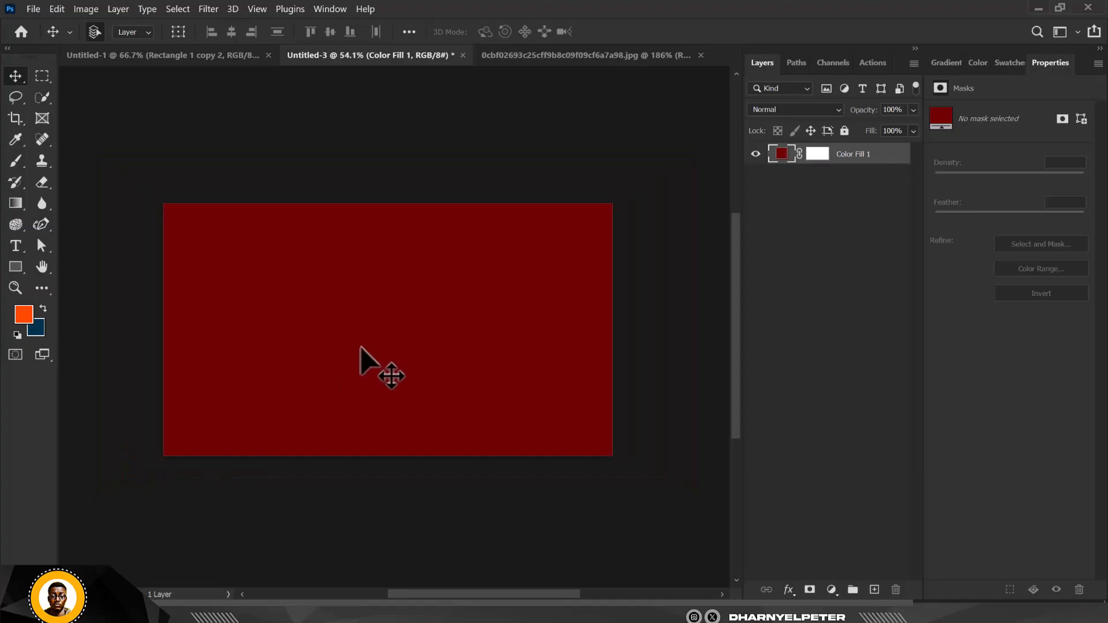
click(109, 433)
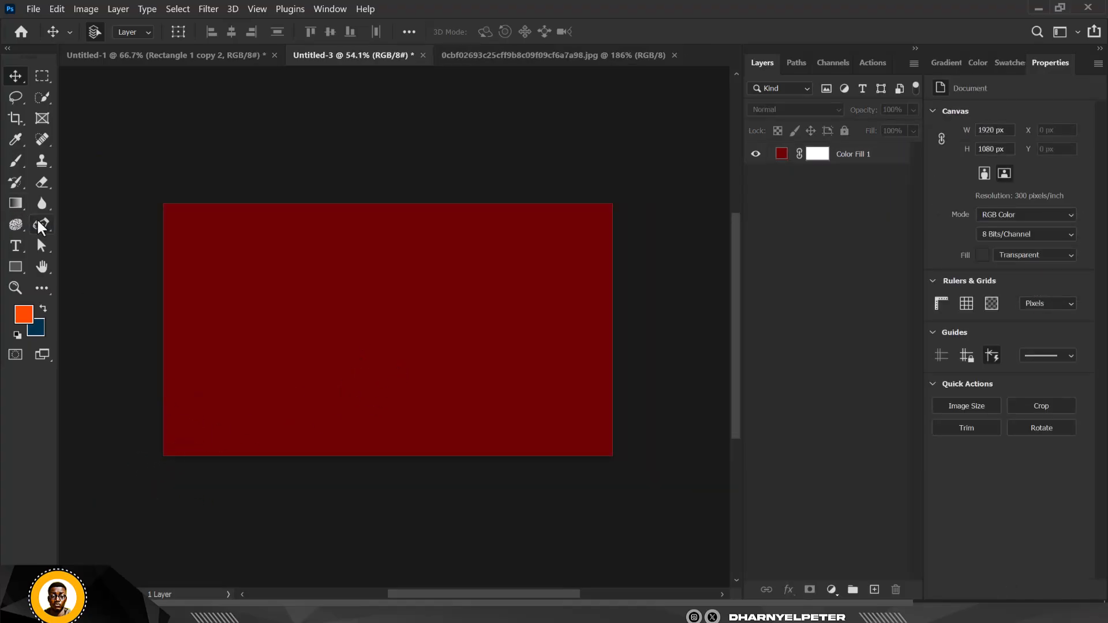
Step: Draw a gently rolling wave about 1983 px wide along the lower canvas with the Curvature Pen Tool, starting outside the left edge
click(39, 225)
click(132, 415)
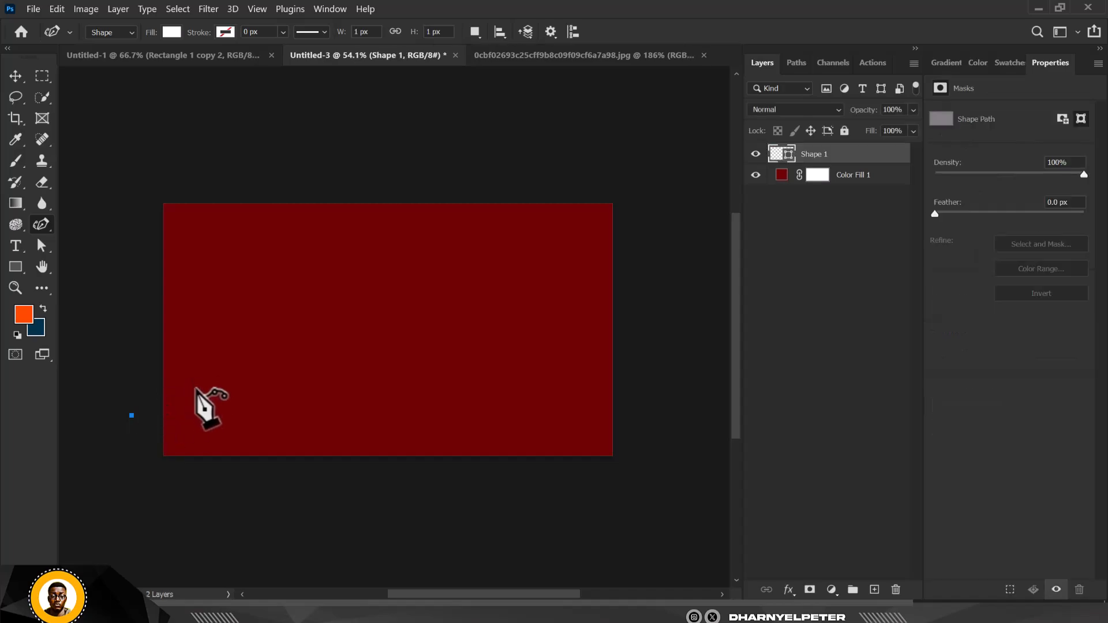
click(193, 391)
click(250, 416)
click(319, 411)
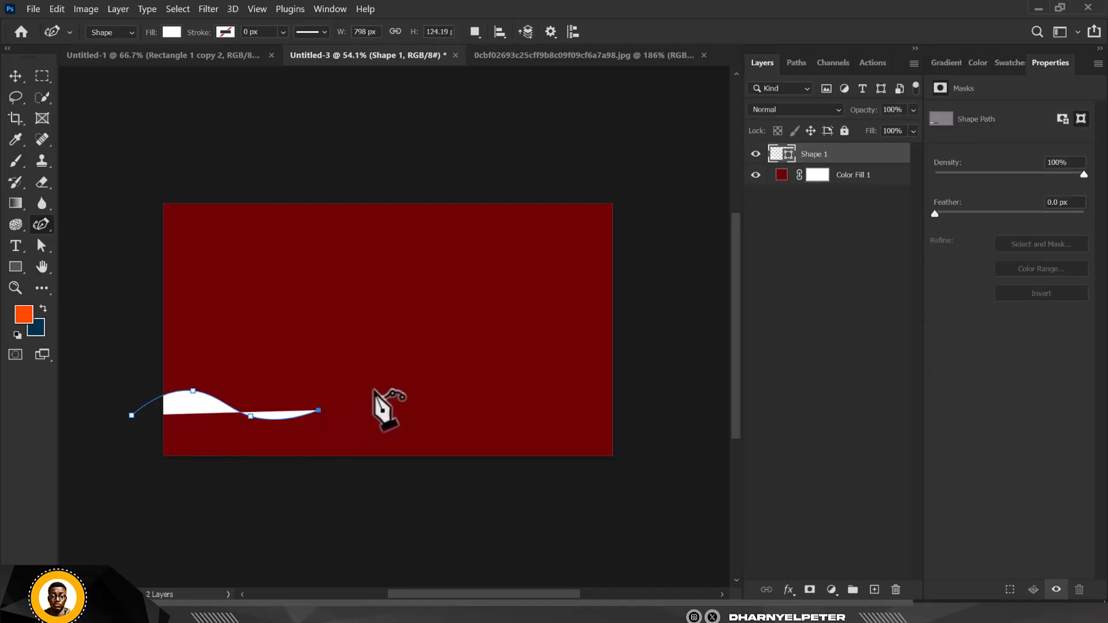
click(375, 390)
click(434, 404)
click(502, 411)
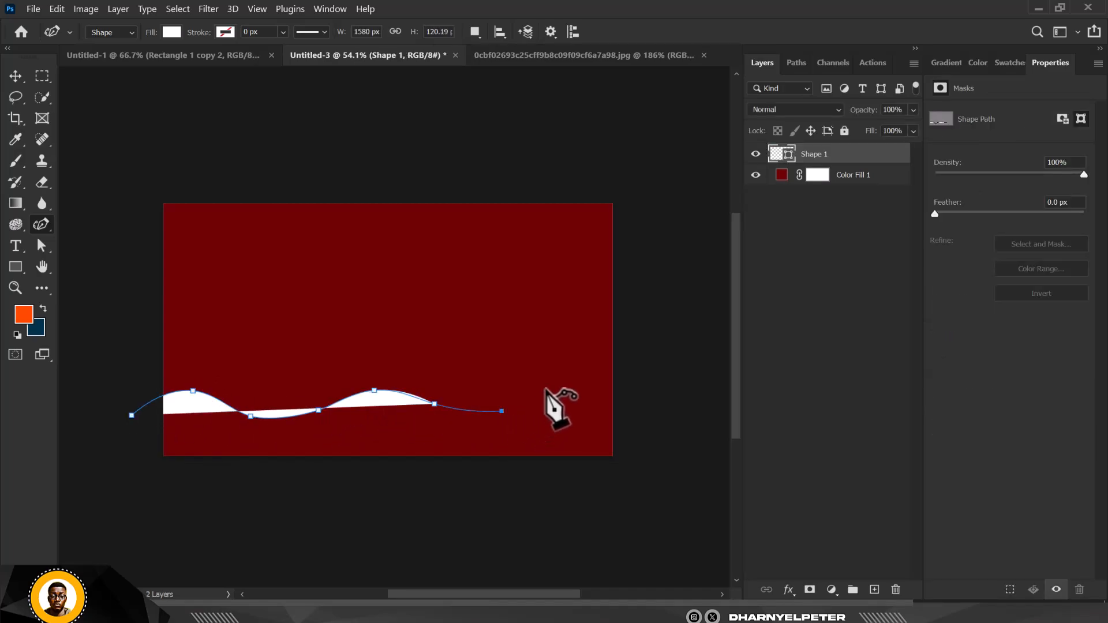
click(551, 378)
click(596, 372)
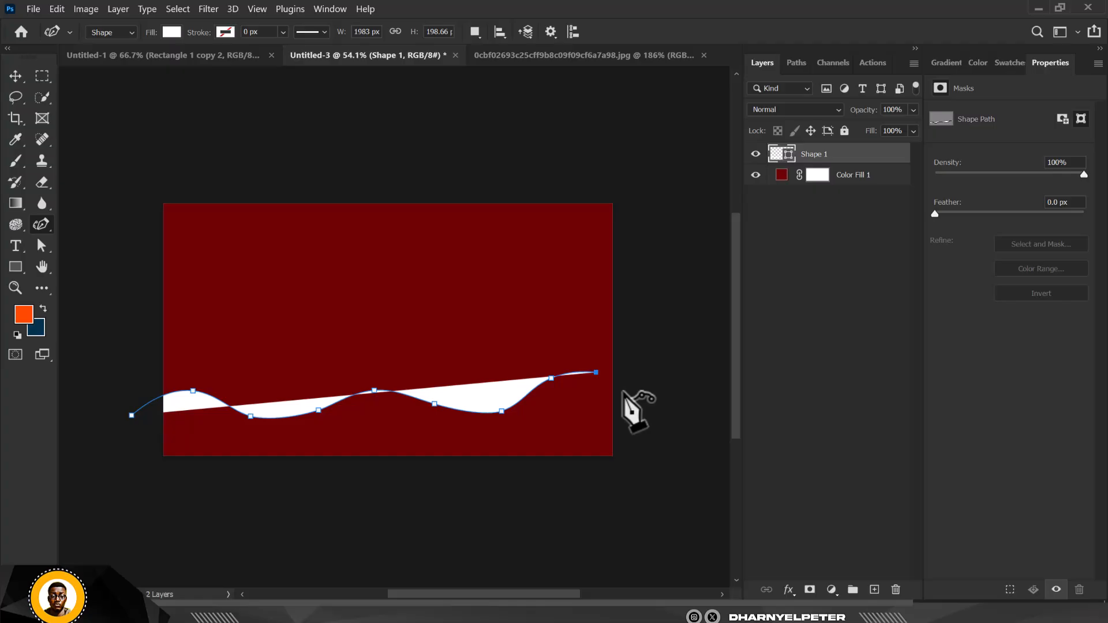
Step: Continue the wave path outside the canvas and below it, closing it at its first point as a shape about 2331 × 985 px
click(662, 419)
click(632, 502)
click(131, 512)
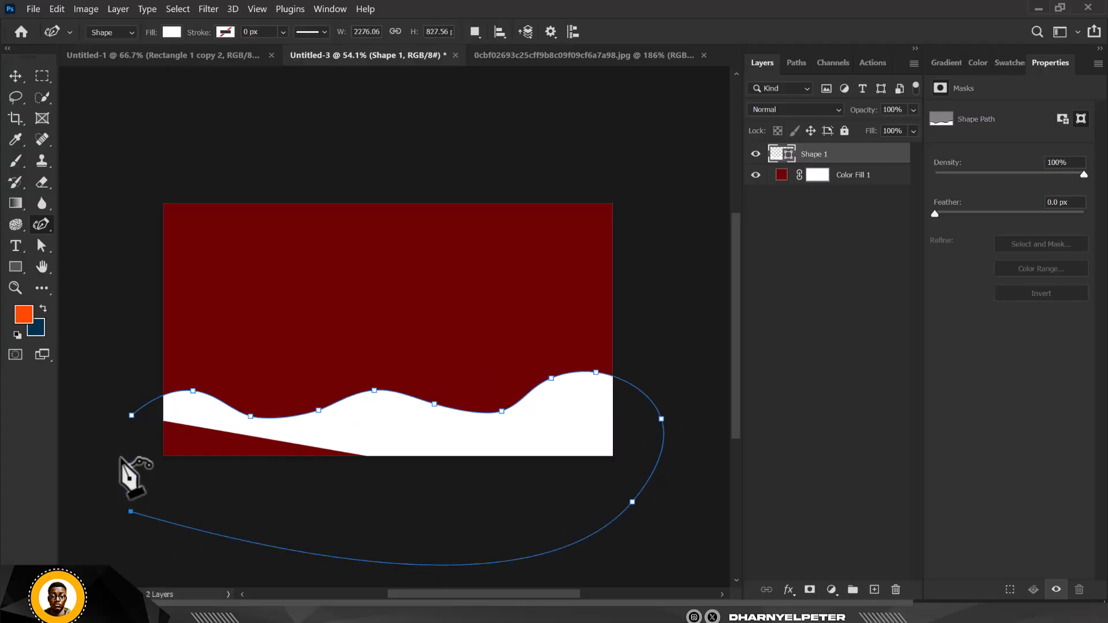
click(131, 415)
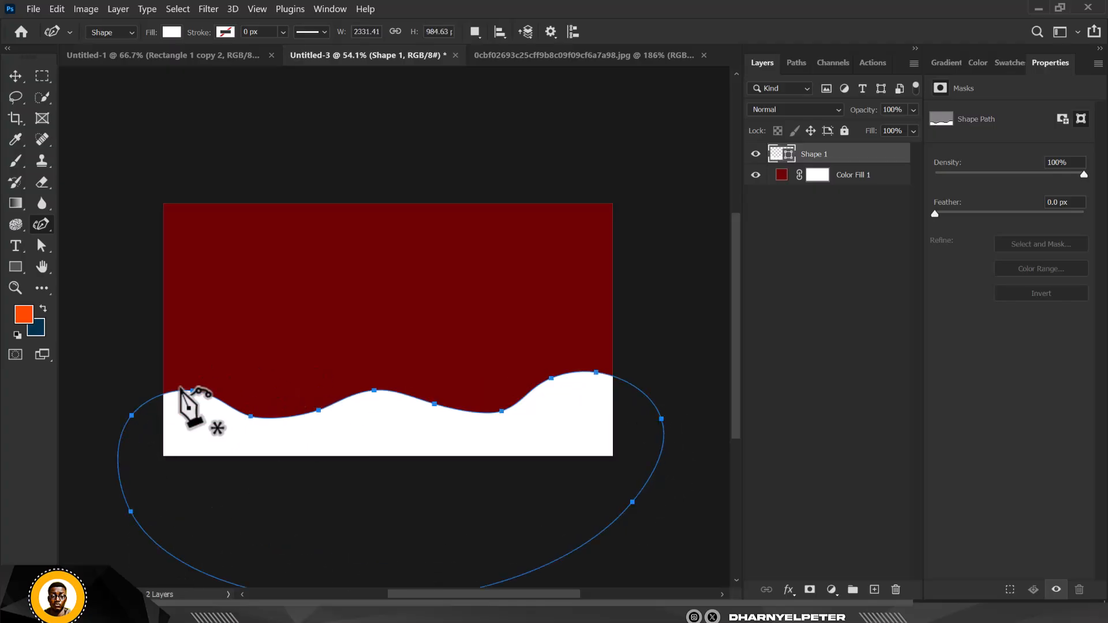
Step: Draw a second, taller closed wave about 2546 × 1335 px over the first one with the Curvature Pen Tool
click(94, 542)
click(232, 372)
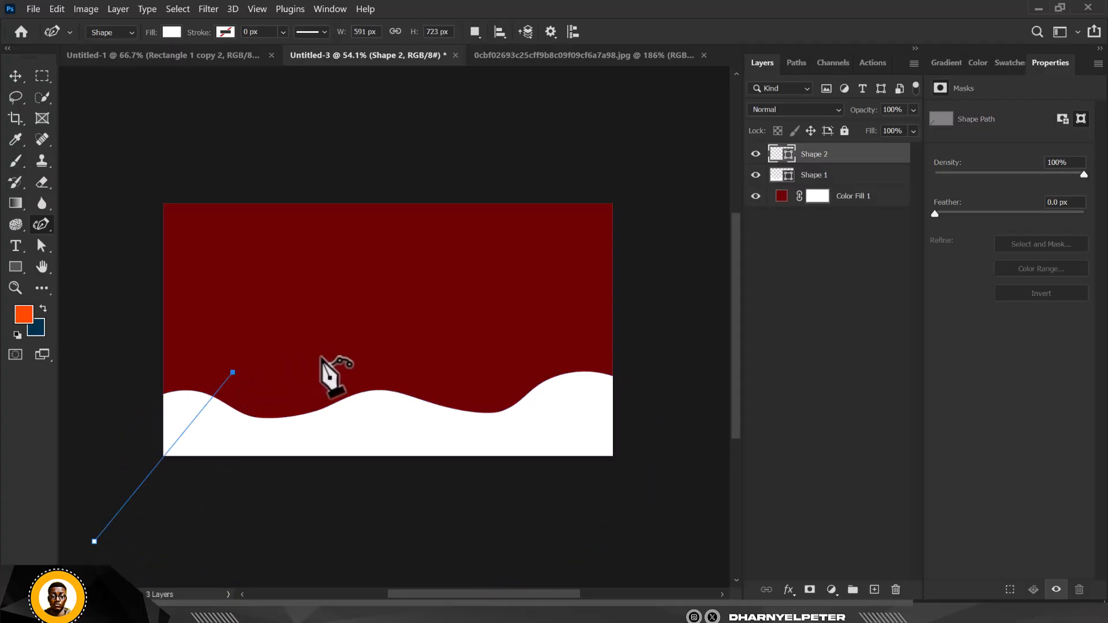
click(325, 357)
click(429, 424)
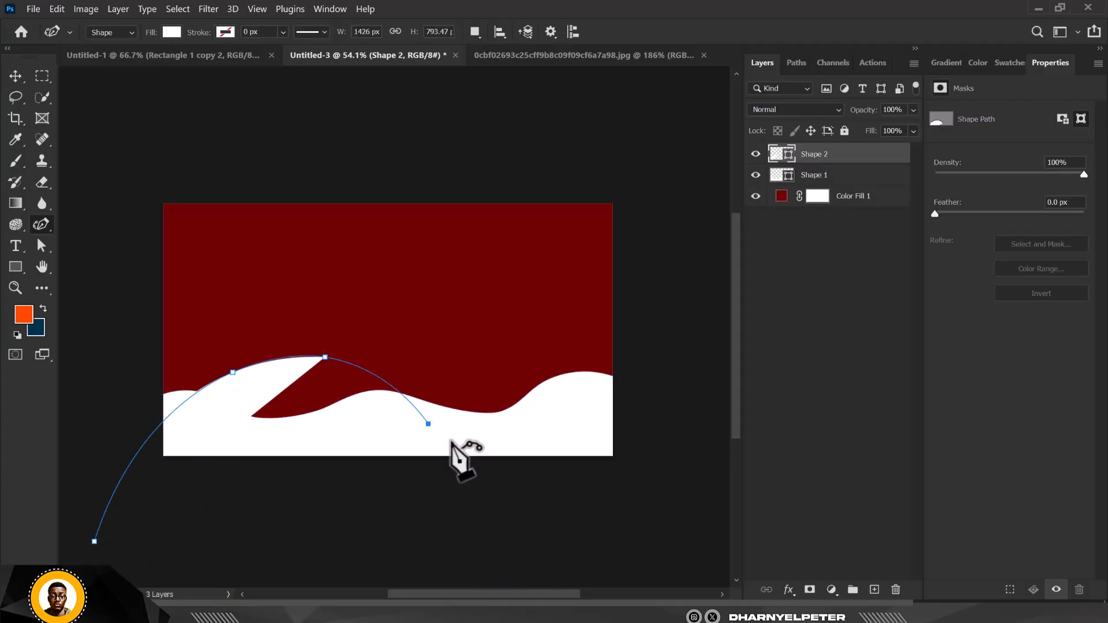
click(523, 439)
click(579, 343)
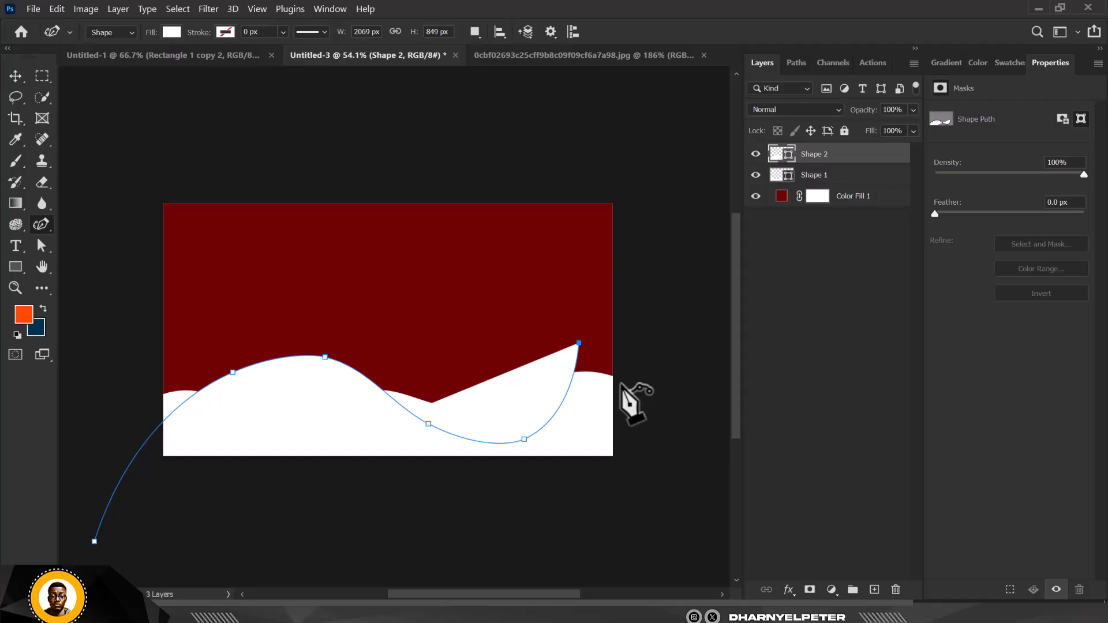
click(676, 405)
click(661, 554)
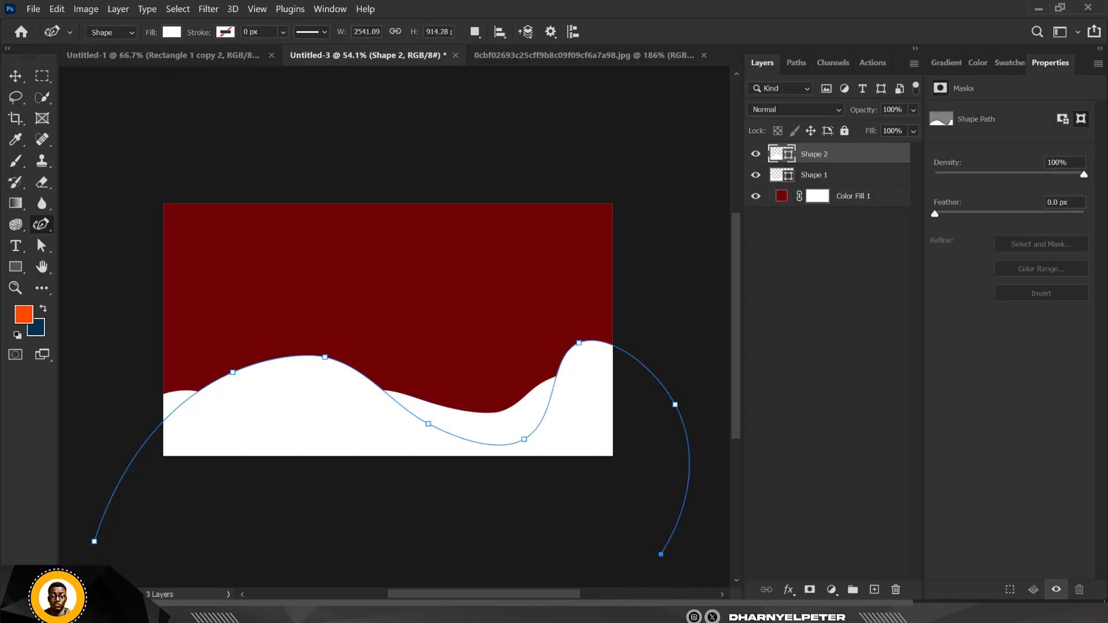
click(94, 541)
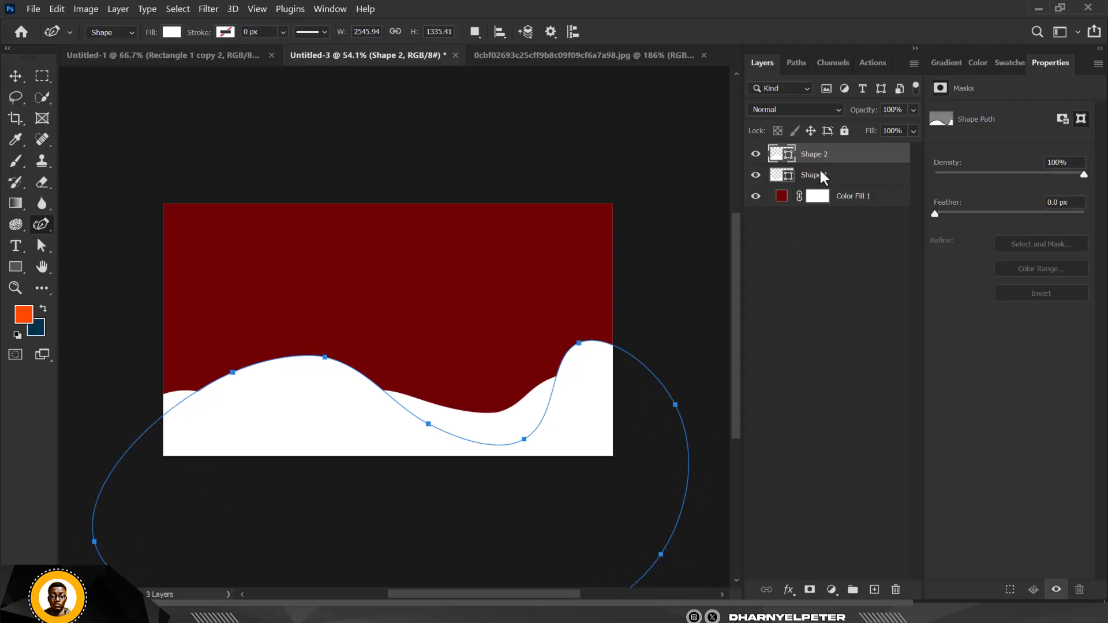
Step: Set the second wave's fill to colour d45b5b and move its layer below Shape 1
double_click(777, 154)
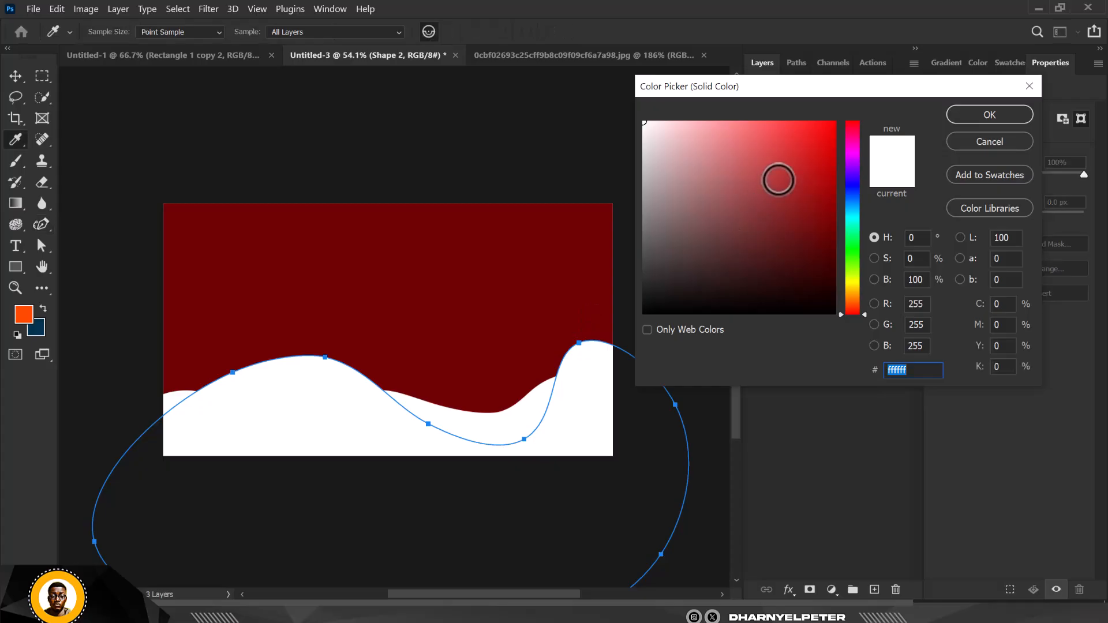
drag(779, 180, 755, 155)
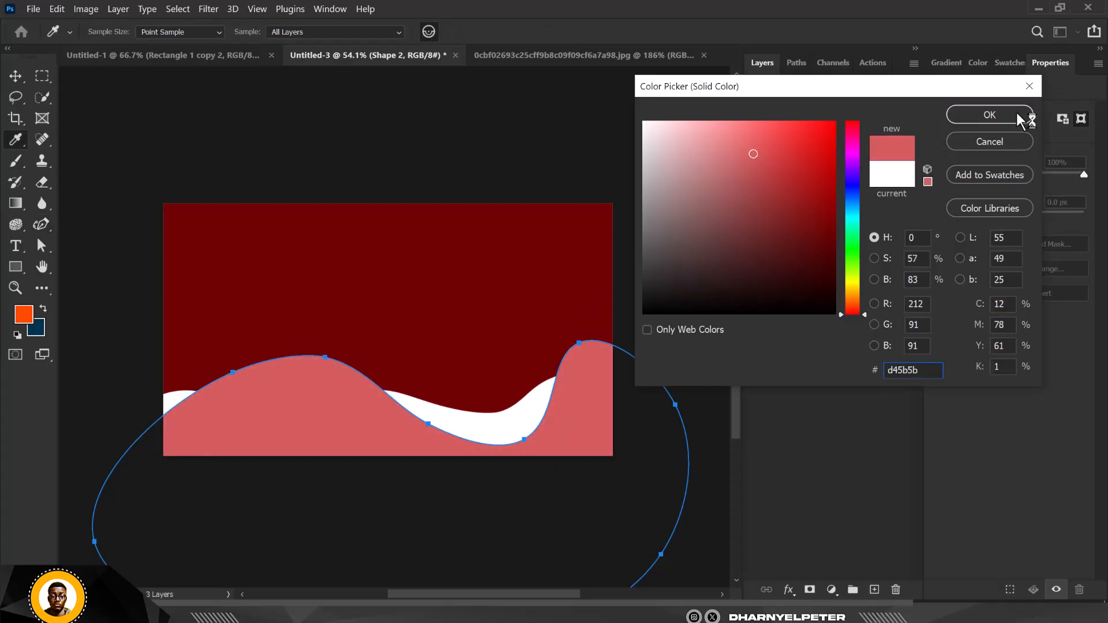
click(989, 115)
drag(864, 153, 855, 186)
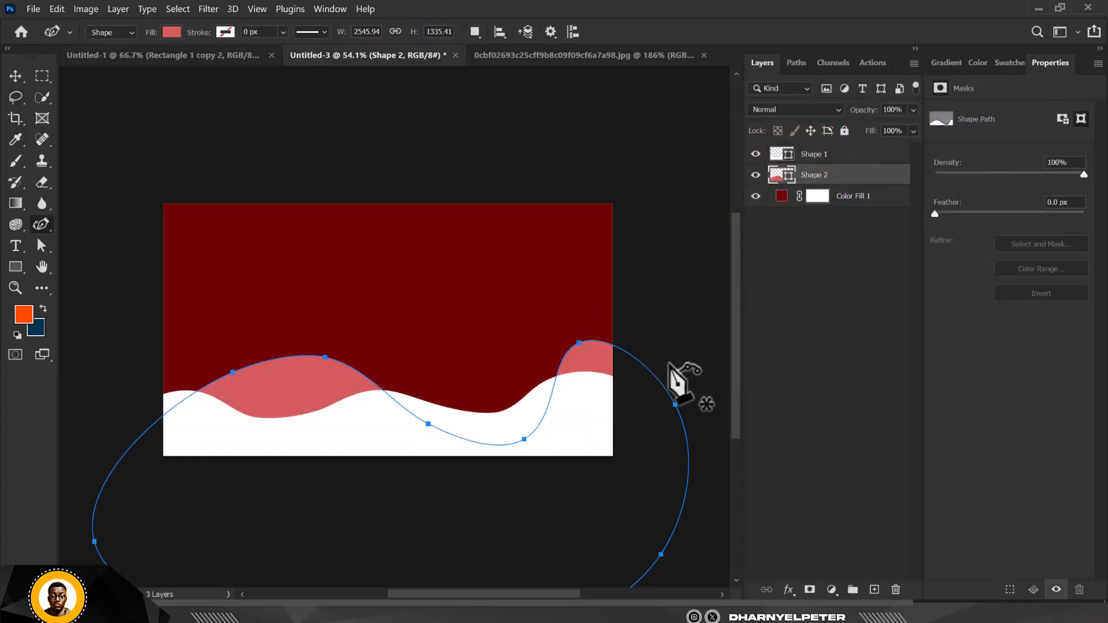
Step: Change the fill of the Shape 2 wave to light pink fabcbc
double_click(780, 174)
drag(708, 130, 690, 124)
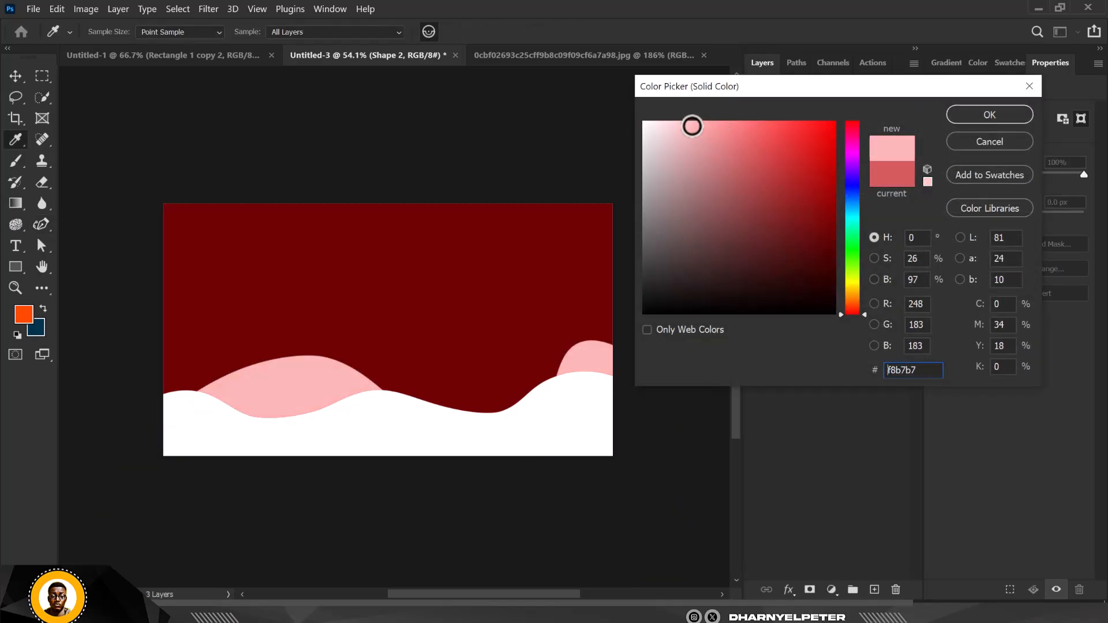
click(1010, 119)
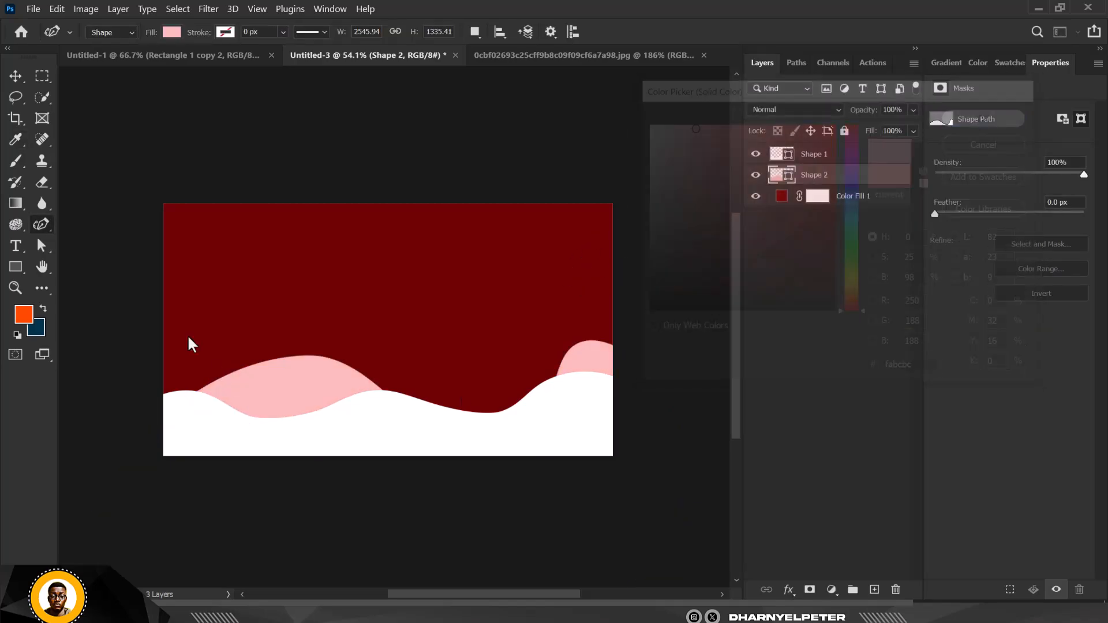
Step: Reshape the upper edge of the Shape 2 wave into several steeper humps by moving its anchor points and handles with the Direct Selection Tool
key(p)
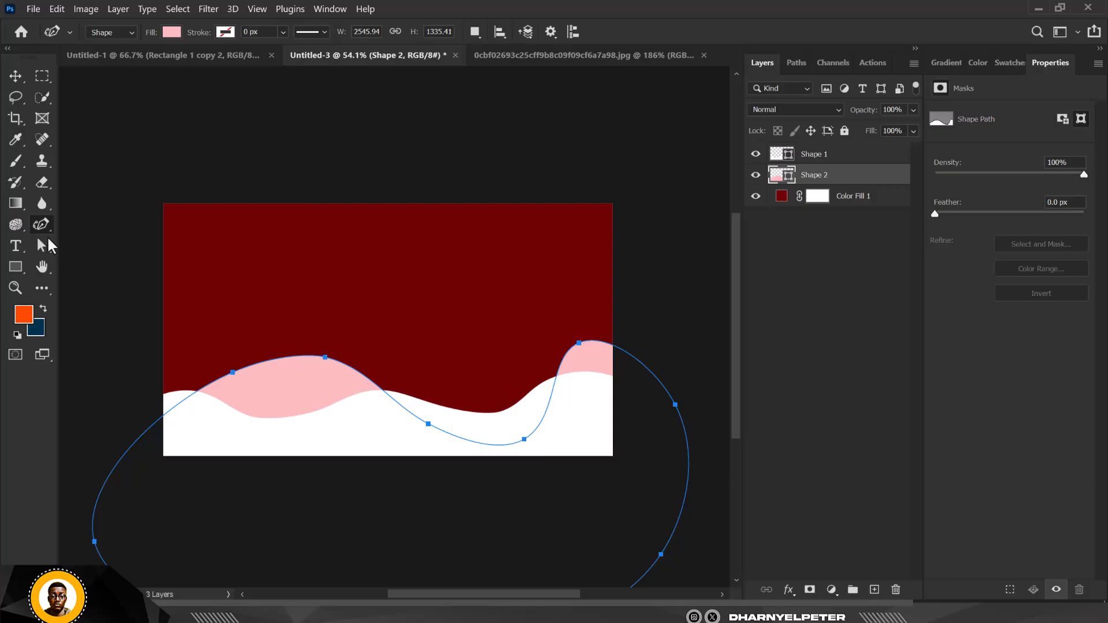
drag(42, 245, 148, 260)
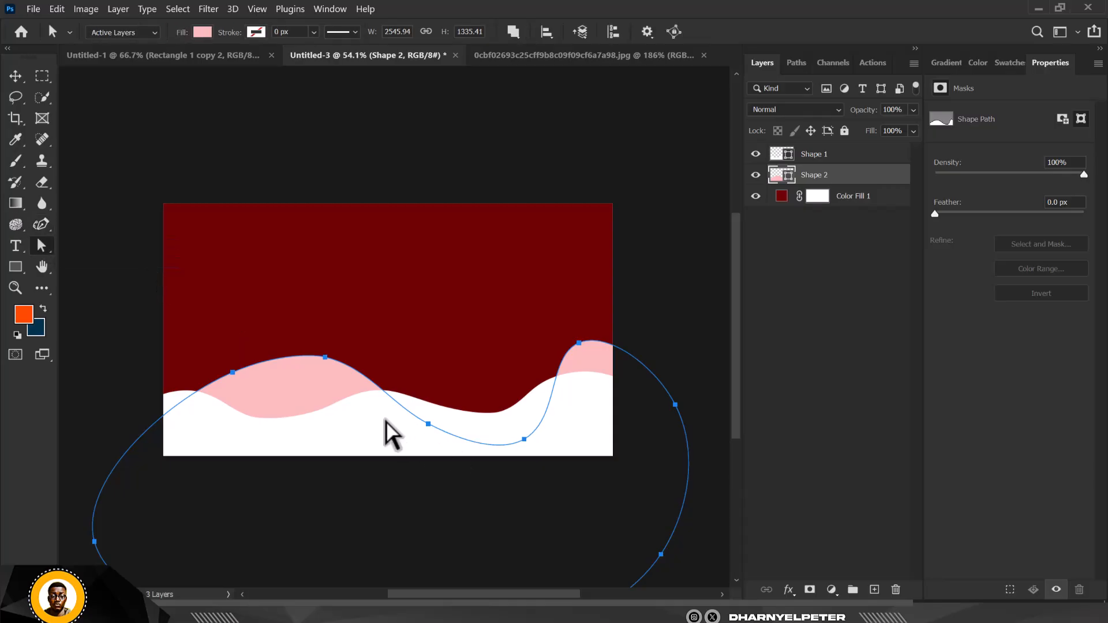
drag(325, 358, 296, 356)
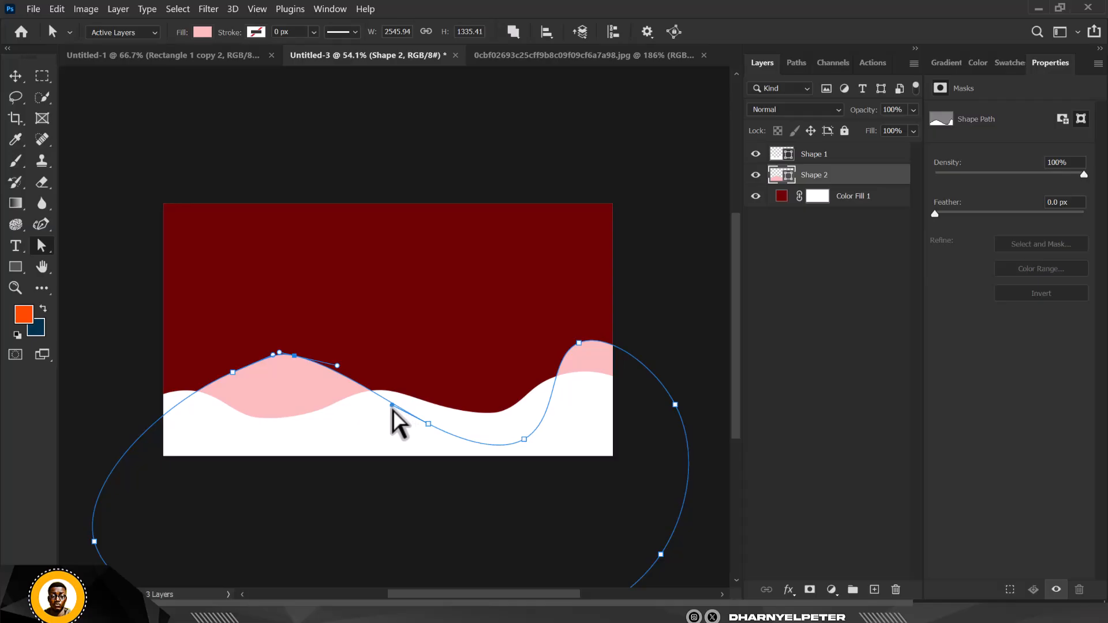
drag(392, 405, 422, 365)
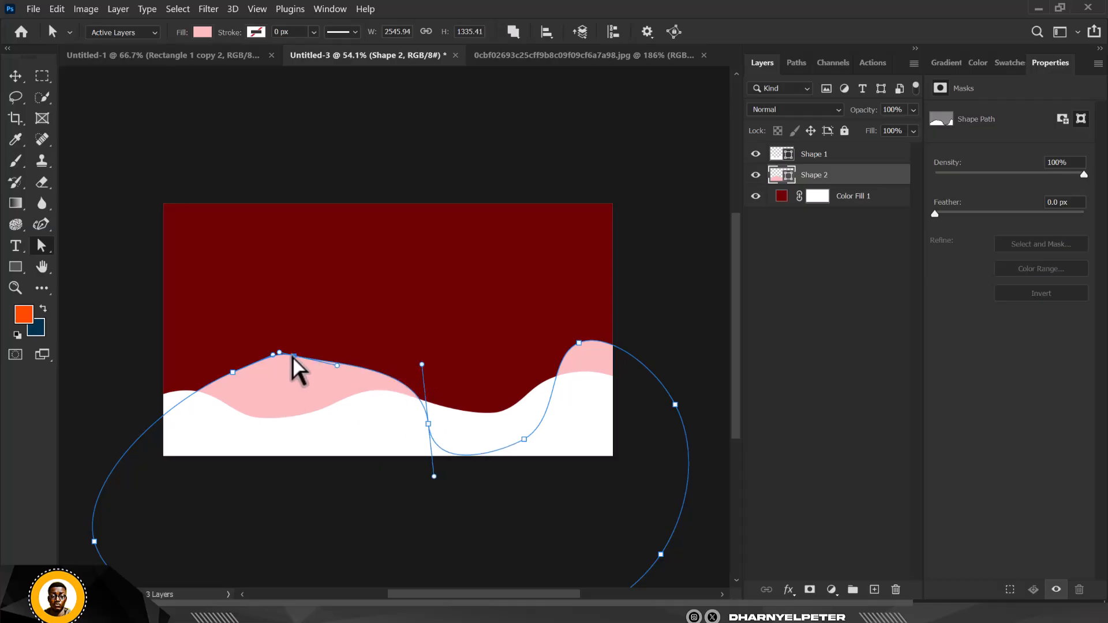
drag(294, 356, 285, 400)
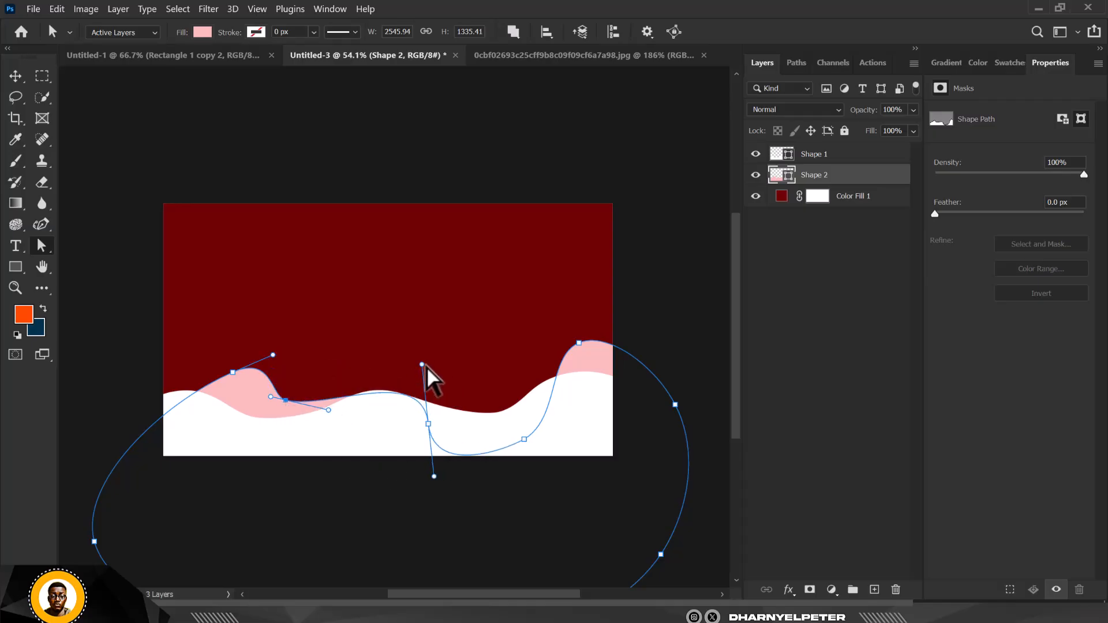
drag(421, 364, 426, 301)
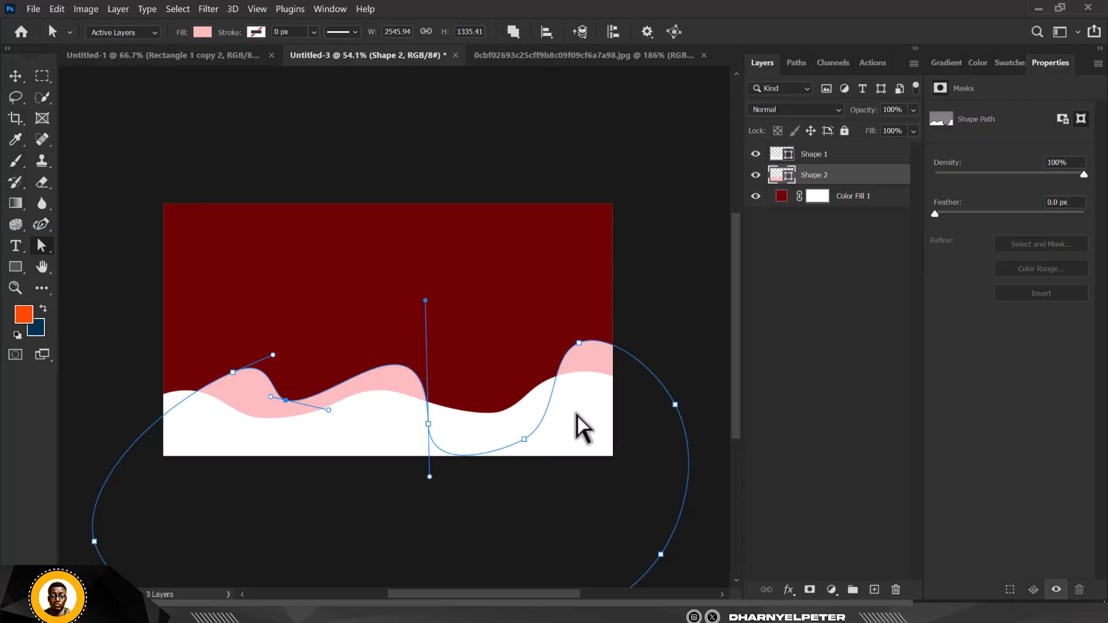
drag(524, 439, 536, 410)
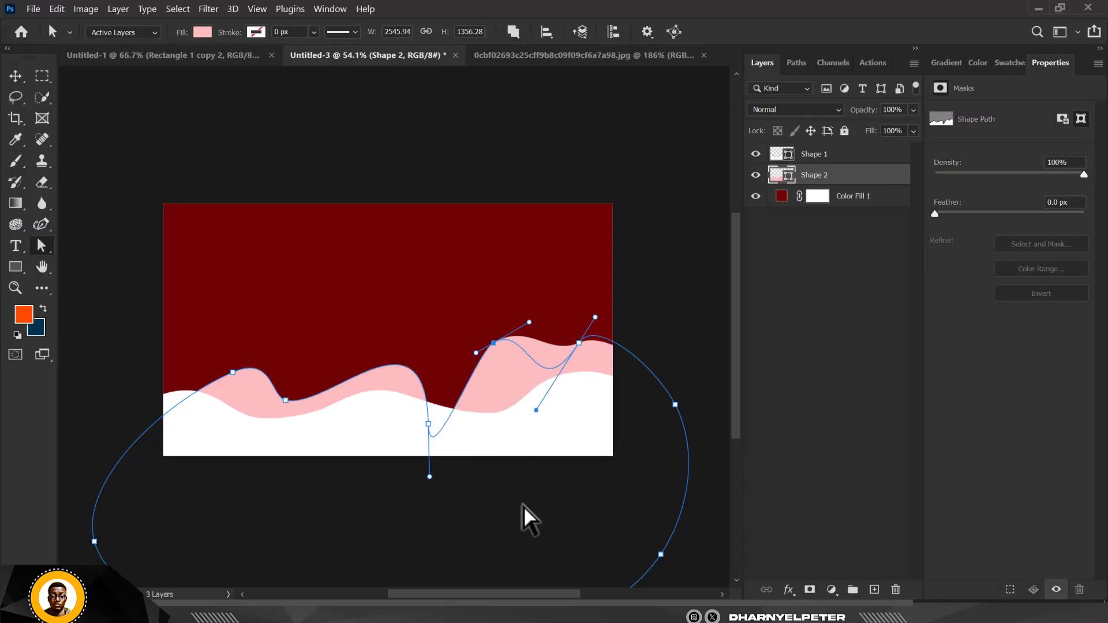
click(688, 278)
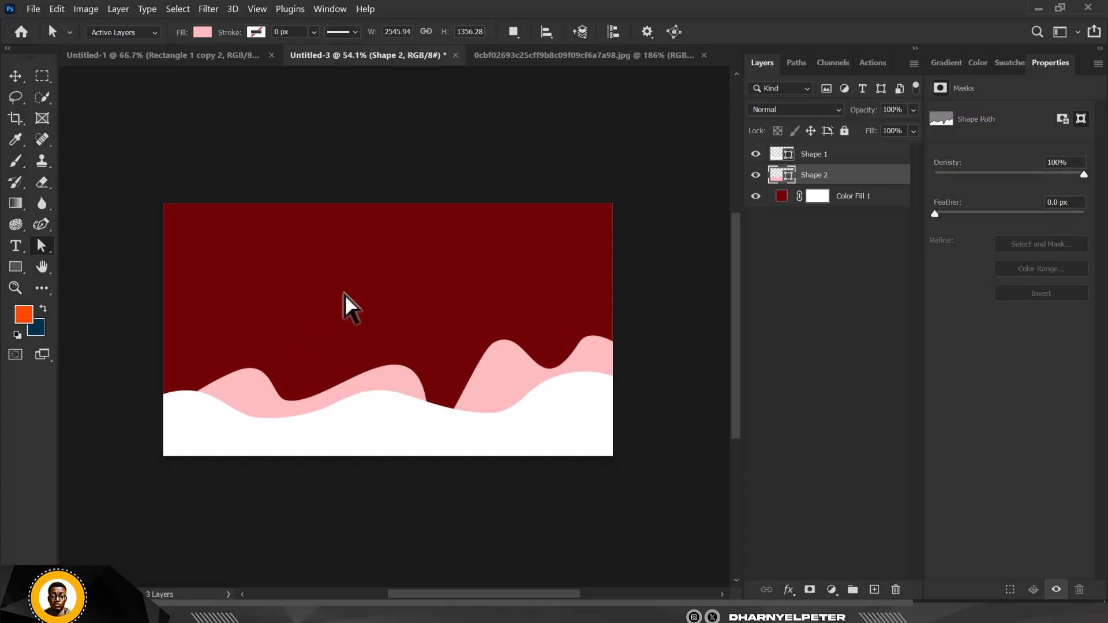
Step: Draw a light pink rectangle about 1118 × 332 px on the dark red area above the waves
click(41, 225)
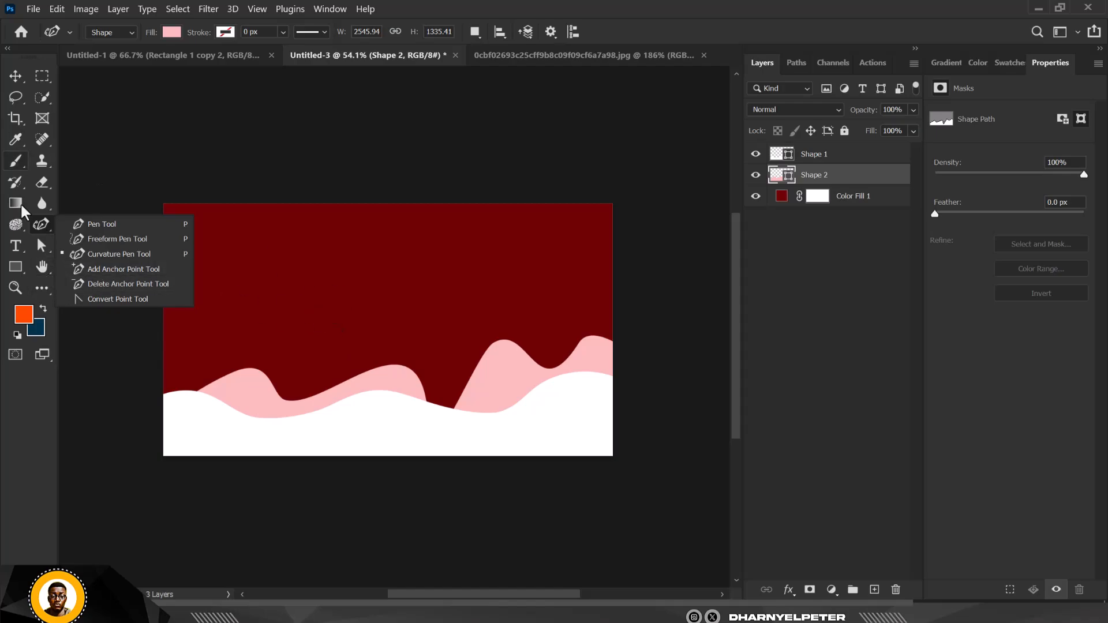
click(16, 268)
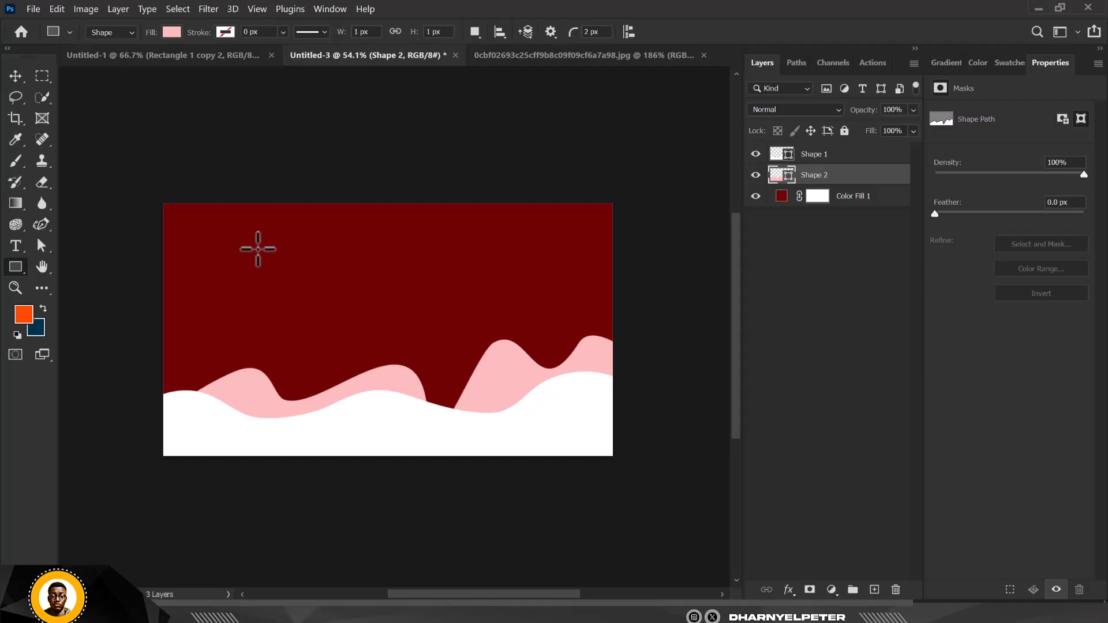
drag(259, 246, 521, 324)
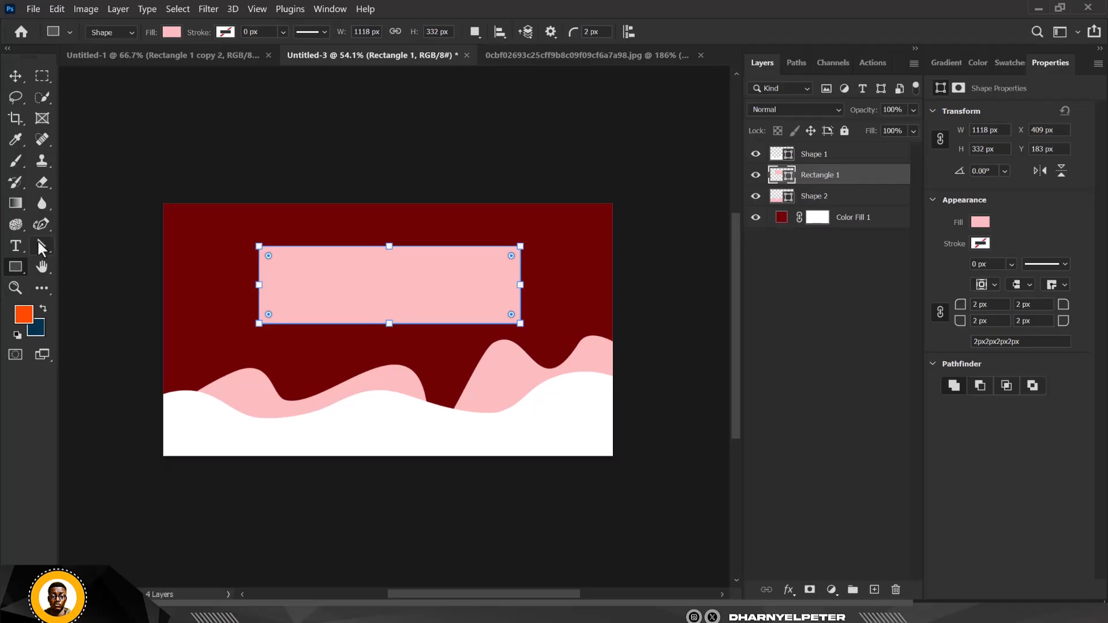
Step: Add an anchor point at the middle of the rectangle's upper edge and bend that edge into a wave with its direction handle
click(43, 221)
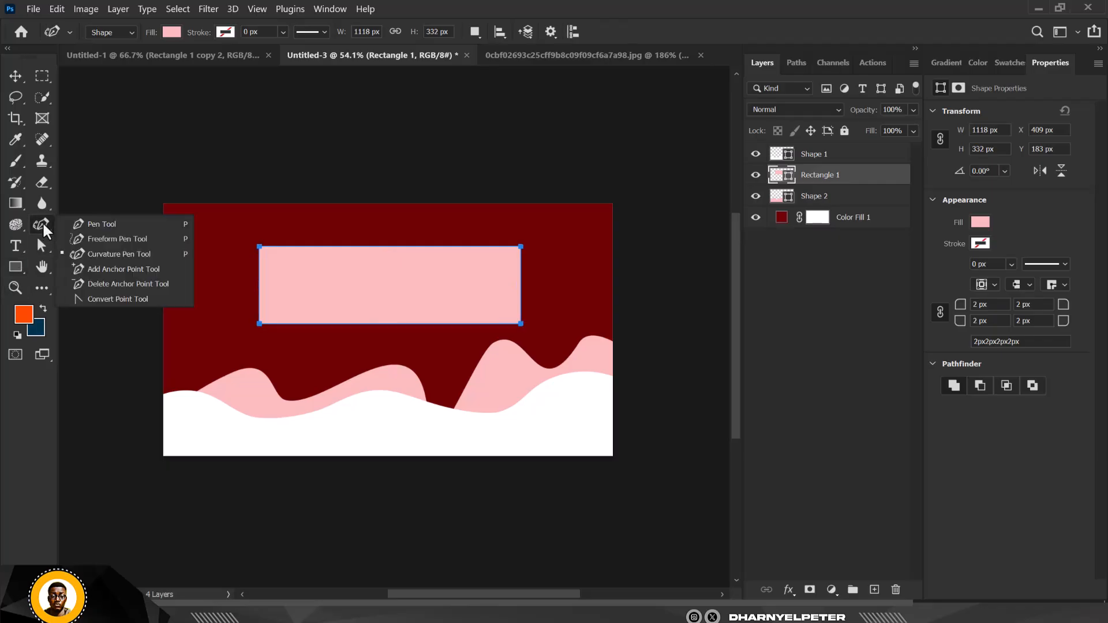
click(118, 267)
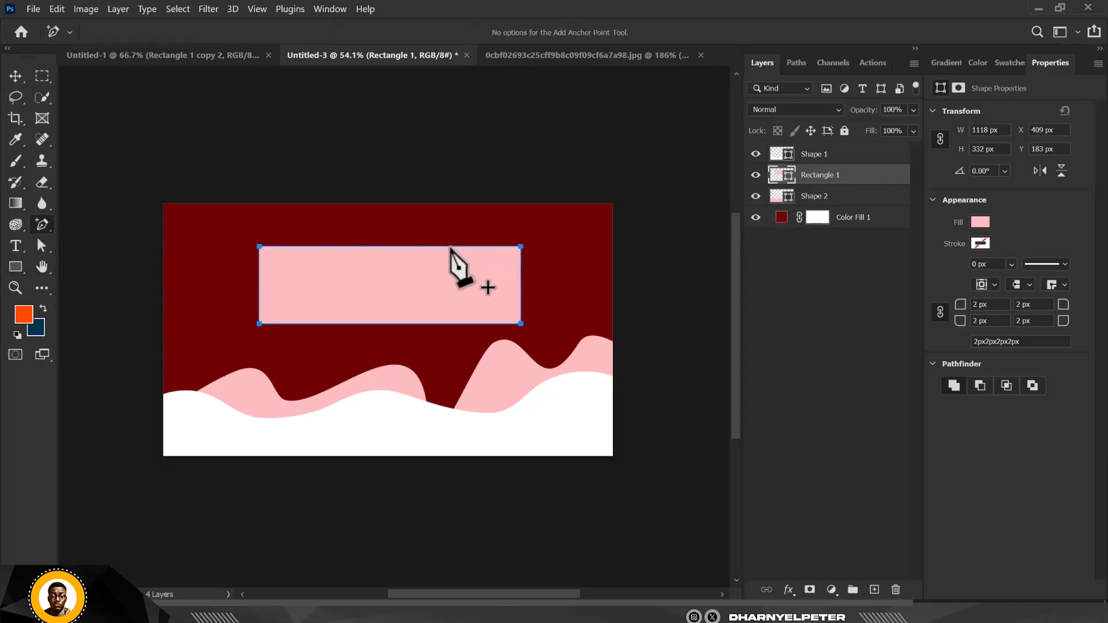
click(389, 247)
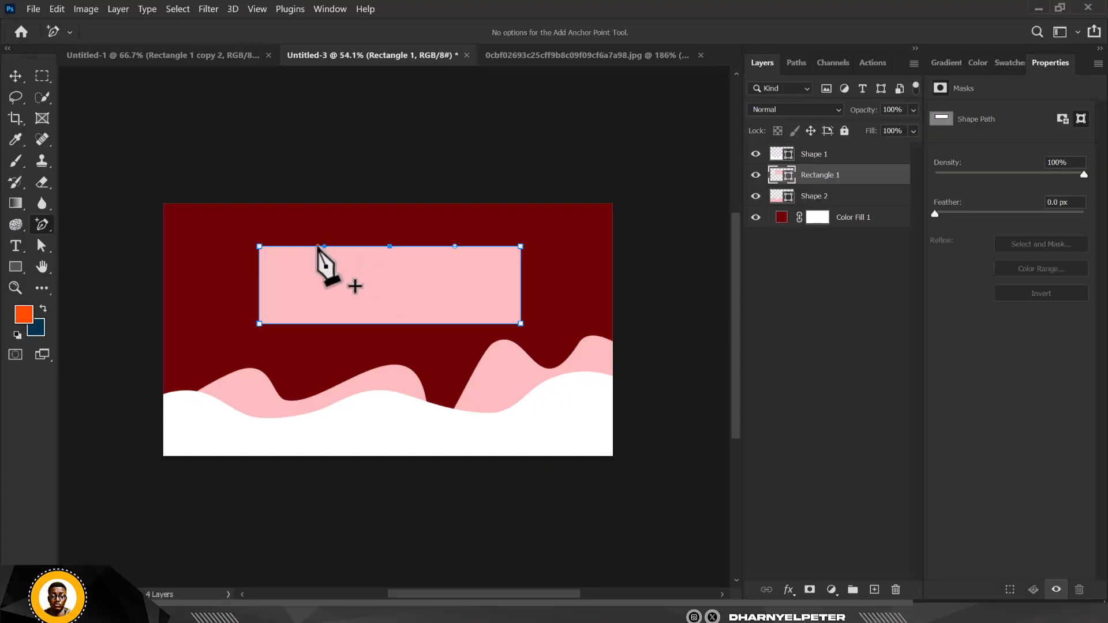
click(43, 249)
click(98, 263)
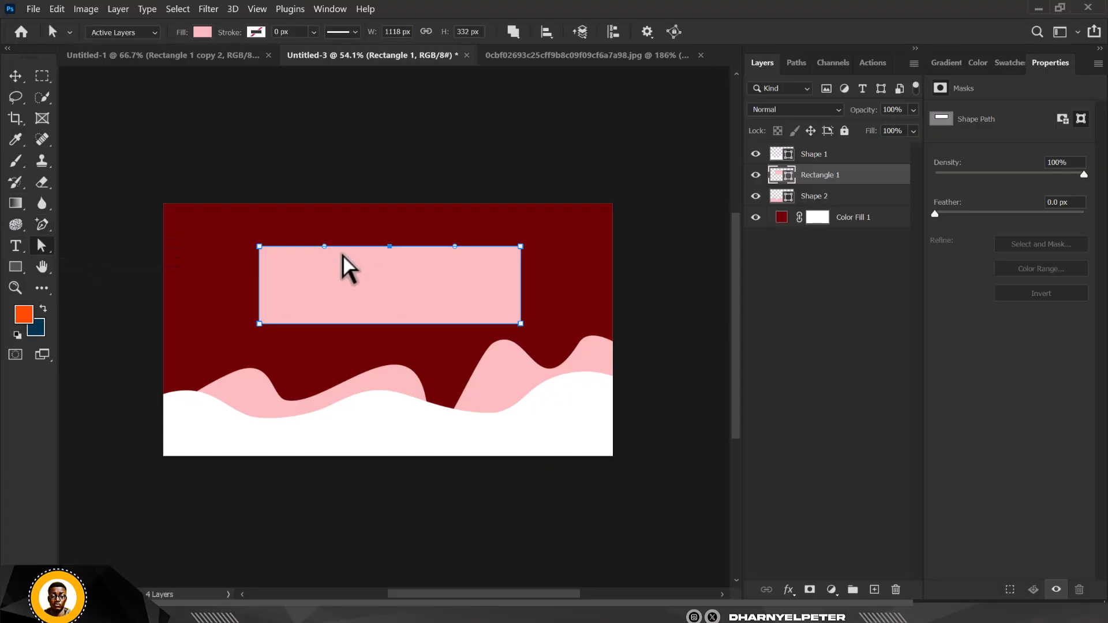
drag(324, 247, 317, 295)
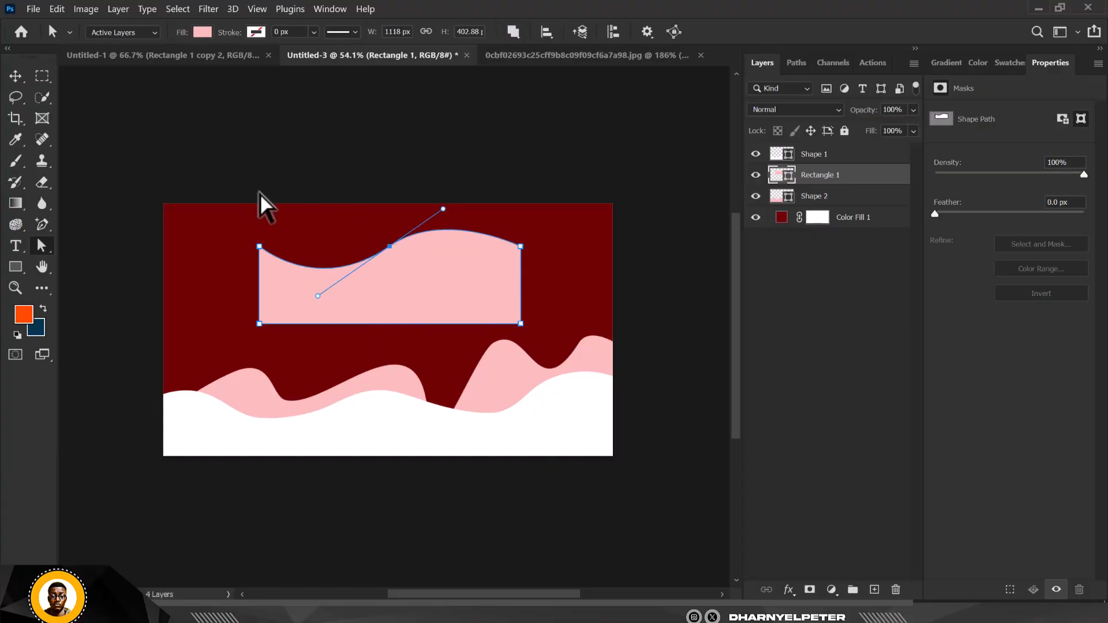
Step: Remove the middle anchor point from the rectangle's upper edge with the Delete Anchor Point Tool
click(40, 227)
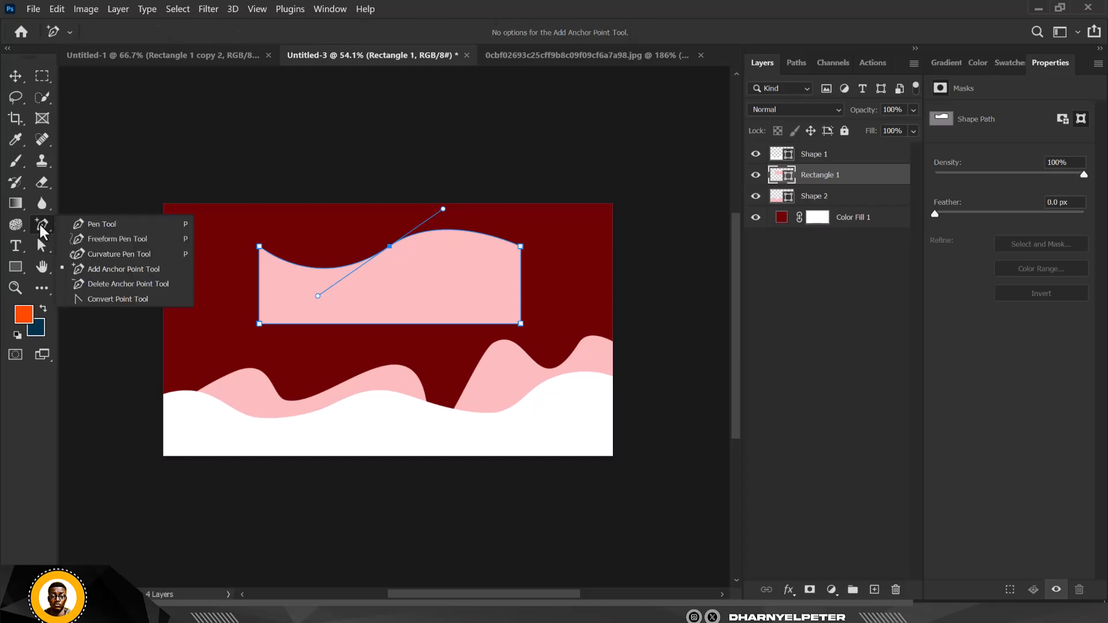
click(93, 288)
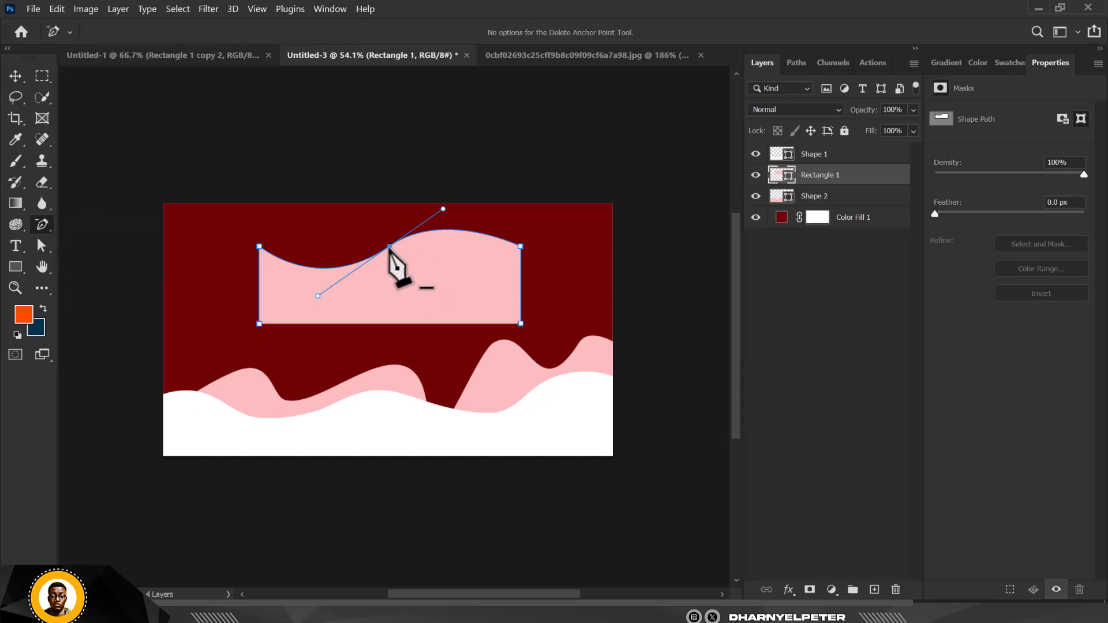
click(390, 247)
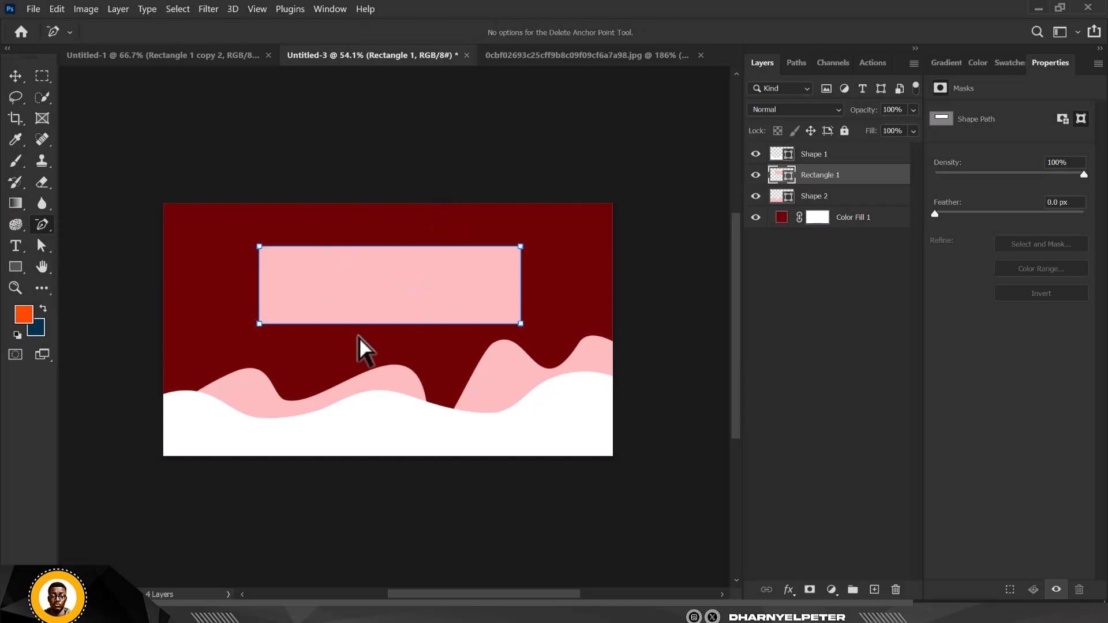
right_click(46, 230)
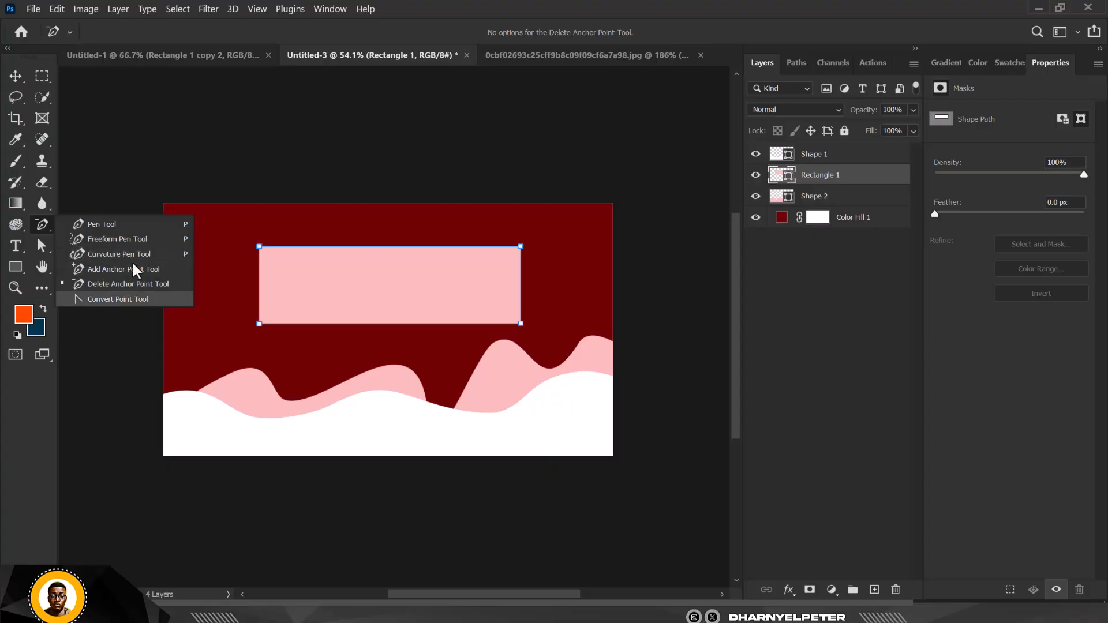
click(49, 204)
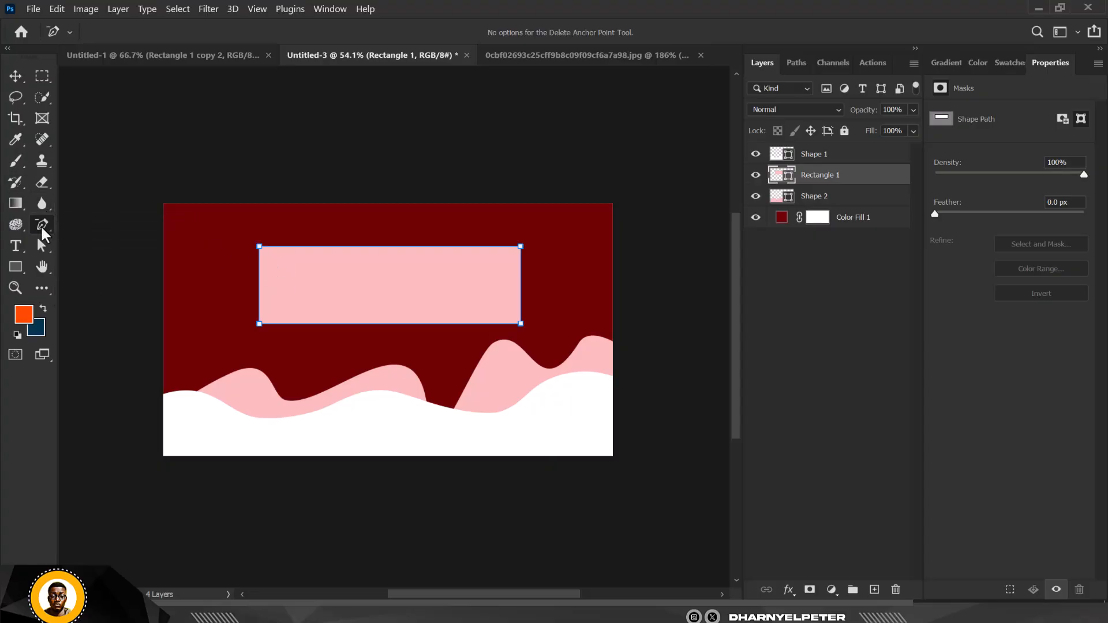
click(42, 228)
click(90, 226)
Step: Shift the whole rectangle with the Path Selection Tool, finishing with a move of about 41 px left and 32 px up
click(41, 244)
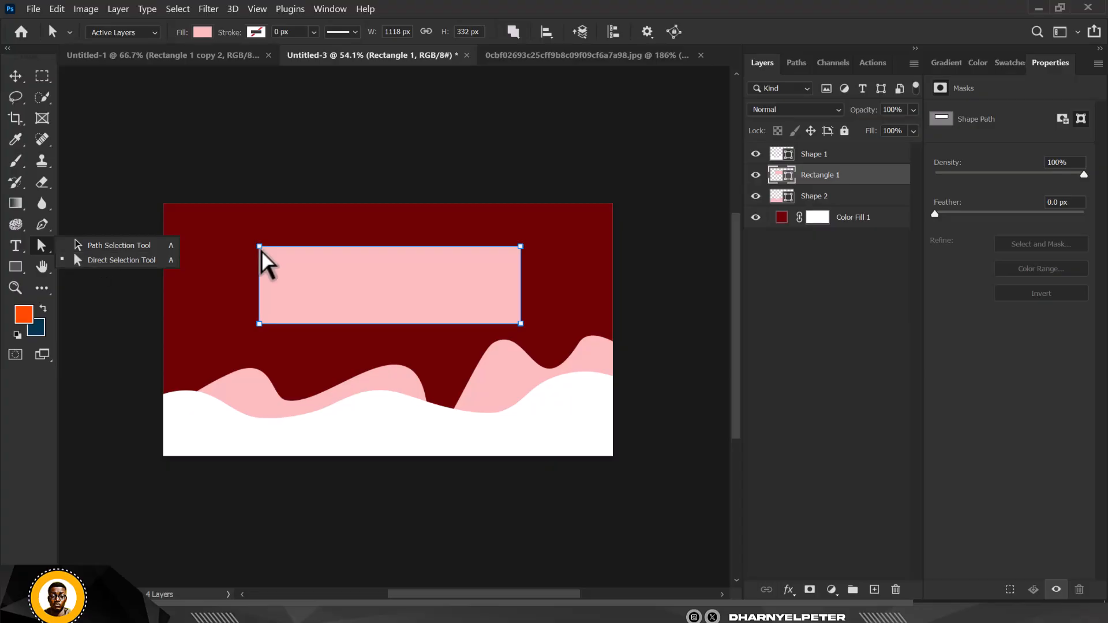
click(126, 245)
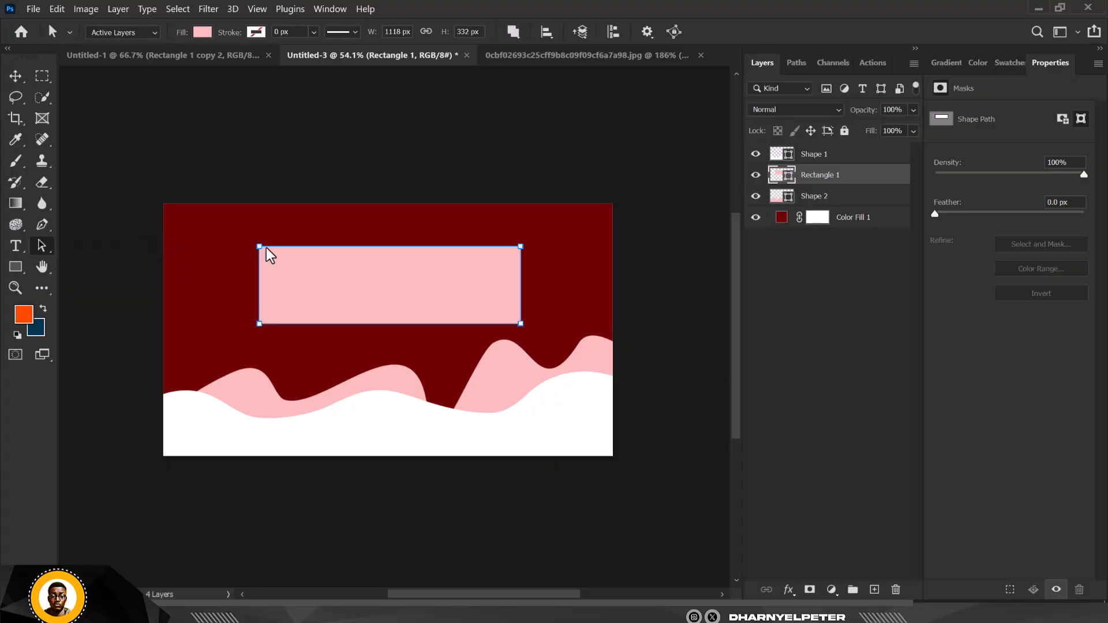
mouse_move(267, 252)
mouse_down()
mouse_move(222, 241)
mouse_move(317, 271)
mouse_move(260, 253)
mouse_up()
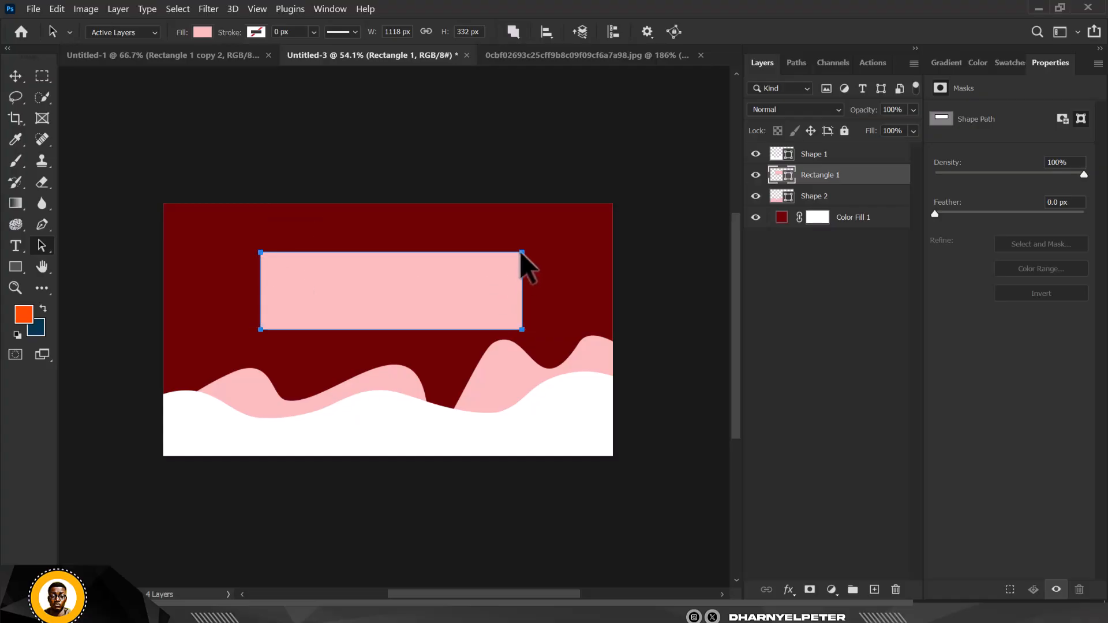
mouse_move(523, 252)
mouse_down()
mouse_move(527, 235)
mouse_move(513, 244)
mouse_up()
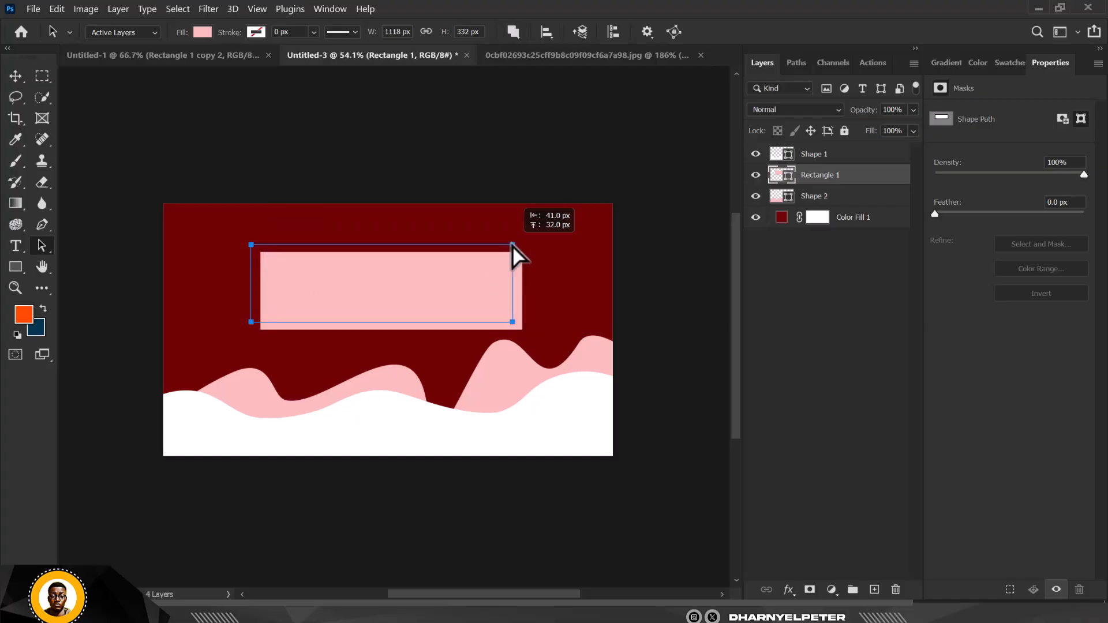
Step: Pull the two anchor points at the rectangle's upper-left corner outward with the Direct Selection Tool and curve the edge between them inward
right_click(51, 253)
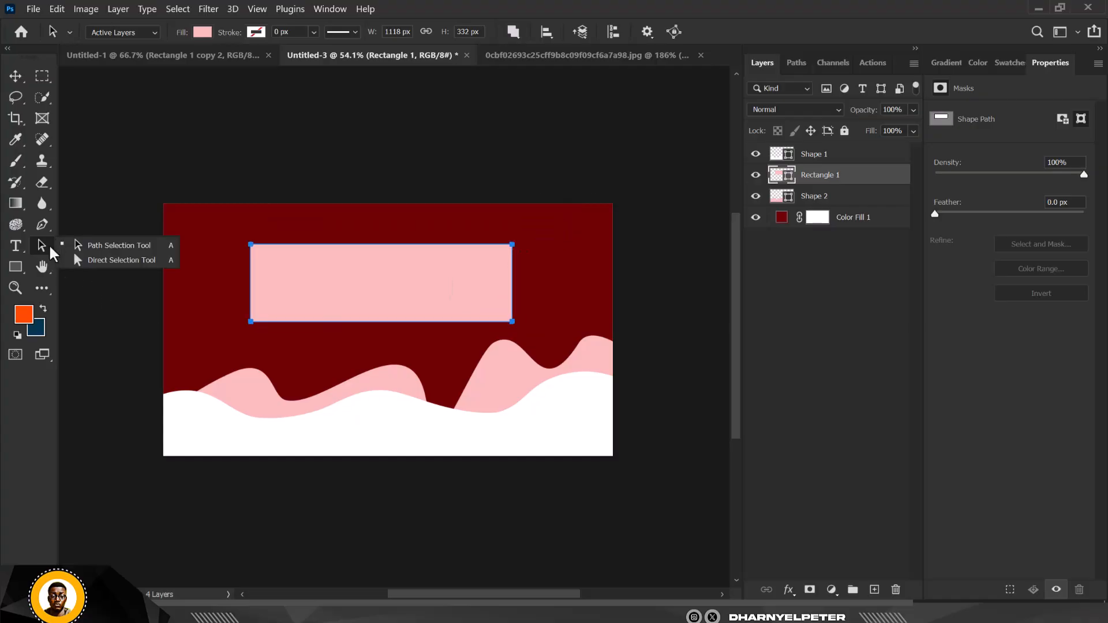
click(119, 261)
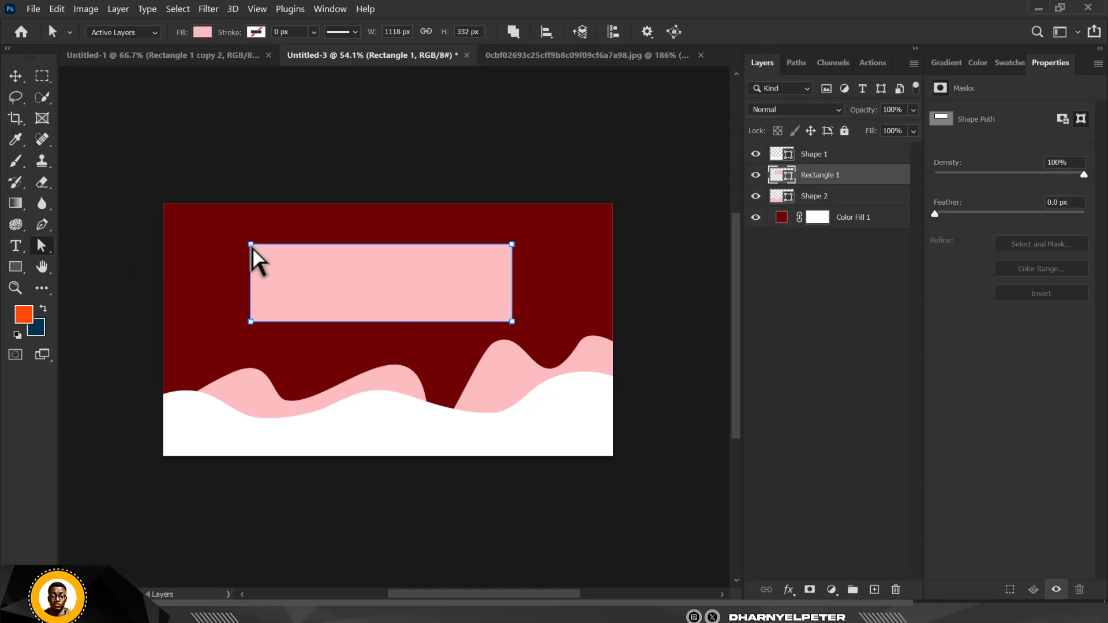
drag(250, 244, 224, 210)
drag(251, 244, 184, 272)
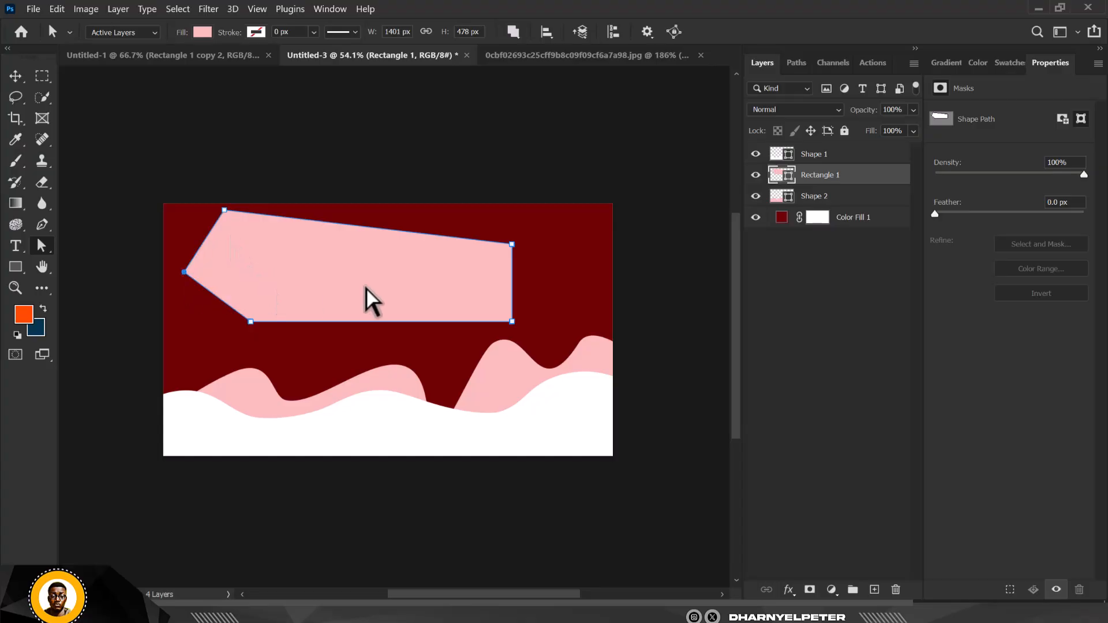
drag(224, 211, 234, 263)
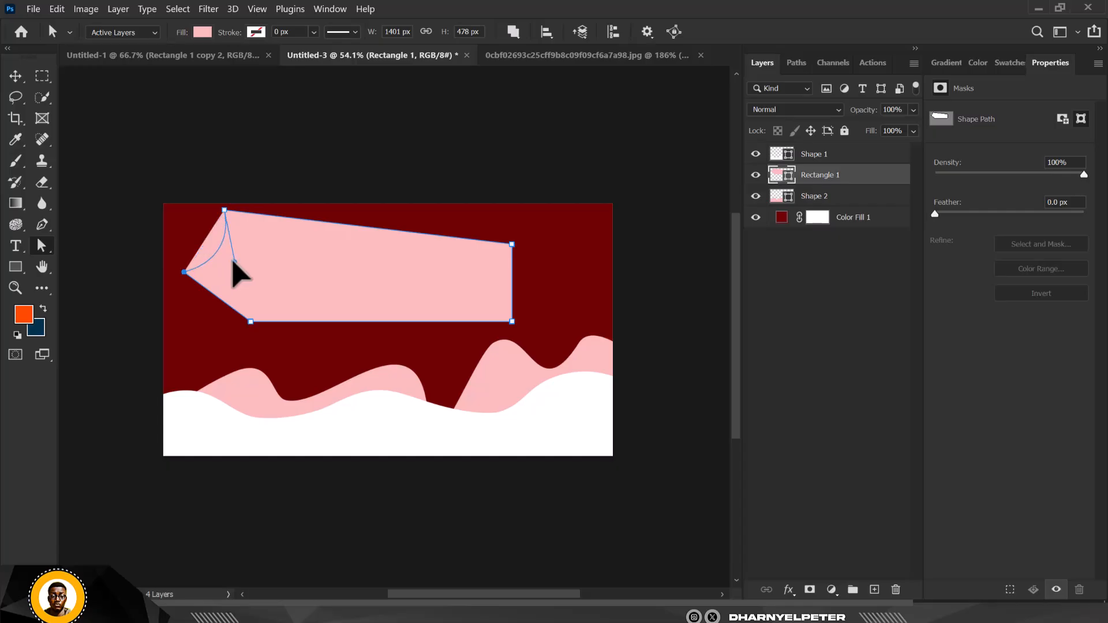
Step: Pull one anchor point at the rectangle's lower-left corner down and to the right, and delete the Rectangle 1 layer
click(251, 322)
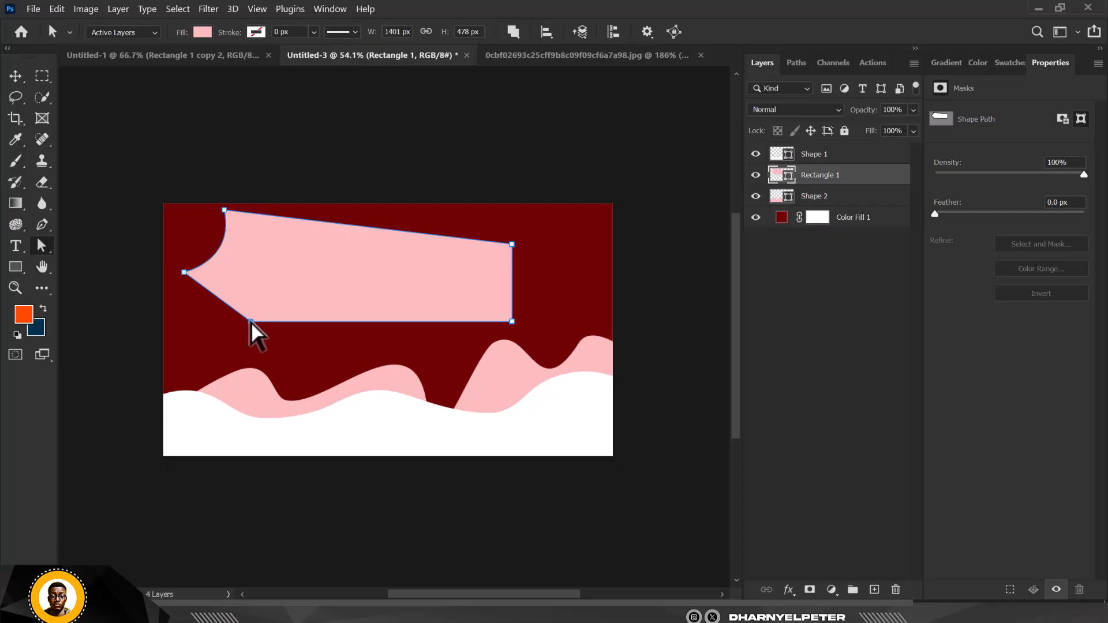
shift+click(184, 272)
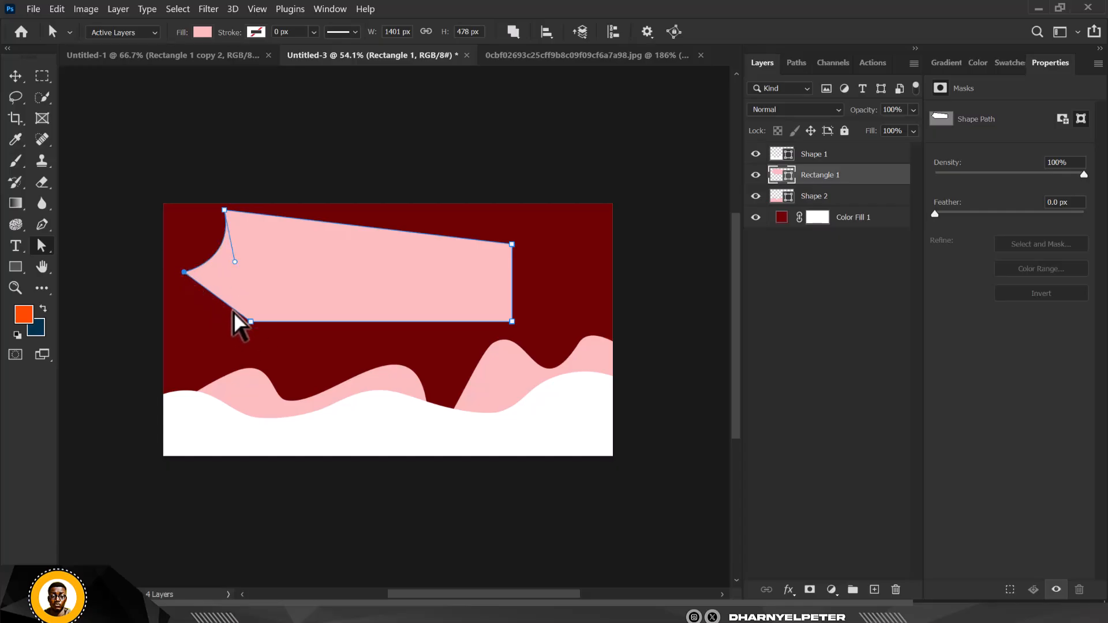
drag(251, 322, 302, 345)
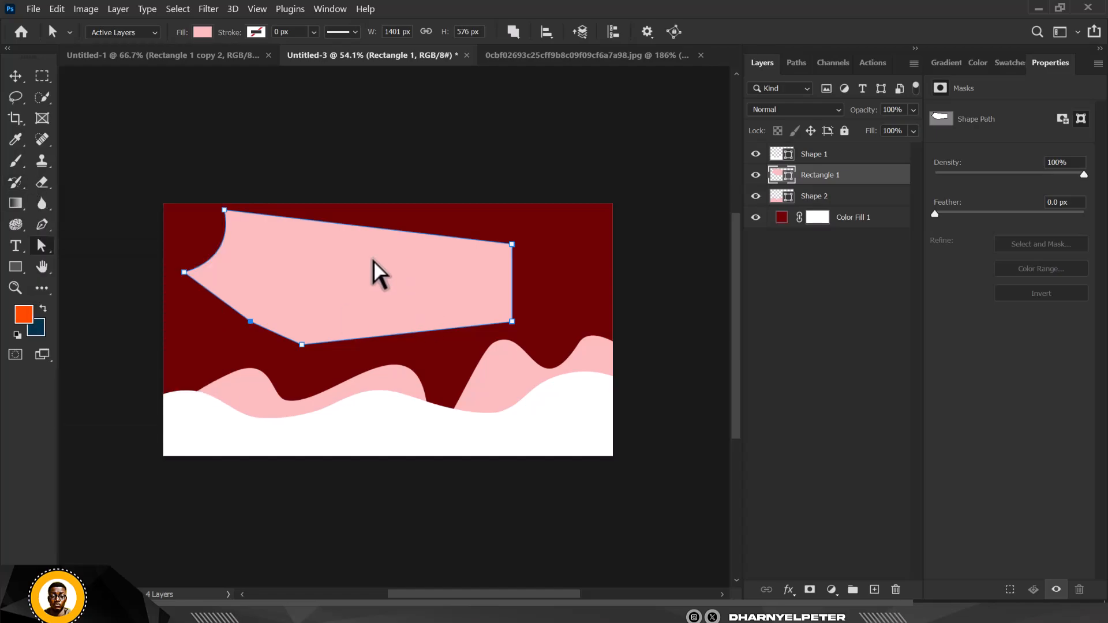
drag(907, 594, 906, 595)
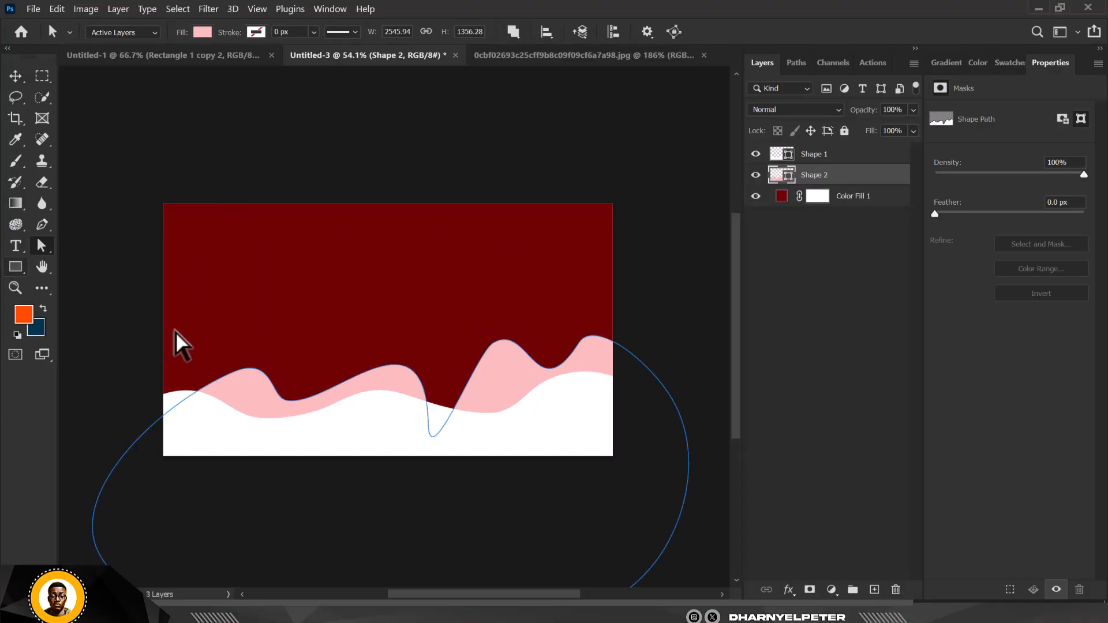
Step: Delete both wave layers, Shape 1 and Shape 2, leaving only the dark red fill layer
shift+click(847, 154)
key(Delete)
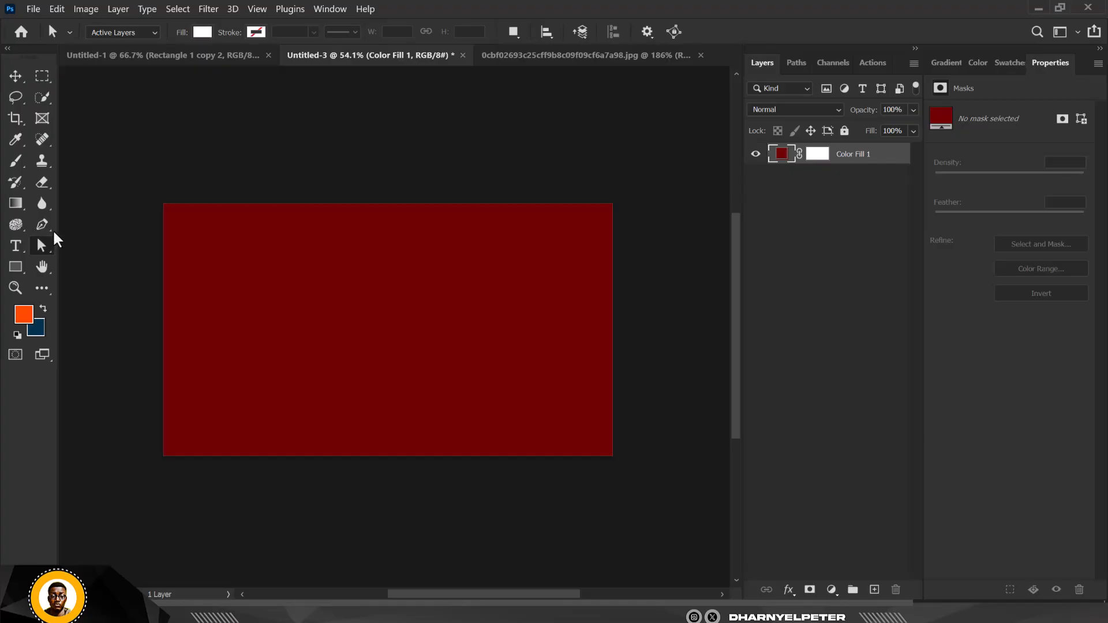
Step: Add the text "PHOTOSHOP" just above the canvas centre with the Horizontal Type Tool and commit it
click(17, 246)
right_click(17, 247)
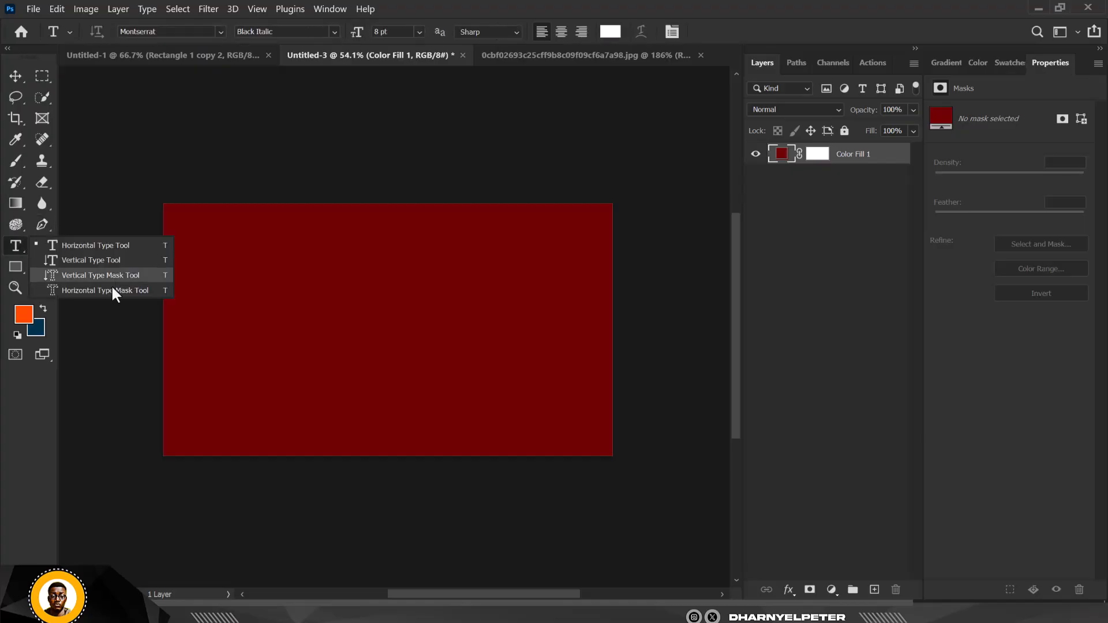
click(110, 247)
scroll(288, 333, up, 2)
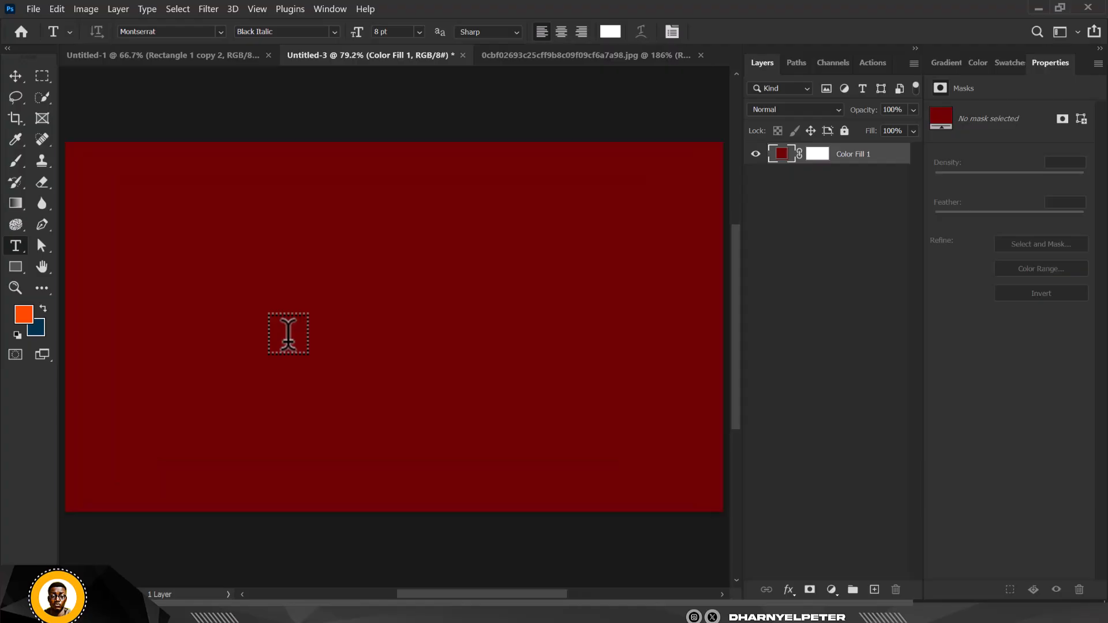
click(334, 278)
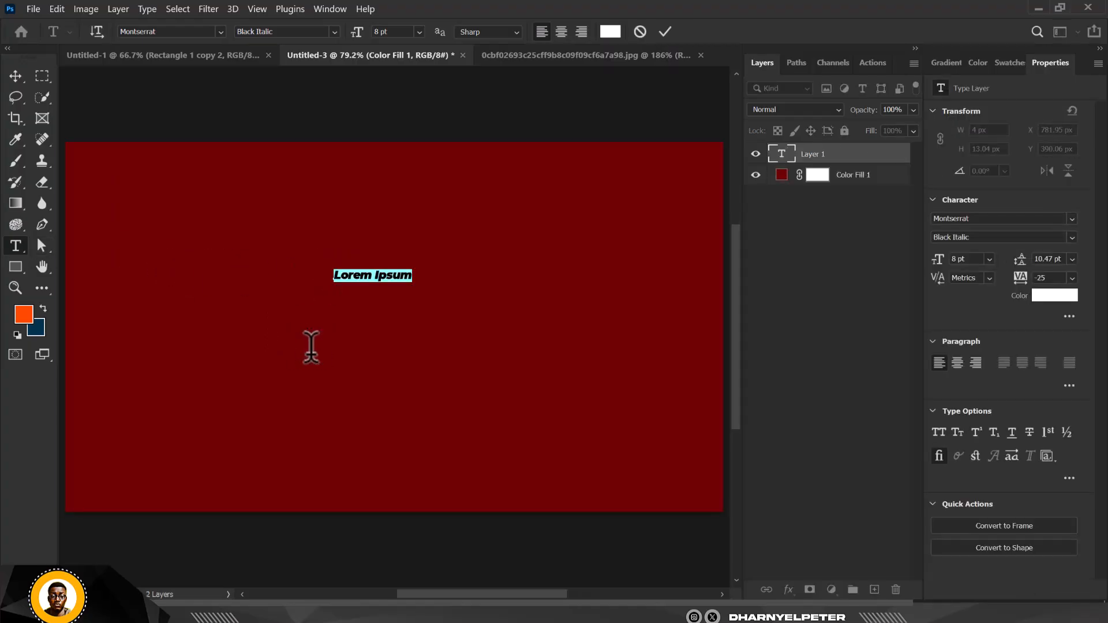
text(PHOTOSHOP)
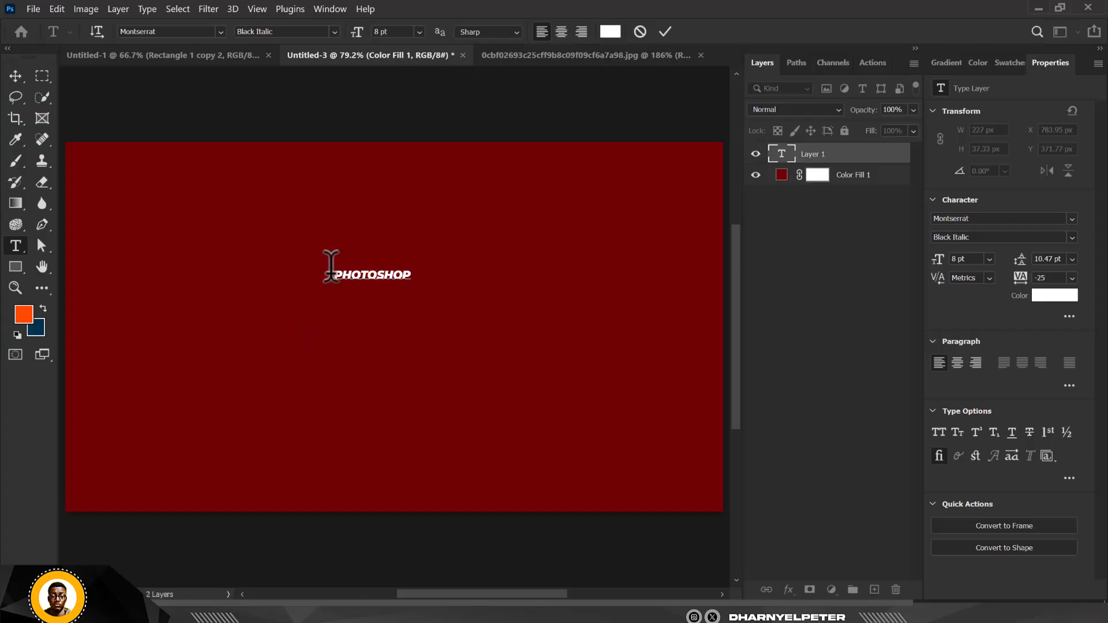
click(22, 73)
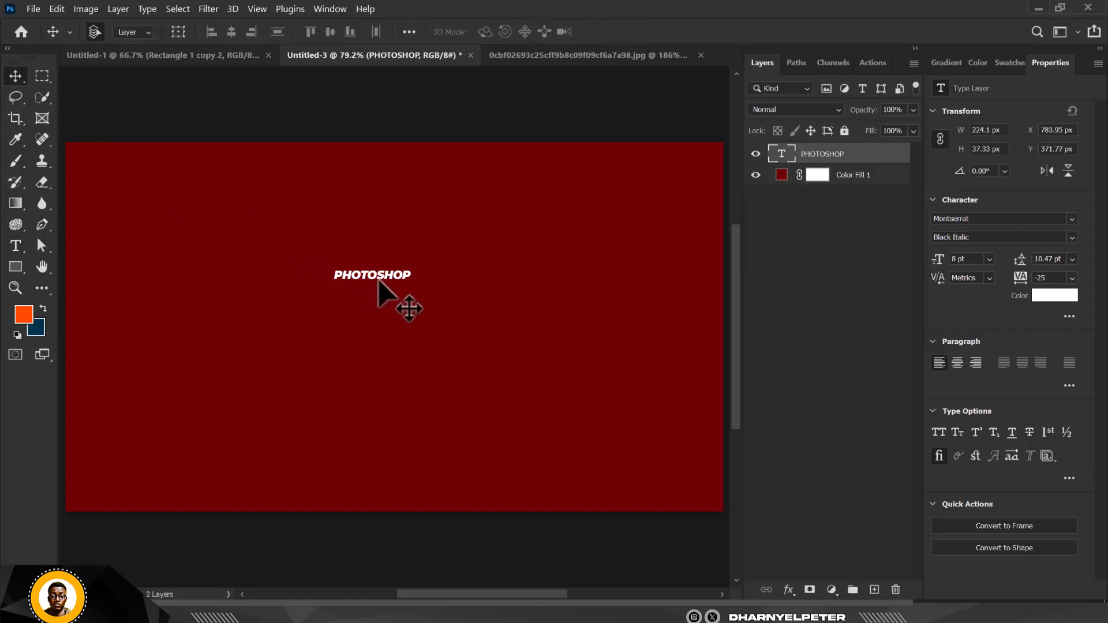
Step: Scale the PHOTOSHOP text to about 467% with Free Transform and move it to about X 398 px, Y 305 px
key(ctrl+t)
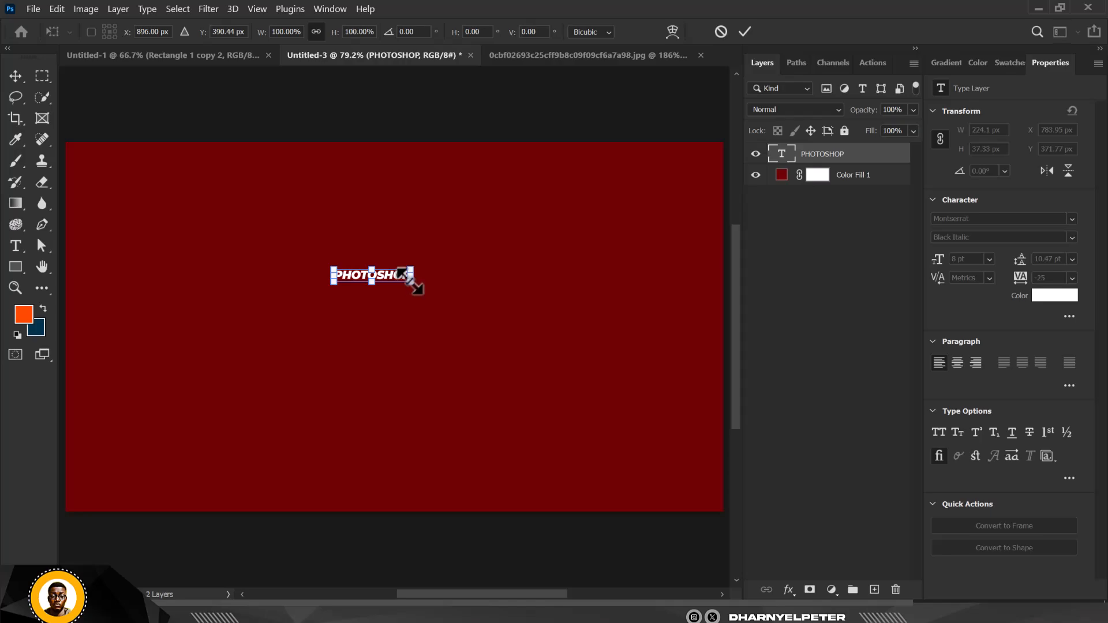
drag(539, 336, 539, 335)
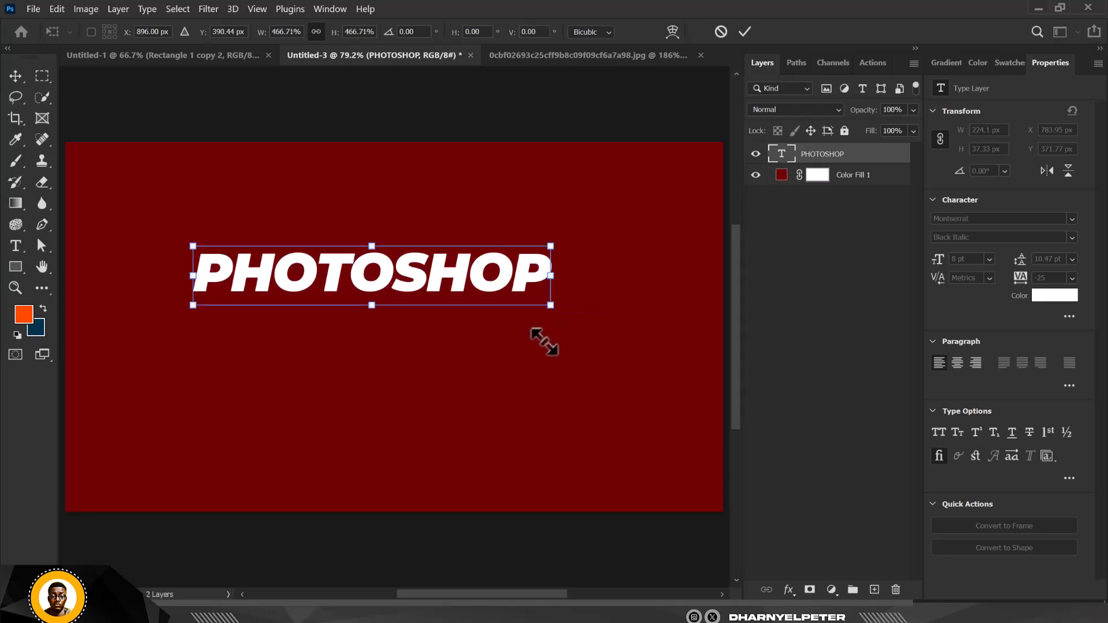
key(Return)
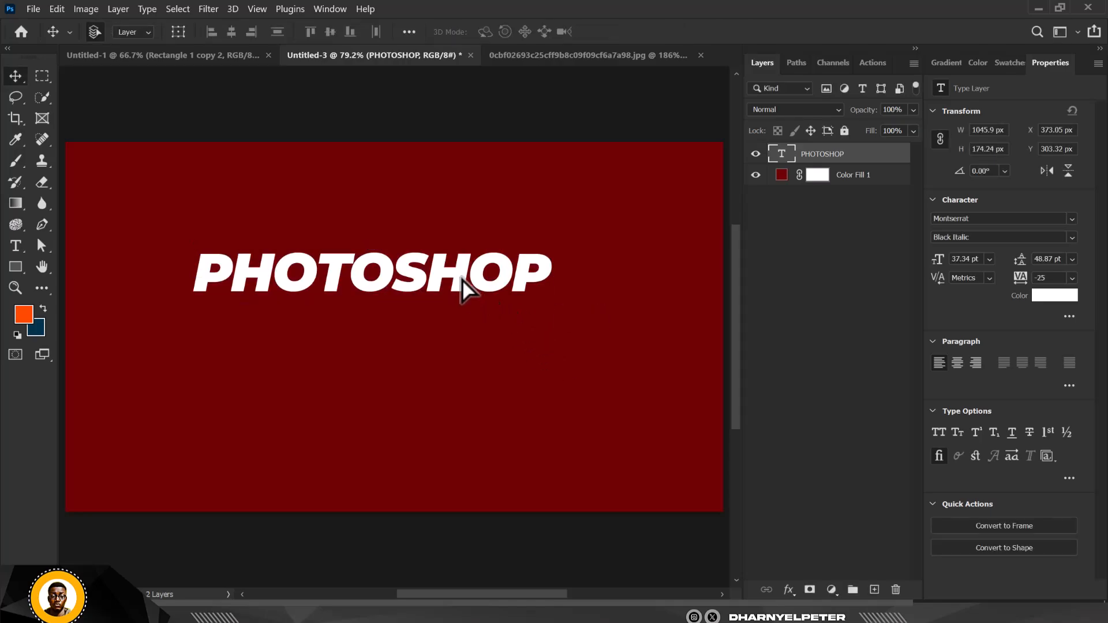
drag(461, 279, 475, 306)
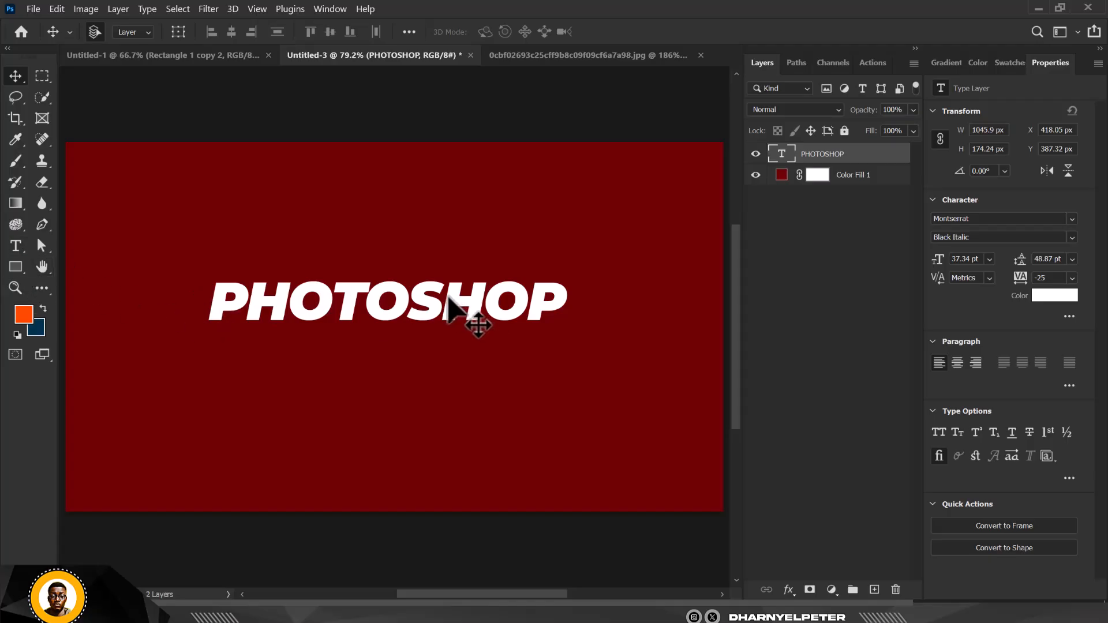
drag(440, 309, 425, 279)
Step: Add the text "PHOTOSHOP" running downward below the large heading with the Vertical Type Tool
drag(21, 244, 72, 258)
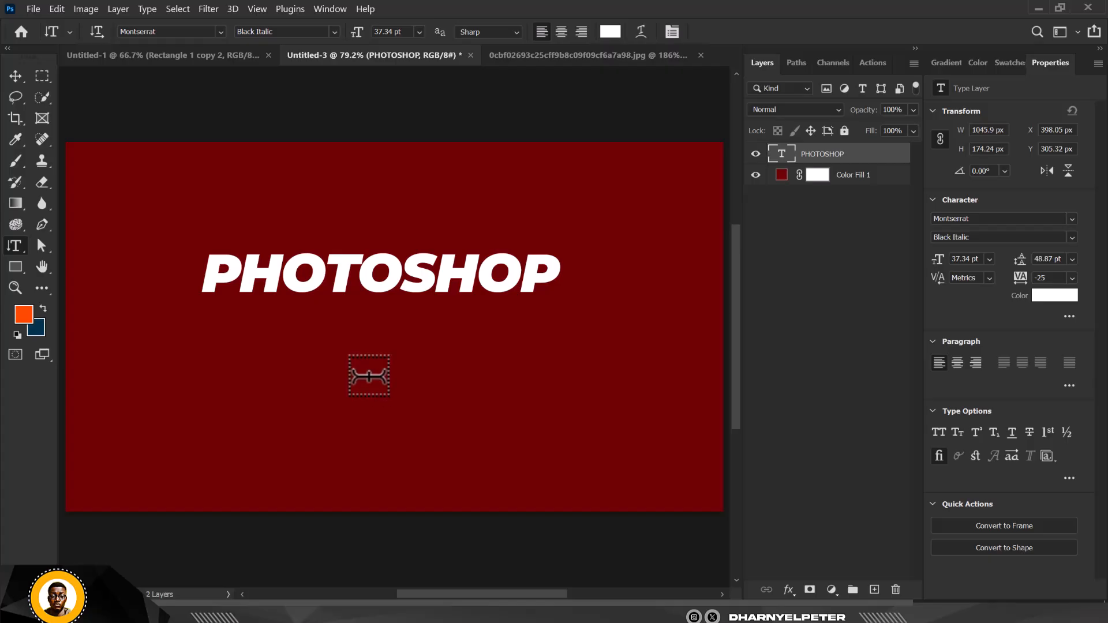
click(369, 376)
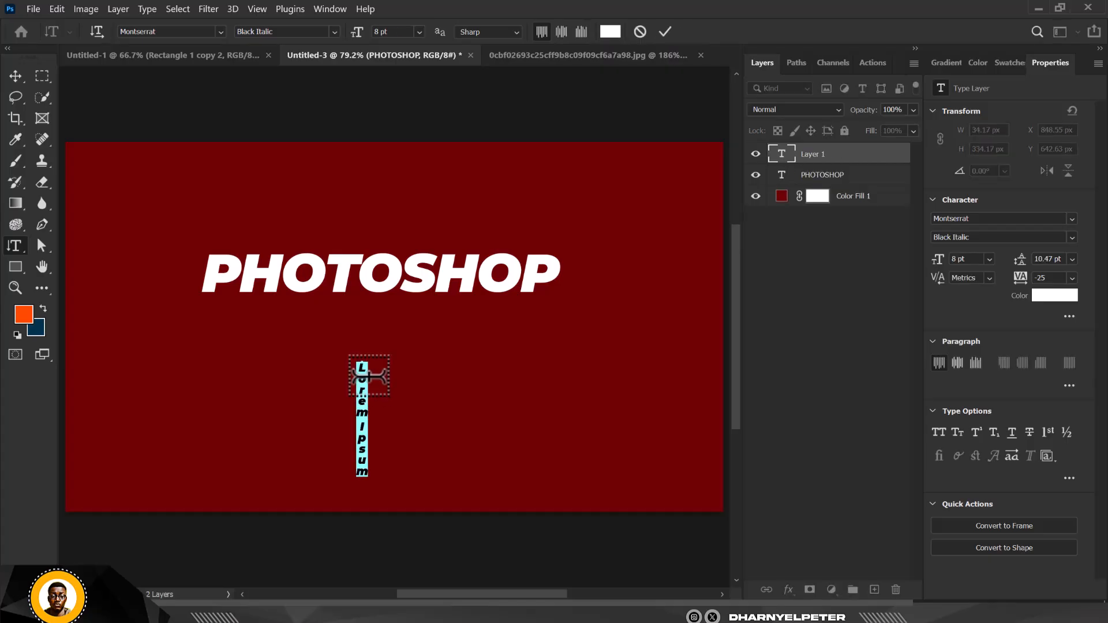
text(Photo)
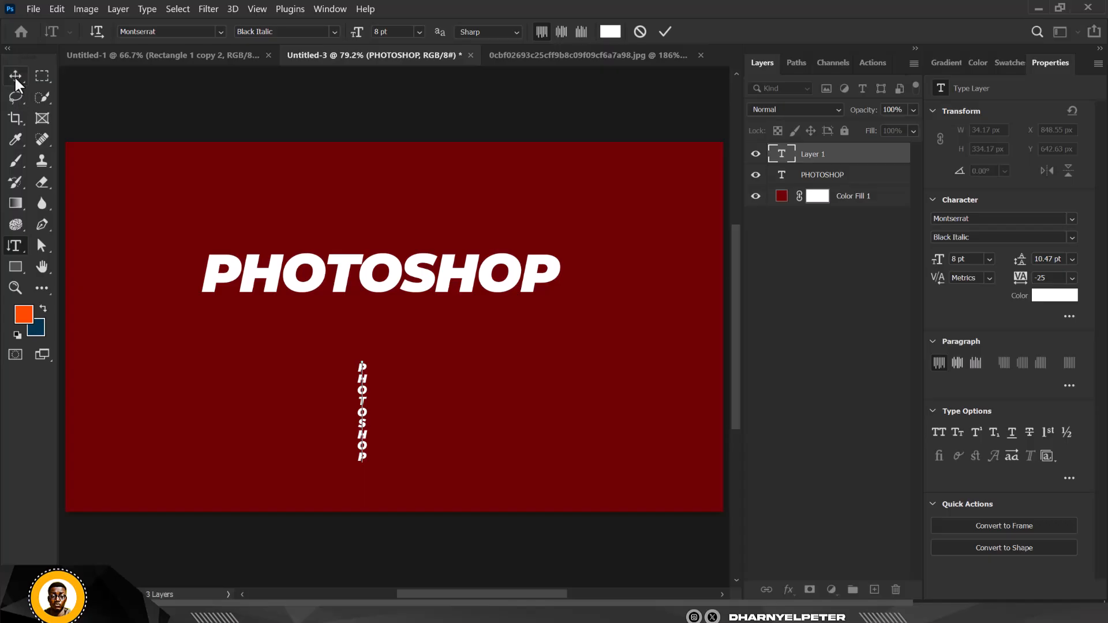
Step: Create a selection shaped like the word "PHOTOSHOP" beside the vertical text with the Horizontal Type Mask Tool
click(17, 244)
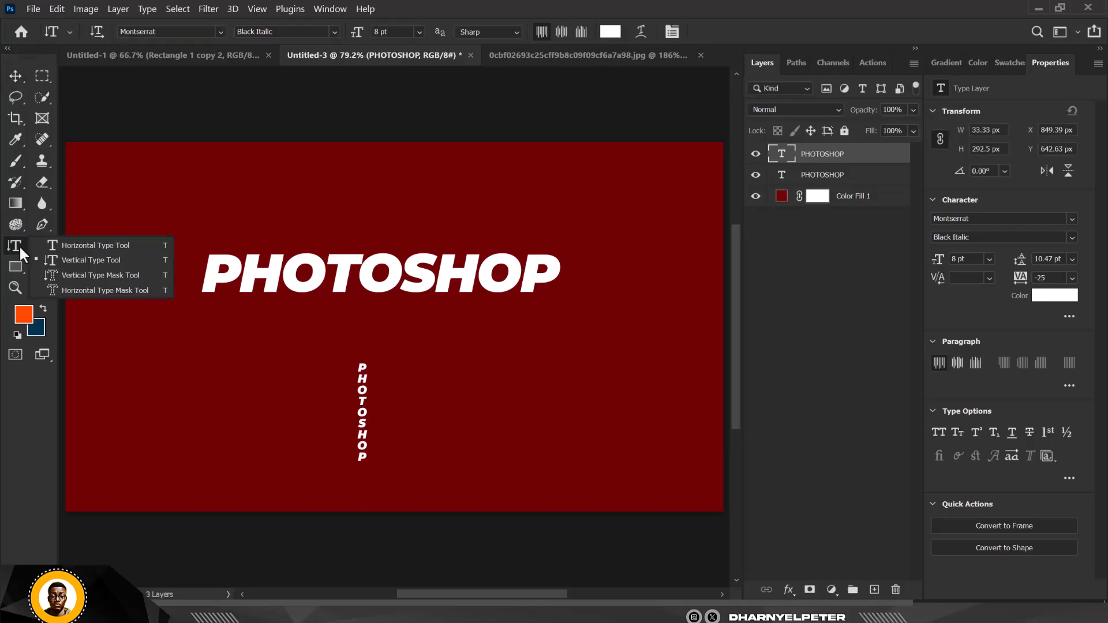
click(114, 289)
click(537, 356)
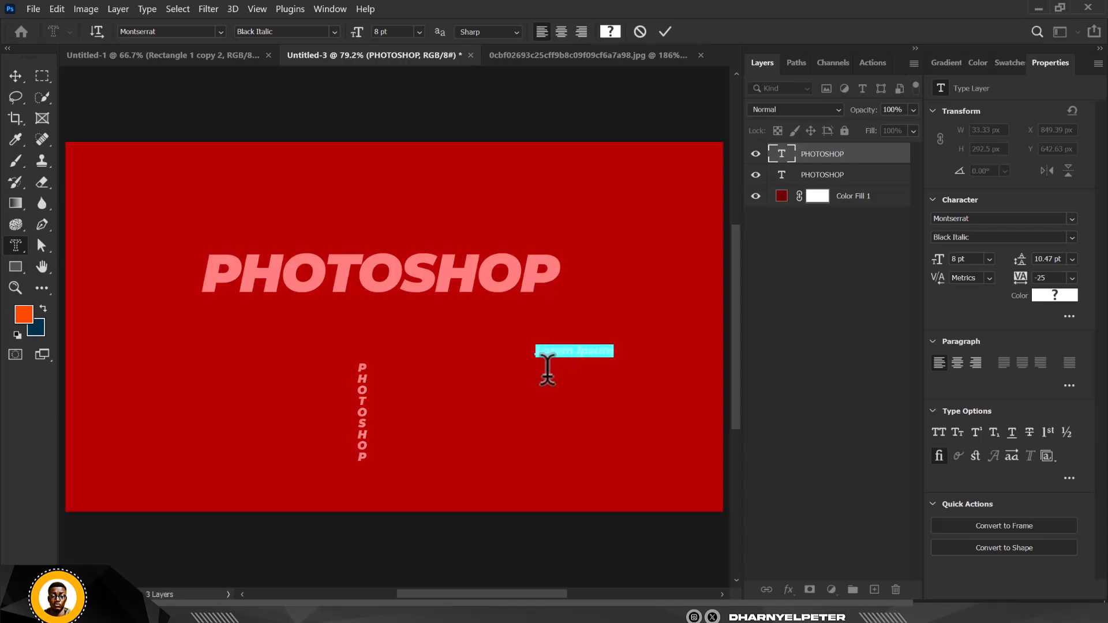
click(547, 369)
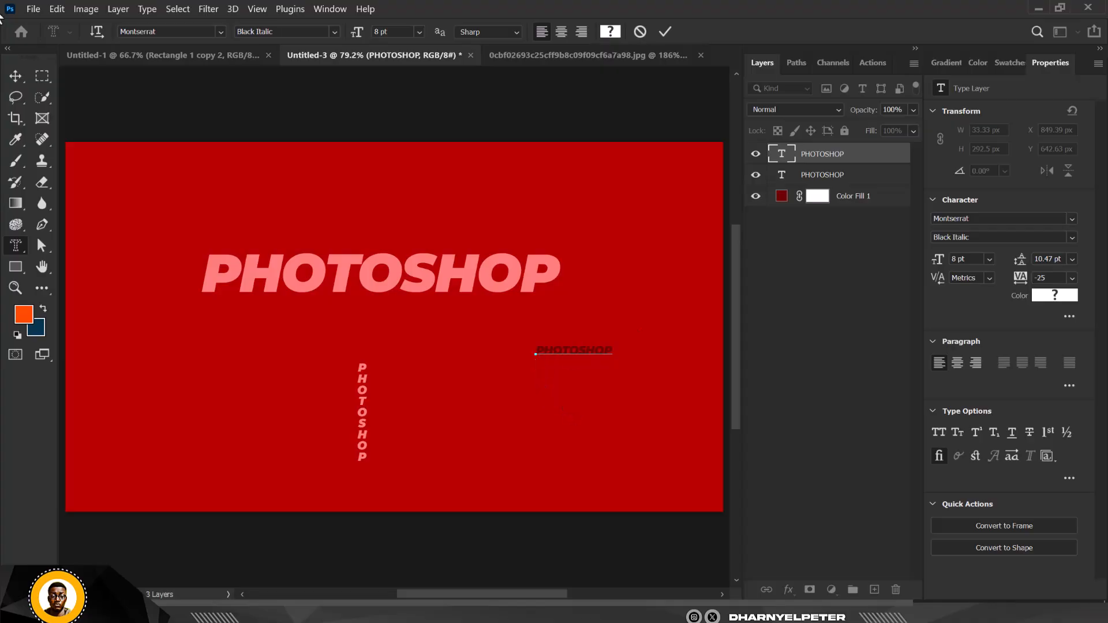
click(15, 78)
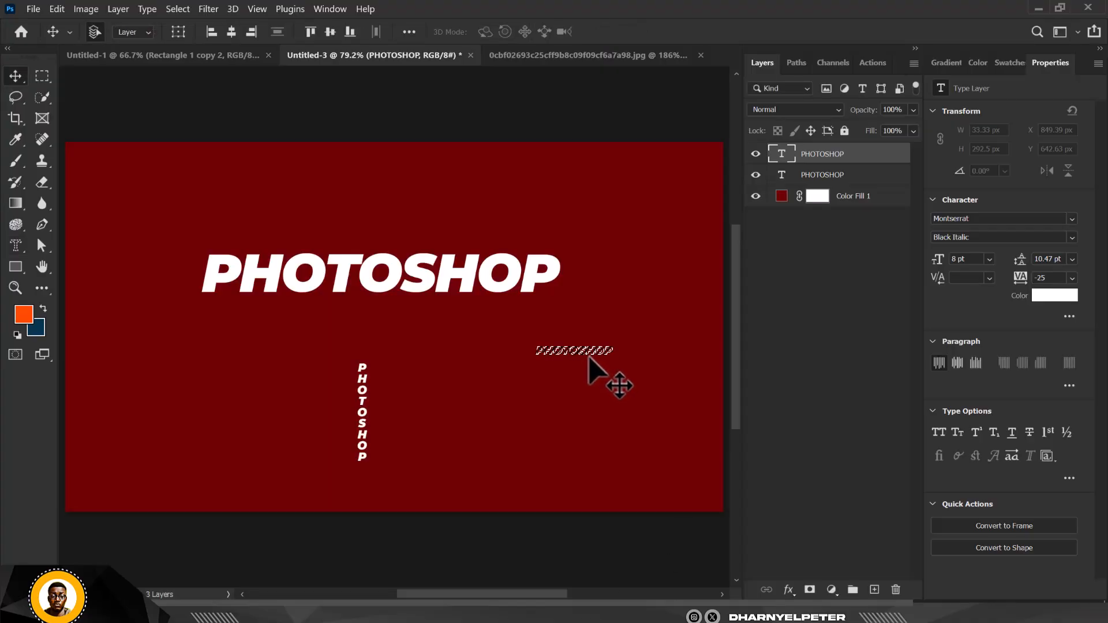
Step: Clear the text-shaped selection and reset the foreground and background colours to their defaults
scroll(589, 359, up, 10)
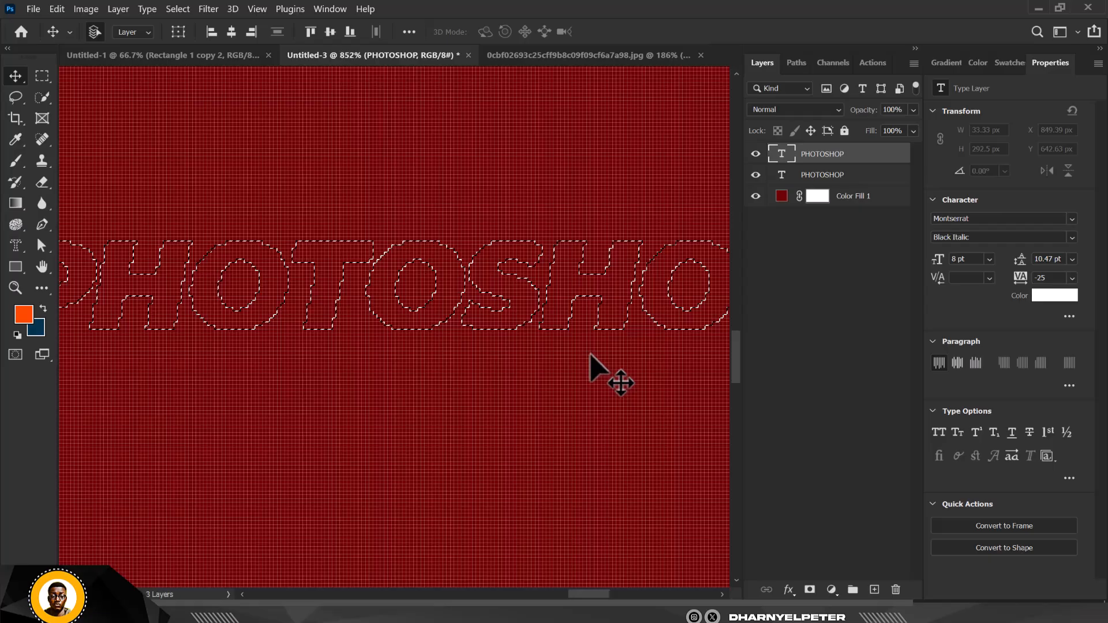
scroll(590, 356, down, 10)
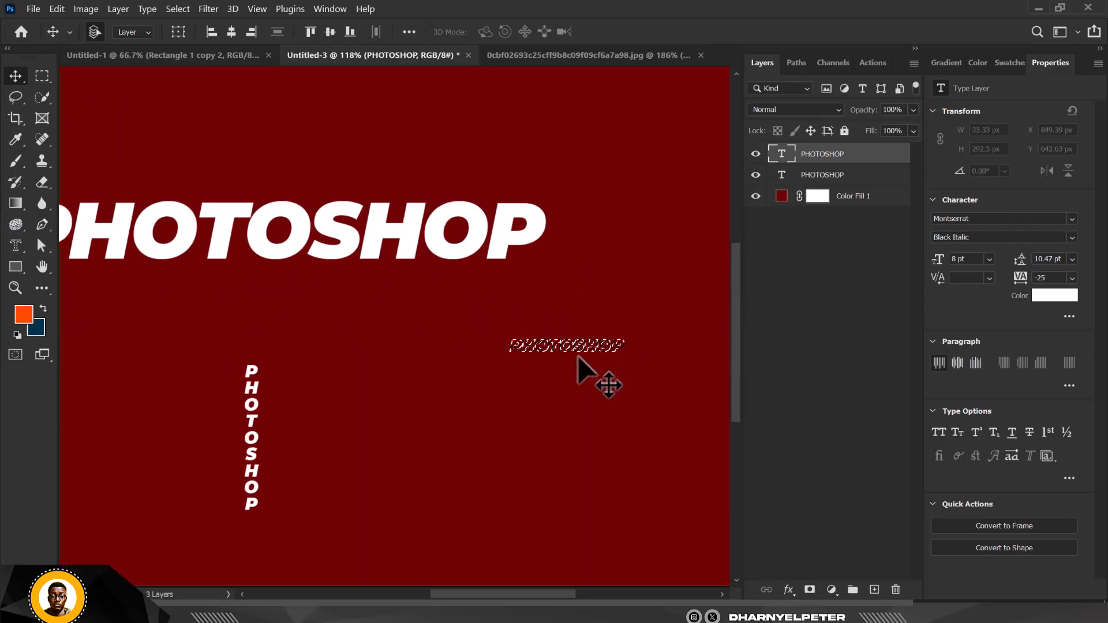
scroll(588, 356, up, 5)
scroll(579, 349, down, 2)
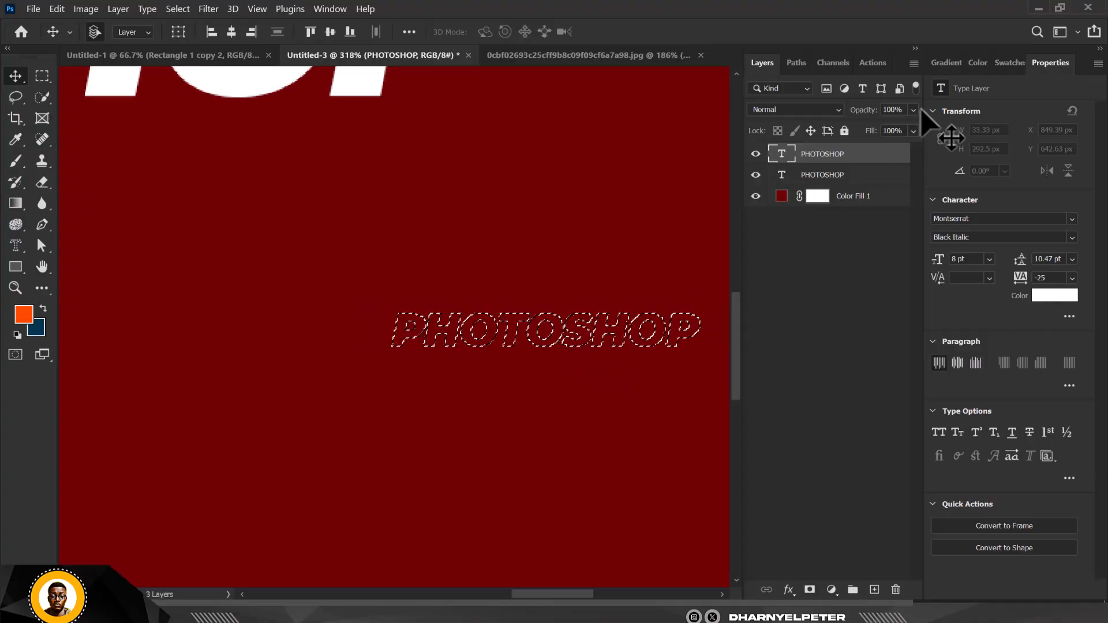
scroll(496, 347, down, 1)
scroll(496, 346, down, 3)
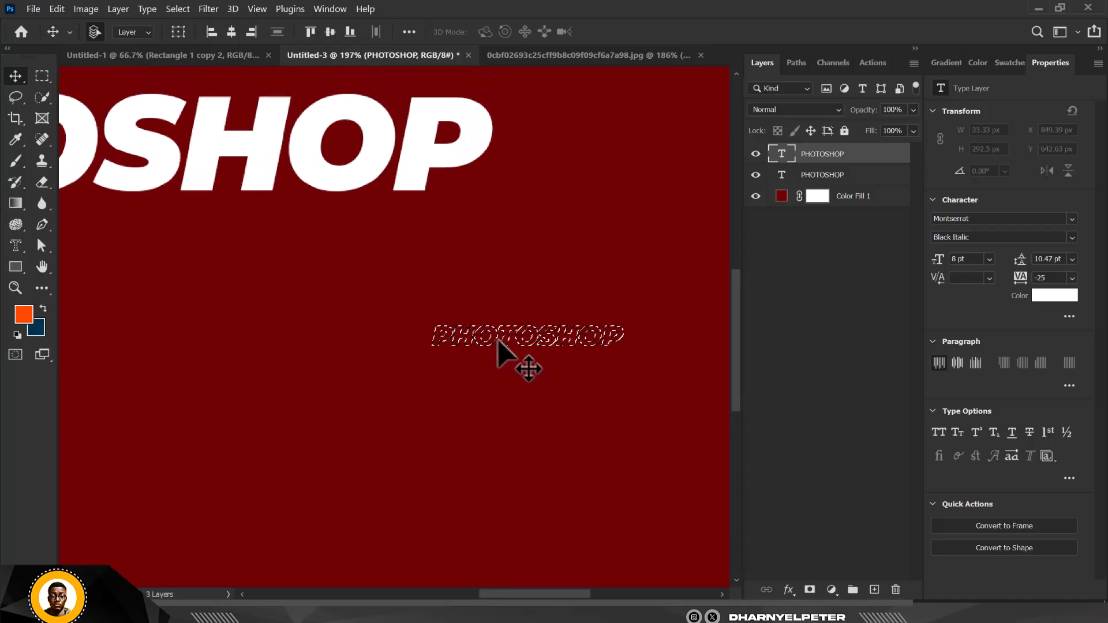
key(d)
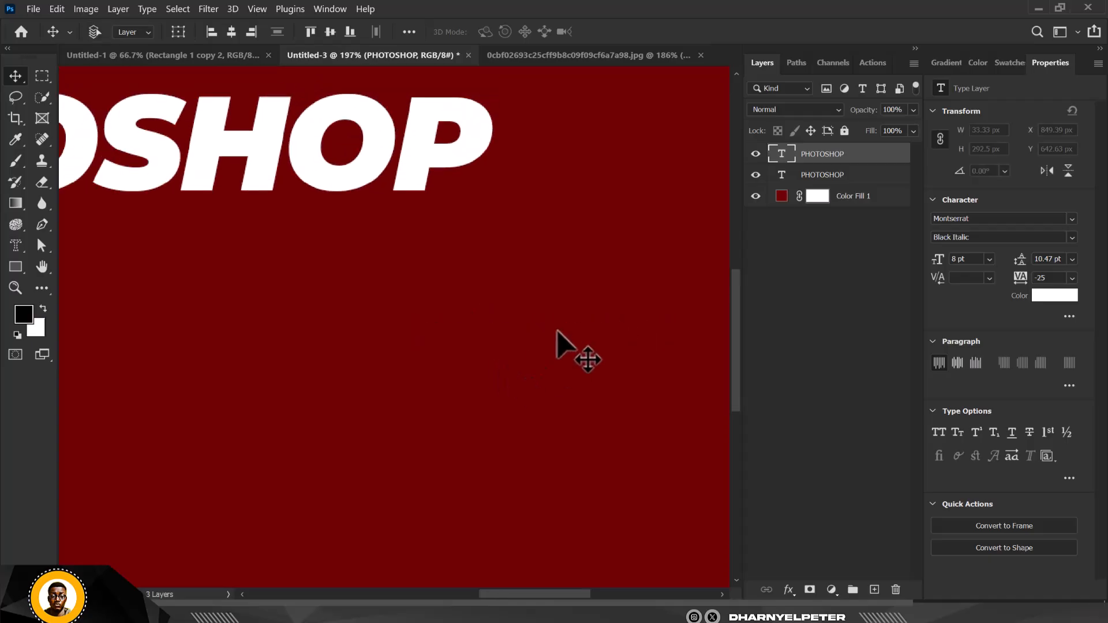
scroll(556, 329, down, 5)
scroll(378, 268, up, 3)
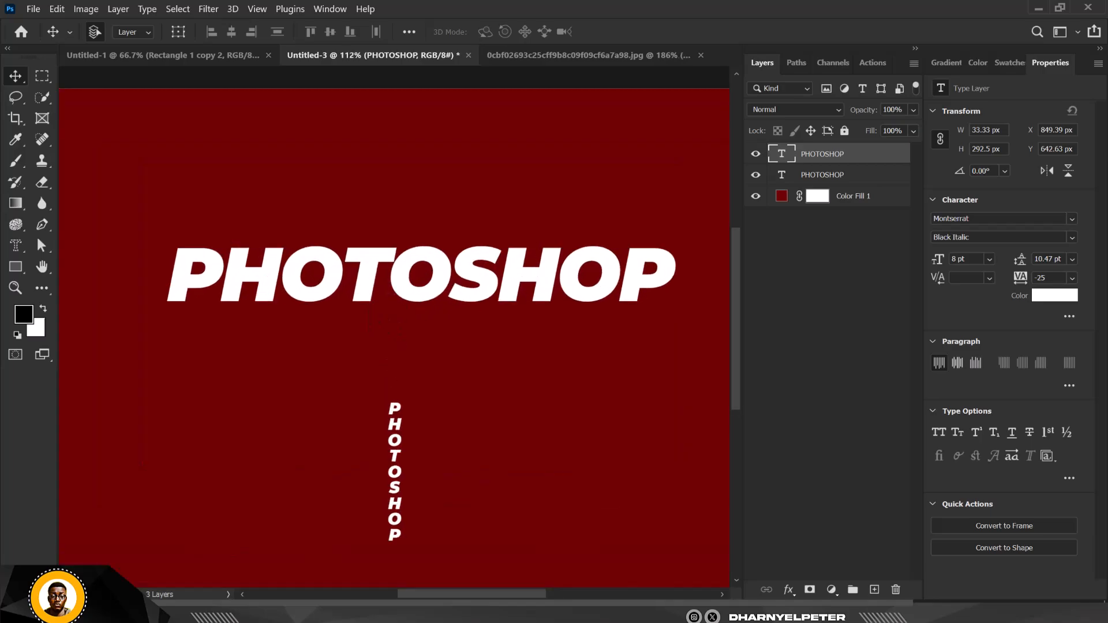
Step: Delete the horizontal and vertical PHOTOSHOP text layers together
click(21, 247)
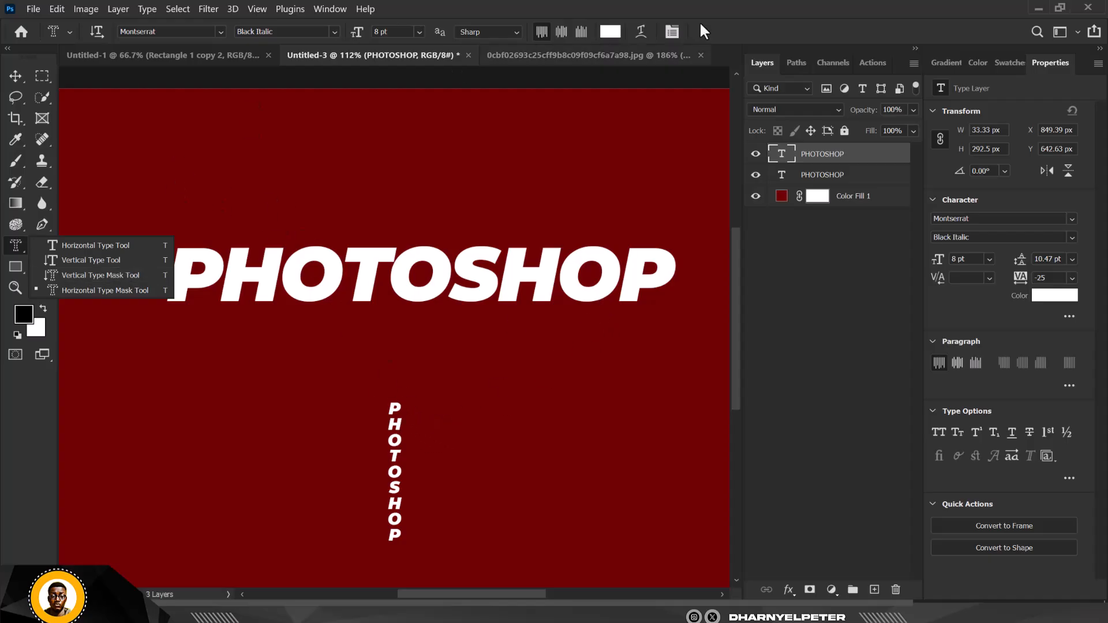
click(14, 76)
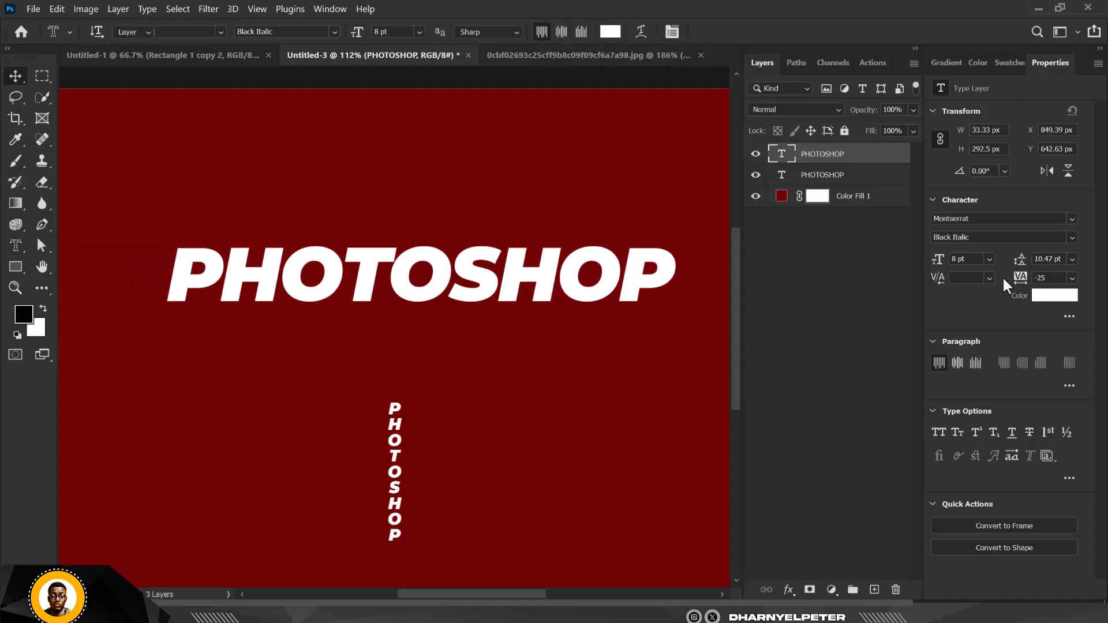
shift+click(833, 176)
key(Delete)
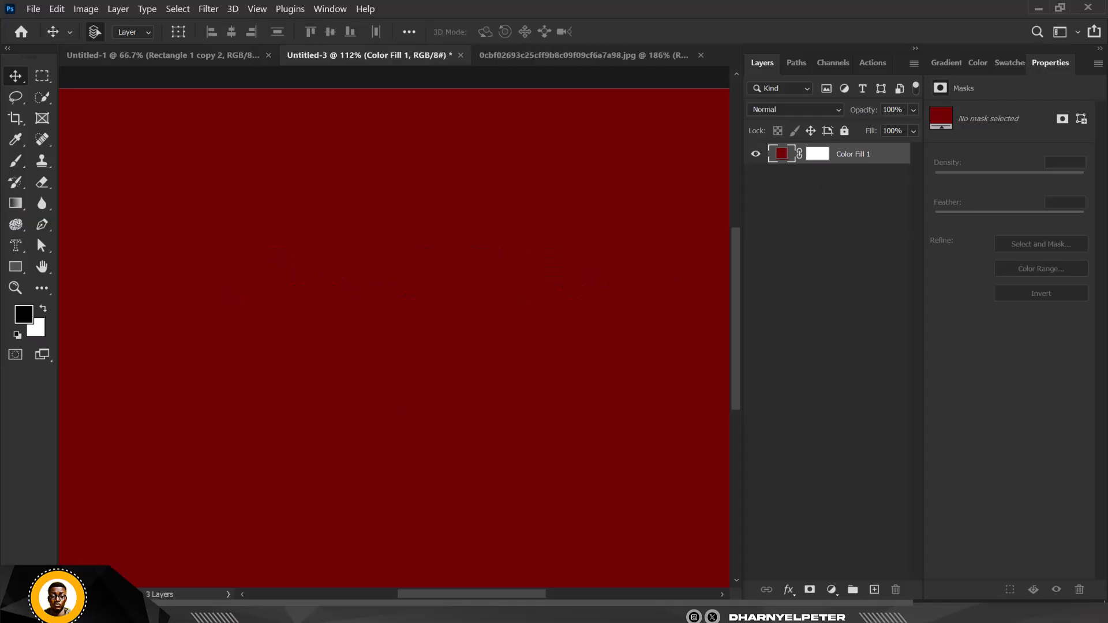
click(17, 263)
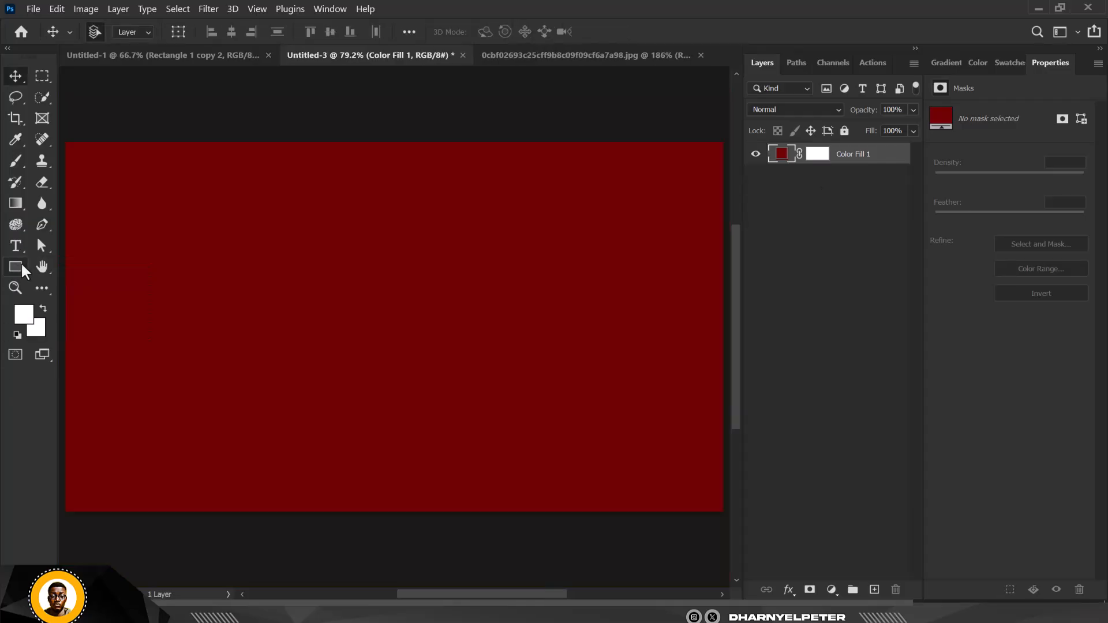
click(21, 266)
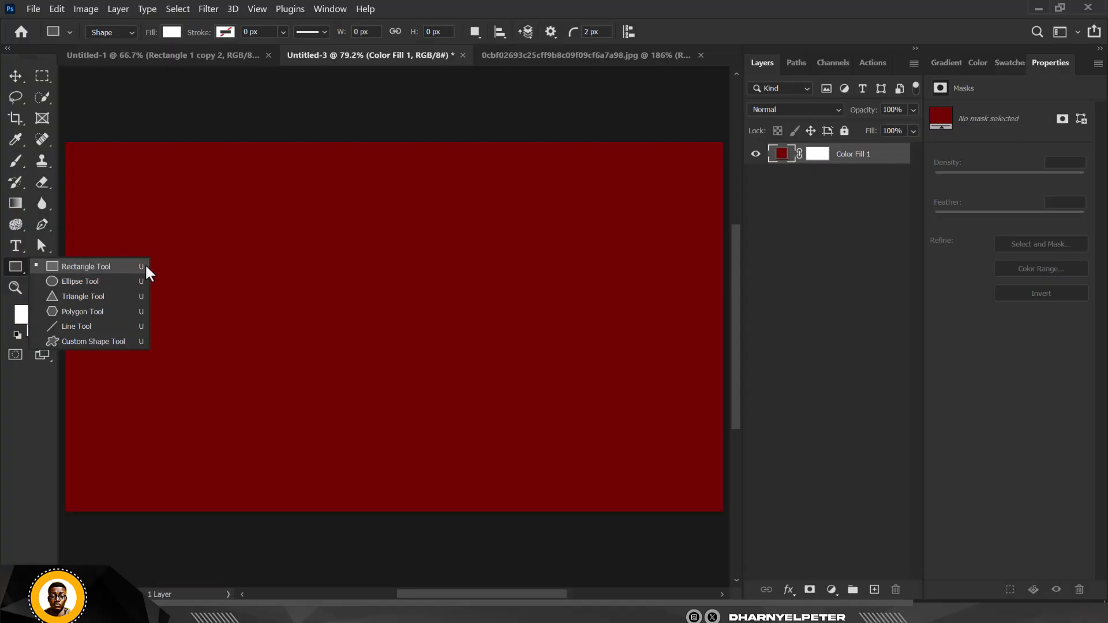
click(48, 232)
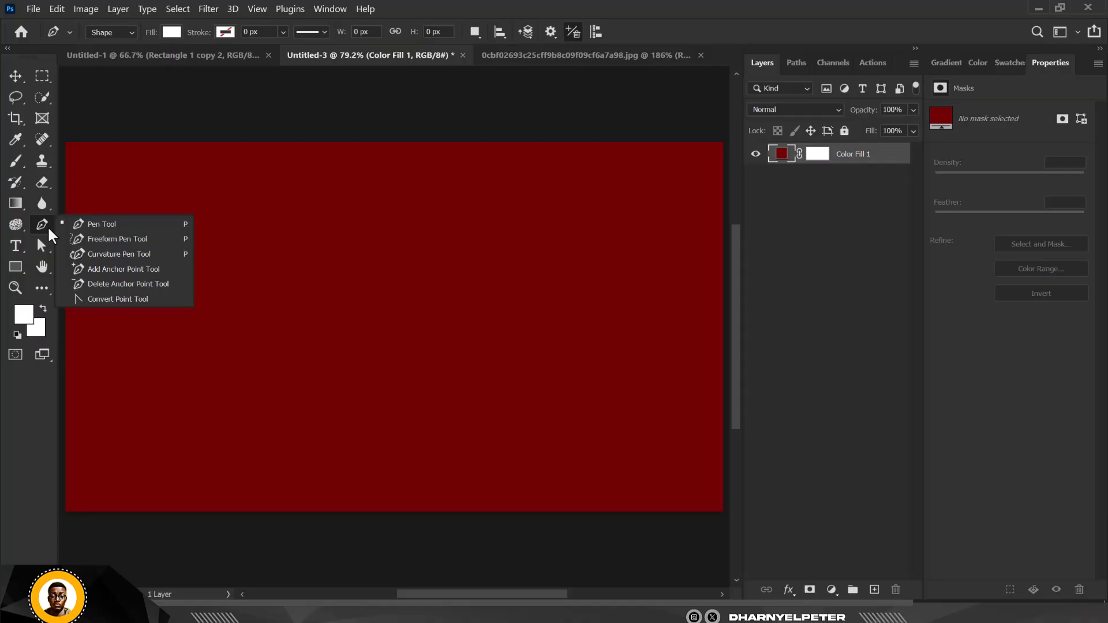
click(49, 229)
click(49, 233)
click(43, 246)
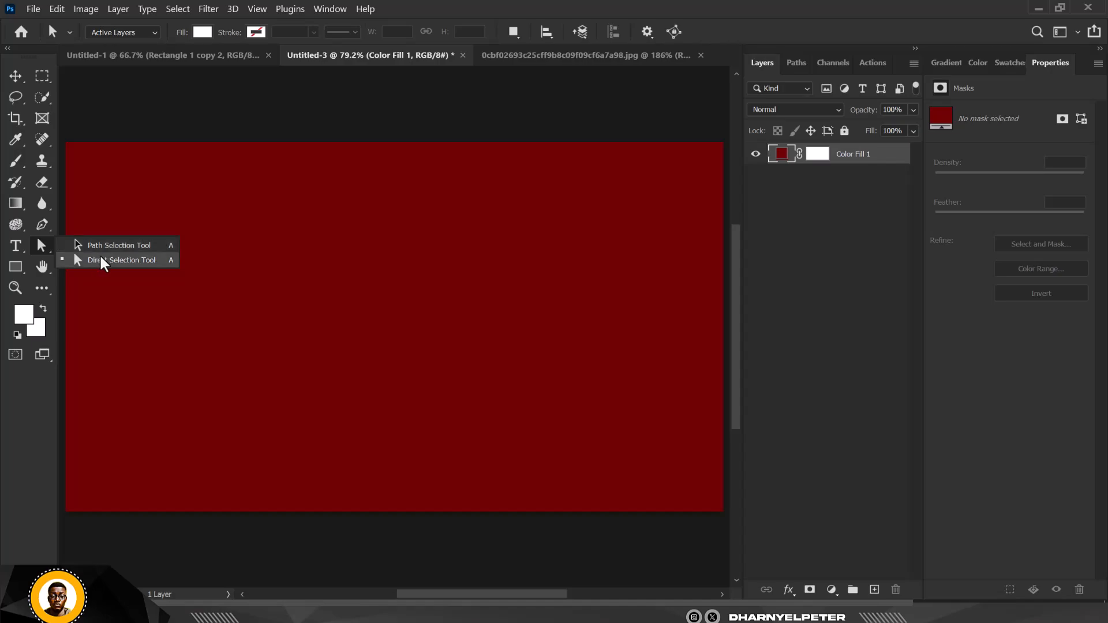
click(17, 267)
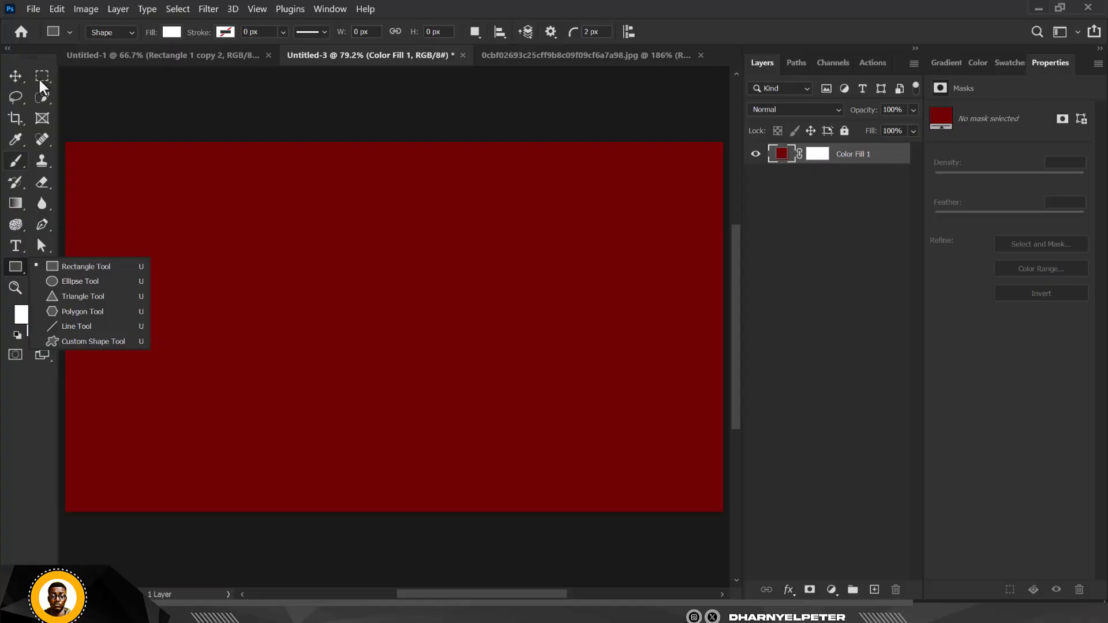
click(21, 72)
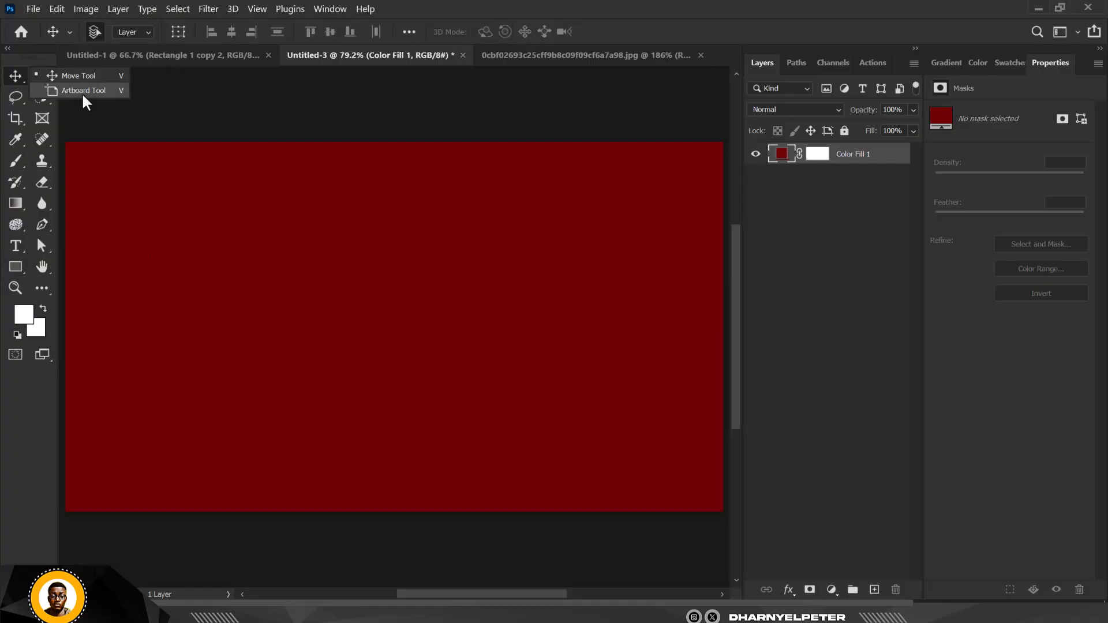
Step: Draw a white rectangle of about 1292 by 395 px with the Rectangle Tool and round its four corners to about 197 px
click(16, 267)
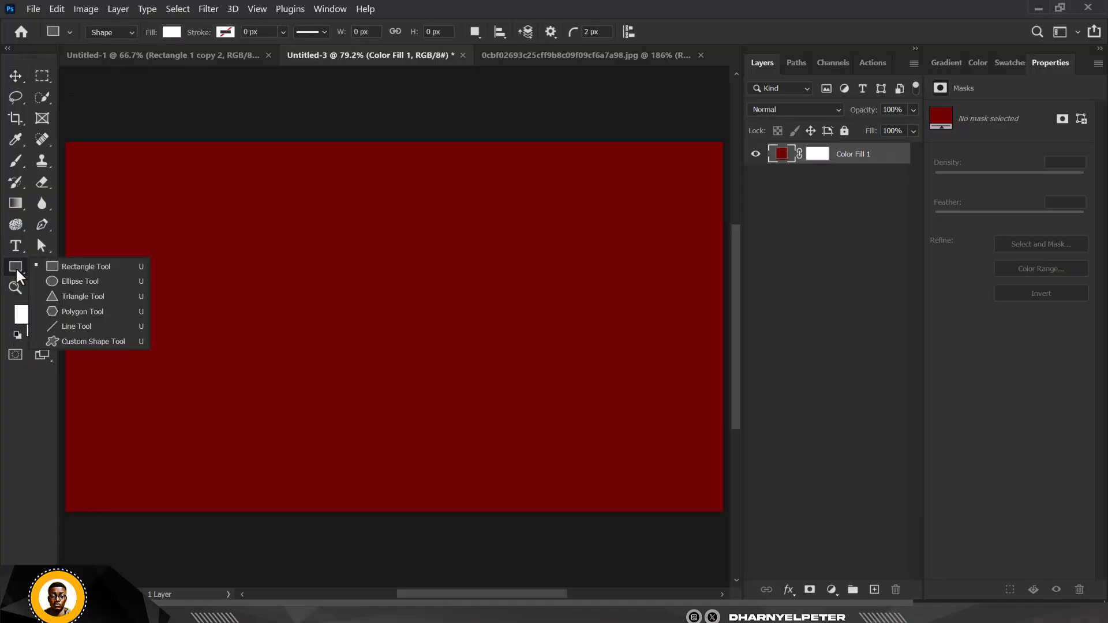
click(60, 266)
drag(164, 255, 606, 391)
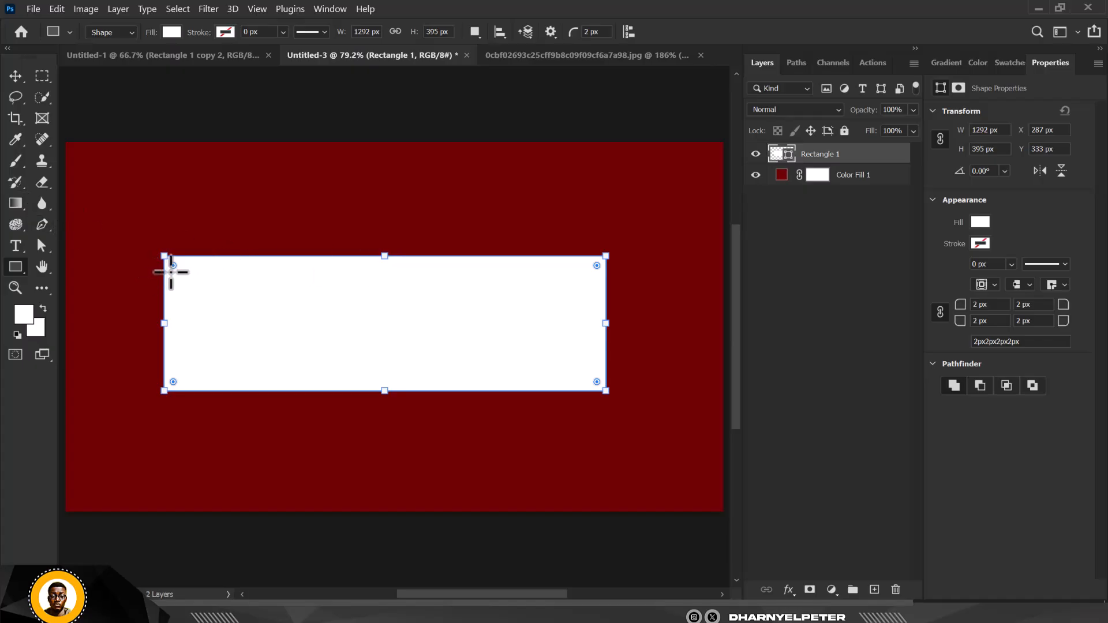
drag(173, 270, 264, 304)
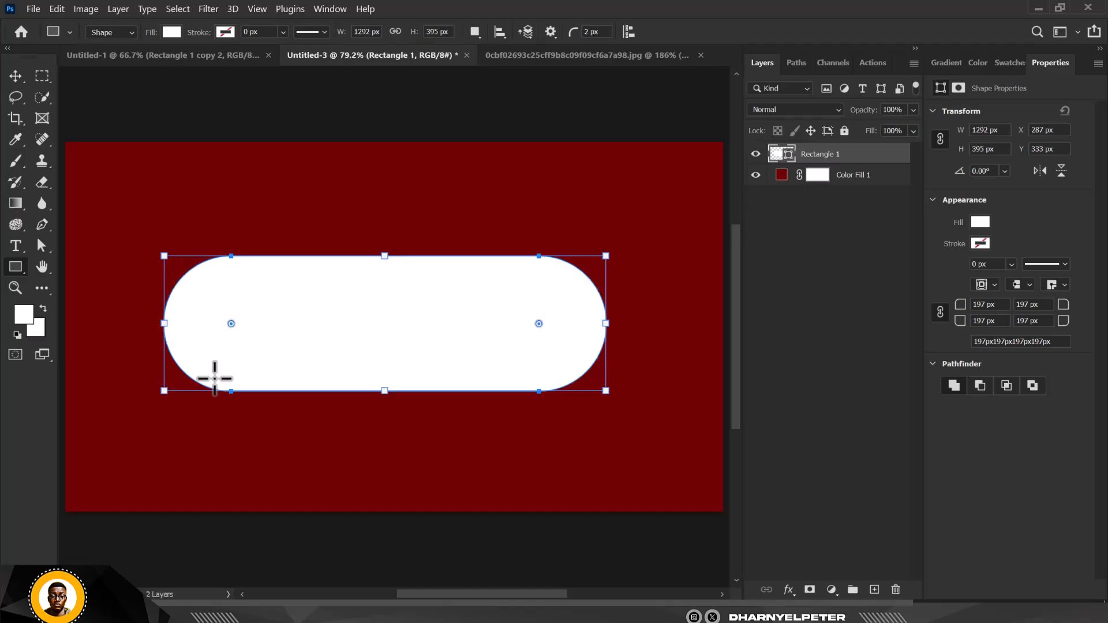
Step: Undo the uniform corner rounding, then round only the rectangle's upper-left corner to about 332 px and its lower-right corner to about 393 px
key(ctrl+z)
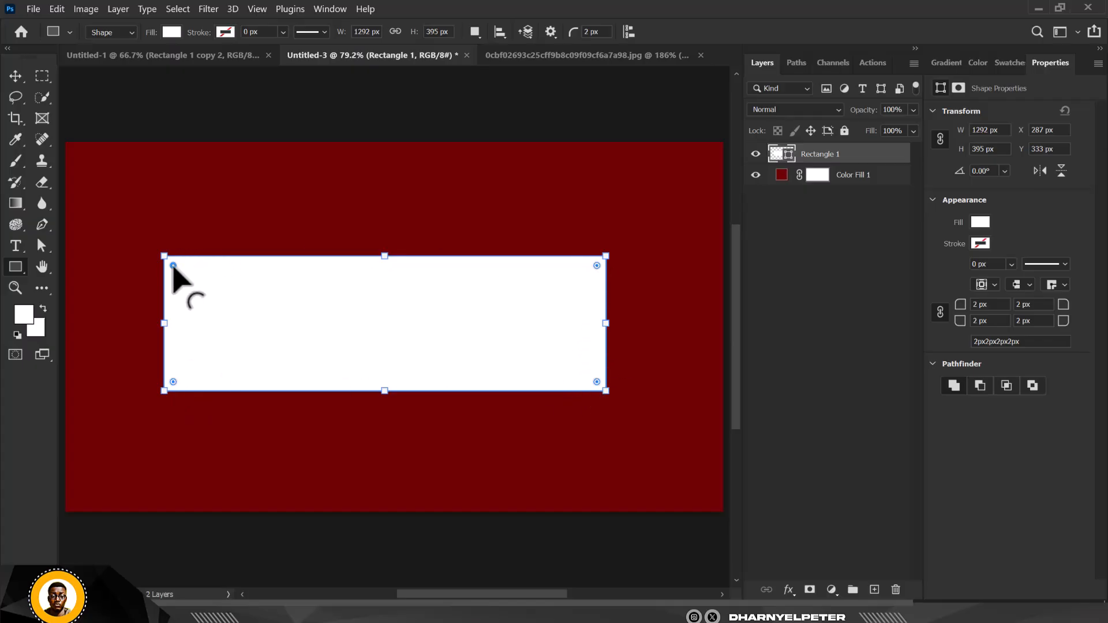
drag(174, 266, 287, 310)
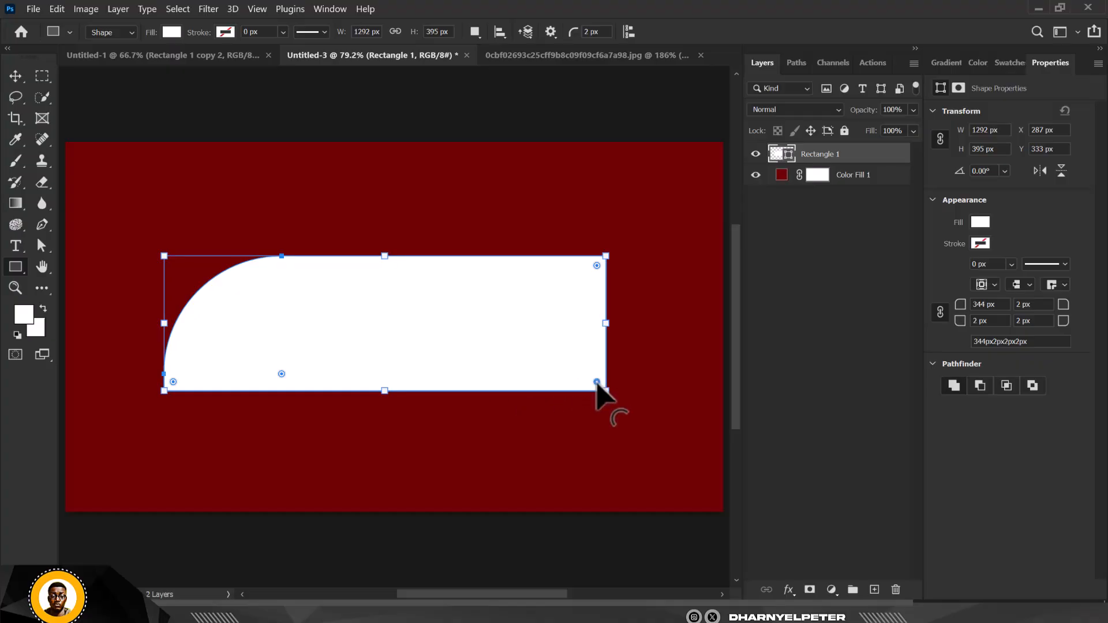
drag(597, 382, 470, 378)
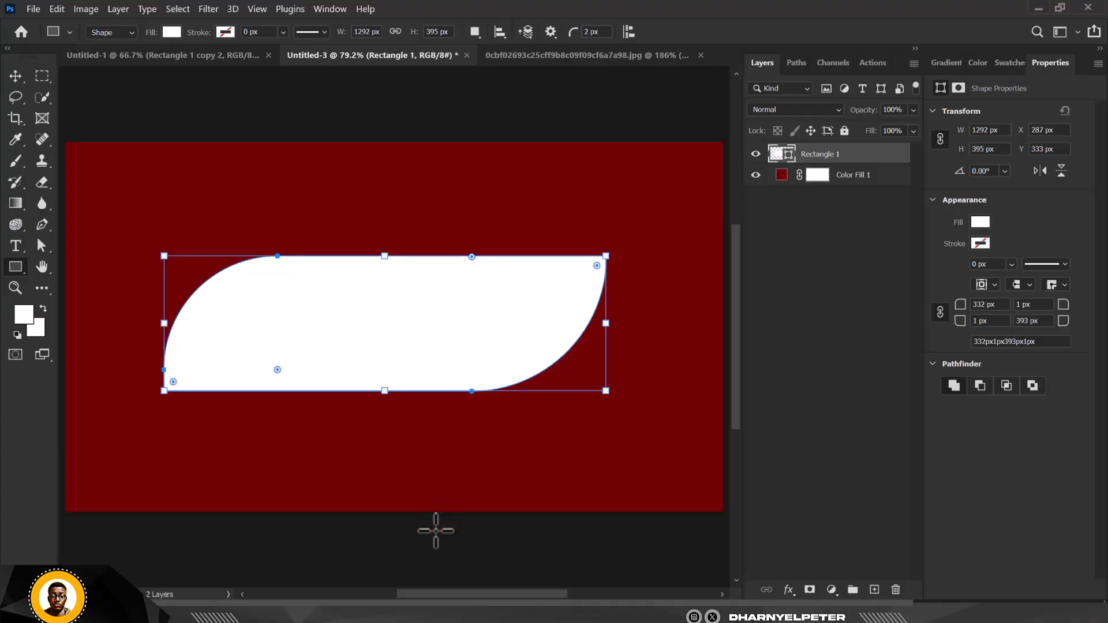
Step: Move the white rounded rectangle slightly upward on the canvas and delete its layer
click(14, 77)
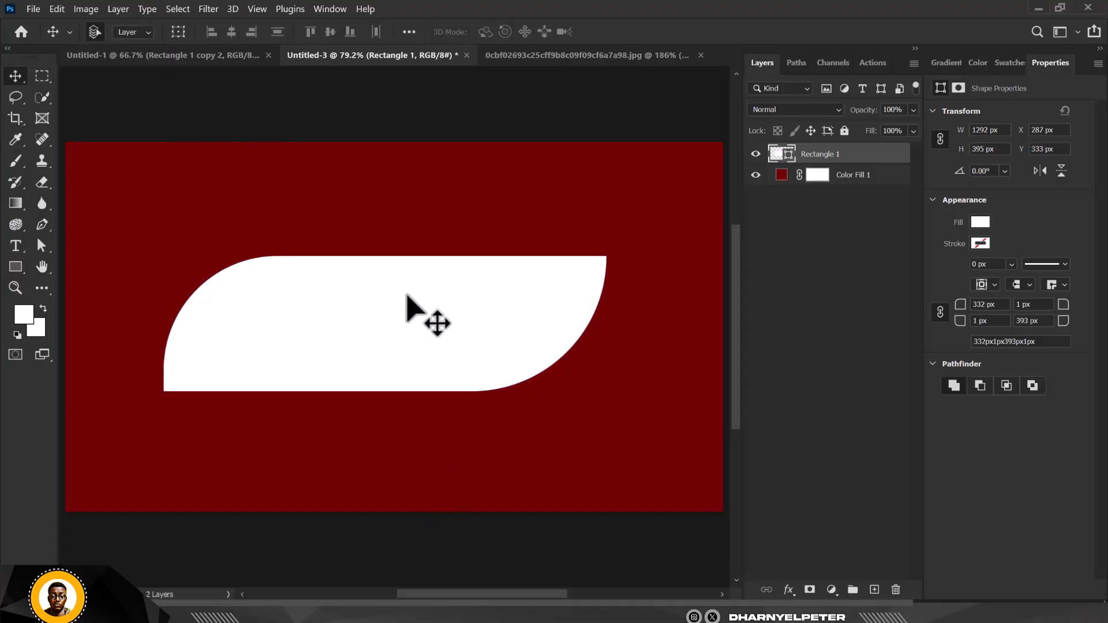
mouse_move(406, 299)
mouse_down()
mouse_move(462, 317)
mouse_move(408, 265)
mouse_move(415, 314)
mouse_move(414, 296)
mouse_up()
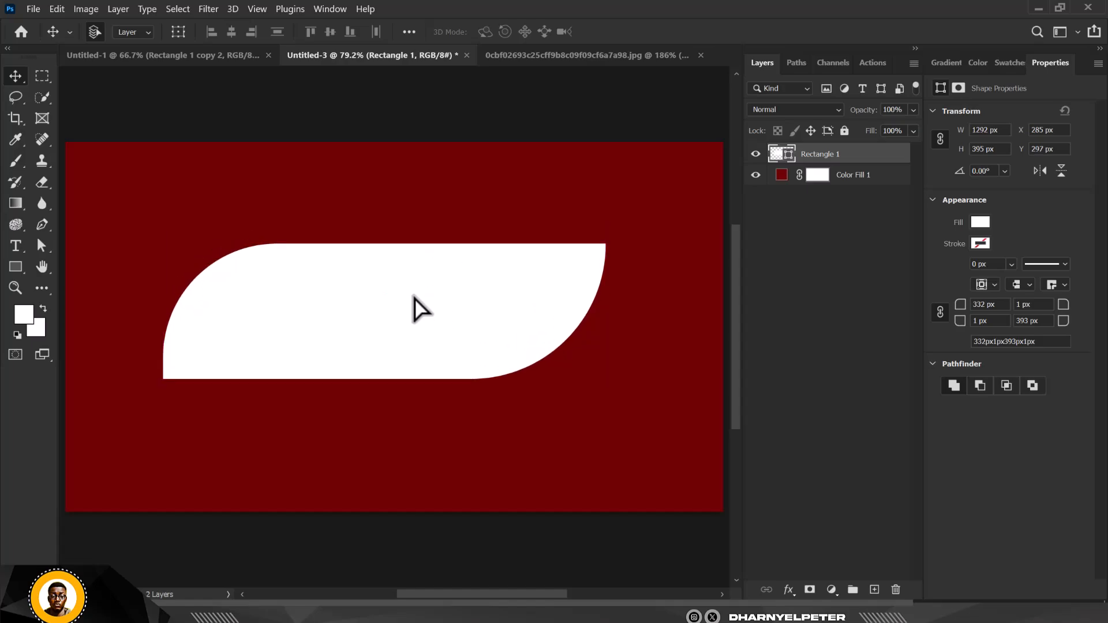
key(Delete)
Step: Try the Ellipse Tool with a 614 px circle, an 832 by 515 px ellipse and a 553 px circle, undoing each one
click(15, 267)
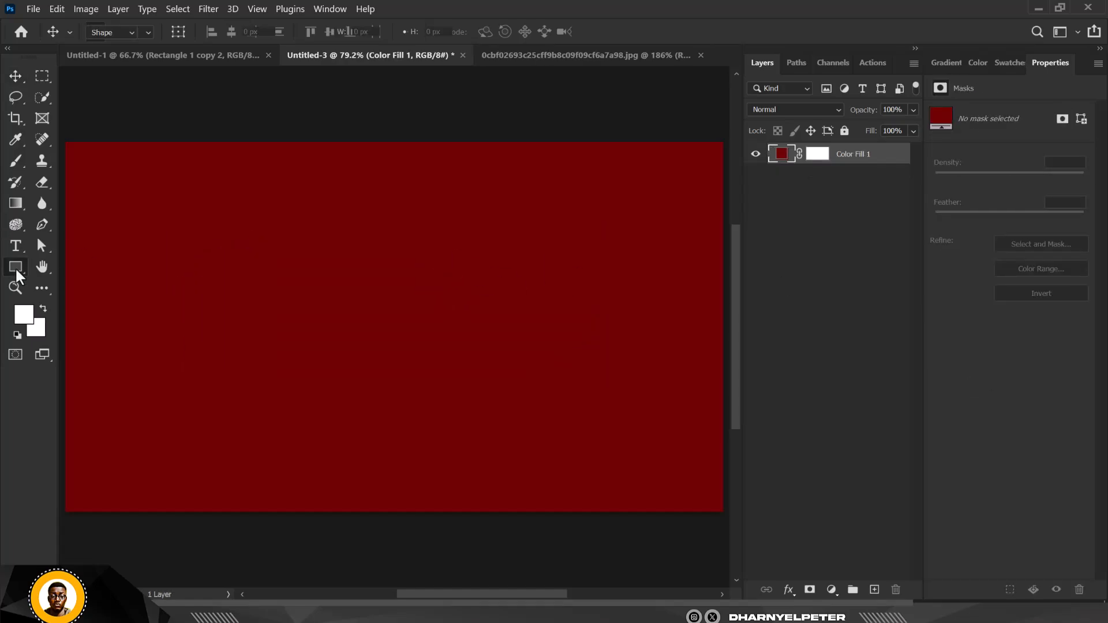
click(124, 282)
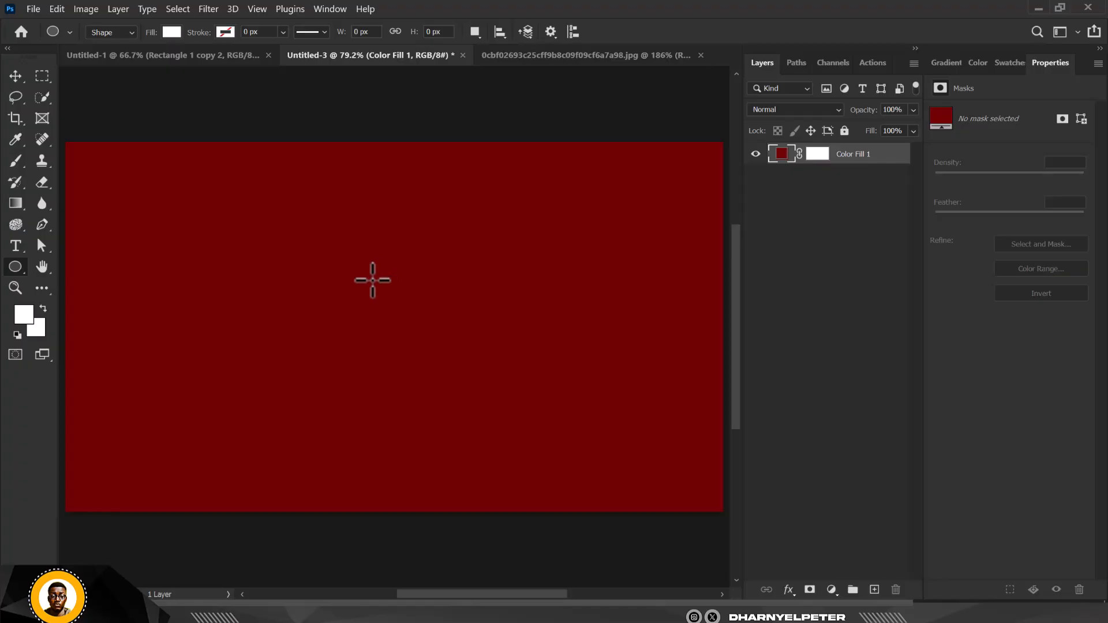
drag(324, 231, 583, 439)
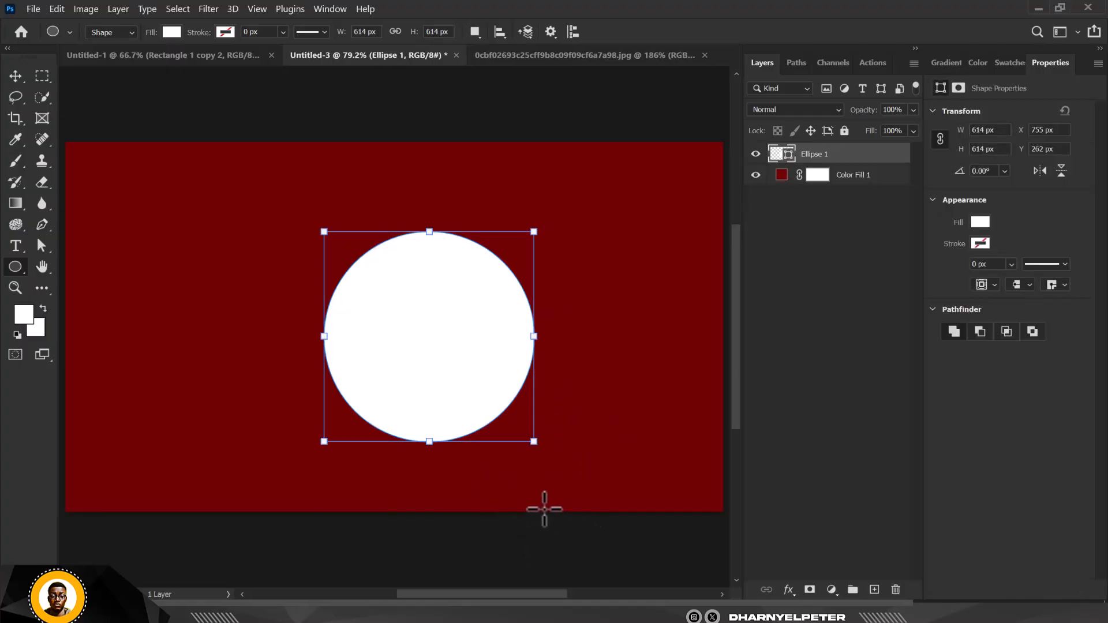
key(ctrl+z)
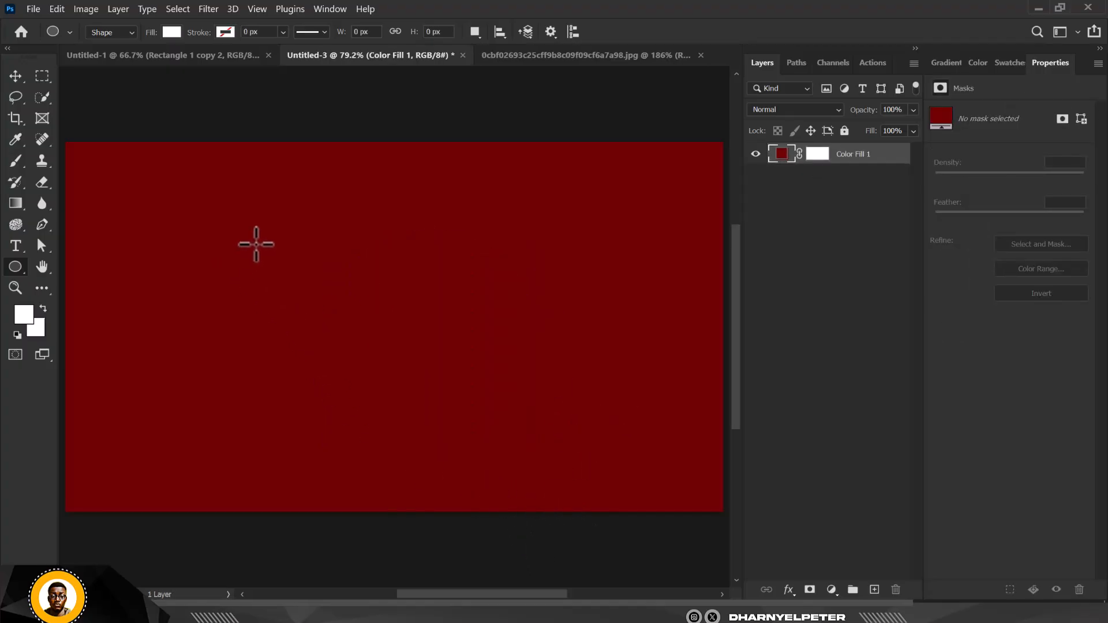
drag(254, 239, 540, 416)
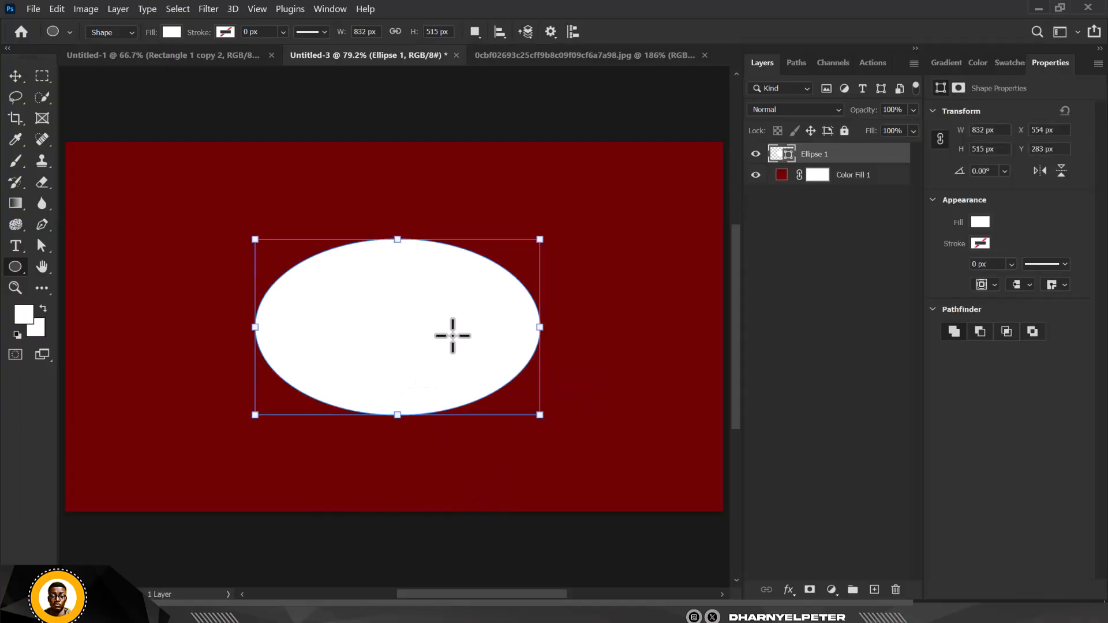
key(ctrl+z)
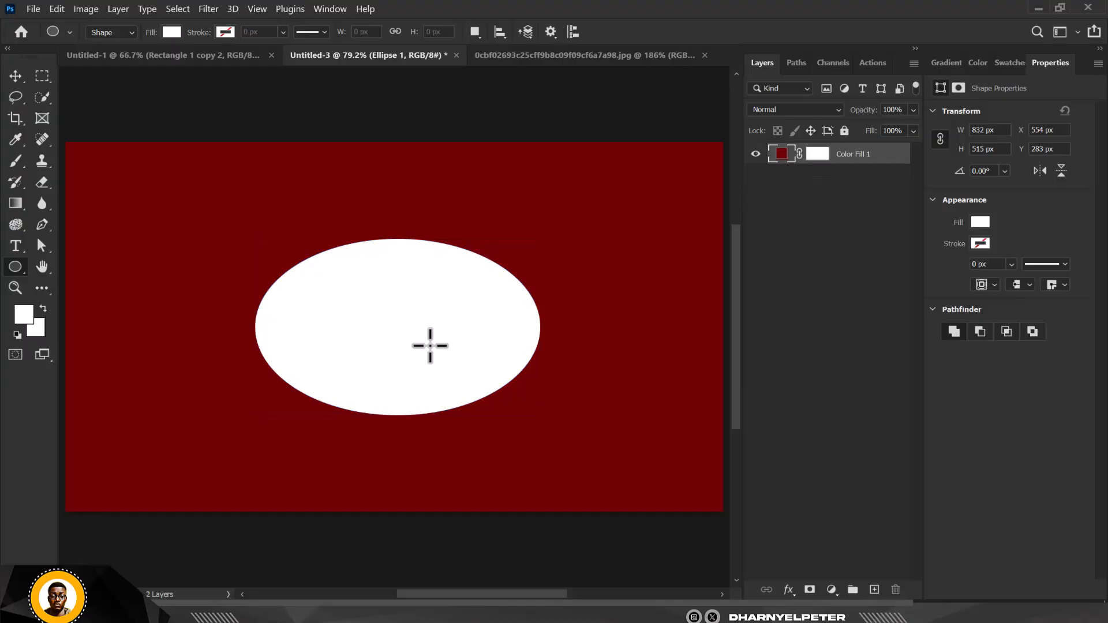
drag(341, 240, 532, 470)
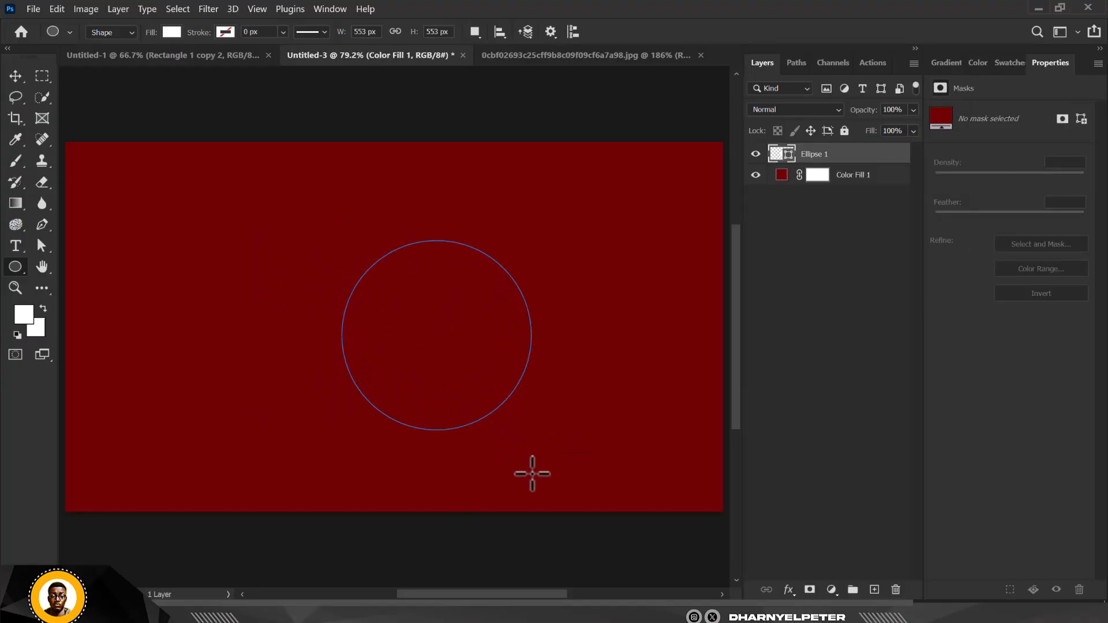
key(ctrl+z)
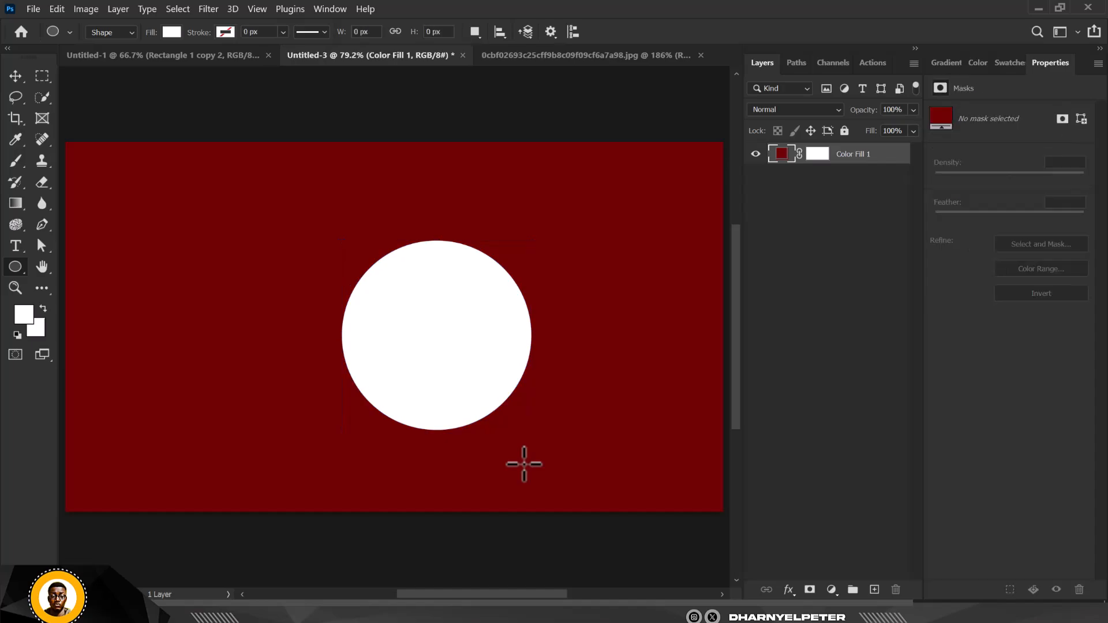
Step: Draw a white triangle of about 348 by 302 px near the middle of the canvas with the Triangle Tool
right_click(15, 269)
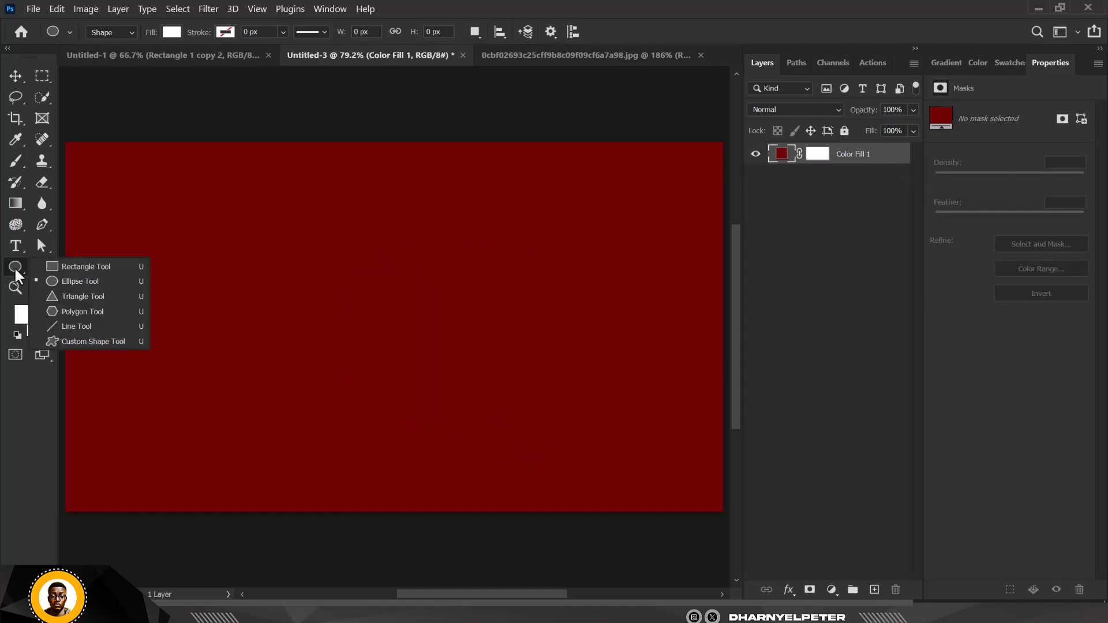
click(279, 280)
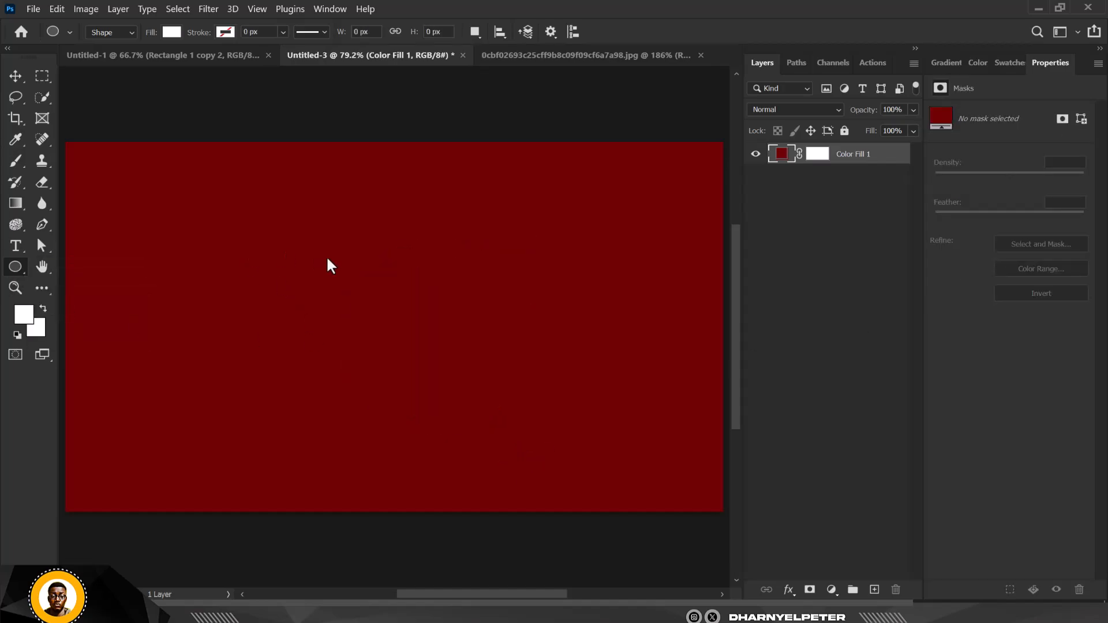
key(shift+u)
drag(350, 247, 482, 445)
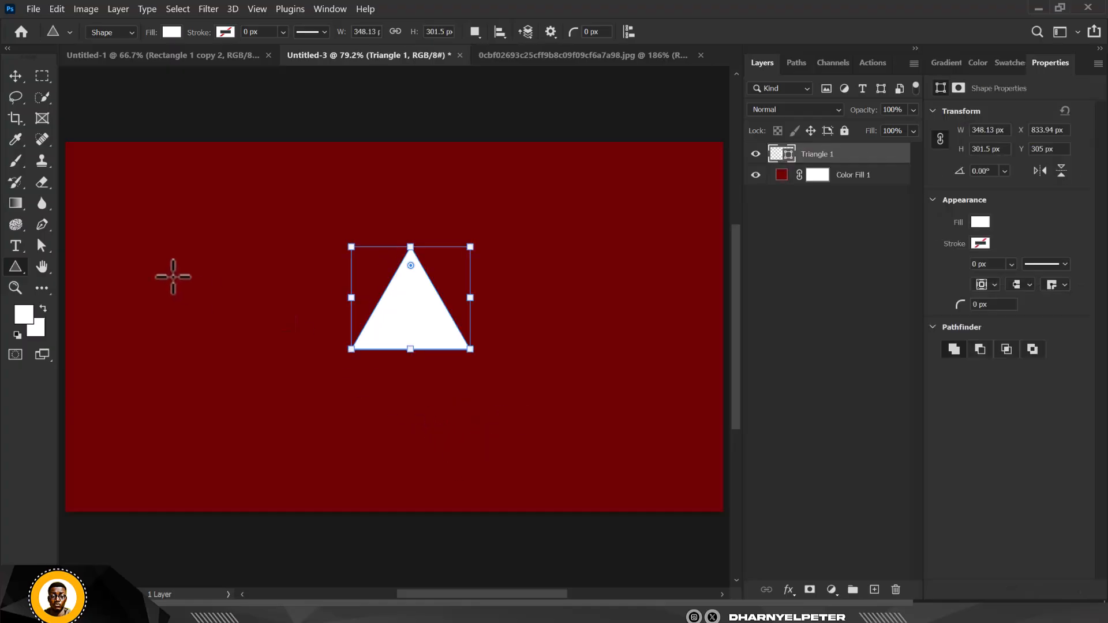
Step: Draw a five-sided polygon of about 305 by 290 px beside the triangle with the Polygon Tool and raise its number of sides to 45
right_click(13, 270)
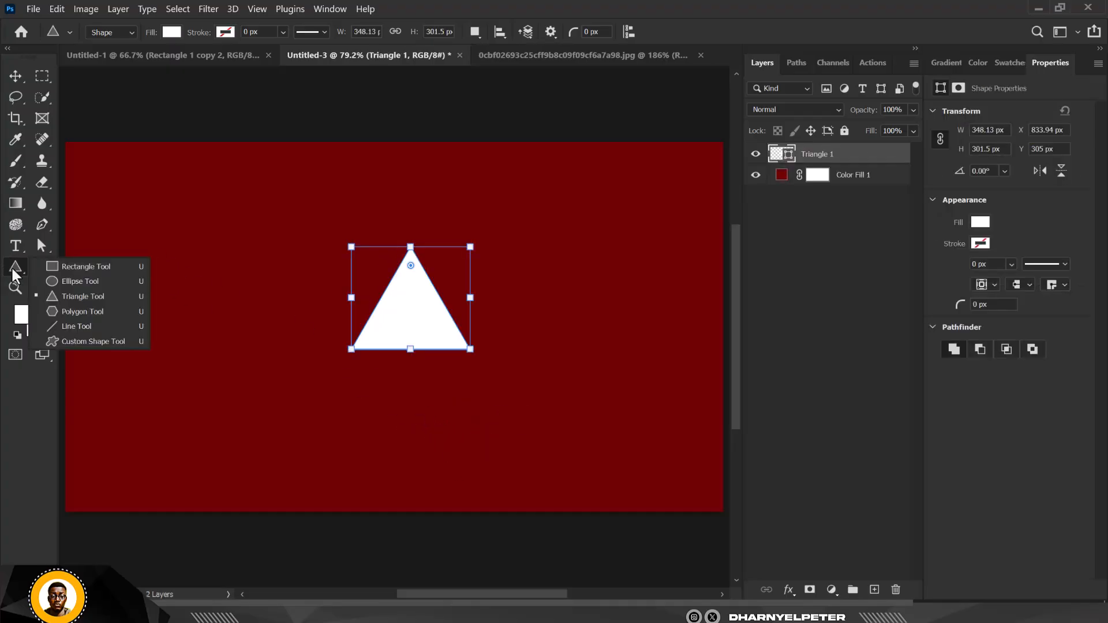
click(149, 315)
key(shift+u)
drag(151, 286, 259, 439)
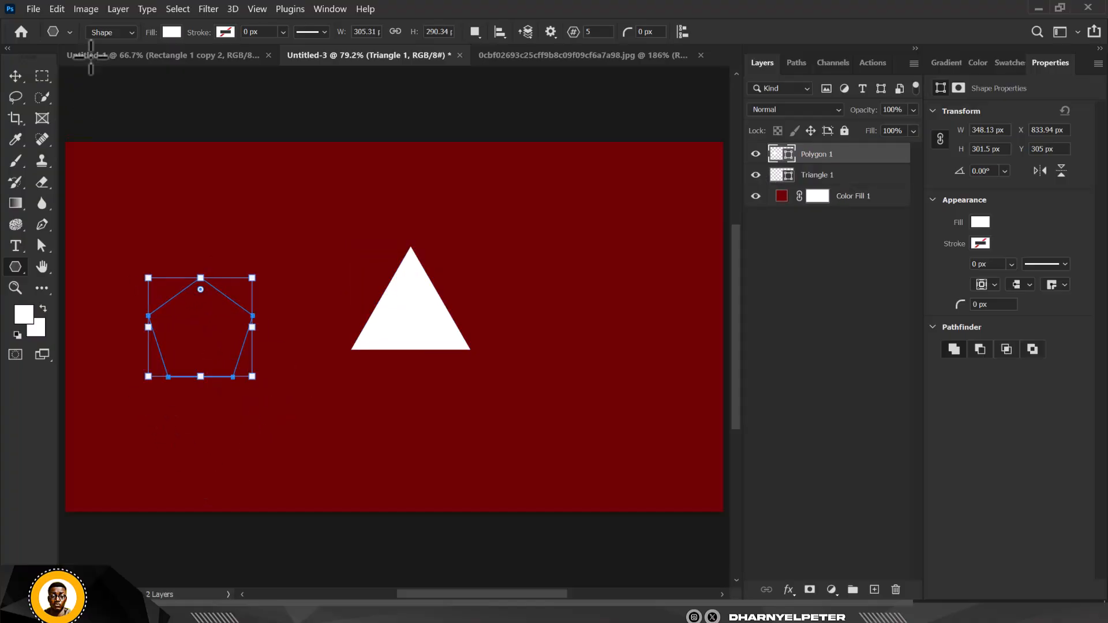
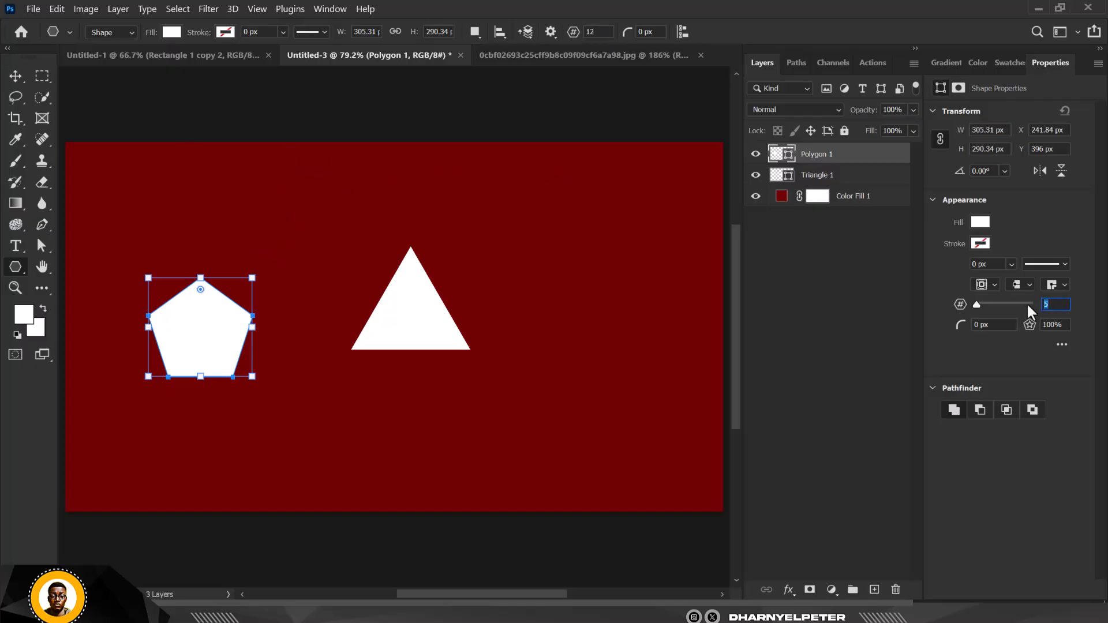
key(Return)
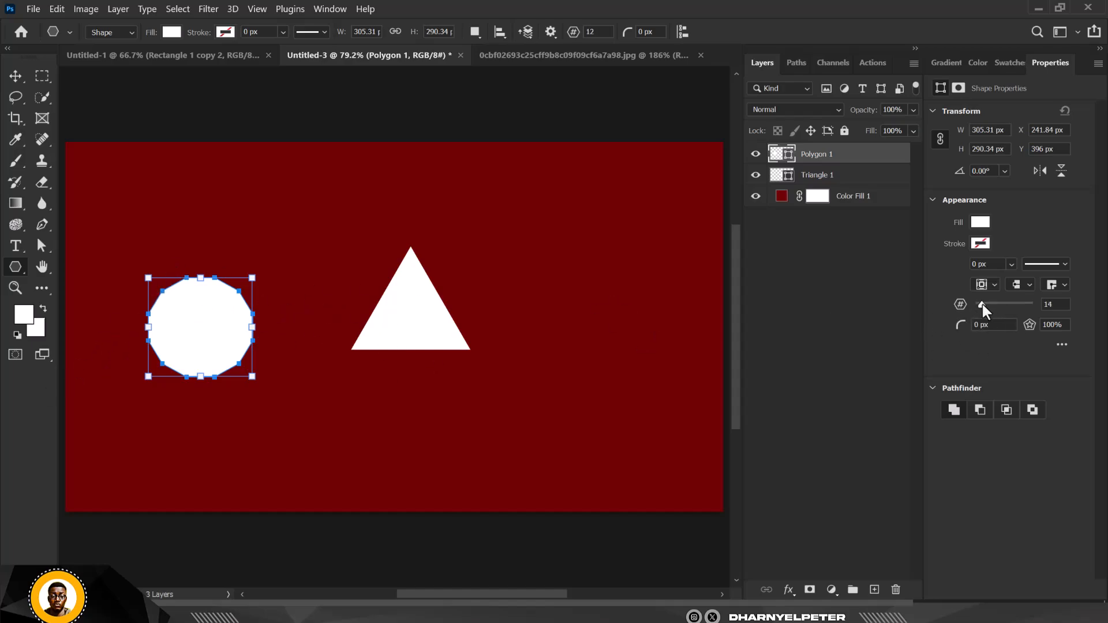
drag(982, 303, 999, 306)
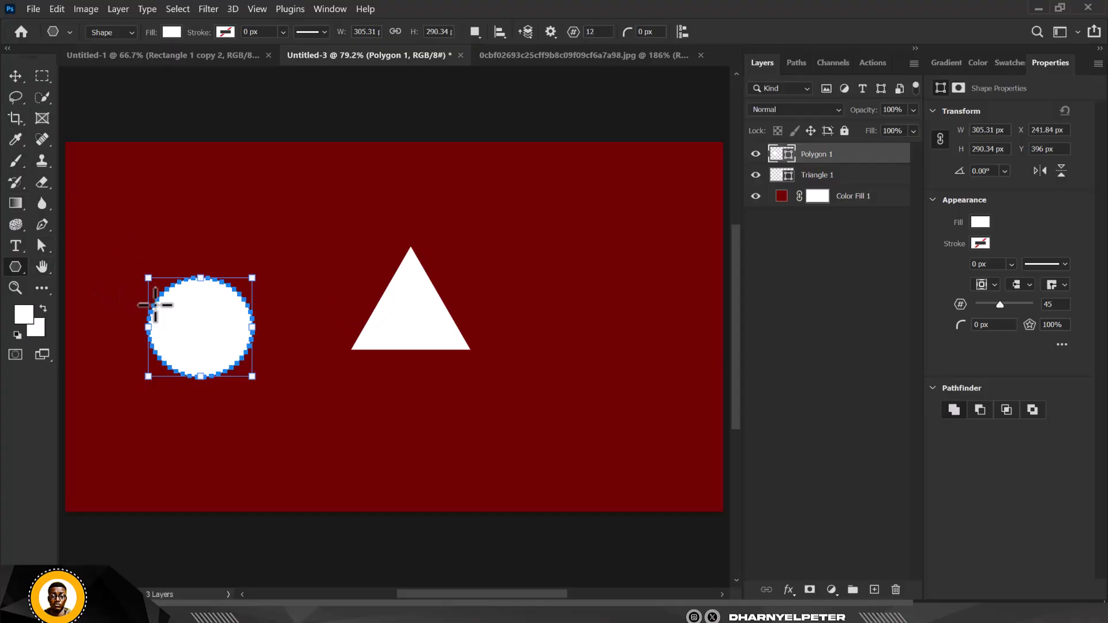
Step: Shift the polygon by about 24 px right and down, and pull anchor points on its upper-left edge inward with the Direct Selection Tool
scroll(162, 301, up, 5)
click(40, 245)
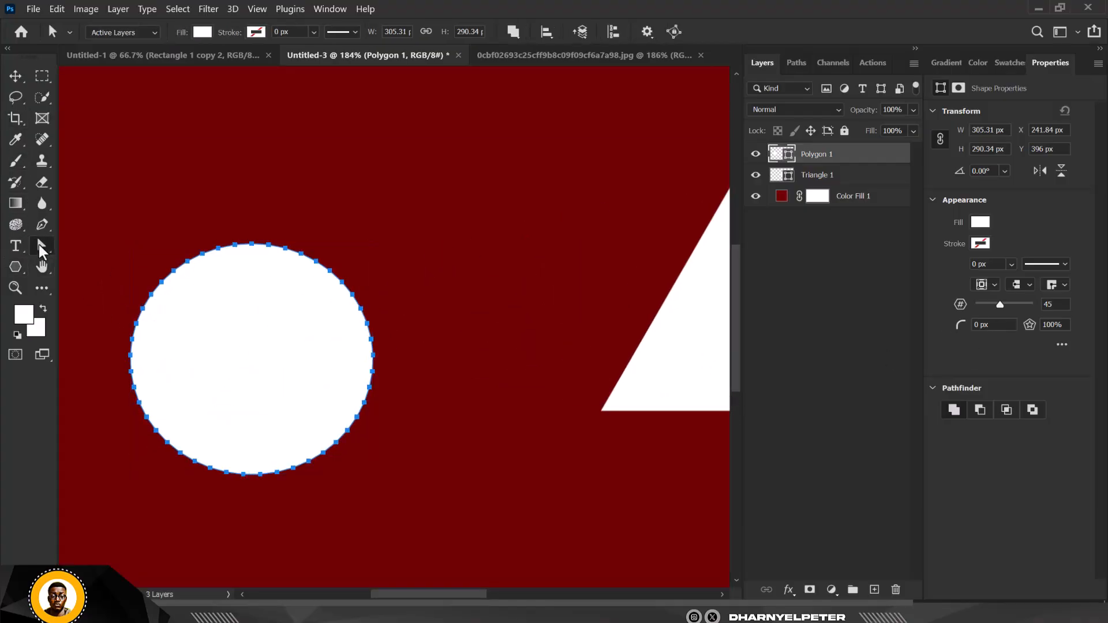
right_click(44, 247)
click(99, 265)
drag(161, 288, 179, 360)
click(182, 301)
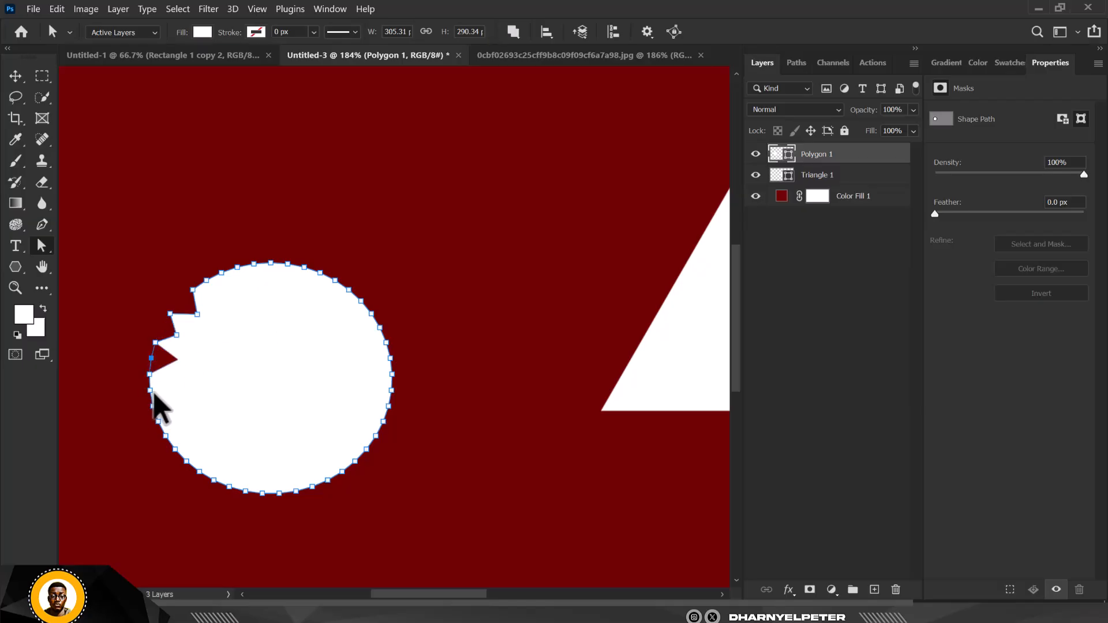
Step: Undo the anchor point edits on the polygon and set its number of sides to 5
key(ctrl+z)
key(ctrl+z)
key(ctrl+z)
key(ctrl+z)
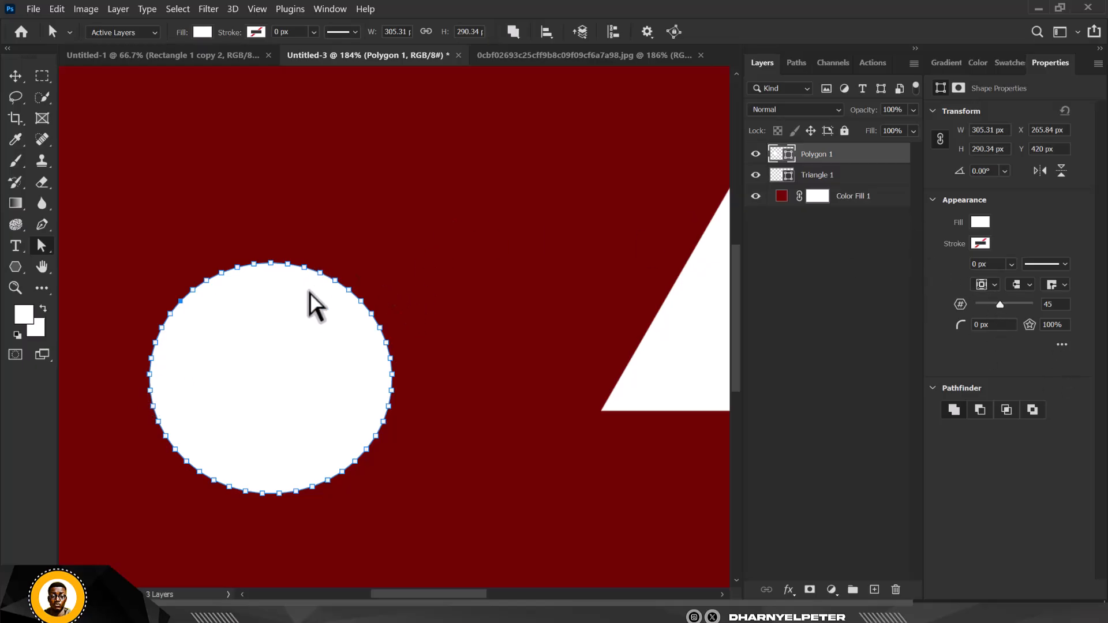
key(ctrl+0)
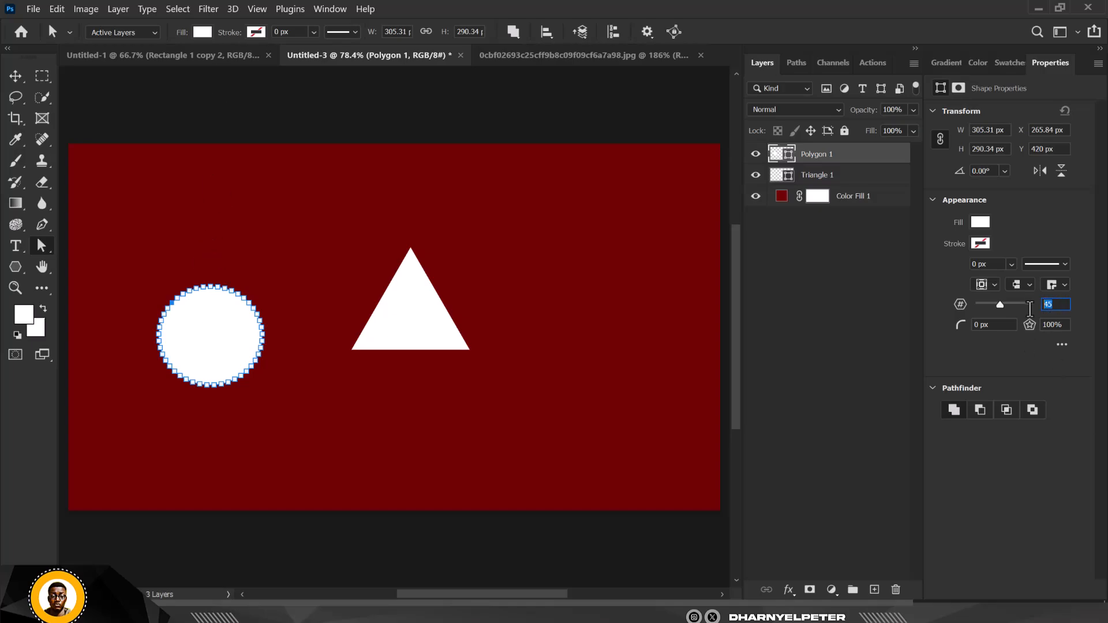
key(Return)
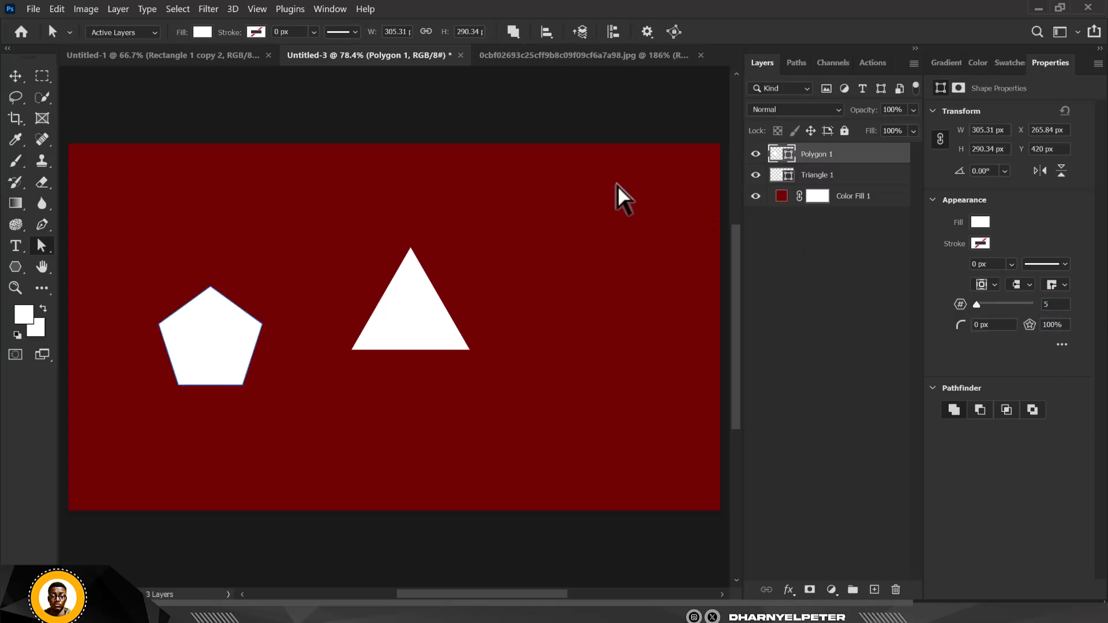
Step: Draw a horizontal line about 899 px long above the triangle and a vertical line about 457 px long crossing it with the Line Tool
click(15, 267)
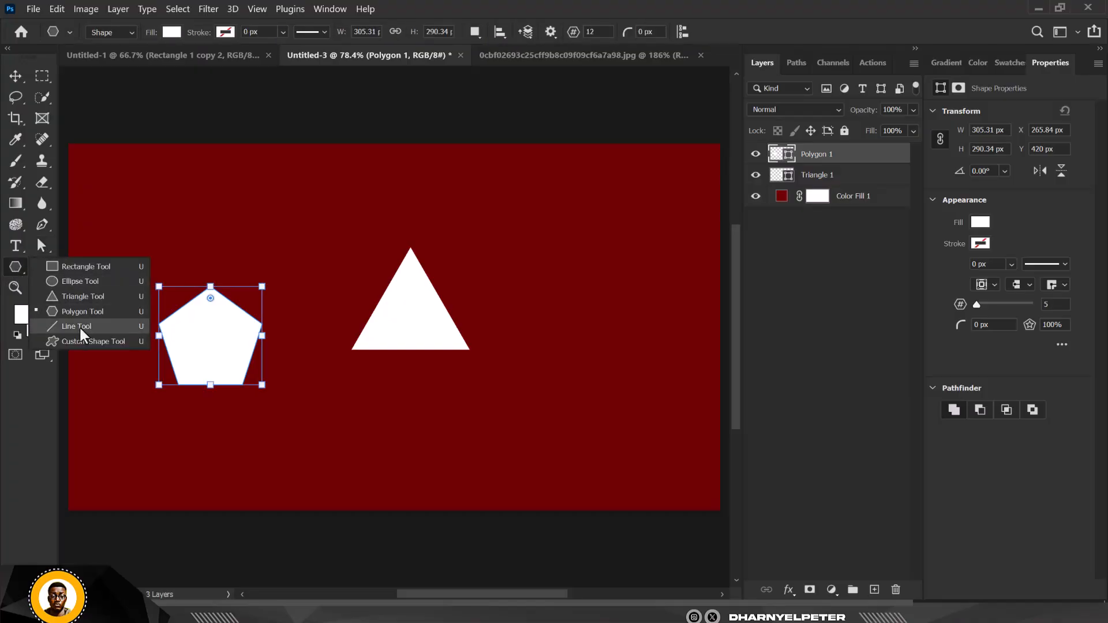
click(91, 325)
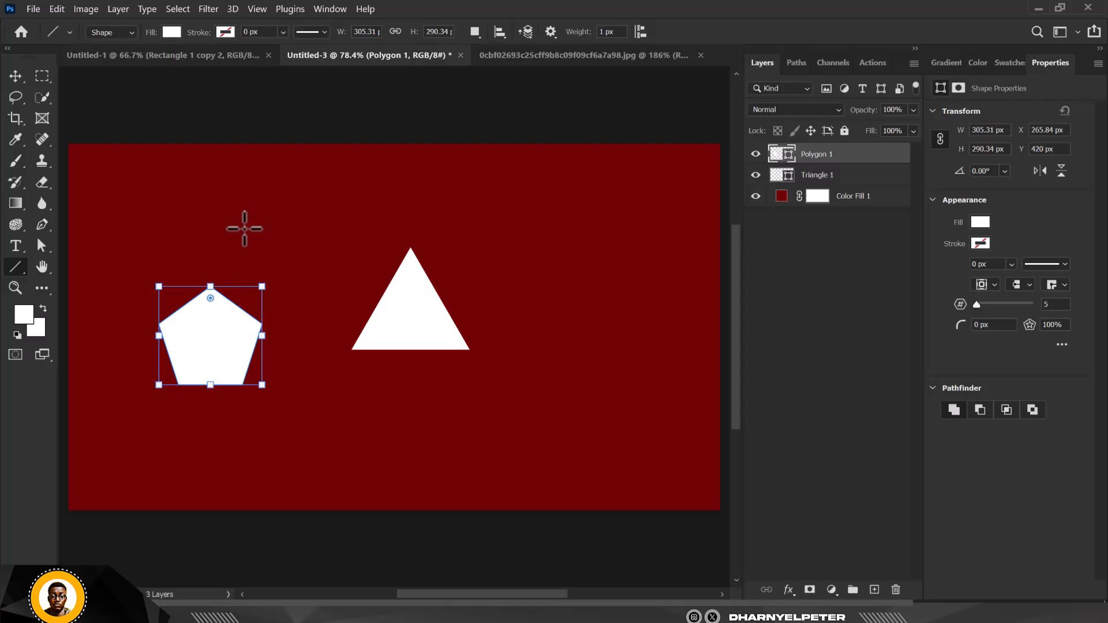
drag(236, 222, 542, 248)
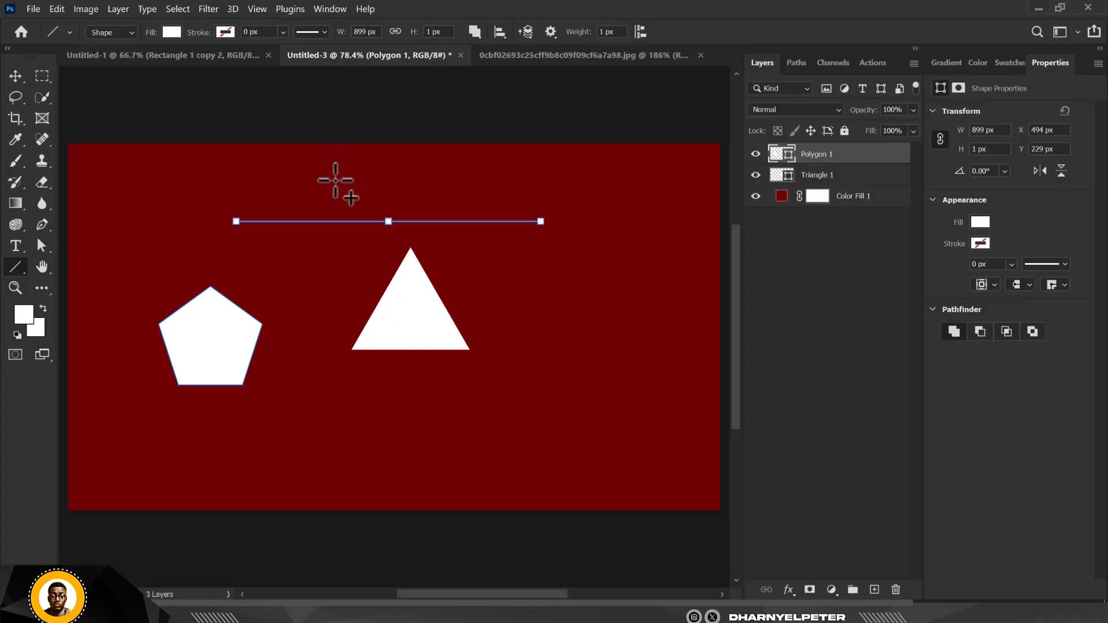
drag(338, 164, 337, 318)
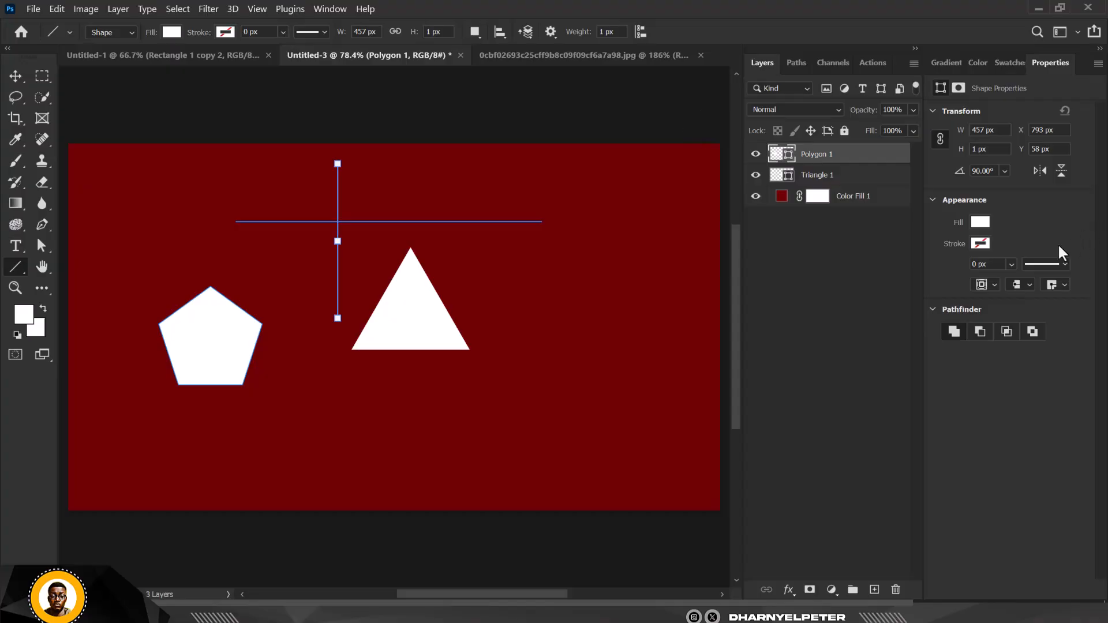
Step: Give the crossing lines and the pentagon a black stroke of about 29.24 px, and toggle their shared layer's visibility off and on
click(1010, 264)
mouse_move(1016, 281)
mouse_down()
mouse_move(1033, 283)
mouse_move(1024, 282)
mouse_up()
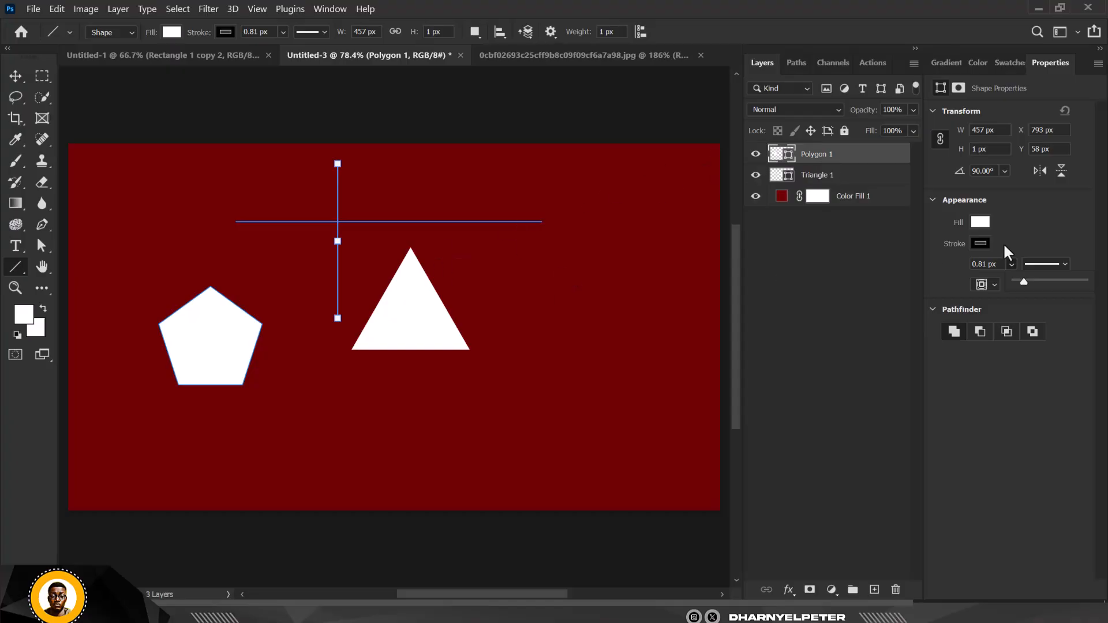
drag(1023, 283, 1033, 282)
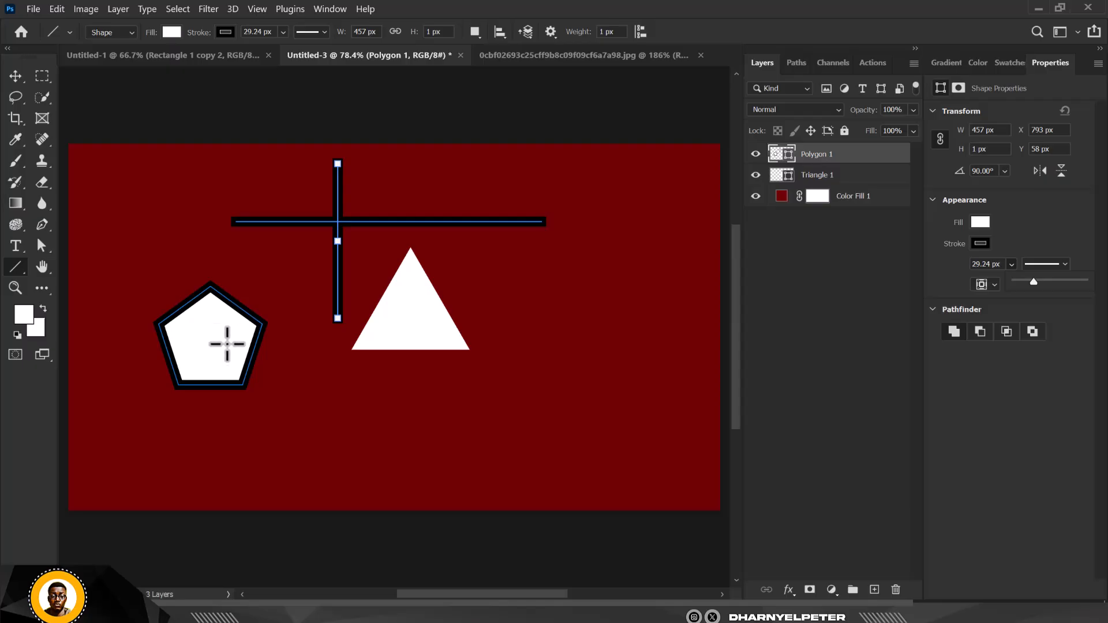
click(756, 154)
click(755, 154)
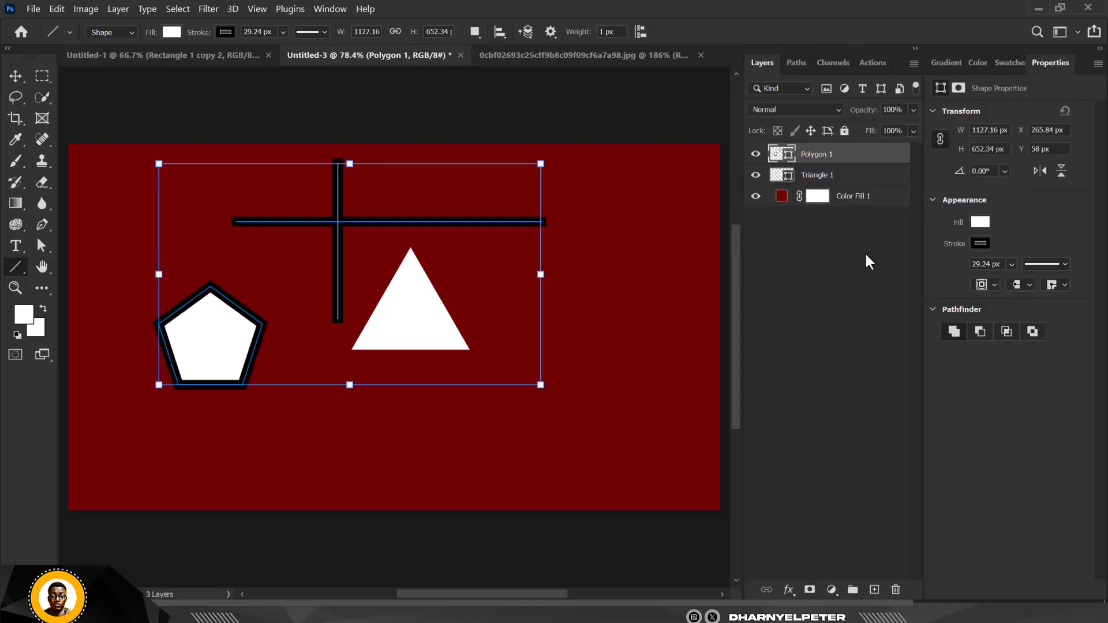
Step: Add a new layer and draw a horizontal line about 738 px long on it below the triangle
click(875, 590)
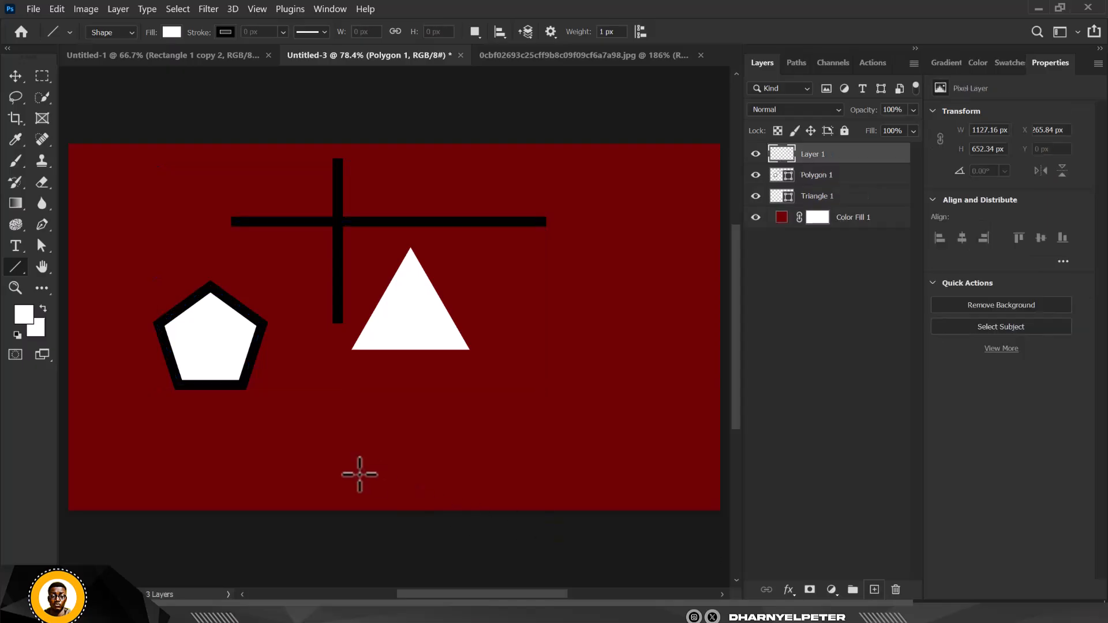
mouse_move(308, 431)
mouse_down()
mouse_move(524, 416)
mouse_move(558, 429)
mouse_up()
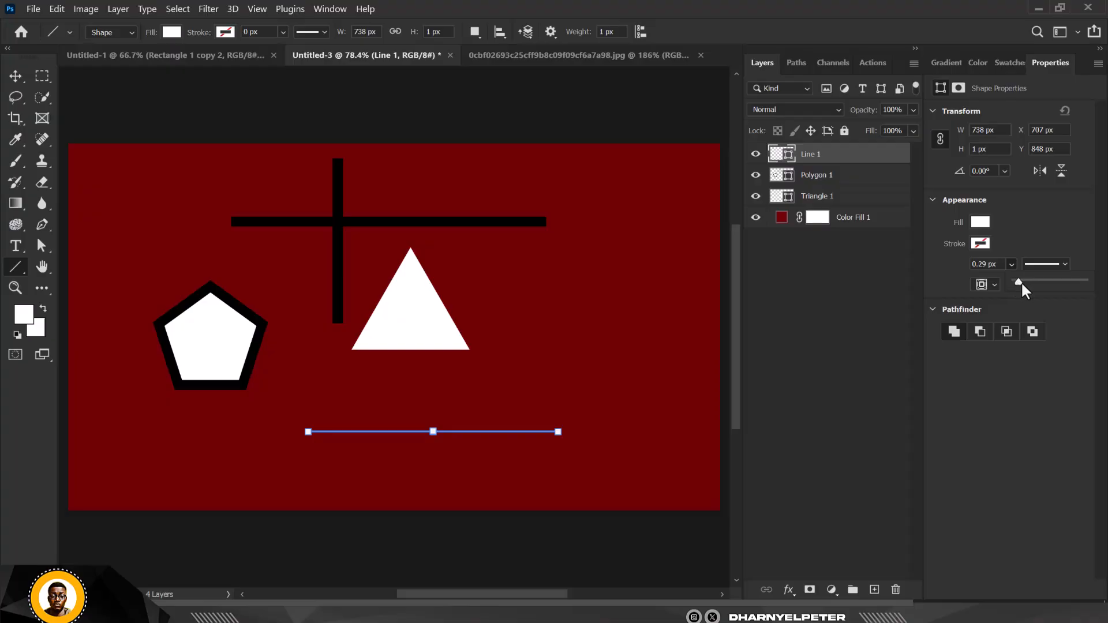
Step: Give the line below the triangle a green stroke of about 29.24 px and move it slightly up and to the right
drag(1020, 282, 1033, 285)
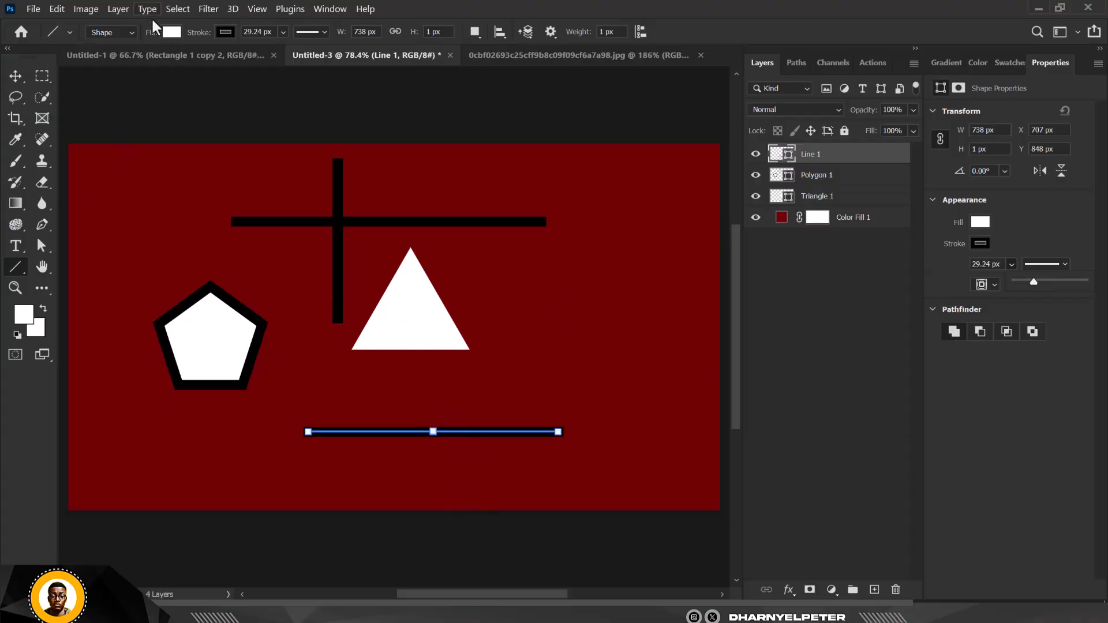
click(980, 243)
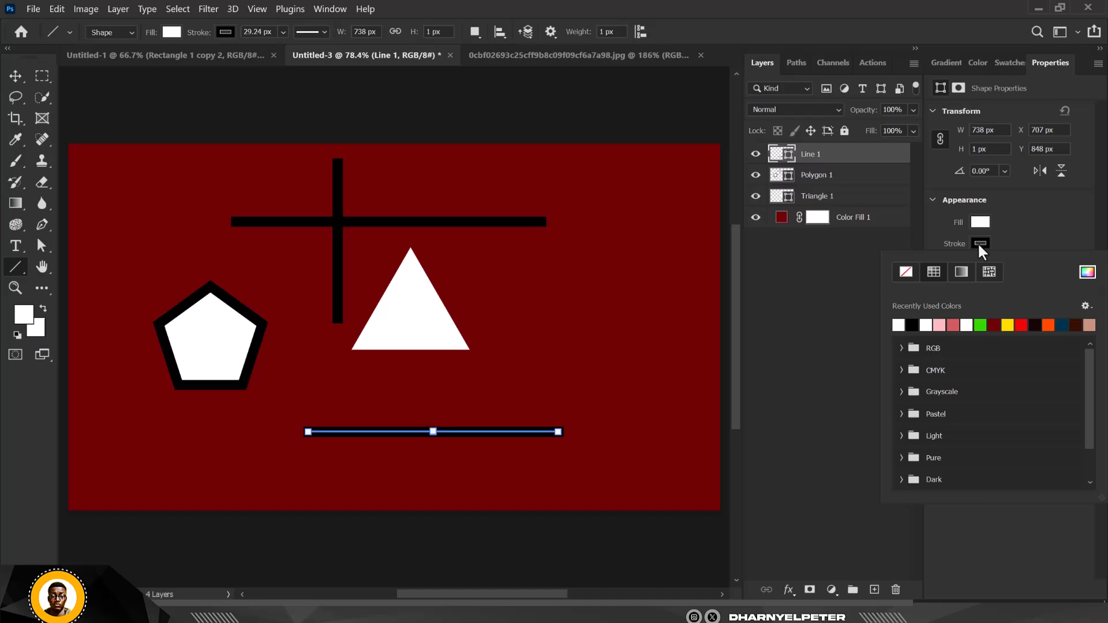
click(981, 326)
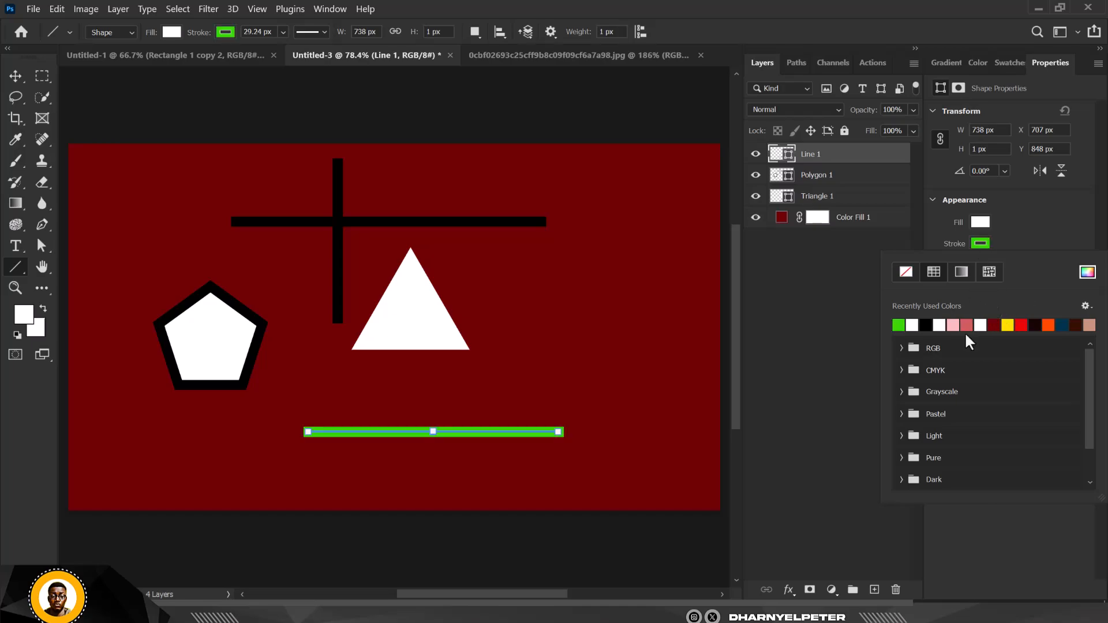
click(15, 75)
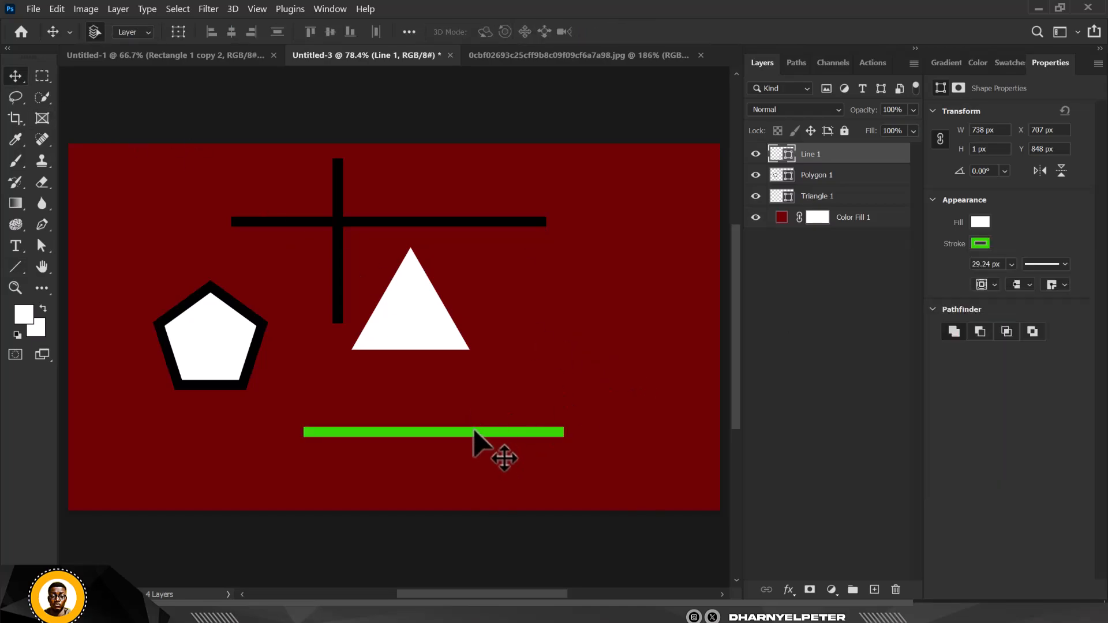
drag(489, 379, 494, 408)
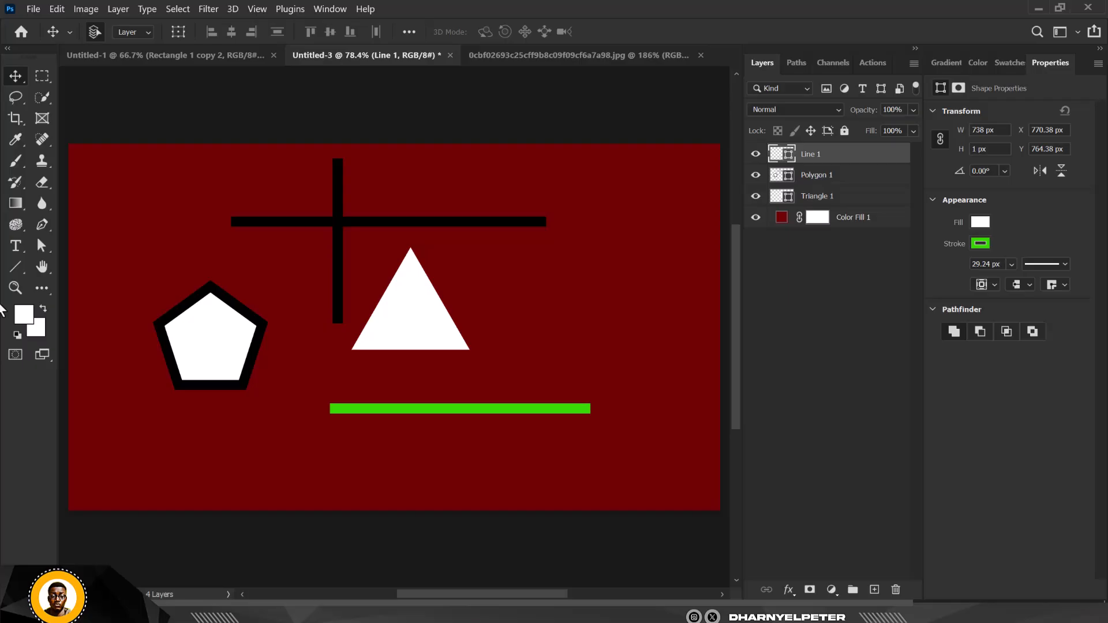
Step: Draw a star about 287 by 272 px to the right of the triangle with the Custom Shape Tool
click(17, 261)
click(101, 342)
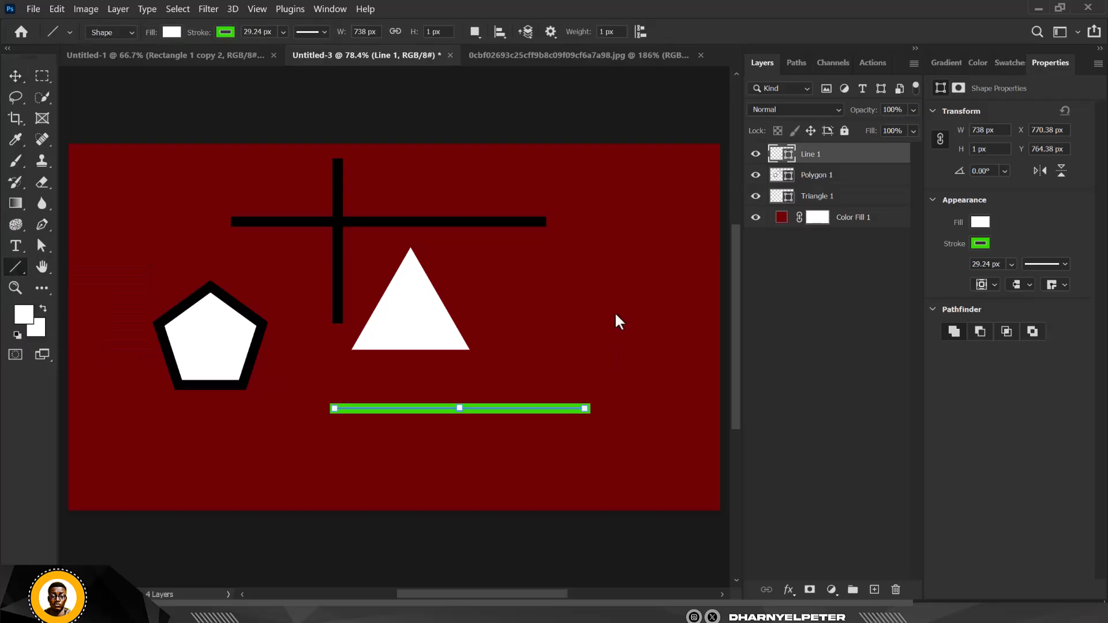
drag(550, 279, 647, 369)
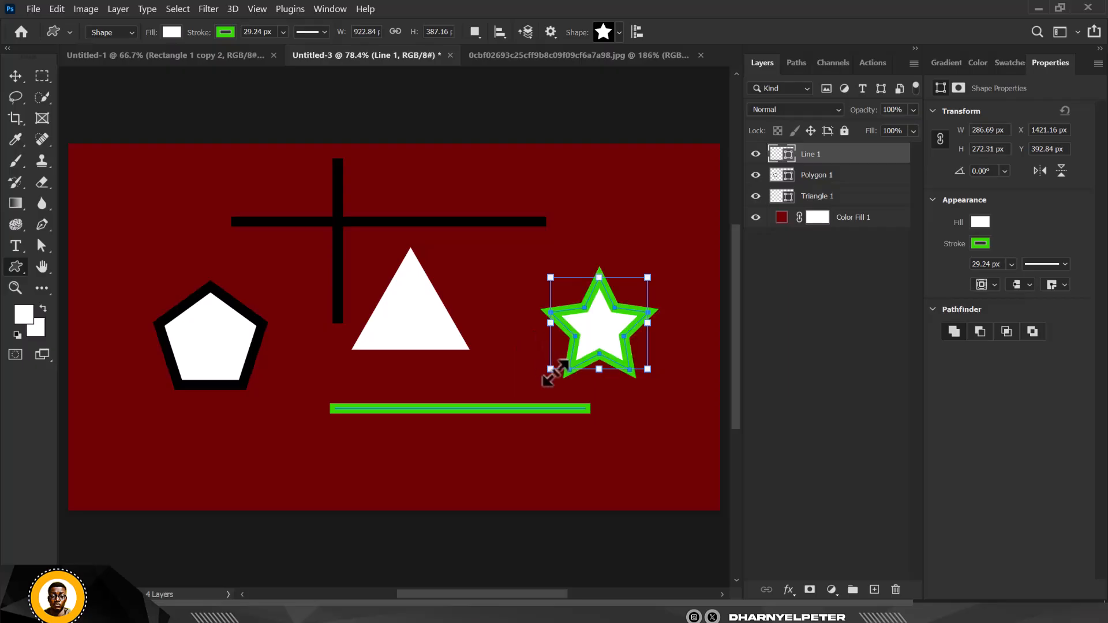
Step: Try a gradient stroke on the layer holding the star and the line, and set its stroke to none
click(982, 243)
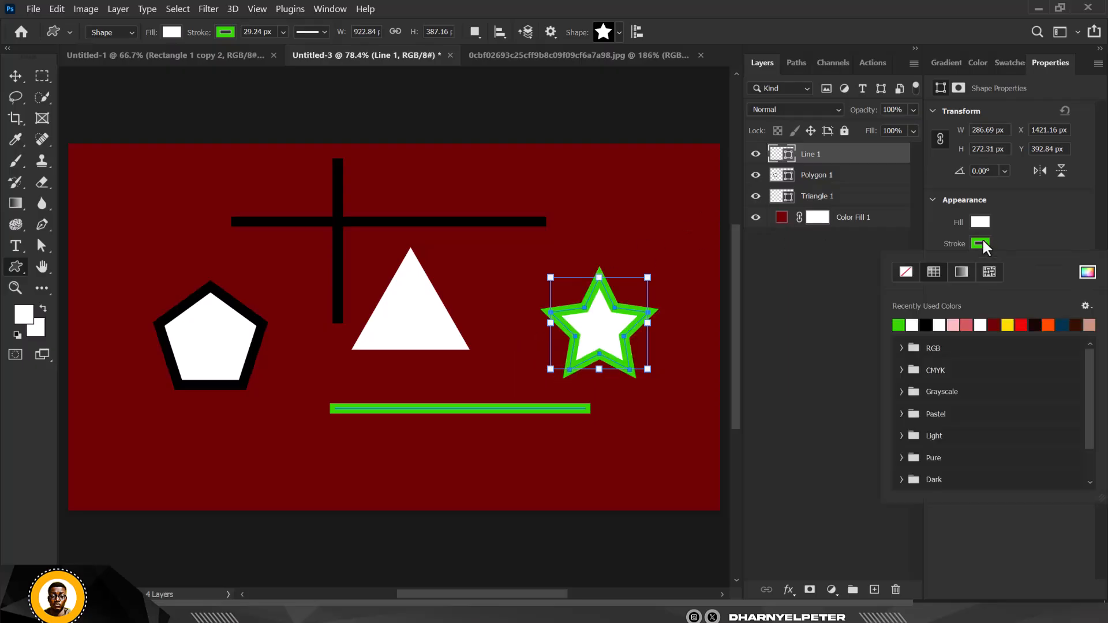
click(906, 272)
click(960, 272)
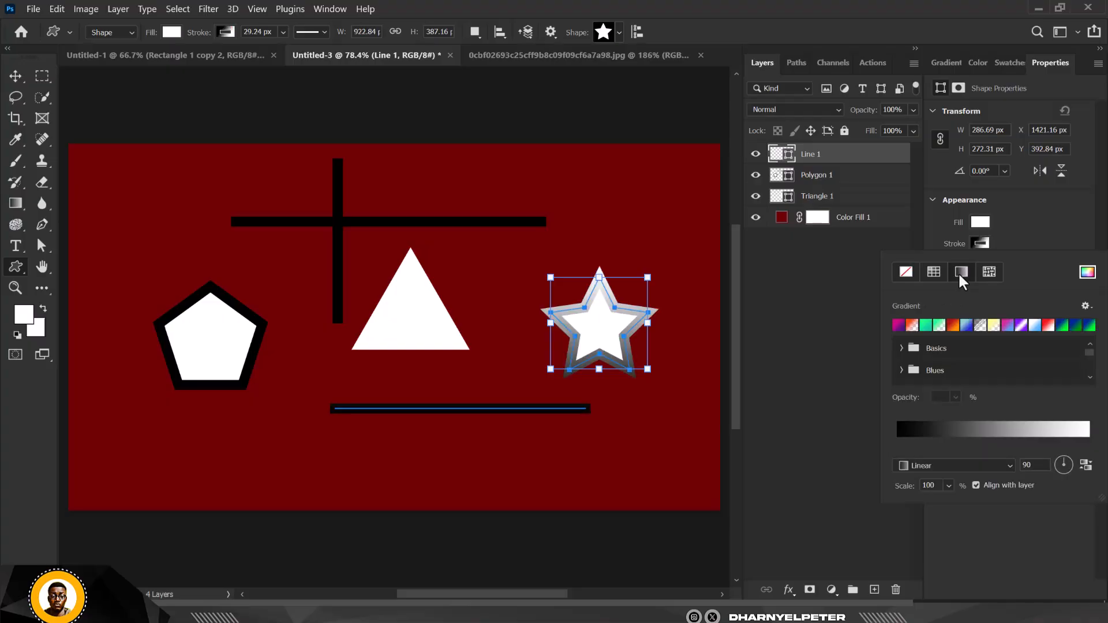
click(904, 273)
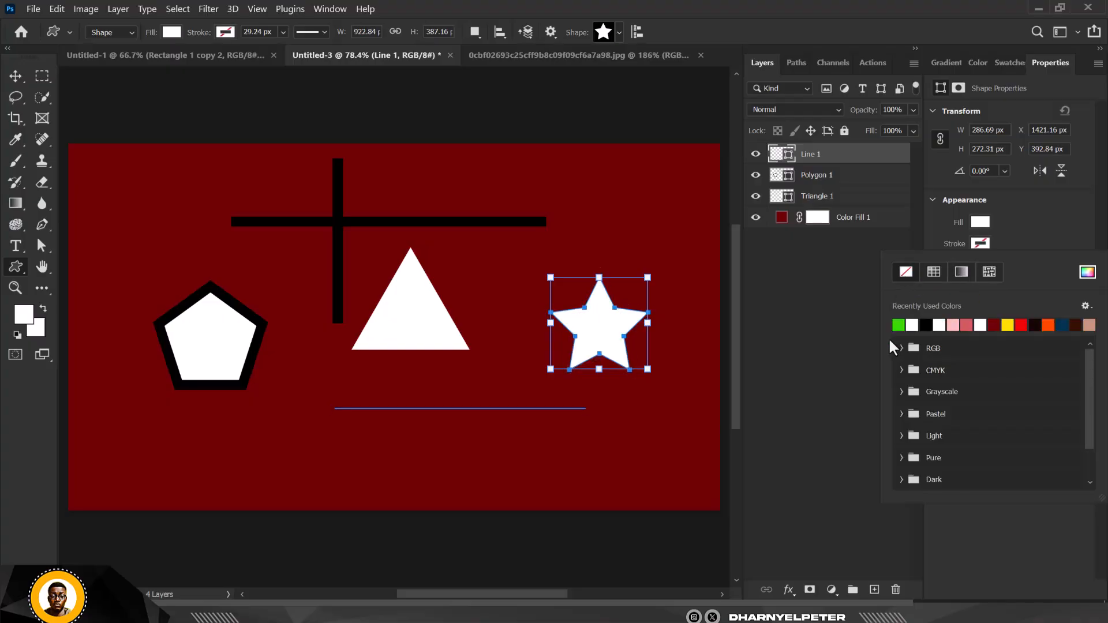
Step: Set the star's fill to orange from the recently used colors
click(976, 224)
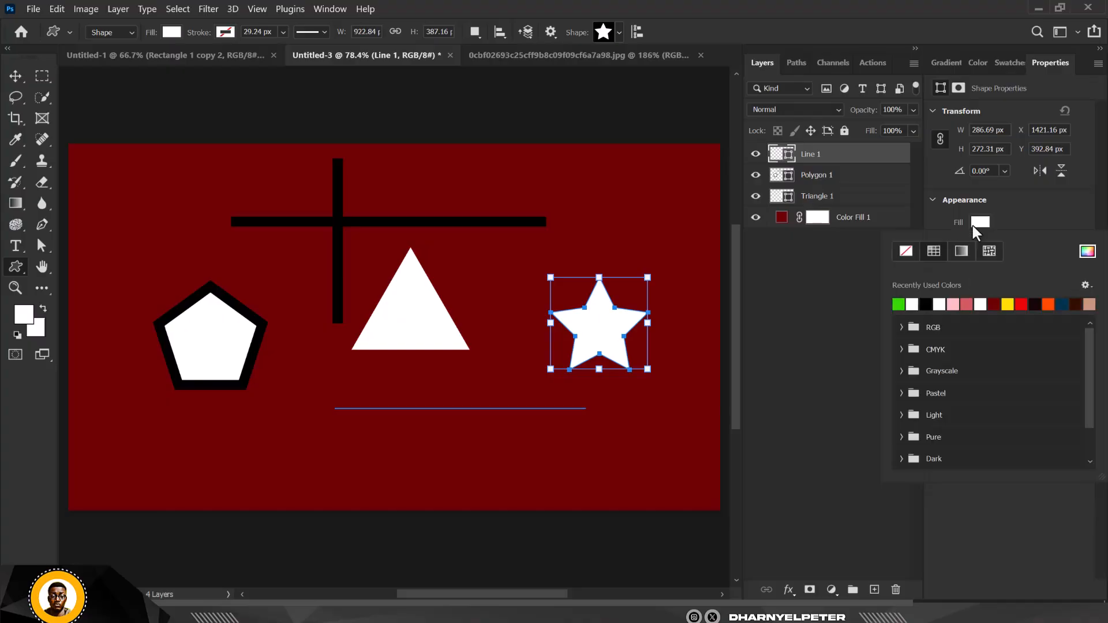
click(975, 222)
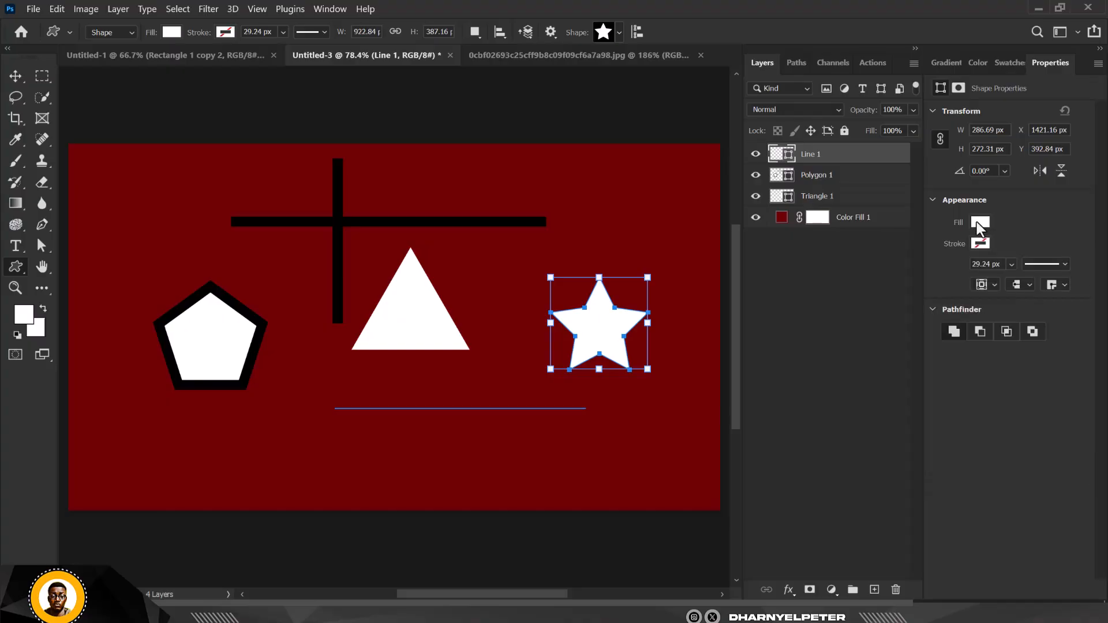
click(979, 225)
click(967, 303)
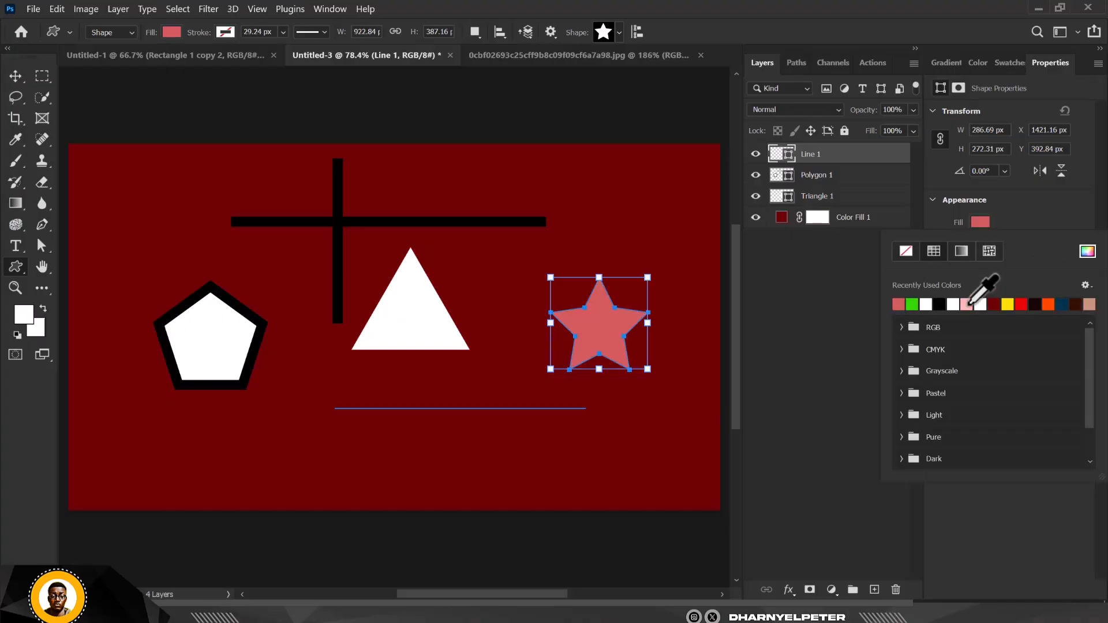
click(1047, 305)
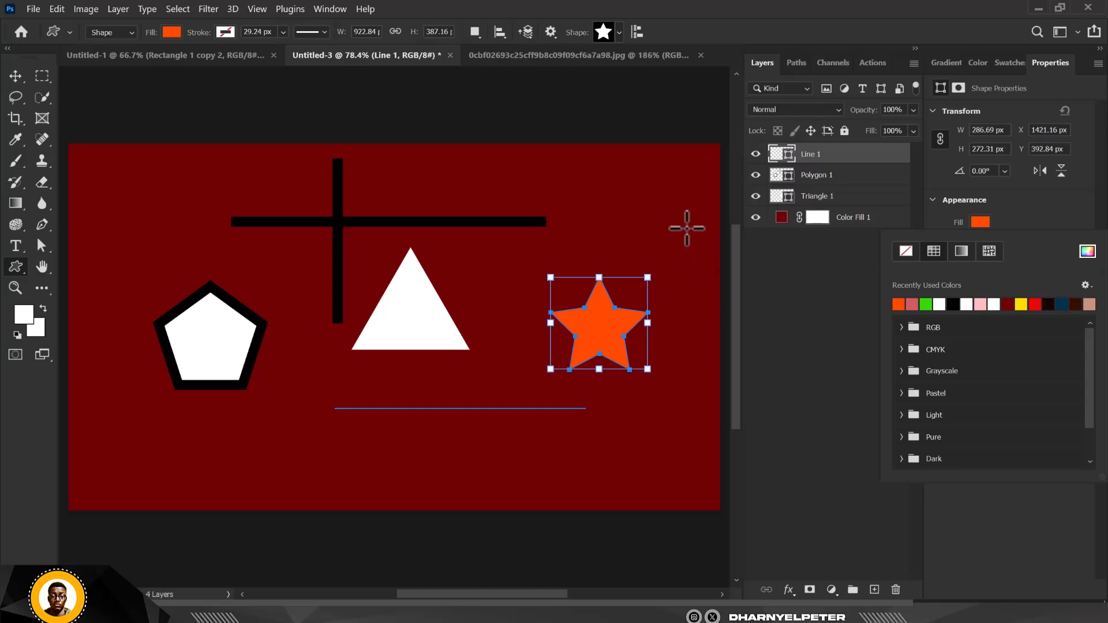
Step: Pick the leaping deer from the Wild Animals custom shapes and draw it about 143 by 169 px below and between the pentagon and triangle
click(618, 33)
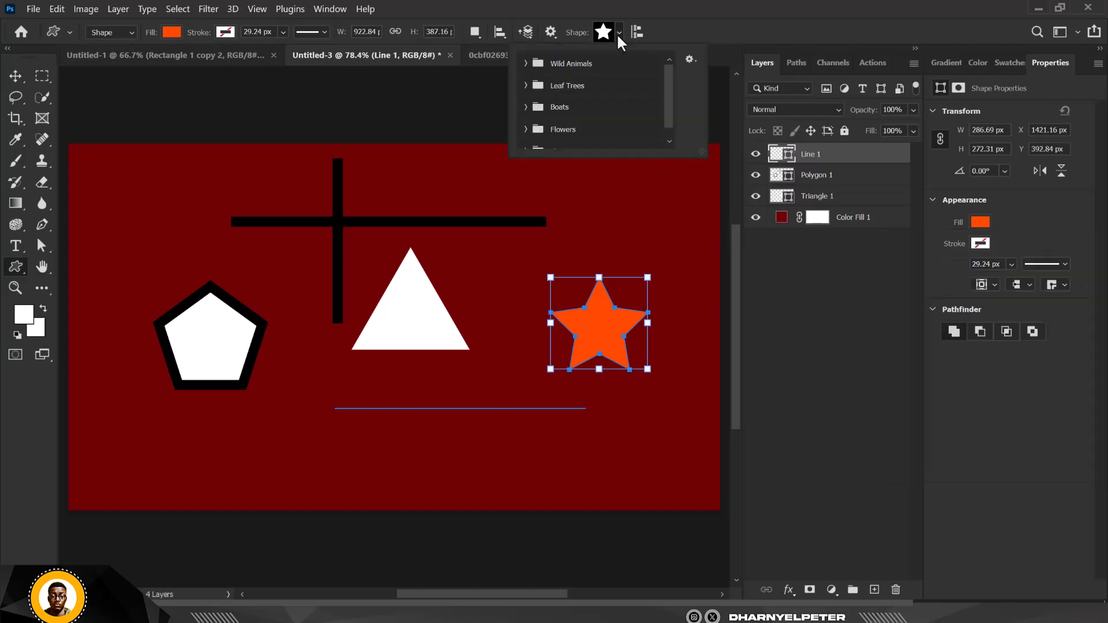
click(525, 64)
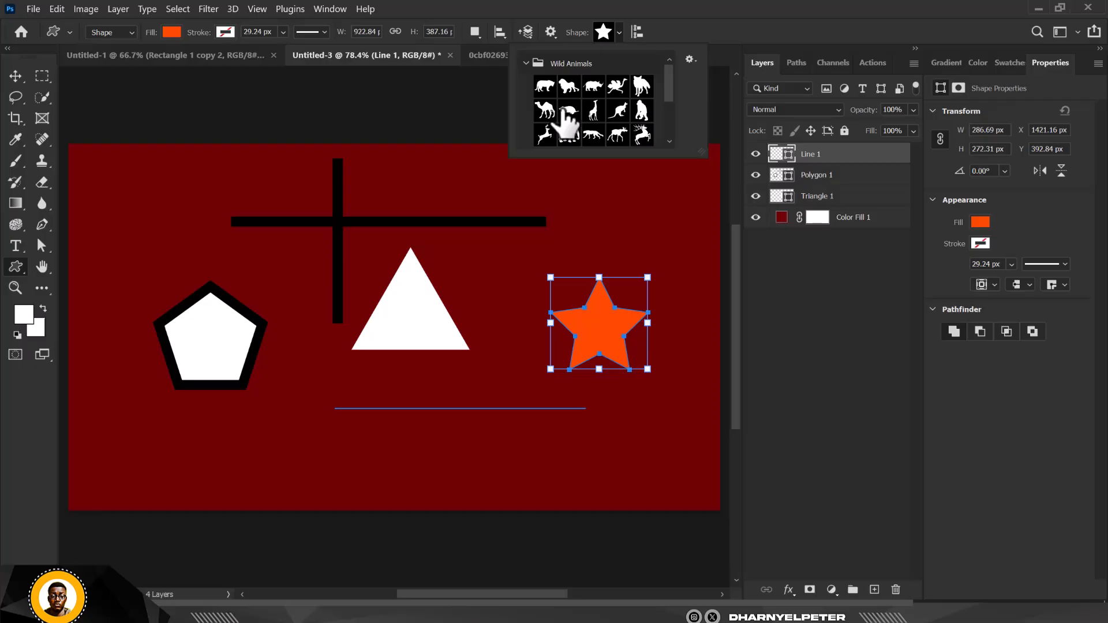
scroll(617, 124, down, 1)
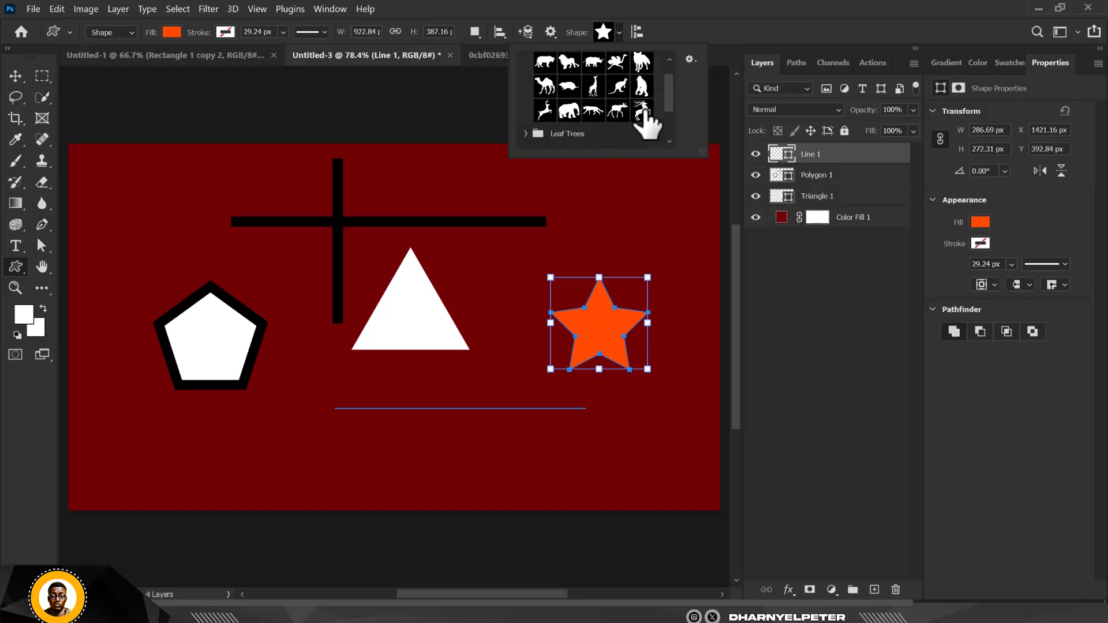
click(642, 110)
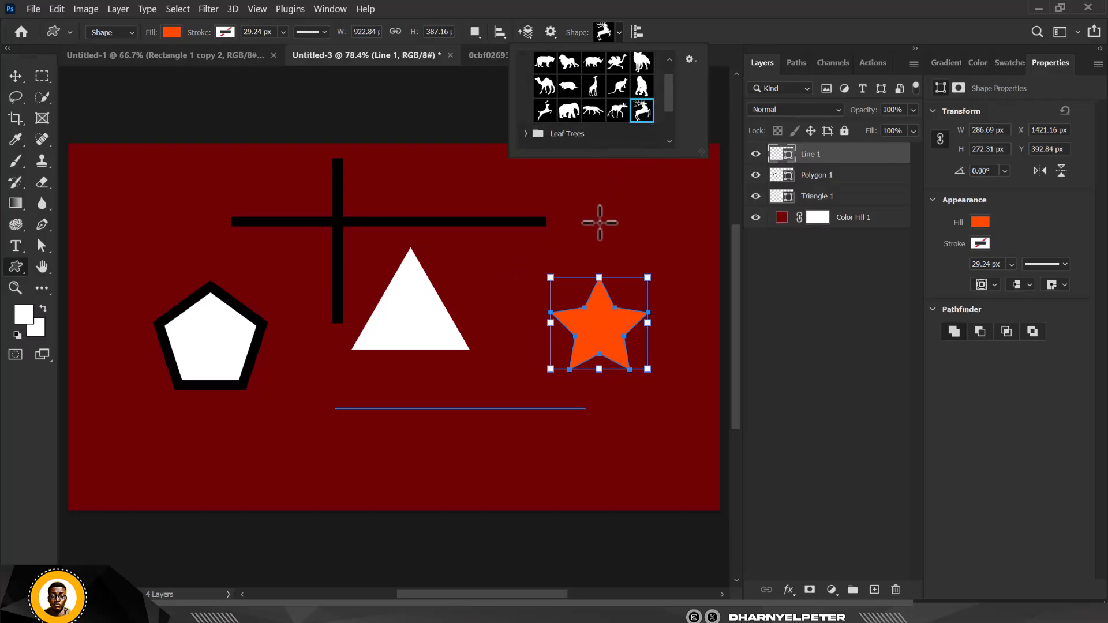
drag(292, 397, 332, 490)
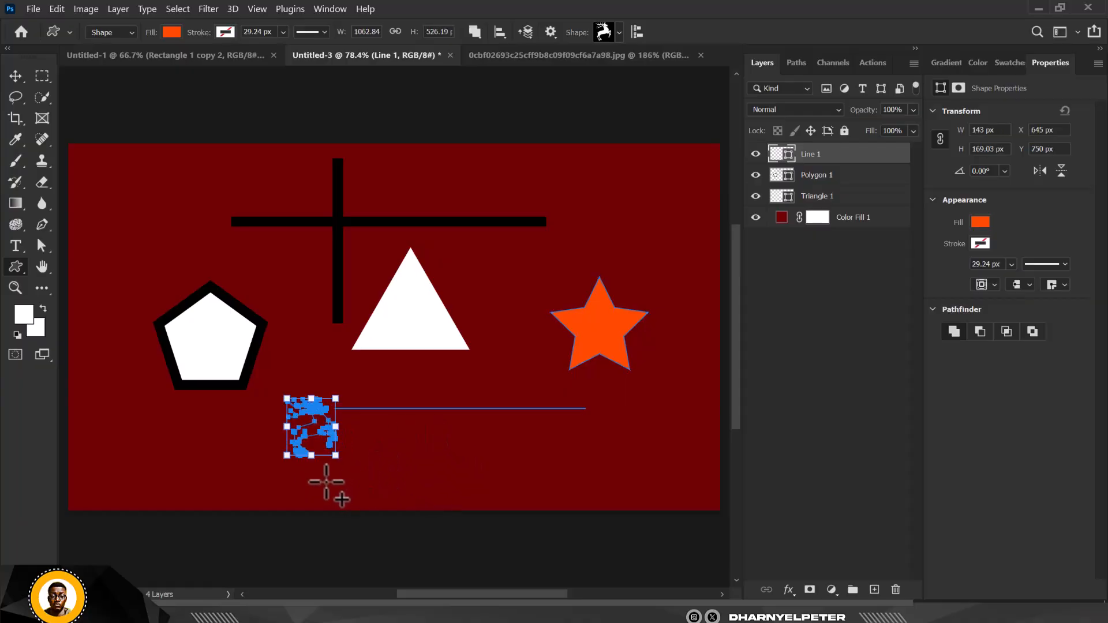
Step: Move the layer with the deer, star and thin line up and back down until its Y position is about 365 px
click(15, 75)
click(322, 465)
scroll(358, 460, up, 5)
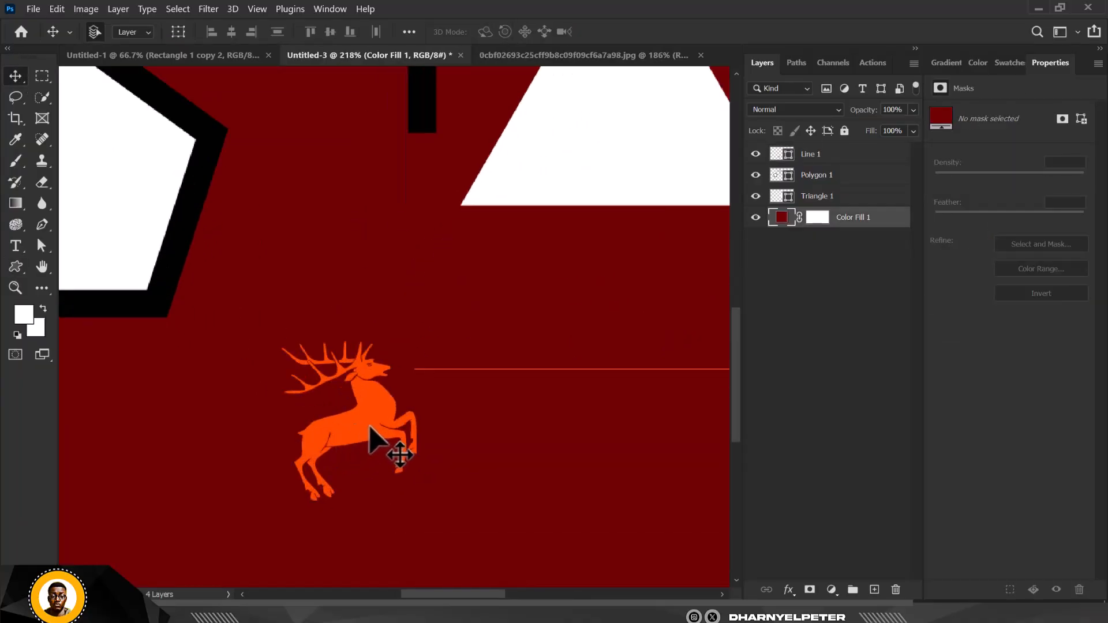
drag(370, 429, 338, 327)
scroll(349, 375, down, 5)
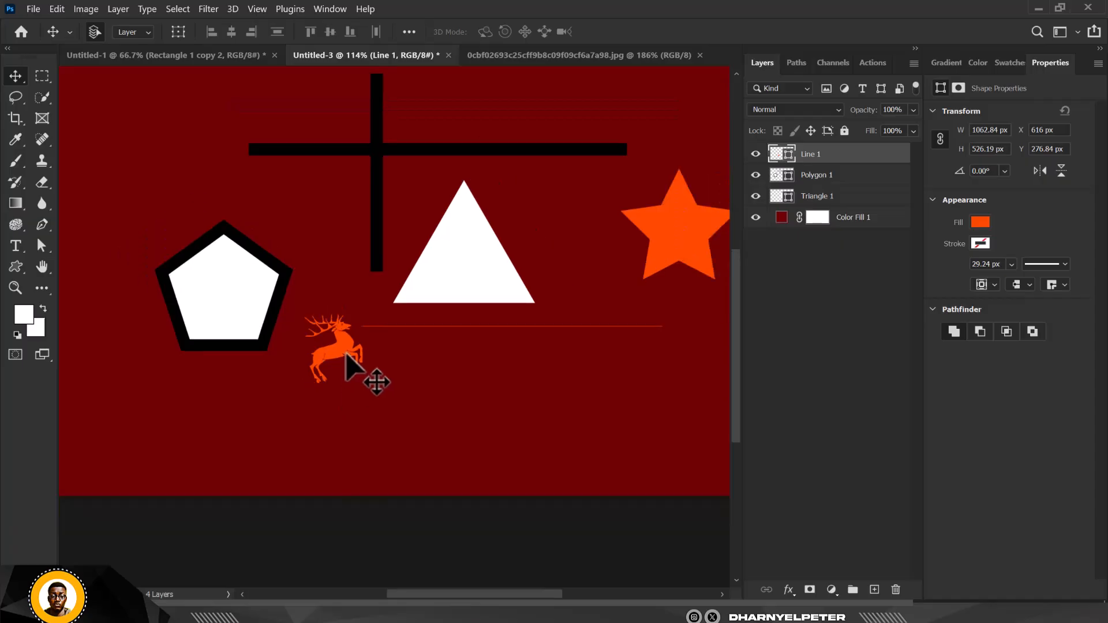
scroll(347, 354, down, 5)
scroll(342, 354, up, 6)
drag(336, 353, 340, 395)
scroll(352, 395, down, 5)
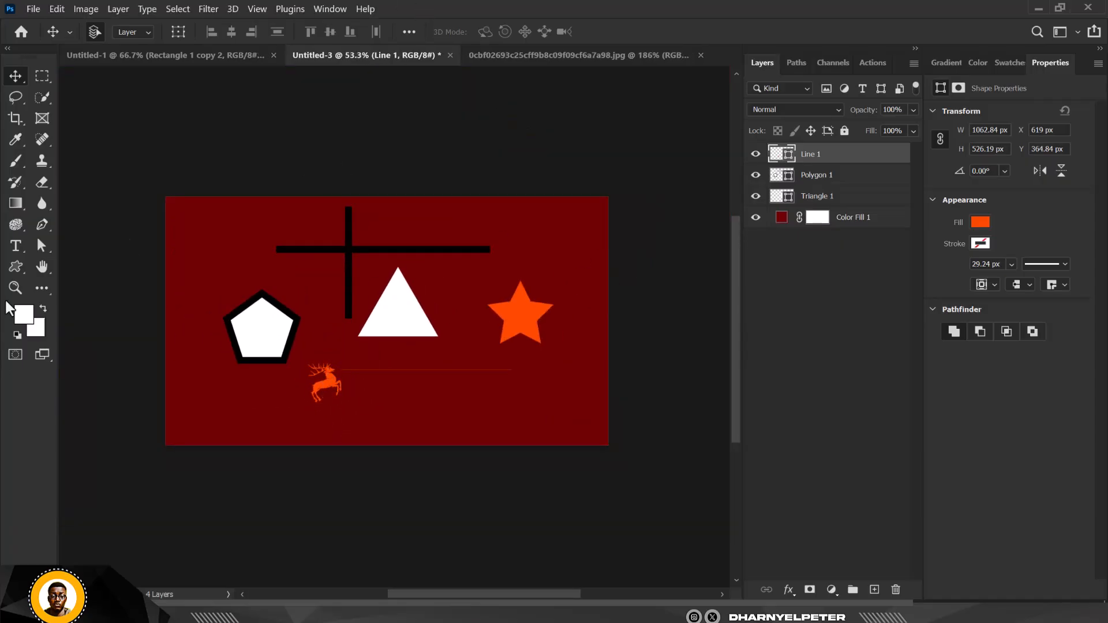
Step: Set the Custom Shape Tool to the tall stemmed flower, second in the Flowers group
click(16, 269)
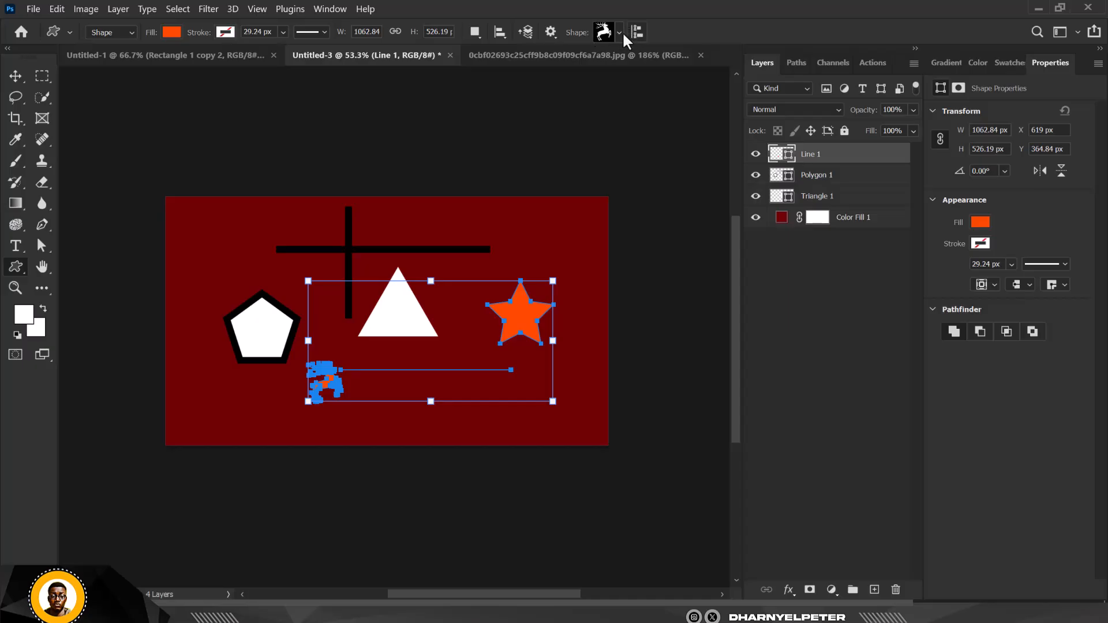
click(620, 32)
scroll(594, 111, down, 5)
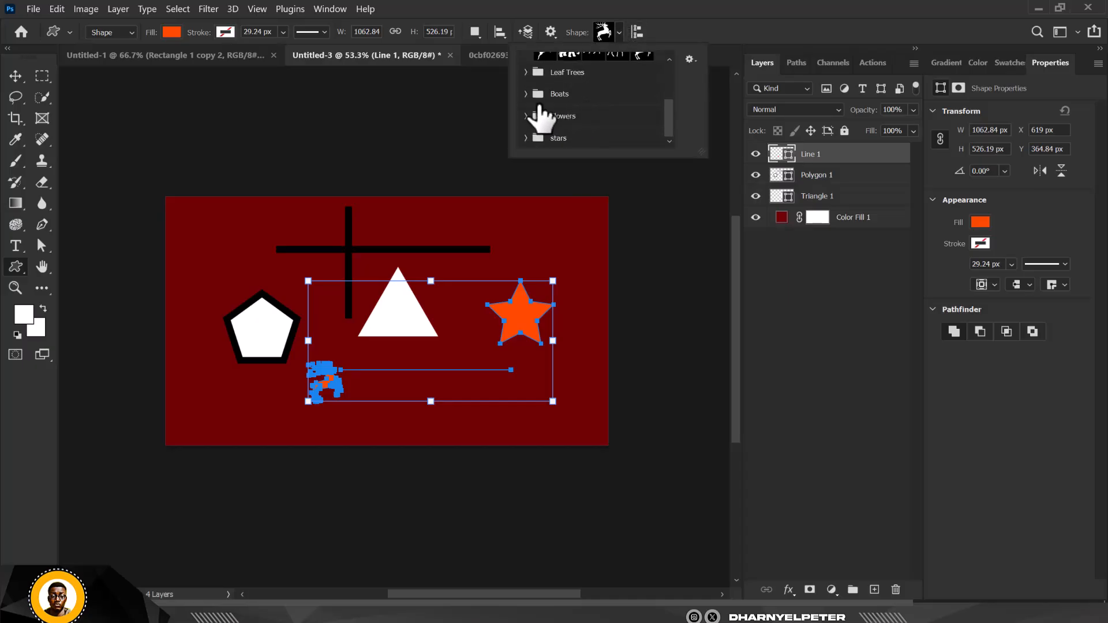
click(526, 115)
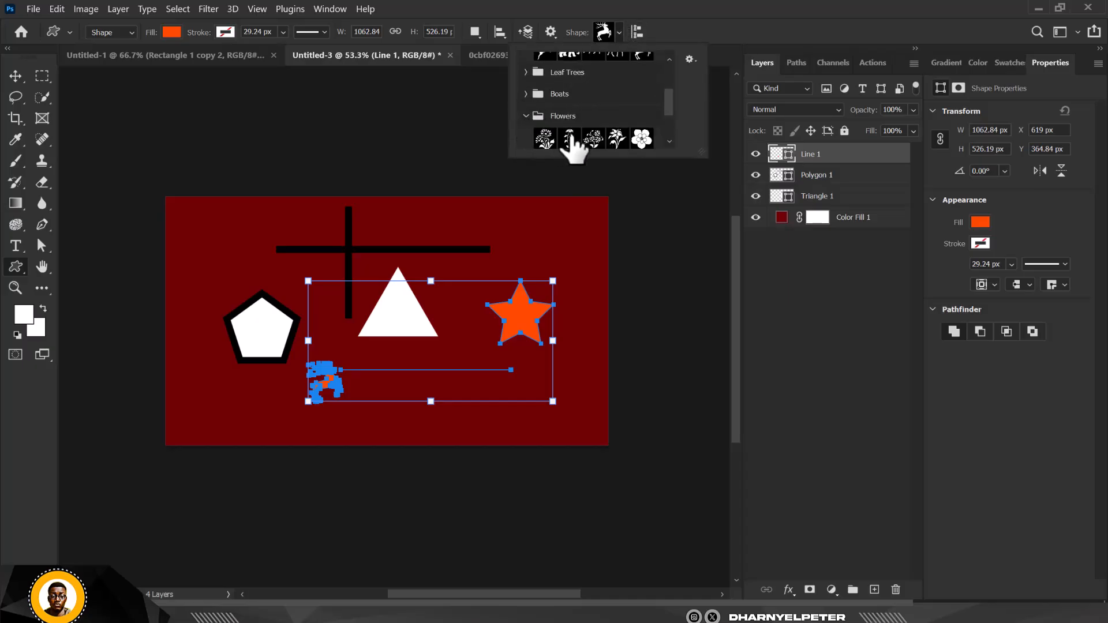
scroll(577, 138, down, 1)
click(569, 102)
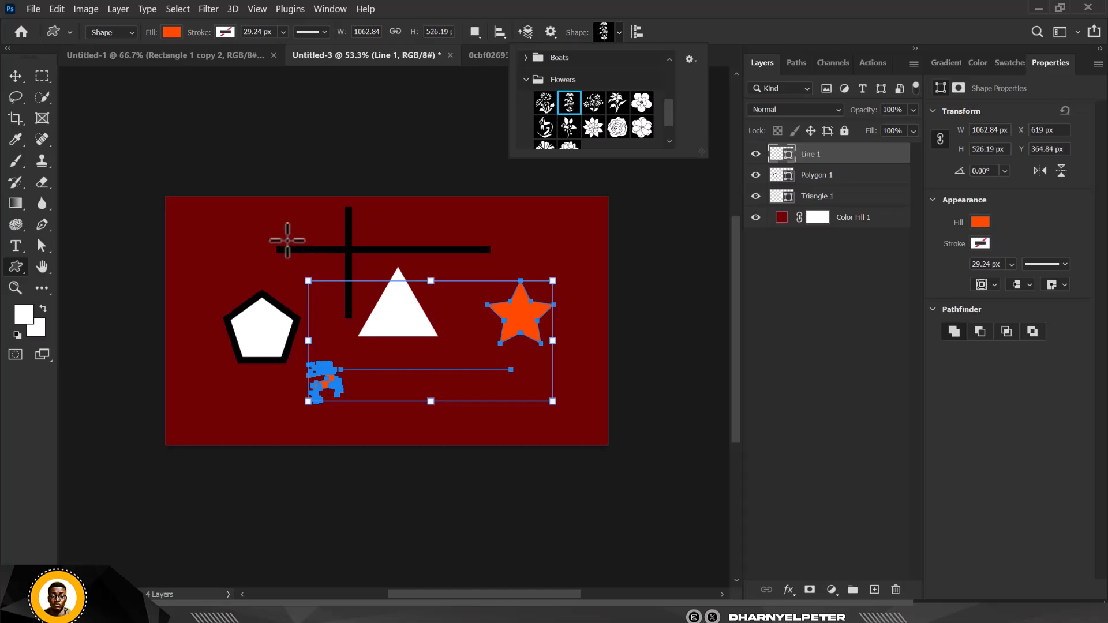
Step: Add a new layer and draw the flower about 151 by 303 px in the canvas's upper-left corner
click(877, 592)
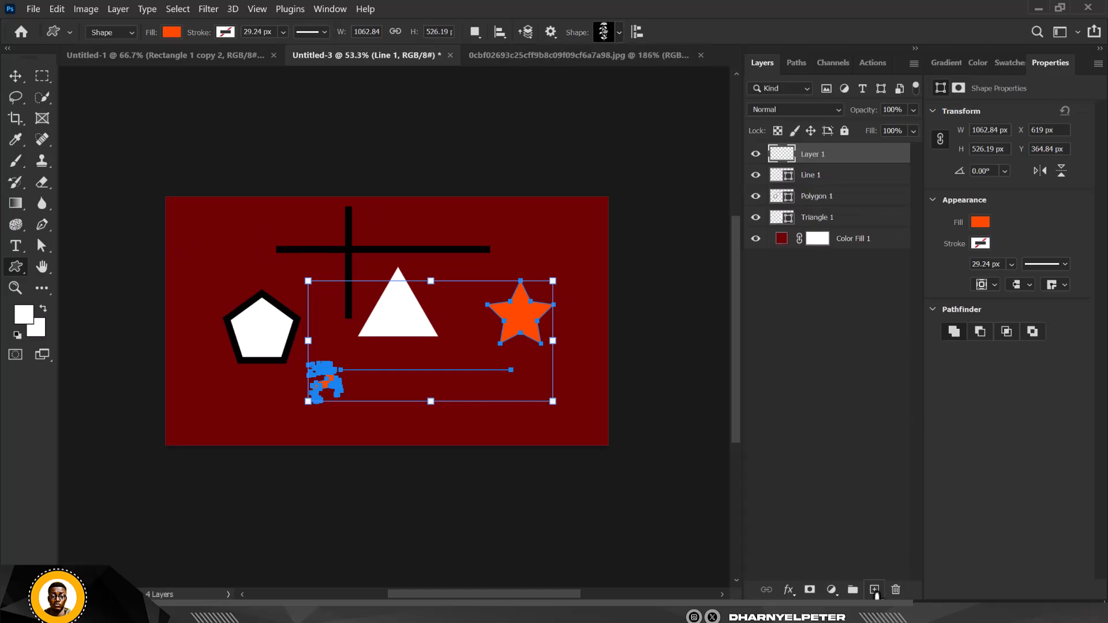
drag(210, 250, 231, 290)
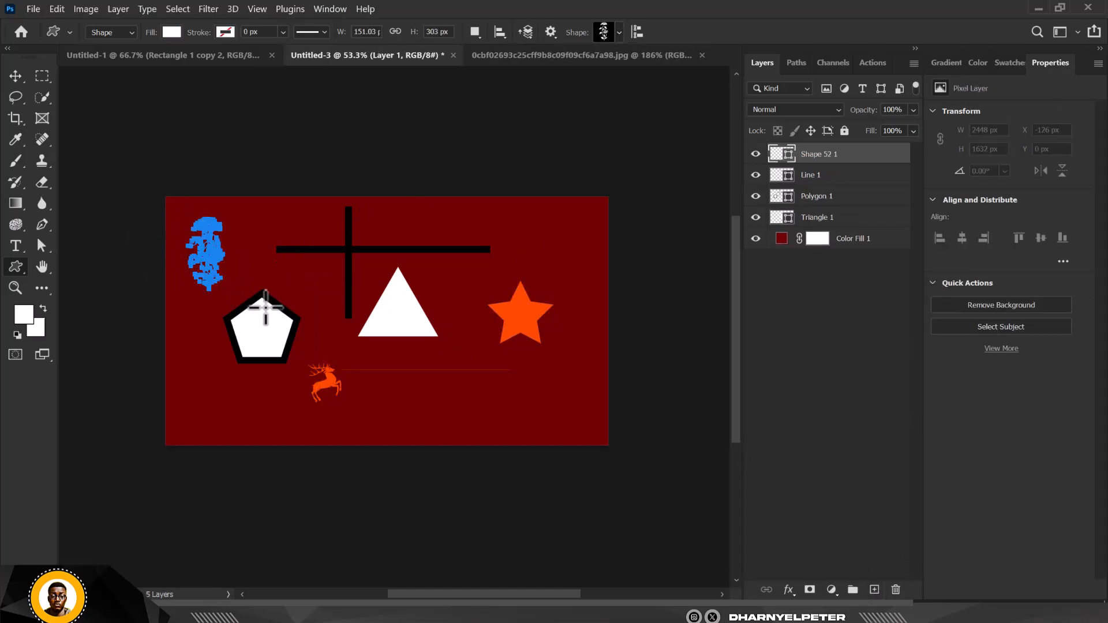
scroll(229, 241, up, 5)
click(15, 73)
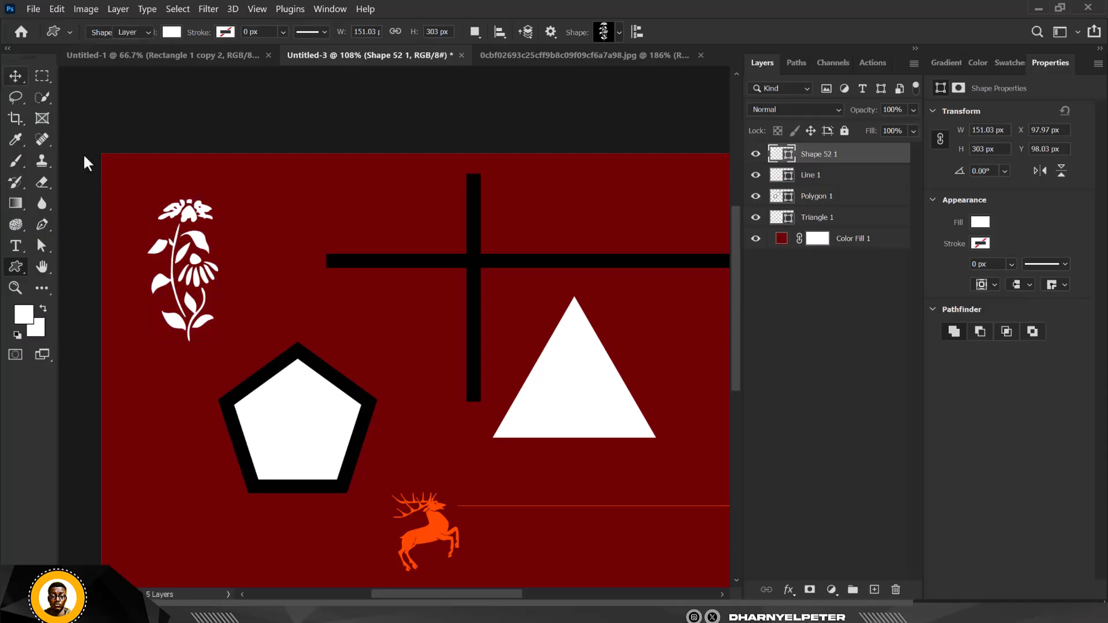
Step: Delete the flower, line, polygon and triangle layers together, leaving only the red color fill layer
scroll(244, 281, down, 2)
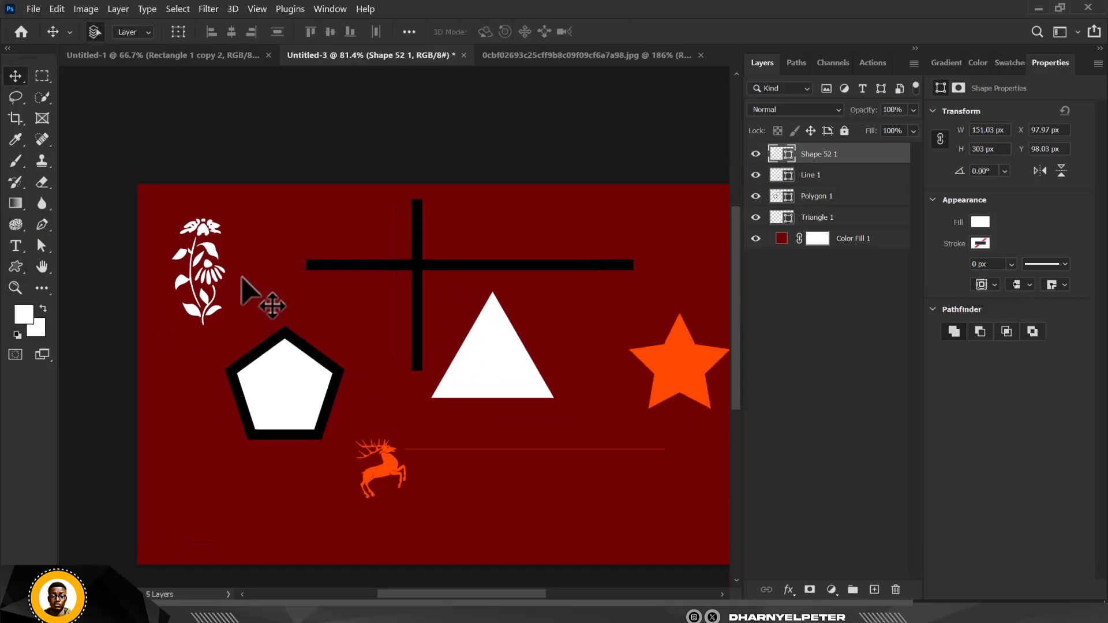
scroll(247, 285, down, 2)
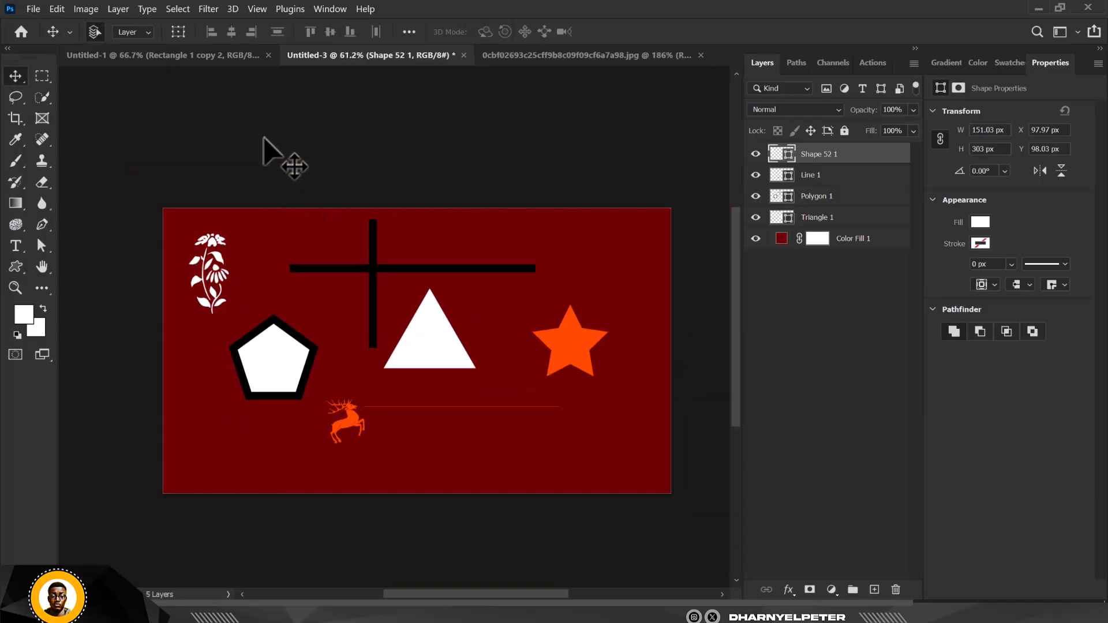
shift+click(828, 219)
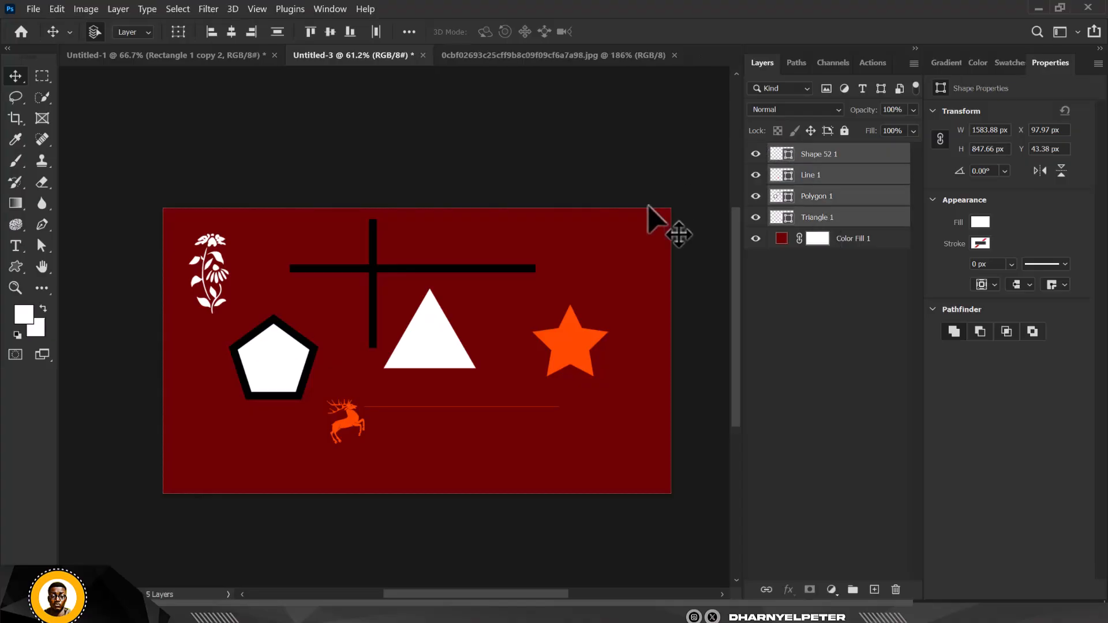
key(Delete)
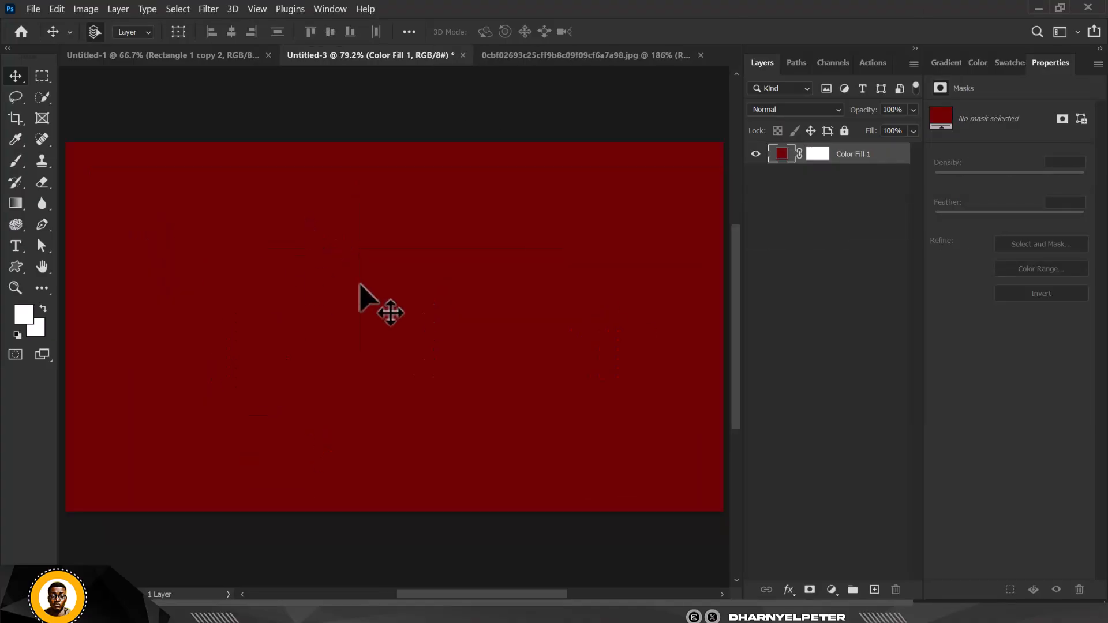
Step: Pan around the red canvas with the Hand Tool
click(43, 264)
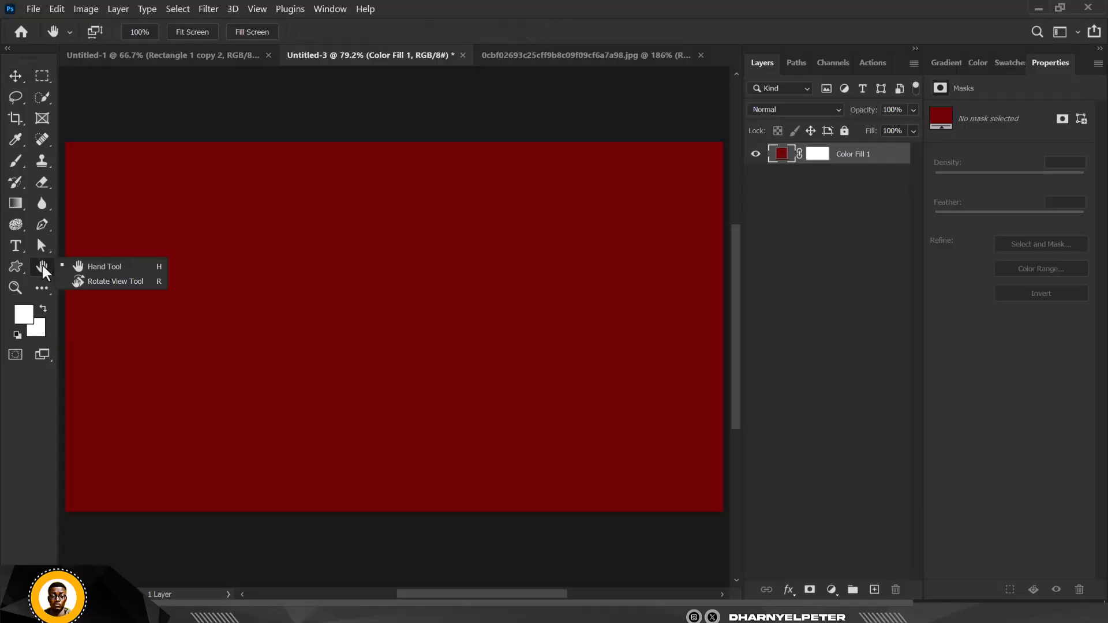
click(133, 267)
drag(379, 276, 150, 119)
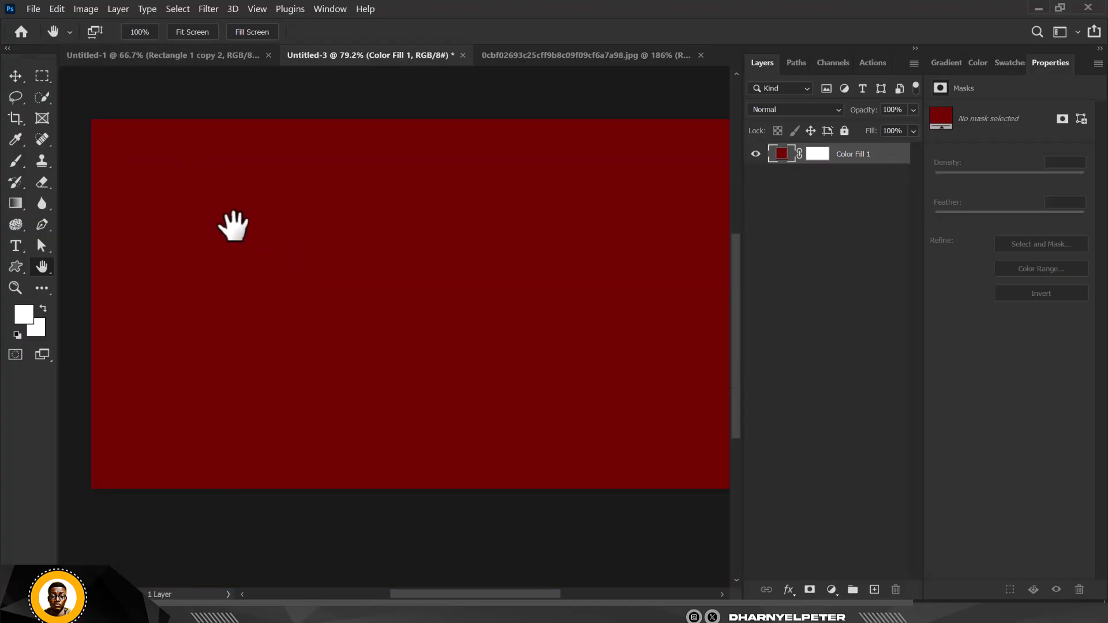
Step: Pan the red canvas sideways with the Hand Tool, and again with temporary hand panning while the Move Tool is active
drag(296, 229, 232, 248)
drag(453, 279, 472, 255)
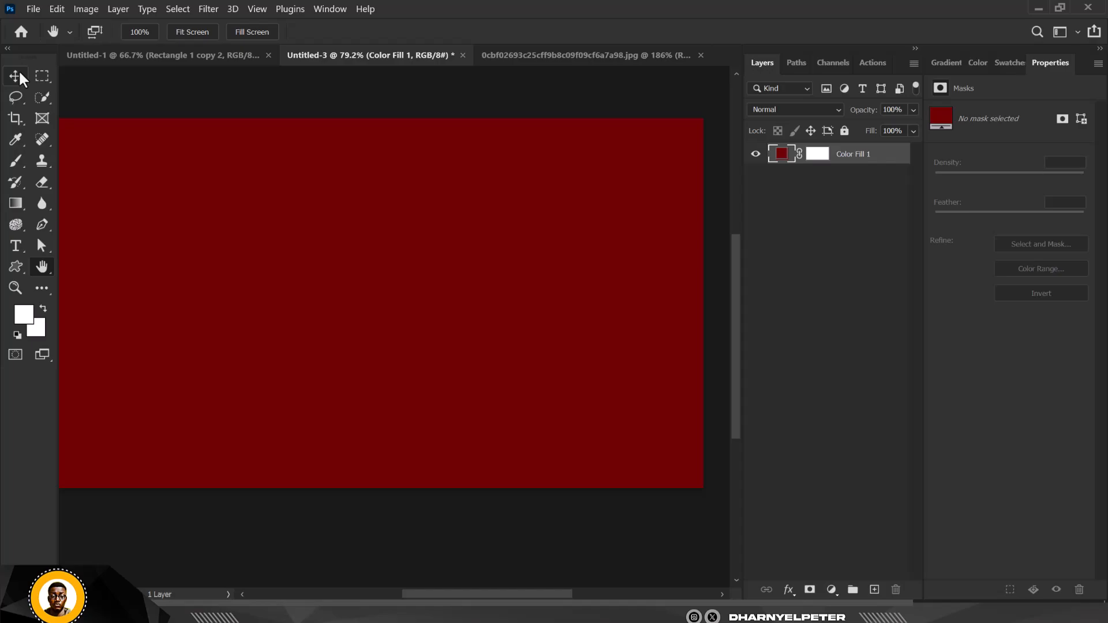
click(17, 75)
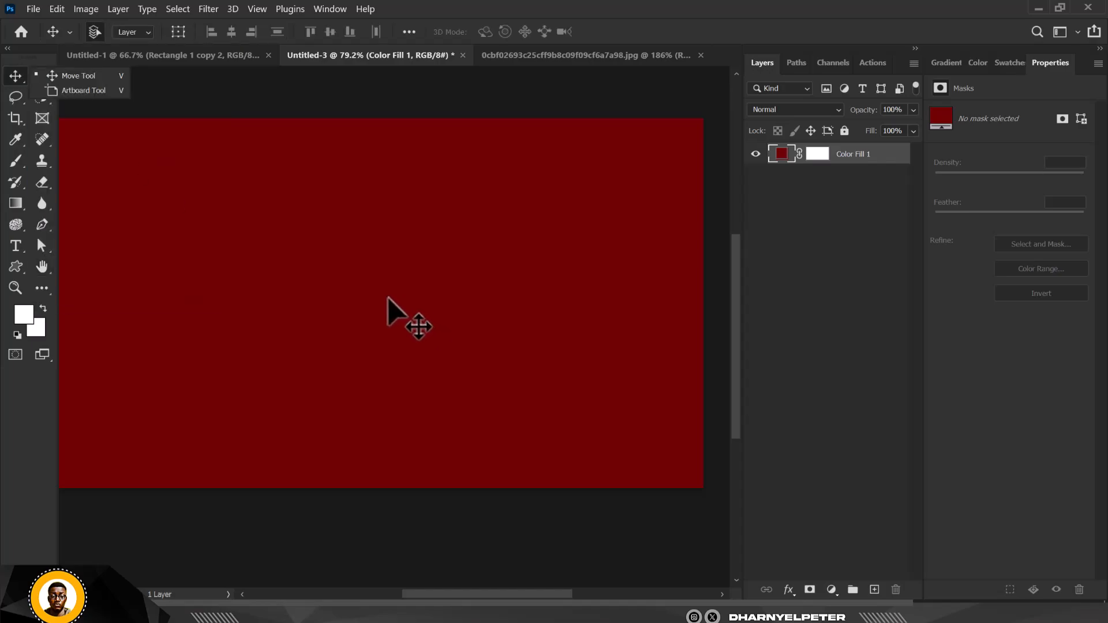
key(space)
click(554, 232)
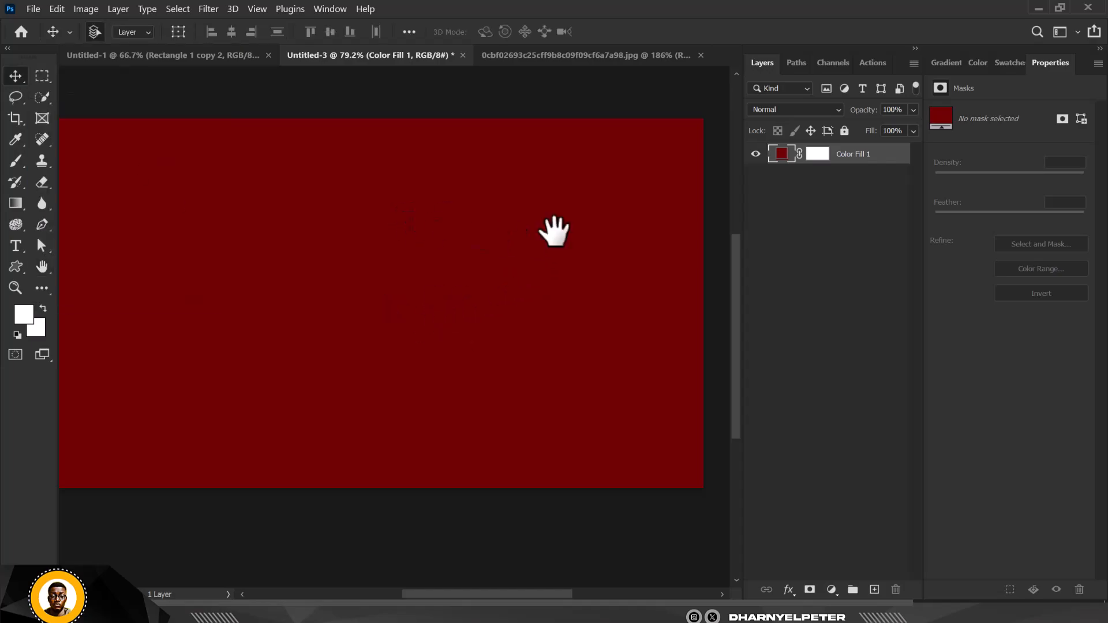
drag(554, 232, 449, 214)
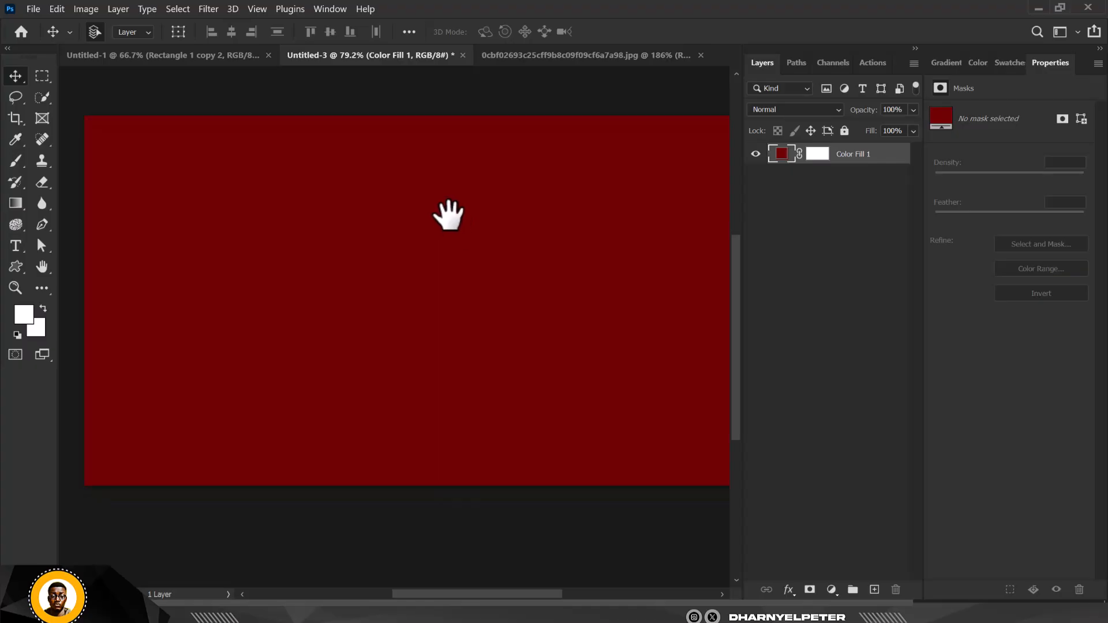
Step: Switch from the Hand Tool to the Rotate View Tool in the same tool group
click(40, 267)
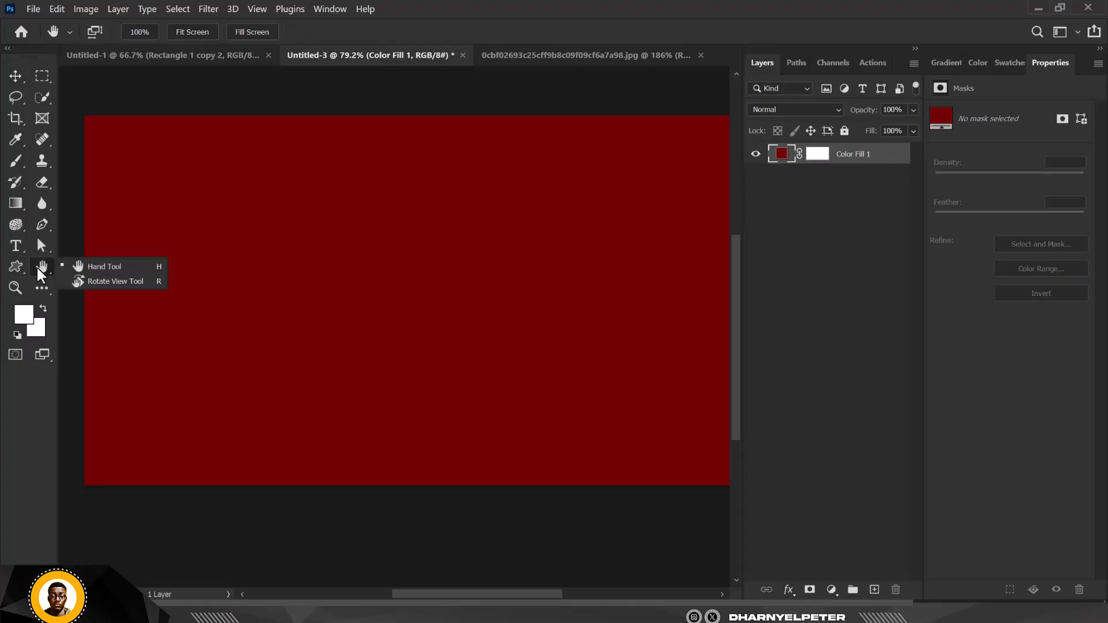
click(92, 281)
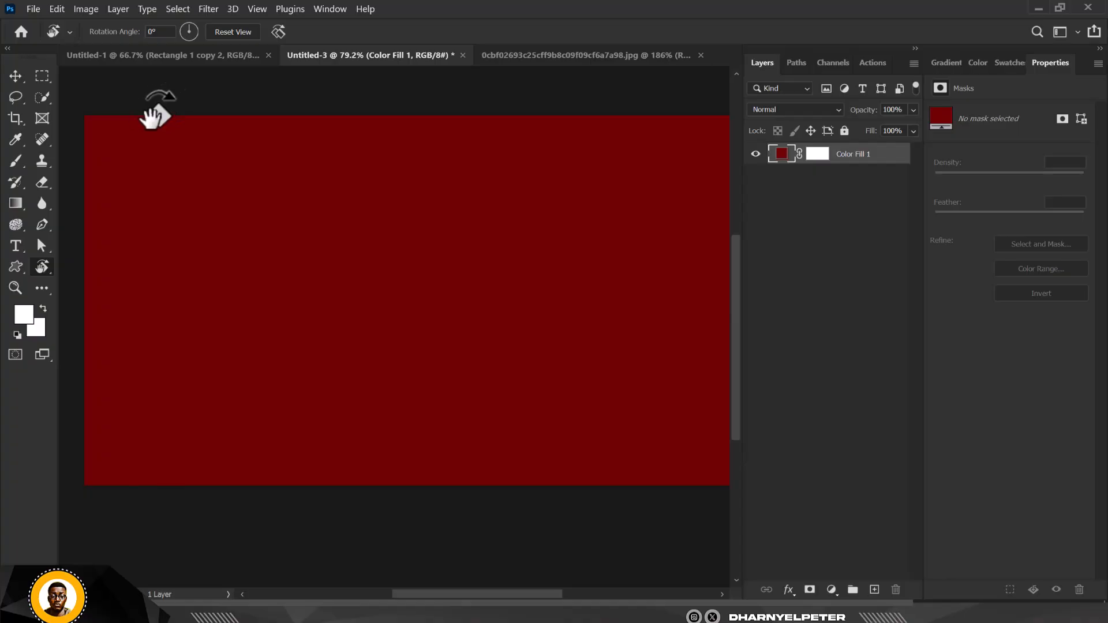
Step: Zoom in on the red canvas to pixel-grid level and back out to 34.4% with the Zoom Tool
click(18, 286)
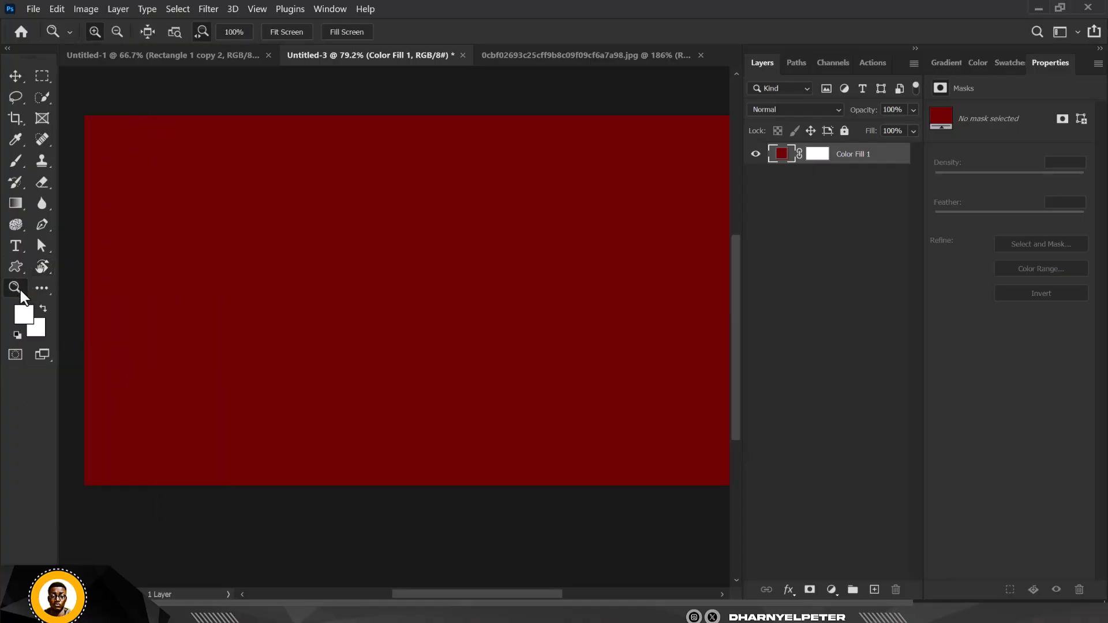
click(228, 240)
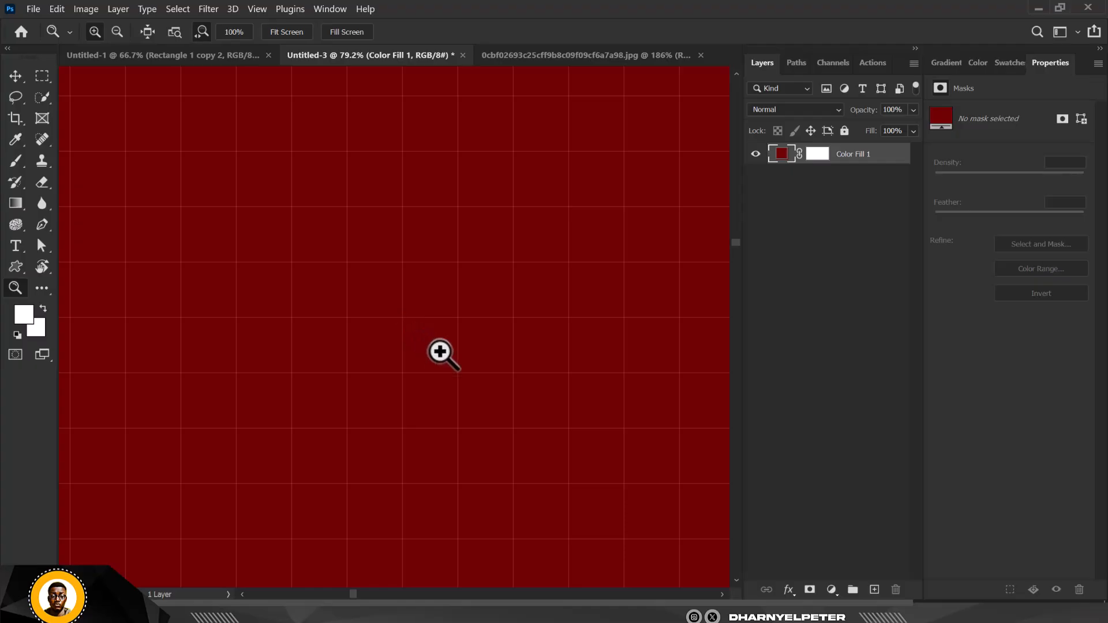
drag(440, 352, 280, 299)
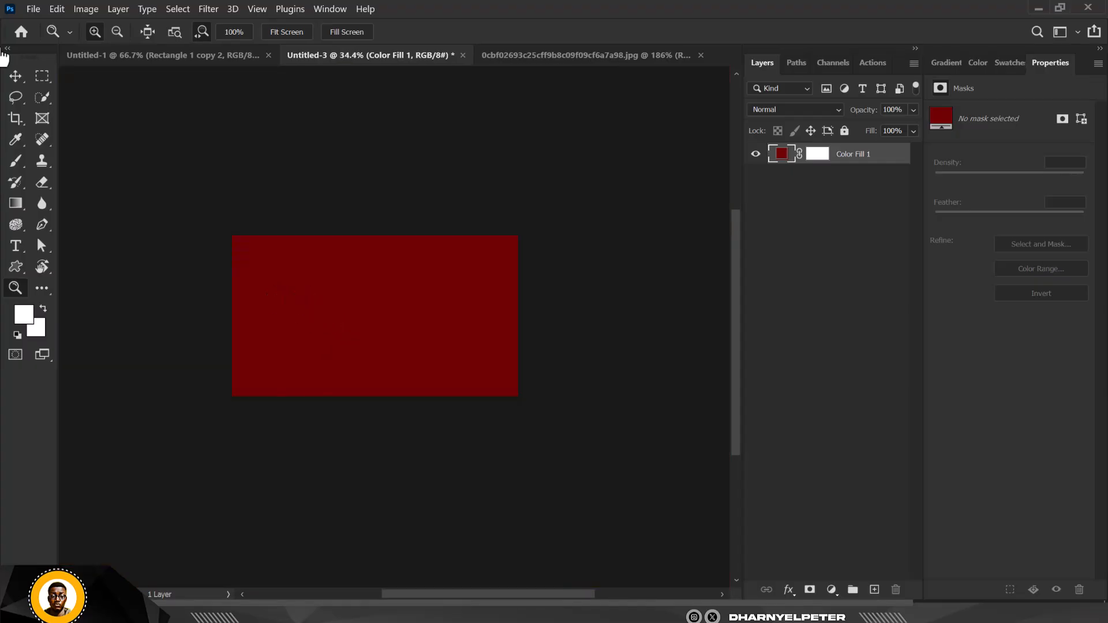
Step: Activate the Move Tool and zoom the canvas view to 59.9% without using the Zoom Tool
click(17, 74)
scroll(378, 314, up, 5)
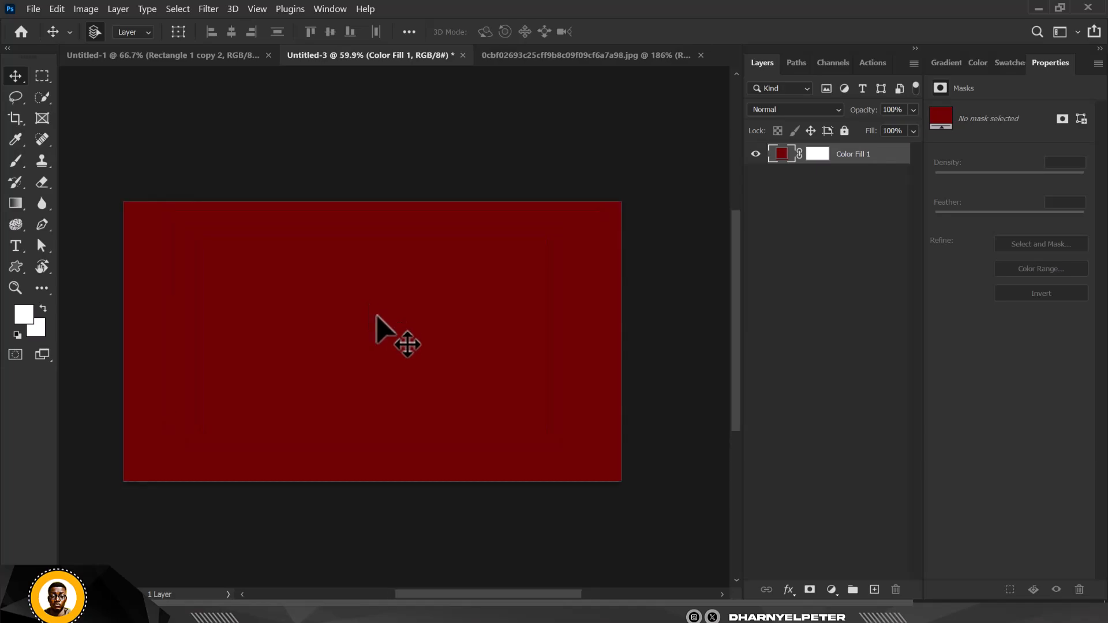
scroll(272, 220, down, 2)
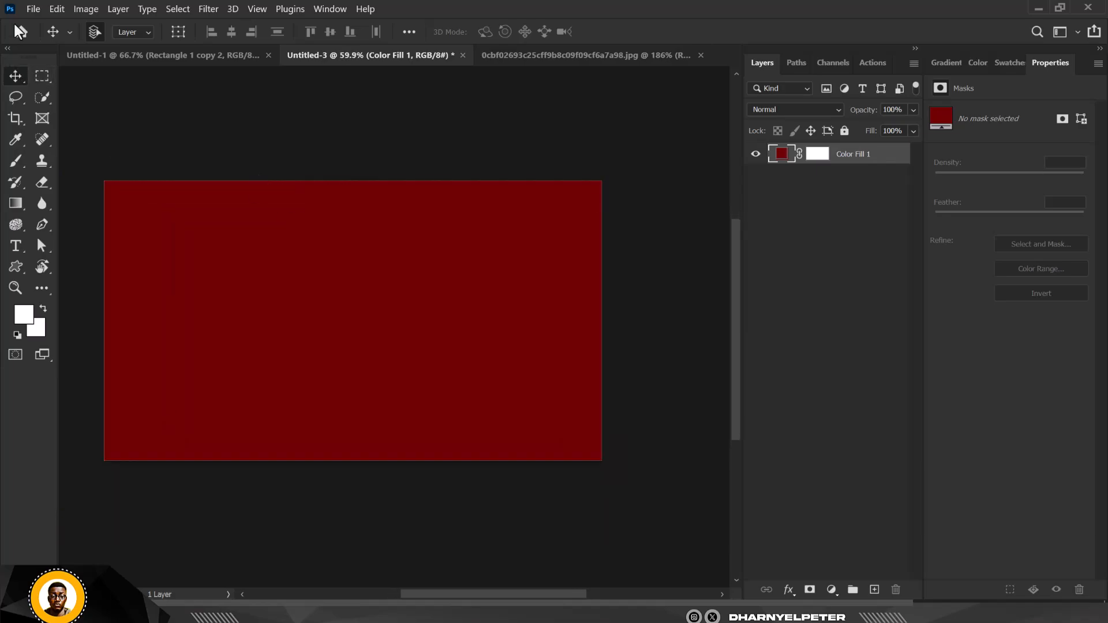
Step: Open the General preferences and look through the File Handling, Performance, History Log and Tools pages for the zoom options
click(33, 9)
mouse_move(57, 9)
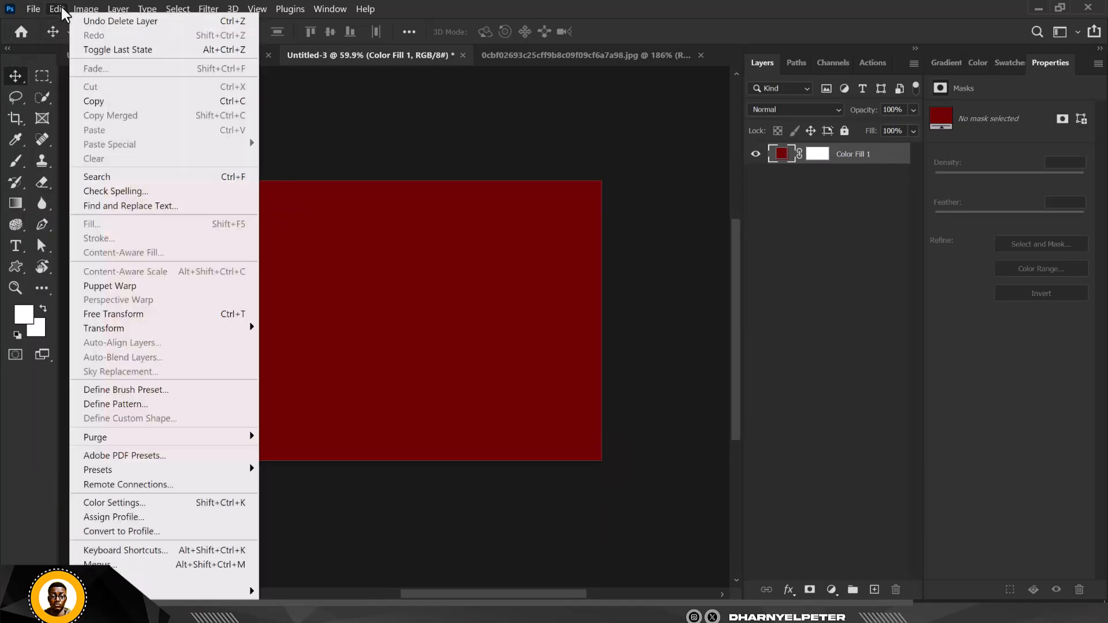
mouse_move(233, 592)
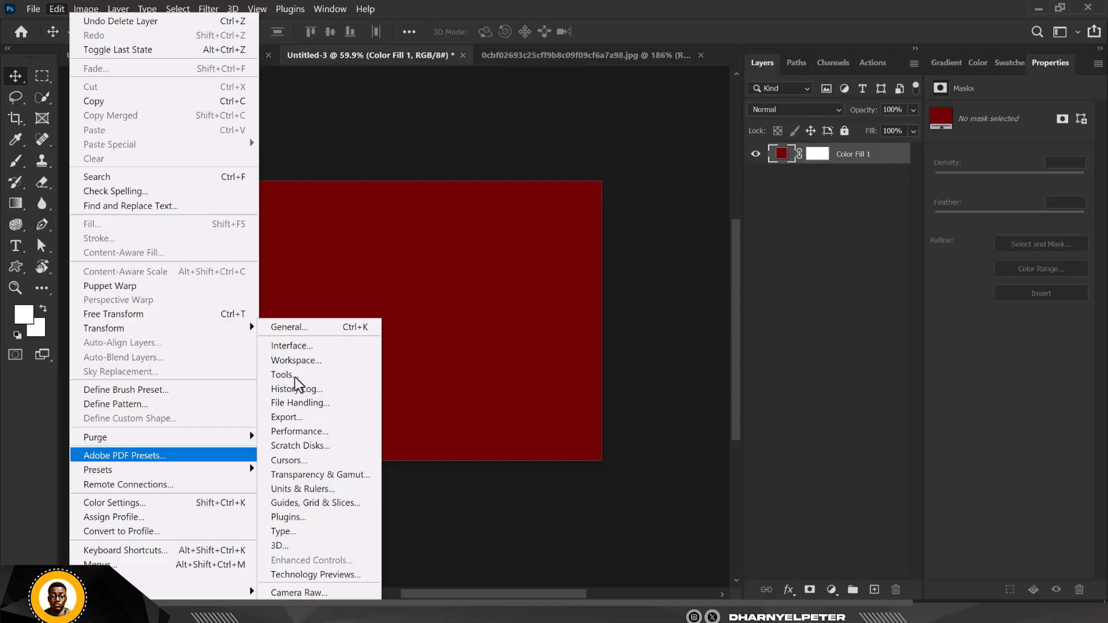
click(323, 324)
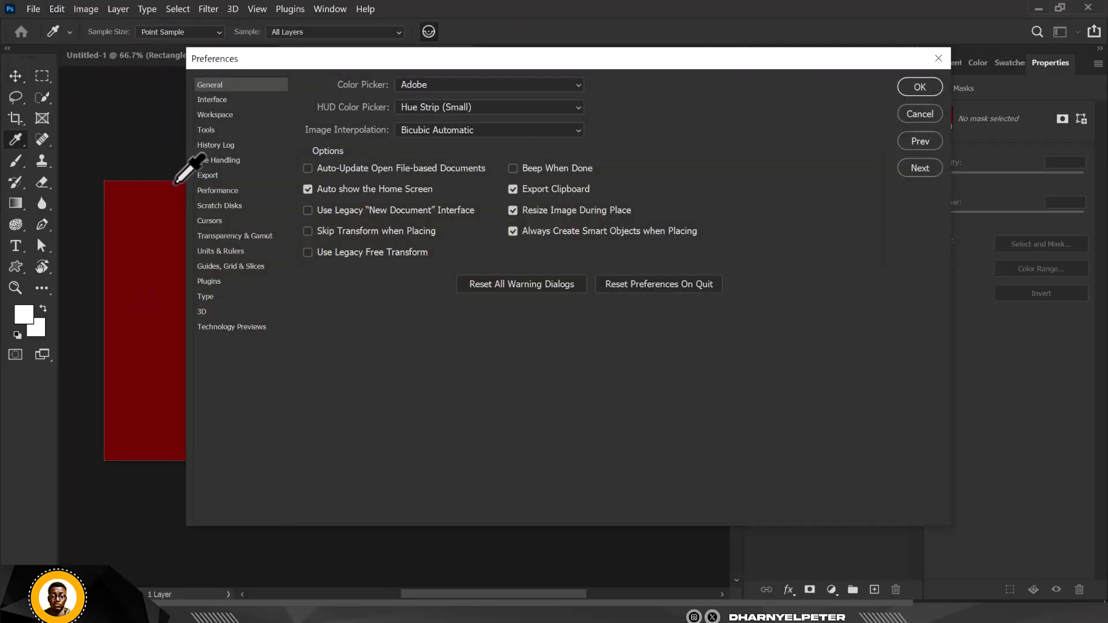
click(219, 160)
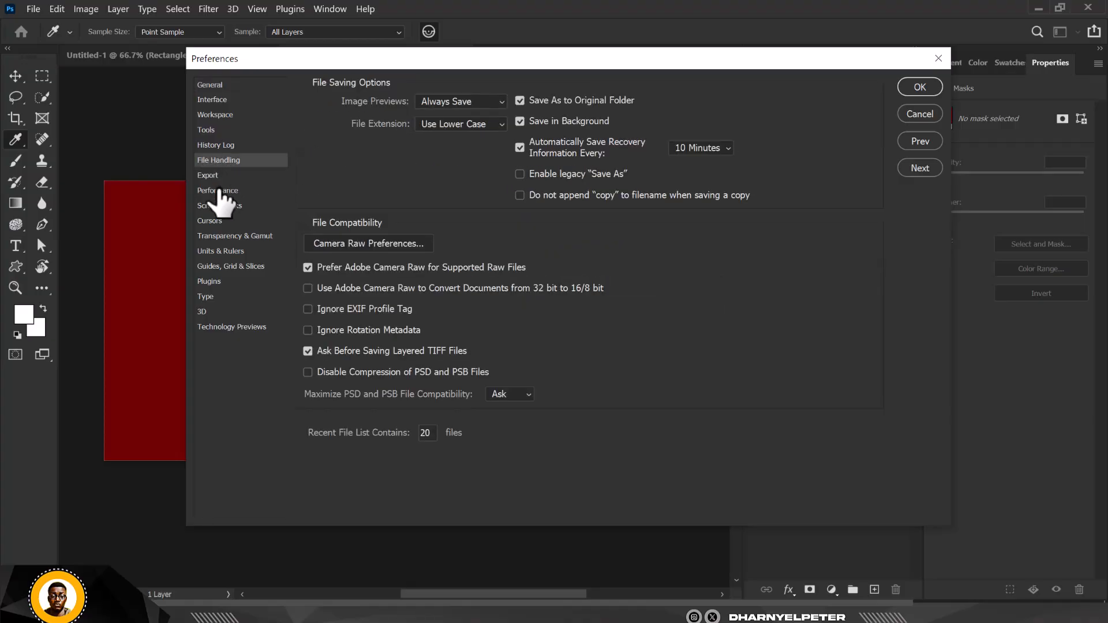
click(220, 191)
click(217, 146)
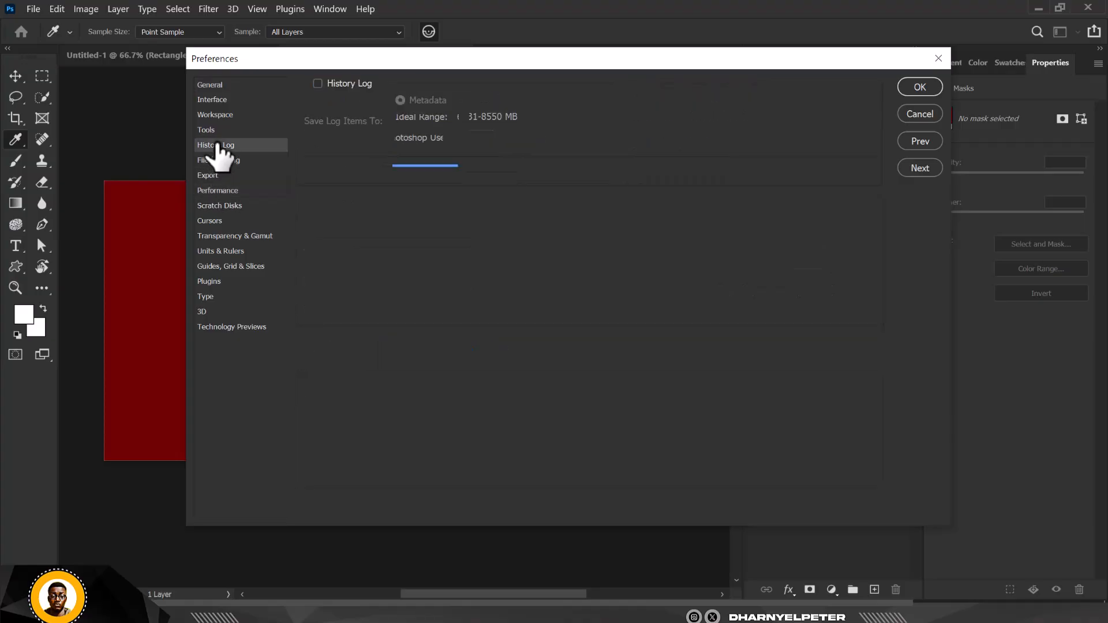
click(211, 132)
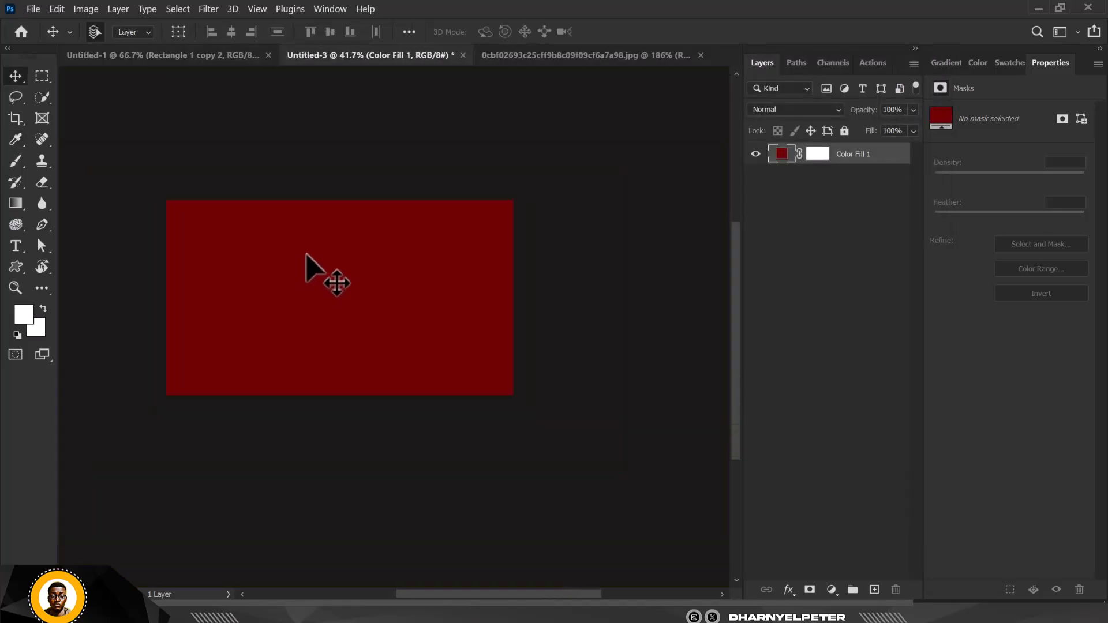
Step: Reset the foreground and background colors to the default black and white
scroll(306, 254, up, 3)
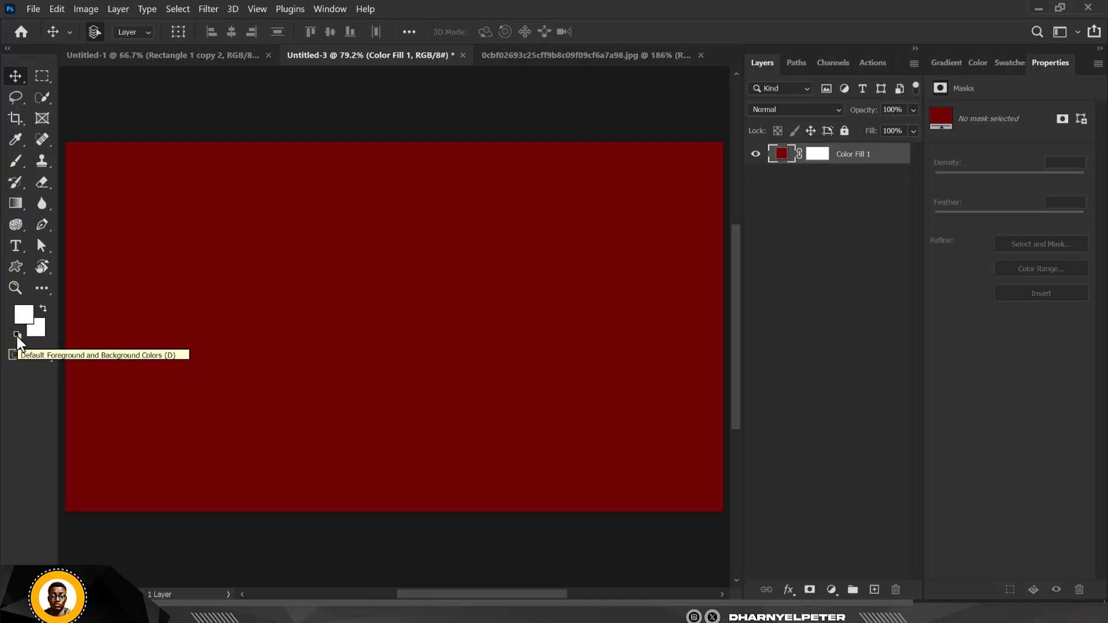
click(17, 339)
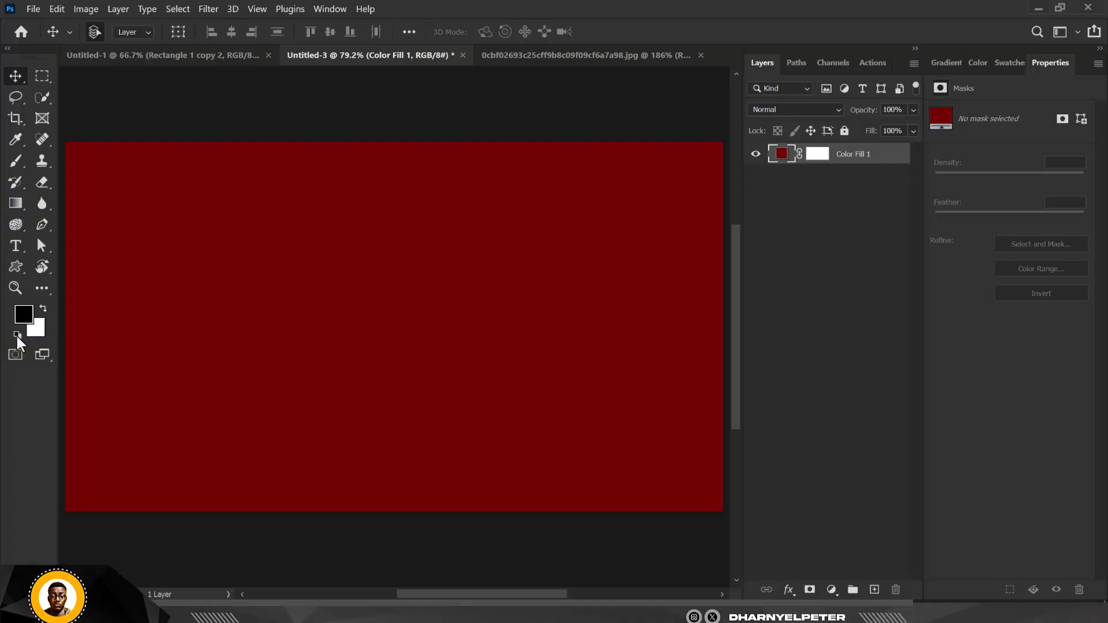